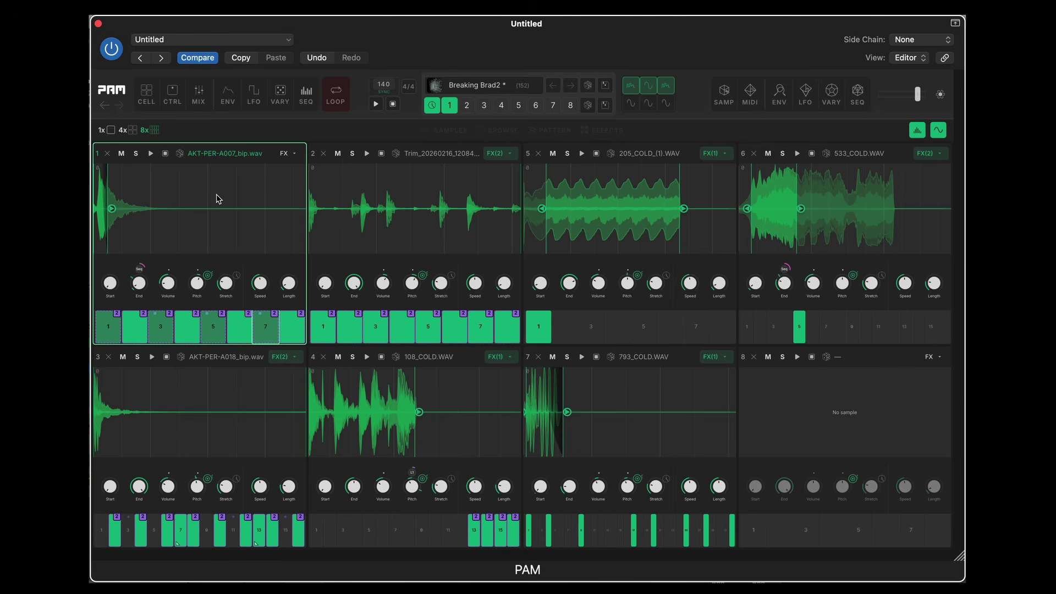
- Start playback, solo cell 1 and show it alone in the single-cell view
{"action": "key", "text": "space"}
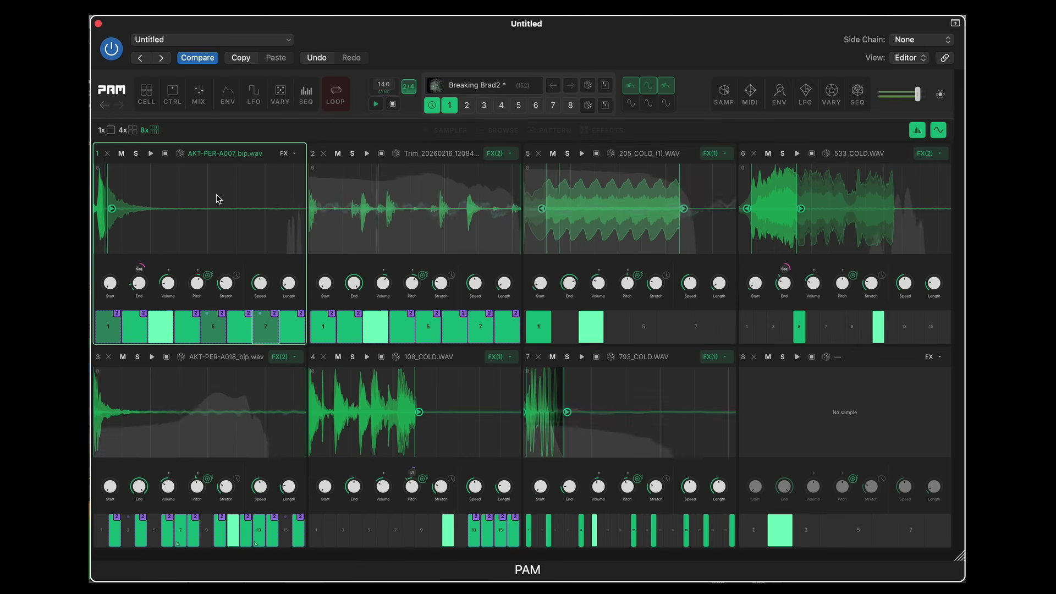
{"action": "left_click", "coordinate": [136, 154]}
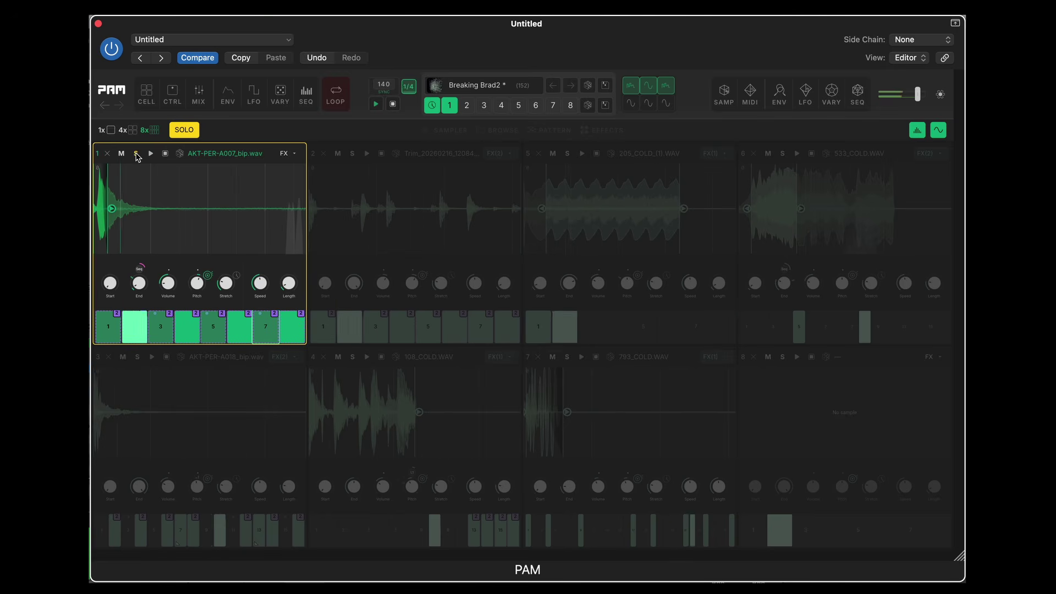
{"action": "left_click", "coordinate": [111, 131]}
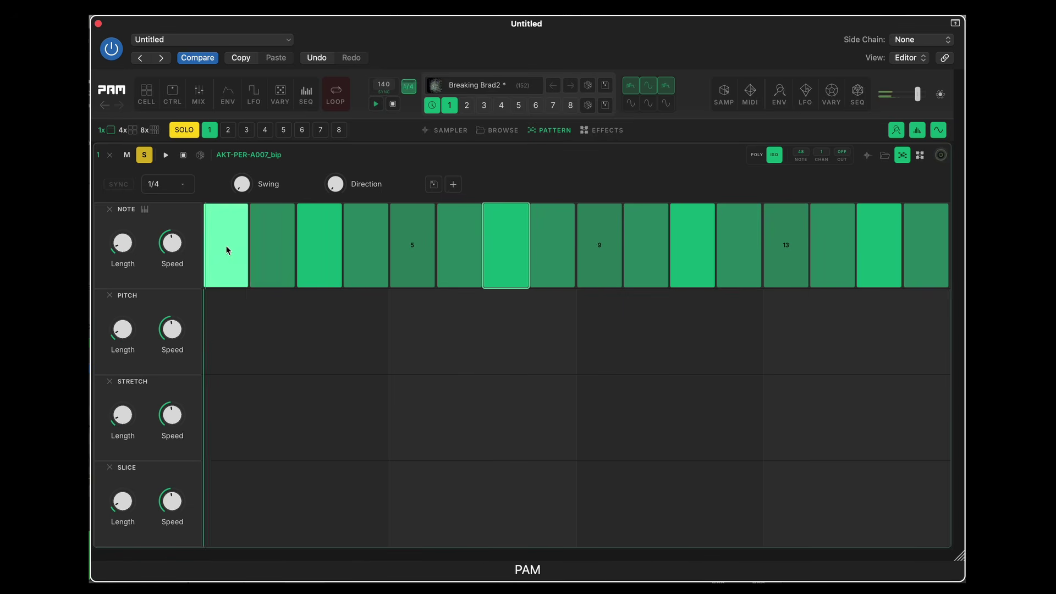
- Switch the Note lane between its step sequencer and its numeric bar display to compare both views
{"action": "left_click", "coordinate": [145, 210]}
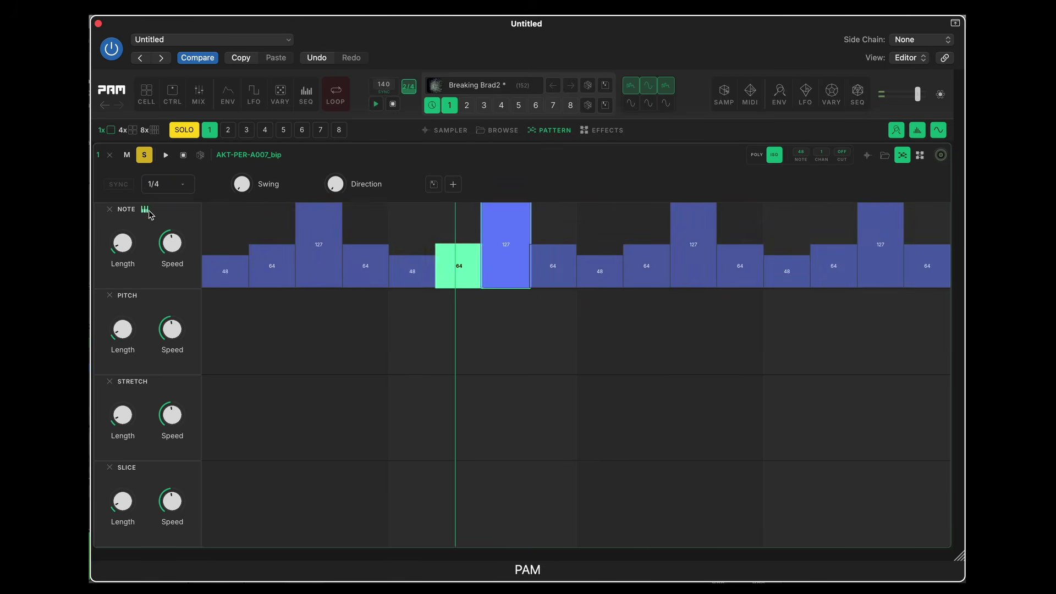
{"action": "left_click", "coordinate": [146, 211]}
{"action": "left_click", "coordinate": [145, 211]}
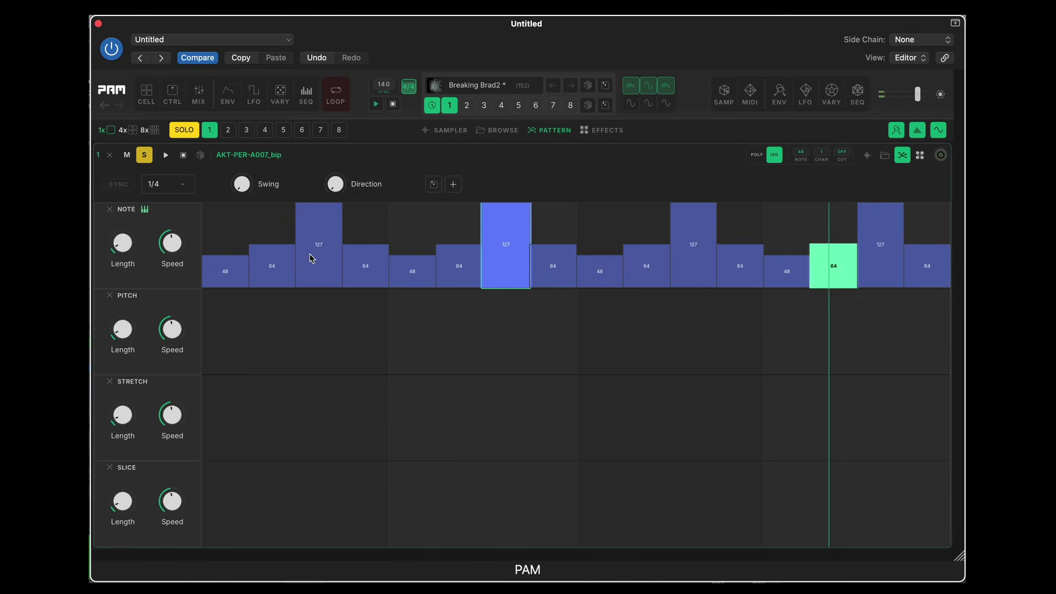
{"action": "left_click", "coordinate": [145, 210]}
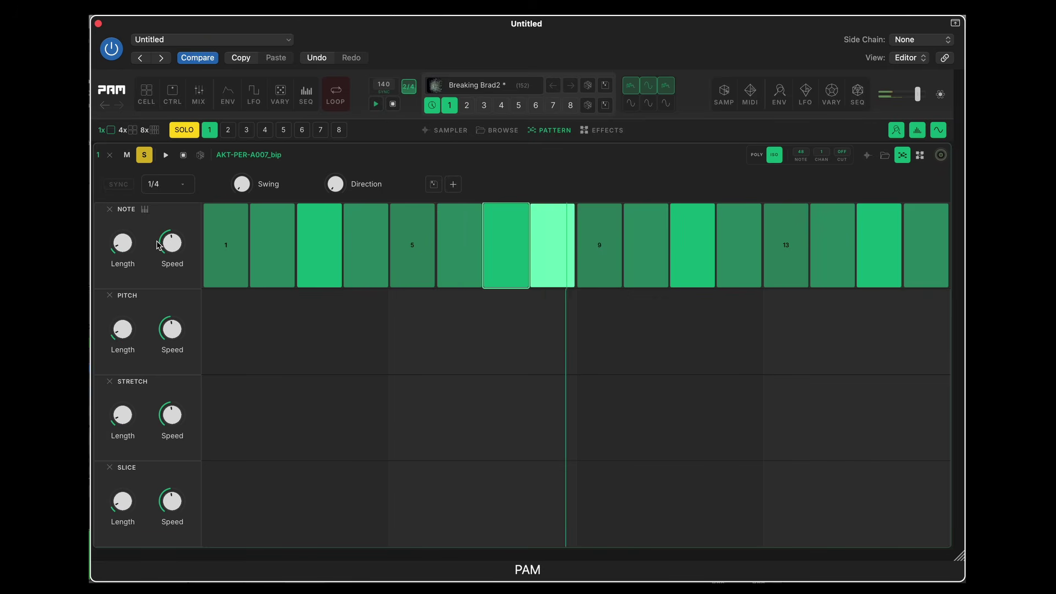
- Try a speed of 1/2 and a length of 8 bars on the Note lane
{"action": "mouse_move", "coordinate": [122, 245]}
{"action": "mouse_move", "coordinate": [176, 247]}
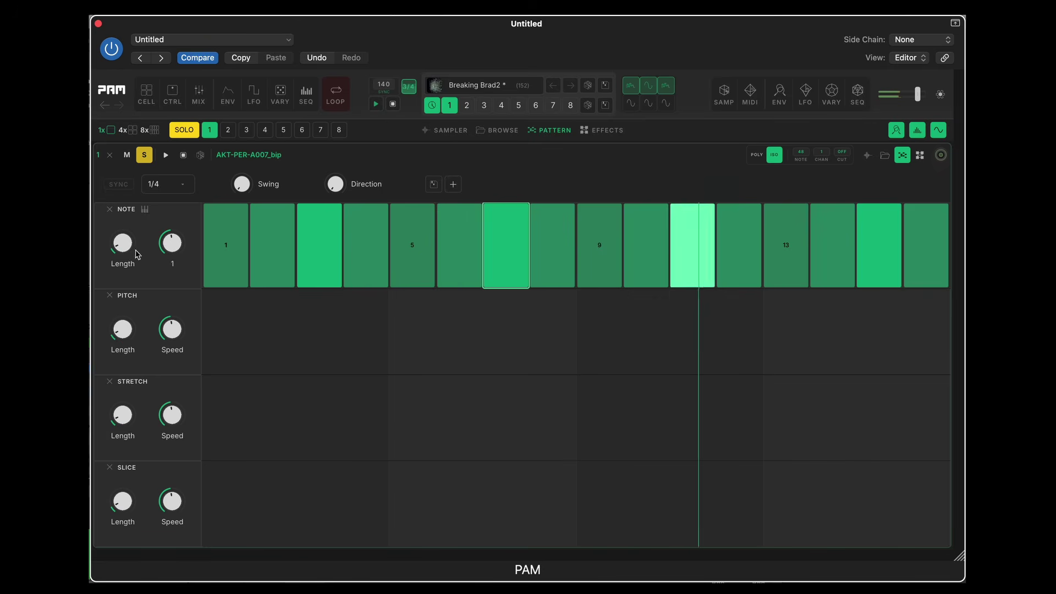
{"action": "scroll", "coordinate": [176, 247], "scroll_direction": "down", "scroll_amount": 1}
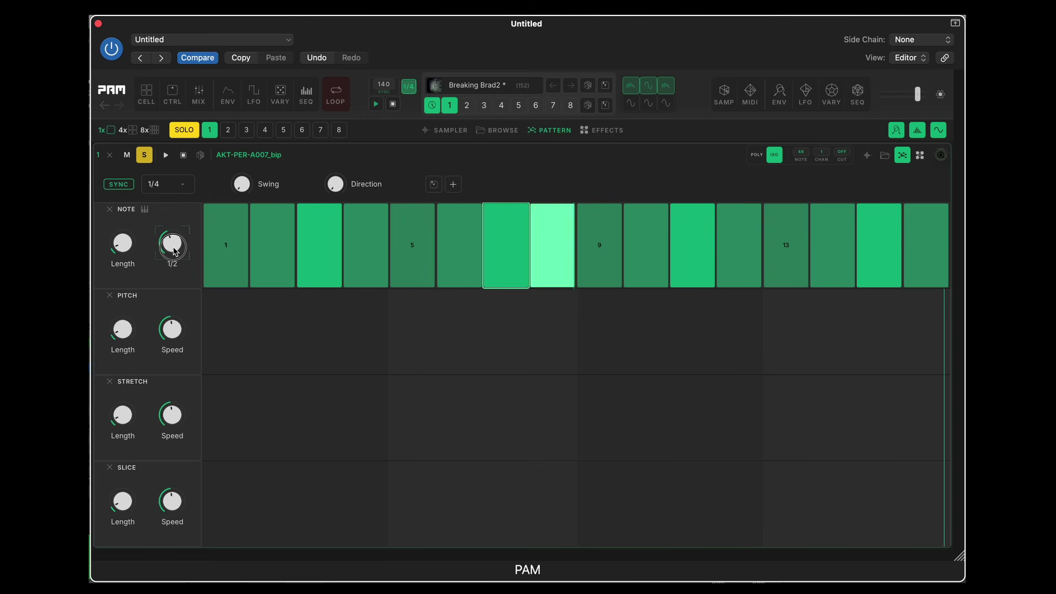
{"action": "scroll", "coordinate": [174, 247], "scroll_direction": "up", "scroll_amount": 1}
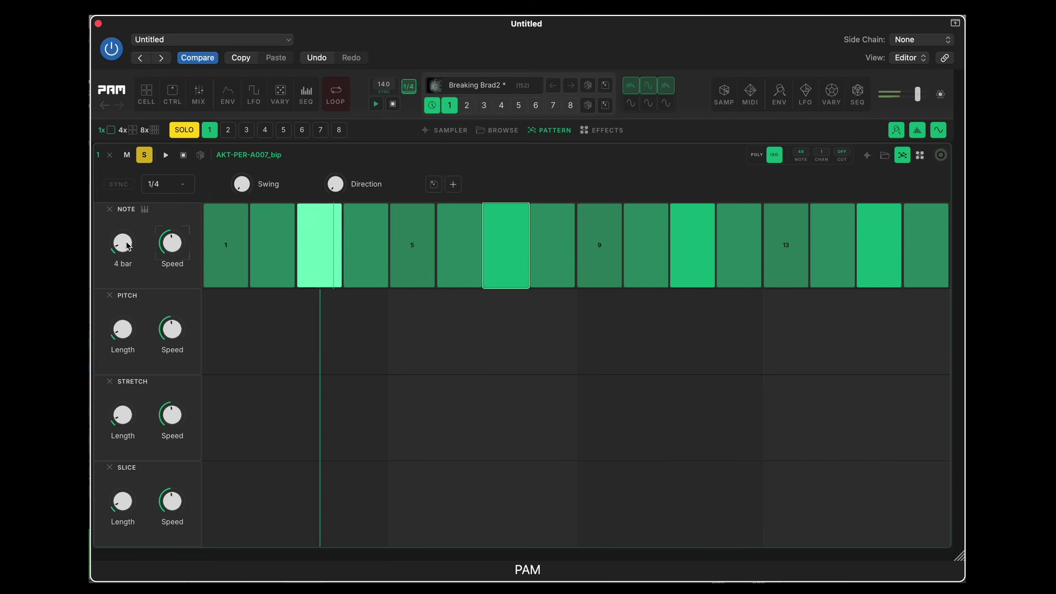
{"action": "scroll", "coordinate": [127, 235], "scroll_direction": "up", "scroll_amount": 1}
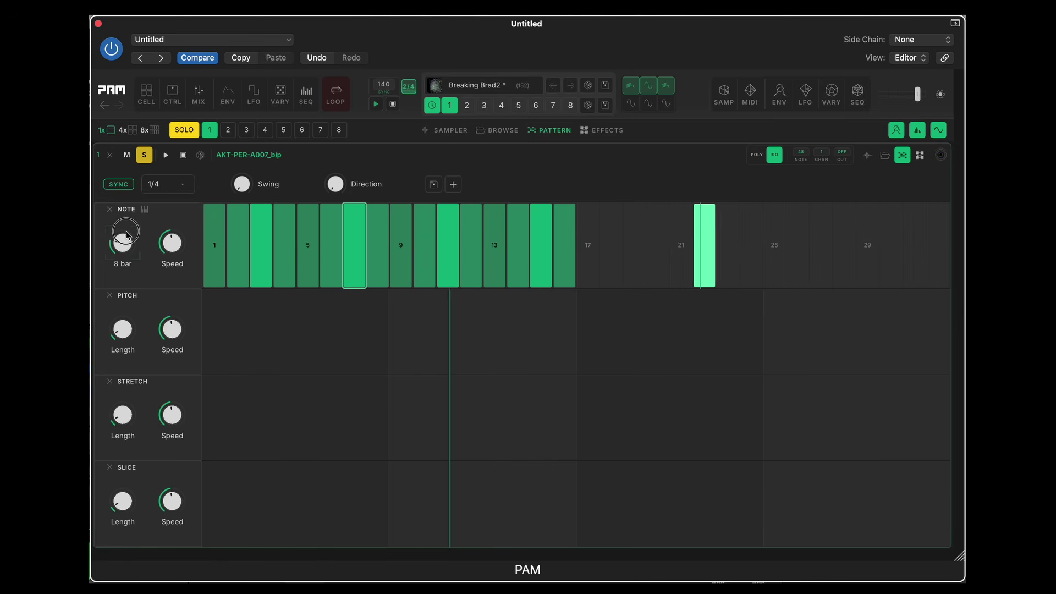
{"action": "scroll", "coordinate": [126, 237], "scroll_direction": "down", "scroll_amount": 1}
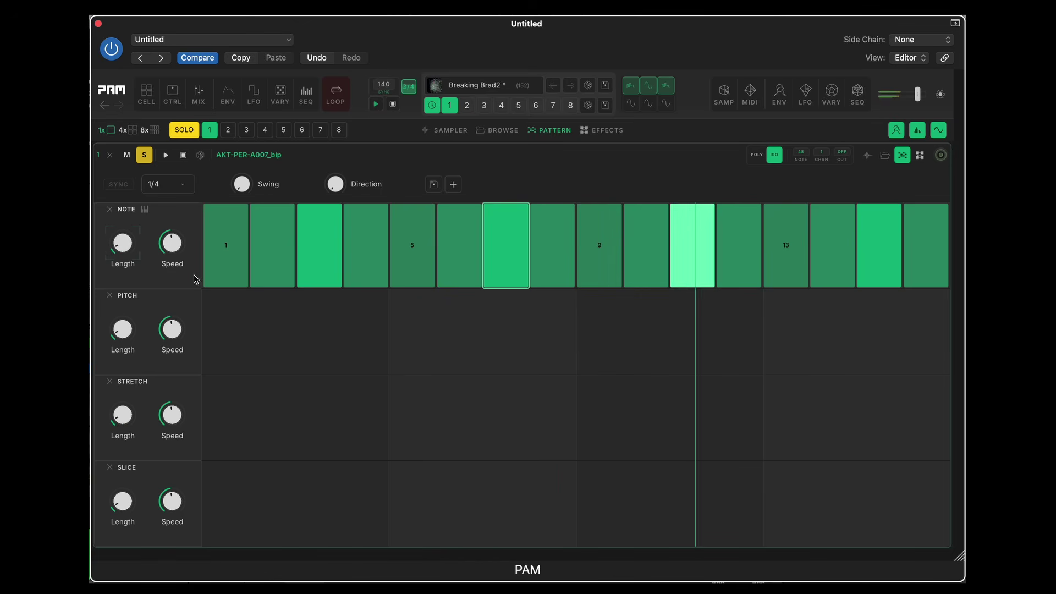
- View the enlarged Notes editor in both display modes and the enlarged Pitch editor, returning to the pattern overview
{"action": "left_click", "coordinate": [131, 209]}
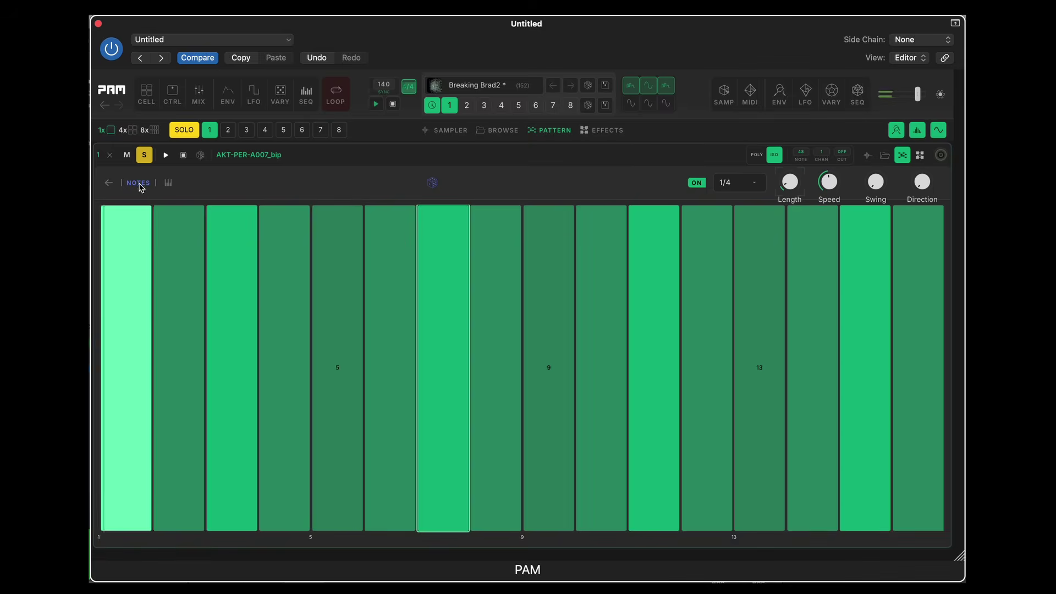
{"action": "left_click", "coordinate": [168, 183]}
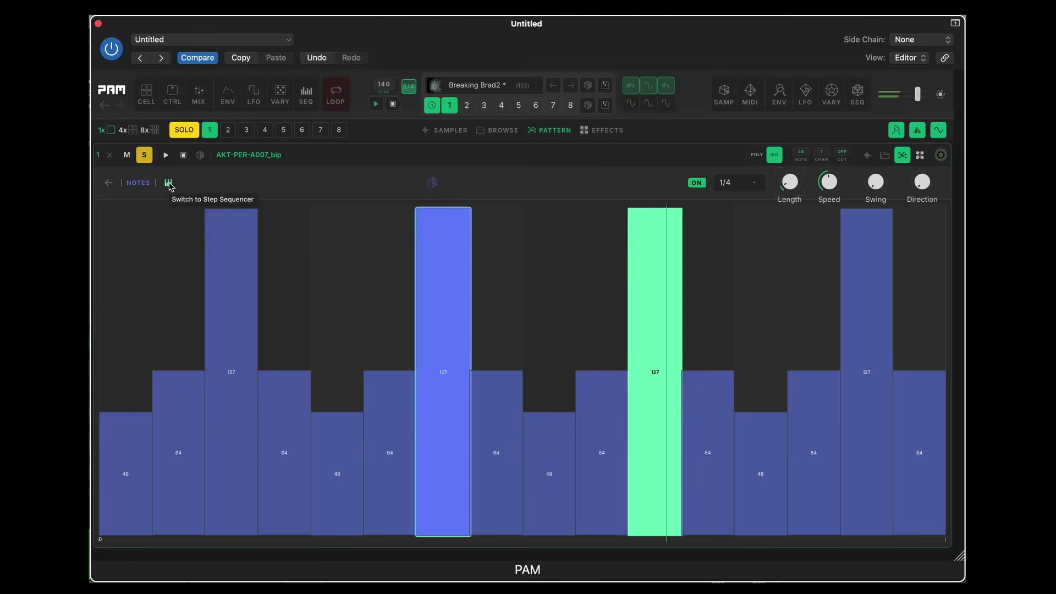
{"action": "left_click", "coordinate": [169, 185]}
{"action": "left_click", "coordinate": [108, 182]}
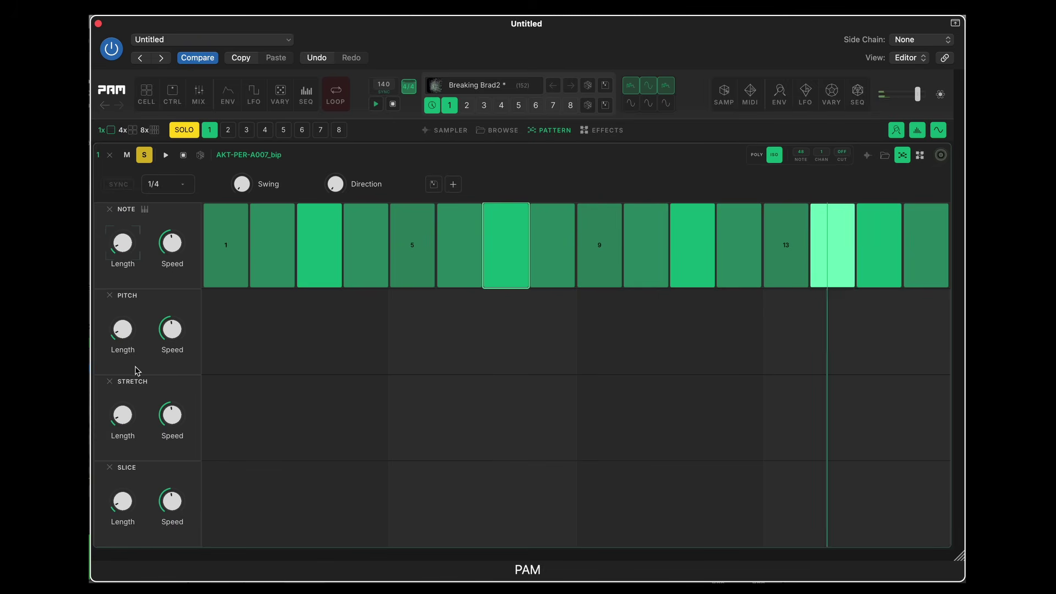
{"action": "left_click", "coordinate": [133, 299]}
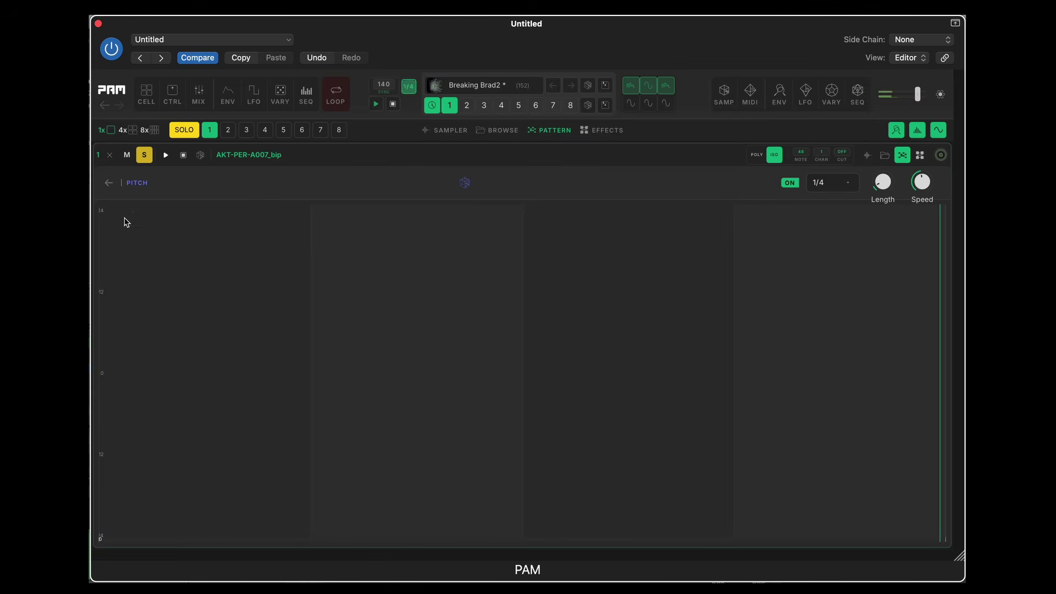
{"action": "left_click", "coordinate": [110, 184]}
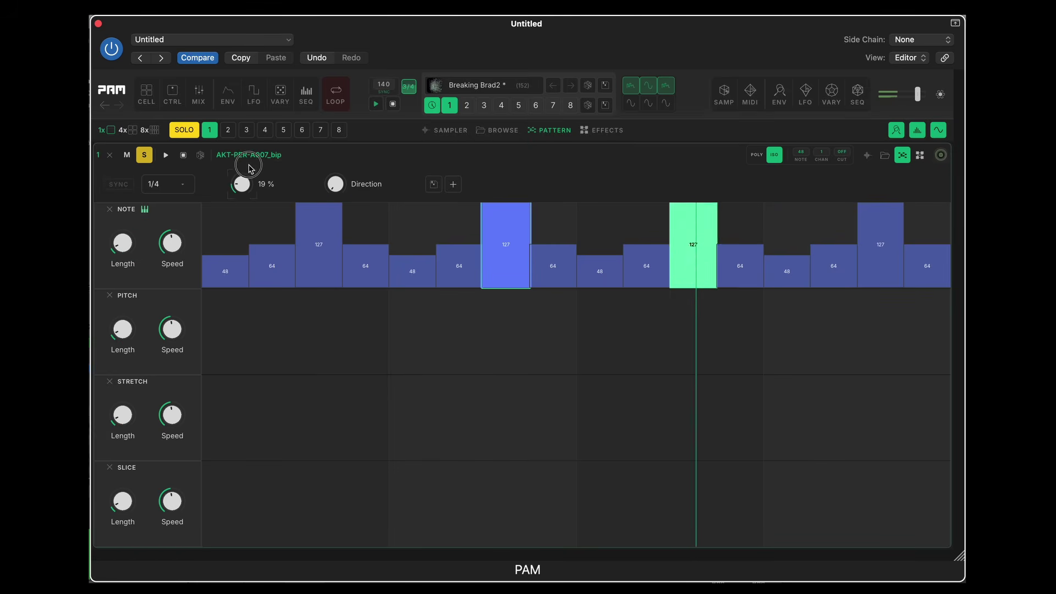
- Try a swing of 19% and the Backward, Ping Pong and random cycle playback directions on cell 1's pattern
{"action": "mouse_move", "coordinate": [243, 184]}
{"action": "left_mouse_down"}
{"action": "mouse_move", "coordinate": [247, 146]}
{"action": "mouse_move", "coordinate": [249, 168]}
{"action": "left_mouse_up"}
{"action": "left_click_drag", "start_coordinate": [334, 184], "coordinate": [339, 167]}
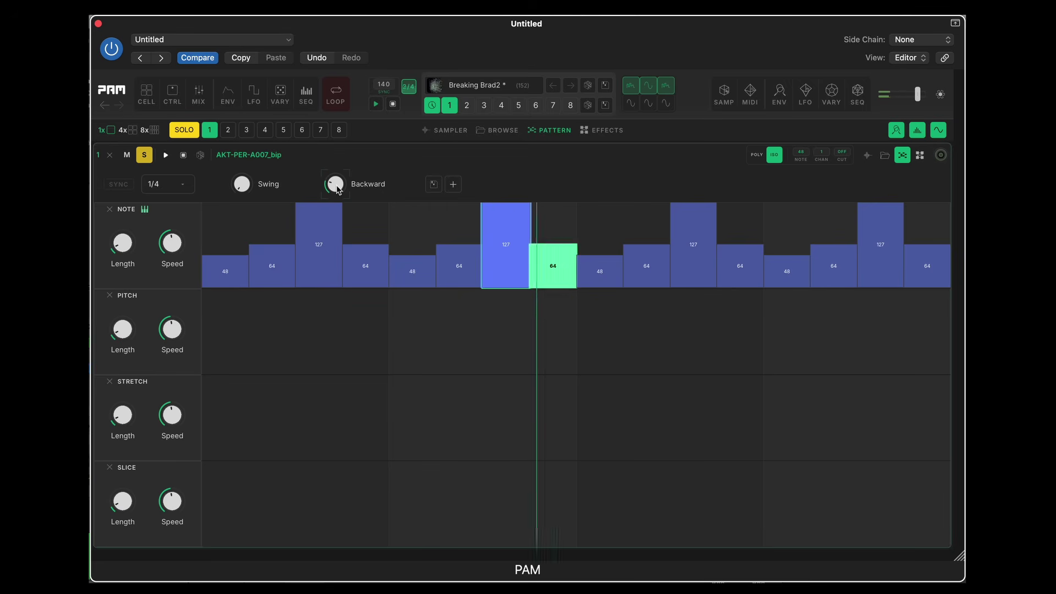
{"action": "left_click_drag", "start_coordinate": [338, 189], "coordinate": [335, 170]}
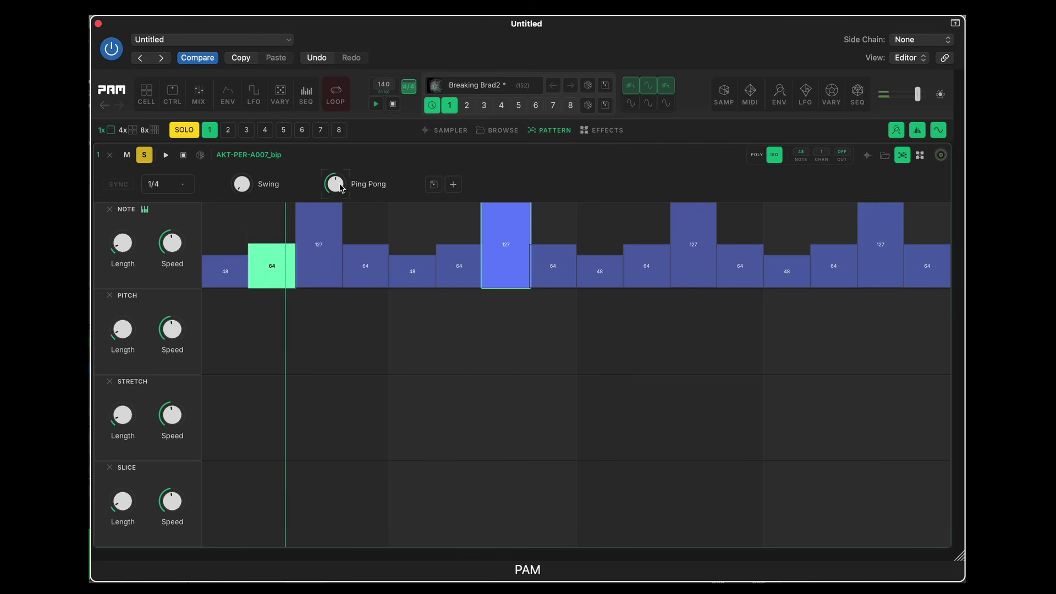
{"action": "left_click_drag", "start_coordinate": [341, 188], "coordinate": [339, 174]}
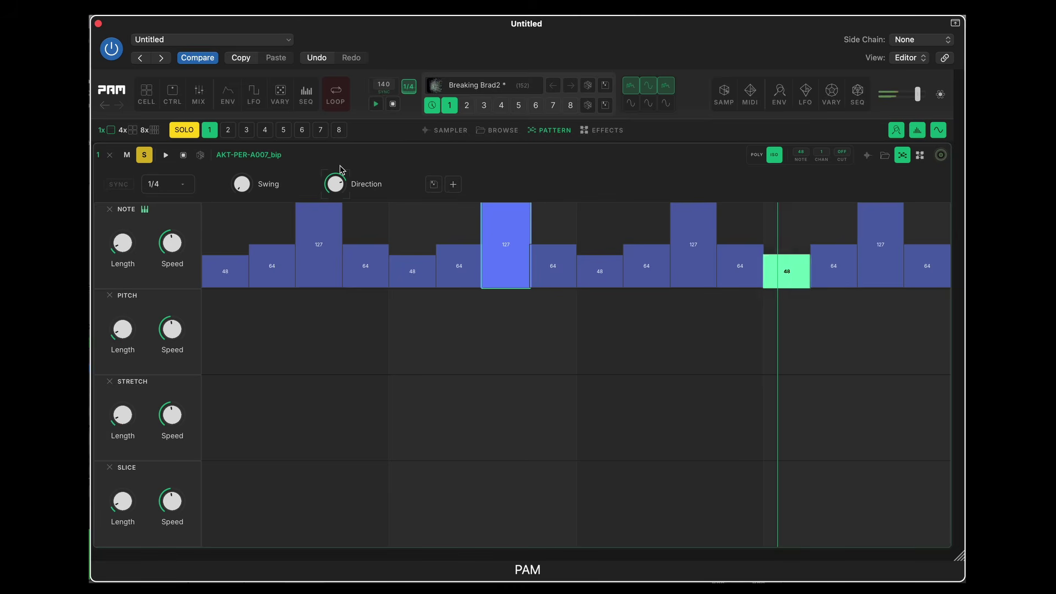
{"action": "mouse_move", "coordinate": [339, 187]}
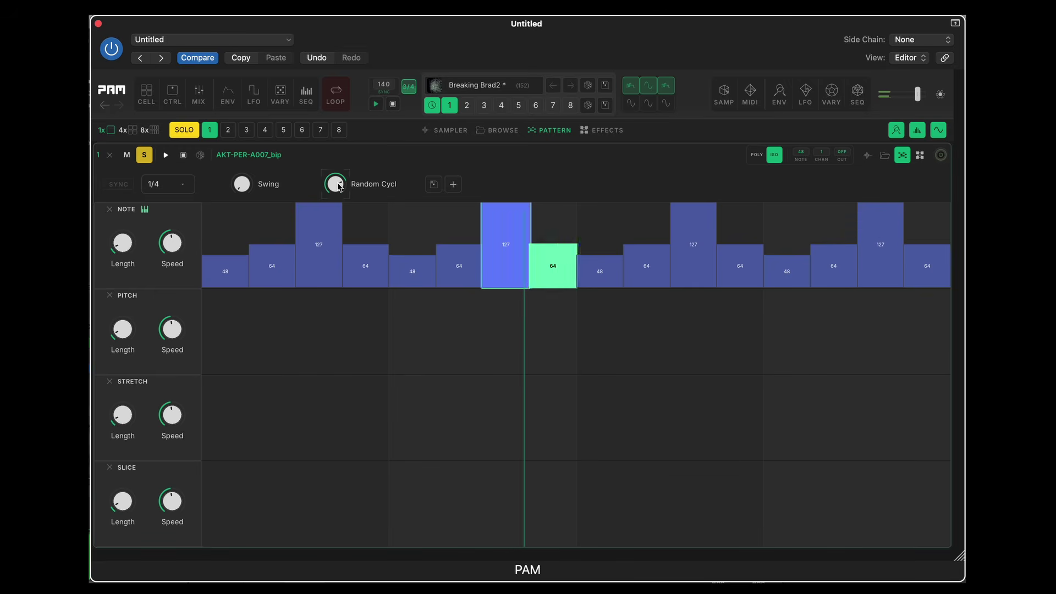
{"action": "left_click_drag", "start_coordinate": [340, 187], "coordinate": [340, 165]}
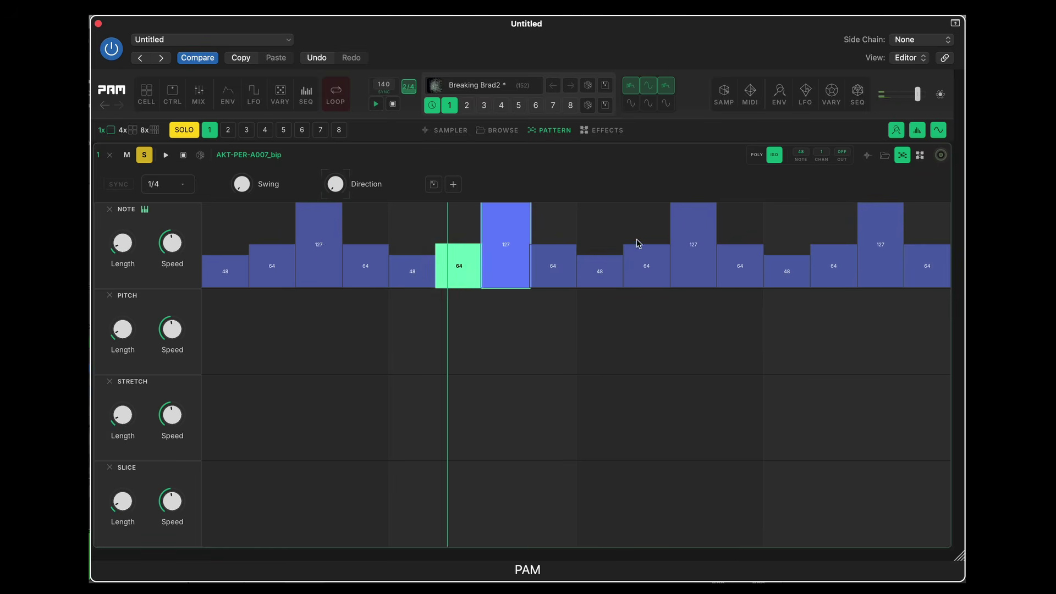
- Open cell 1's sample editor and try out its Loop playback mode and start position
{"action": "left_click", "coordinate": [868, 157]}
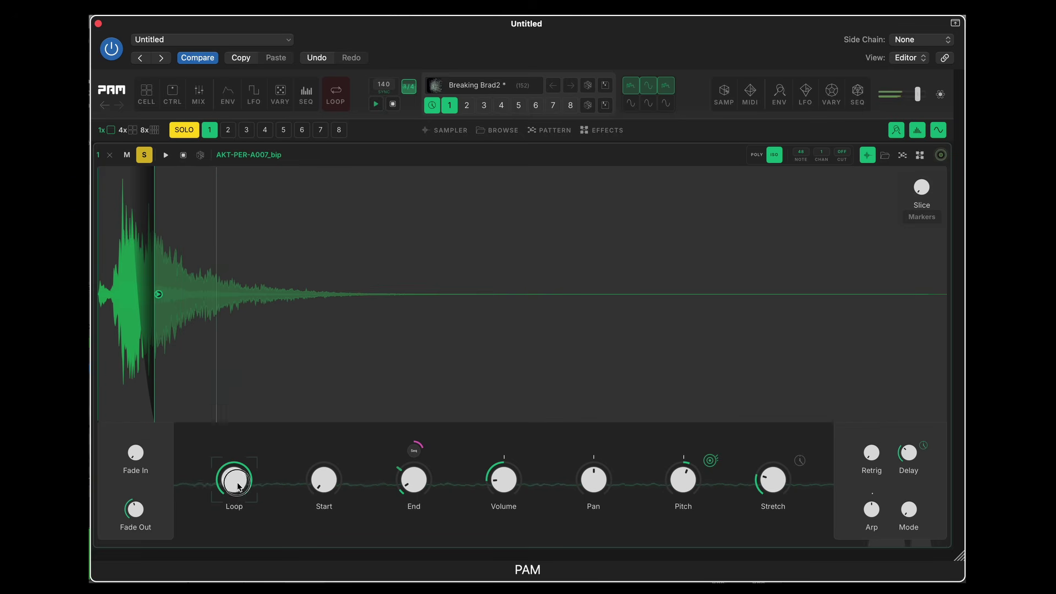
{"action": "left_click", "coordinate": [224, 540]}
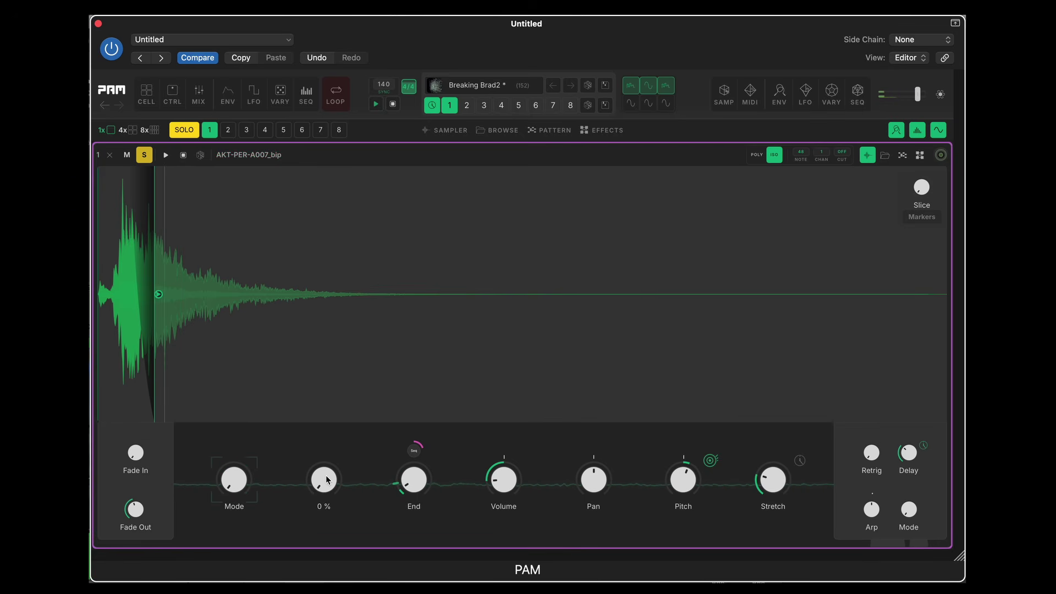
{"action": "left_click_drag", "start_coordinate": [326, 480], "coordinate": [326, 476]}
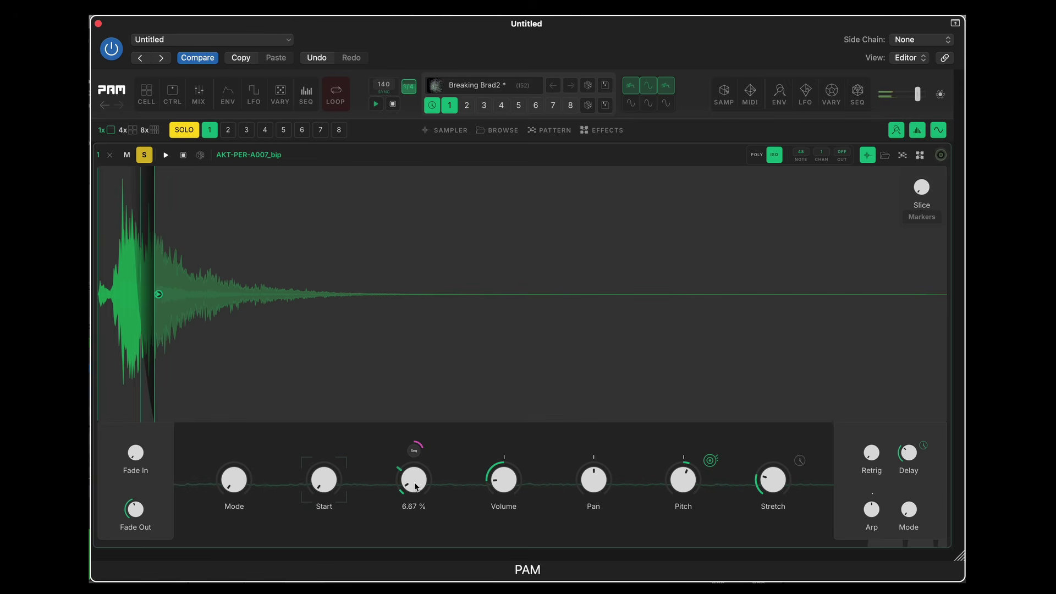
- View the modulations of the sample's End parameter and the clock sources for replacing its sequencer, and close them
{"action": "left_click", "coordinate": [415, 452]}
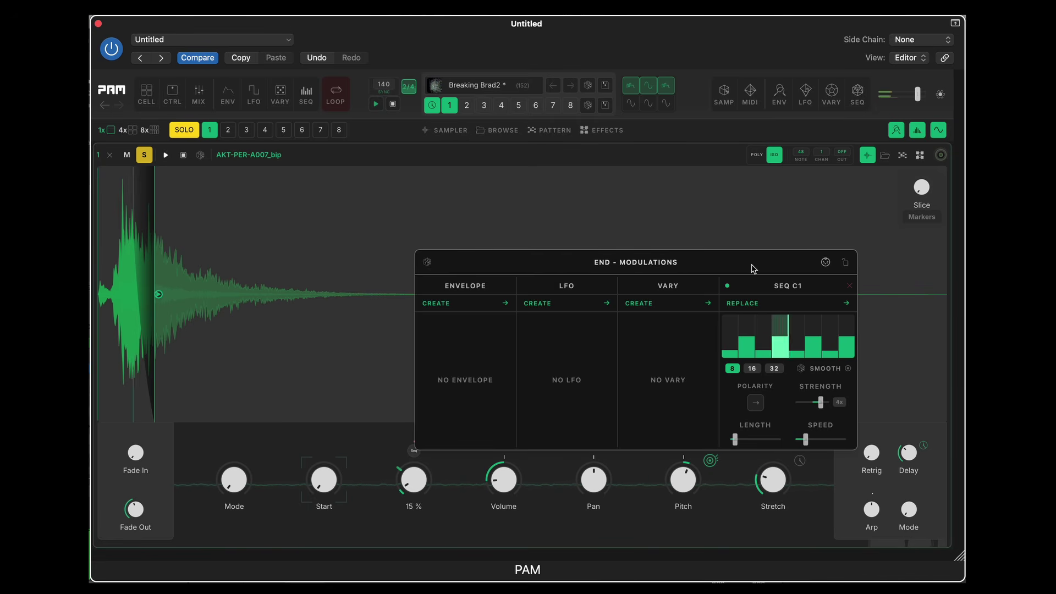
{"action": "left_click", "coordinate": [742, 303]}
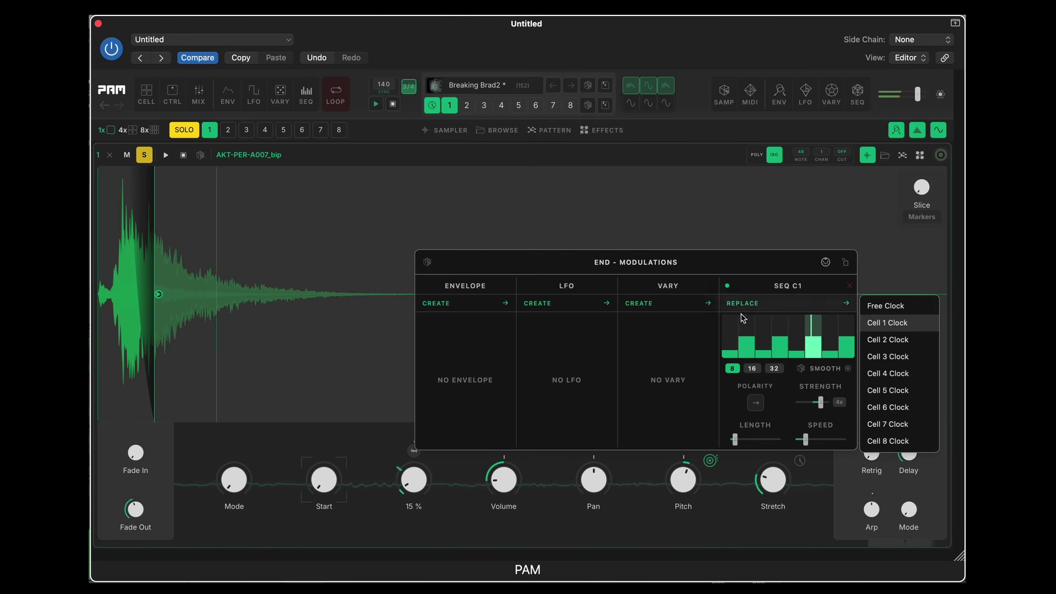
{"action": "left_click", "coordinate": [493, 301]}
{"action": "mouse_move", "coordinate": [777, 308]}
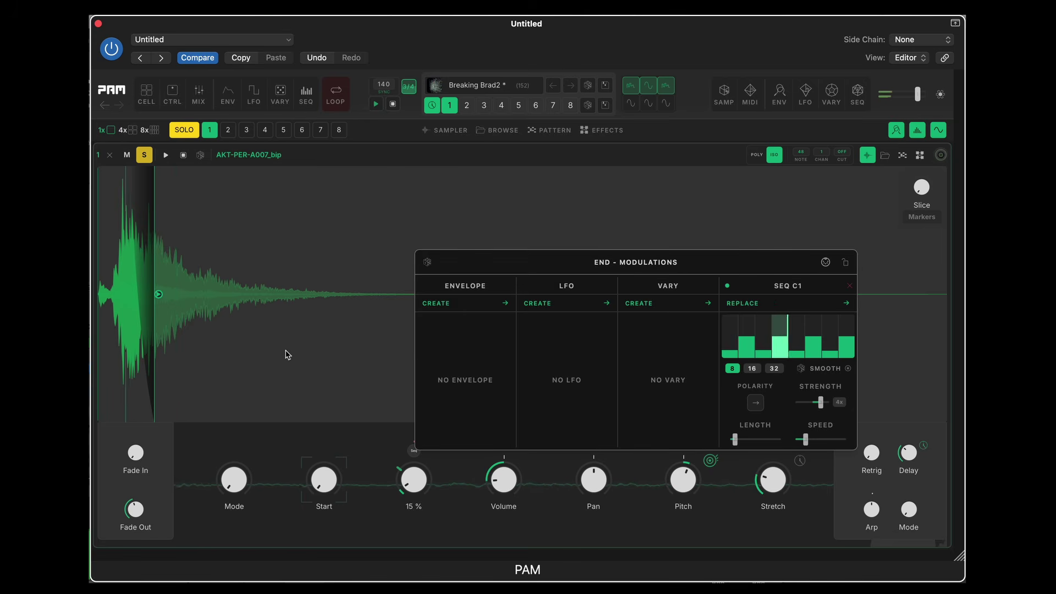
{"action": "left_click", "coordinate": [387, 378]}
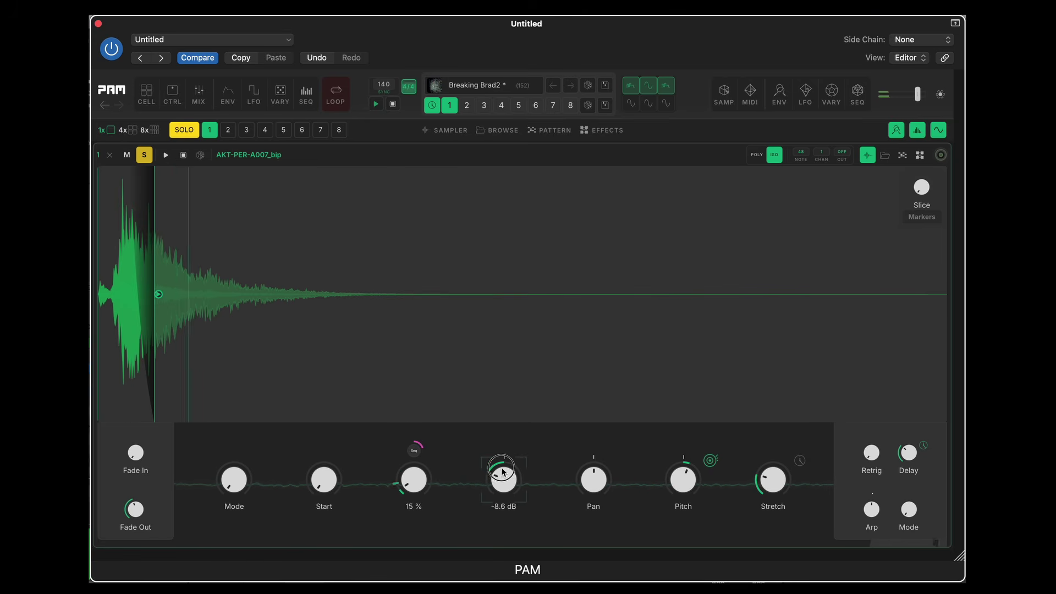
- Try a sample volume of about -8.6 dB and reset the pan to its default
{"action": "left_click_drag", "start_coordinate": [504, 471], "coordinate": [504, 476]}
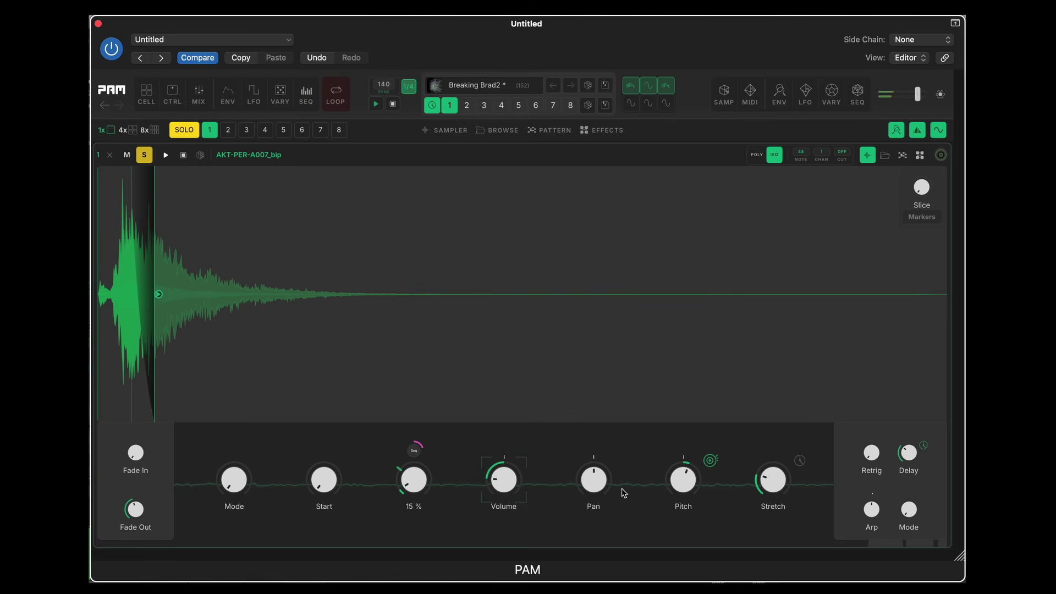
{"action": "double_click", "coordinate": [591, 489]}
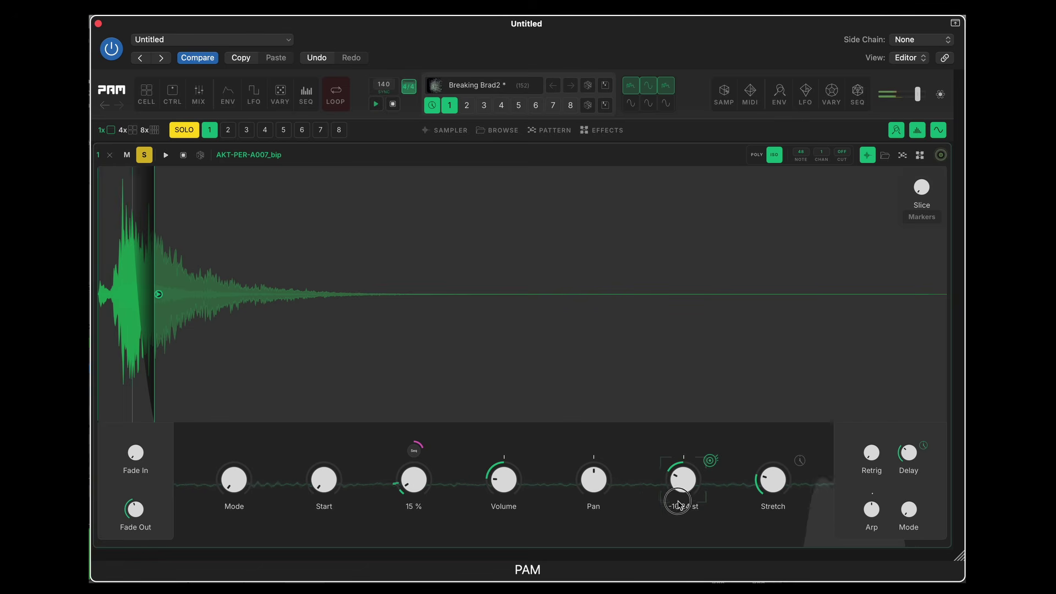
- Try out different pitch values for cell 1's sample, including about 5.44 st
{"action": "left_click_drag", "start_coordinate": [681, 505], "coordinate": [682, 478]}
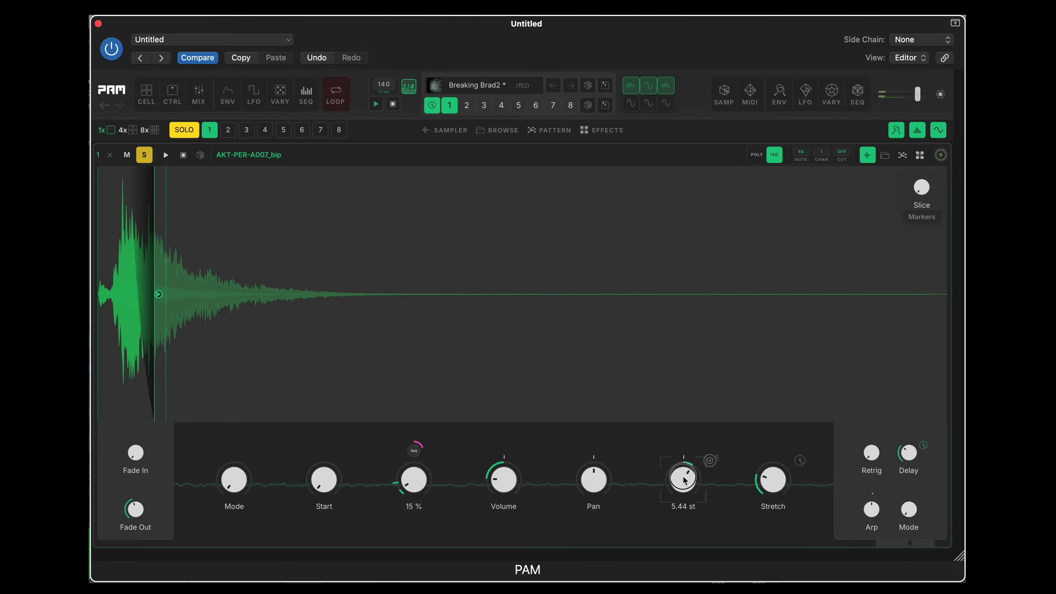
{"action": "left_click_drag", "start_coordinate": [684, 480], "coordinate": [686, 457]}
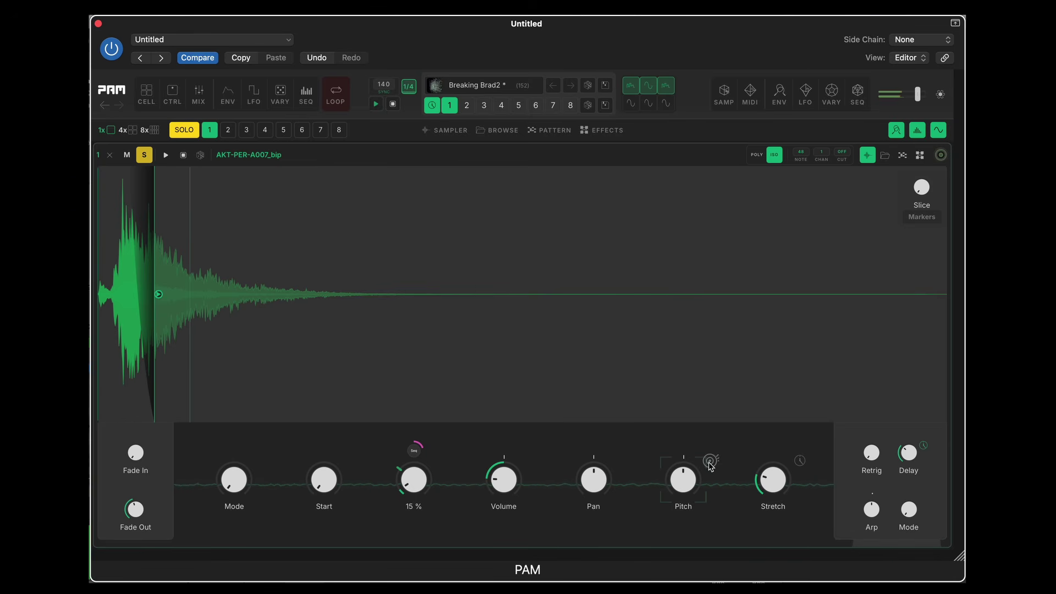
{"action": "left_click_drag", "start_coordinate": [692, 485], "coordinate": [693, 479]}
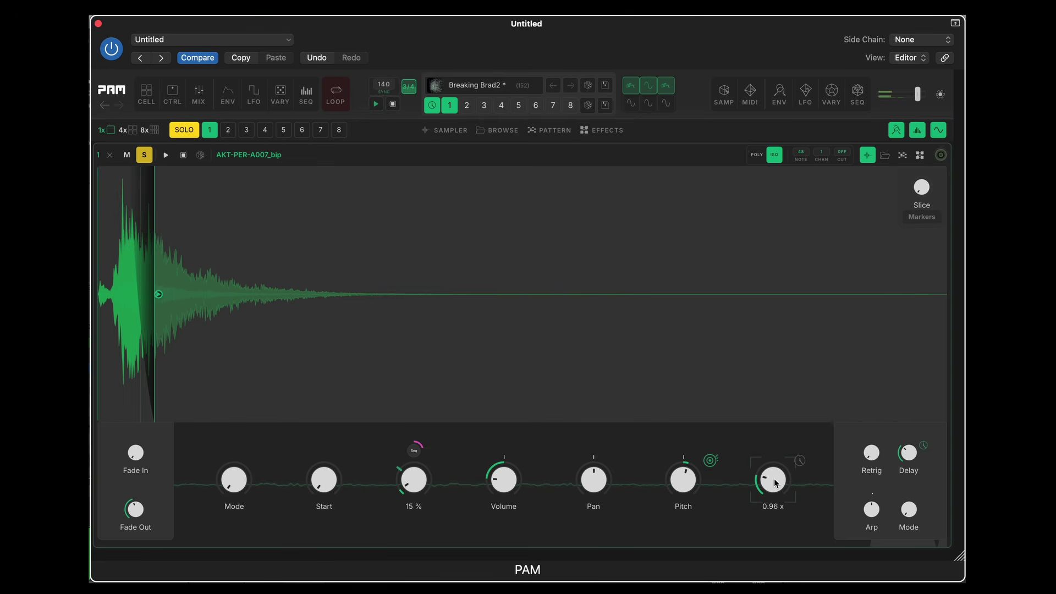
- Try out stretch values between about 0.52 x and 3.84 x on cell 1's sample and check its Fade Out amount
{"action": "left_click_drag", "start_coordinate": [774, 488], "coordinate": [774, 493]}
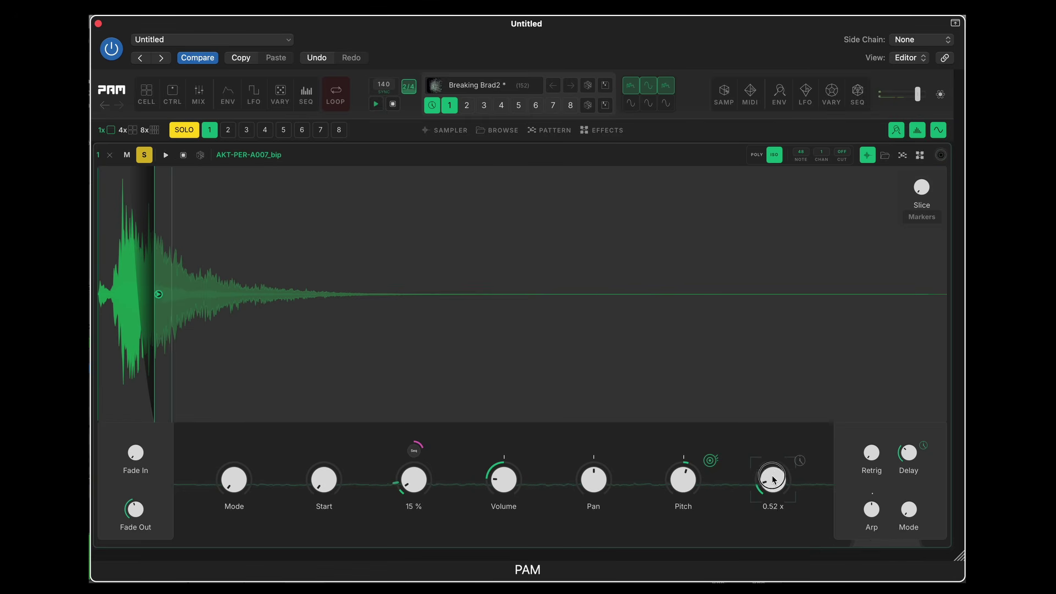
{"action": "left_click_drag", "start_coordinate": [772, 480], "coordinate": [776, 431]}
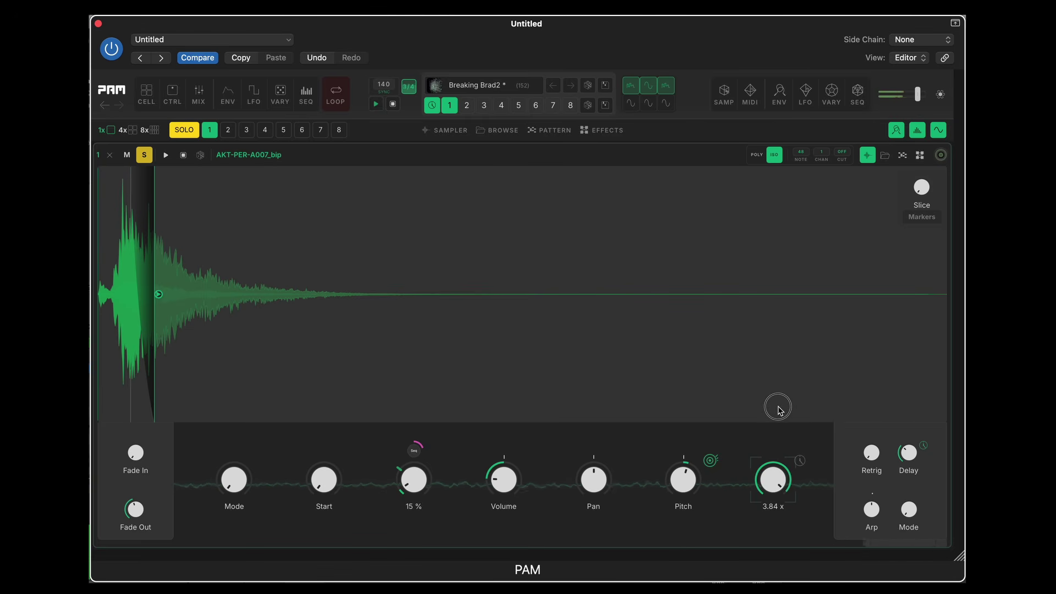
{"action": "left_click_drag", "start_coordinate": [777, 407], "coordinate": [772, 455]}
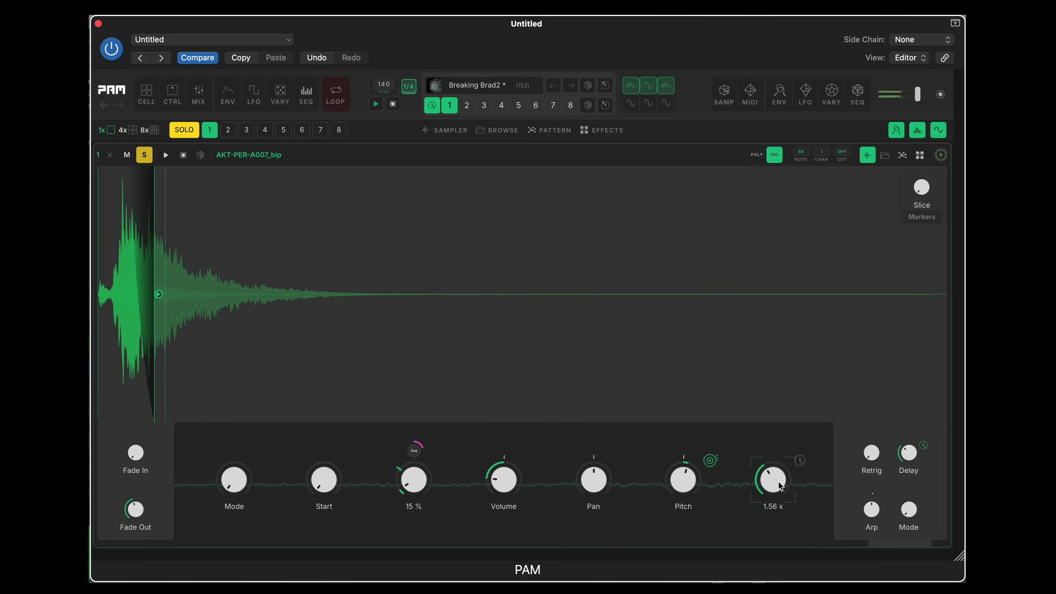
{"action": "left_click_drag", "start_coordinate": [779, 485], "coordinate": [771, 443]}
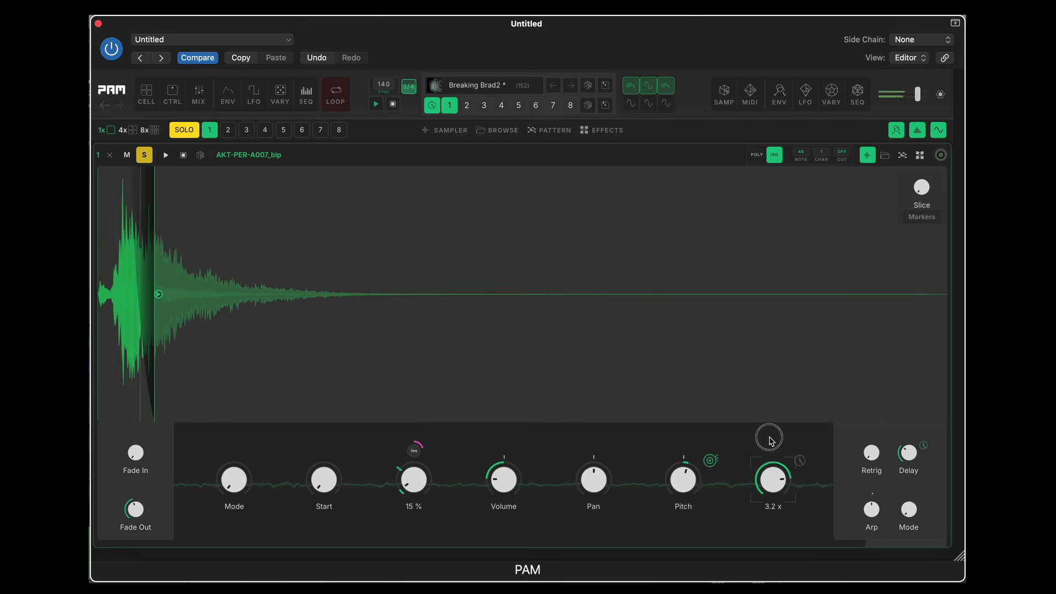
{"action": "left_click_drag", "start_coordinate": [772, 440], "coordinate": [772, 471]}
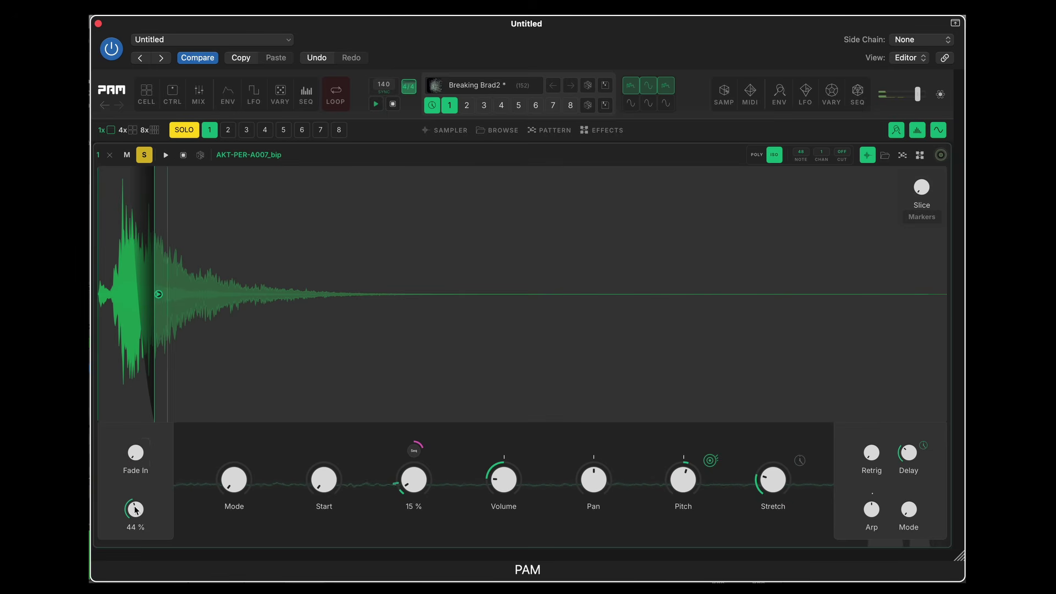
{"action": "left_click_drag", "start_coordinate": [138, 515], "coordinate": [138, 511]}
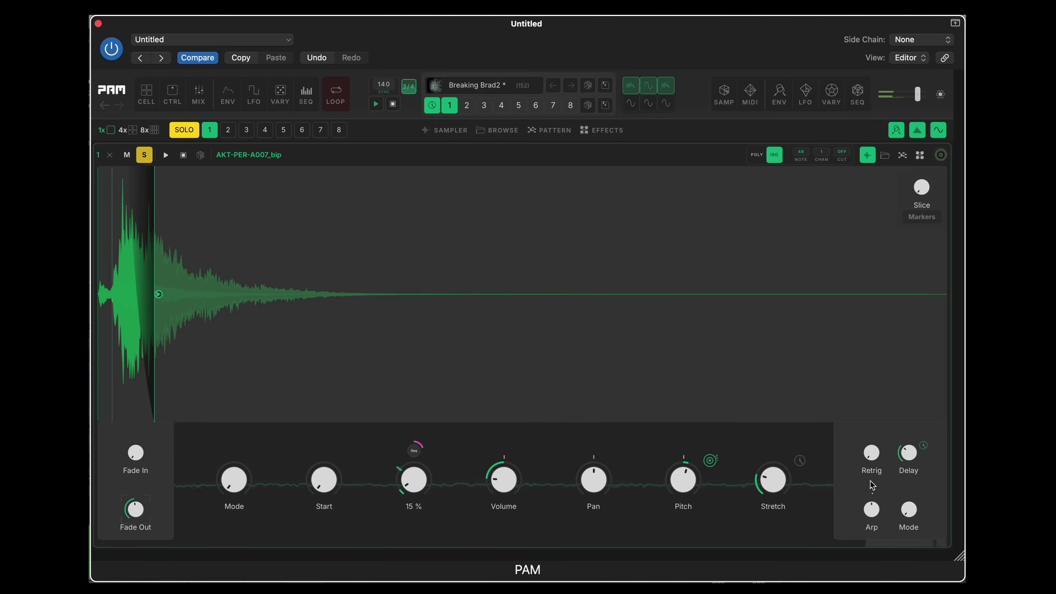
- Turn off the solo on cell 1, switch to cell 2 and solo it
{"action": "left_click", "coordinate": [145, 156]}
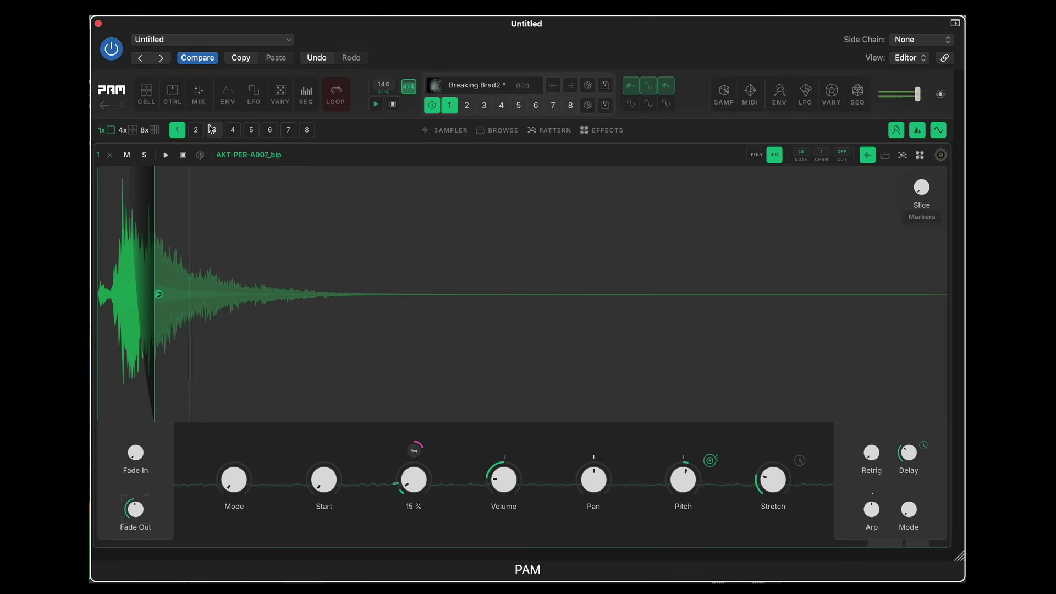
{"action": "left_click", "coordinate": [196, 129]}
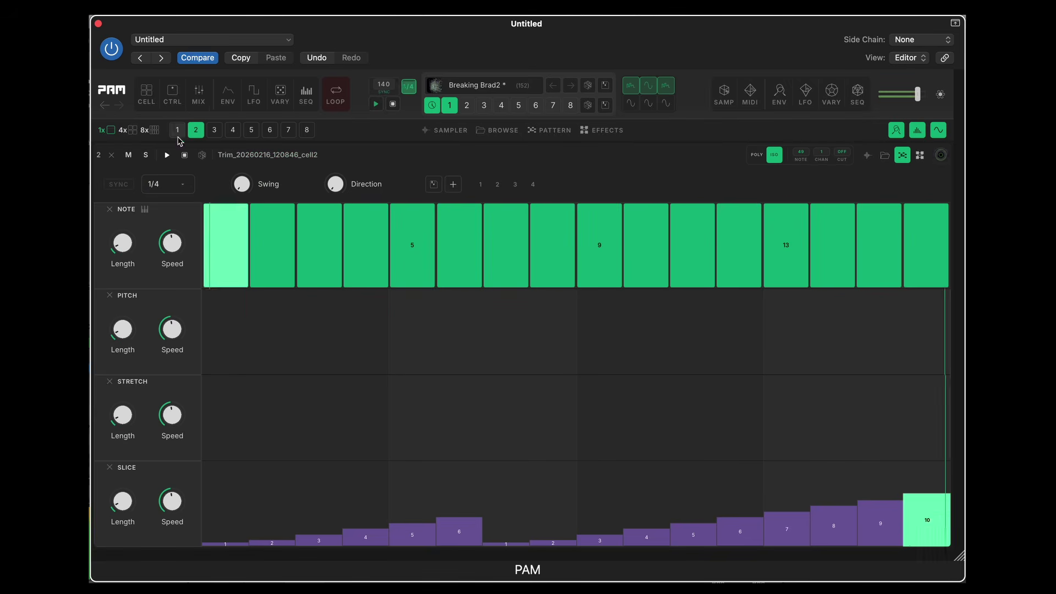
{"action": "left_click", "coordinate": [146, 156]}
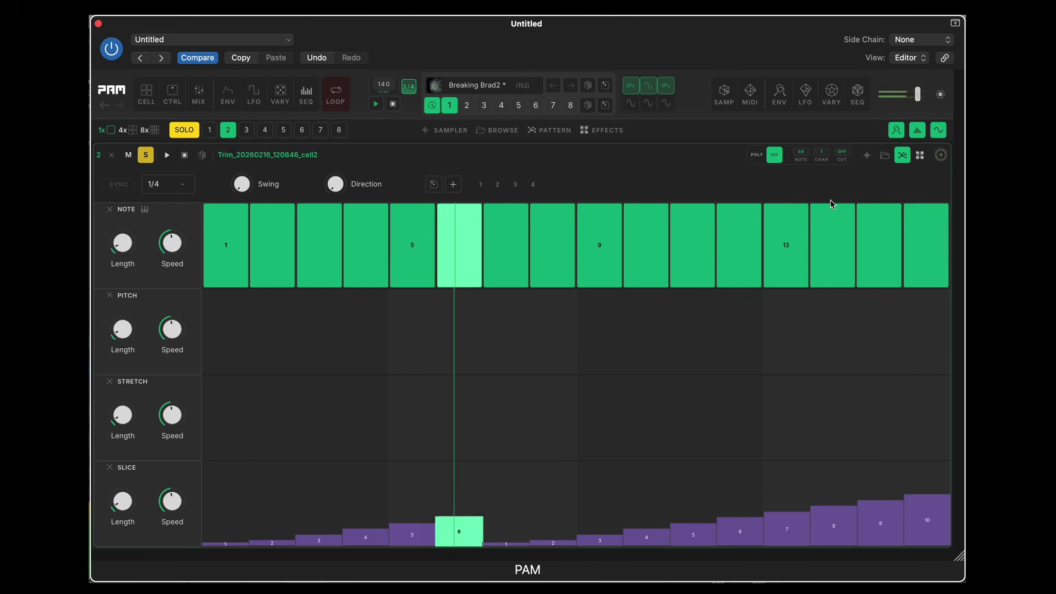
- Compare the slice markers on cell 2's sample with the Slice lane of its pattern
{"action": "left_click", "coordinate": [867, 155]}
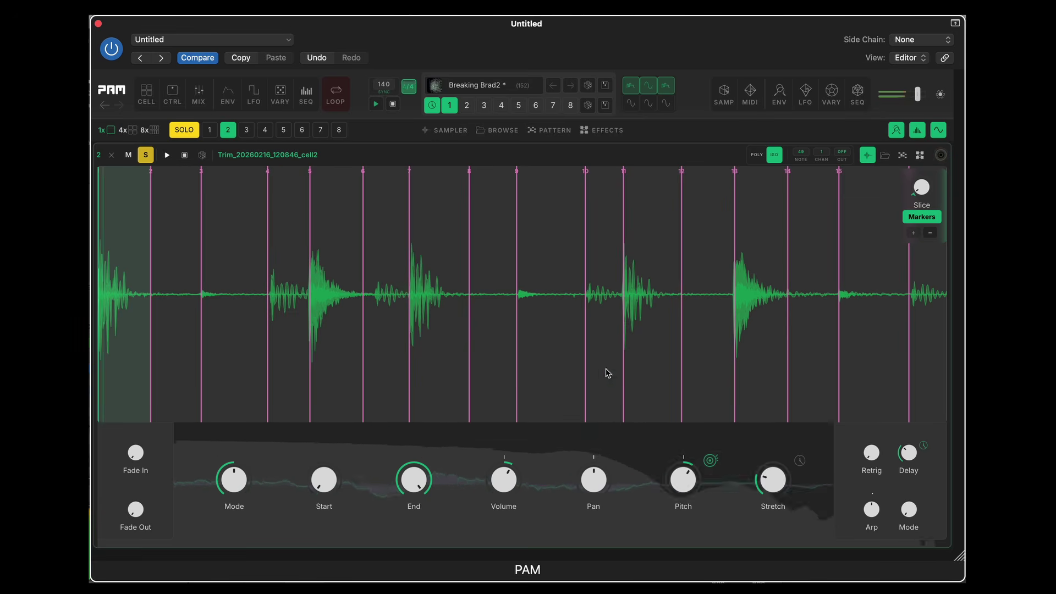
{"action": "left_click", "coordinate": [902, 155]}
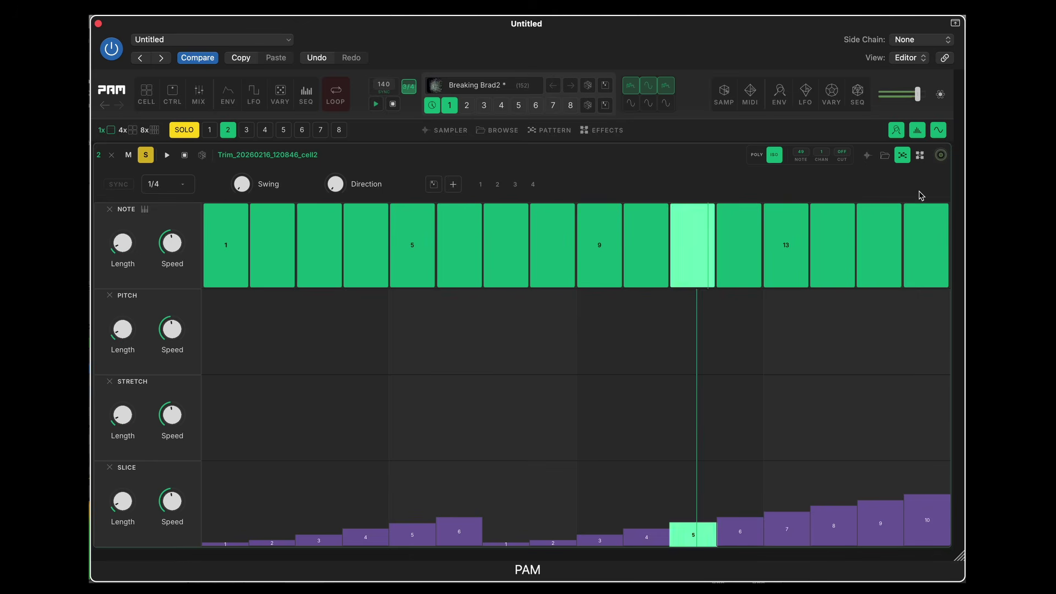
{"action": "left_click", "coordinate": [867, 155]}
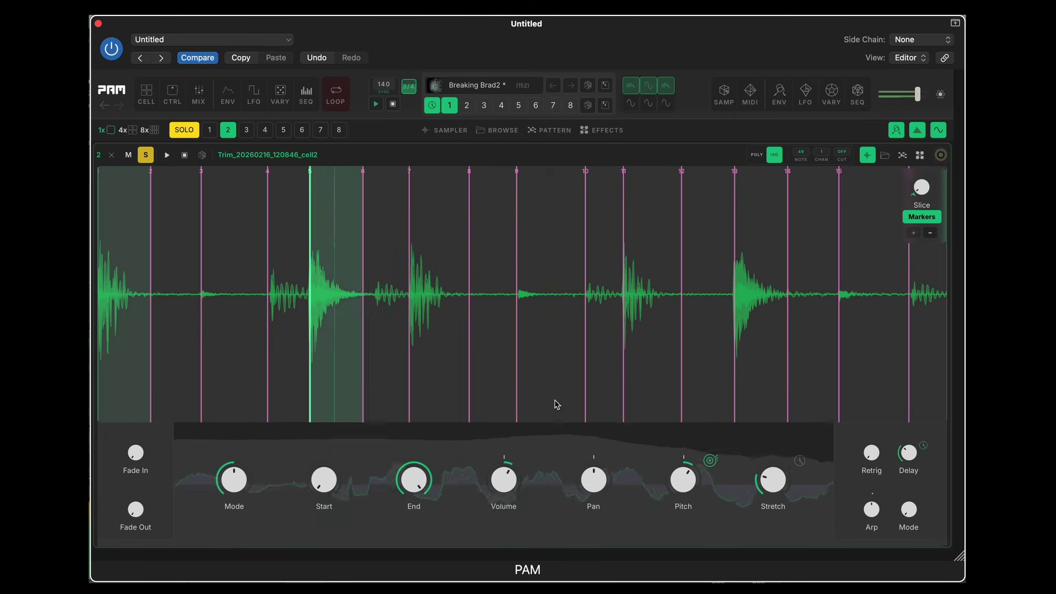
- Raise the stretch of cell 2's sample to about 3.4 x and turn its playback mode from Gate down to the lowest option
{"action": "mouse_move", "coordinate": [685, 481]}
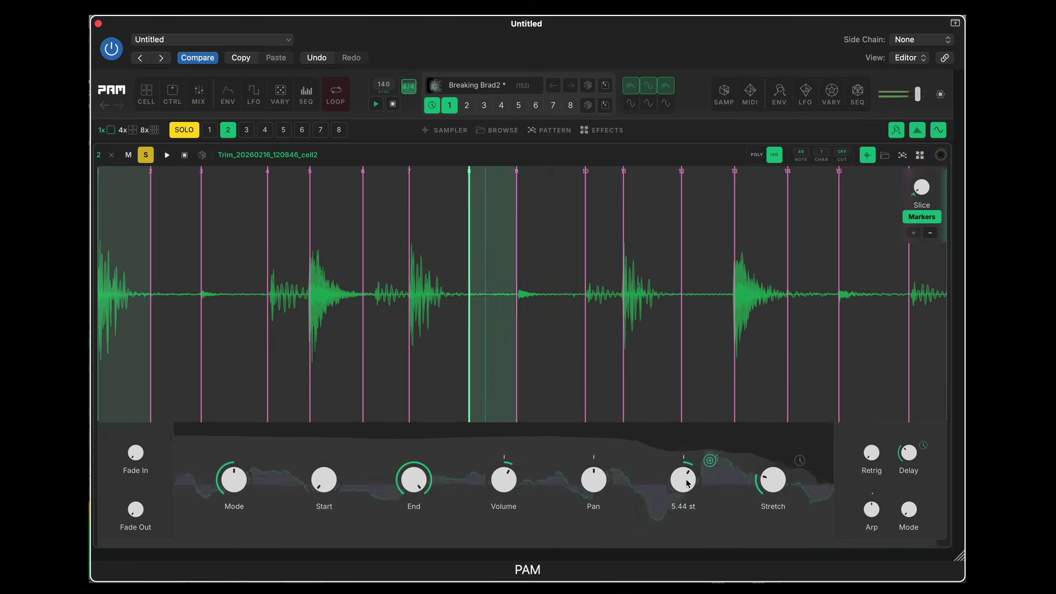
{"action": "mouse_move", "coordinate": [773, 478]}
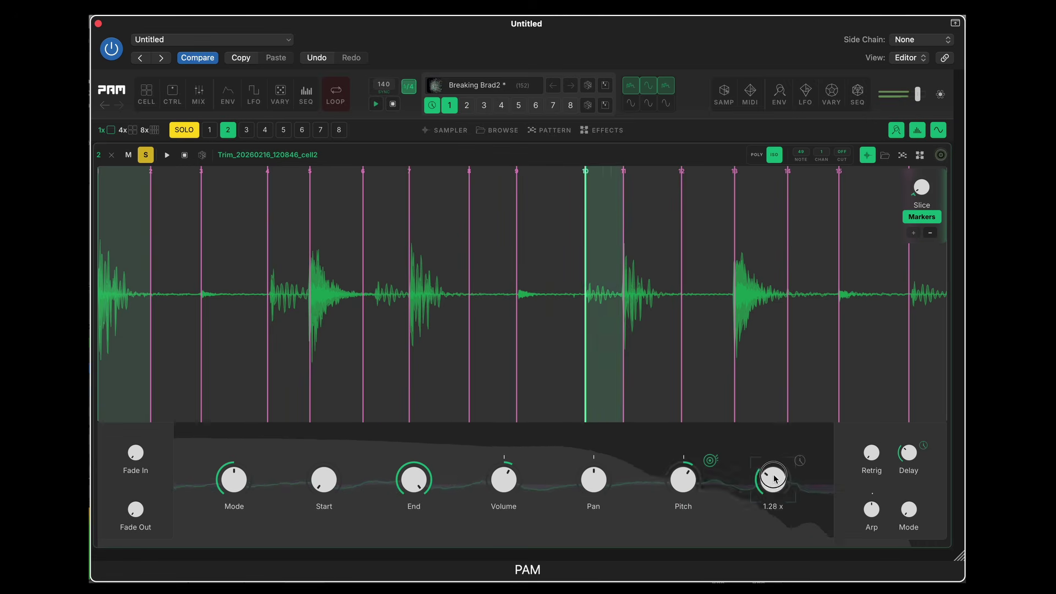
{"action": "left_click_drag", "start_coordinate": [773, 478], "coordinate": [773, 433]}
{"action": "mouse_move", "coordinate": [229, 484]}
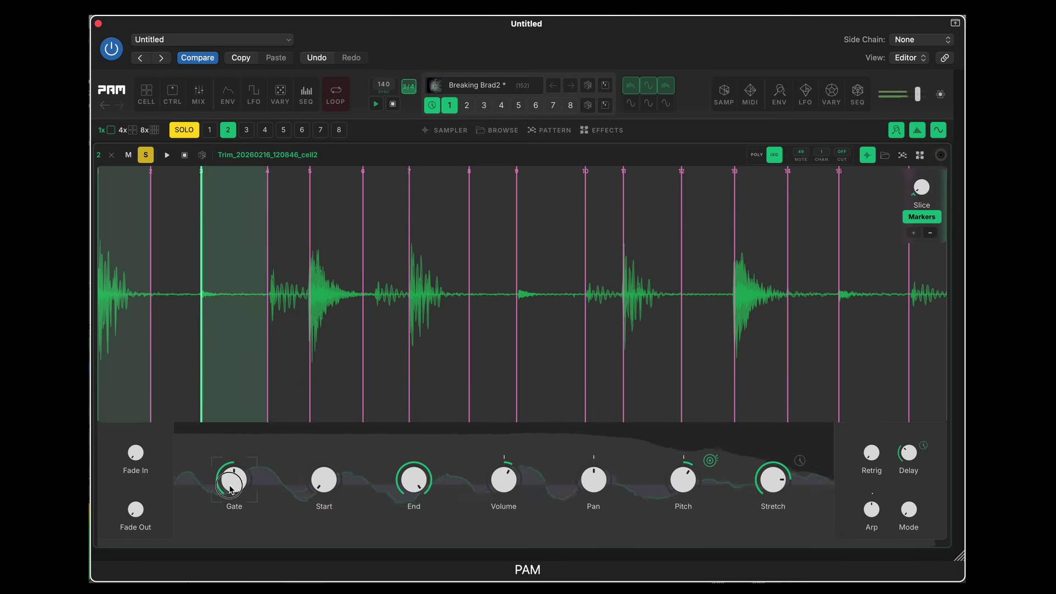
{"action": "mouse_move", "coordinate": [768, 479]}
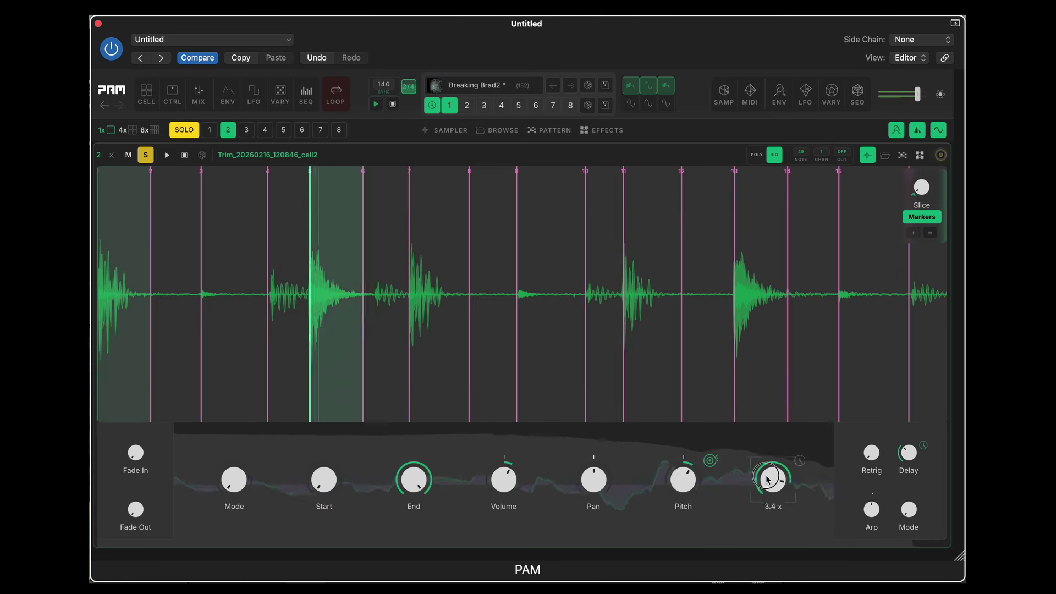
- Try out pitch and stretch combinations on cell 2's sample, including a stretch of about 1.6 x and a pitch of about 7.36 st
{"action": "mouse_move", "coordinate": [684, 480]}
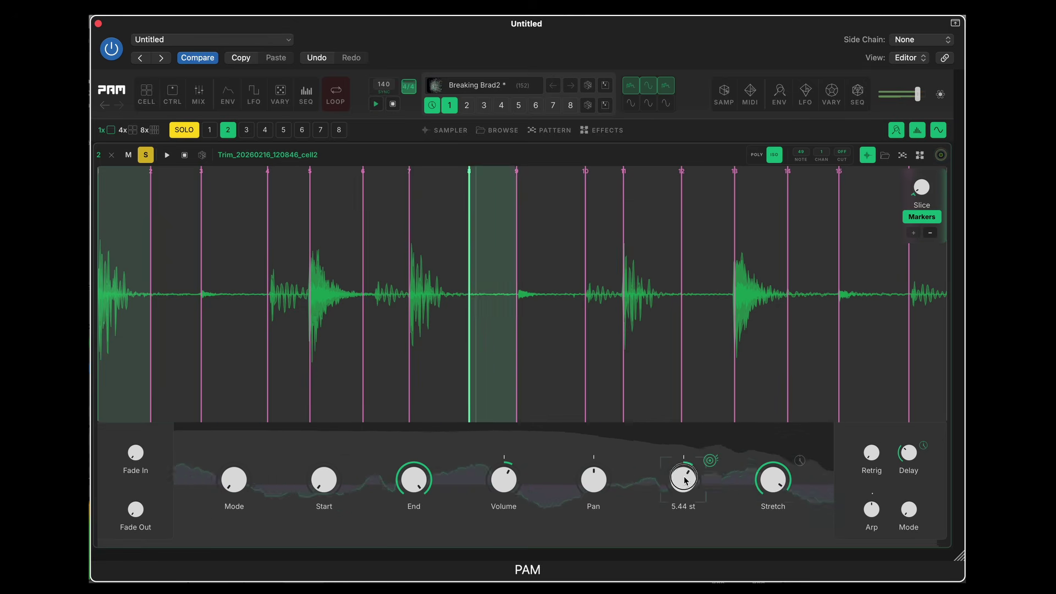
{"action": "left_click_drag", "start_coordinate": [684, 480], "coordinate": [683, 453]}
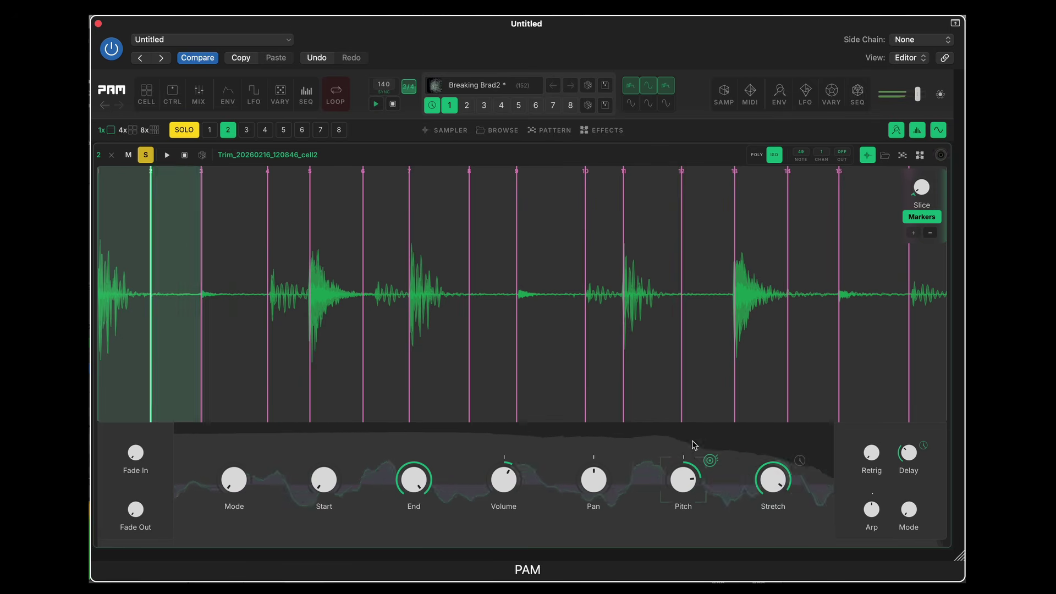
{"action": "left_click_drag", "start_coordinate": [772, 482], "coordinate": [747, 537]}
{"action": "mouse_move", "coordinate": [751, 501]}
{"action": "left_mouse_down"}
{"action": "mouse_move", "coordinate": [747, 529]}
{"action": "mouse_move", "coordinate": [742, 487]}
{"action": "left_mouse_up"}
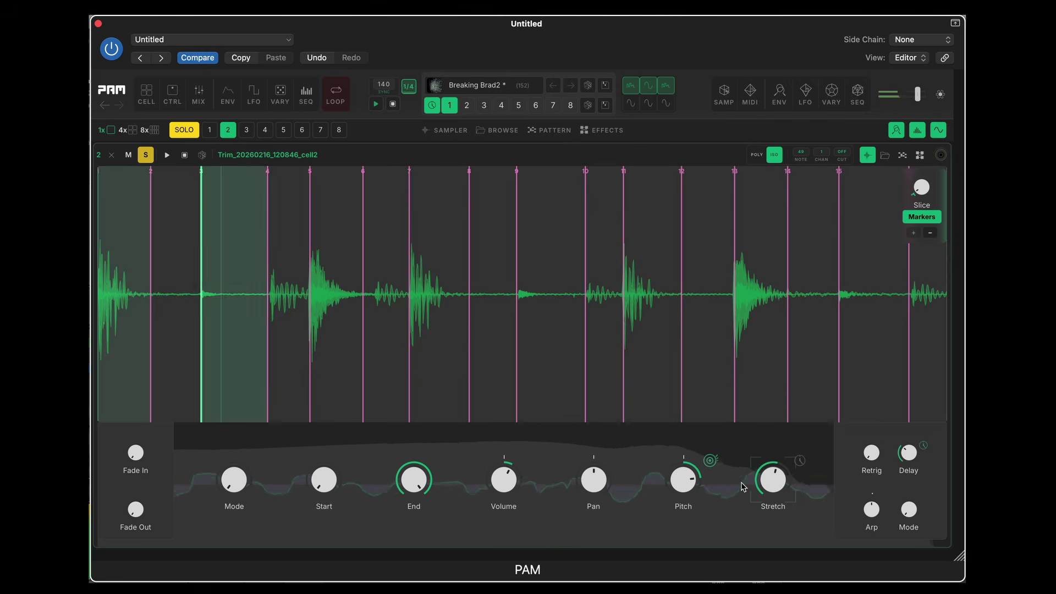
{"action": "mouse_move", "coordinate": [775, 474]}
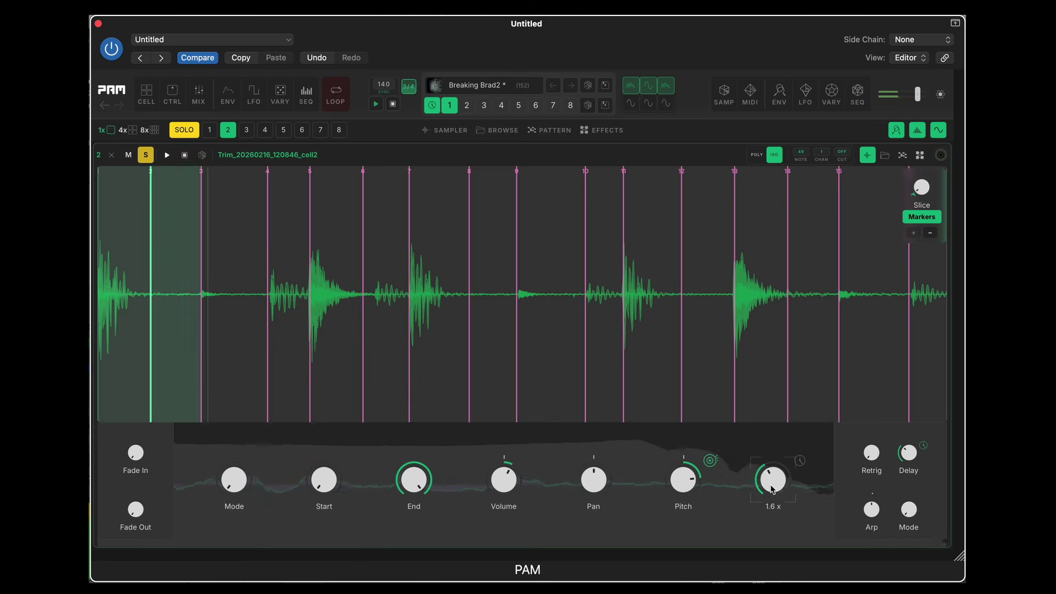
{"action": "double_click", "coordinate": [682, 483]}
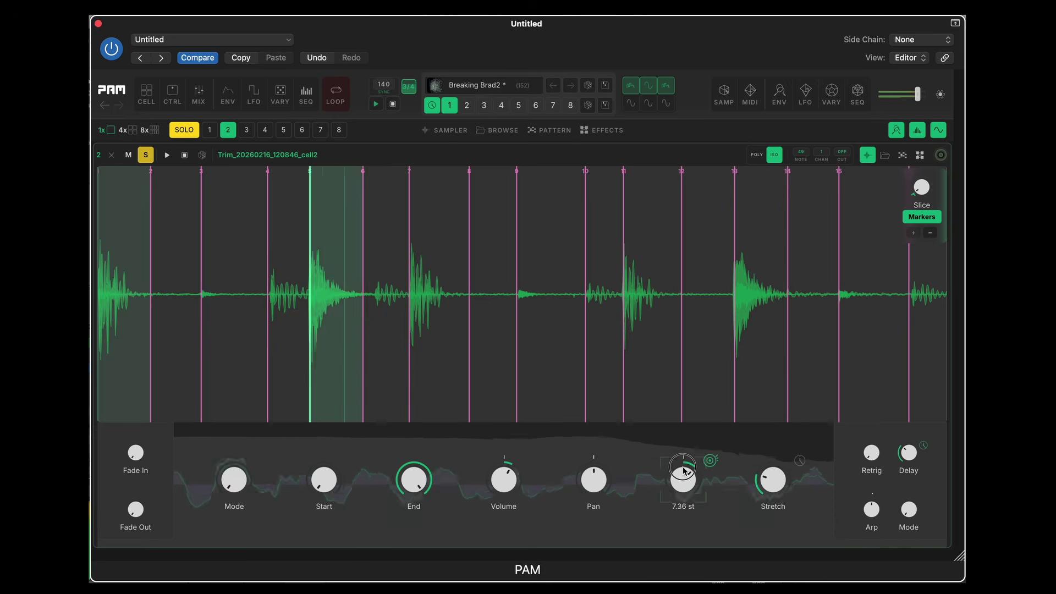
{"action": "scroll", "coordinate": [682, 479], "scroll_direction": "up", "scroll_amount": 3}
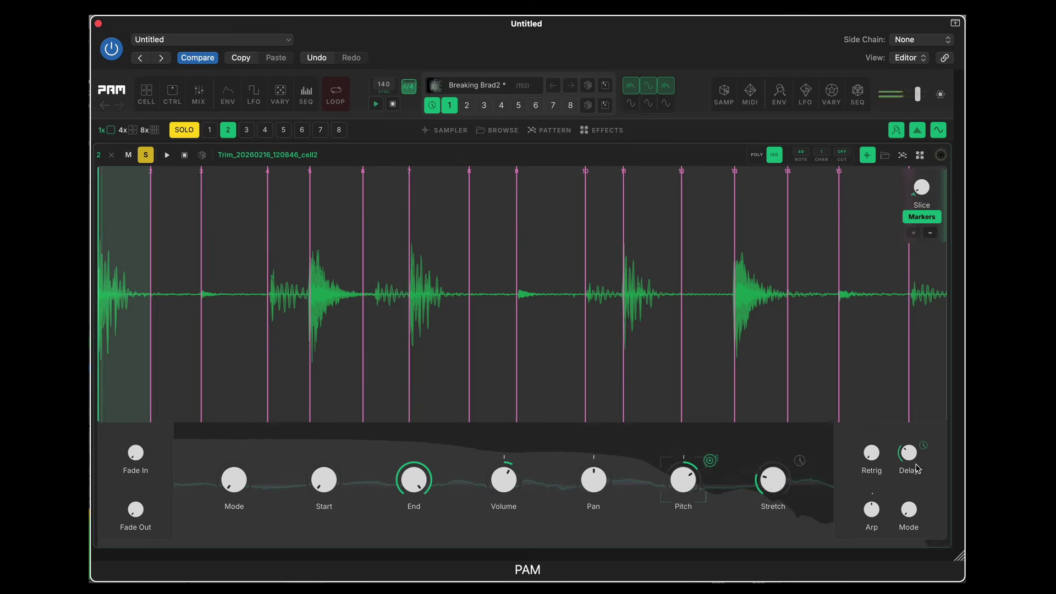
- Clear steps 3, 4, 11, 12, 14 and 15 from the Slice lane of cell 2's pattern
{"action": "left_click", "coordinate": [904, 156]}
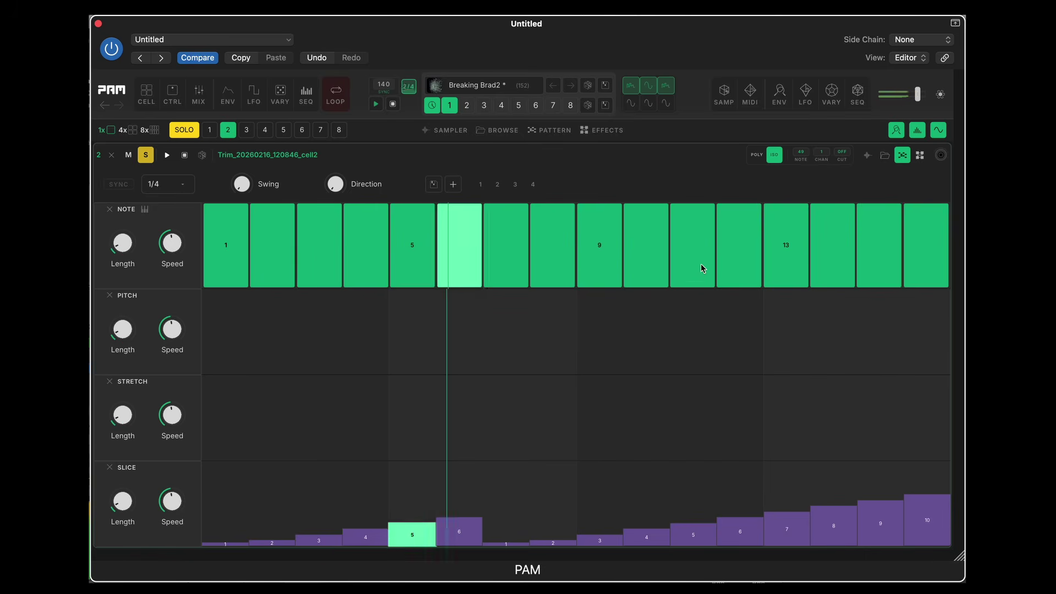
{"action": "left_click", "coordinate": [864, 156]}
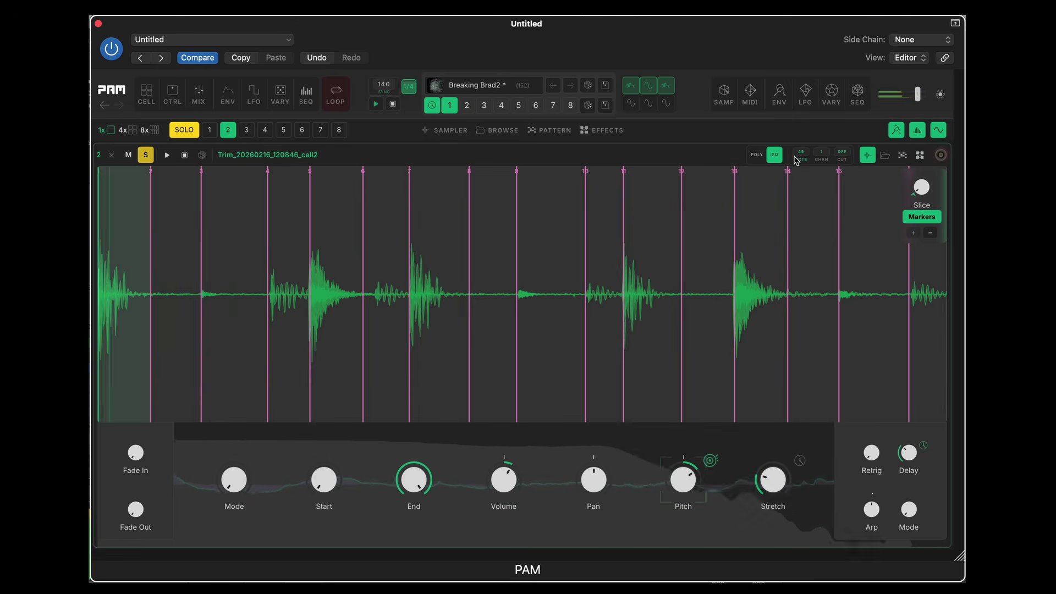
{"action": "left_click", "coordinate": [902, 156]}
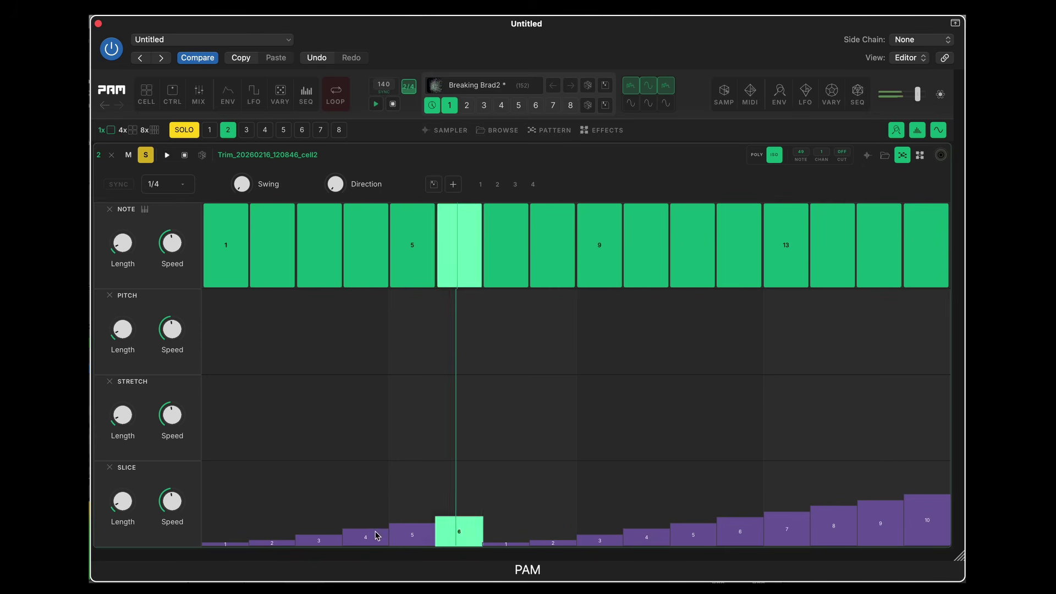
{"action": "left_click_drag", "start_coordinate": [296, 533], "coordinate": [370, 546]}
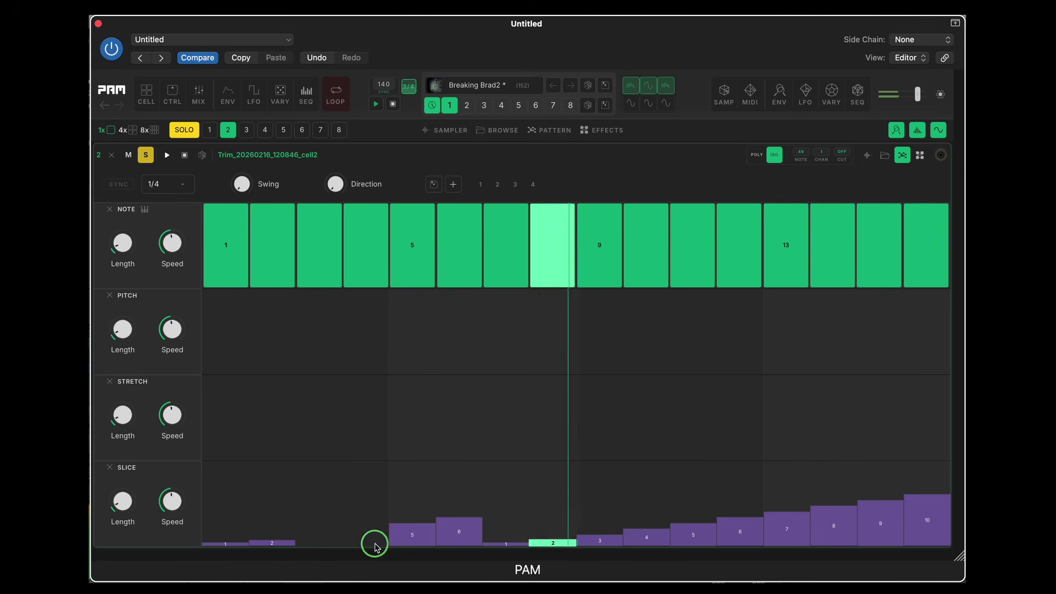
{"action": "left_click_drag", "start_coordinate": [595, 540], "coordinate": [739, 537]}
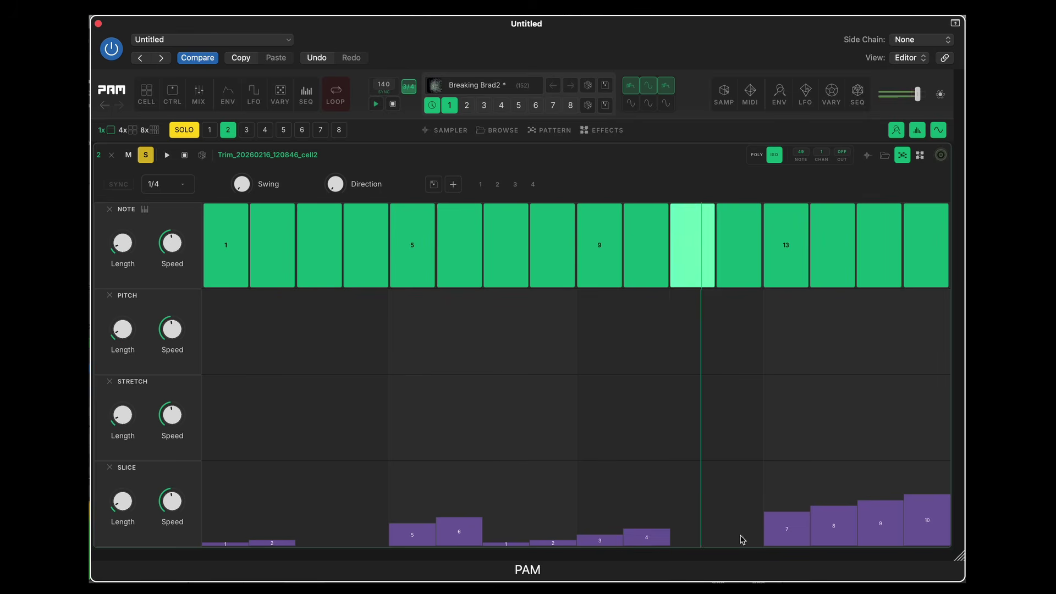
{"action": "left_click_drag", "start_coordinate": [826, 524], "coordinate": [858, 527]}
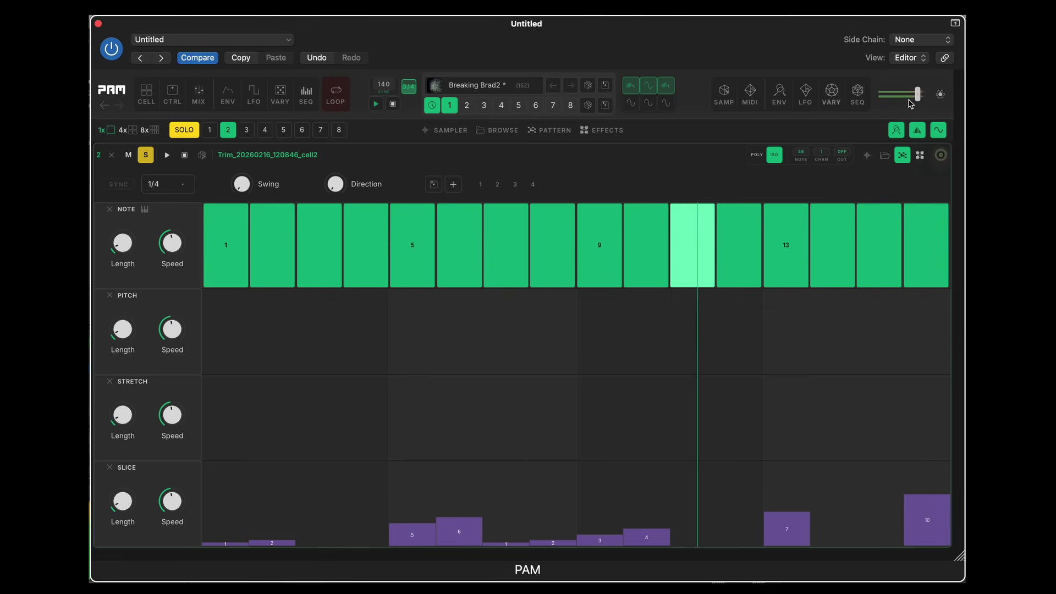
- Open cell 2's sample editor and modulate its Slice control with LFO 4
{"action": "left_click", "coordinate": [864, 161]}
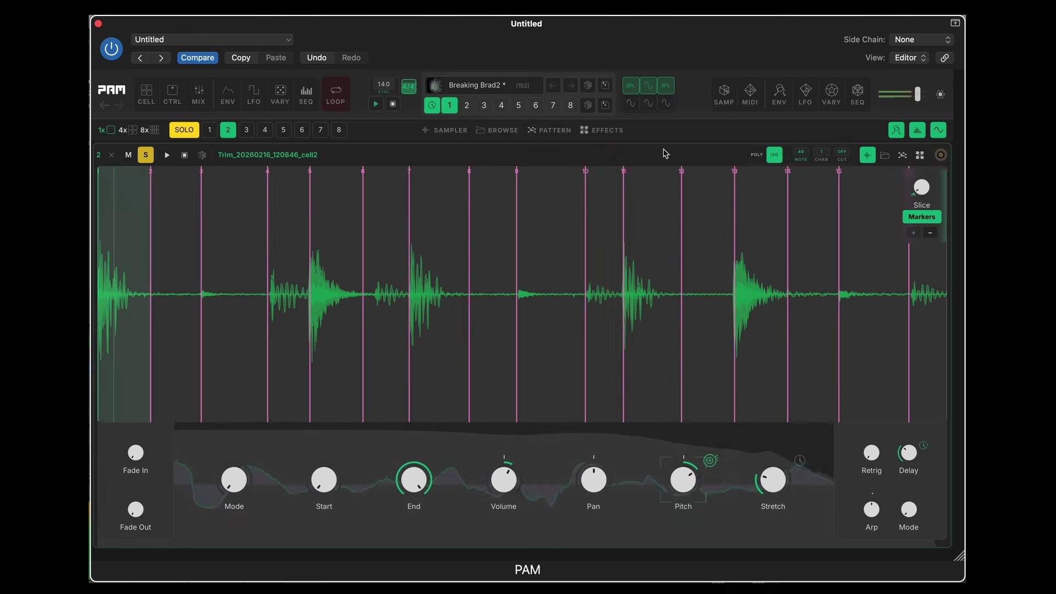
{"action": "left_click", "coordinate": [632, 104]}
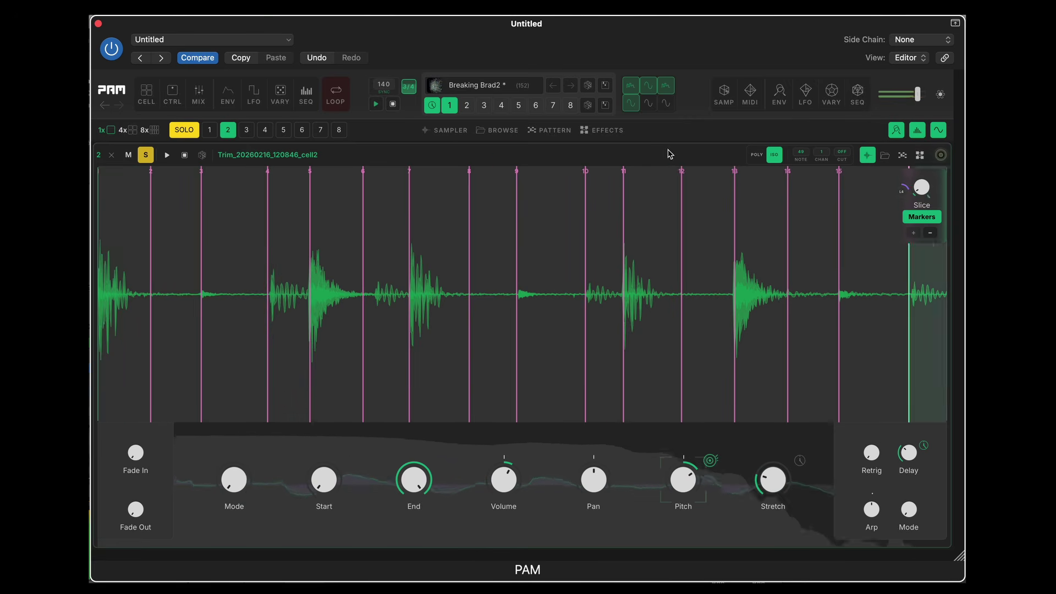
{"action": "right_click", "coordinate": [388, 149]}
{"action": "left_click", "coordinate": [389, 138]}
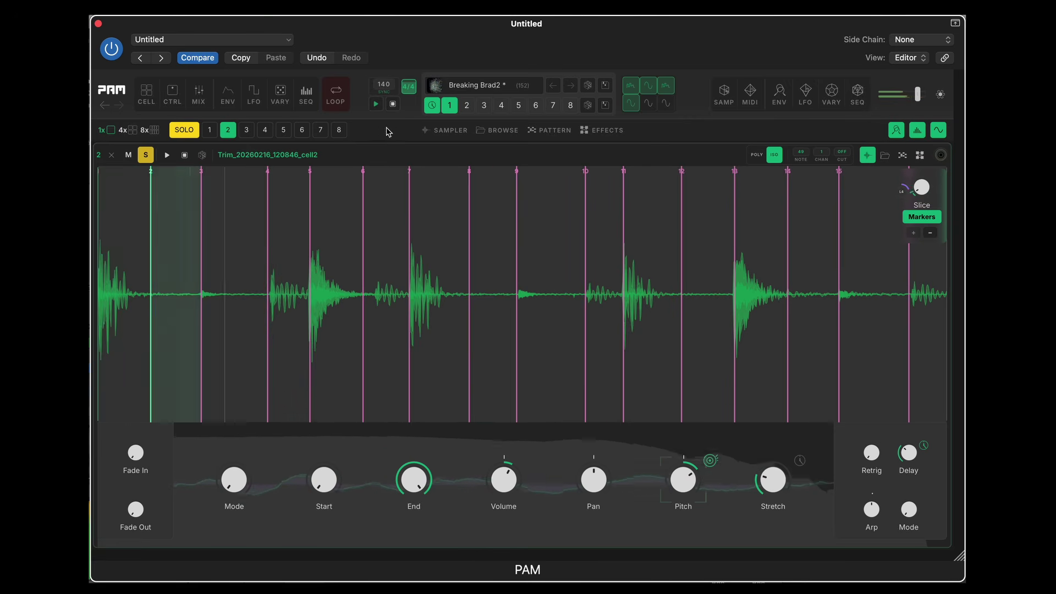
- Try out faster rates for LFO 4, including 1/16D, and reopen cell 2's pattern
{"action": "left_click", "coordinate": [632, 105]}
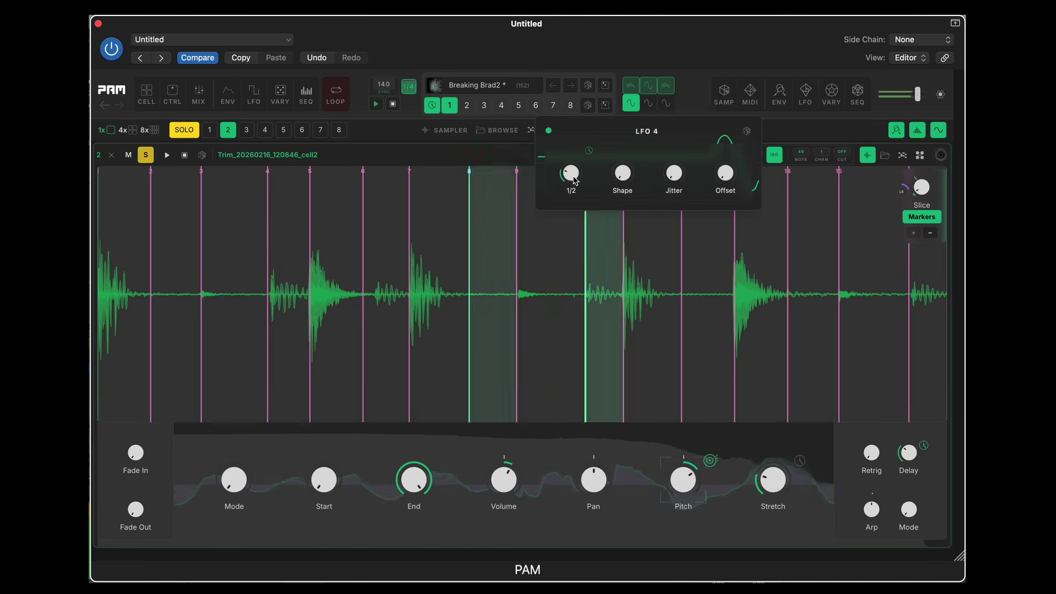
{"action": "mouse_move", "coordinate": [573, 151]}
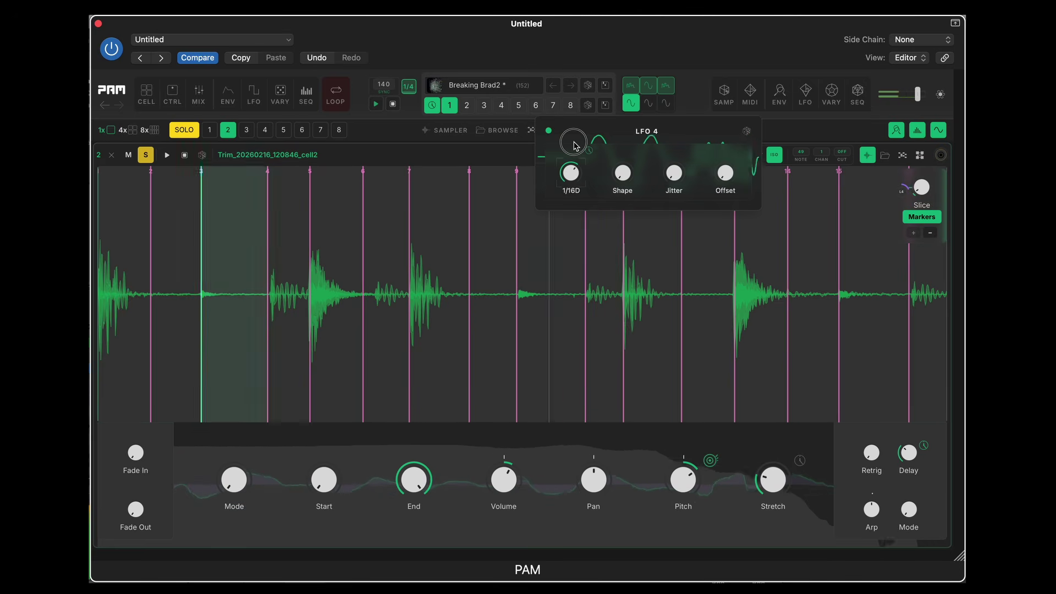
{"action": "mouse_move", "coordinate": [622, 176]}
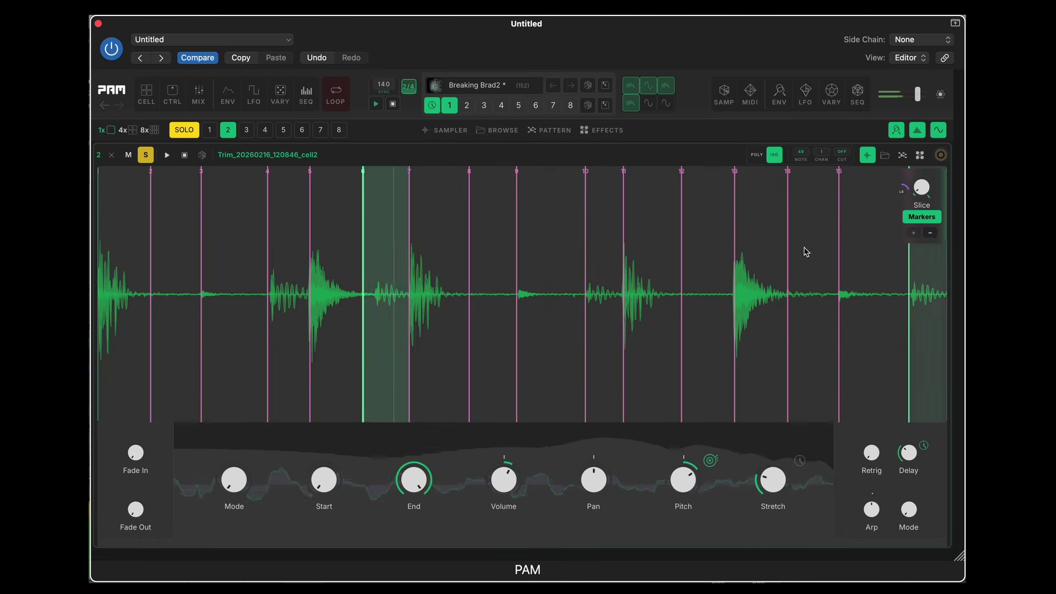
{"action": "left_click", "coordinate": [902, 156]}
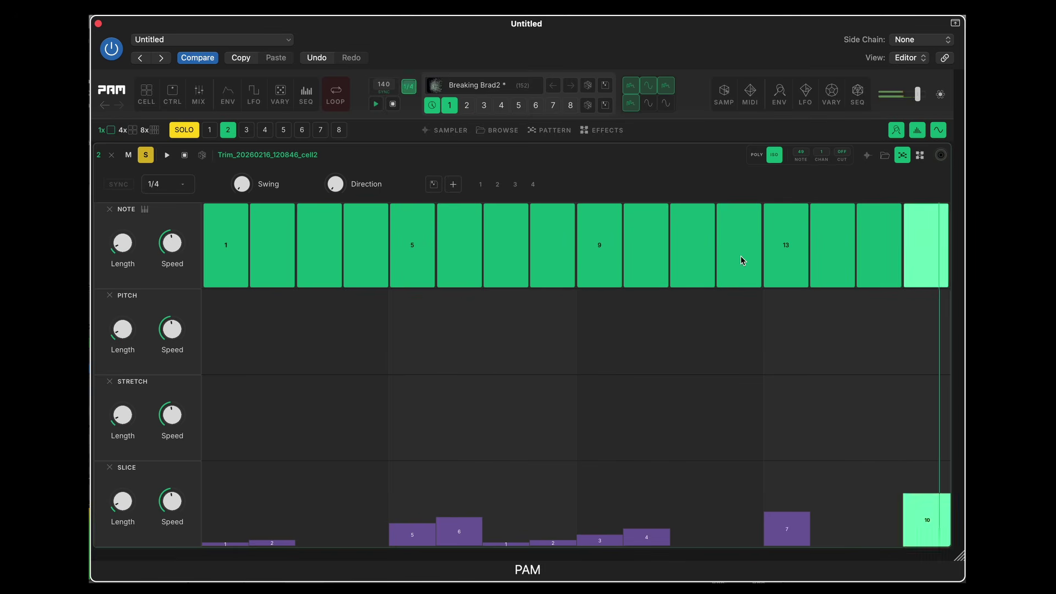
- Select steps 4, 7, 10, 11 and 15 together in the Note lane of cell 2's pattern
{"action": "right_click", "coordinate": [363, 266], "text": "super"}
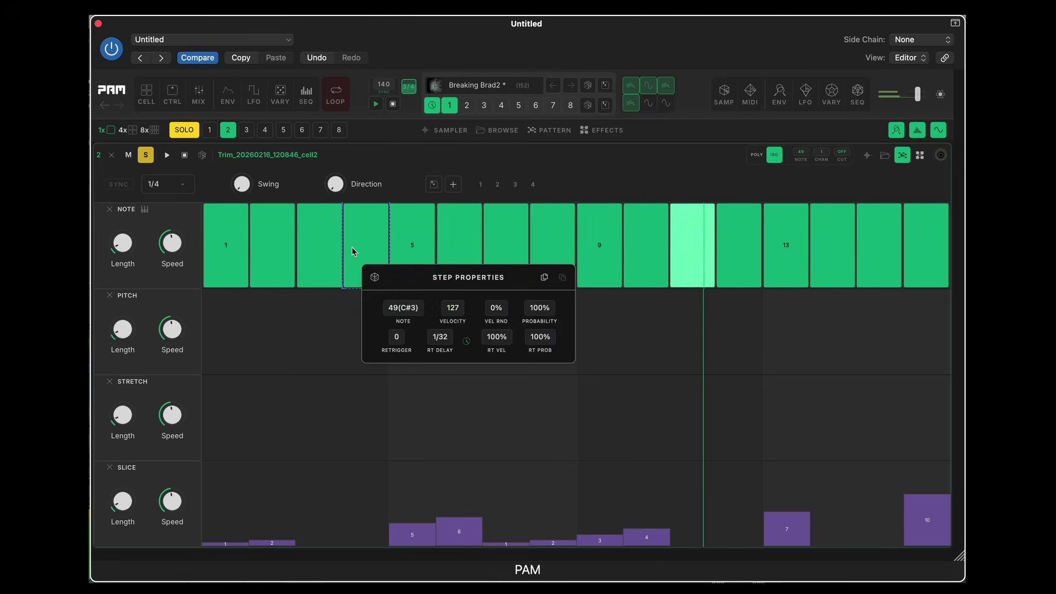
{"action": "left_click", "coordinate": [354, 252]}
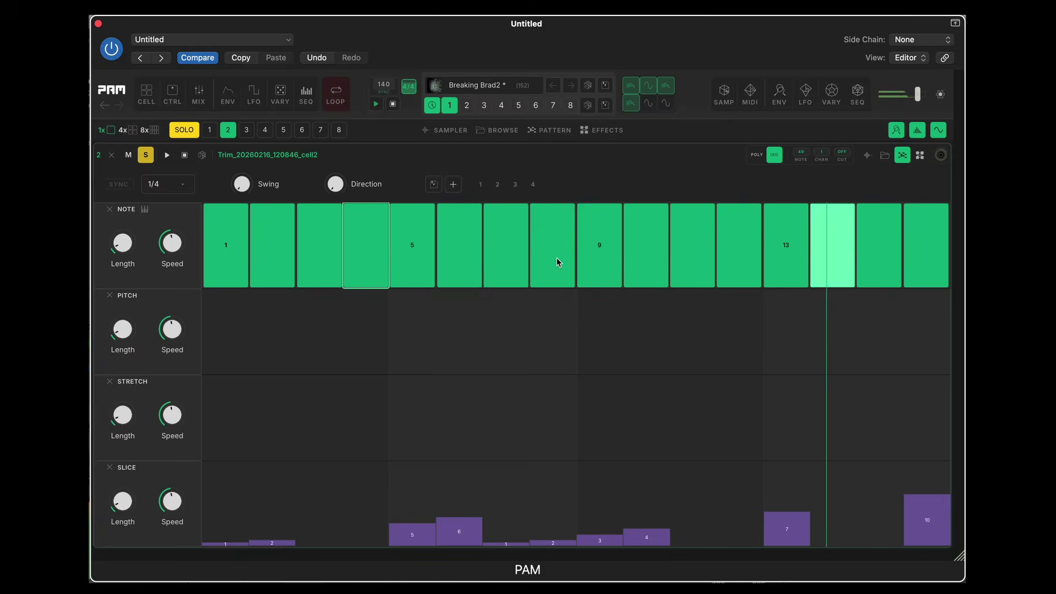
{"action": "left_click", "coordinate": [515, 255]}
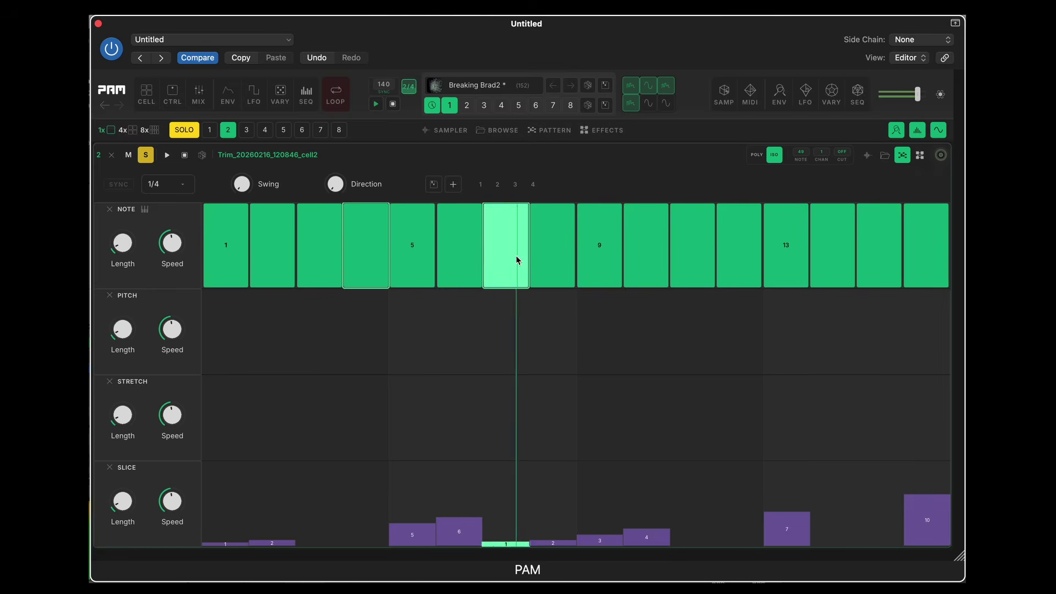
{"action": "left_click", "coordinate": [648, 255]}
{"action": "left_click", "coordinate": [685, 253]}
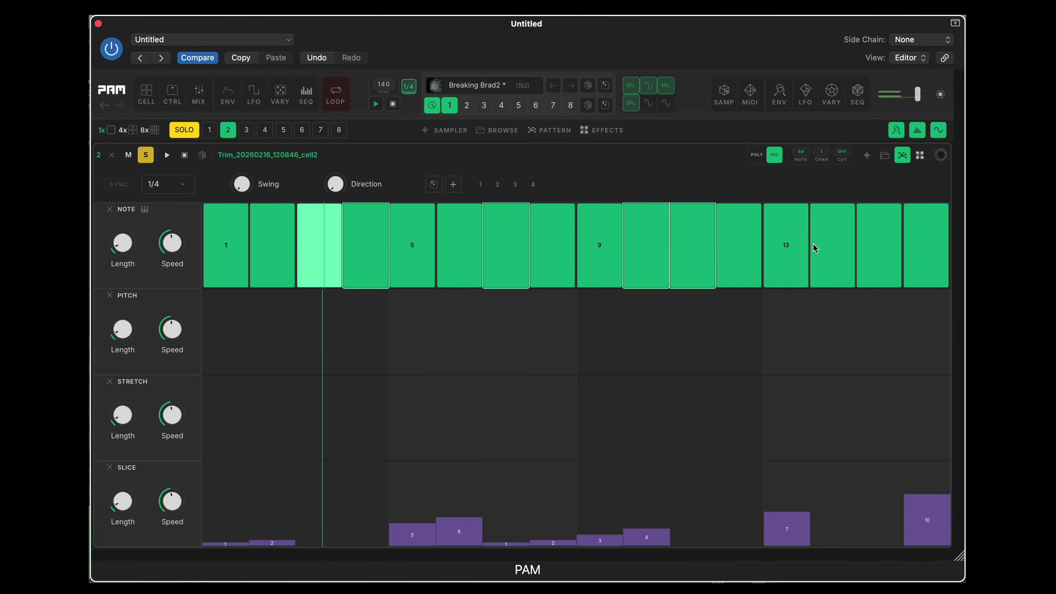
{"action": "left_click", "coordinate": [863, 240]}
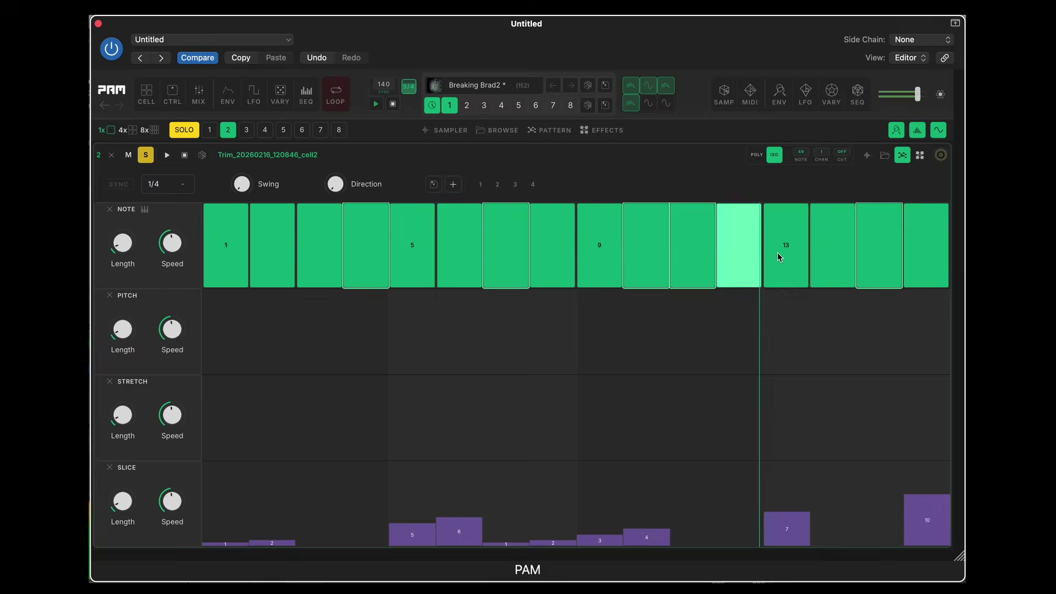
- Set the selected steps' retrigger to 1, retrigger probability to 36% and retrigger velocity to about 51%
{"action": "right_click", "coordinate": [691, 246], "text": "super"}
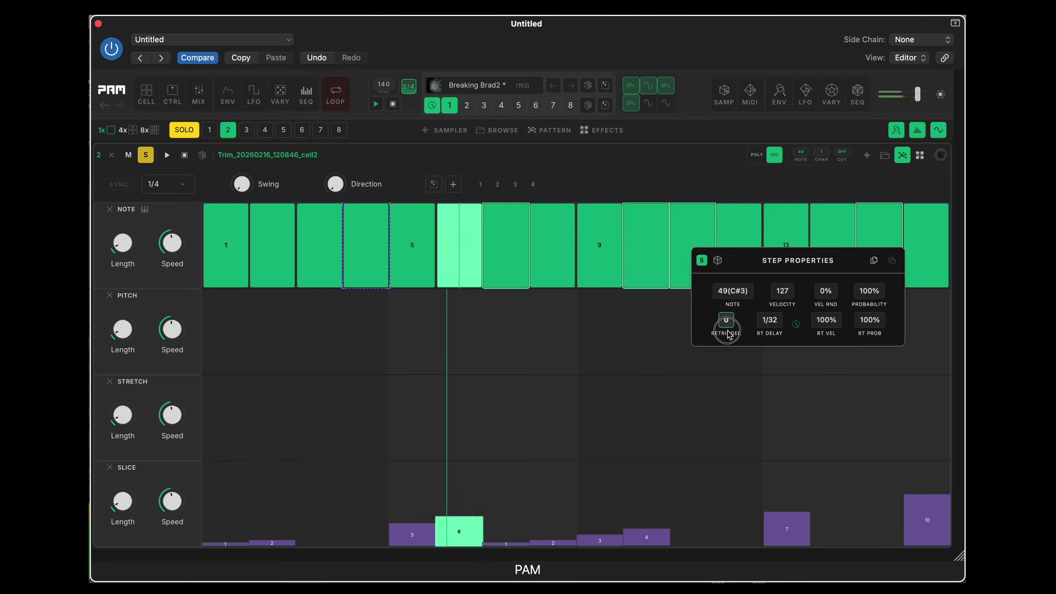
{"action": "left_click_drag", "start_coordinate": [727, 334], "coordinate": [728, 332]}
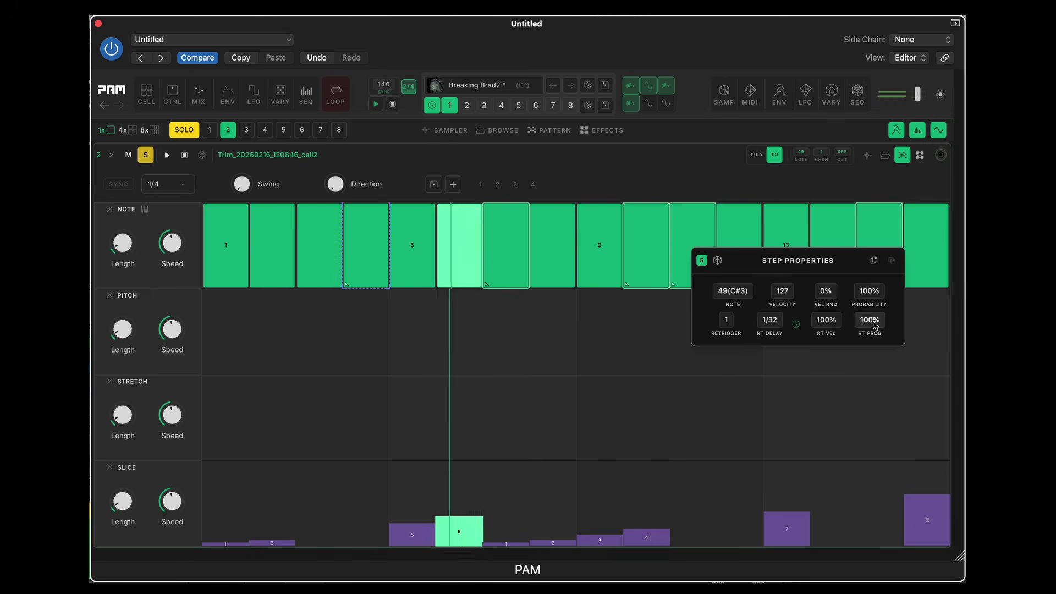
{"action": "left_click_drag", "start_coordinate": [866, 359], "coordinate": [867, 361]}
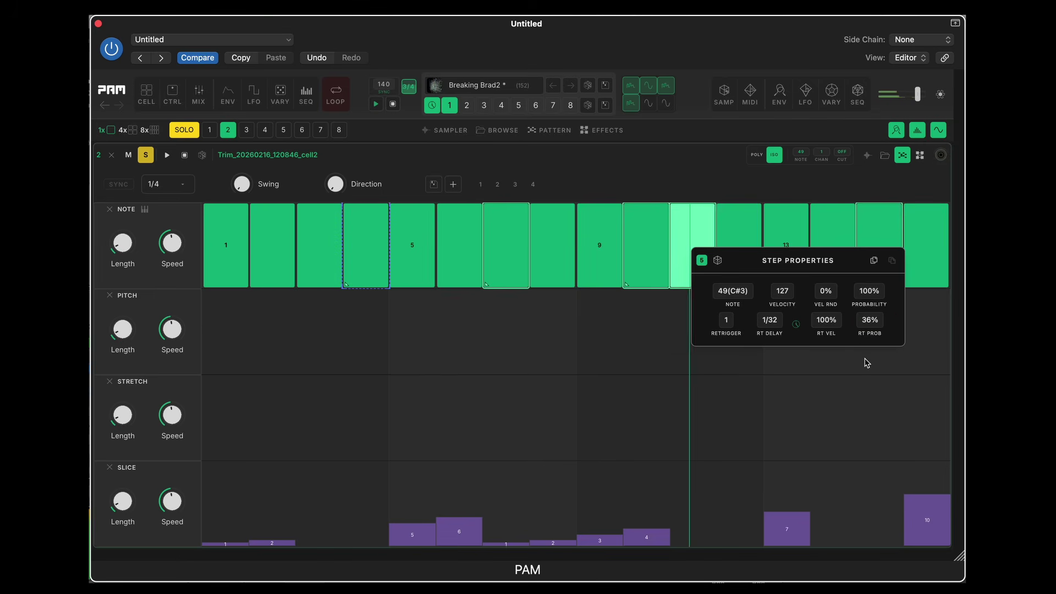
{"action": "left_click", "coordinate": [829, 325]}
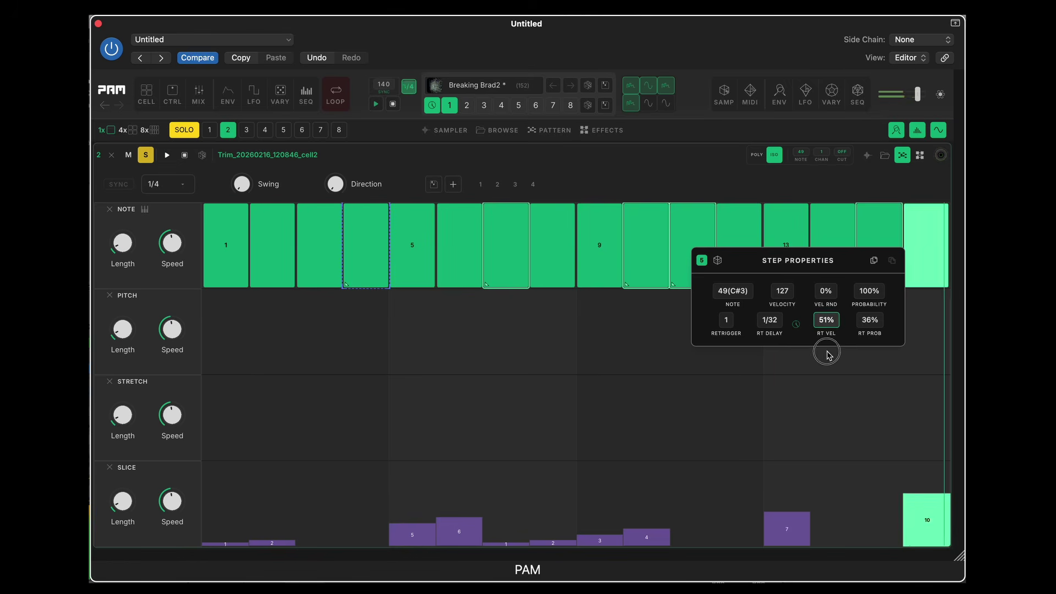
{"action": "left_click_drag", "start_coordinate": [829, 355], "coordinate": [829, 359]}
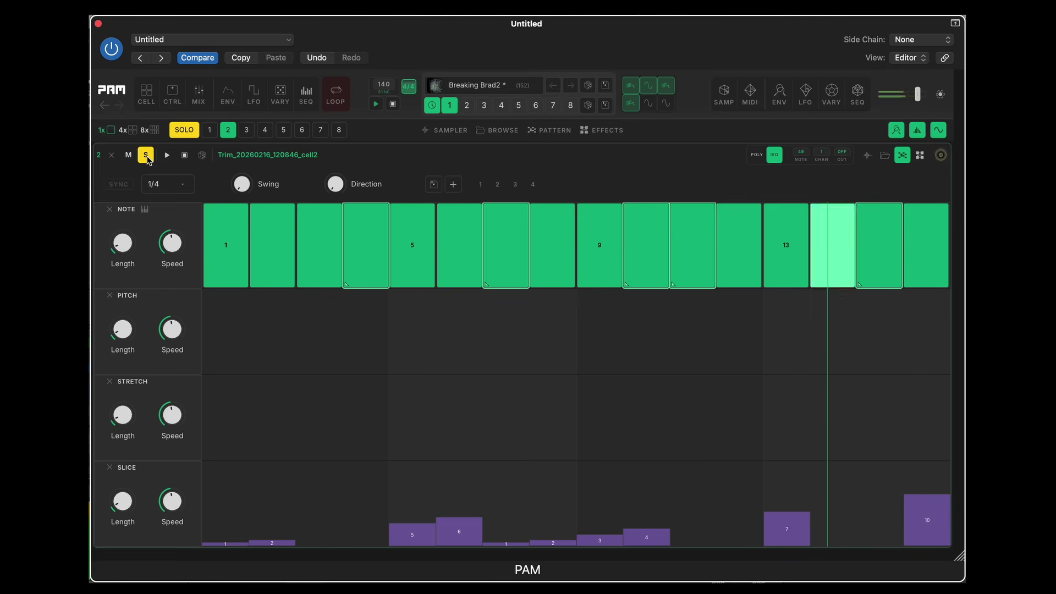
- Move the solo from cell 2 to cell 3 and show cell 3's pattern in the single-cell view
{"action": "left_click", "coordinate": [147, 157]}
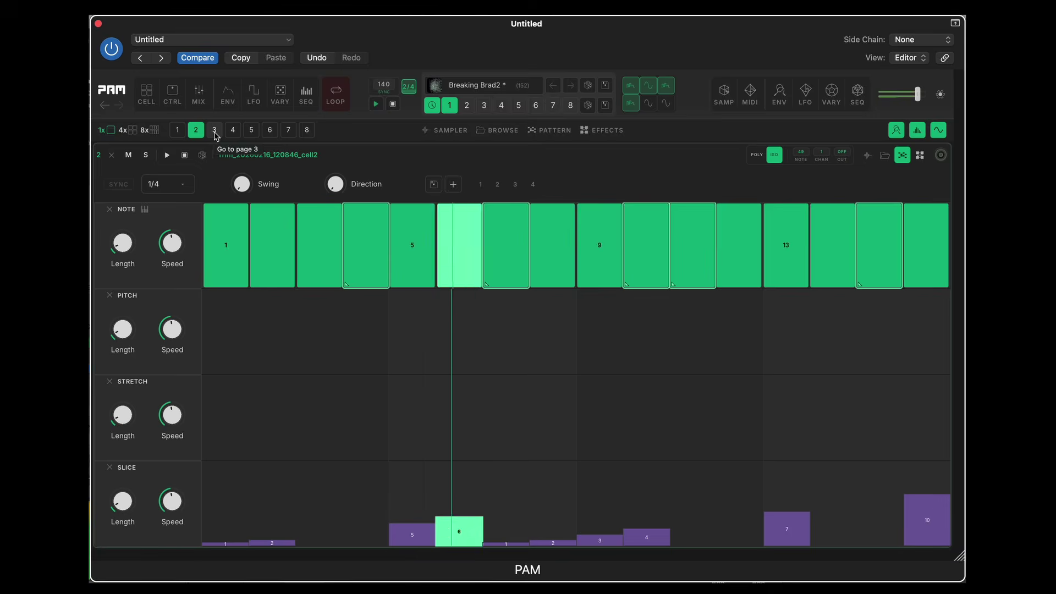
{"action": "left_click", "coordinate": [133, 132]}
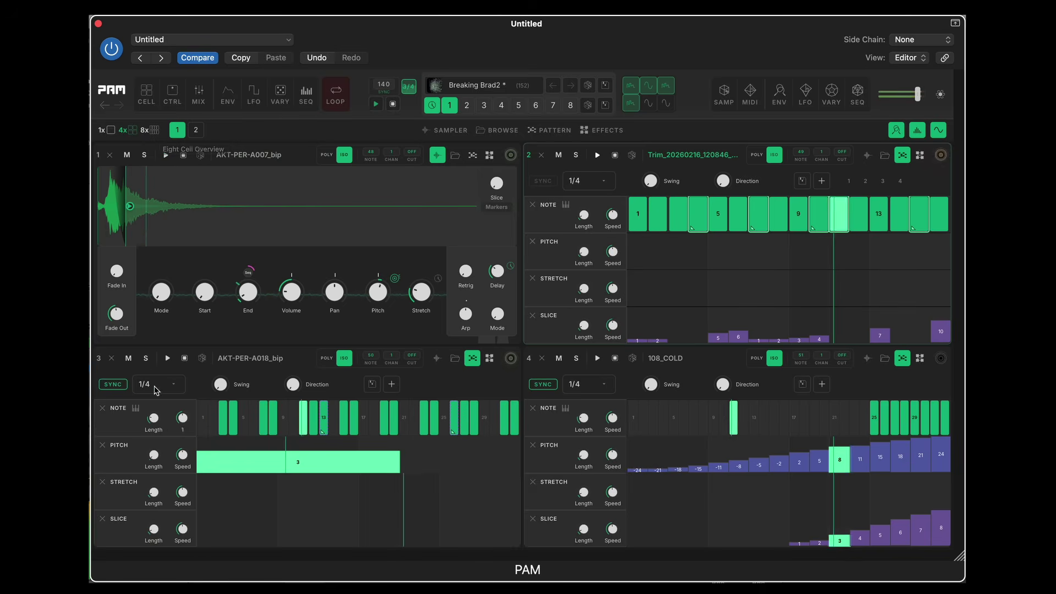
{"action": "left_click", "coordinate": [146, 359]}
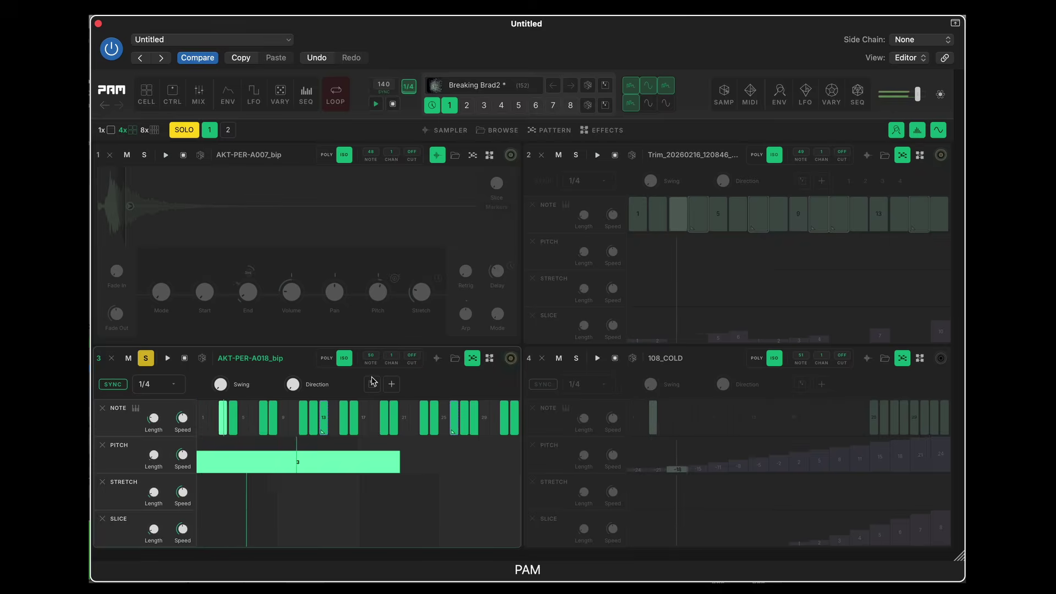
{"action": "left_click", "coordinate": [107, 130]}
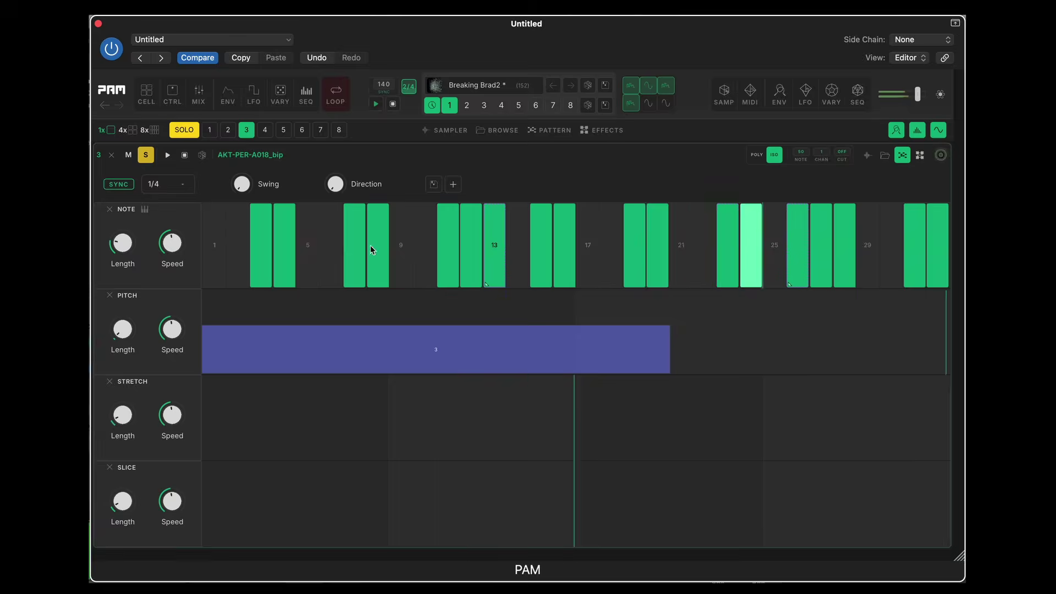
- Show the Note lane's velocities, return it to the step view, and lengthen cell 3's Pitch lane
{"action": "left_click", "coordinate": [145, 211]}
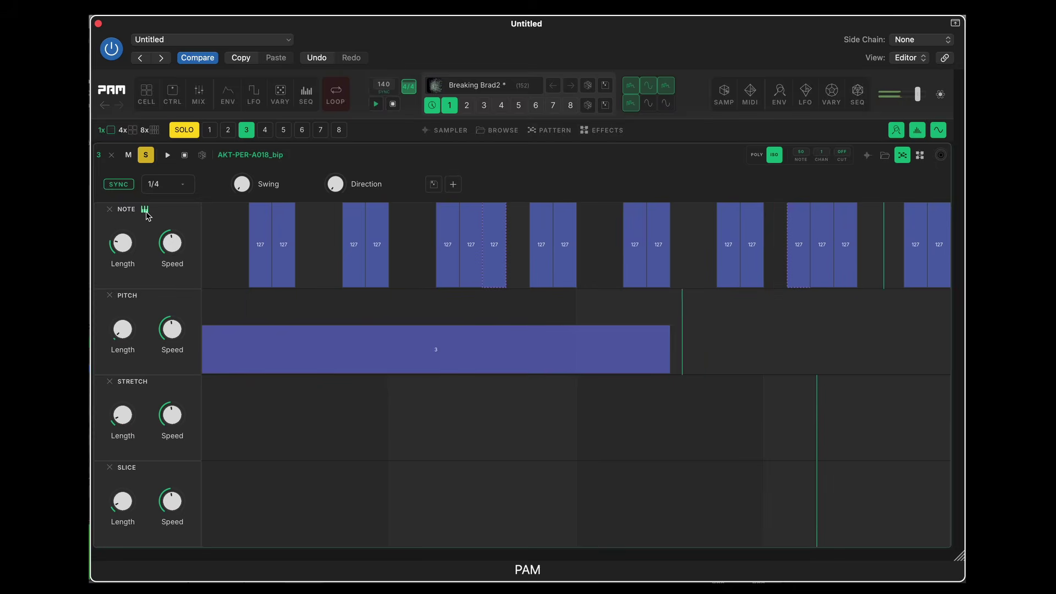
{"action": "left_click", "coordinate": [145, 211]}
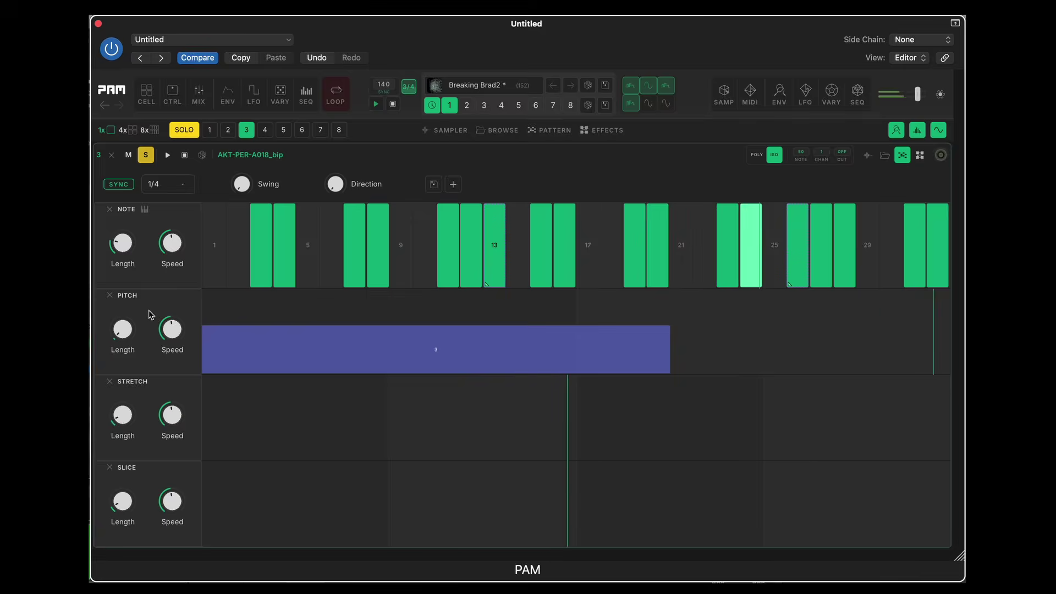
{"action": "mouse_move", "coordinate": [126, 330]}
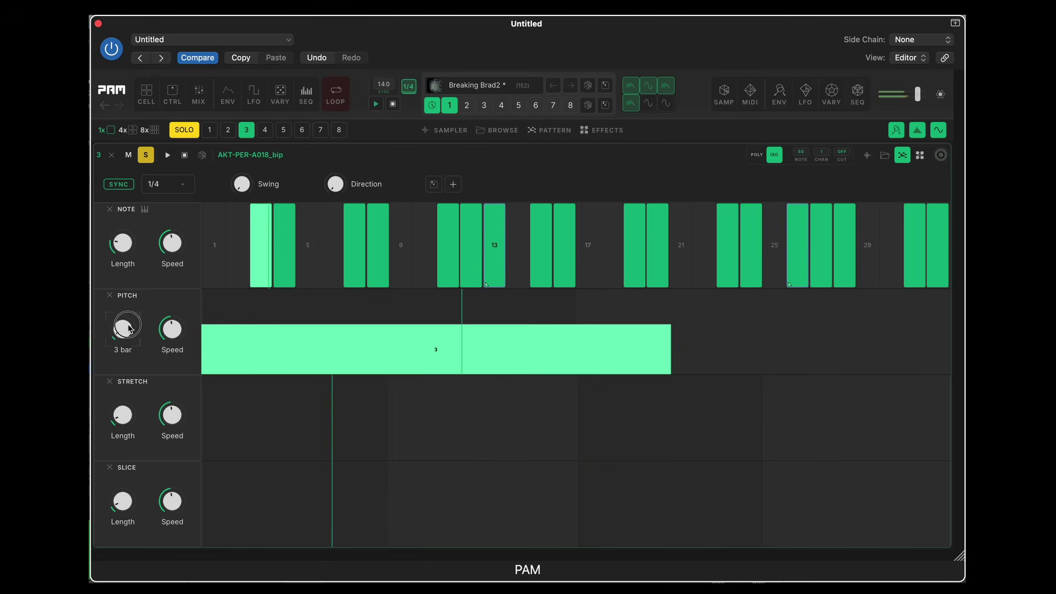
{"action": "left_click_drag", "start_coordinate": [129, 331], "coordinate": [130, 325]}
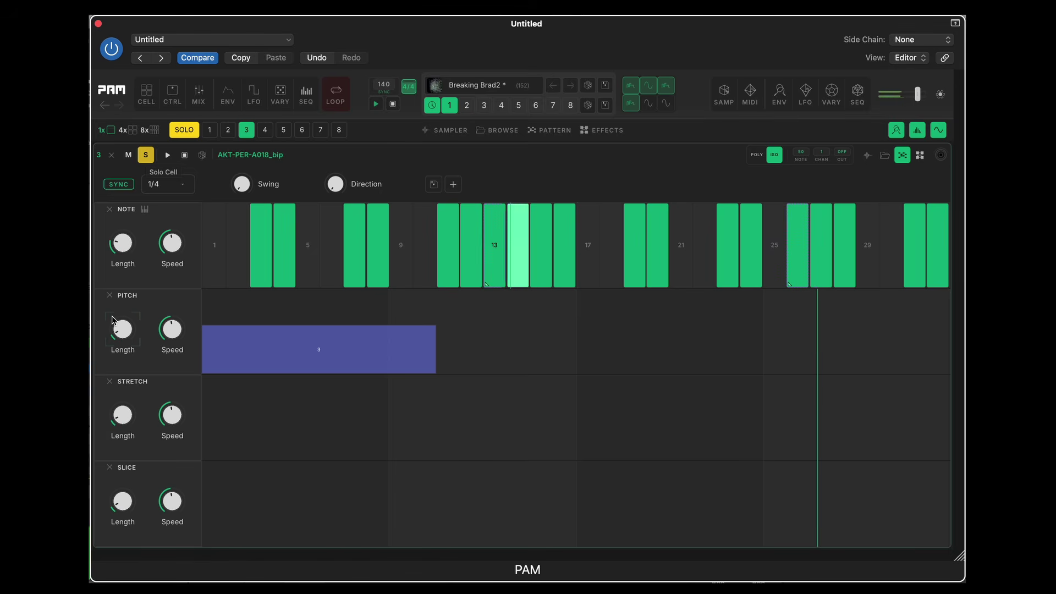
- Unsolo cell 3, switch to cell 4's pattern and solo that cell
{"action": "left_click", "coordinate": [146, 155]}
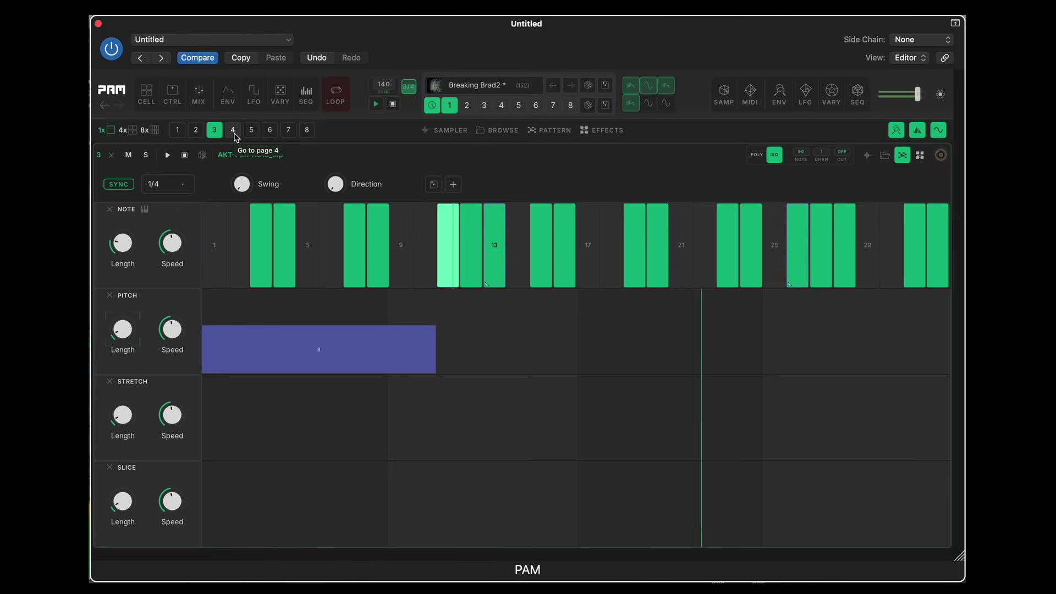
{"action": "left_click", "coordinate": [233, 130]}
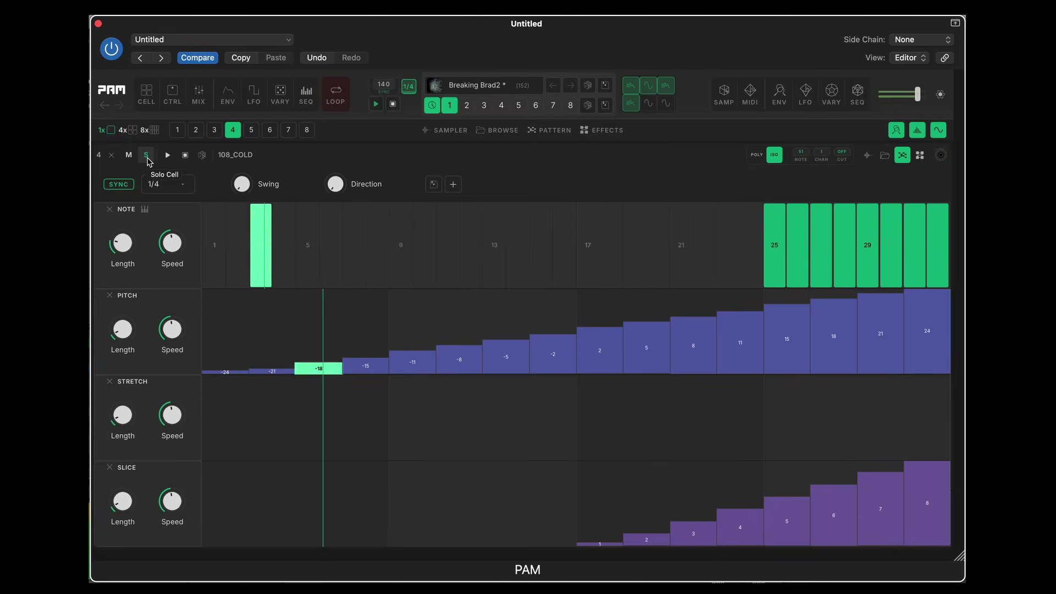
{"action": "left_click", "coordinate": [146, 156]}
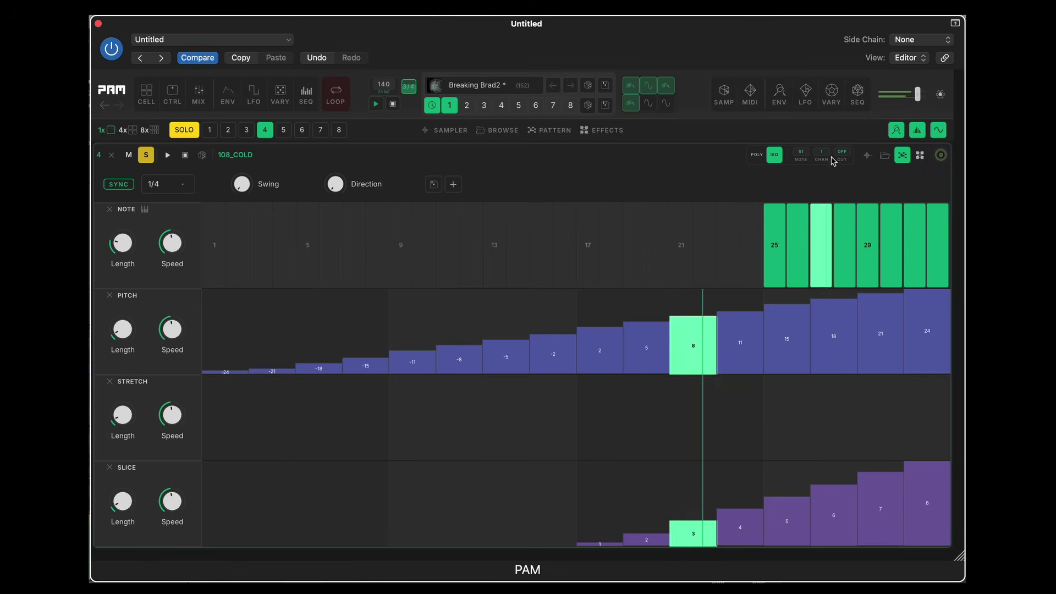
- Review cell 4's sample editor, effects and pattern lanes
{"action": "left_click", "coordinate": [867, 155]}
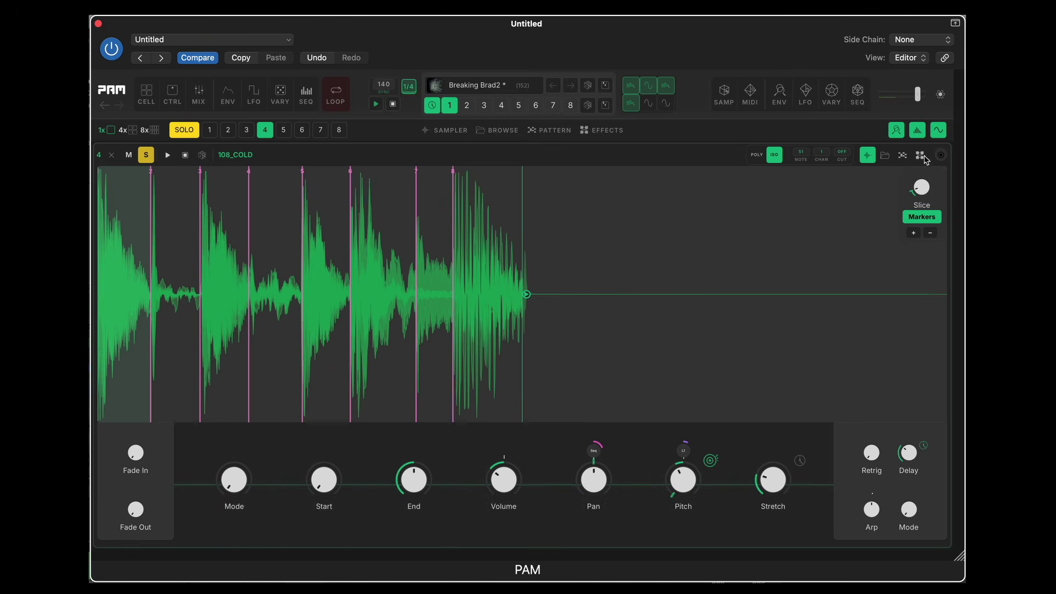
{"action": "left_click", "coordinate": [903, 156]}
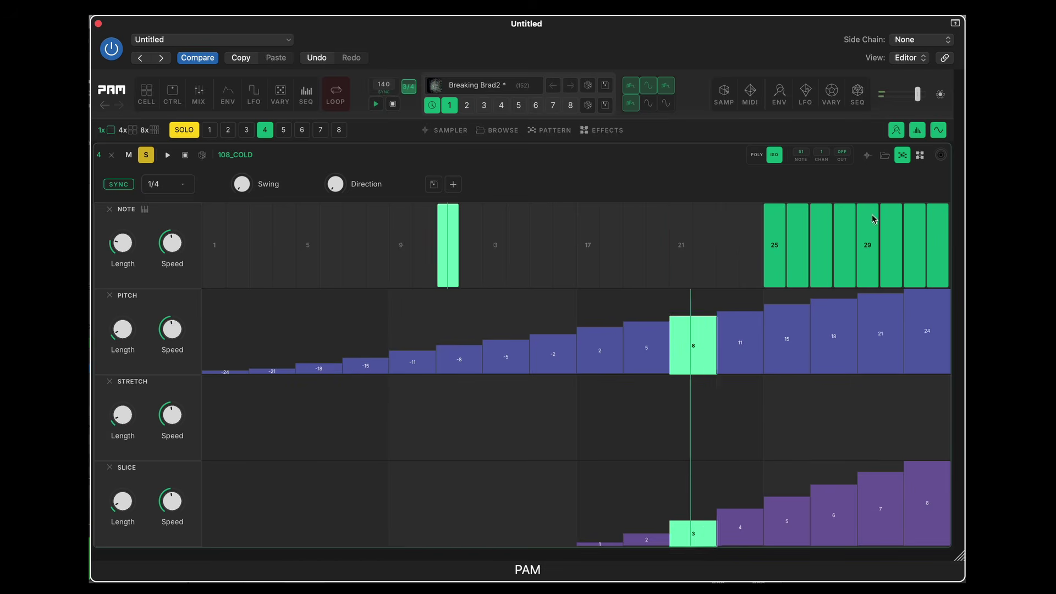
{"action": "left_click", "coordinate": [920, 155]}
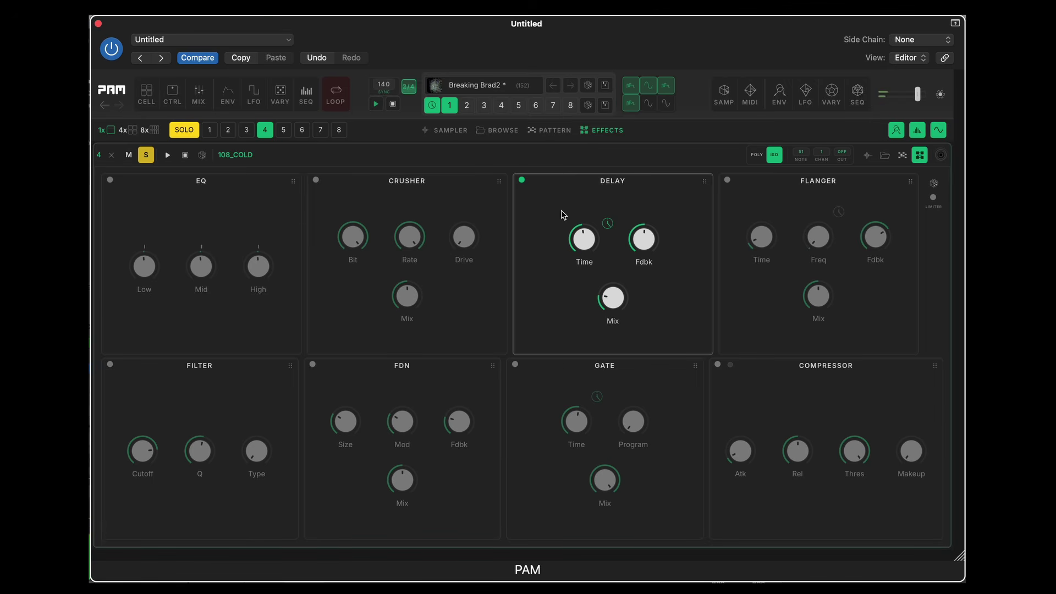
{"action": "left_click", "coordinate": [868, 156]}
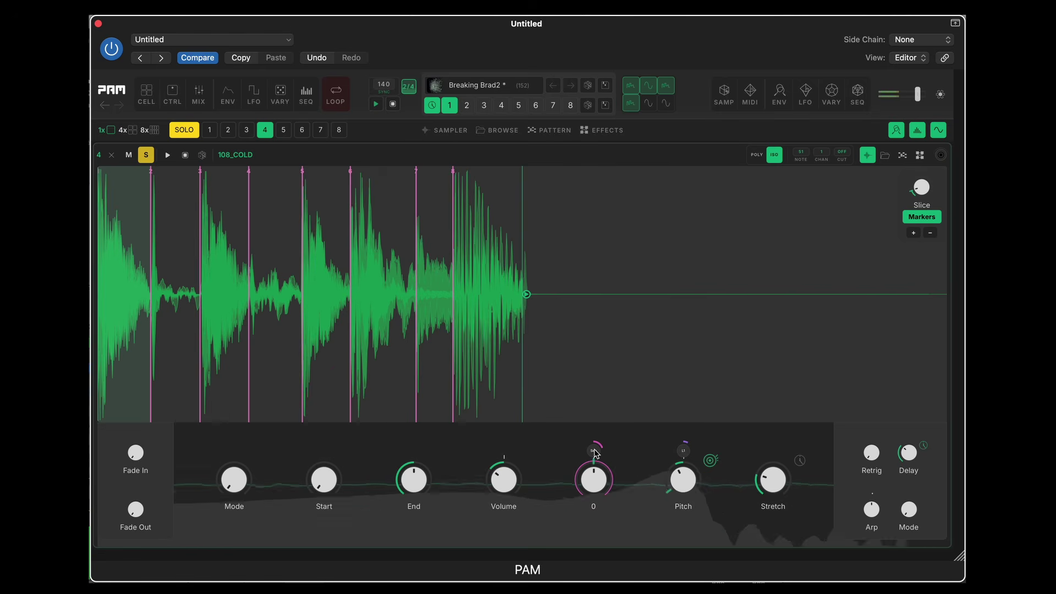
{"action": "left_click", "coordinate": [903, 159]}
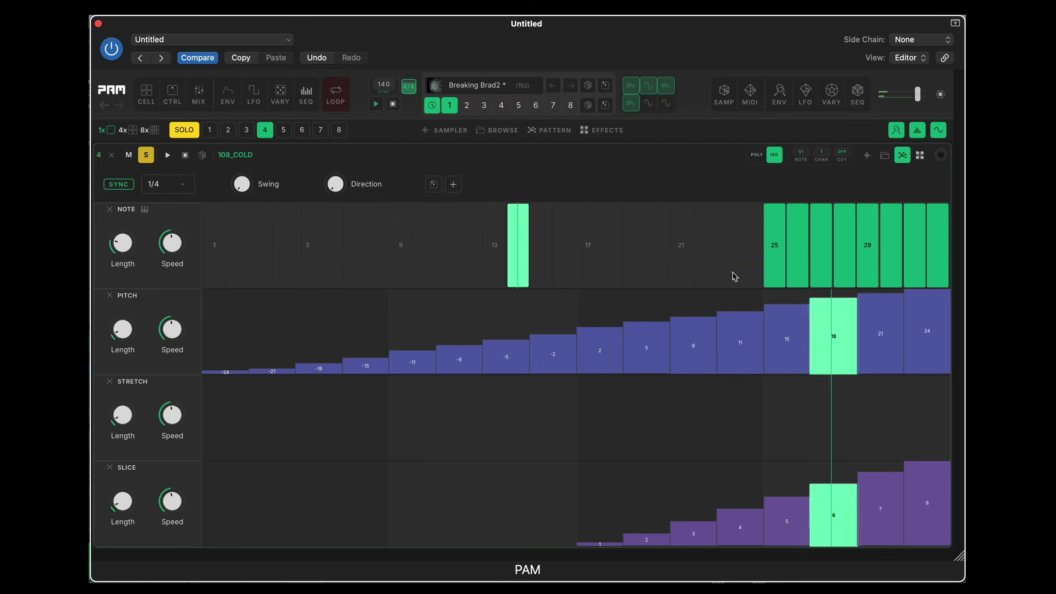
- Reopen cell 4's sample editor and examine the sequencer modulation assigned to Pan
{"action": "left_click", "coordinate": [868, 156]}
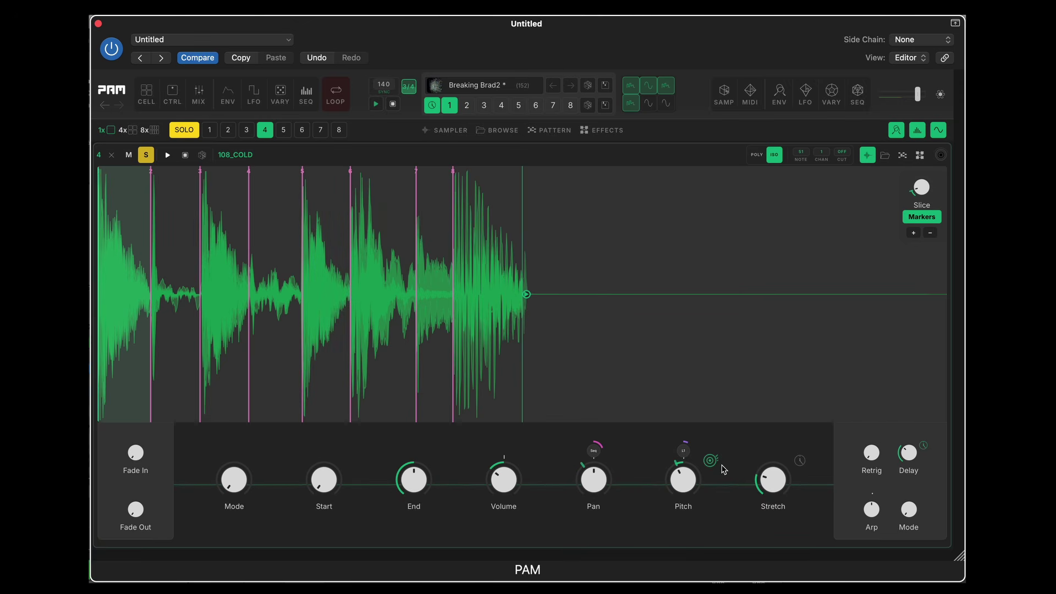
{"action": "left_click", "coordinate": [594, 452]}
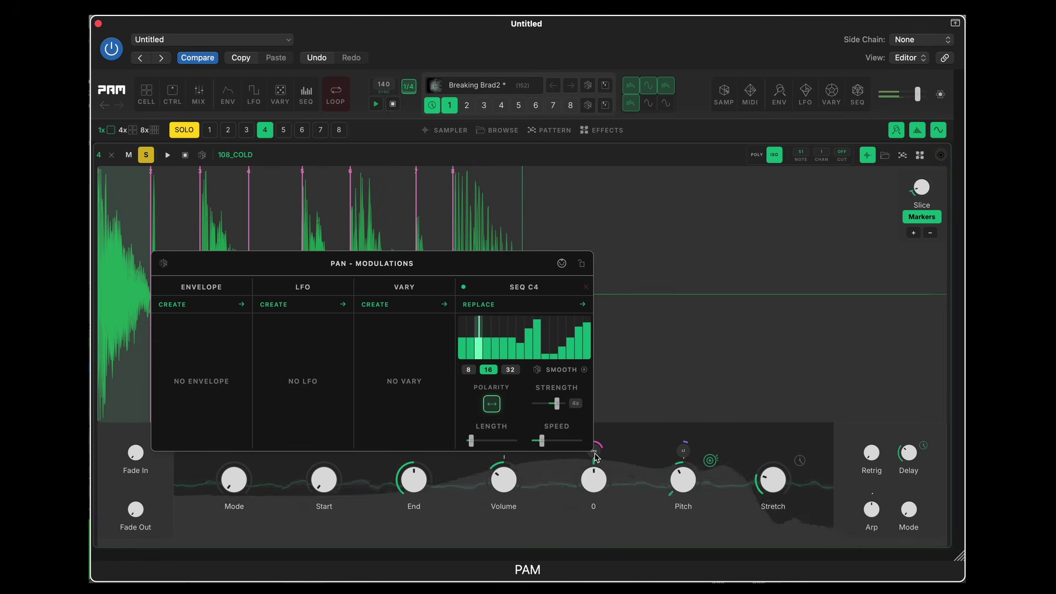
{"action": "left_click", "coordinate": [636, 516]}
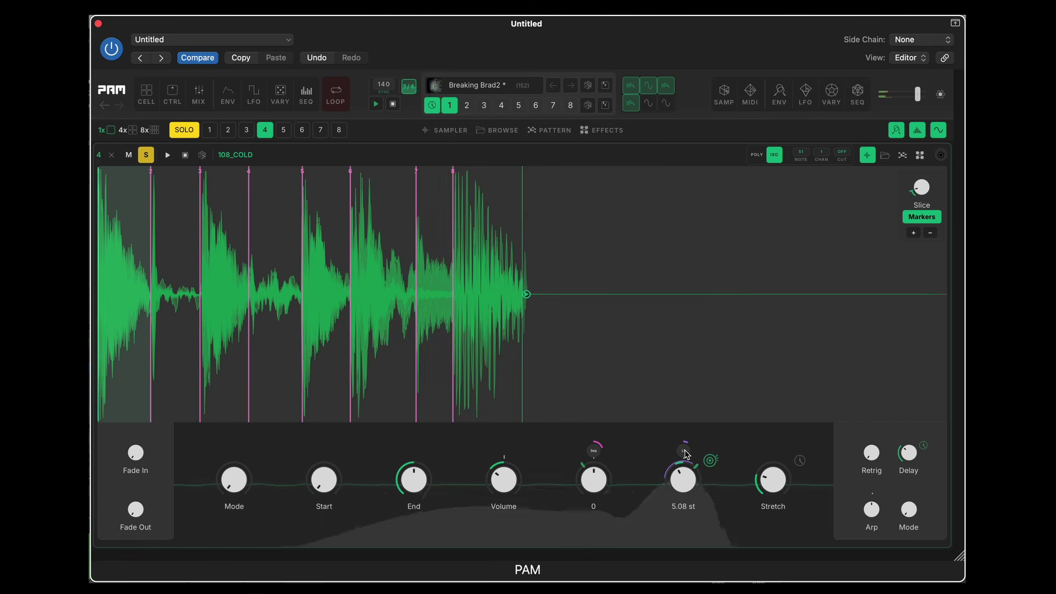
- Examine the modulation sources of cell 4's Pitch and their assignment options, and display LFO 1's settings
{"action": "left_click", "coordinate": [684, 452]}
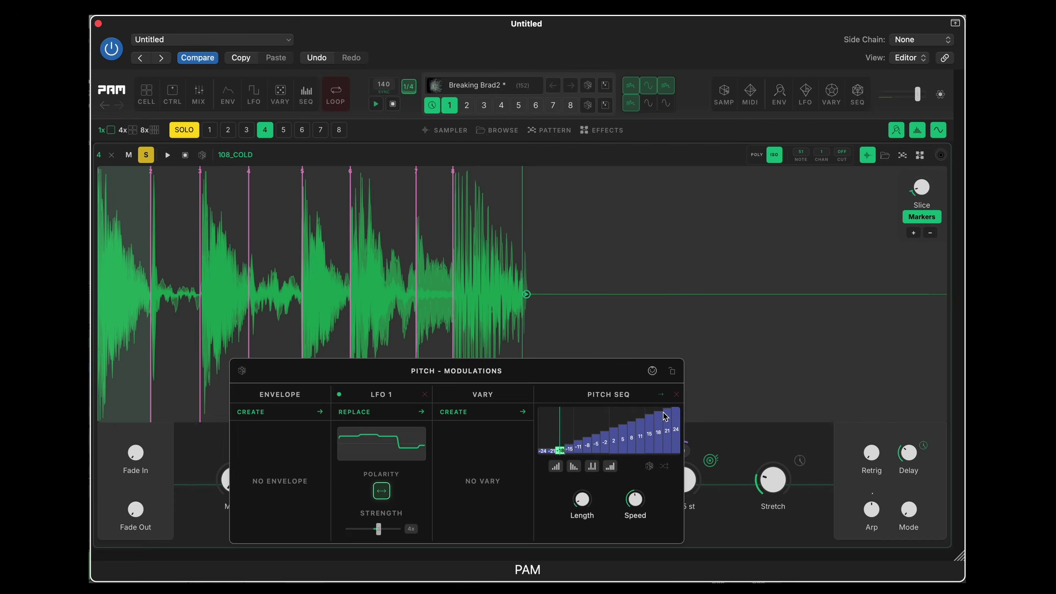
{"action": "left_click", "coordinate": [453, 411]}
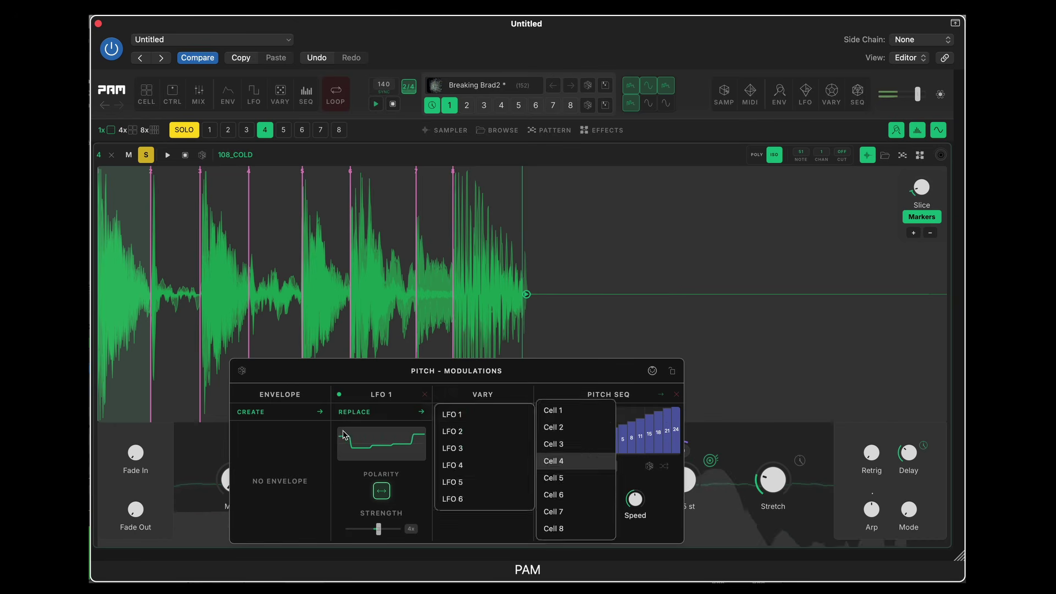
{"action": "left_click", "coordinate": [375, 398]}
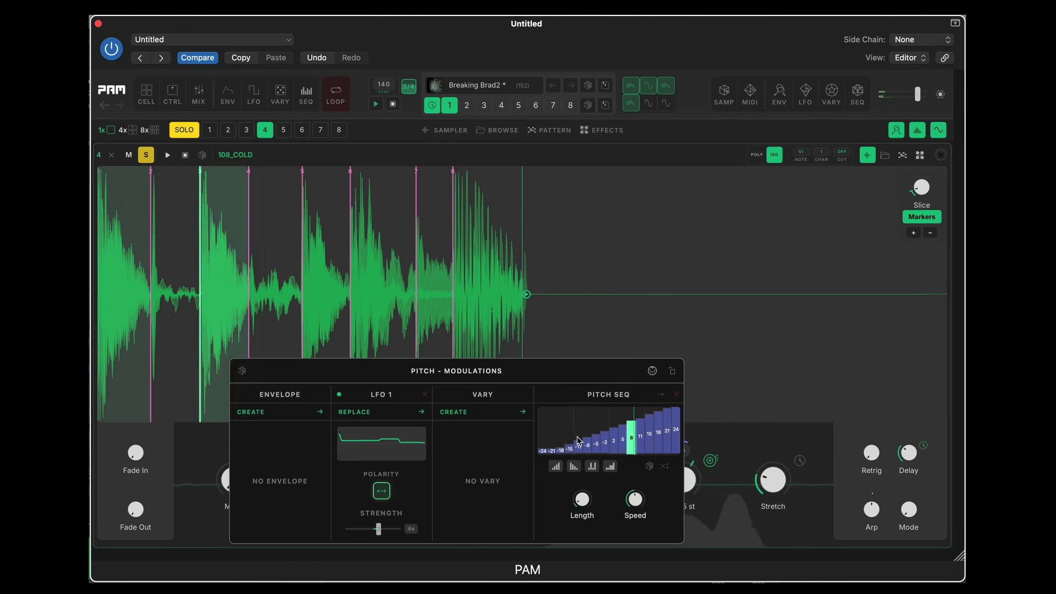
{"action": "left_click", "coordinate": [599, 422]}
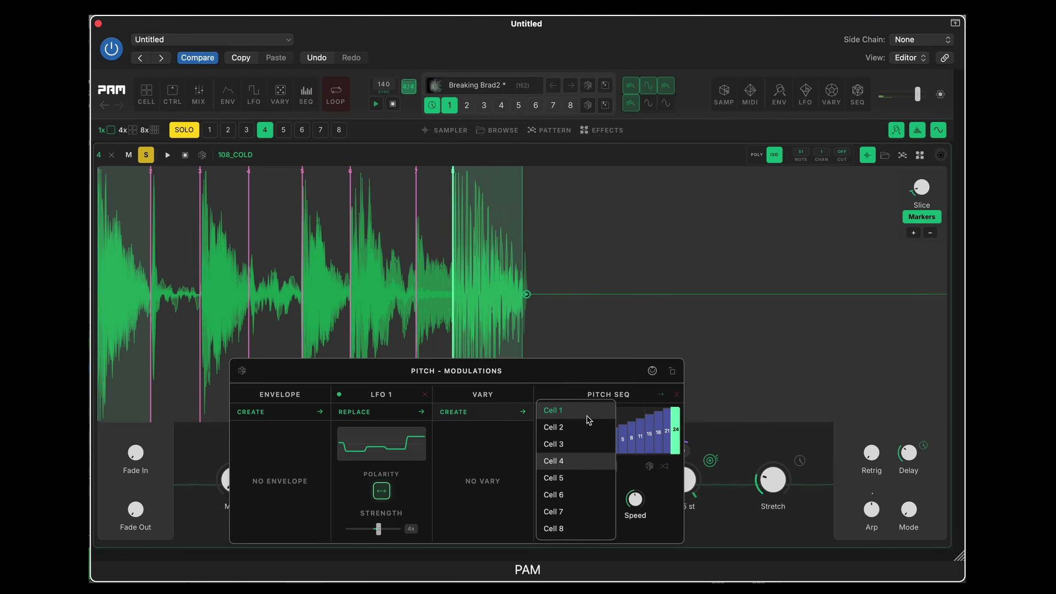
{"action": "left_click", "coordinate": [602, 403]}
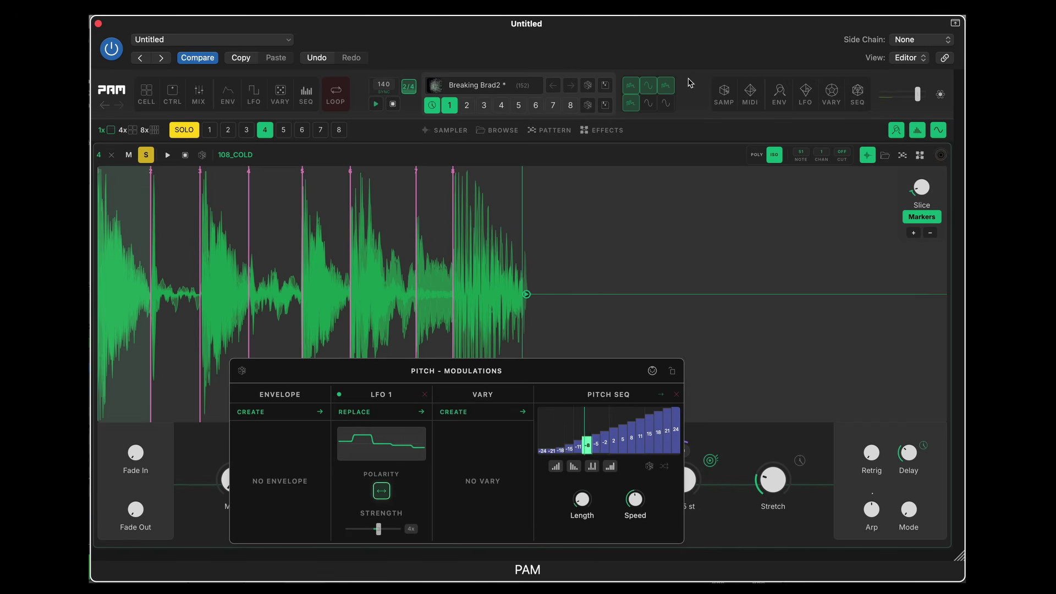
{"action": "left_click", "coordinate": [644, 86]}
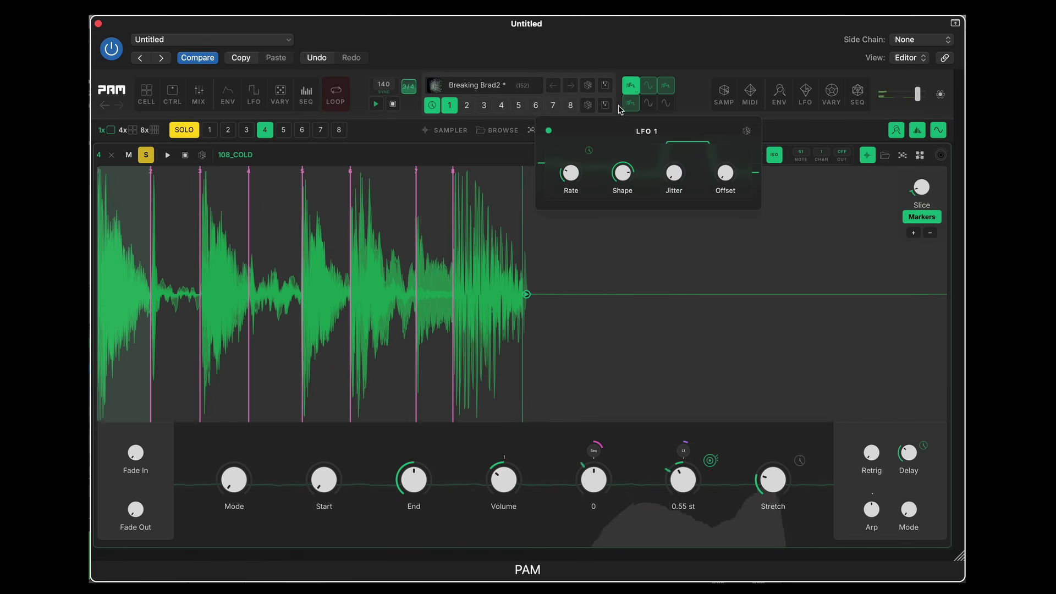
- Inspect the modulation sources assigned to cell 4's Pan and Pitch, including the Pitch sequence
{"action": "scroll", "coordinate": [618, 173], "scroll_direction": "up", "scroll_amount": 3}
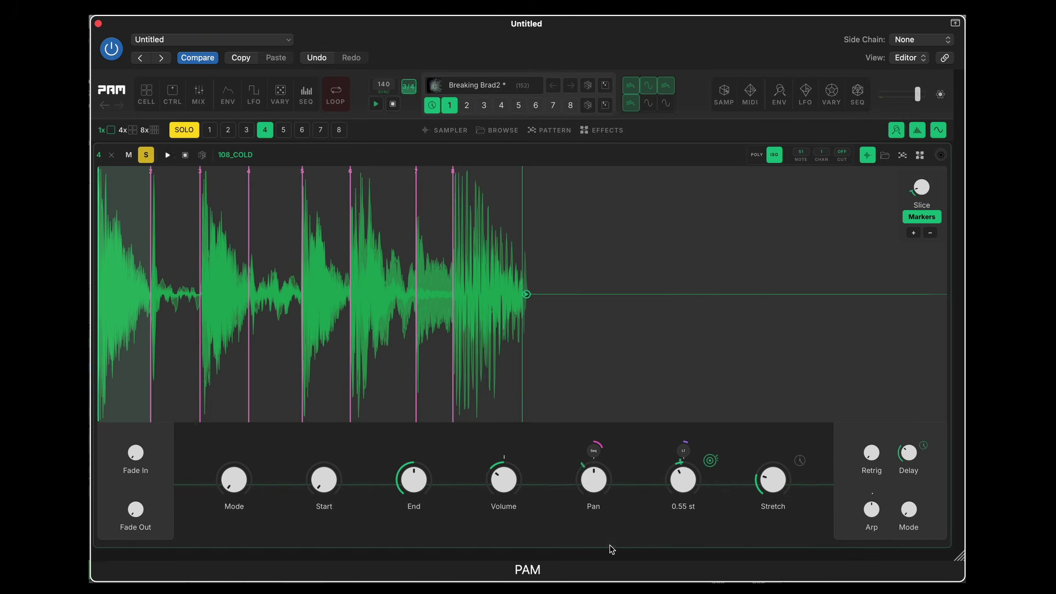
{"action": "left_click", "coordinate": [594, 450]}
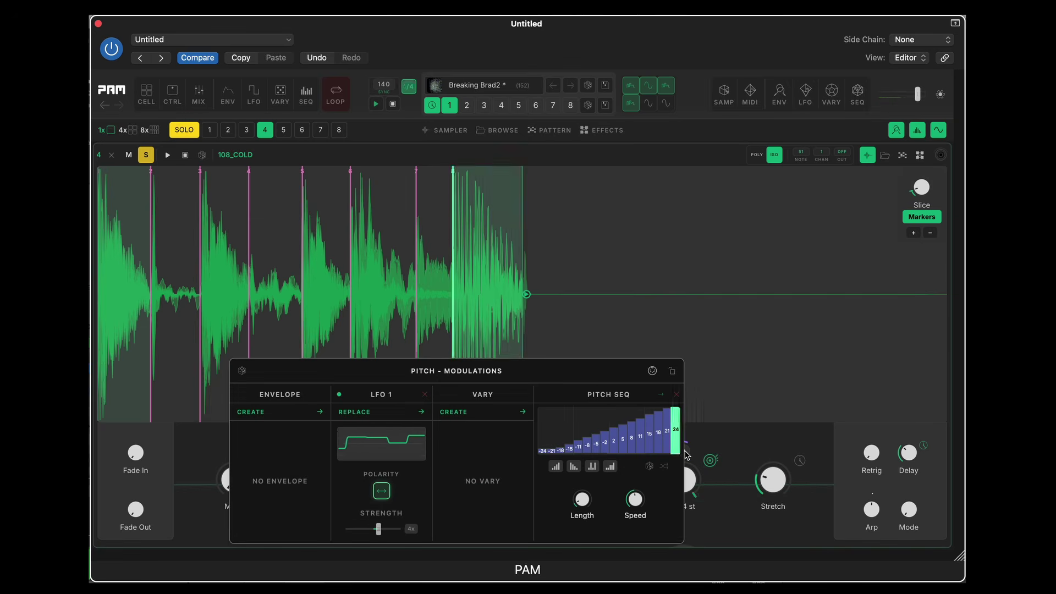
{"action": "left_click", "coordinate": [683, 451]}
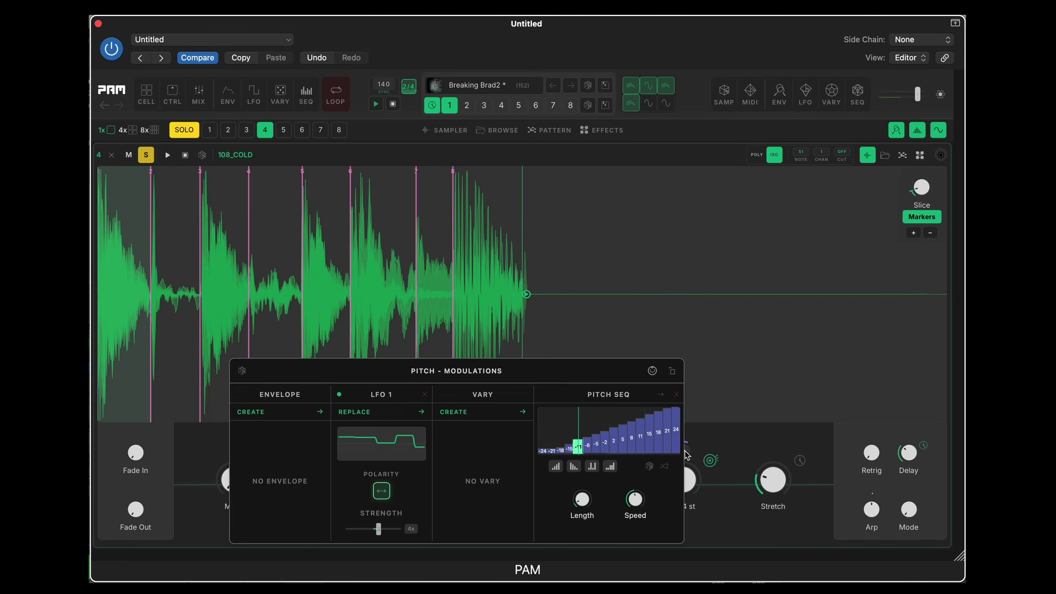
{"action": "left_click", "coordinate": [834, 223]}
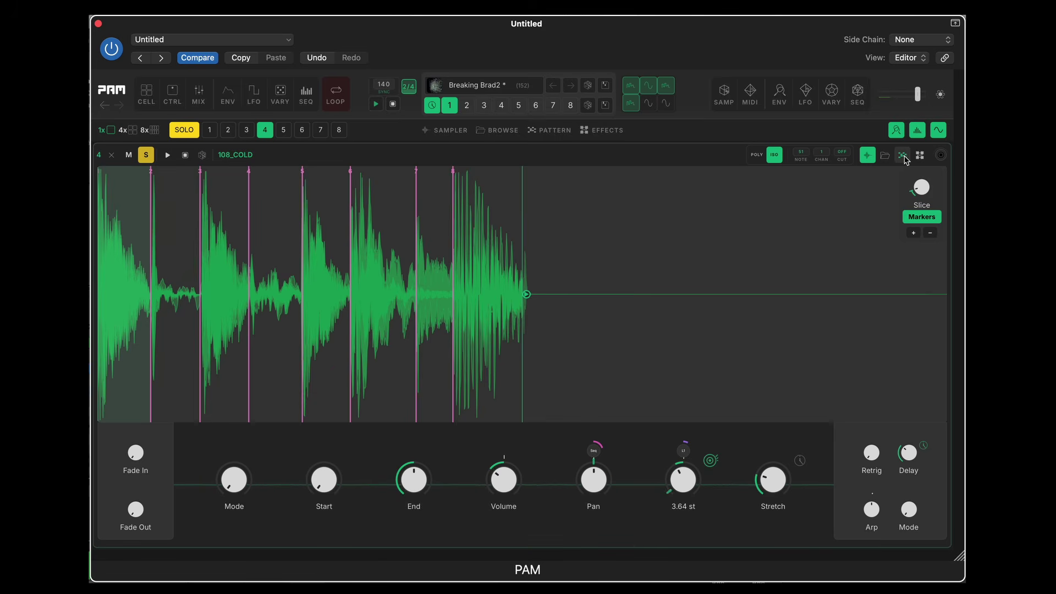
- Review cell 4's pattern lanes, and examine the envelope, LFO, Vary and sequence options in its Pitch modulations
{"action": "left_click", "coordinate": [904, 157]}
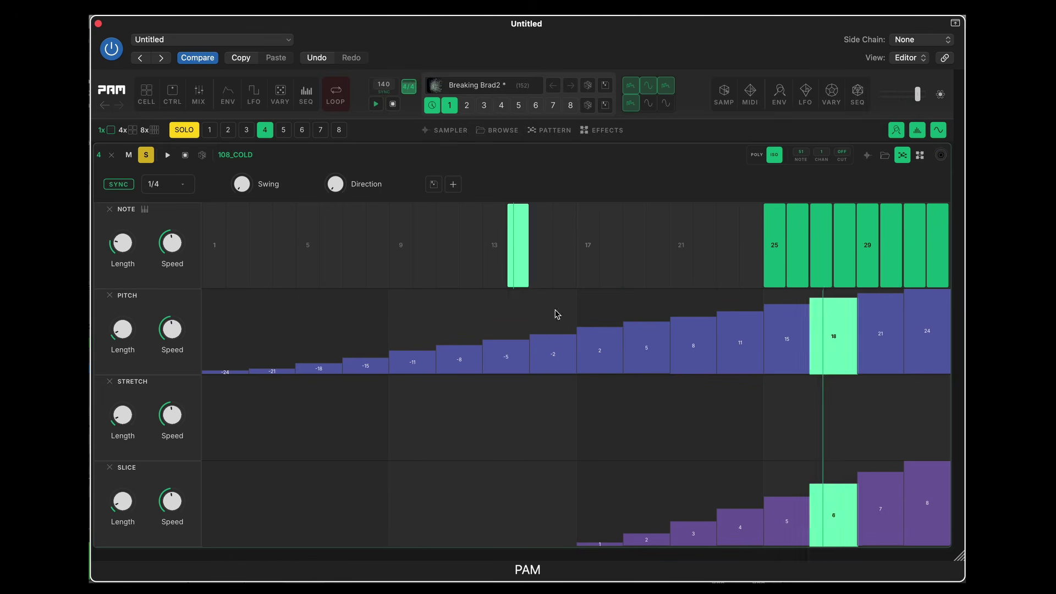
{"action": "left_click", "coordinate": [867, 155]}
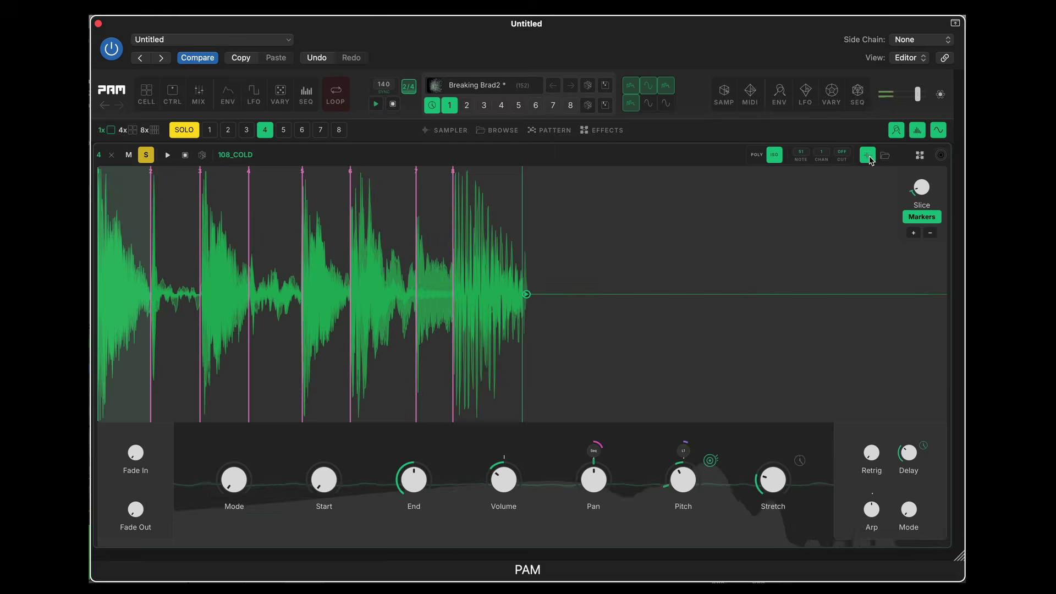
{"action": "left_click", "coordinate": [682, 454]}
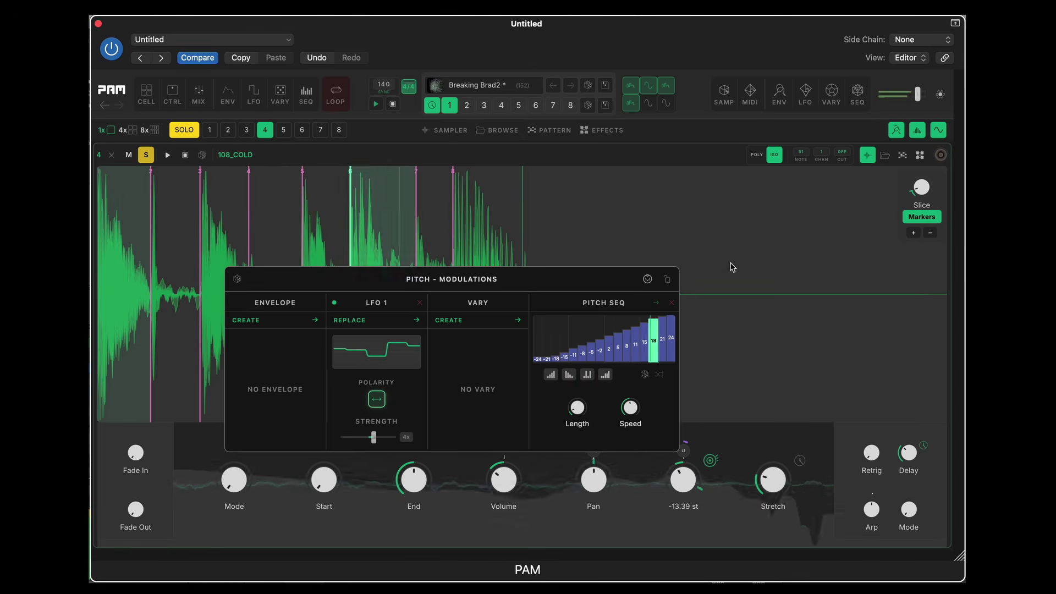
{"action": "mouse_move", "coordinate": [641, 411]}
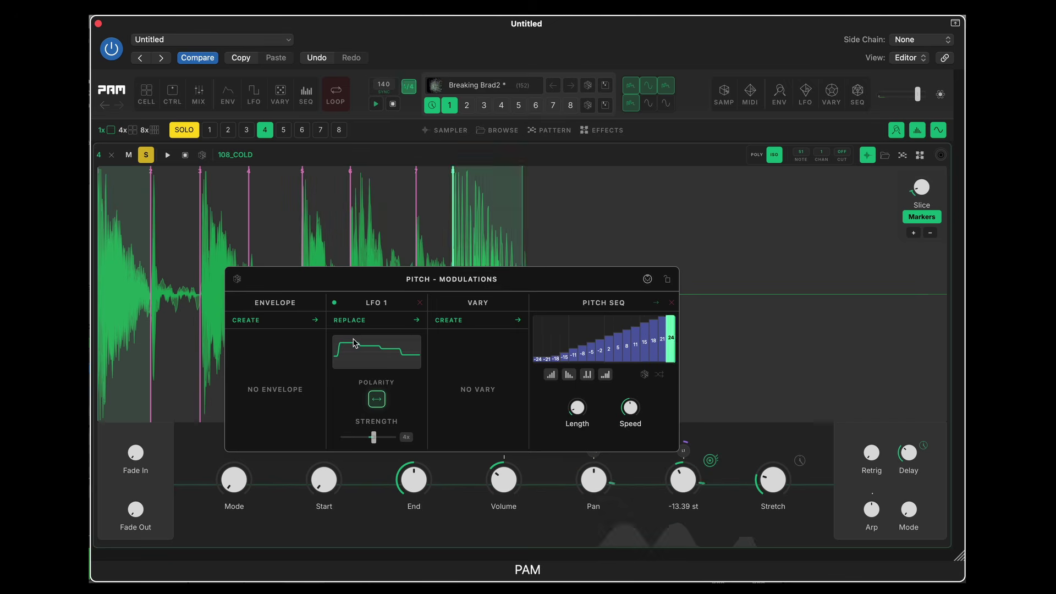
{"action": "left_click", "coordinate": [334, 318]}
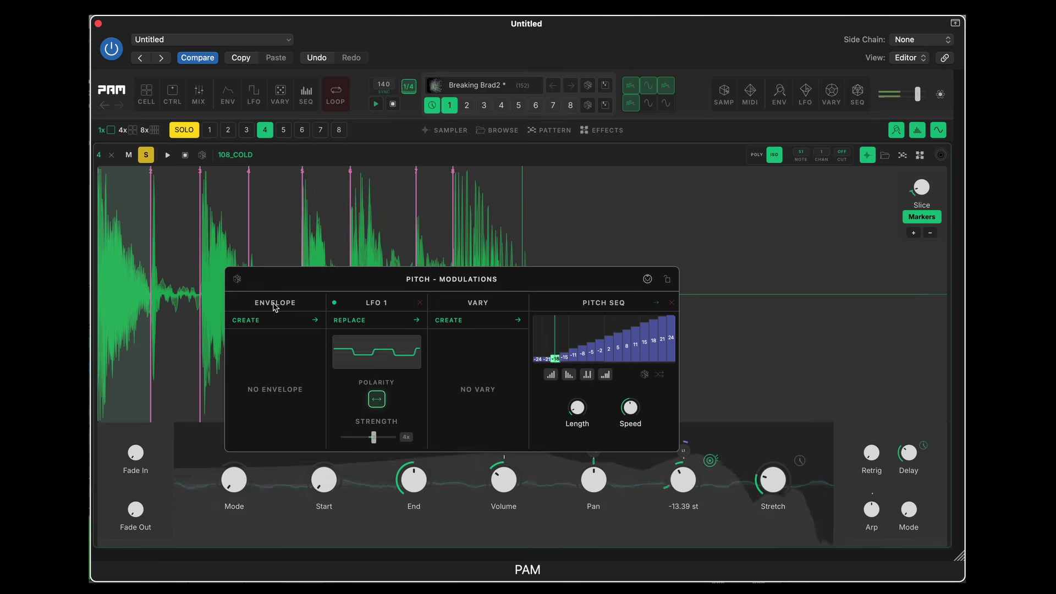
{"action": "left_click", "coordinate": [283, 318]}
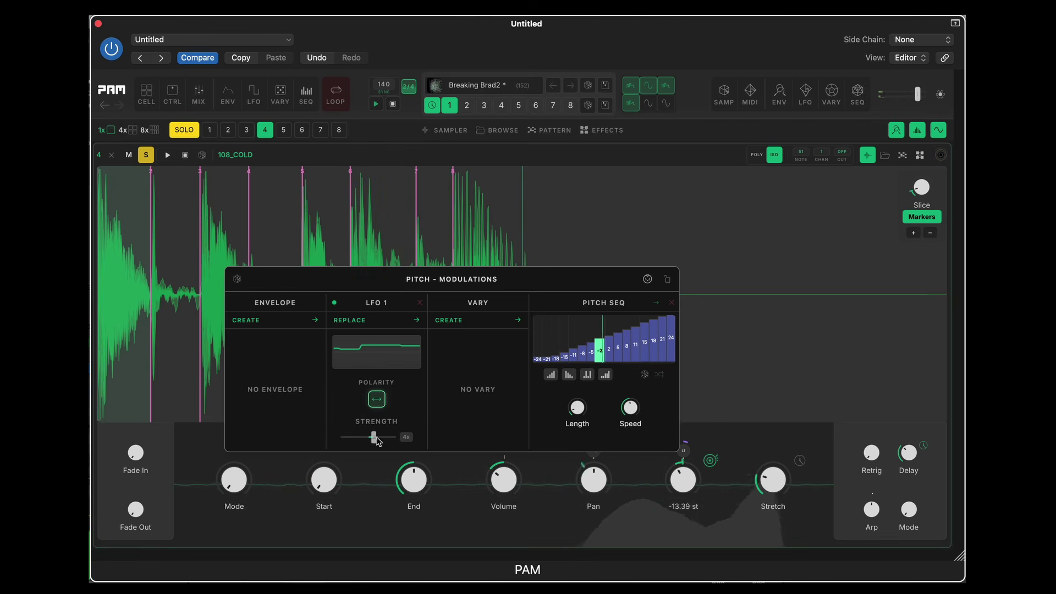
{"action": "left_click", "coordinate": [674, 203]}
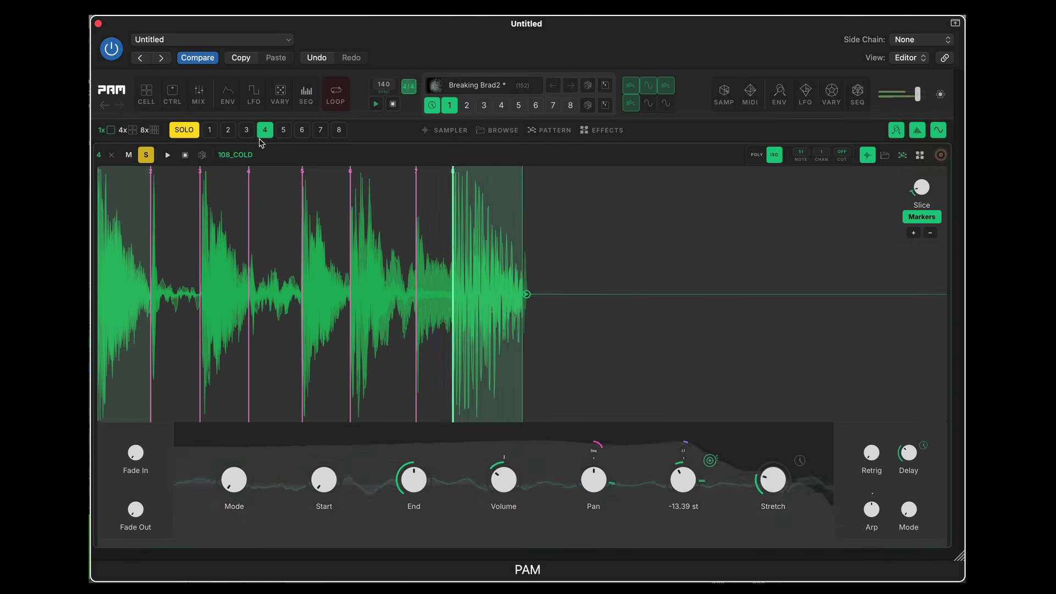
- Clear all solos in the four-cell view and switch every cell to its sampler
{"action": "left_click", "coordinate": [133, 130]}
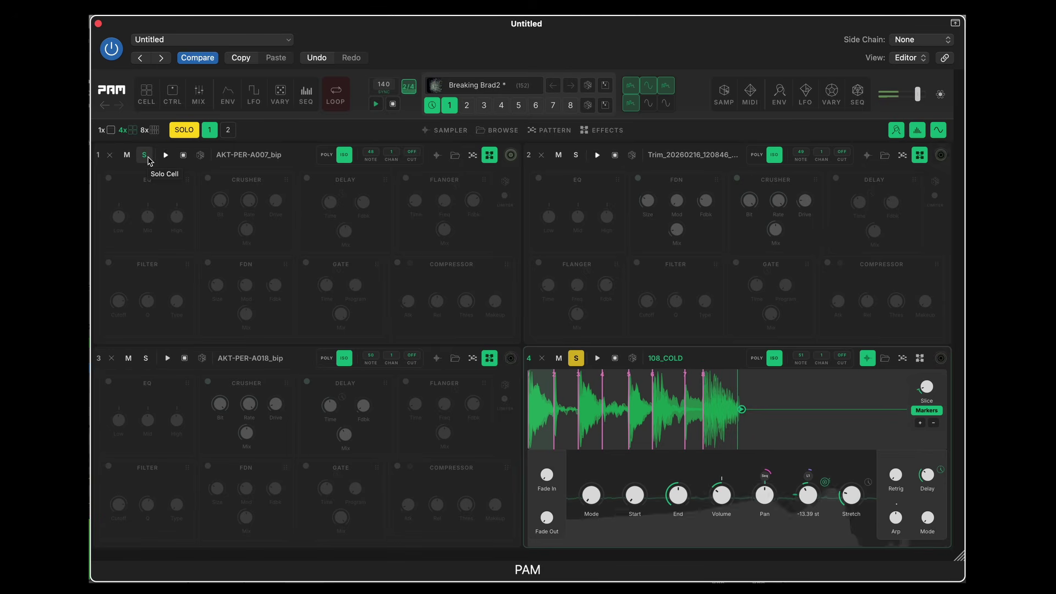
{"action": "left_click", "coordinate": [148, 158]}
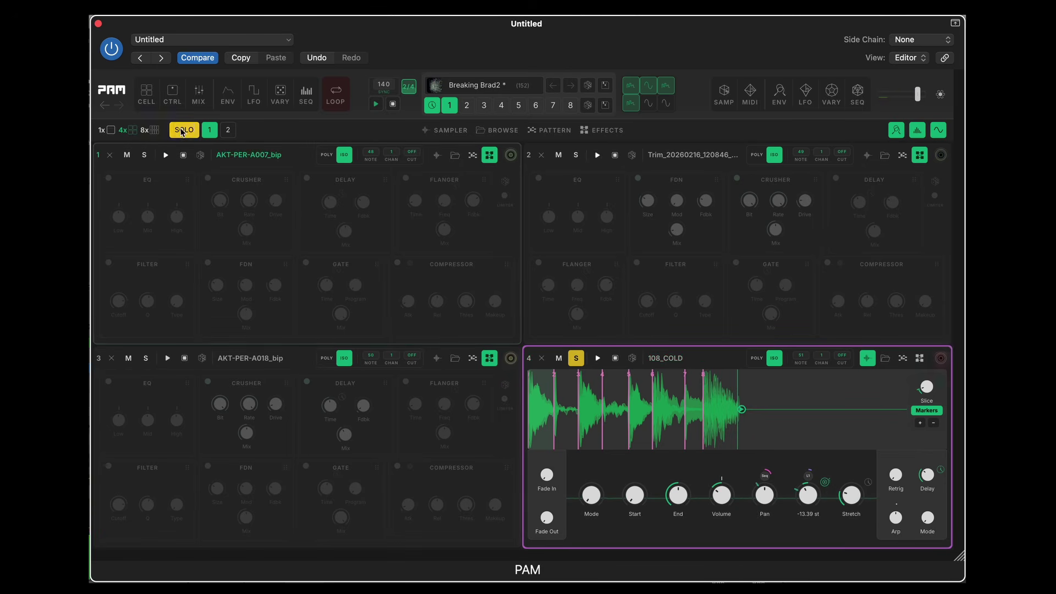
{"action": "left_click", "coordinate": [182, 131]}
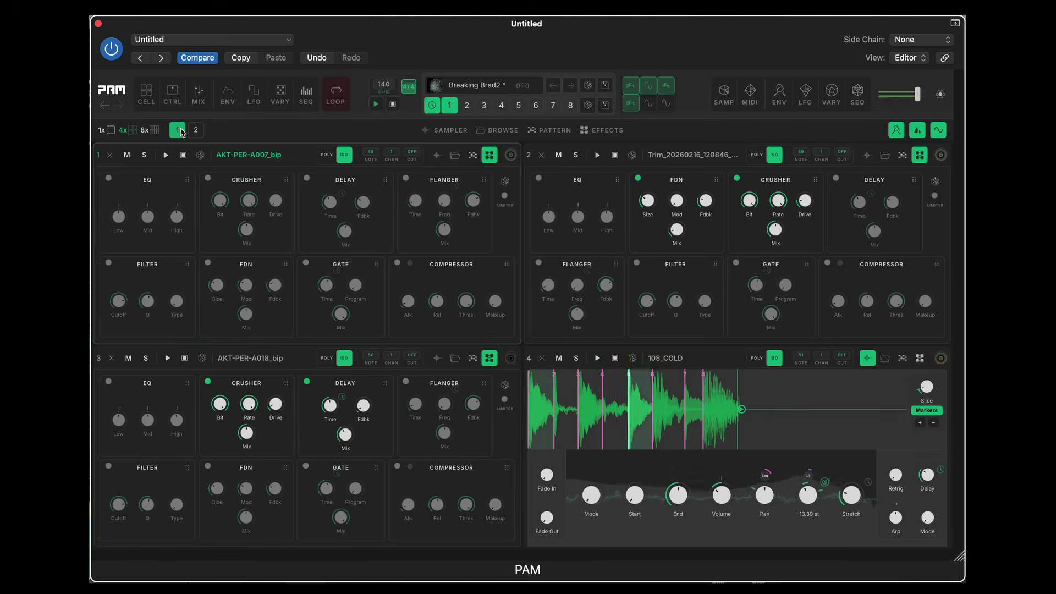
{"action": "left_click", "coordinate": [453, 132]}
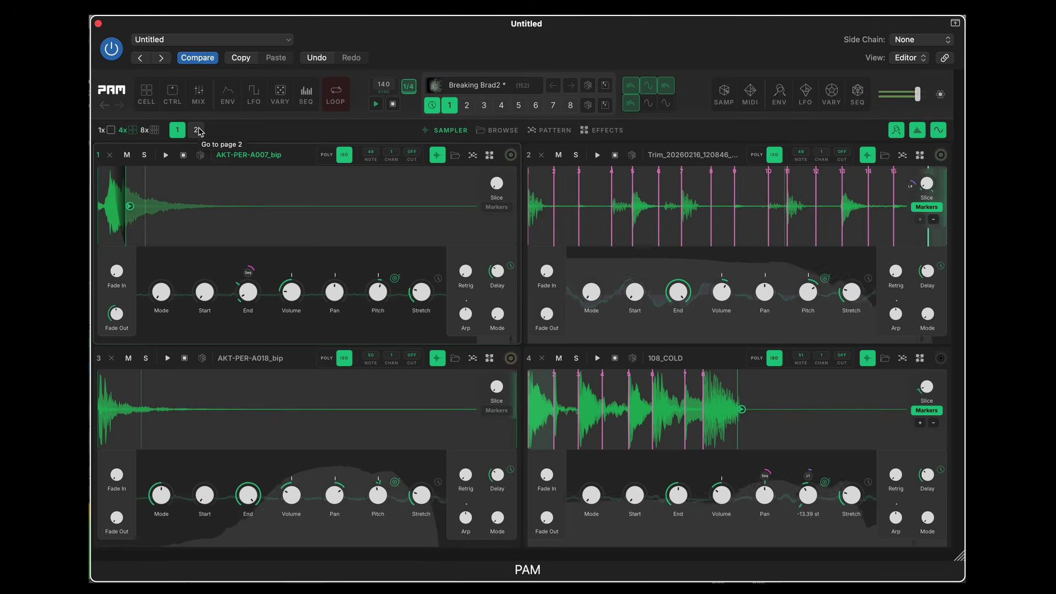
- Solo cell 5 on the second page of cells and show its pattern lanes in the single-cell view
{"action": "left_click", "coordinate": [197, 131]}
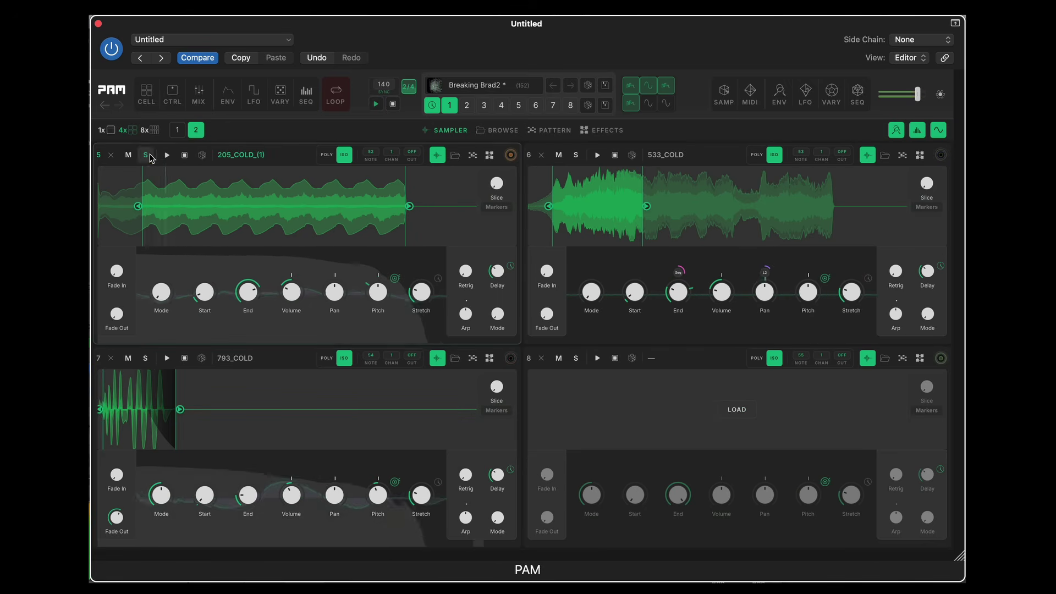
{"action": "left_click", "coordinate": [146, 156]}
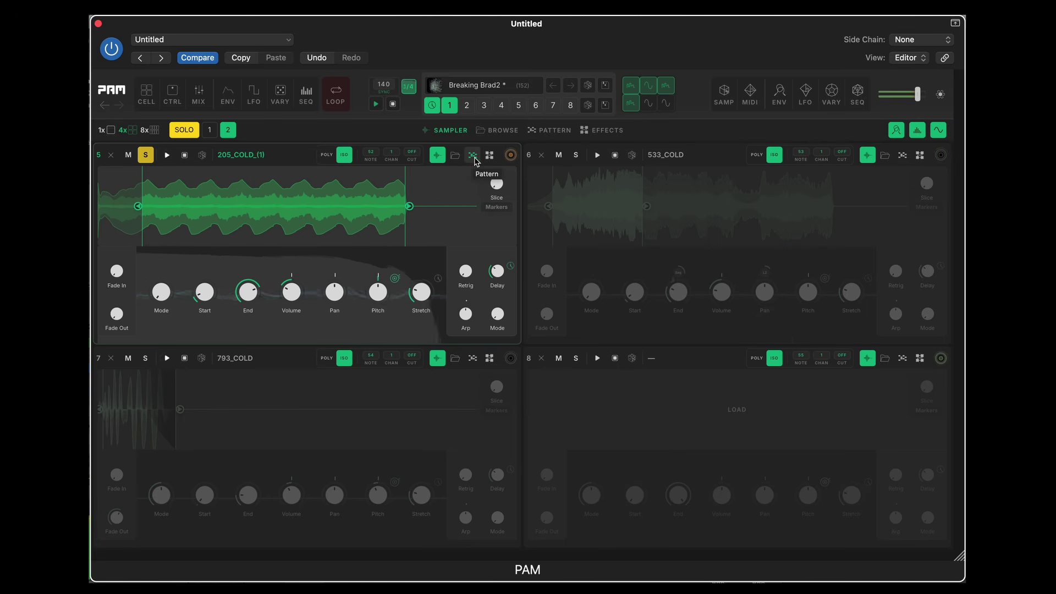
{"action": "left_click", "coordinate": [473, 156]}
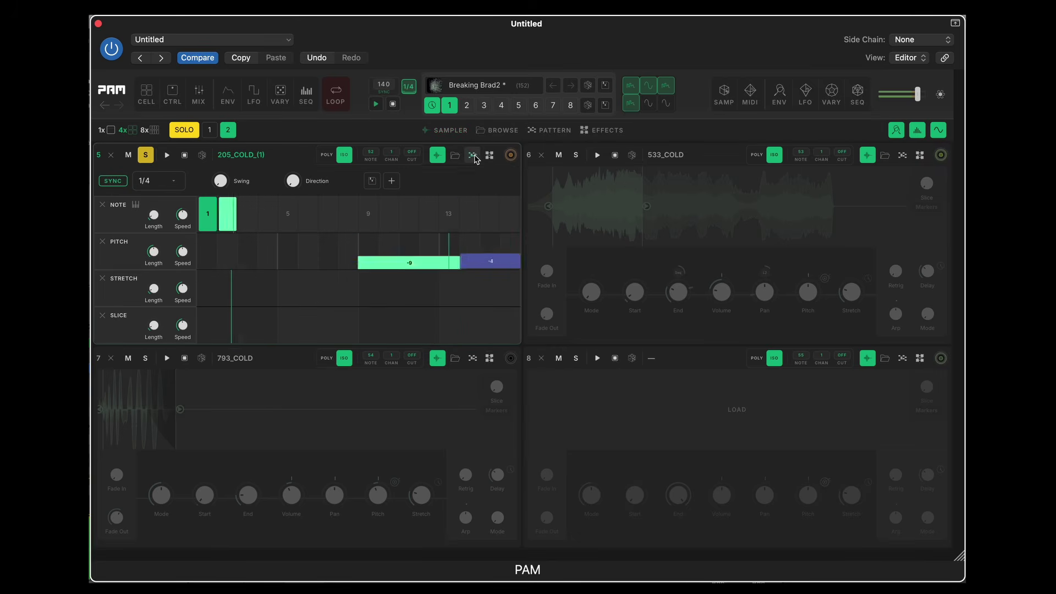
{"action": "left_click", "coordinate": [132, 130]}
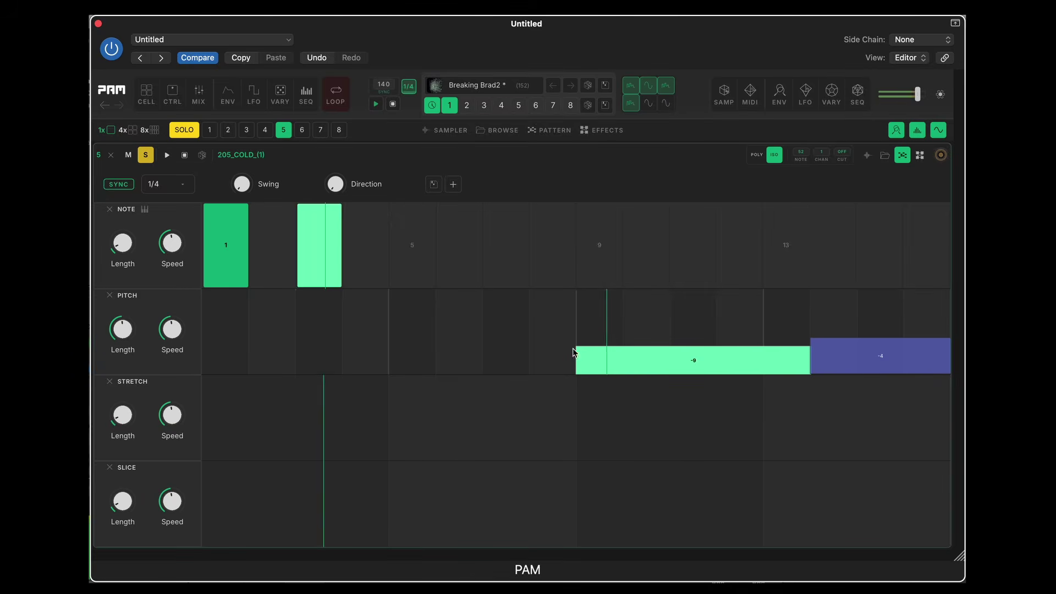
{"action": "mouse_move", "coordinate": [124, 330]}
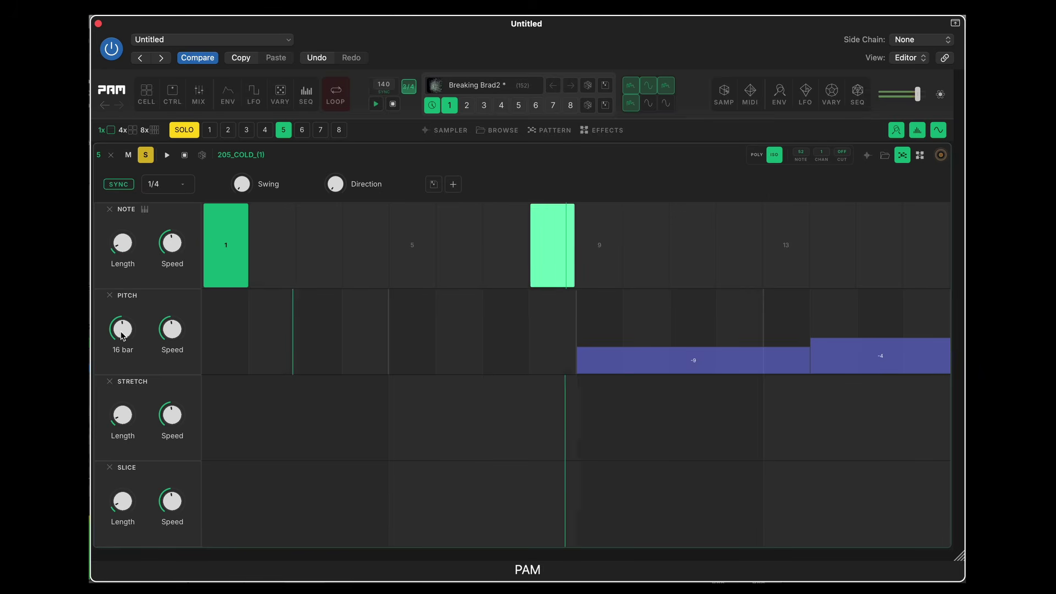
{"action": "mouse_move", "coordinate": [129, 235]}
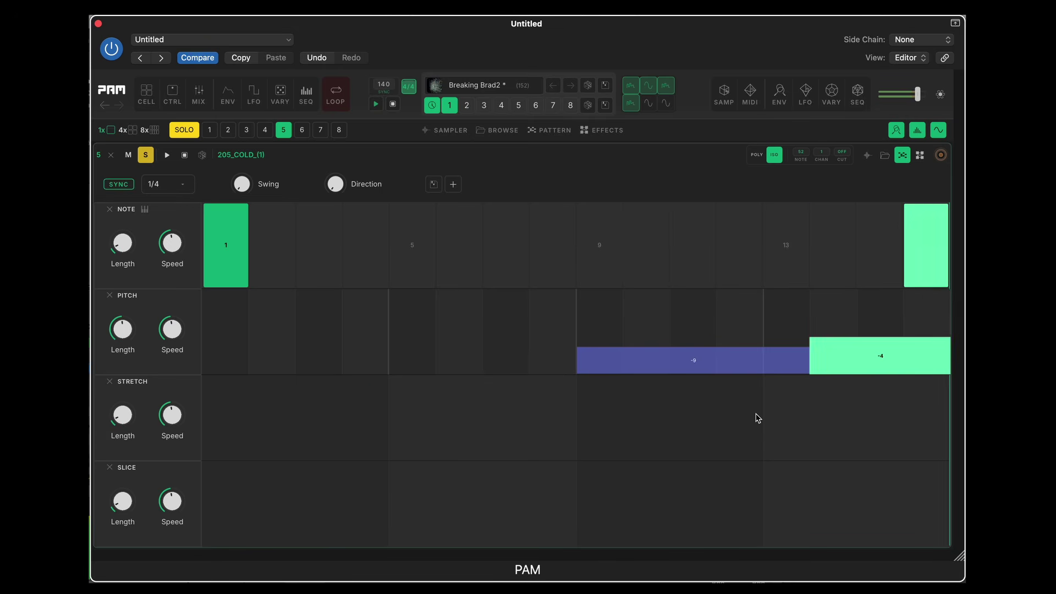
- Review the commands available for cell 5, including which of its parts can be copied separately
{"action": "right_click", "coordinate": [394, 153]}
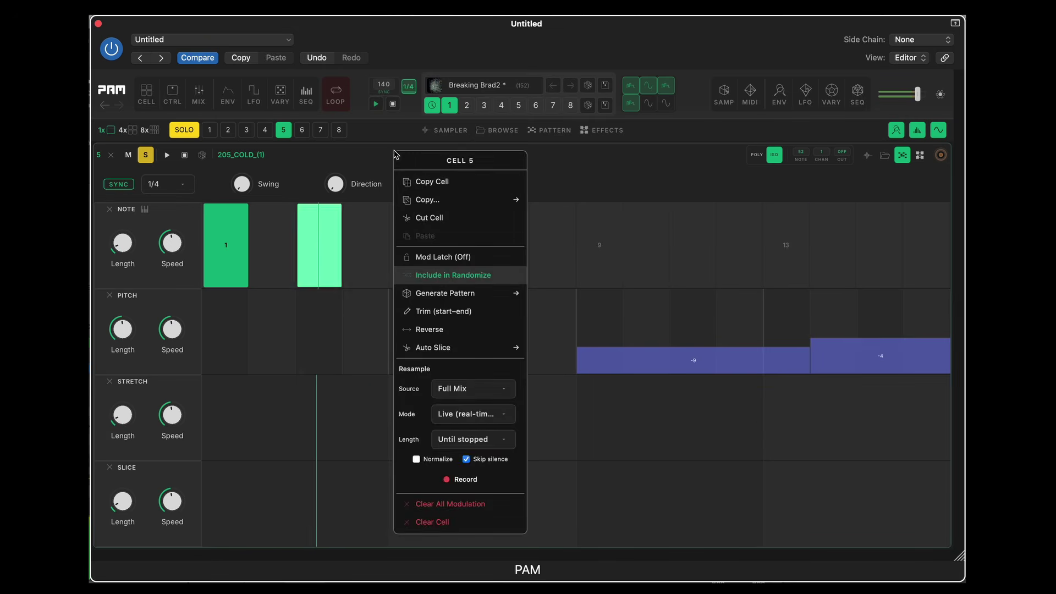
{"action": "left_click", "coordinate": [391, 134]}
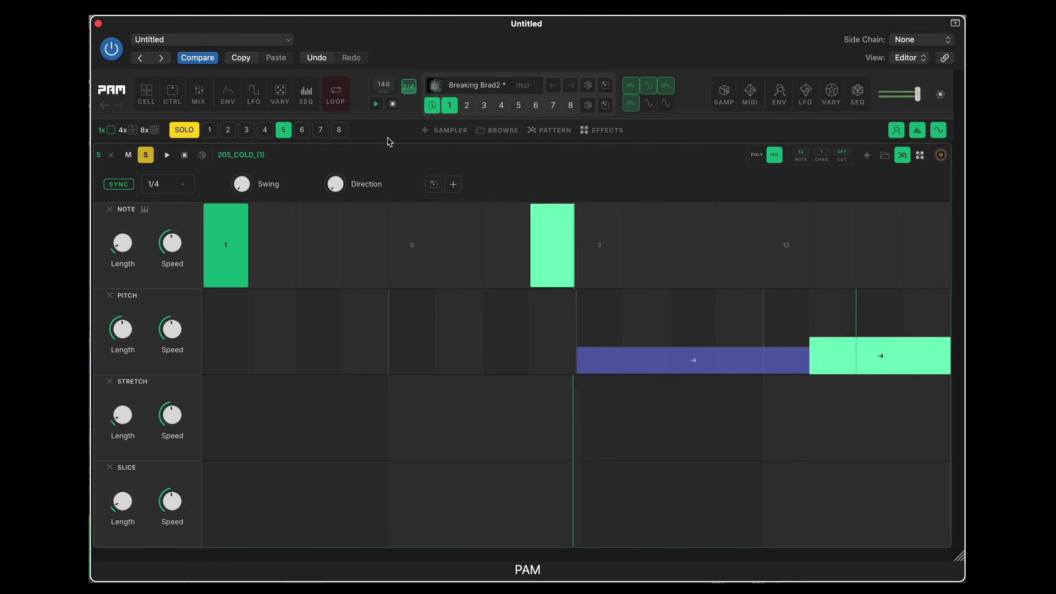
{"action": "left_click", "coordinate": [387, 139]}
{"action": "right_click", "coordinate": [374, 160]}
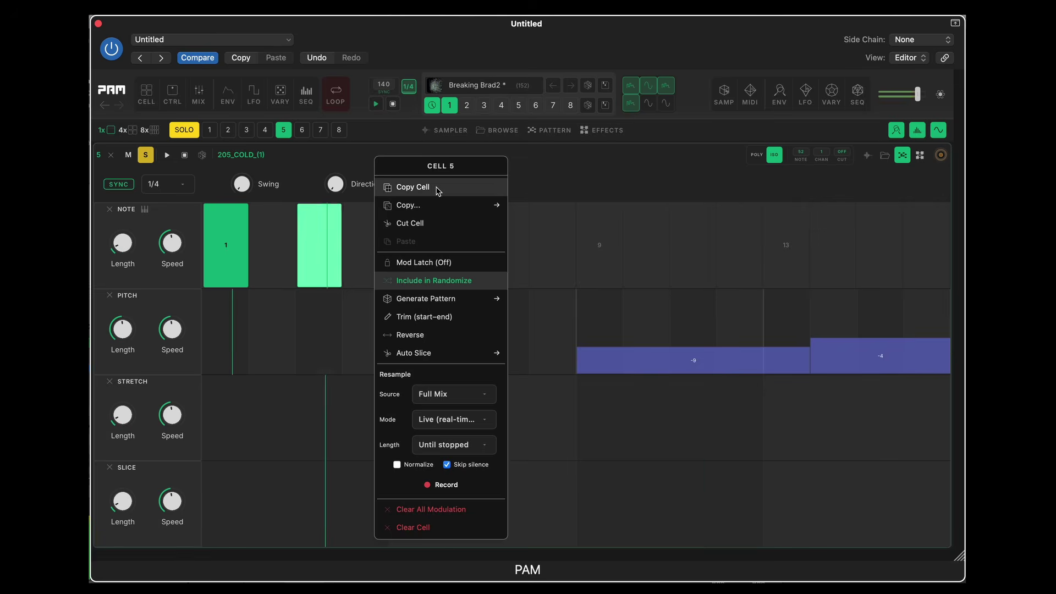
{"action": "mouse_move", "coordinate": [424, 206]}
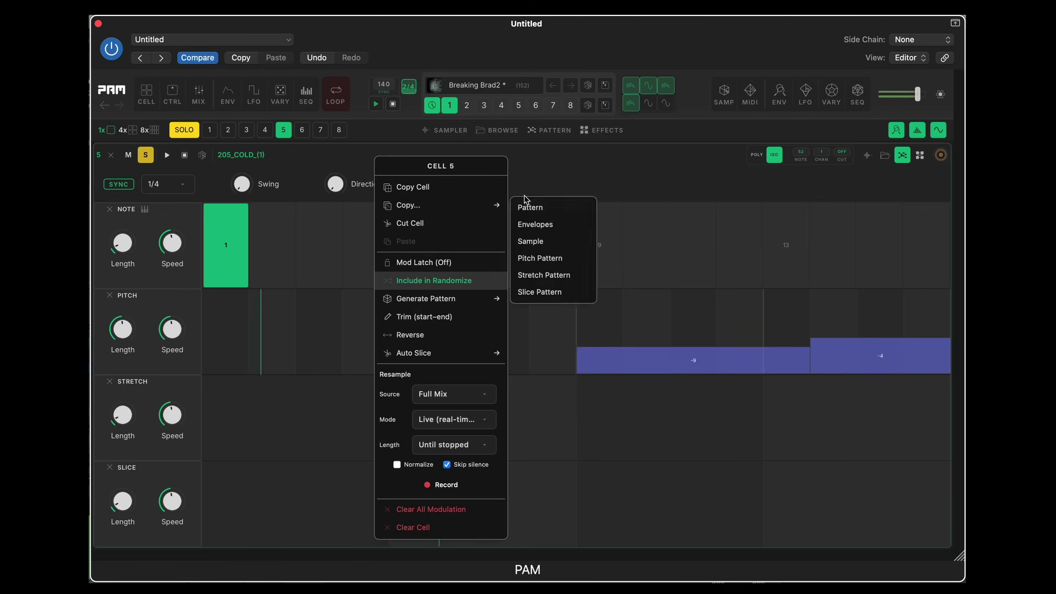
{"action": "left_click", "coordinate": [554, 175]}
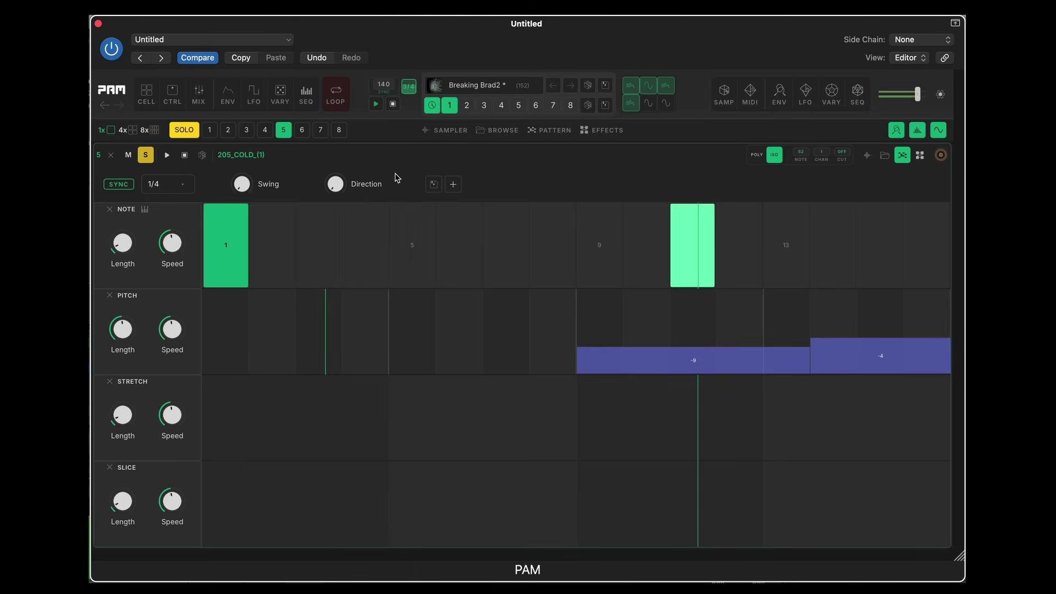
- Turn Mod Latch on for cell 5, watch the Pitch lane play, and turn Mod Latch back off
{"action": "right_click", "coordinate": [390, 151]}
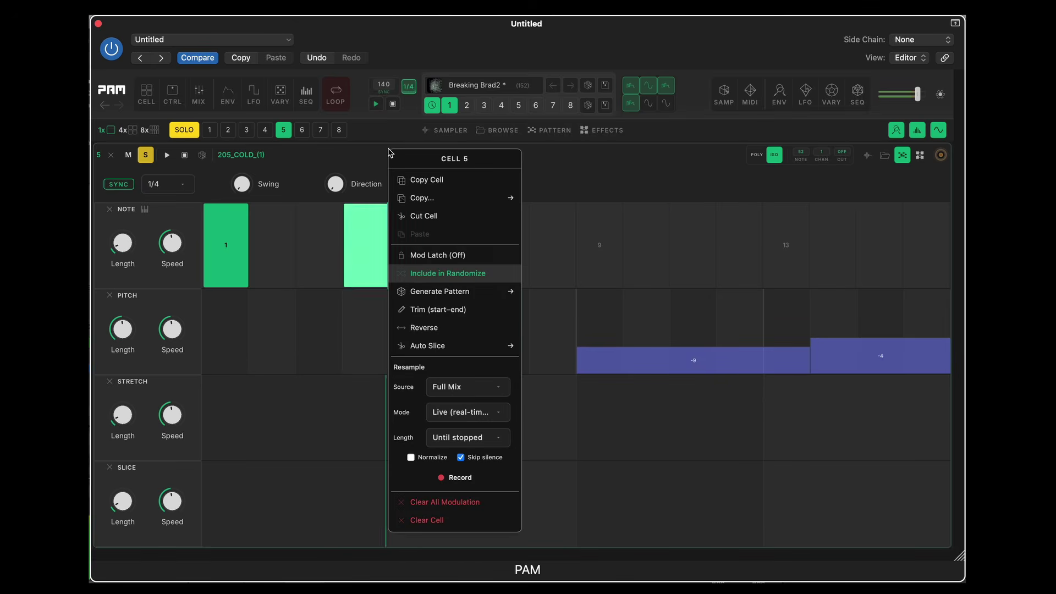
{"action": "left_click", "coordinate": [430, 257]}
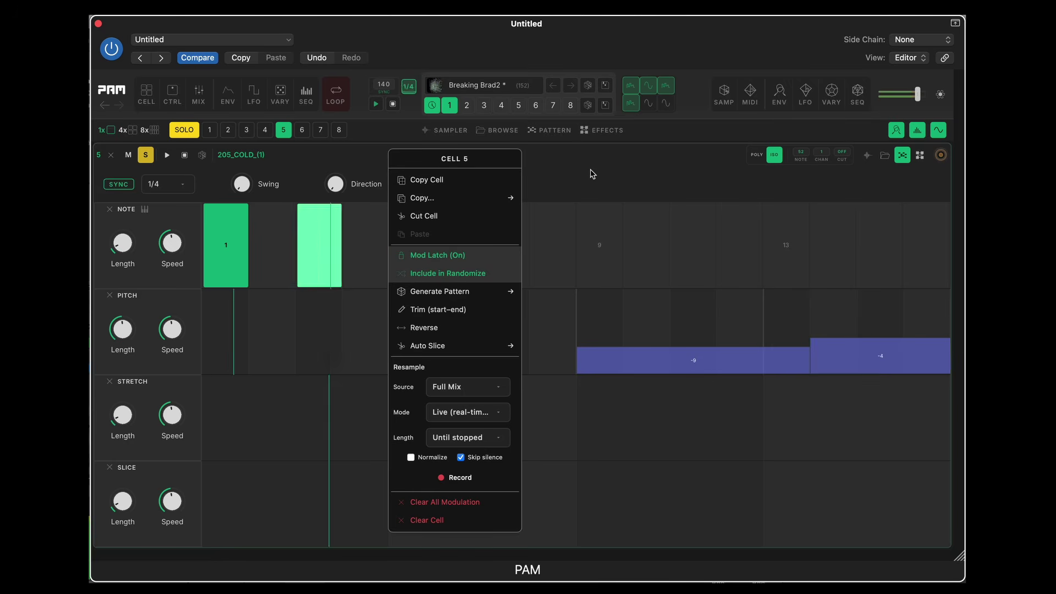
{"action": "left_click", "coordinate": [709, 178]}
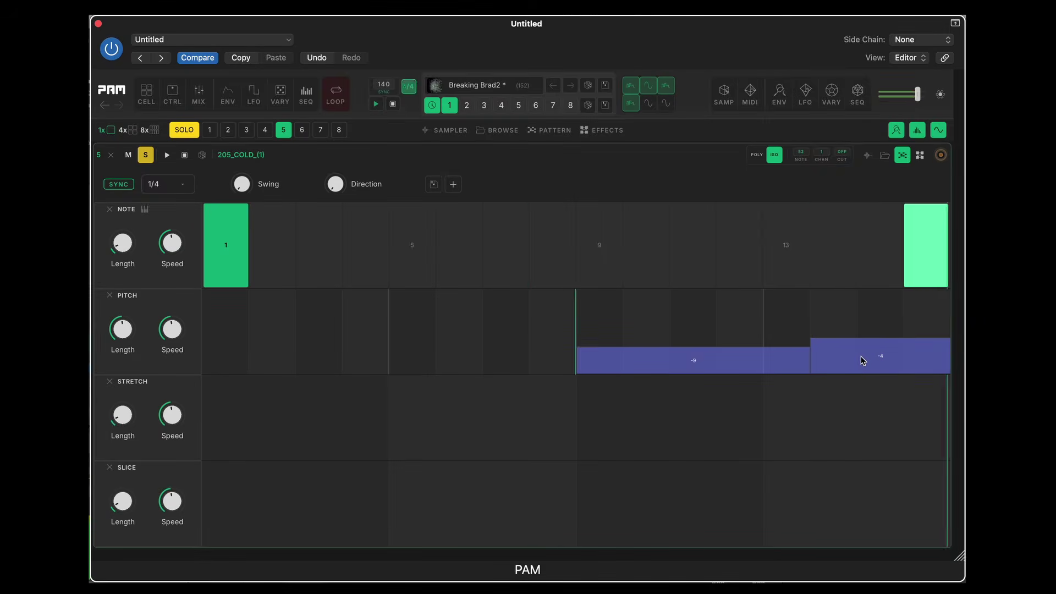
{"action": "right_click", "coordinate": [476, 157]}
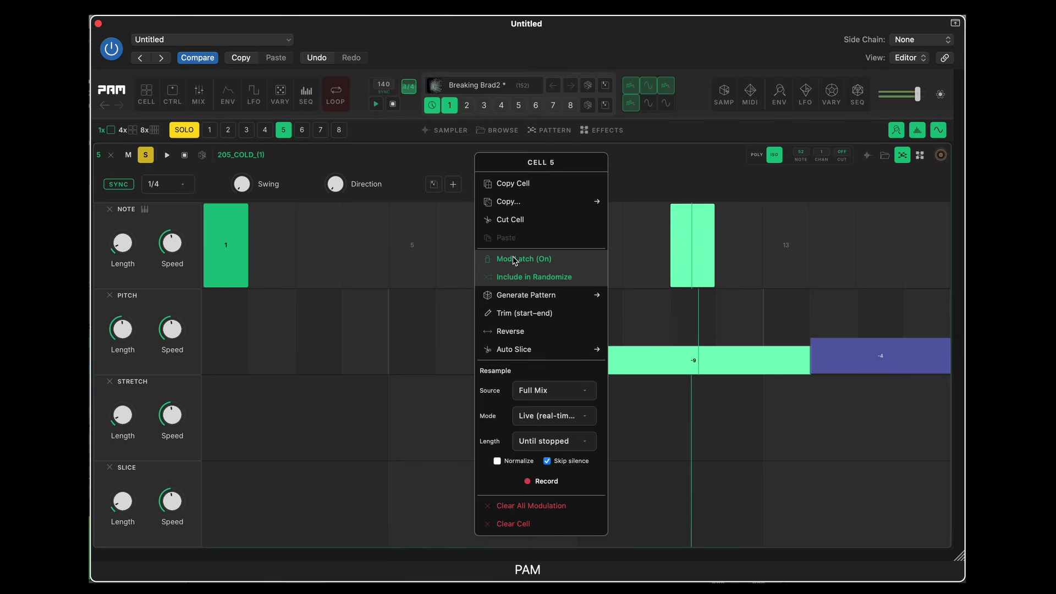
{"action": "left_click", "coordinate": [514, 259]}
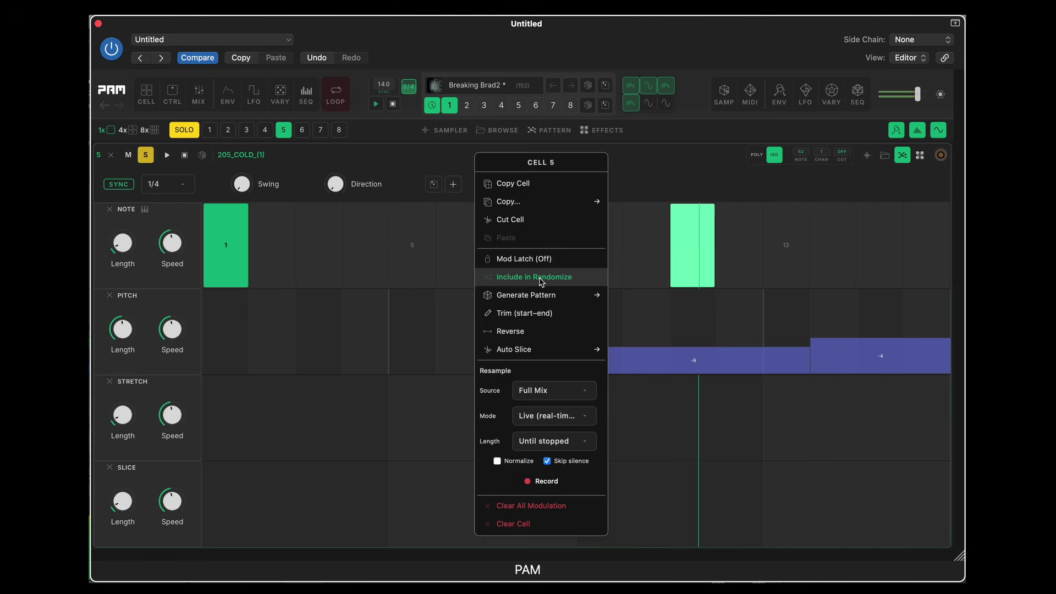
- Examine the Generate Pattern options for cell 5's note, pitch, stretch and slice lanes
{"action": "mouse_move", "coordinate": [536, 299]}
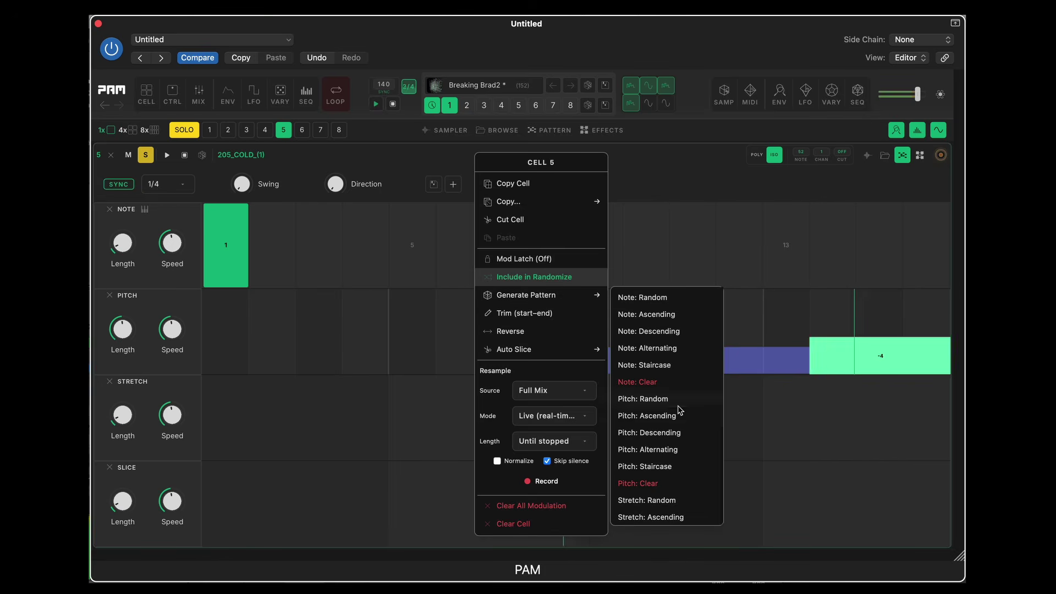
{"action": "scroll", "coordinate": [659, 410], "scroll_direction": "down", "scroll_amount": 5}
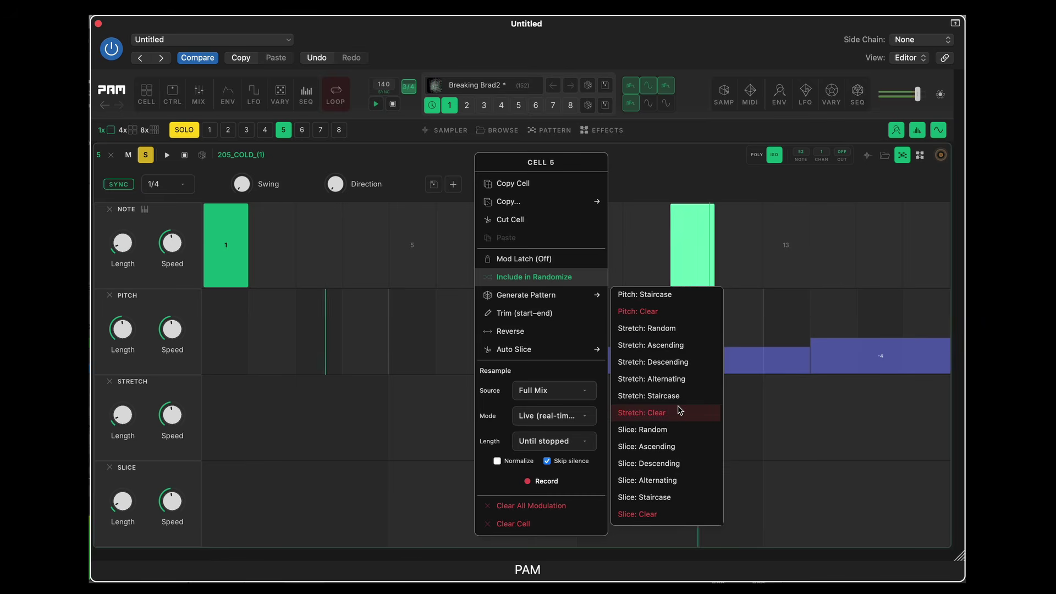
{"action": "scroll", "coordinate": [665, 379], "scroll_direction": "up", "scroll_amount": 4}
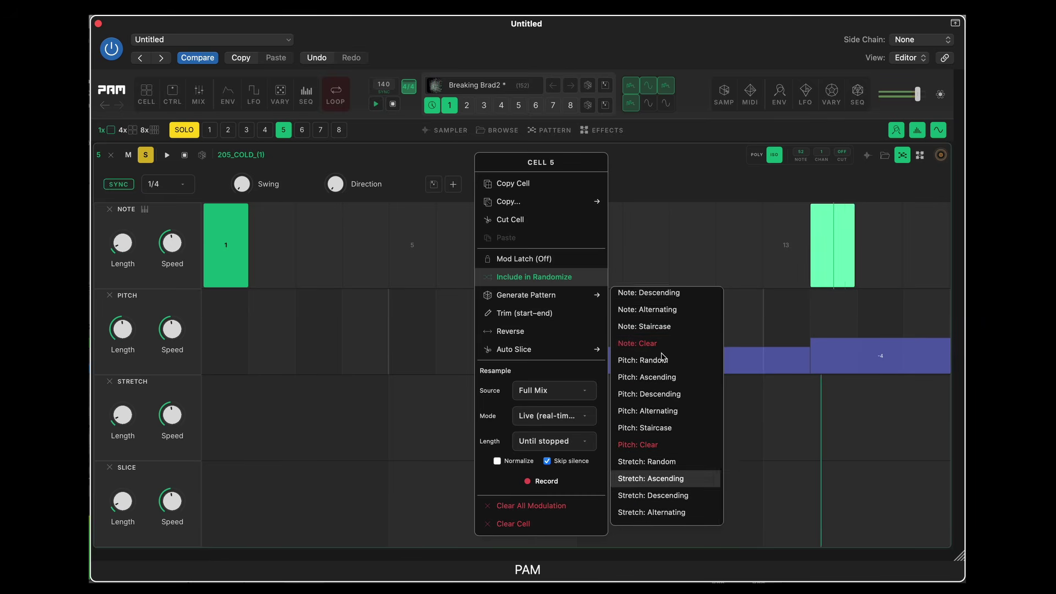
{"action": "scroll", "coordinate": [663, 358], "scroll_direction": "down", "scroll_amount": 4}
{"action": "scroll", "coordinate": [663, 357], "scroll_direction": "up", "scroll_amount": 6}
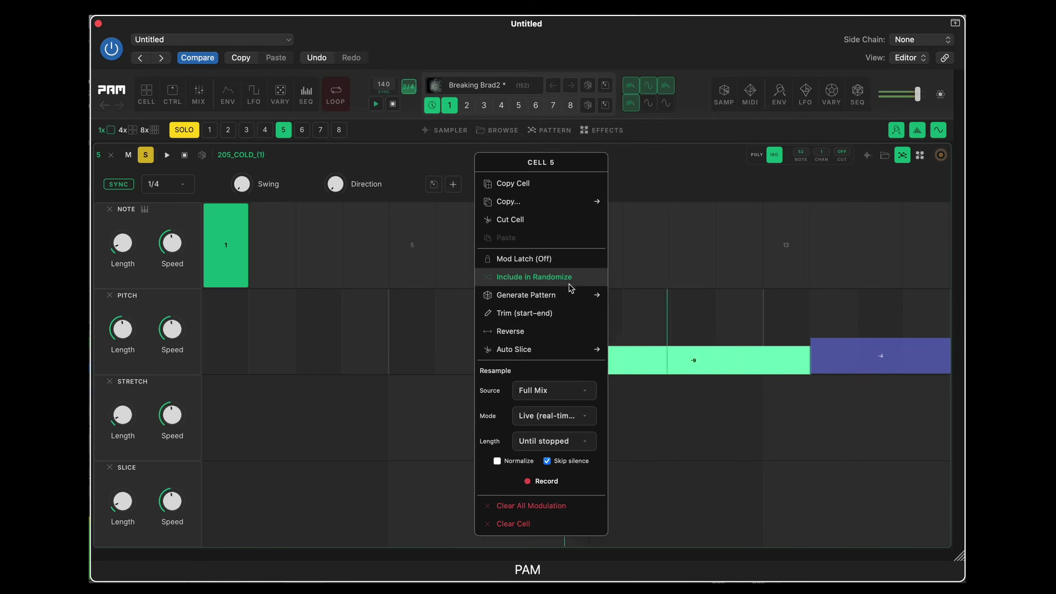
- Generate a random Stretch pattern for cell 5, listen to it, and clear the Stretch lane
{"action": "mouse_move", "coordinate": [571, 295]}
{"action": "scroll", "coordinate": [649, 478], "scroll_direction": "down", "scroll_amount": 5}
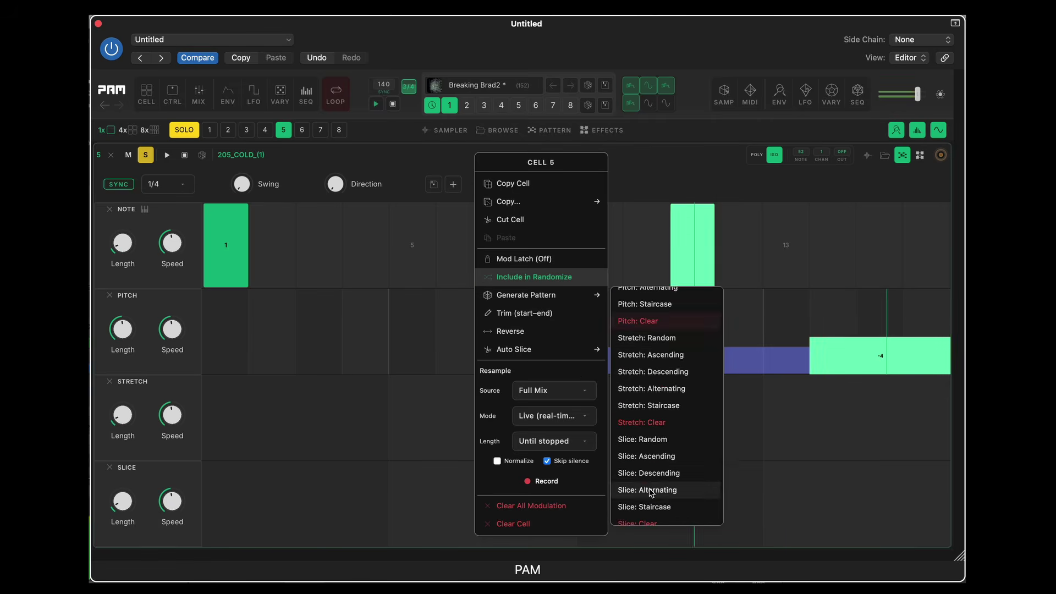
{"action": "left_click", "coordinate": [657, 341]}
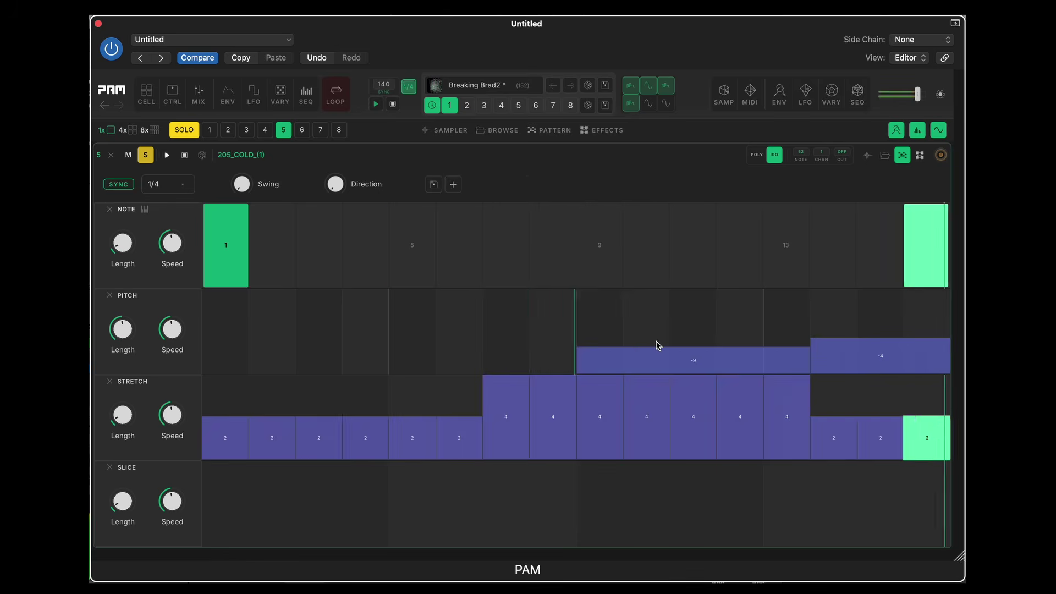
{"action": "left_click", "coordinate": [110, 382]}
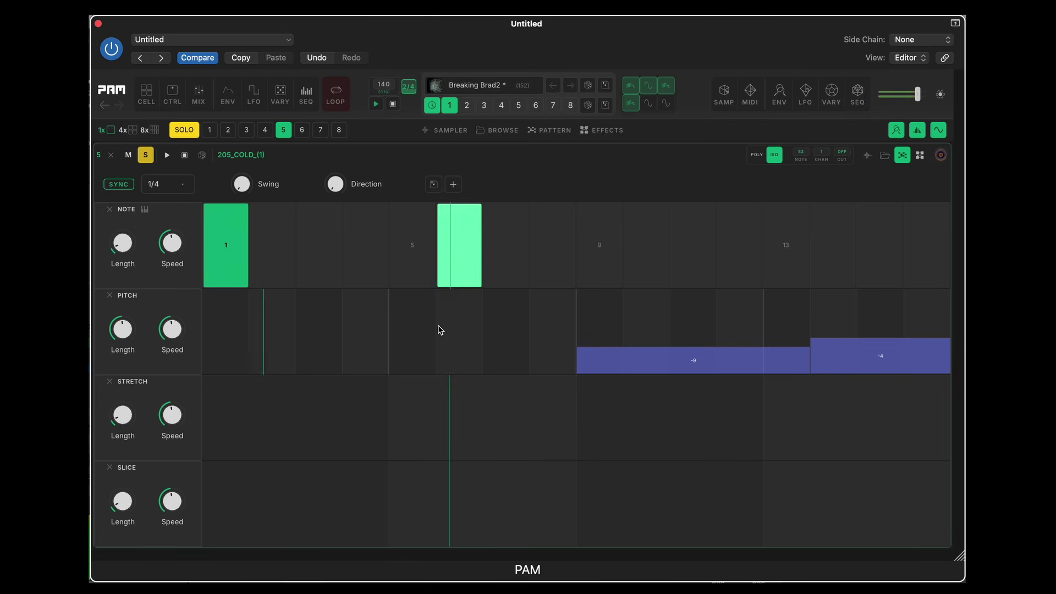
- Generate a random Pitch pattern for cell 5
{"action": "right_click", "coordinate": [478, 160]}
{"action": "mouse_move", "coordinate": [583, 303]}
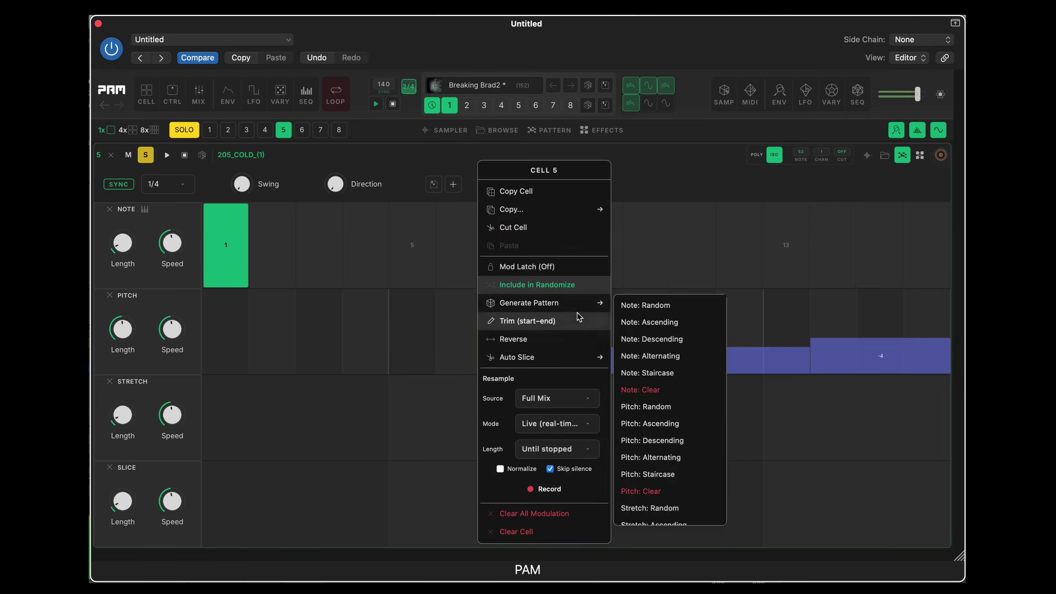
{"action": "scroll", "coordinate": [669, 455], "scroll_direction": "down", "scroll_amount": 5}
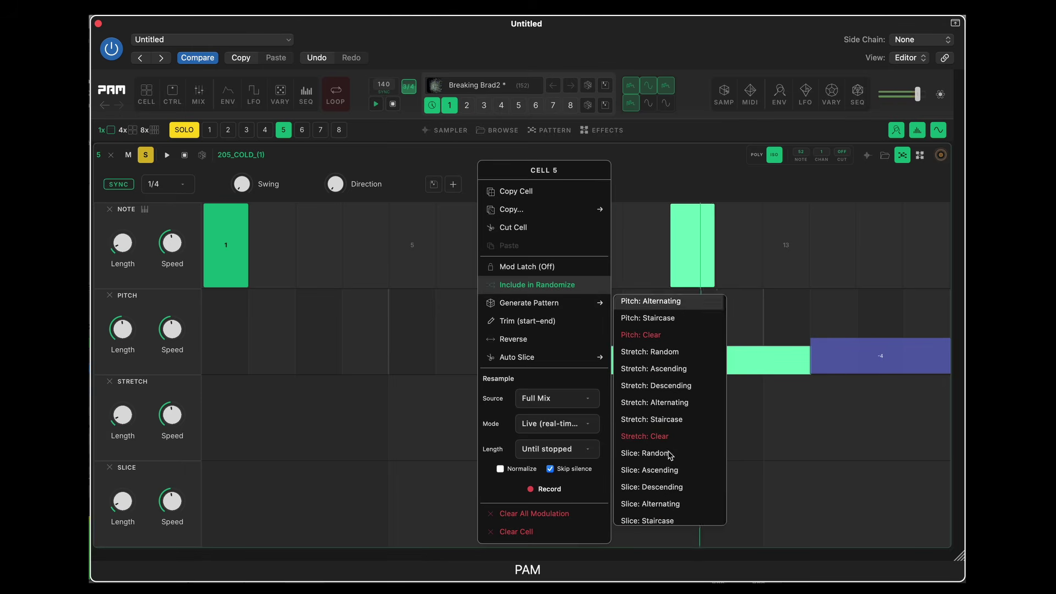
{"action": "scroll", "coordinate": [670, 448], "scroll_direction": "up", "scroll_amount": 4}
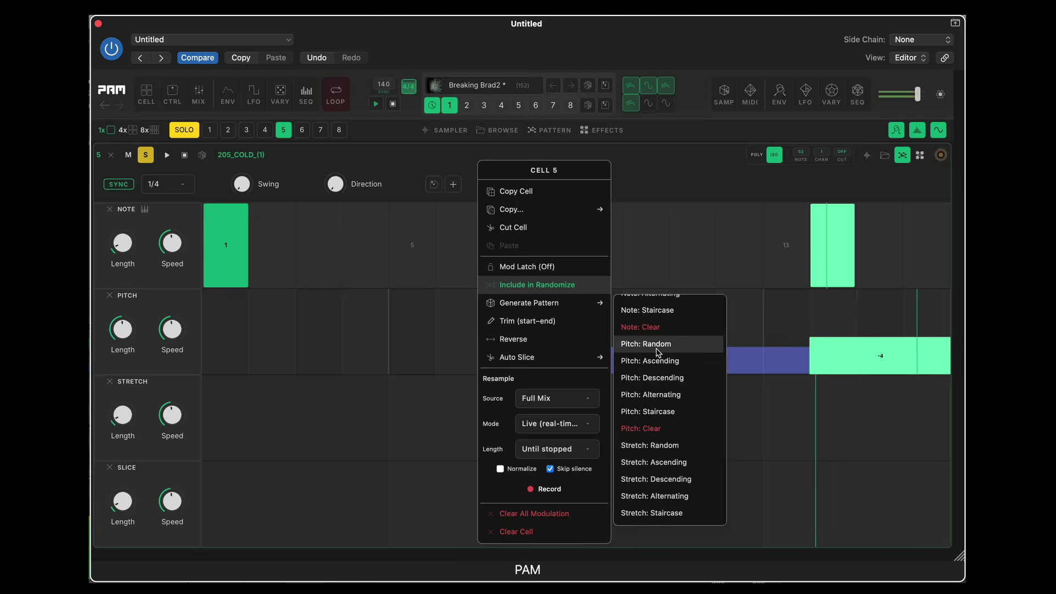
{"action": "left_click", "coordinate": [688, 343]}
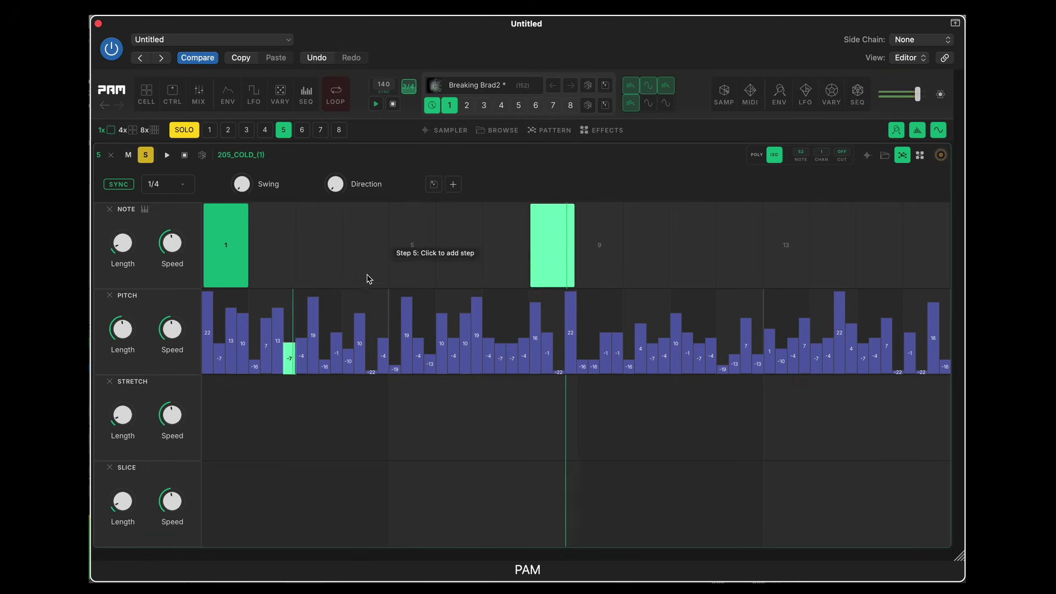
- Turn Mod Latch on for cell 5 to hear the random pitches, and turn it off with the original Pitch pattern restored
{"action": "right_click", "coordinate": [424, 159]}
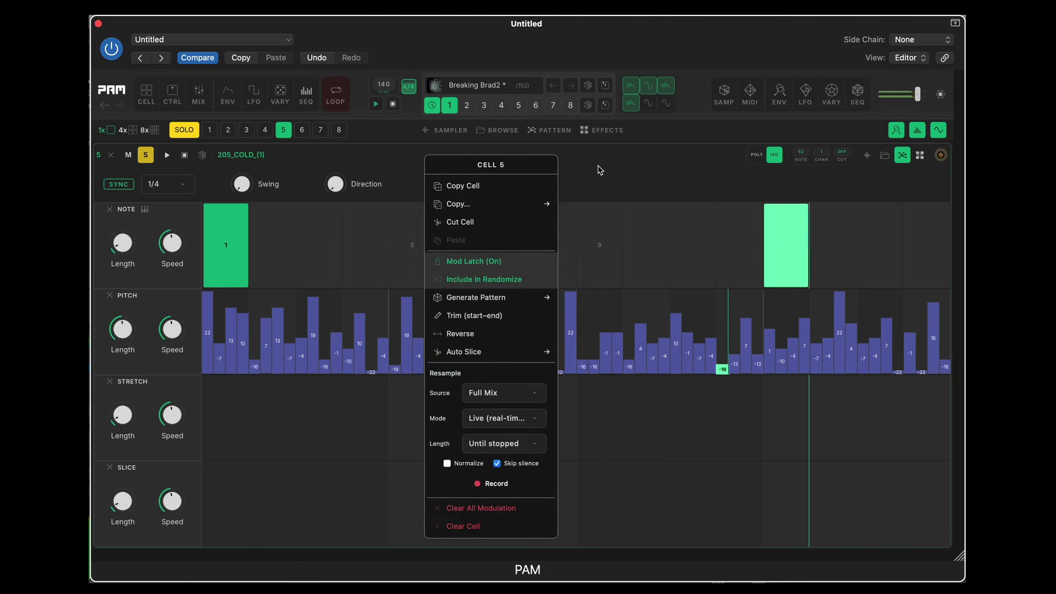
{"action": "left_click", "coordinate": [616, 165]}
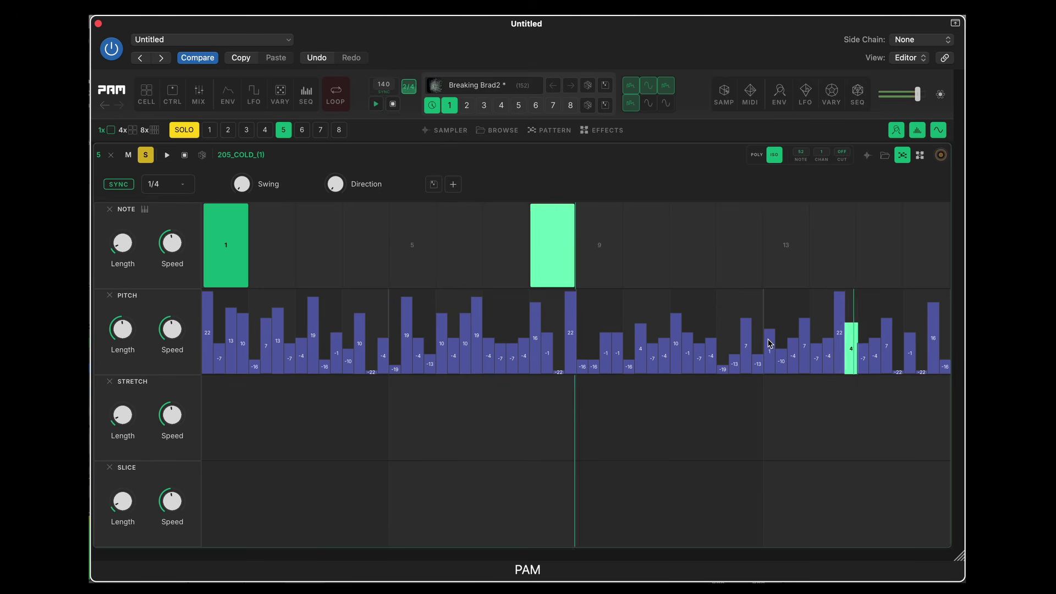
{"action": "right_click", "coordinate": [387, 160]}
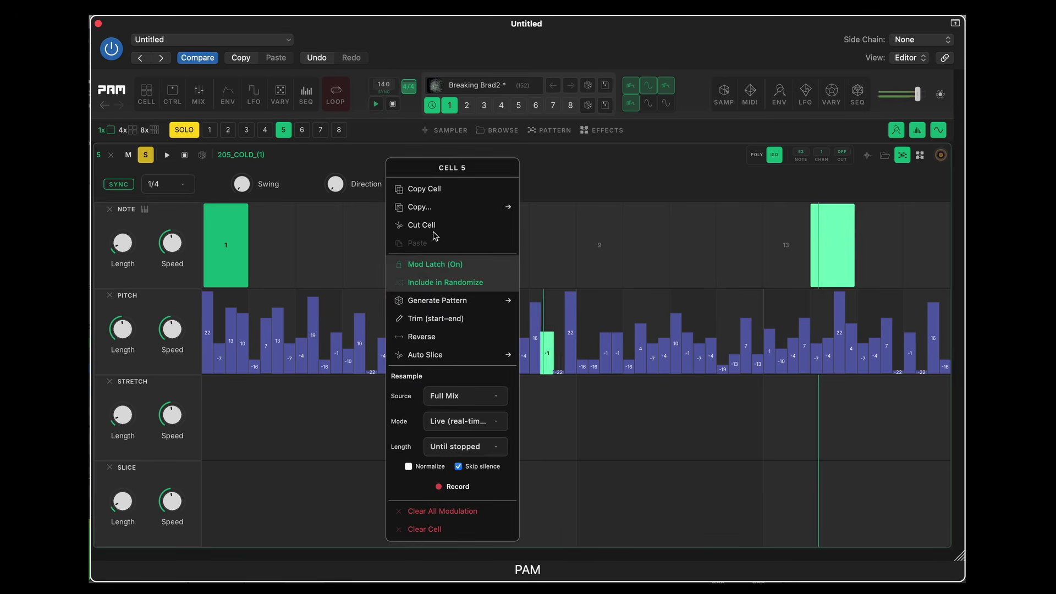
{"action": "left_click", "coordinate": [435, 264]}
{"action": "left_click", "coordinate": [588, 164]}
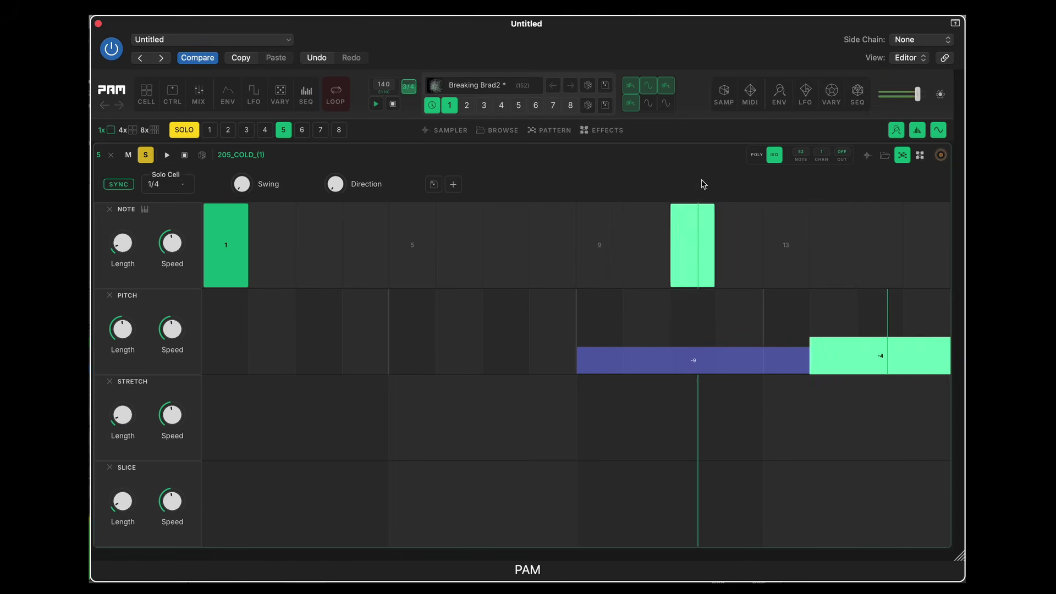
- Show cell 5's sampler and compare it with the full mix by lifting and restoring its solo
{"action": "left_click", "coordinate": [867, 155]}
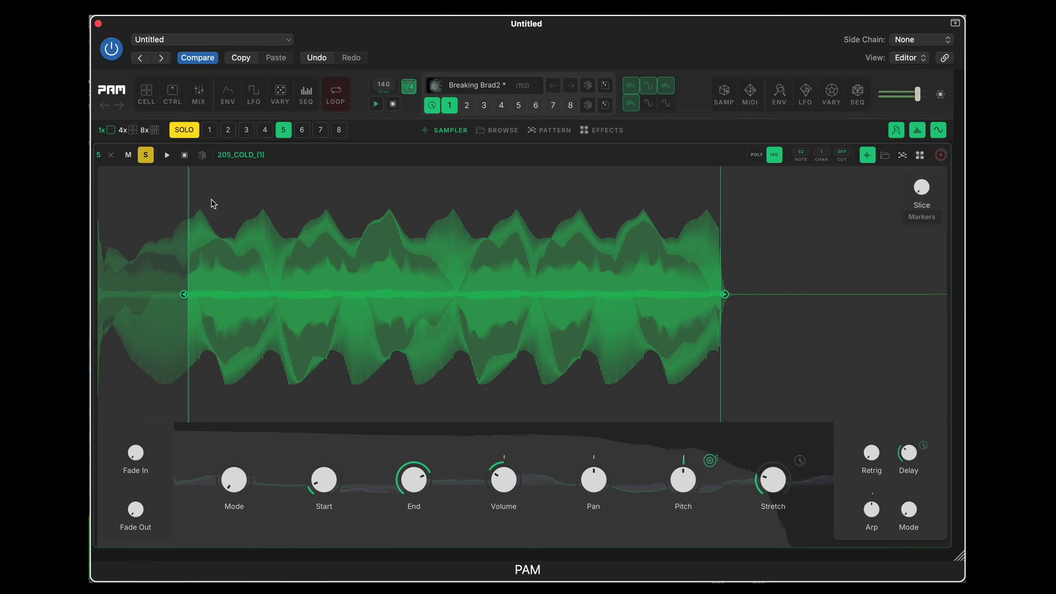
{"action": "left_click", "coordinate": [146, 155]}
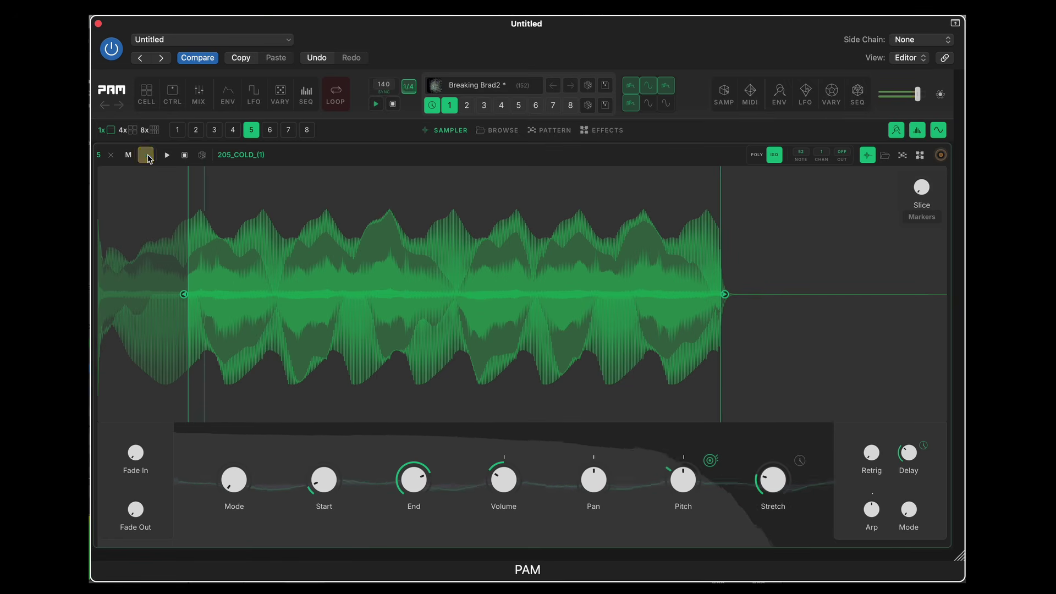
{"action": "left_click", "coordinate": [146, 155]}
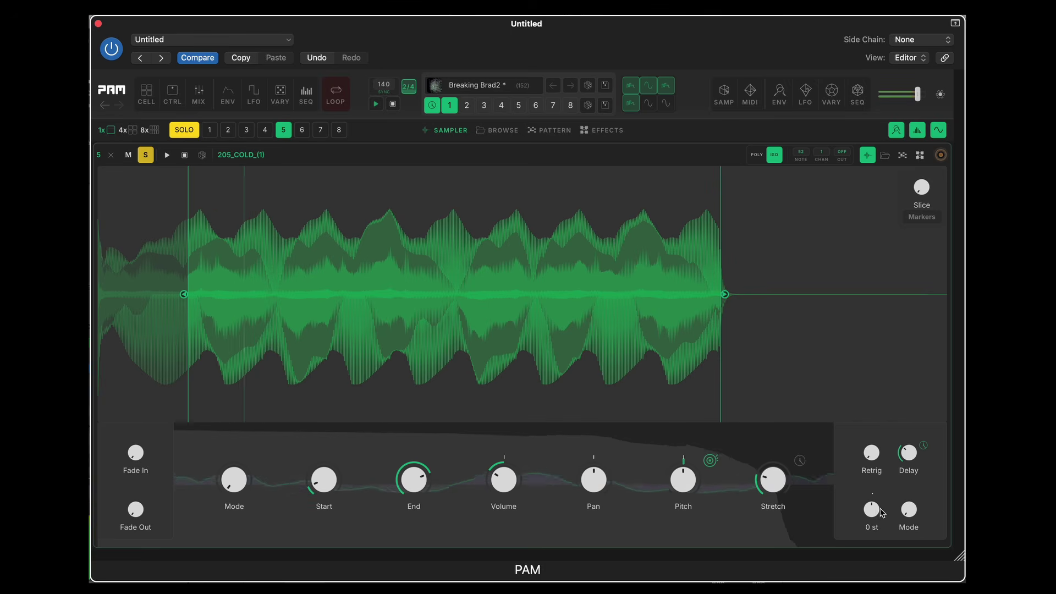
- Set cell 5's Retrig to 2 and raise its Arp to 7 st
{"action": "left_click", "coordinate": [869, 444]}
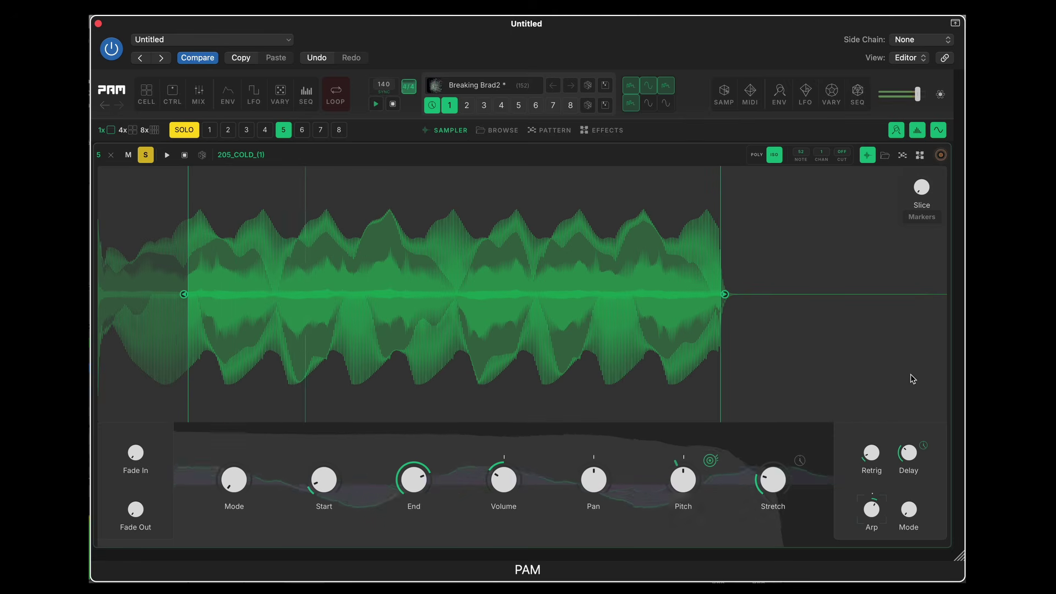
{"action": "left_click", "coordinate": [874, 447]}
{"action": "left_click_drag", "start_coordinate": [879, 504], "coordinate": [872, 516]}
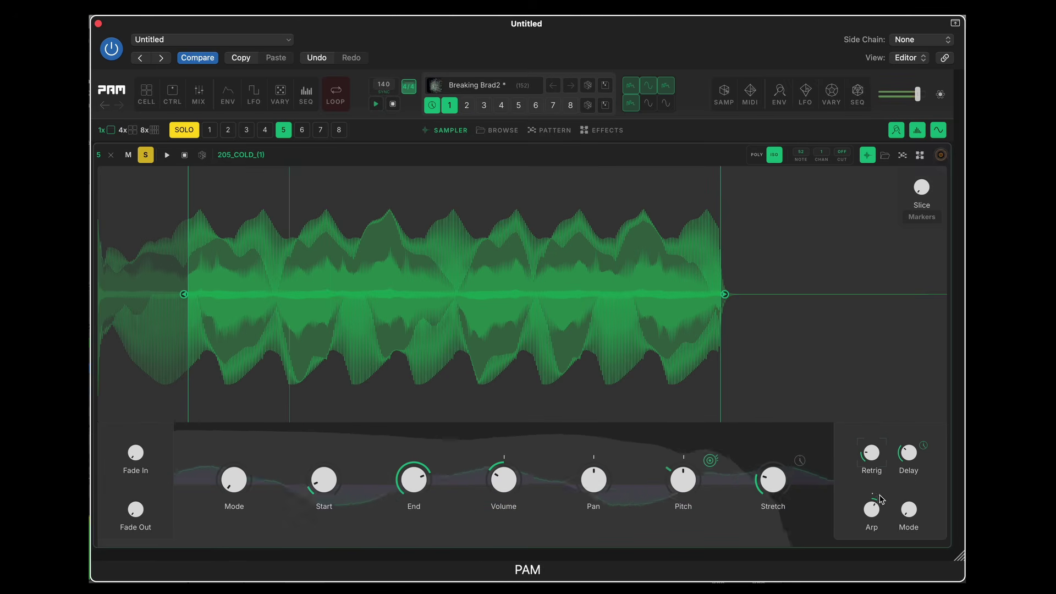
{"action": "mouse_move", "coordinate": [874, 515]}
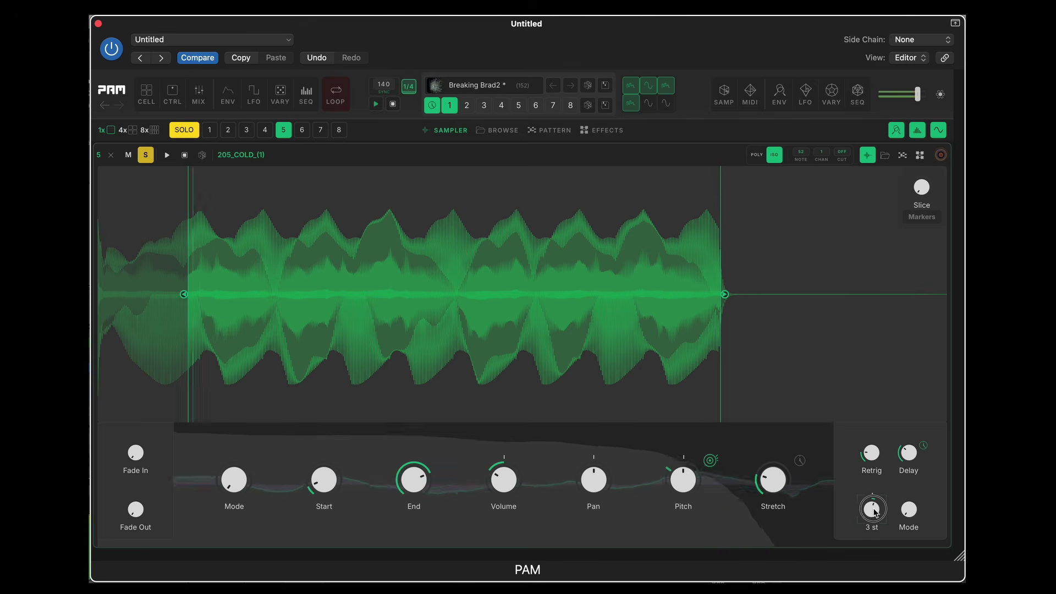
{"action": "scroll", "coordinate": [874, 511], "scroll_direction": "up", "scroll_amount": 1}
{"action": "left_click_drag", "start_coordinate": [875, 508], "coordinate": [875, 504]}
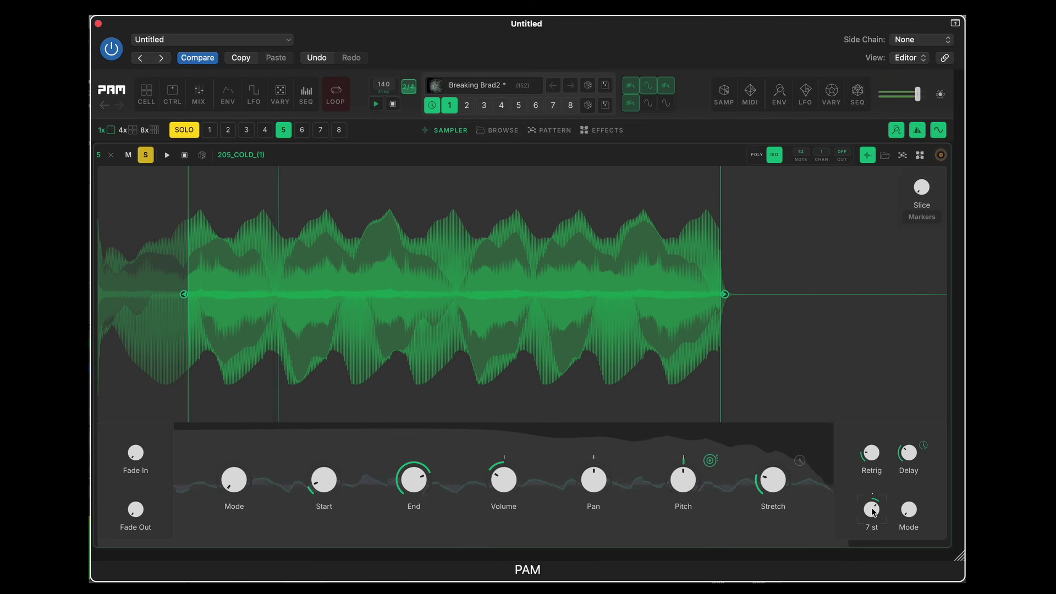
- Turn off tempo sync for cell 5's Retrig Delay, shorten it to about 84 ms, and try polyphonic mode on and off
{"action": "left_click", "coordinate": [924, 446]}
{"action": "left_click_drag", "start_coordinate": [915, 456], "coordinate": [915, 468]}
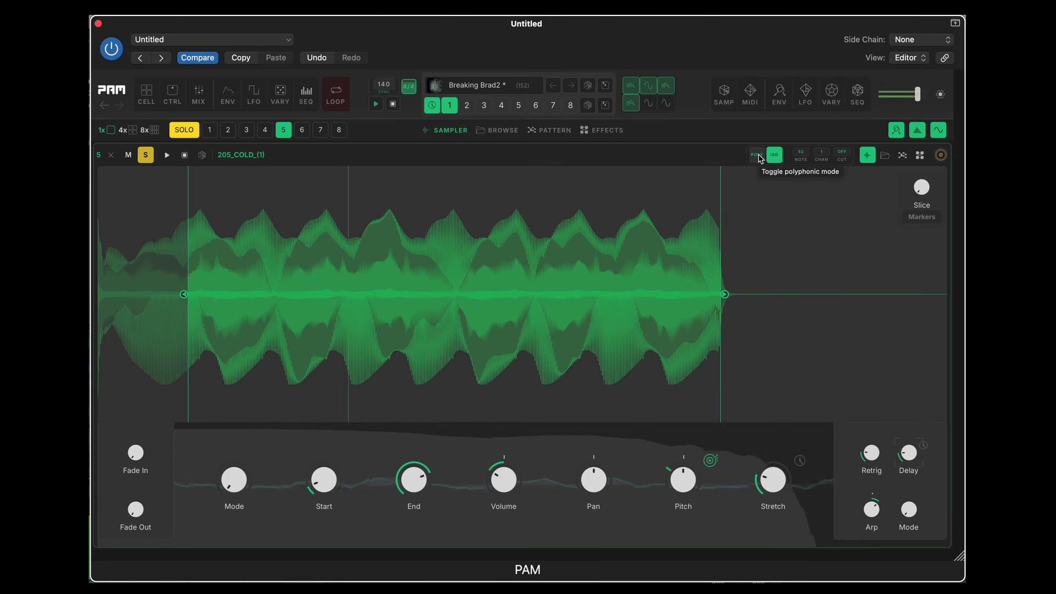
{"action": "left_click", "coordinate": [758, 155]}
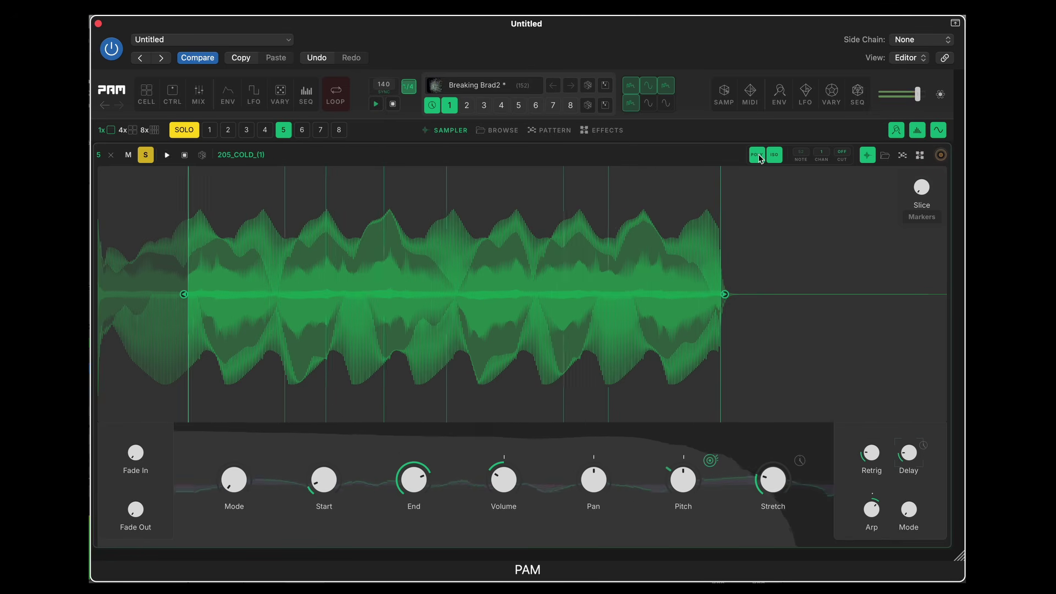
{"action": "left_click", "coordinate": [757, 155]}
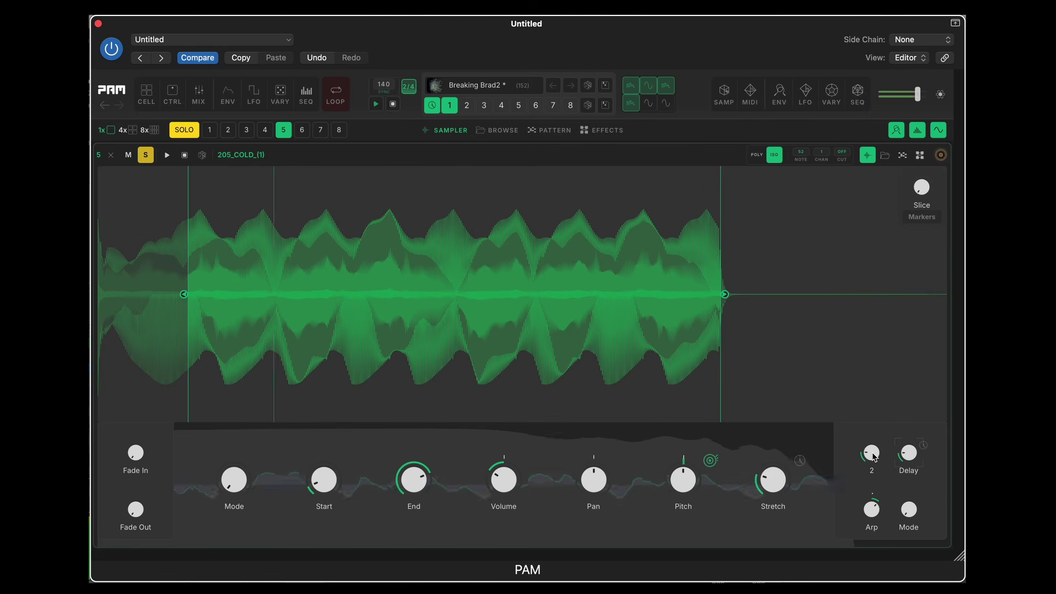
- Lower cell 5's Arp to 3 st and try its arp Mode through Major, Penta Min and on to the last scale
{"action": "left_click_drag", "start_coordinate": [908, 510], "coordinate": [872, 521]}
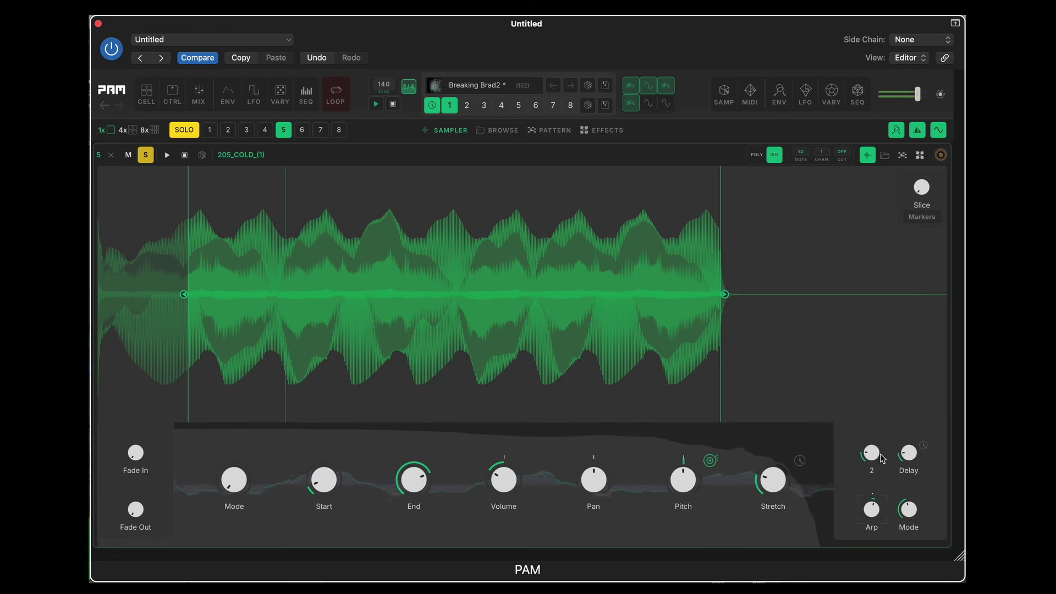
{"action": "mouse_move", "coordinate": [910, 458]}
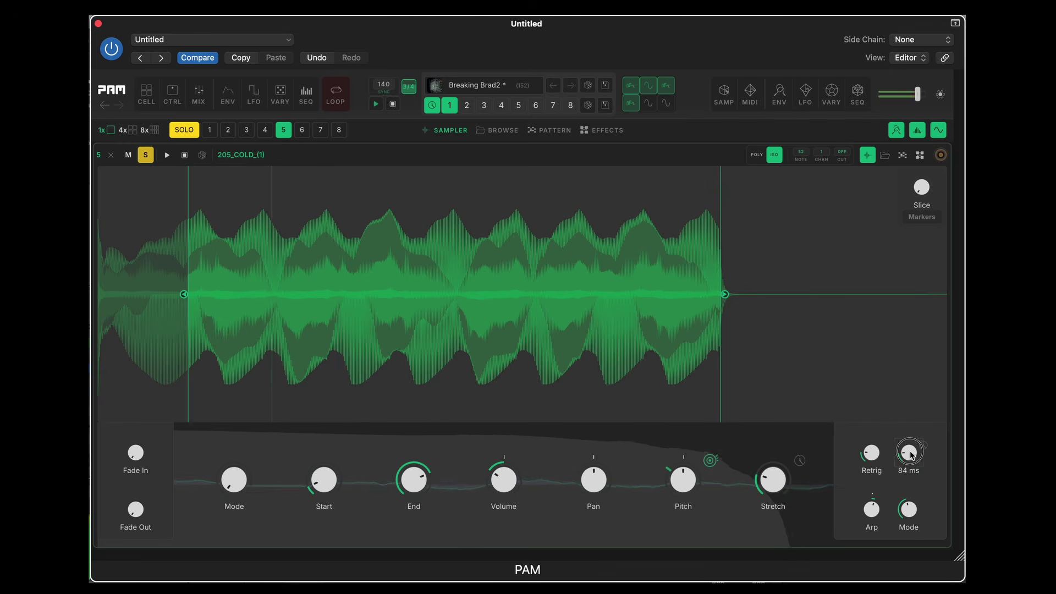
{"action": "mouse_move", "coordinate": [910, 507]}
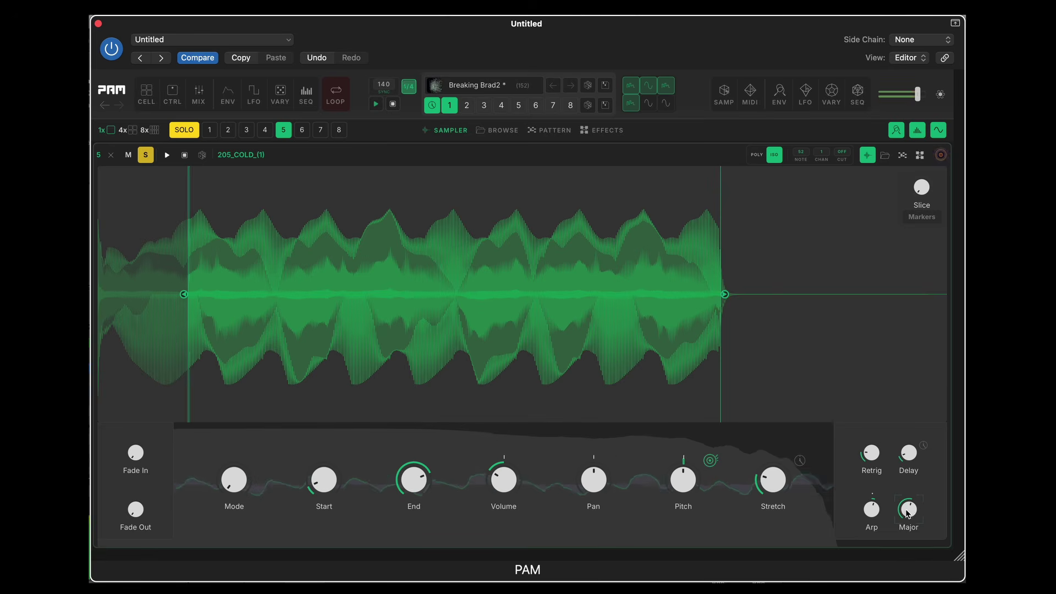
{"action": "left_click_drag", "start_coordinate": [909, 511], "coordinate": [909, 497]}
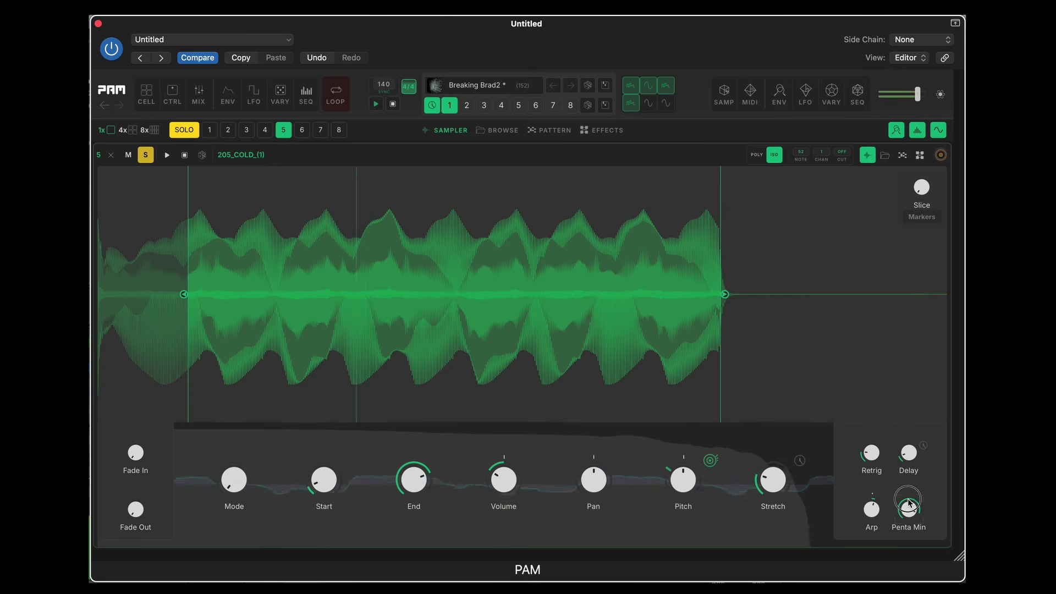
{"action": "left_click_drag", "start_coordinate": [911, 512], "coordinate": [907, 493]}
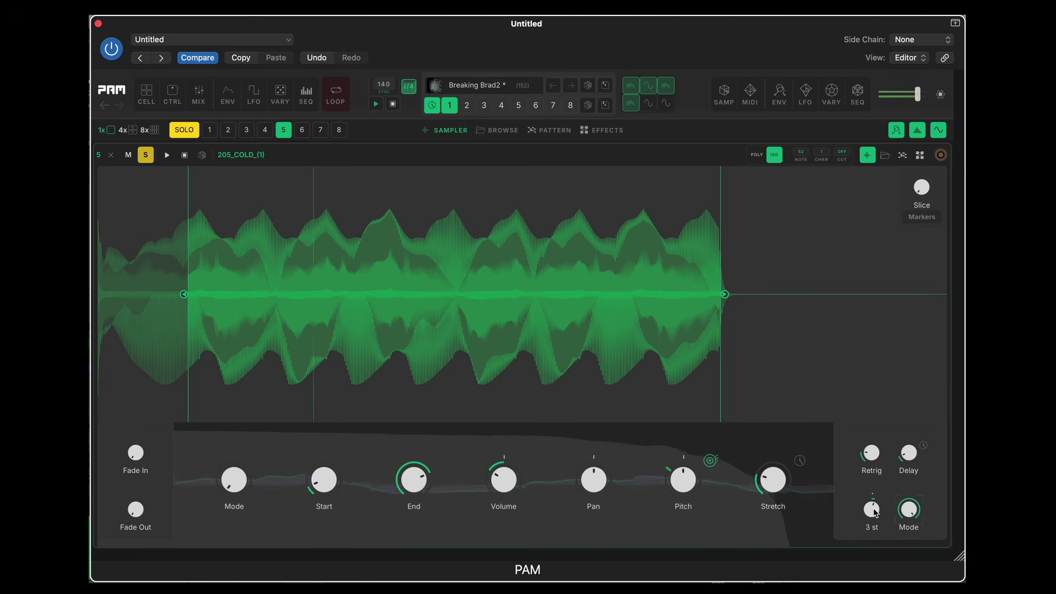
- Reset cell 5's arp Mode, Arp and Retrig to their defaults, with Arp at 0 st
{"action": "left_click_drag", "start_coordinate": [909, 510], "coordinate": [895, 559]}
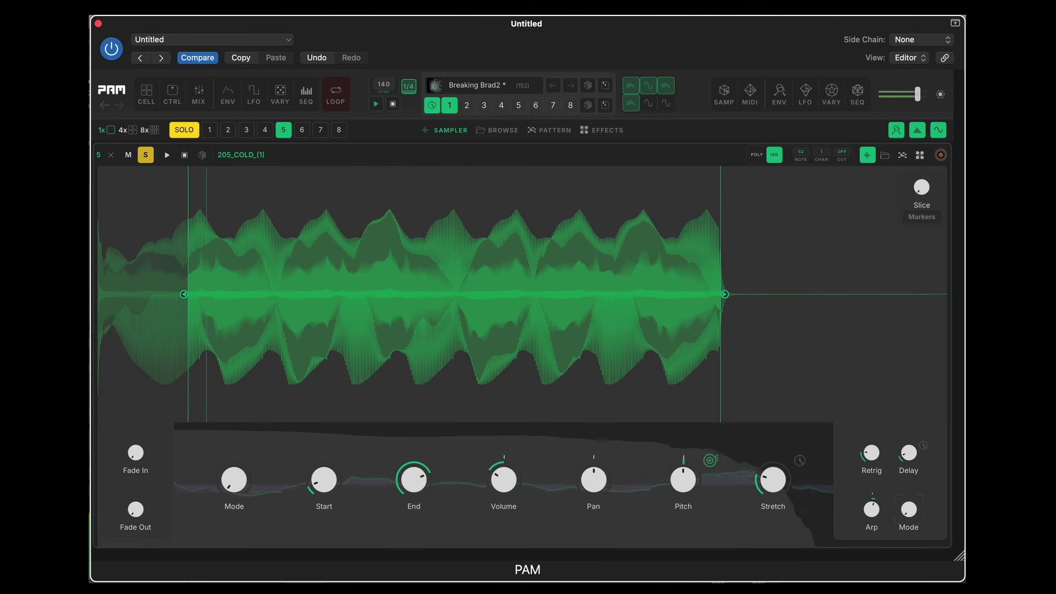
{"action": "double_click", "coordinate": [876, 517]}
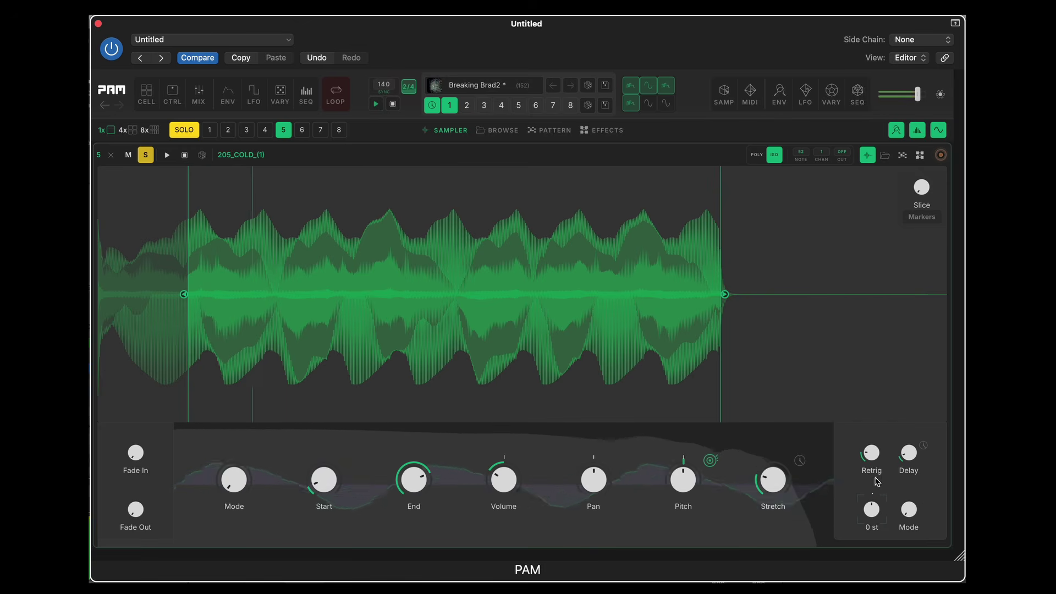
{"action": "double_click", "coordinate": [875, 456]}
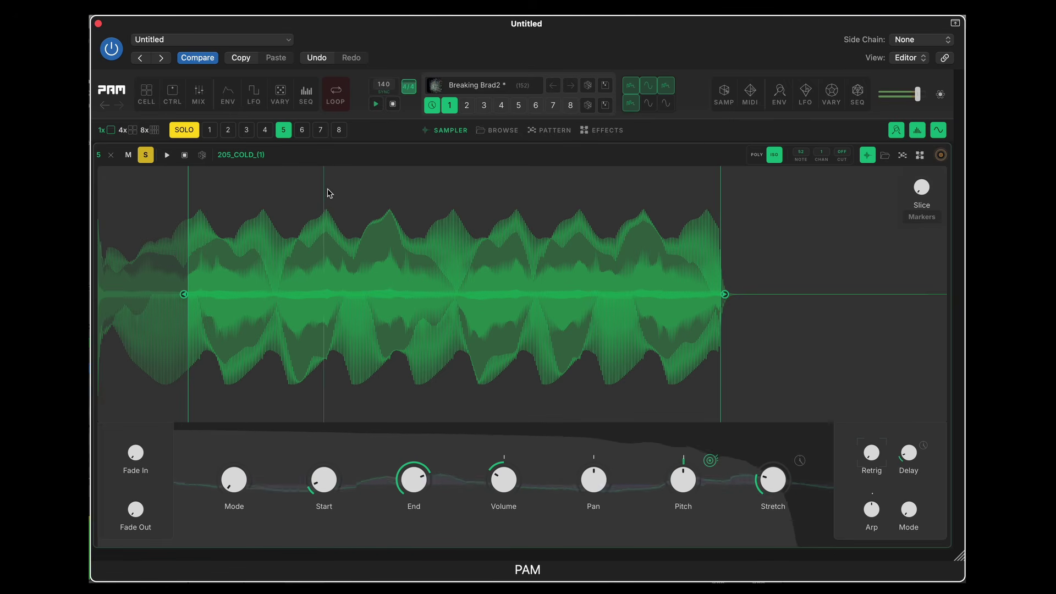
- Remove the solo from cell 5, then solo cell 6 (533_COLD) and show it in the single-cell view
{"action": "left_click", "coordinate": [146, 155]}
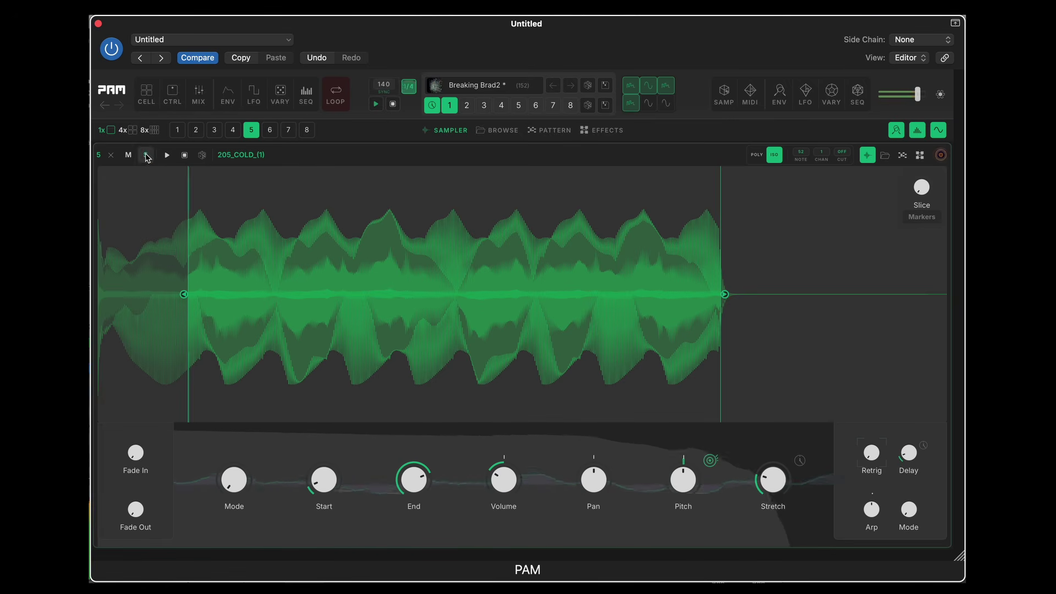
{"action": "left_click", "coordinate": [133, 130]}
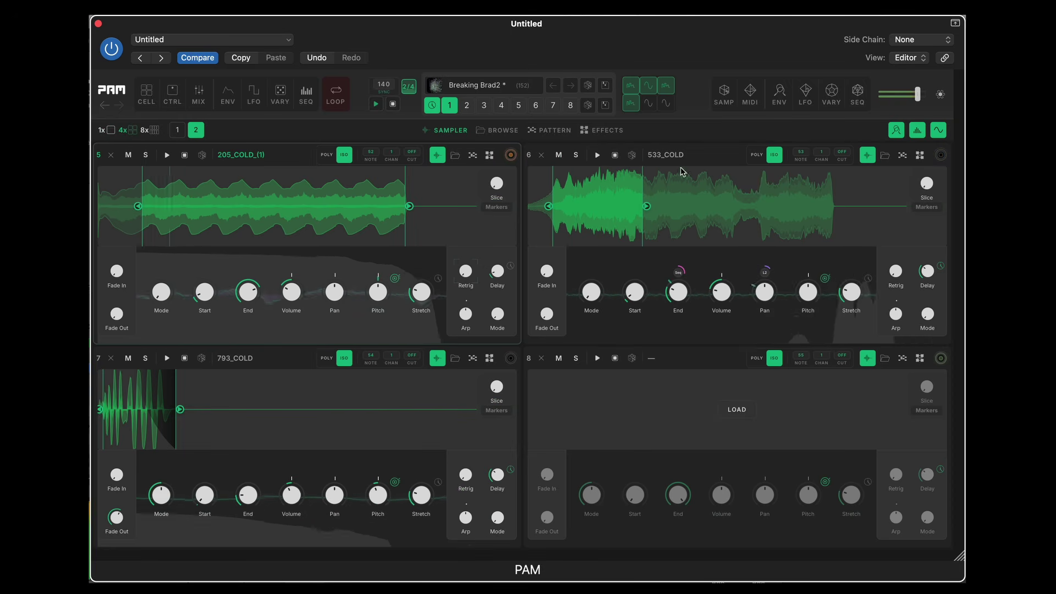
{"action": "left_click", "coordinate": [704, 197]}
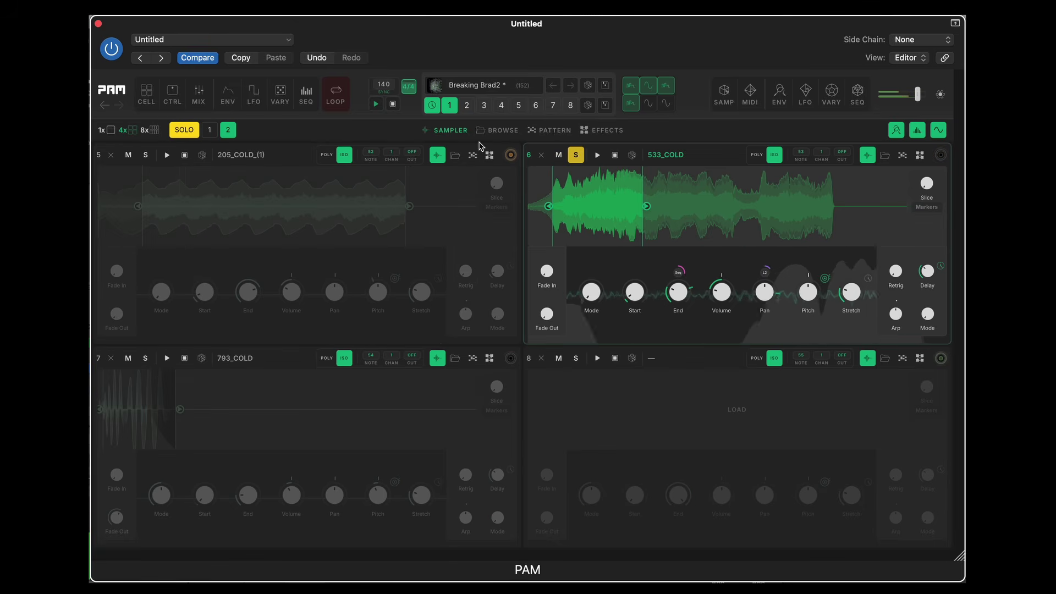
{"action": "left_click", "coordinate": [111, 130]}
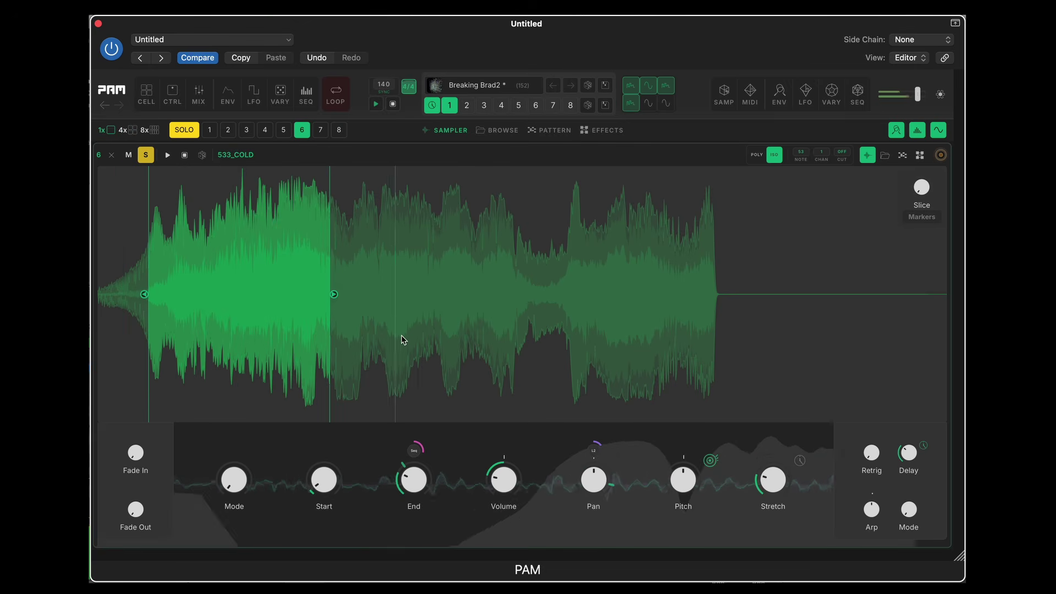
- Examine the sequencer modulation assigned to cell 6's sample End and close its modulation settings
{"action": "left_click", "coordinate": [414, 451]}
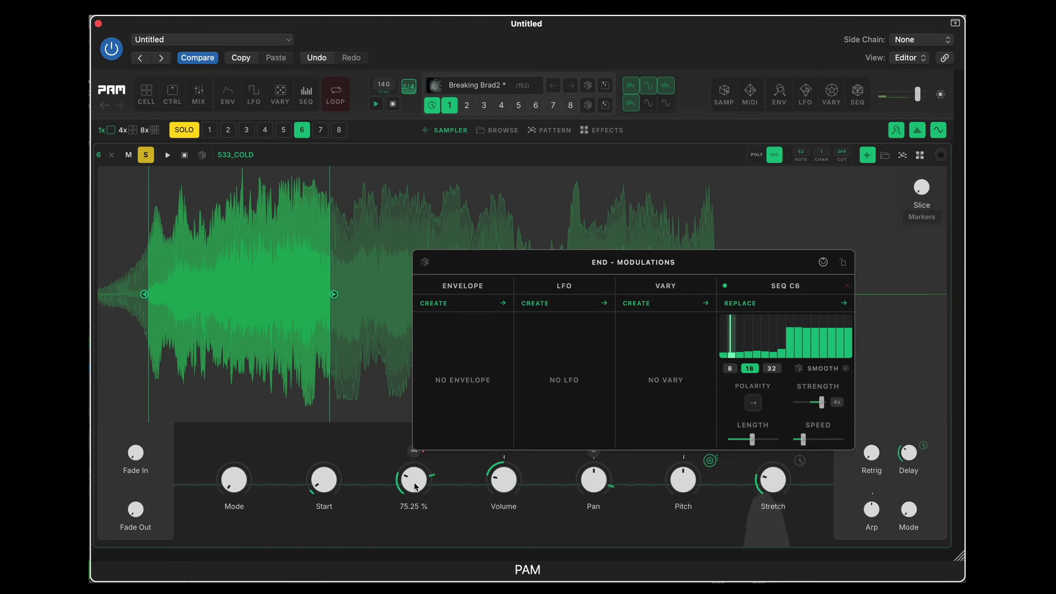
{"action": "left_click", "coordinate": [520, 487]}
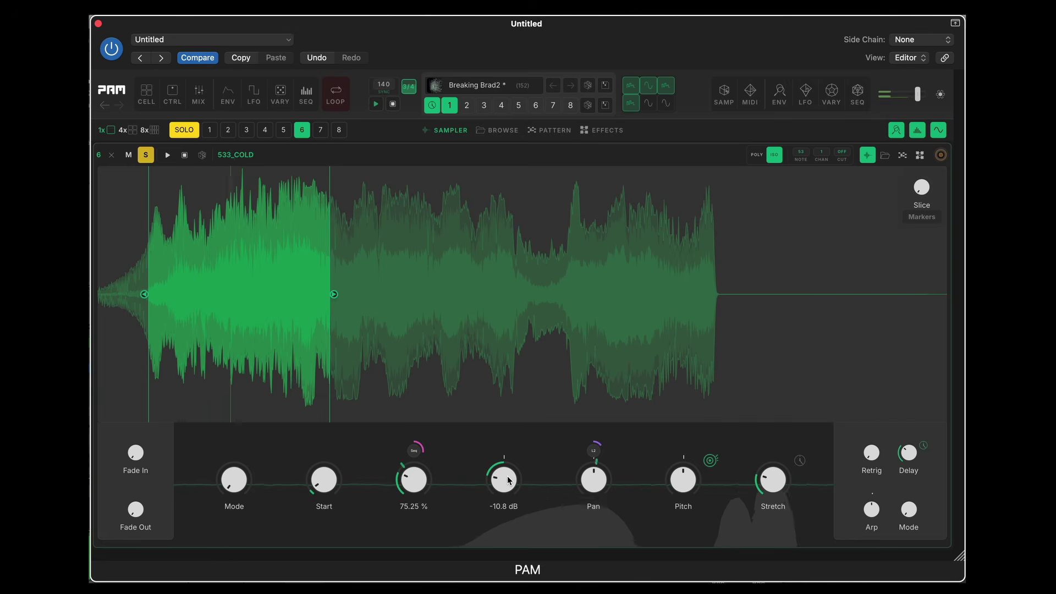
- Examine the LFO 2 modulation assigned to cell 6's Pan and close its modulation settings
{"action": "mouse_move", "coordinate": [597, 491]}
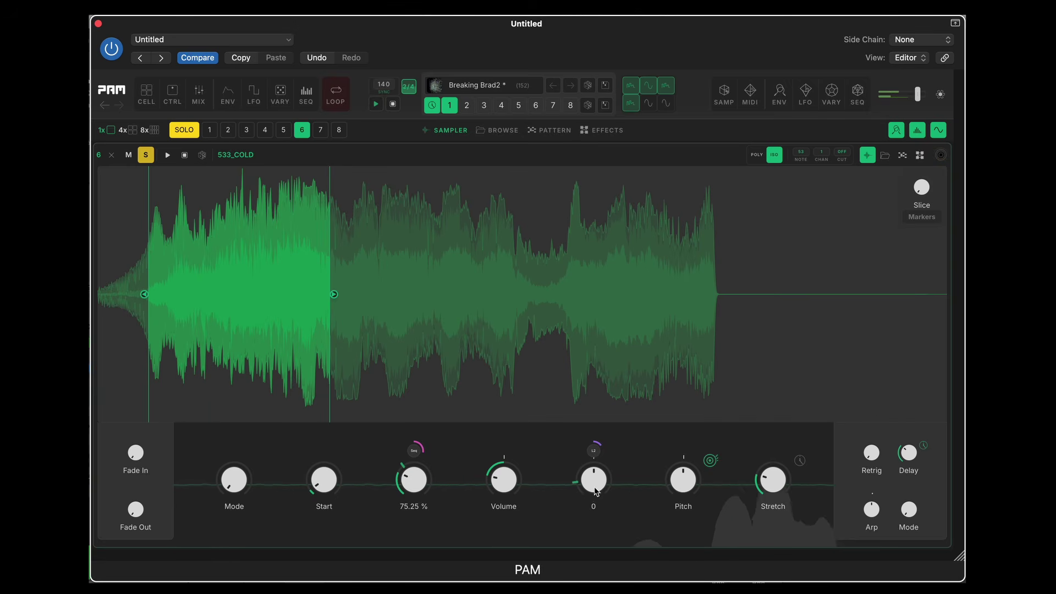
{"action": "left_click", "coordinate": [594, 453]}
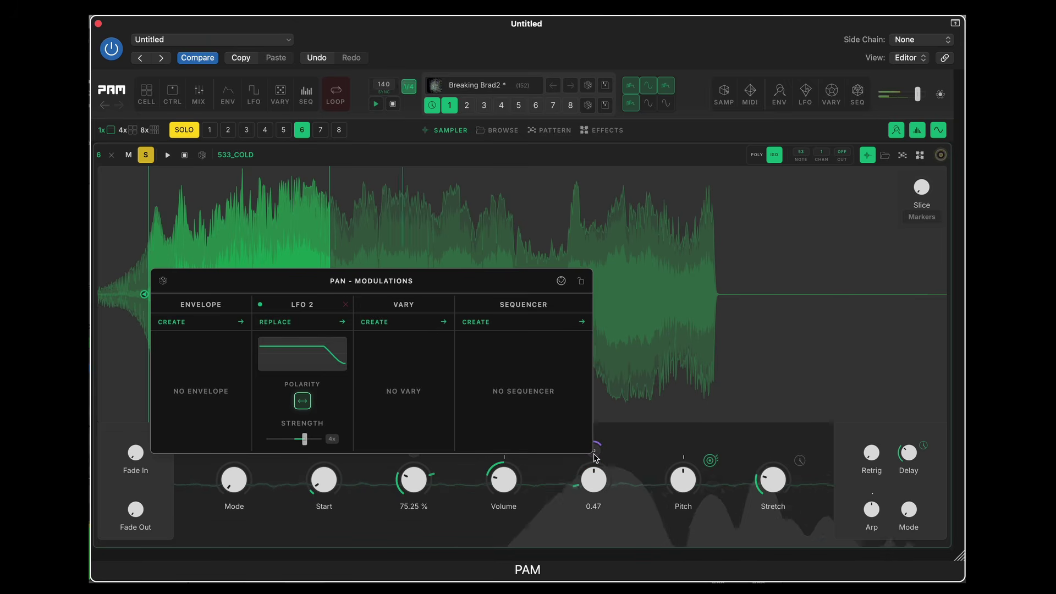
{"action": "left_click", "coordinate": [625, 525]}
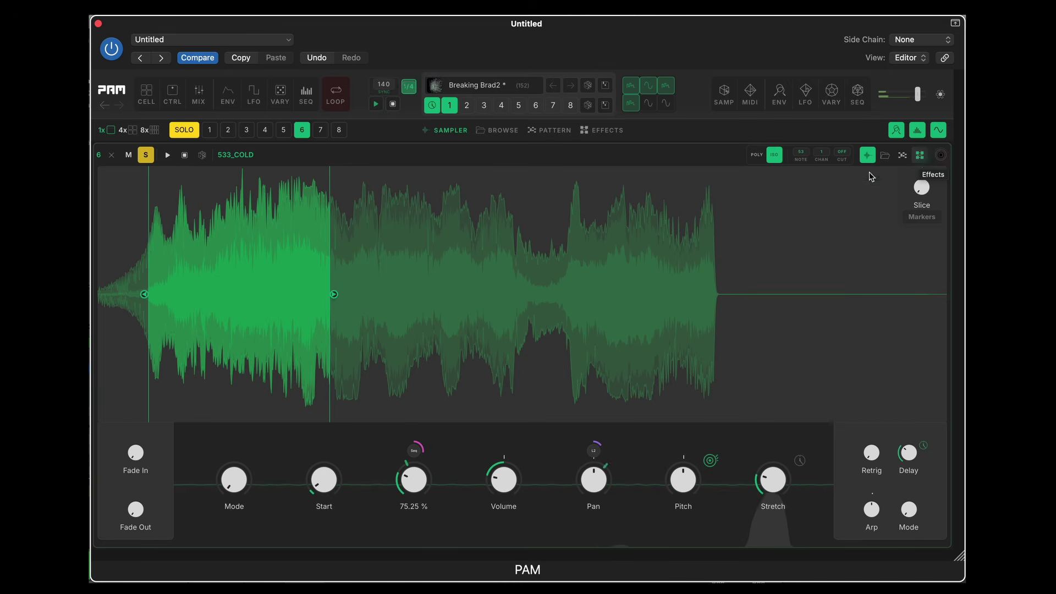
- Show cell 6's effects, turn on the EQ and move it between the Crusher and the Delay
{"action": "left_click", "coordinate": [920, 156]}
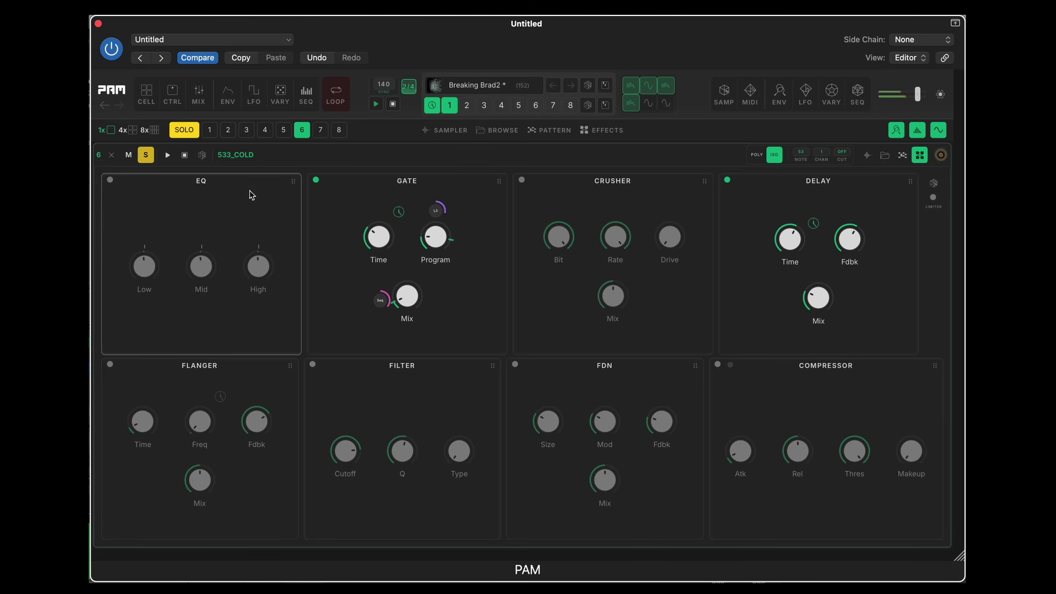
{"action": "mouse_move", "coordinate": [149, 264]}
{"action": "left_mouse_down"}
{"action": "mouse_move", "coordinate": [155, 224]}
{"action": "mouse_move", "coordinate": [137, 318]}
{"action": "mouse_move", "coordinate": [148, 236]}
{"action": "mouse_move", "coordinate": [152, 265]}
{"action": "left_mouse_up"}
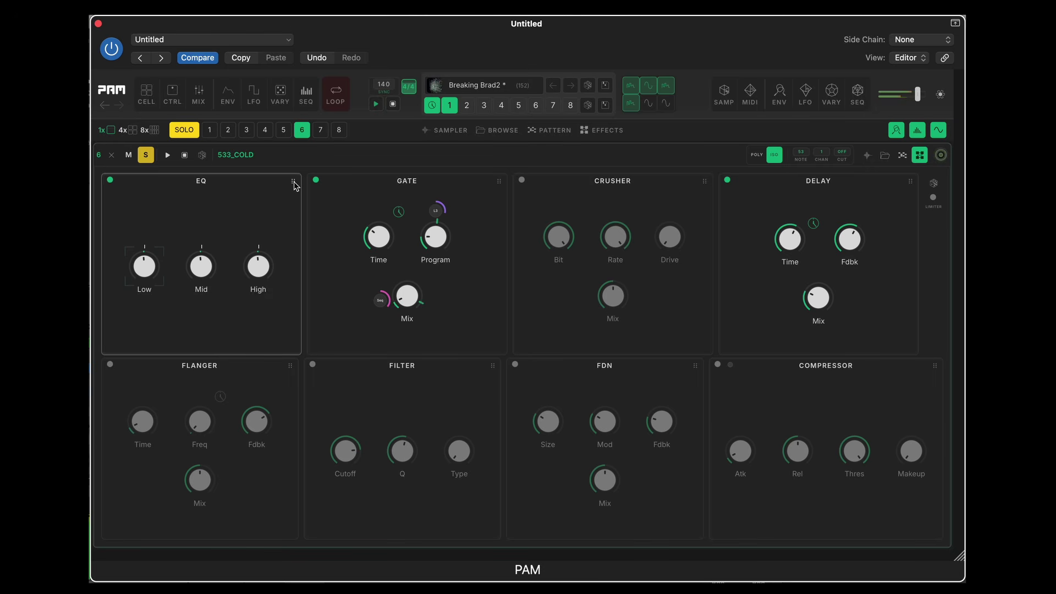
{"action": "left_click_drag", "start_coordinate": [293, 181], "coordinate": [575, 203]}
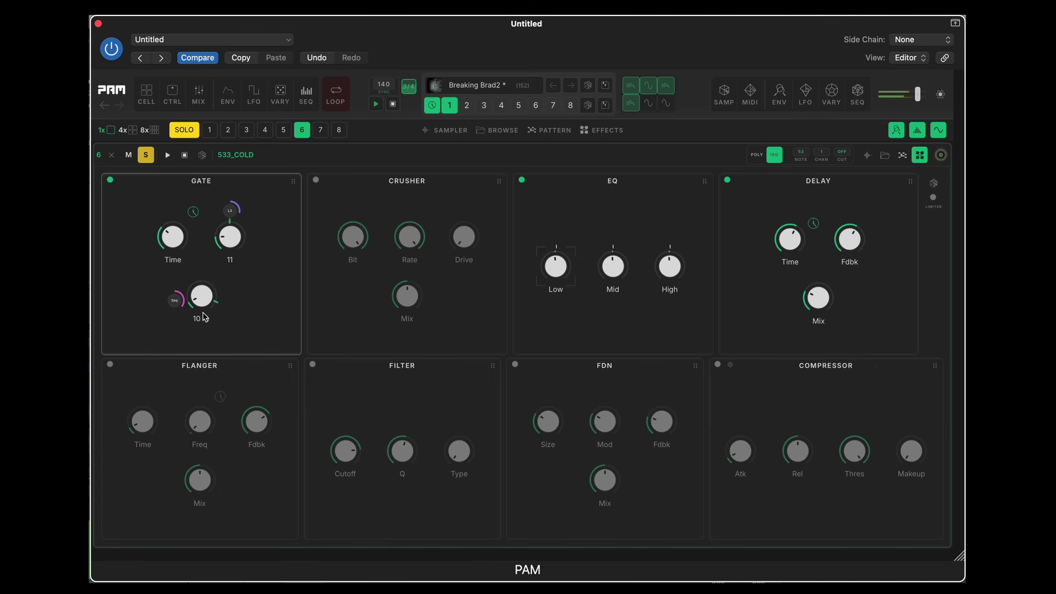
- Examine the sequencer modulation assigned to the Gate's Mix in cell 6 and close its modulation settings
{"action": "mouse_move", "coordinate": [175, 239]}
{"action": "mouse_move", "coordinate": [203, 289]}
{"action": "left_click", "coordinate": [175, 301]}
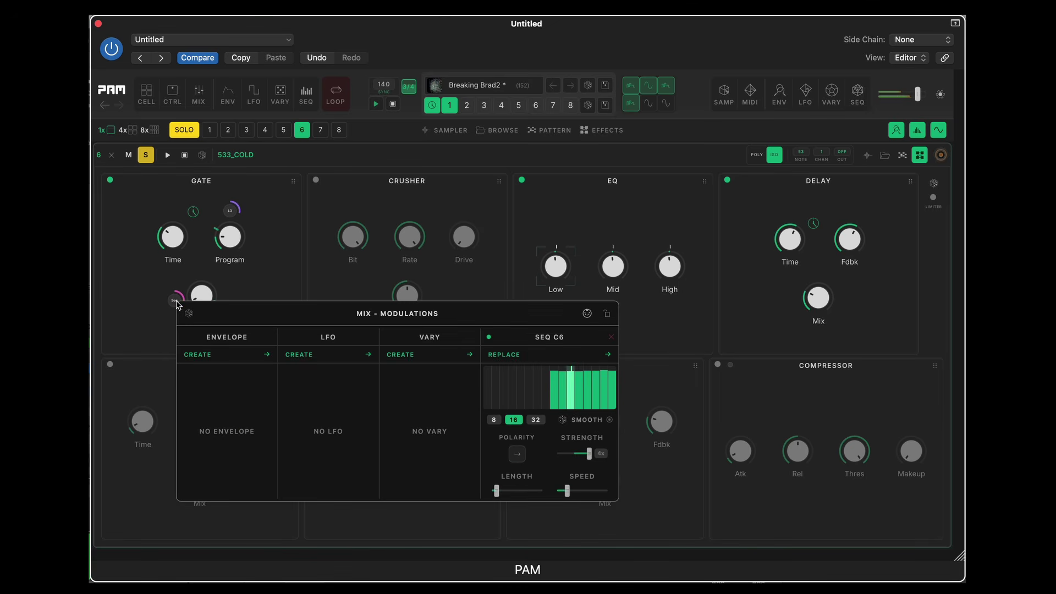
{"action": "left_click", "coordinate": [145, 327]}
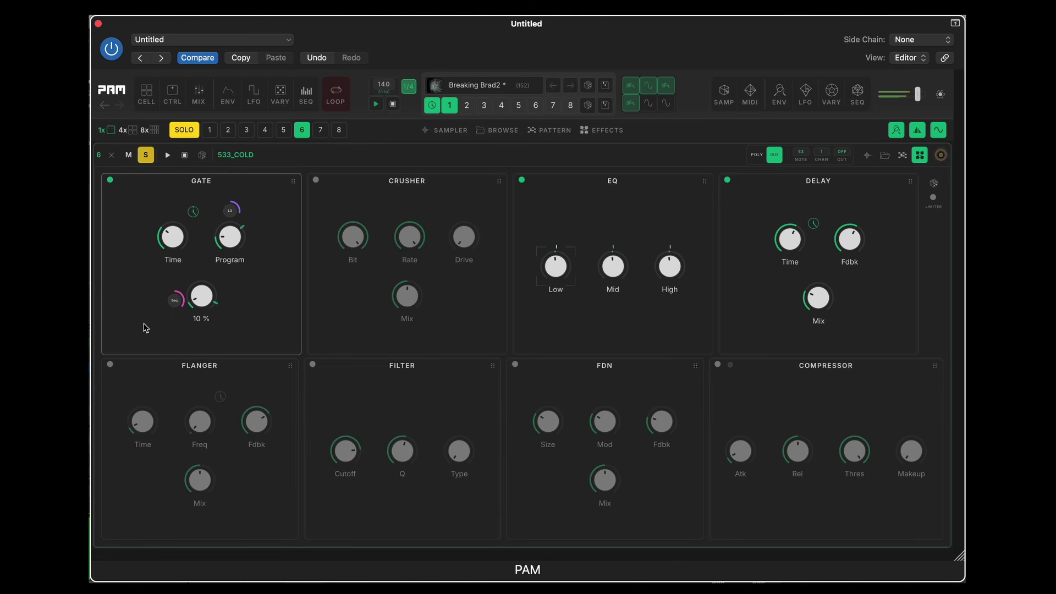
{"action": "left_click", "coordinate": [175, 300]}
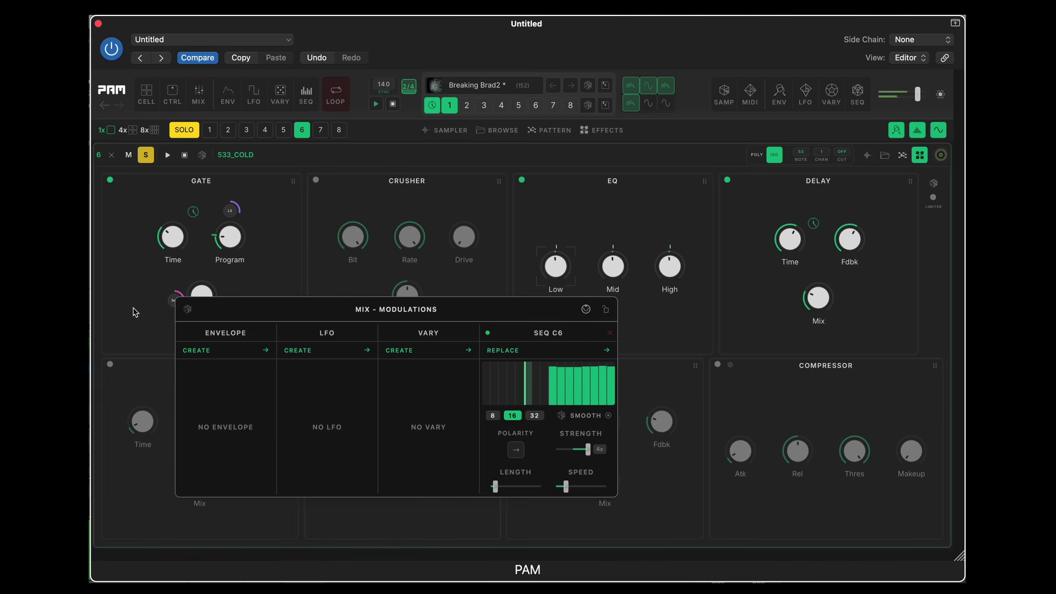
{"action": "left_click", "coordinate": [172, 304]}
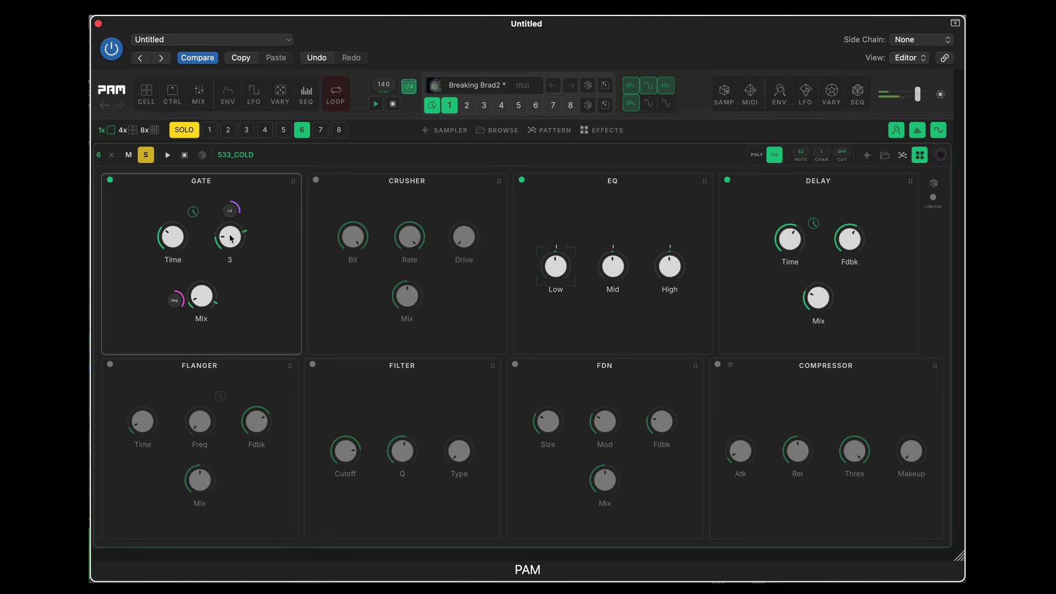
- Examine the LFO 3 modulation on the Gate's Program and the rate settings of LFO 3 itself
{"action": "left_click", "coordinate": [230, 211]}
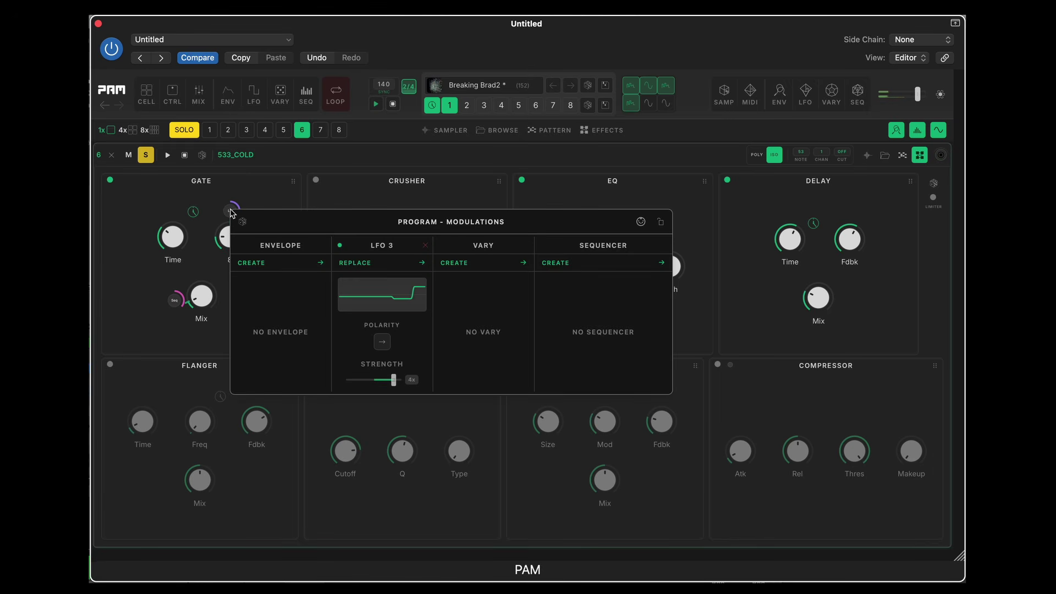
{"action": "left_click", "coordinate": [361, 262]}
{"action": "left_click", "coordinate": [360, 263]}
{"action": "left_click", "coordinate": [379, 263]}
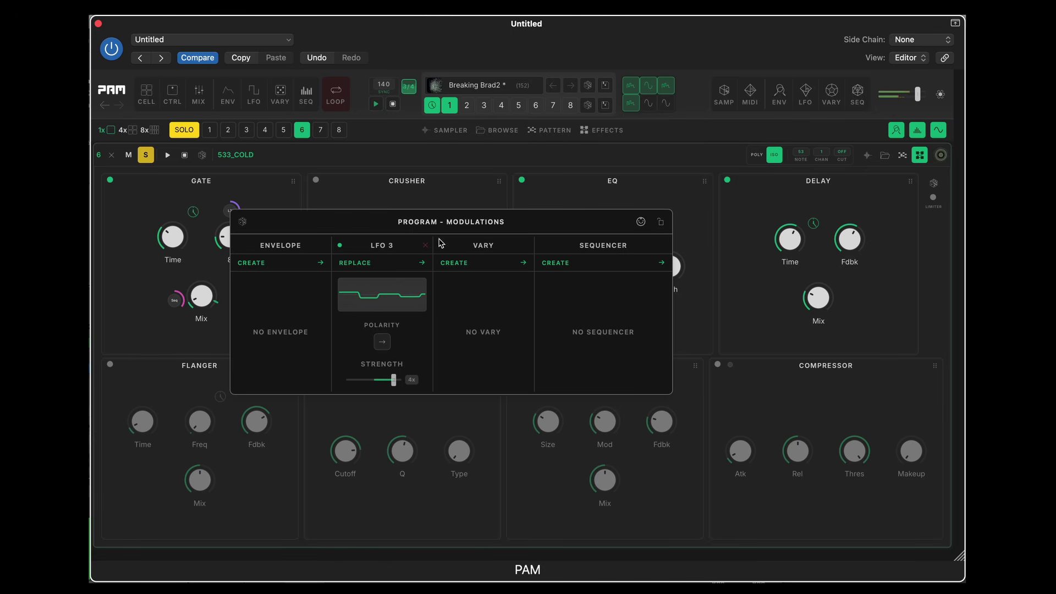
{"action": "left_click", "coordinate": [691, 81]}
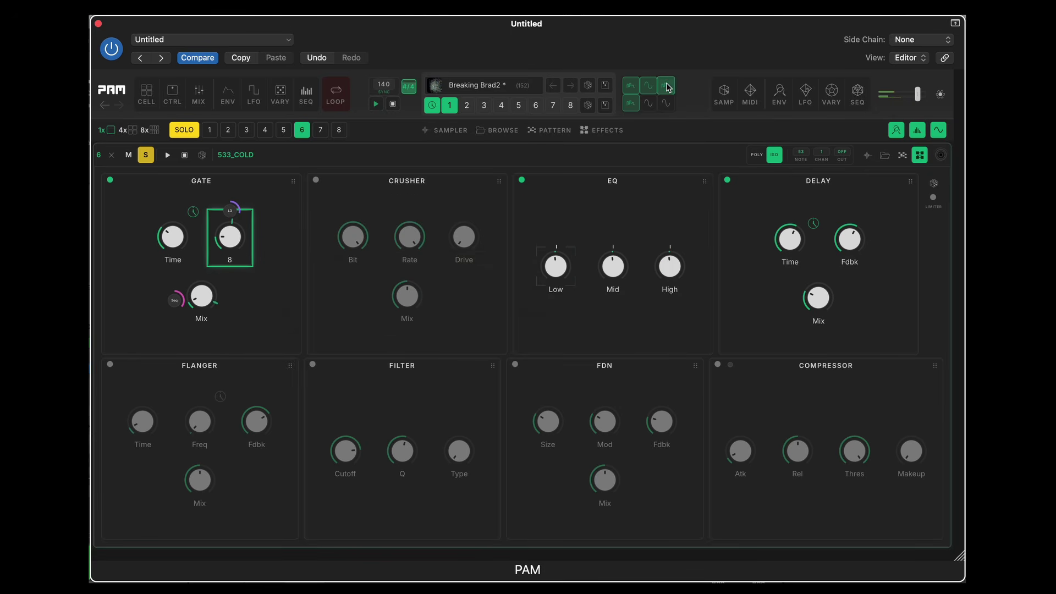
{"action": "left_click", "coordinate": [667, 87]}
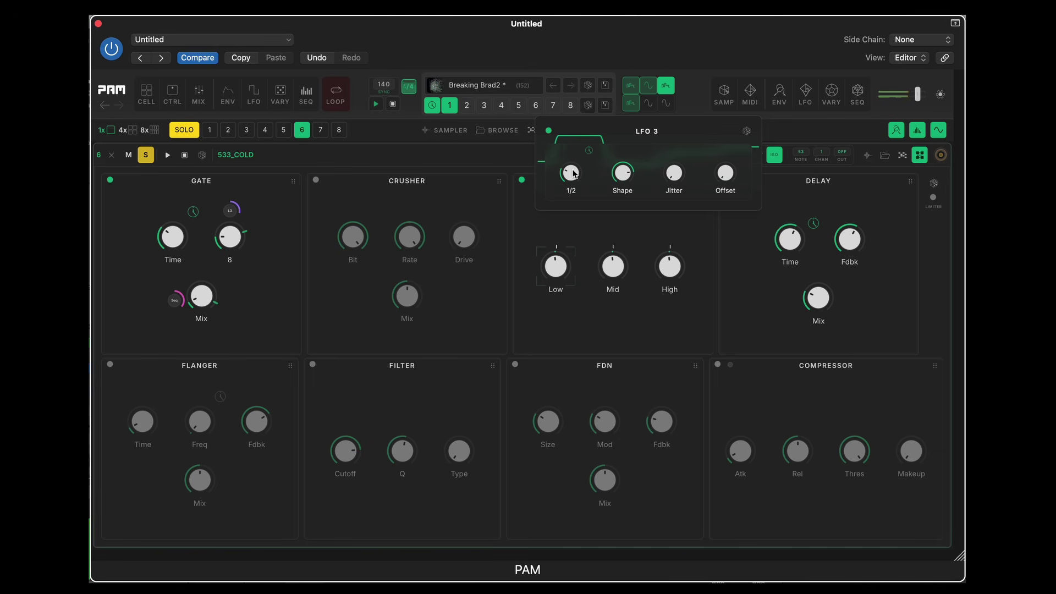
{"action": "left_click", "coordinate": [438, 160]}
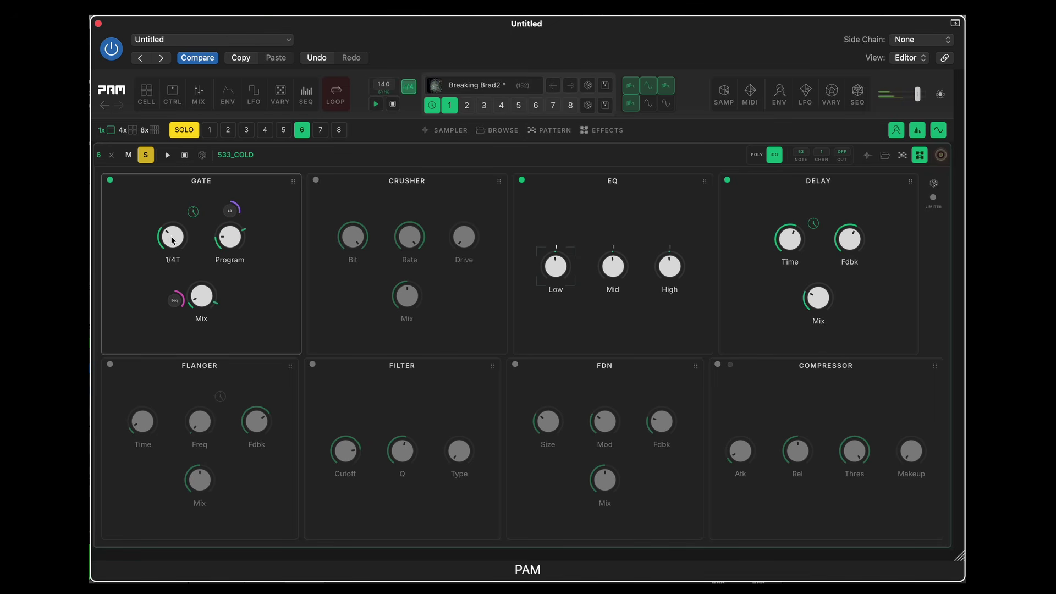
- Try the Gate's Time at several synced divisions and at free millisecond values around 95 ms, ending with tempo sync back on
{"action": "left_click_drag", "start_coordinate": [188, 230], "coordinate": [176, 258]}
{"action": "mouse_move", "coordinate": [176, 249]}
{"action": "left_click_drag", "start_coordinate": [174, 239], "coordinate": [172, 204]}
{"action": "mouse_move", "coordinate": [179, 241]}
{"action": "left_click", "coordinate": [179, 240]}
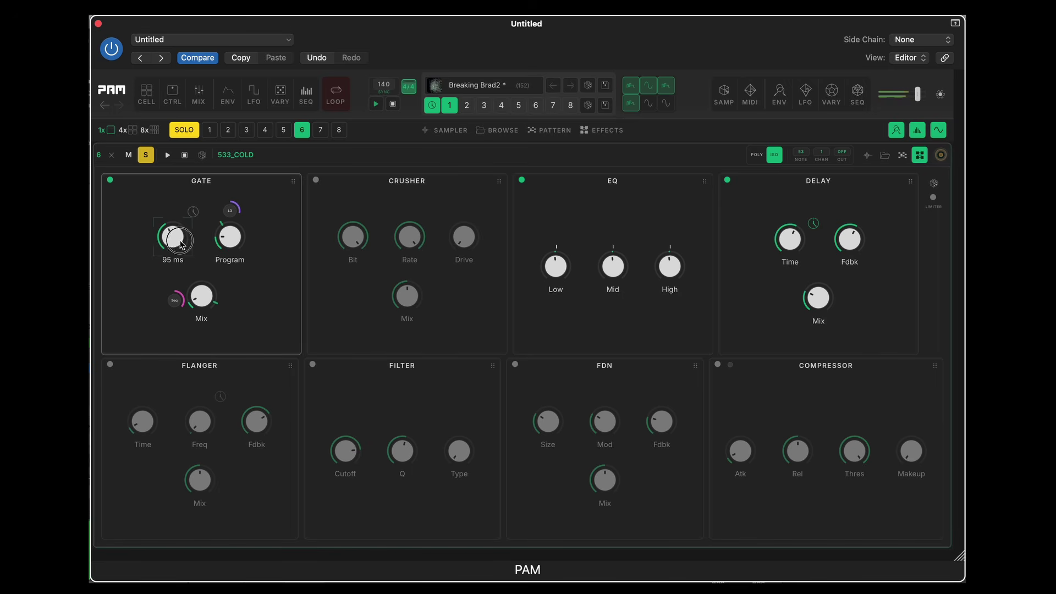
{"action": "mouse_move", "coordinate": [175, 241]}
{"action": "left_mouse_down"}
{"action": "mouse_move", "coordinate": [180, 261]}
{"action": "mouse_move", "coordinate": [177, 250]}
{"action": "left_mouse_up"}
{"action": "left_click", "coordinate": [177, 240]}
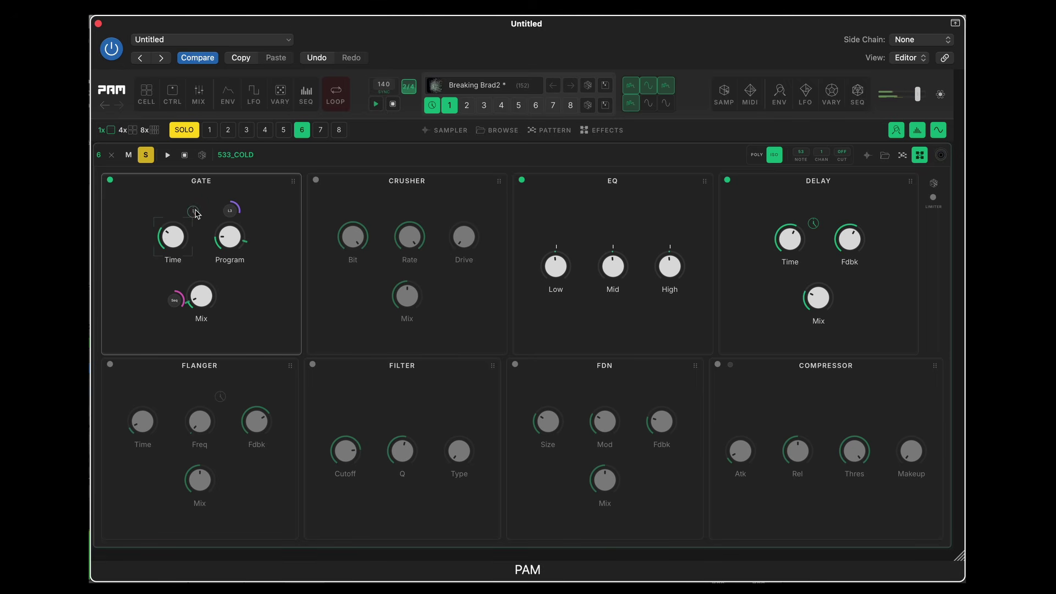
{"action": "left_click_drag", "start_coordinate": [176, 236], "coordinate": [177, 235]}
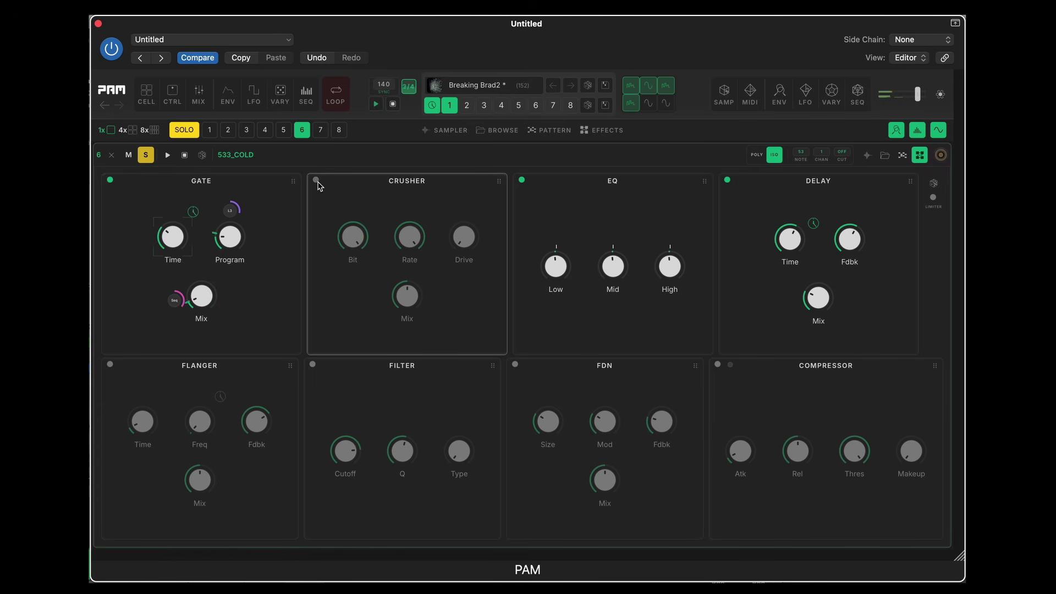
- Turn on the Crusher, raise its Mix to maximum and lower its Bit and Rate
{"action": "left_click", "coordinate": [316, 181]}
{"action": "mouse_move", "coordinate": [465, 250]}
{"action": "left_mouse_down"}
{"action": "mouse_move", "coordinate": [461, 184]}
{"action": "mouse_move", "coordinate": [456, 242]}
{"action": "left_mouse_up"}
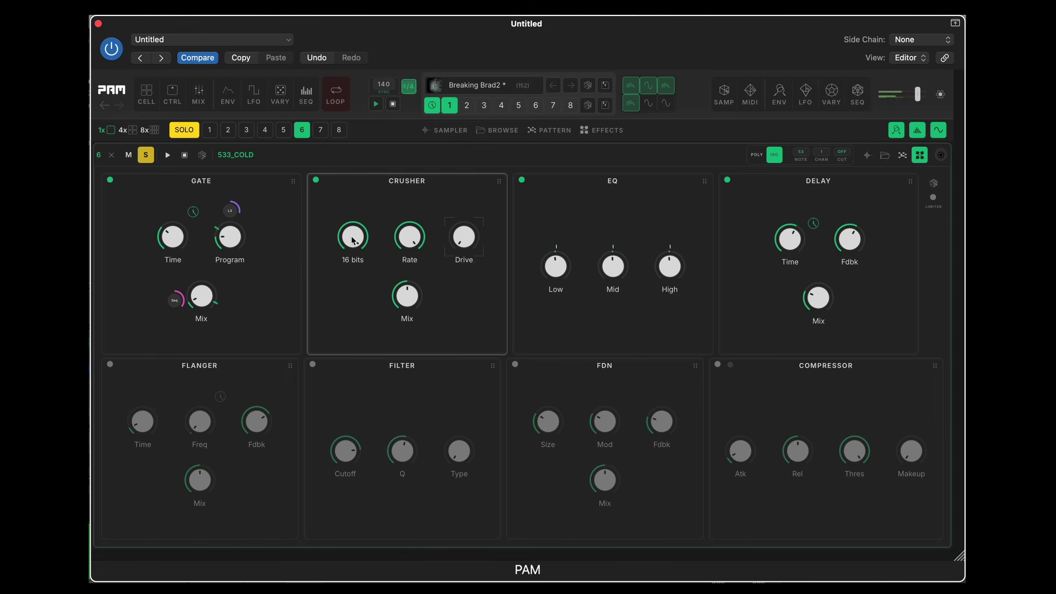
{"action": "left_click_drag", "start_coordinate": [353, 241], "coordinate": [407, 236]}
{"action": "left_click_drag", "start_coordinate": [407, 301], "coordinate": [405, 278]}
{"action": "left_click_drag", "start_coordinate": [354, 256], "coordinate": [362, 272]}
{"action": "left_click_drag", "start_coordinate": [410, 243], "coordinate": [410, 233]}
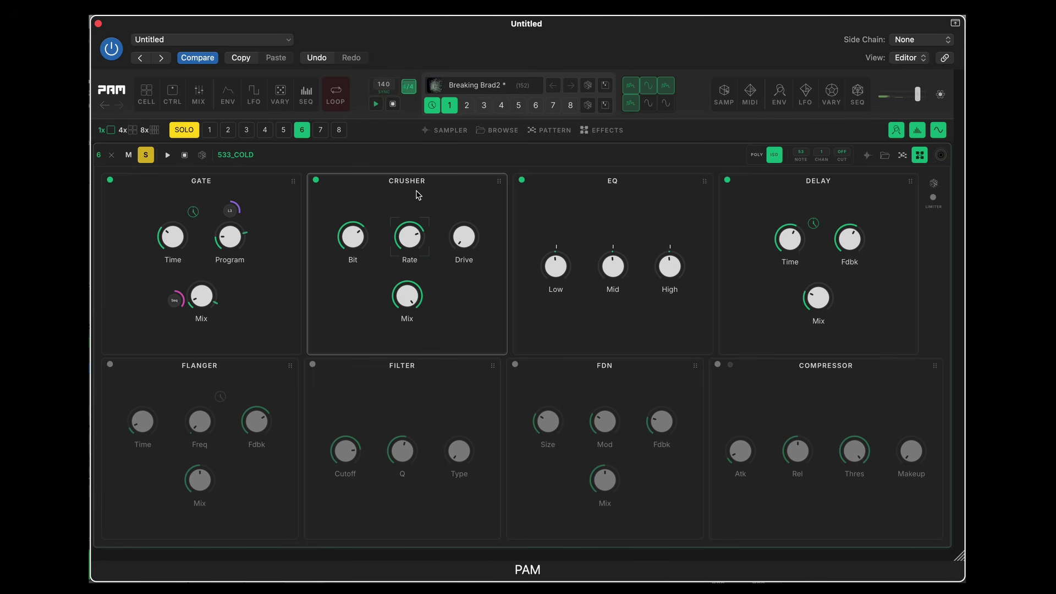
- Move the Crusher ahead of the Gate, try its Rate in that position and switch the Crusher off
{"action": "left_click_drag", "start_coordinate": [493, 182], "coordinate": [214, 191]}
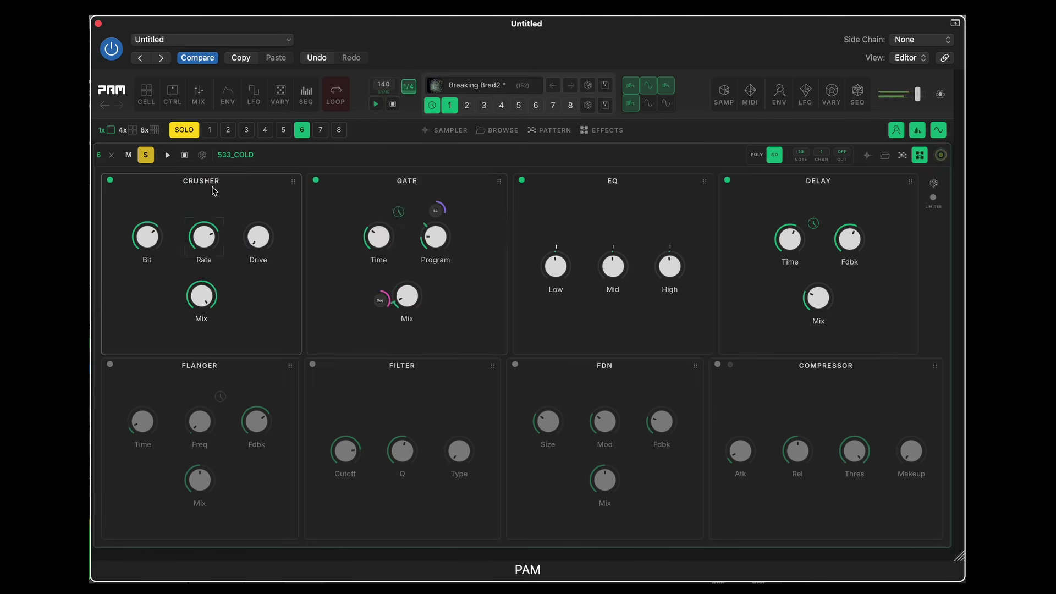
{"action": "mouse_move", "coordinate": [204, 246]}
{"action": "left_mouse_down"}
{"action": "mouse_move", "coordinate": [202, 219]}
{"action": "mouse_move", "coordinate": [211, 247]}
{"action": "left_mouse_up"}
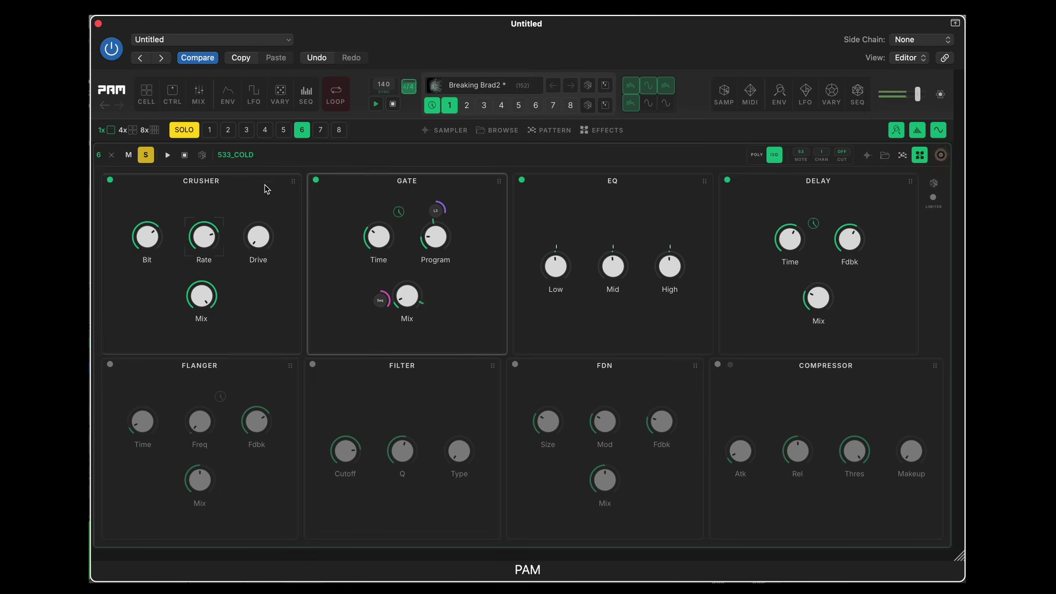
{"action": "left_click", "coordinate": [112, 182]}
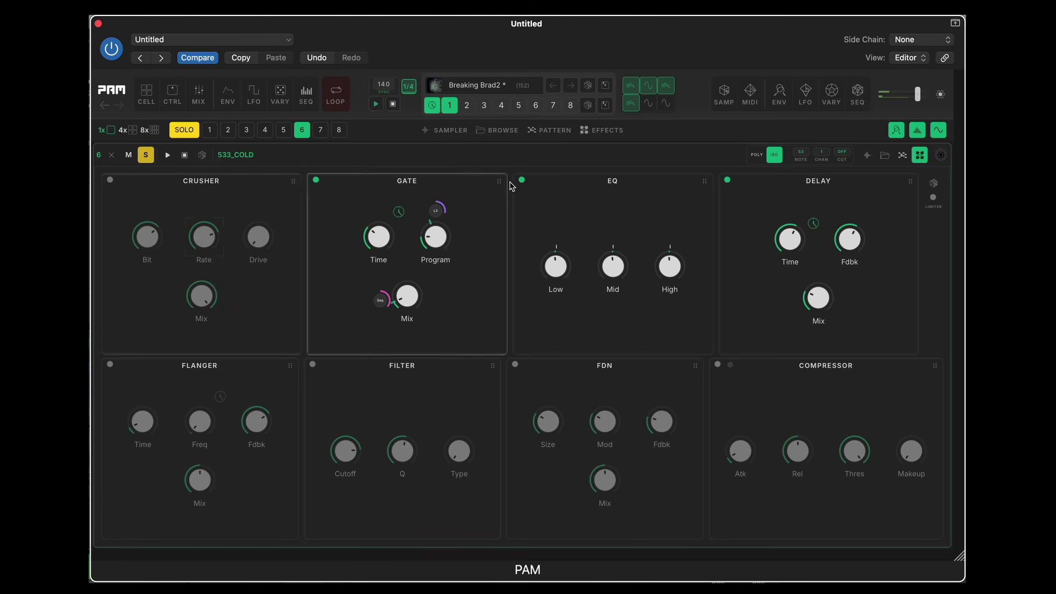
- Try the EQ's High at 8.7 dB and Low at about -3 dB, reset both bands and switch the EQ off
{"action": "mouse_move", "coordinate": [670, 263]}
{"action": "scroll", "coordinate": [670, 262], "scroll_direction": "up", "scroll_amount": 3}
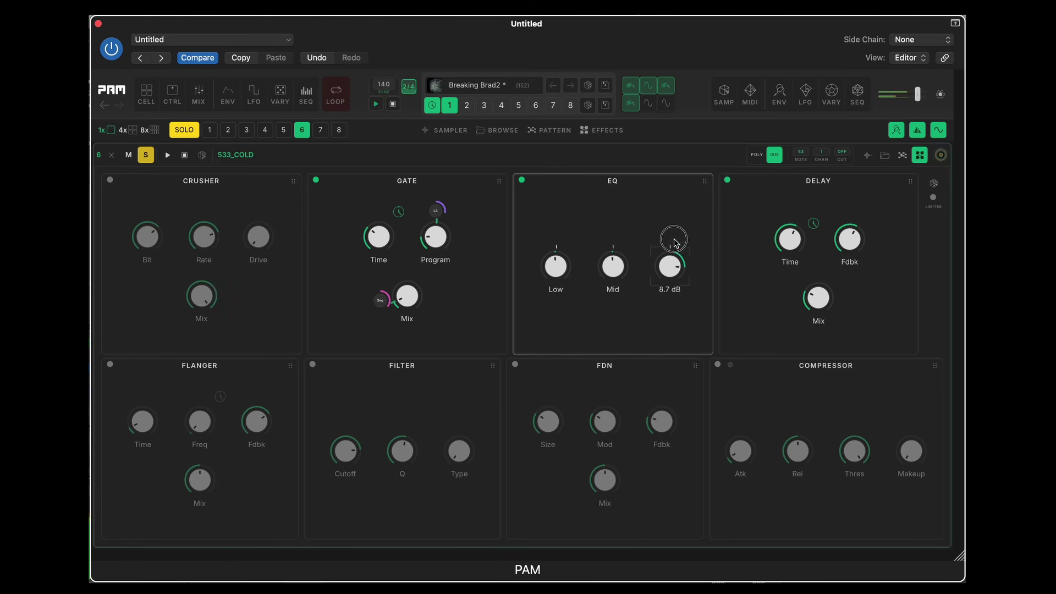
{"action": "scroll", "coordinate": [559, 263], "scroll_direction": "up", "scroll_amount": 2}
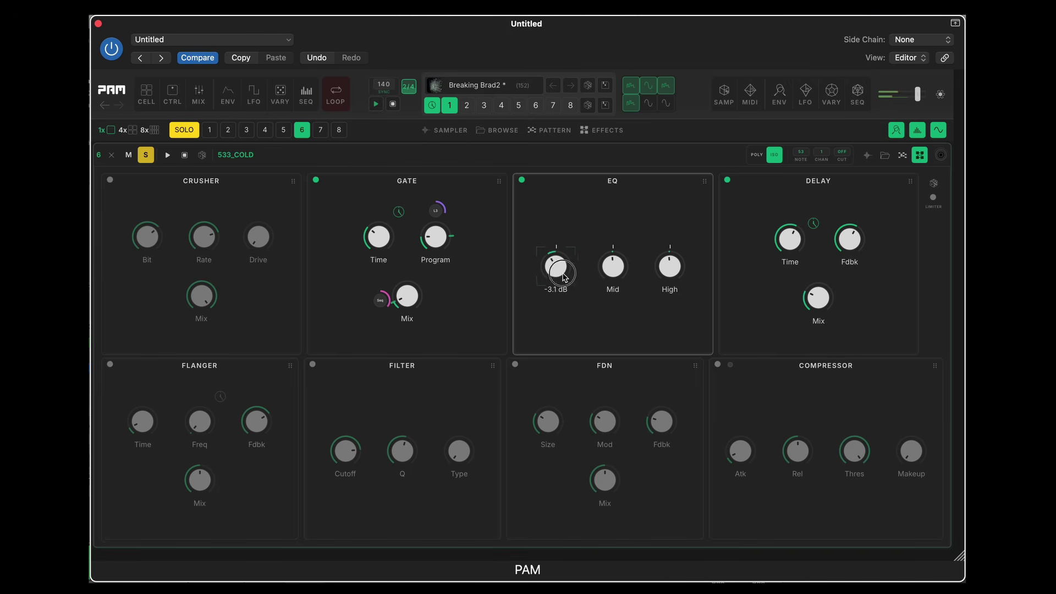
{"action": "scroll", "coordinate": [560, 263], "scroll_direction": "down", "scroll_amount": 2}
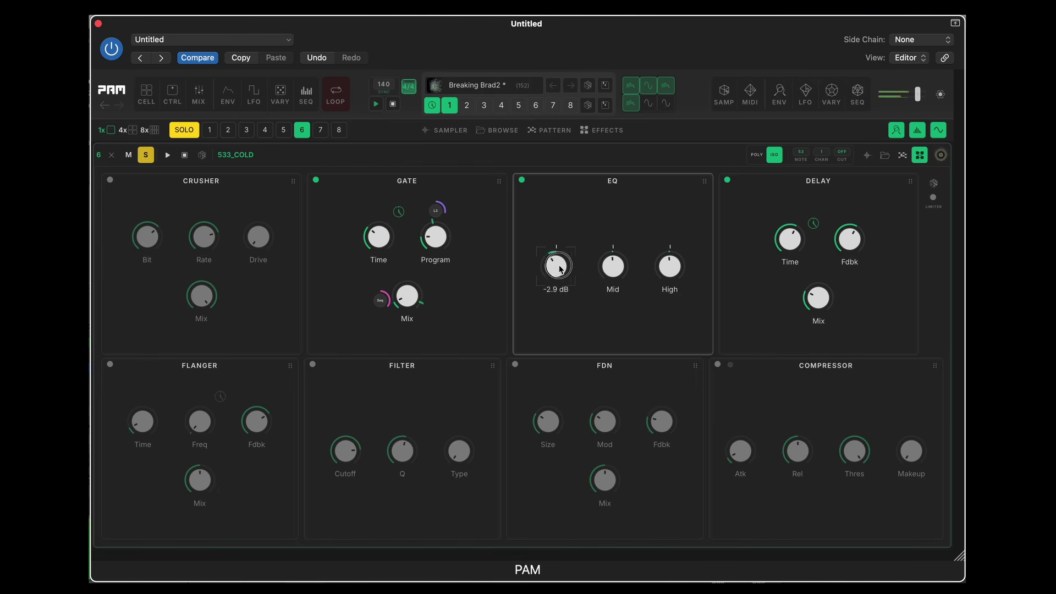
{"action": "left_click", "coordinate": [521, 180]}
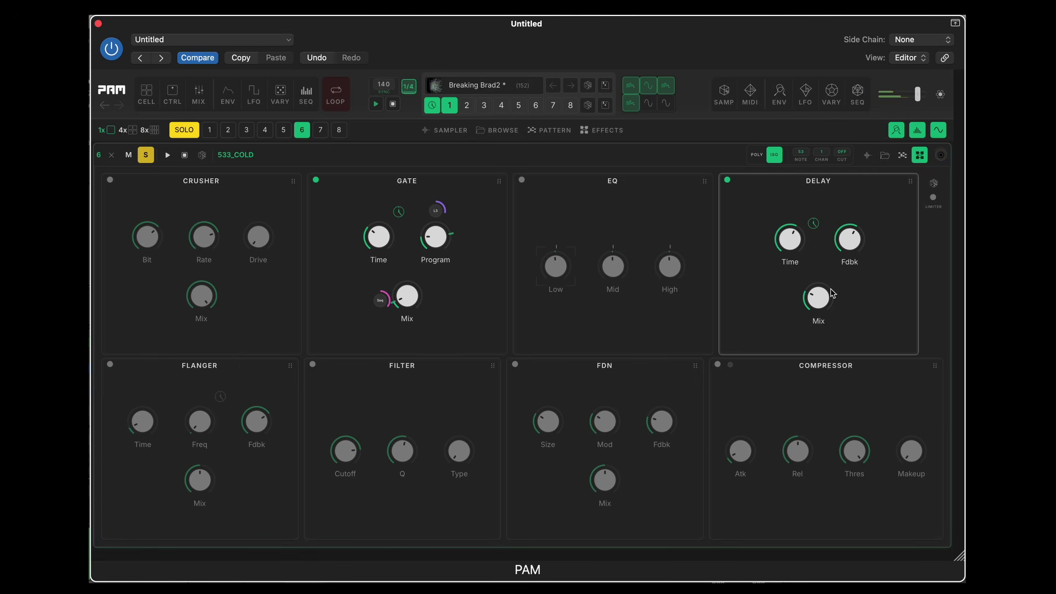
- Lower the Delay's Mix and adjust its feedback to about 60 %
{"action": "mouse_move", "coordinate": [790, 240]}
{"action": "left_click_drag", "start_coordinate": [823, 288], "coordinate": [815, 295]}
{"action": "mouse_move", "coordinate": [853, 243]}
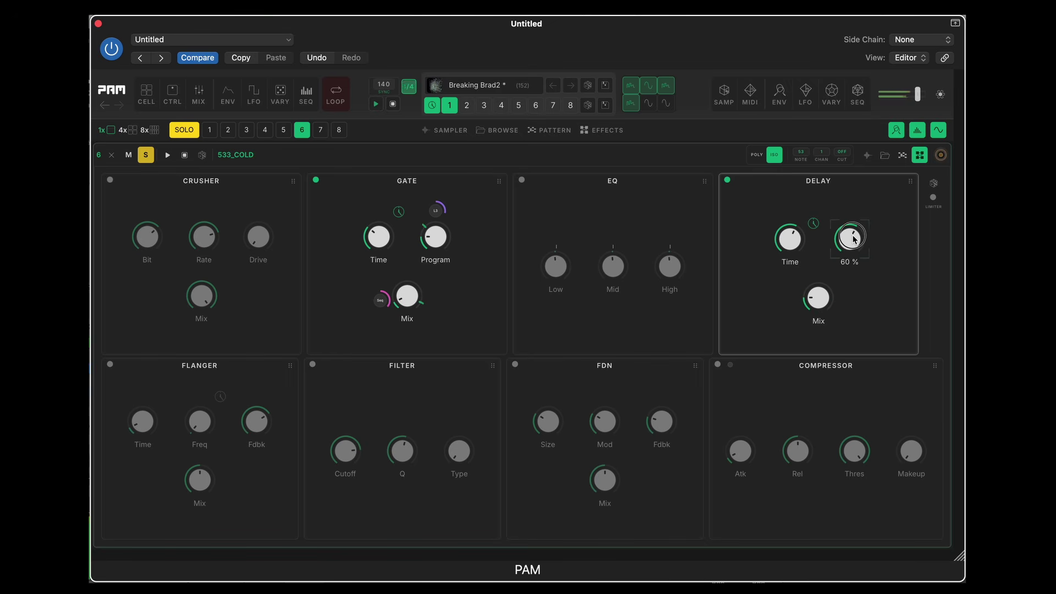
{"action": "left_click_drag", "start_coordinate": [853, 238], "coordinate": [853, 237]}
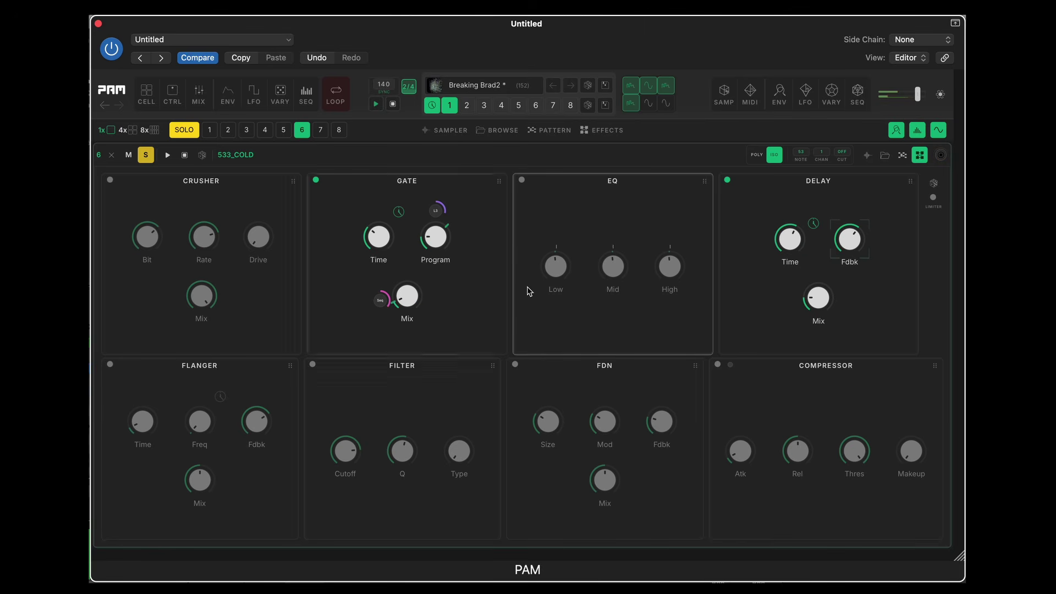
- Turn on the Flanger, set its Time to 0.46 ms and raise its Freq, Fdbk and Mix
{"action": "left_click", "coordinate": [110, 364]}
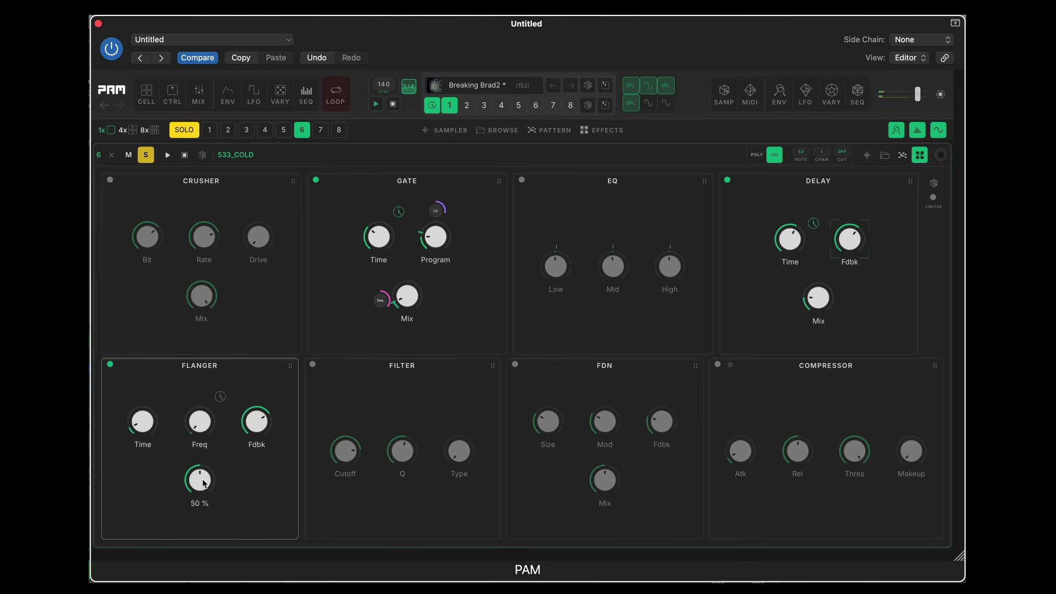
{"action": "left_click_drag", "start_coordinate": [204, 483], "coordinate": [199, 496]}
{"action": "left_click", "coordinate": [141, 428]}
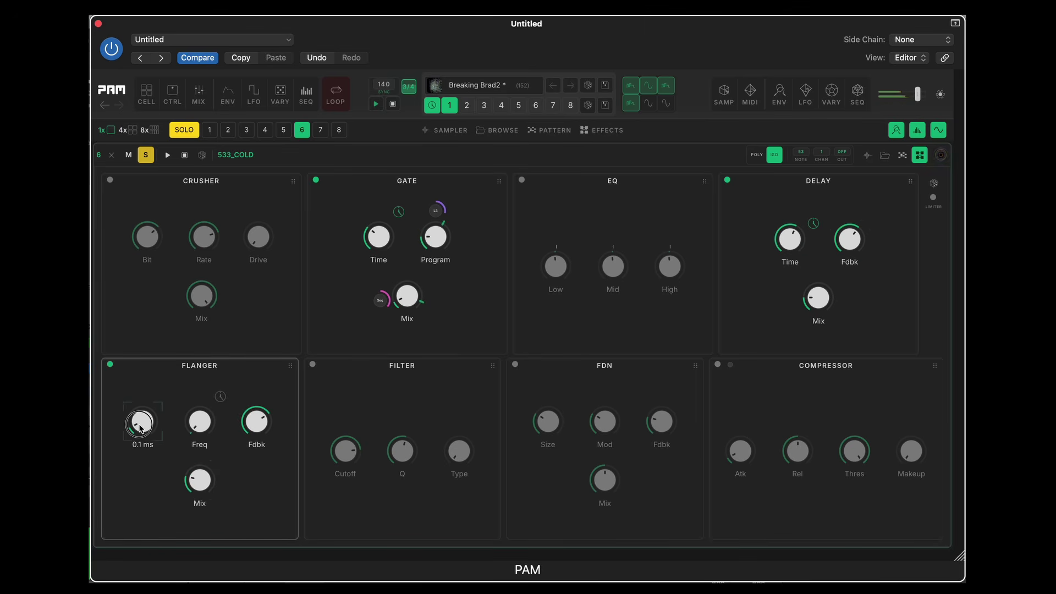
{"action": "left_click_drag", "start_coordinate": [140, 428], "coordinate": [139, 391]}
{"action": "left_click", "coordinate": [258, 408]}
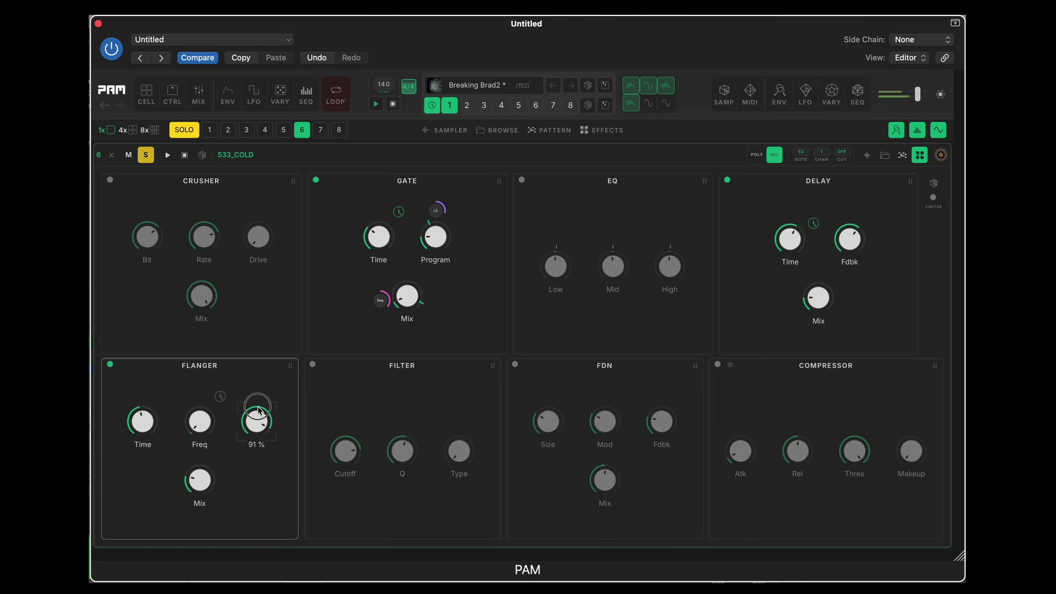
{"action": "left_click_drag", "start_coordinate": [199, 421], "coordinate": [250, 413]}
{"action": "mouse_move", "coordinate": [199, 482]}
{"action": "left_mouse_down"}
{"action": "mouse_move", "coordinate": [198, 432]}
{"action": "mouse_move", "coordinate": [199, 483]}
{"action": "left_mouse_up"}
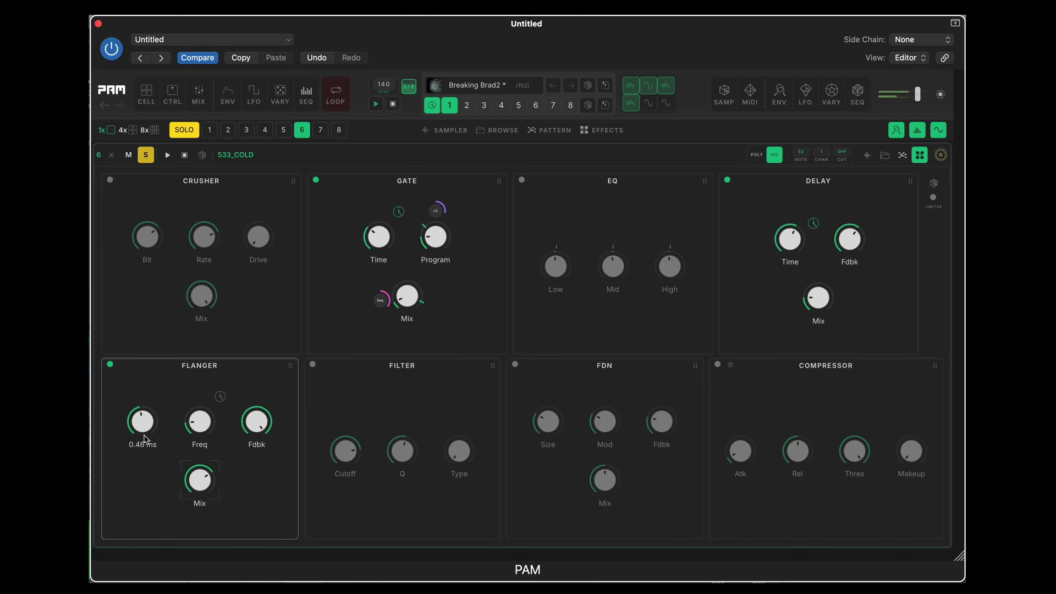
- Lower the Flanger's Time and try its Freq with tempo sync on before returning it to a low unsynced rate
{"action": "left_click_drag", "start_coordinate": [145, 427], "coordinate": [141, 446]}
{"action": "left_click_drag", "start_coordinate": [198, 428], "coordinate": [197, 424]}
{"action": "left_click_drag", "start_coordinate": [219, 397], "coordinate": [199, 358]}
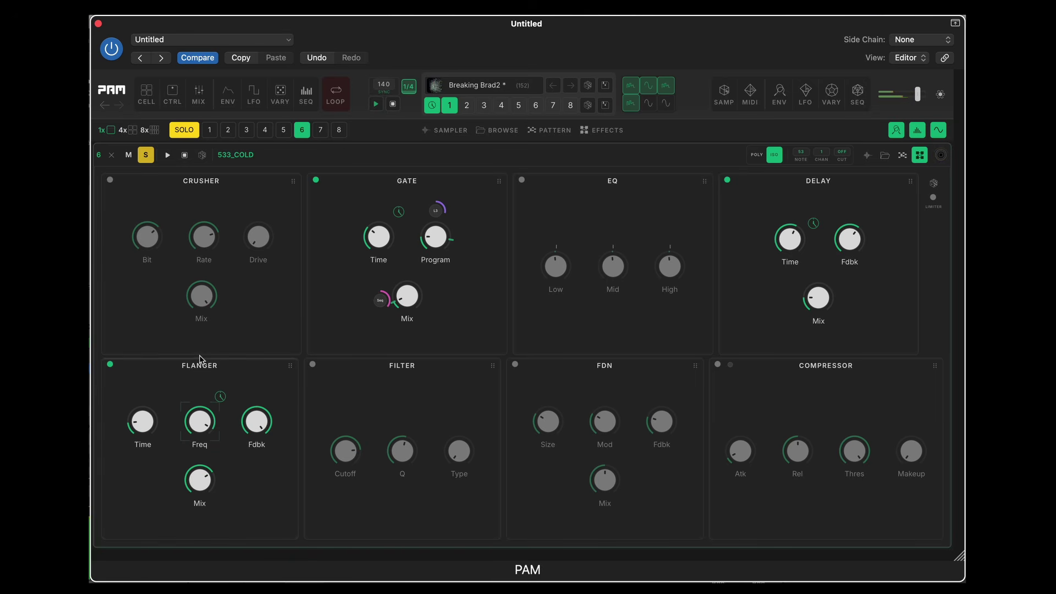
{"action": "left_click_drag", "start_coordinate": [143, 421], "coordinate": [196, 487]}
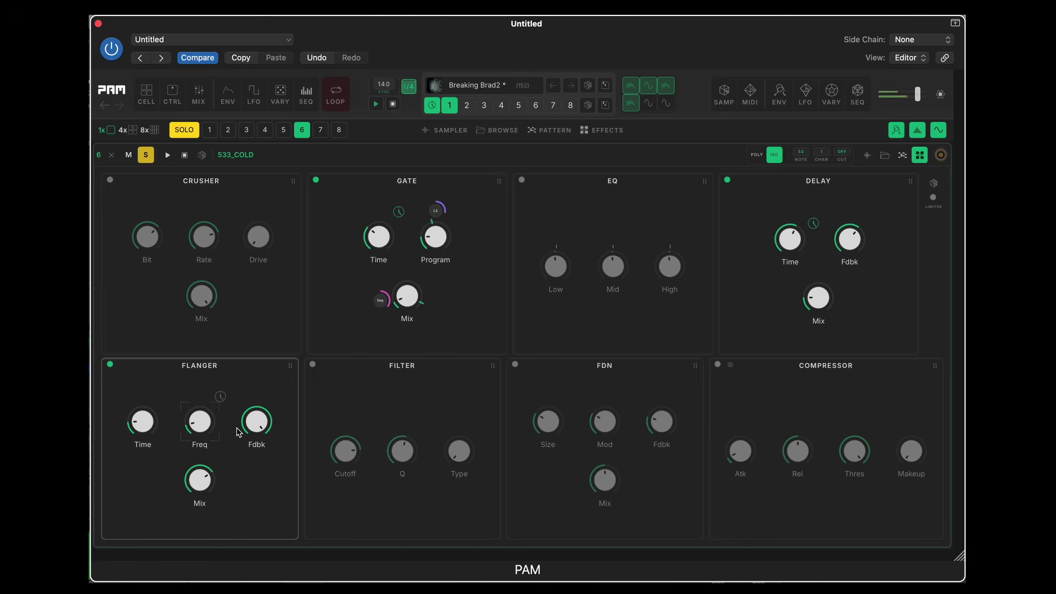
- Lower the Flanger's Time further and switch the Flanger off
{"action": "mouse_move", "coordinate": [150, 427]}
{"action": "left_mouse_down"}
{"action": "mouse_move", "coordinate": [142, 404]}
{"action": "mouse_move", "coordinate": [139, 440]}
{"action": "left_mouse_up"}
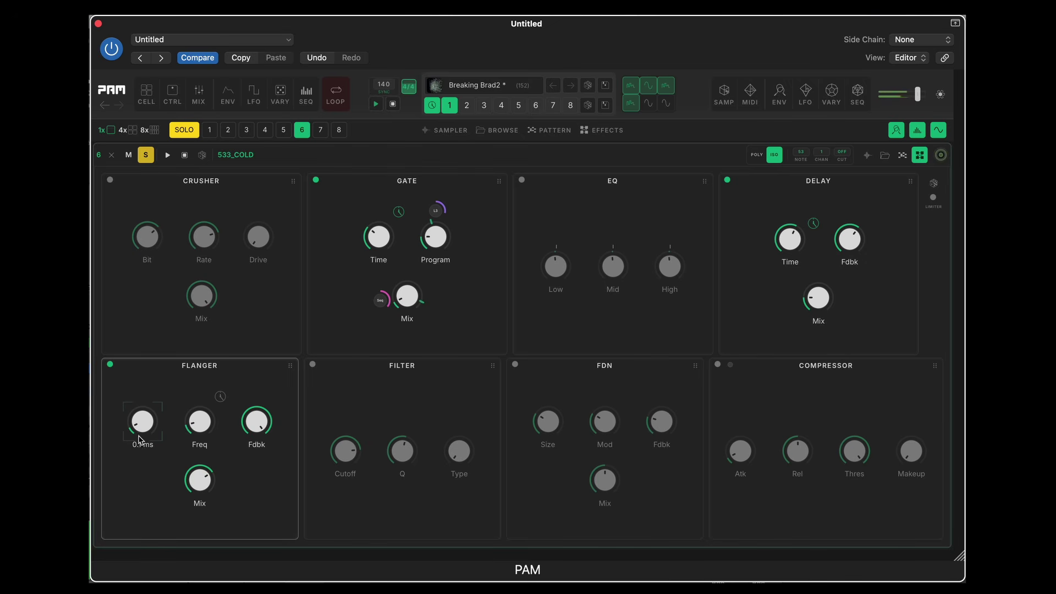
{"action": "left_click", "coordinate": [110, 365]}
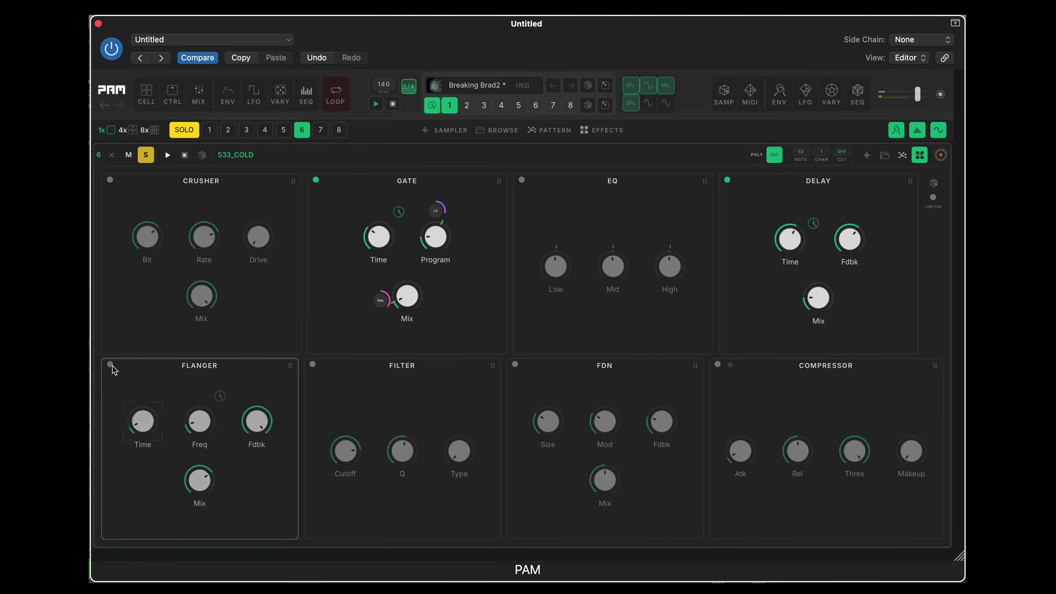
- Turn on the Filter, raise its Q to maximum and sweep its Cutoff down and back up to about 6518 Hz
{"action": "left_click", "coordinate": [313, 365]}
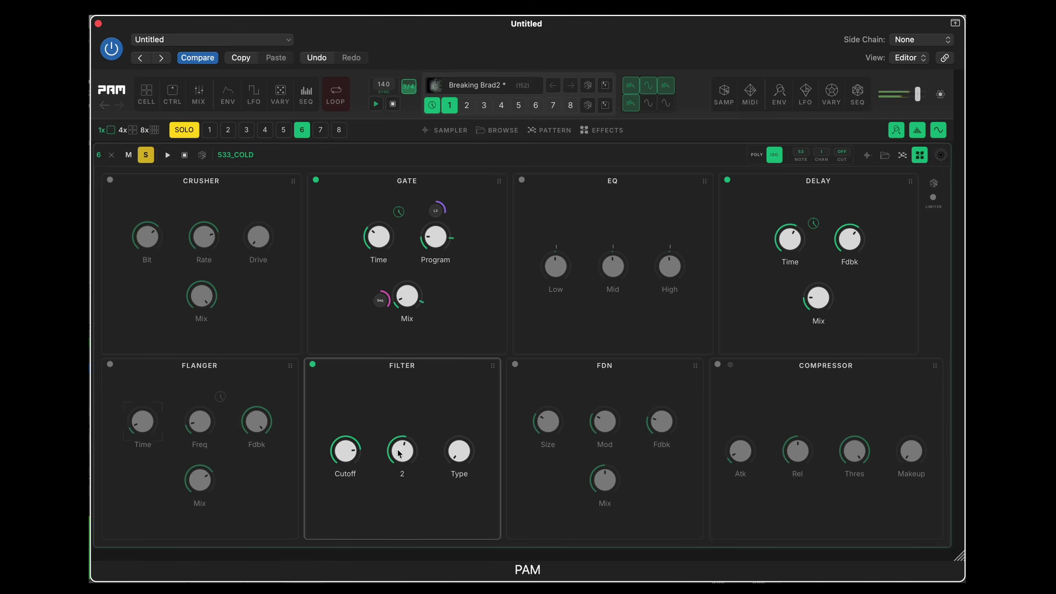
{"action": "left_click_drag", "start_coordinate": [346, 449], "coordinate": [344, 494]}
{"action": "left_click_drag", "start_coordinate": [402, 451], "coordinate": [402, 409]}
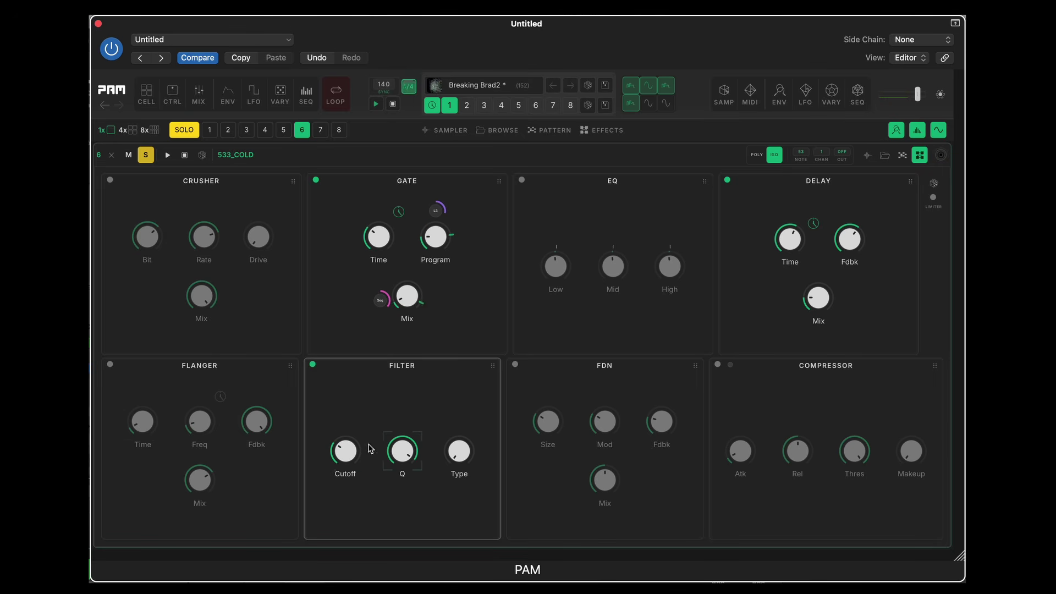
{"action": "left_click_drag", "start_coordinate": [345, 450], "coordinate": [342, 415]}
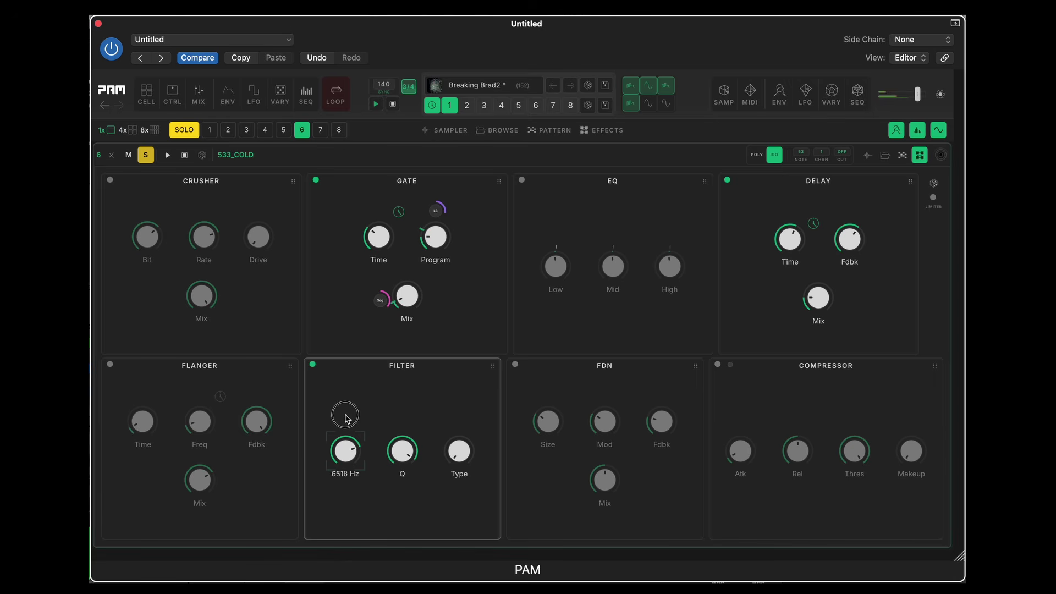
- Set the Filter's Type to maximum, lower its Q to about 0.13, set the Cutoff to about 2883 Hz and switch it off
{"action": "left_click_drag", "start_coordinate": [459, 456], "coordinate": [455, 405]}
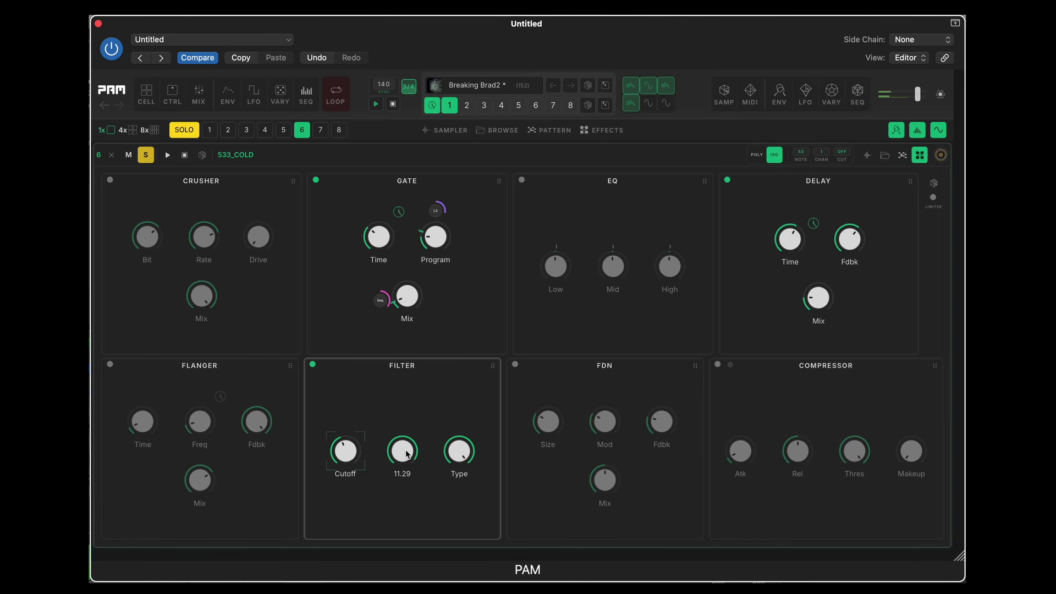
{"action": "left_click_drag", "start_coordinate": [415, 450], "coordinate": [391, 490]}
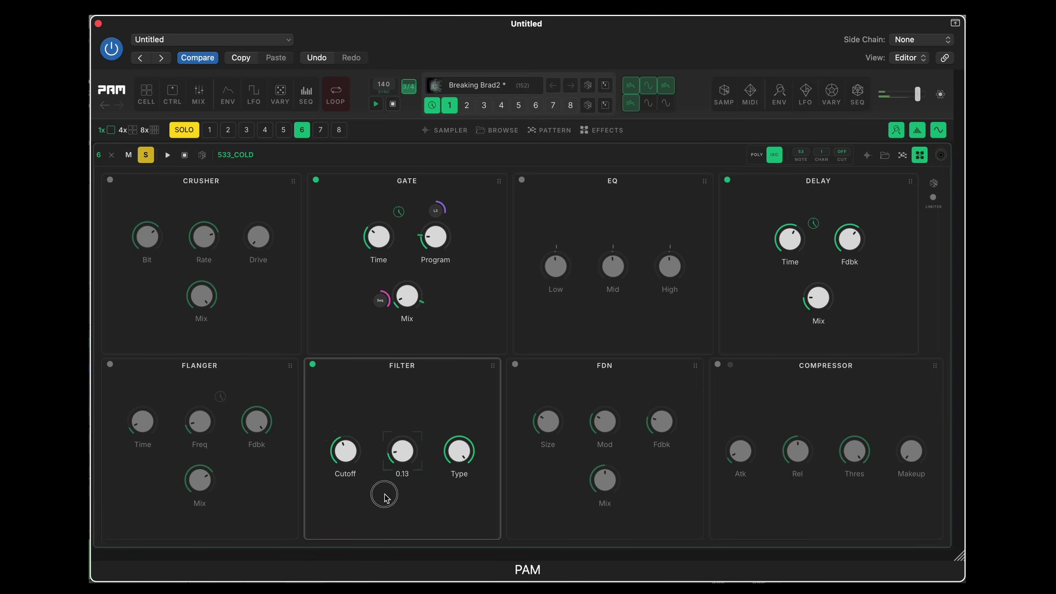
{"action": "left_click_drag", "start_coordinate": [356, 455], "coordinate": [340, 437]}
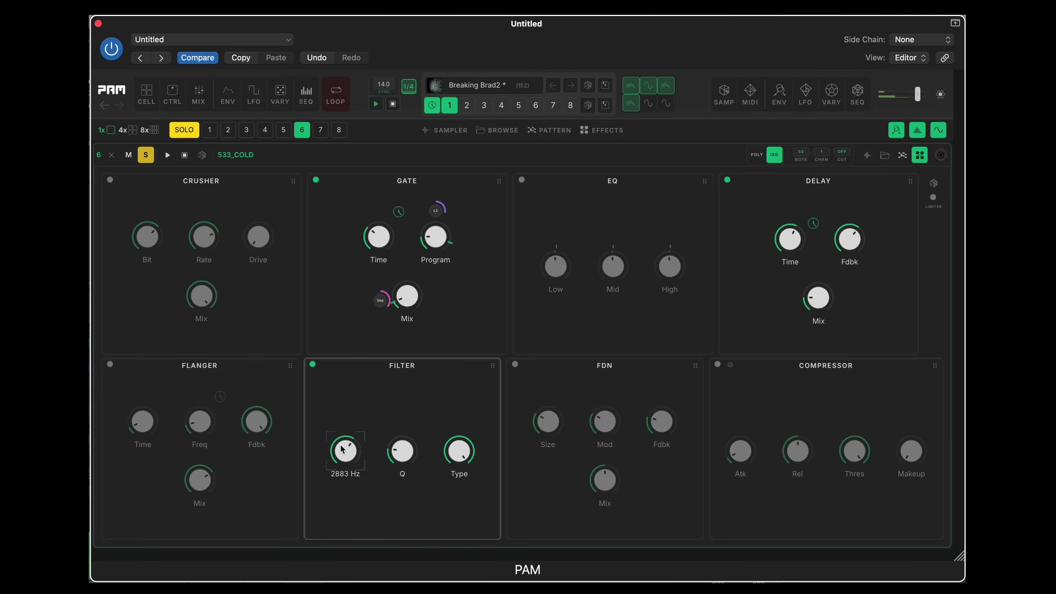
{"action": "left_click", "coordinate": [313, 365]}
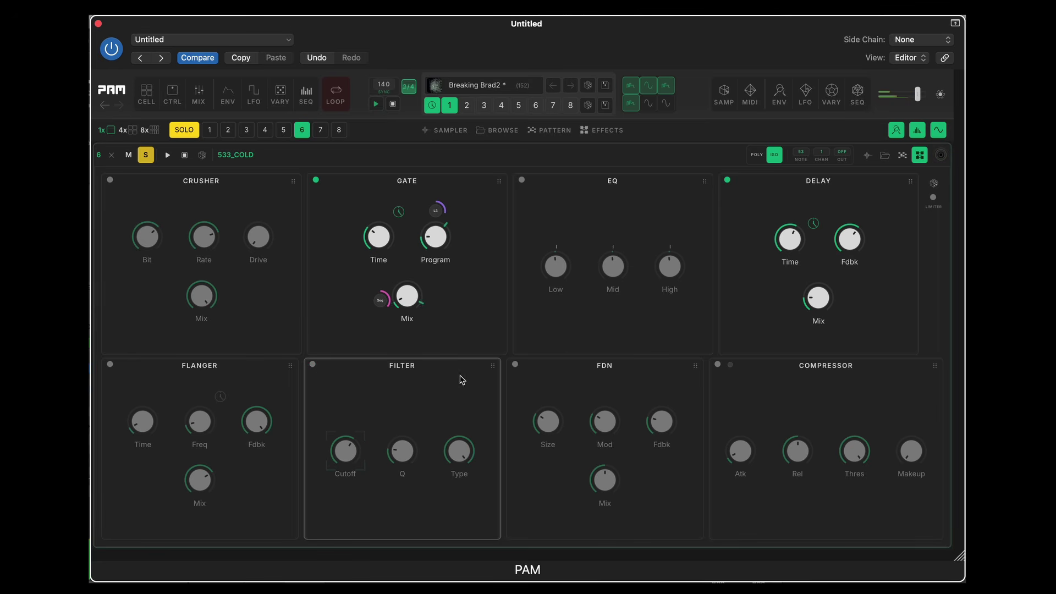
- Turn on the FDN, raise its Size, Fdbk and Mod, and lower its Mix before bringing it back up to about the middle
{"action": "left_click", "coordinate": [515, 365]}
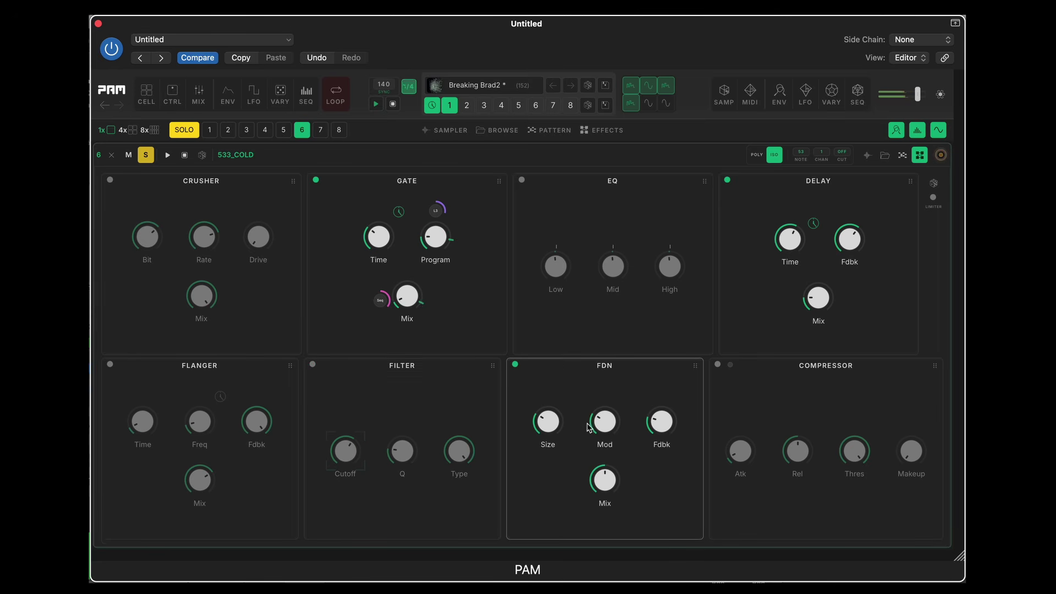
{"action": "left_click_drag", "start_coordinate": [608, 482], "coordinate": [603, 498]}
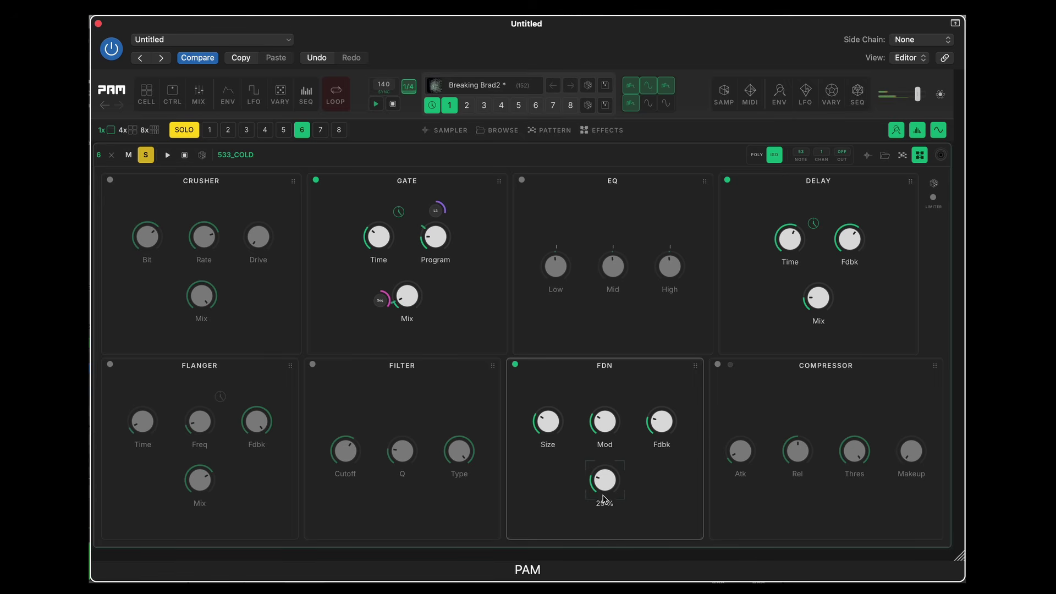
{"action": "left_click_drag", "start_coordinate": [547, 421], "coordinate": [555, 389]}
{"action": "left_click_drag", "start_coordinate": [660, 422], "coordinate": [655, 374]}
{"action": "left_click_drag", "start_coordinate": [615, 434], "coordinate": [601, 360]}
{"action": "left_click_drag", "start_coordinate": [611, 478], "coordinate": [604, 457]}
- Lower the FDN's Mod and Size to near their minimum
{"action": "mouse_move", "coordinate": [602, 428]}
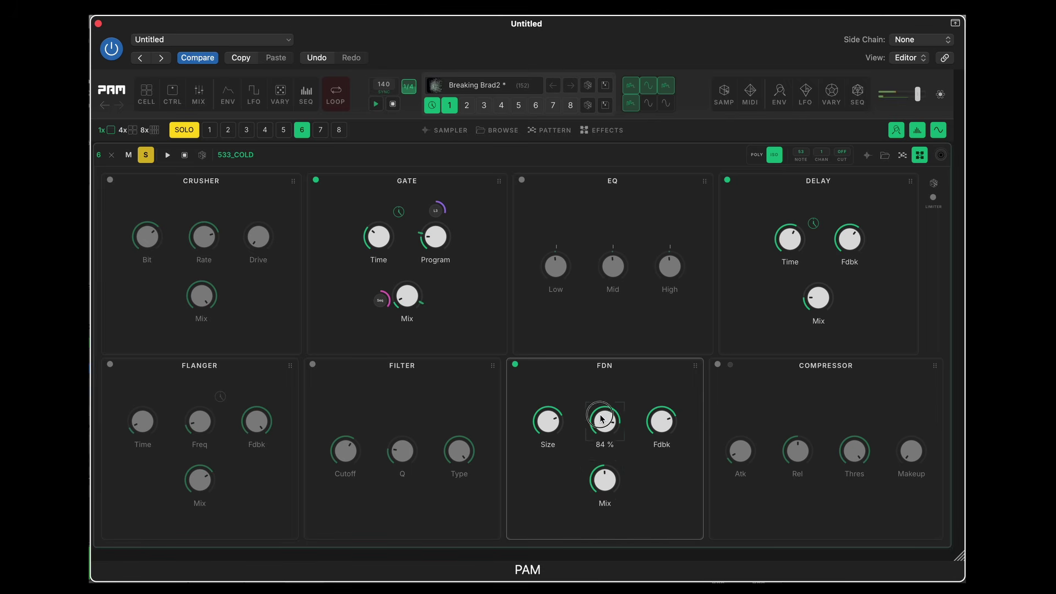
{"action": "left_click_drag", "start_coordinate": [601, 417], "coordinate": [599, 483]}
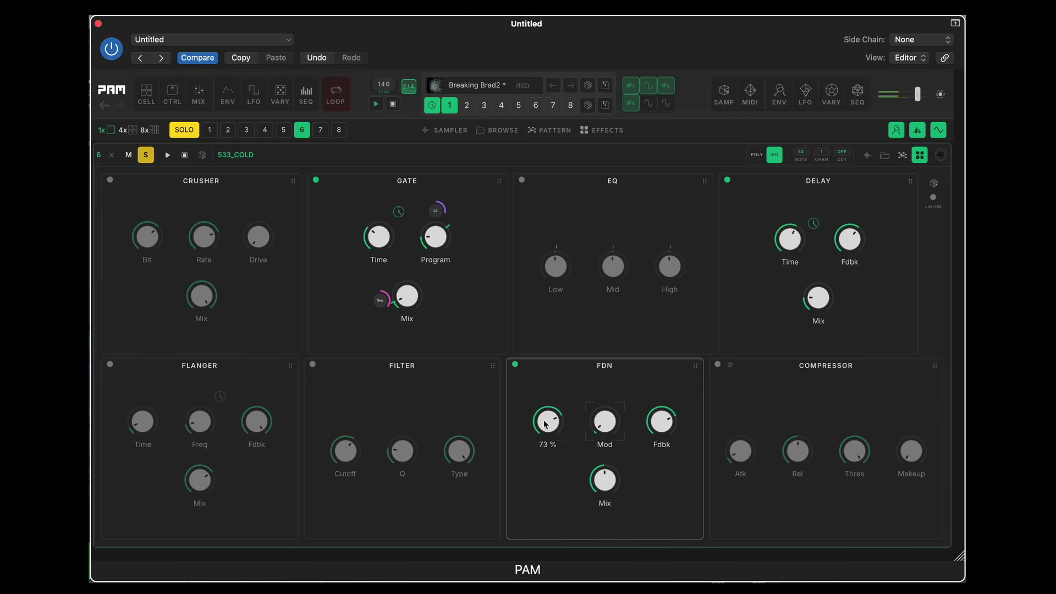
{"action": "mouse_move", "coordinate": [545, 423]}
{"action": "left_mouse_down"}
{"action": "mouse_move", "coordinate": [545, 471]}
{"action": "mouse_move", "coordinate": [546, 432]}
{"action": "left_mouse_up"}
- View the modulation options for the FDN's Size and close them without creating a modulator
{"action": "right_click", "coordinate": [550, 423]}
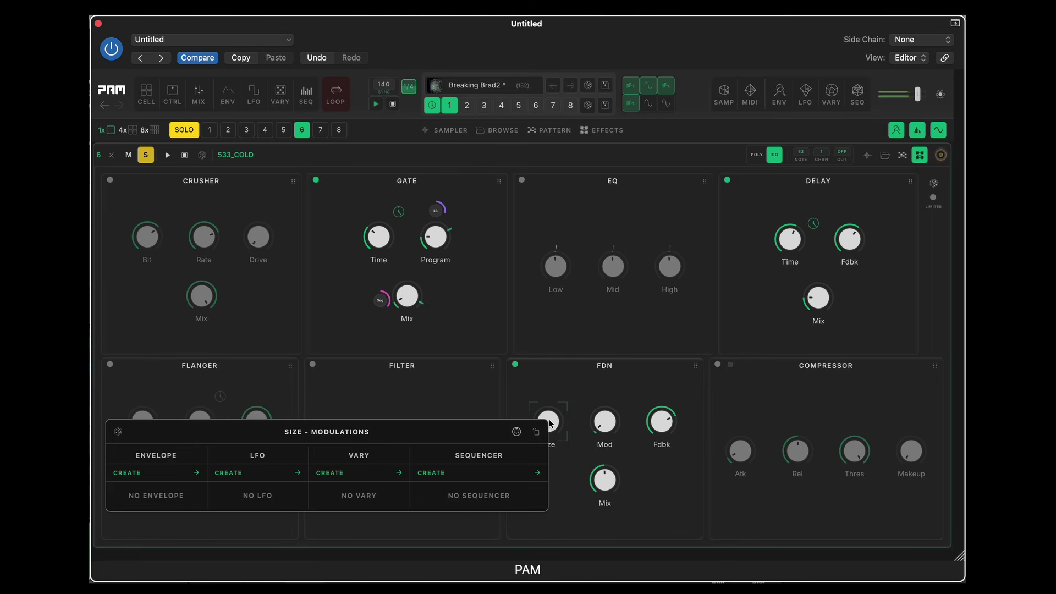
{"action": "left_click", "coordinate": [552, 385]}
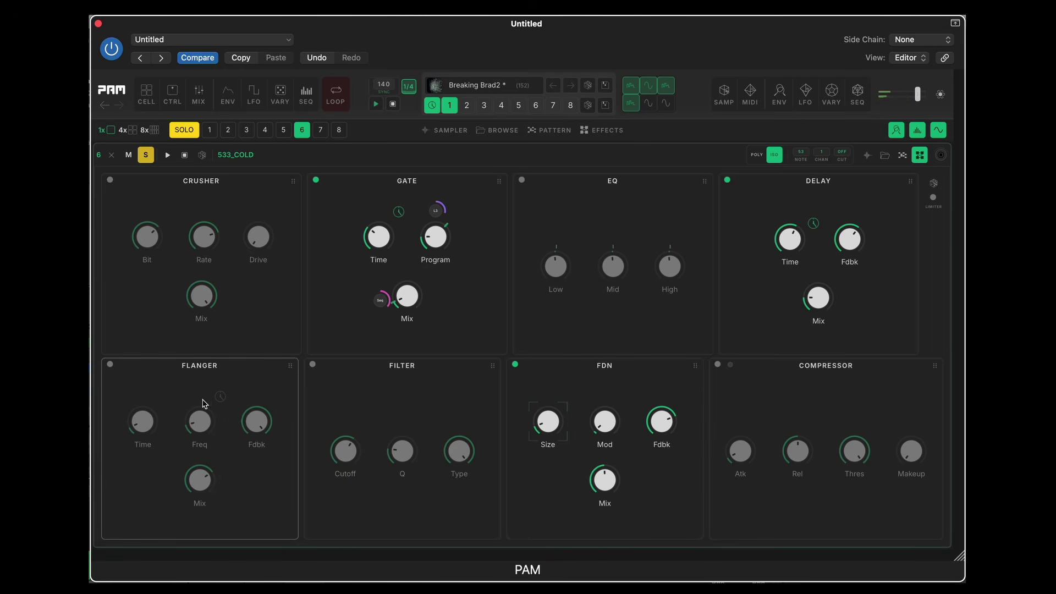
{"action": "right_click", "coordinate": [245, 424]}
{"action": "left_click", "coordinate": [552, 379]}
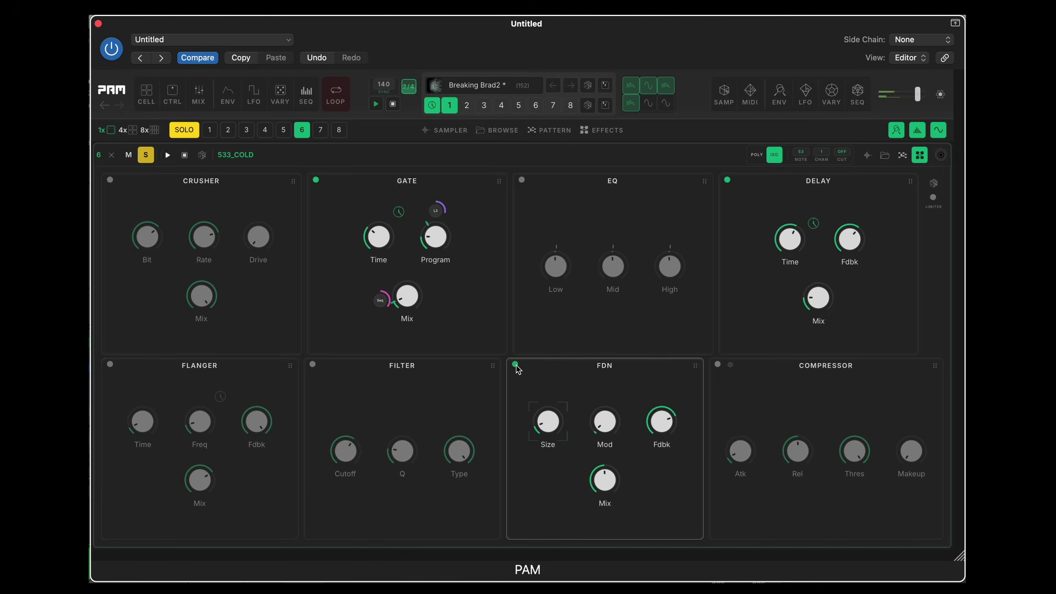
- Raise the FDN's Fdbk to maximum and its Mix to 86 %
{"action": "left_click_drag", "start_coordinate": [661, 422], "coordinate": [655, 388]}
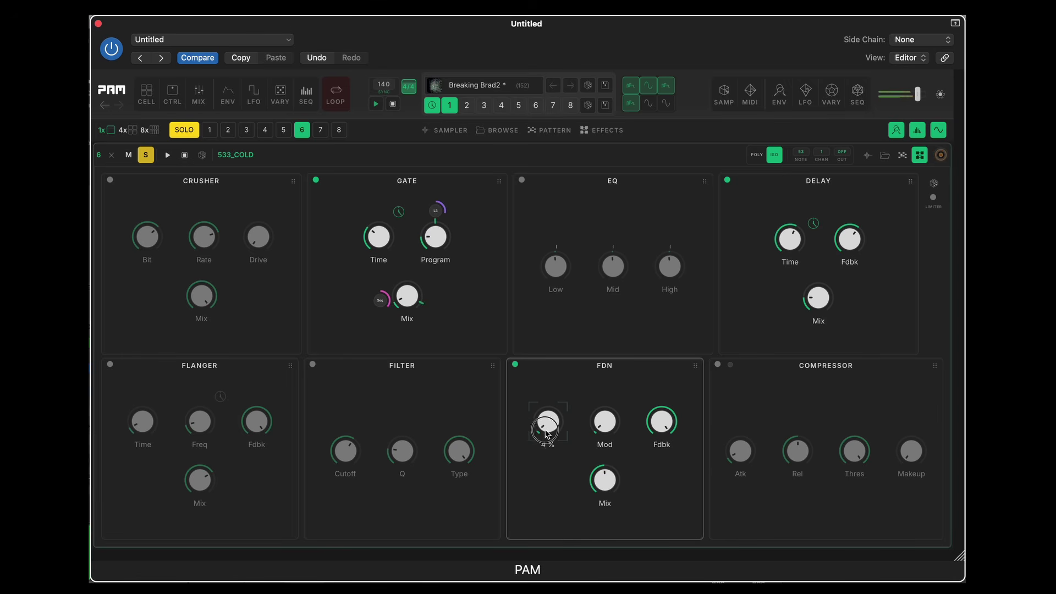
{"action": "left_click_drag", "start_coordinate": [588, 476], "coordinate": [600, 466]}
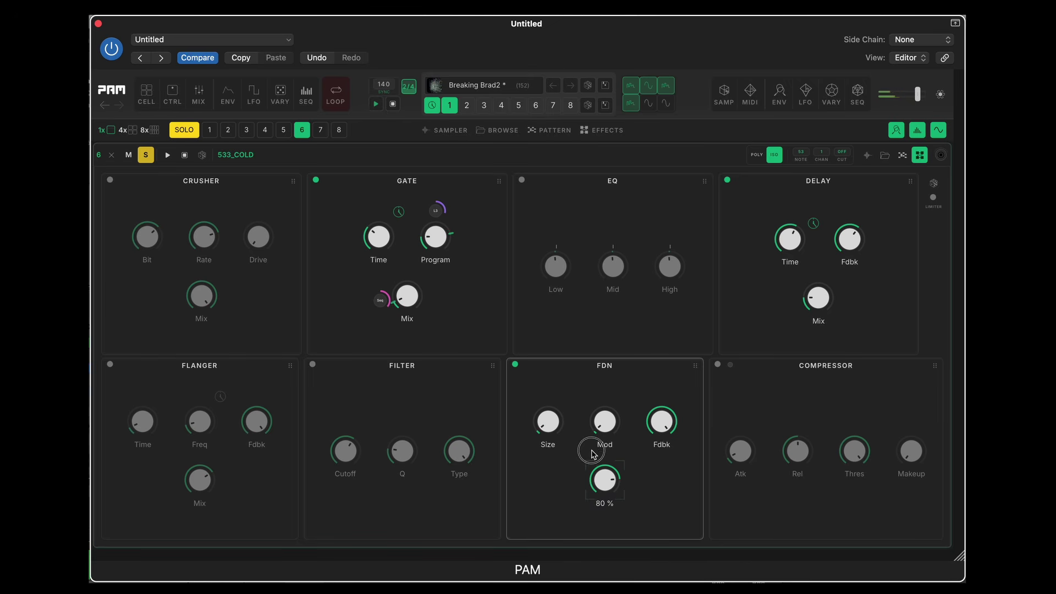
{"action": "left_click_drag", "start_coordinate": [592, 454], "coordinate": [592, 448]}
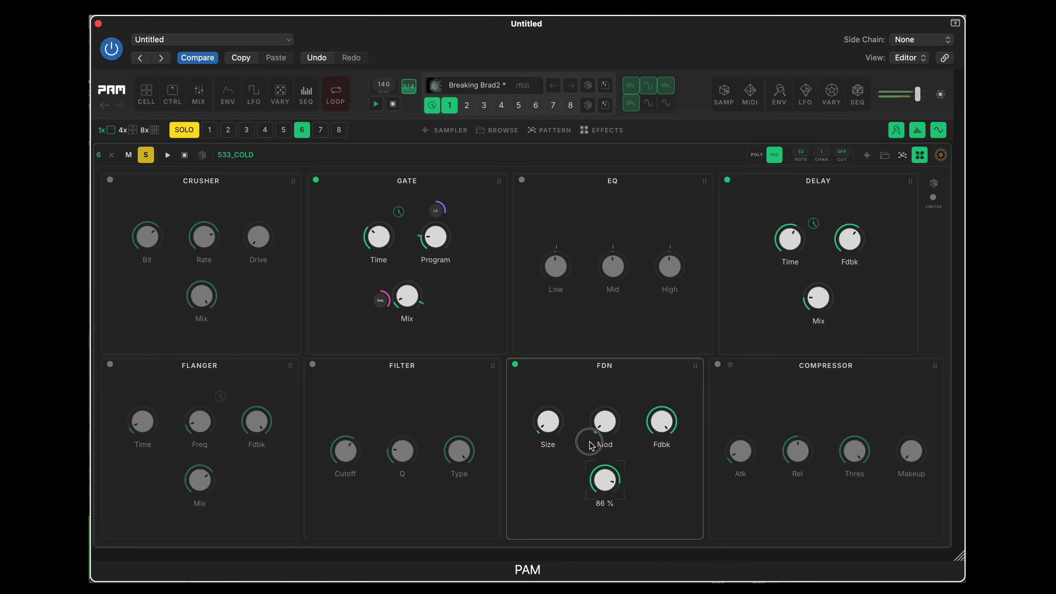
- Raise the FDN's Mod, lower its Mix and switch the FDN off
{"action": "left_click_drag", "start_coordinate": [596, 428], "coordinate": [603, 358]}
{"action": "left_click_drag", "start_coordinate": [604, 479], "coordinate": [593, 526]}
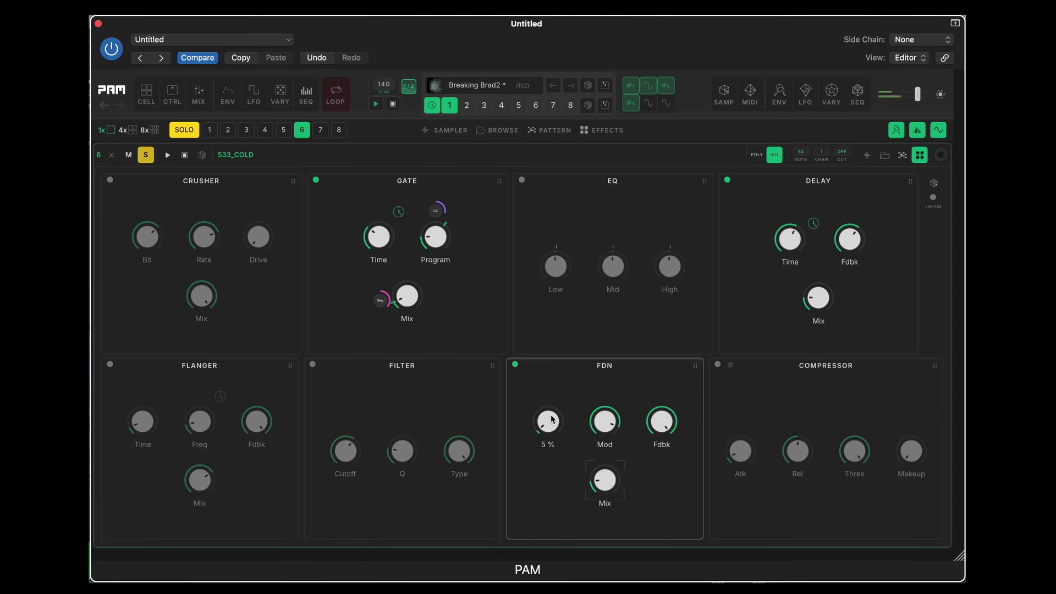
{"action": "left_click", "coordinate": [514, 364]}
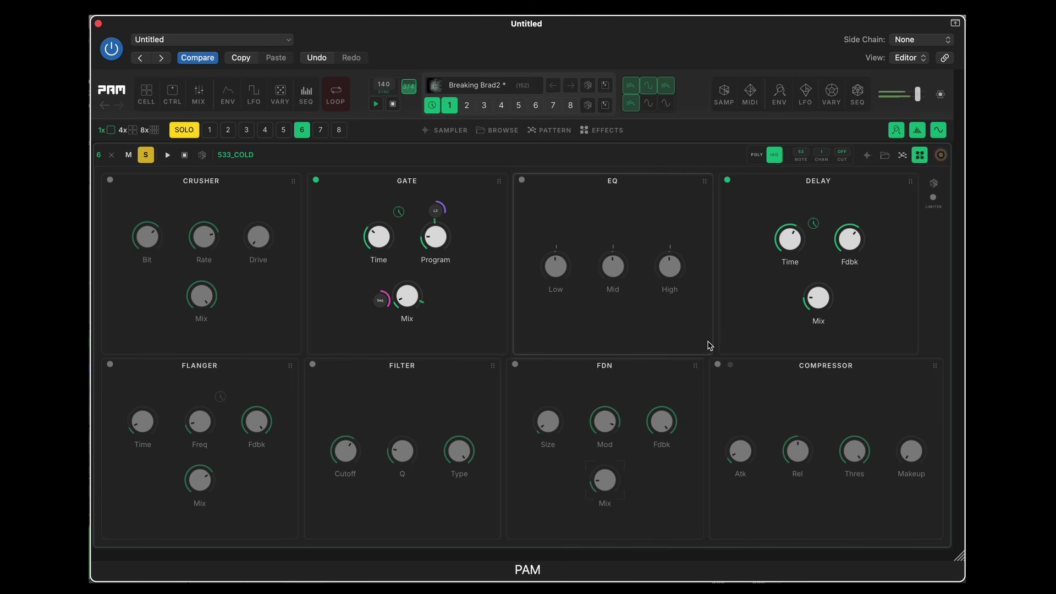
- Turn on the Compressor and set its sidechain source to C6 (SELF)
{"action": "left_click", "coordinate": [730, 365]}
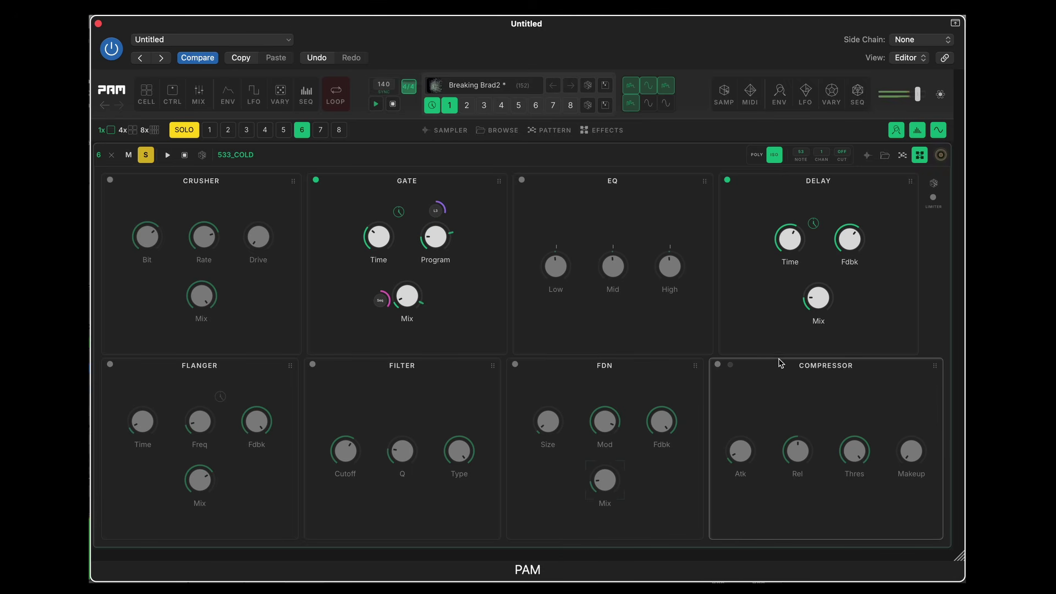
{"action": "left_click", "coordinate": [718, 365]}
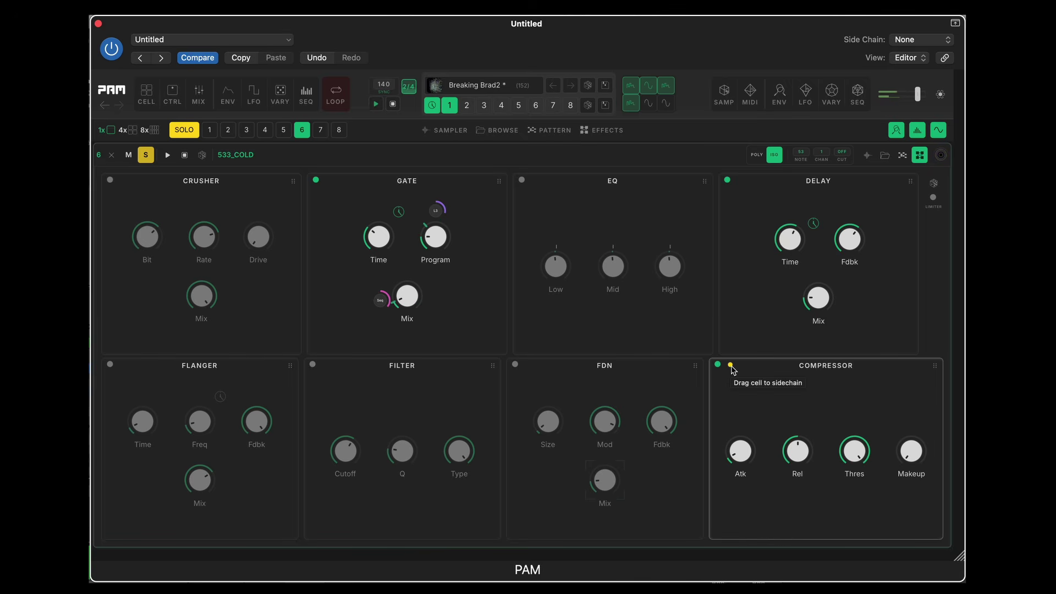
{"action": "left_click", "coordinate": [730, 366]}
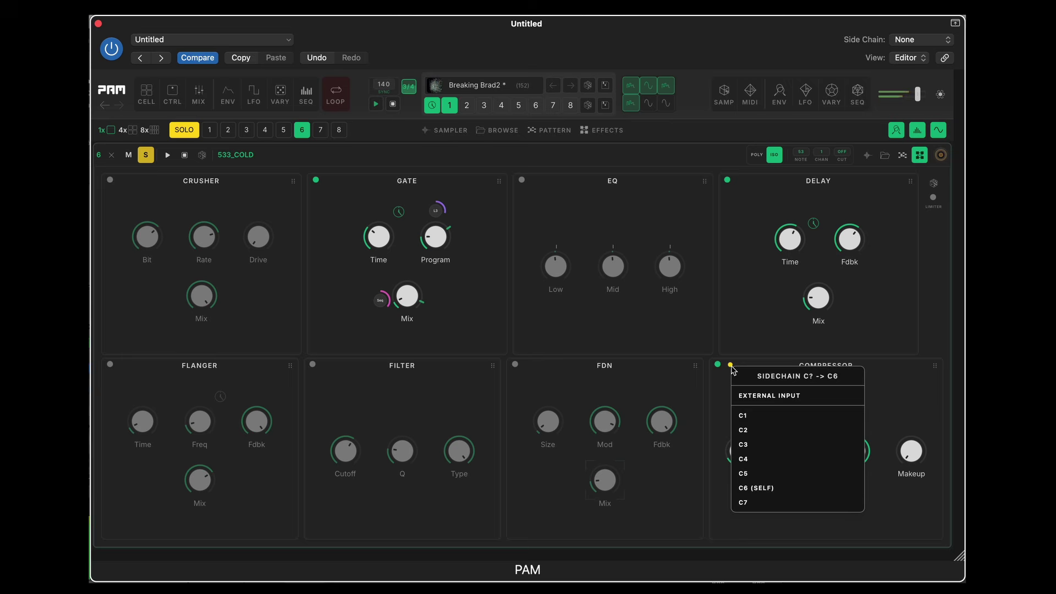
{"action": "left_click", "coordinate": [768, 488]}
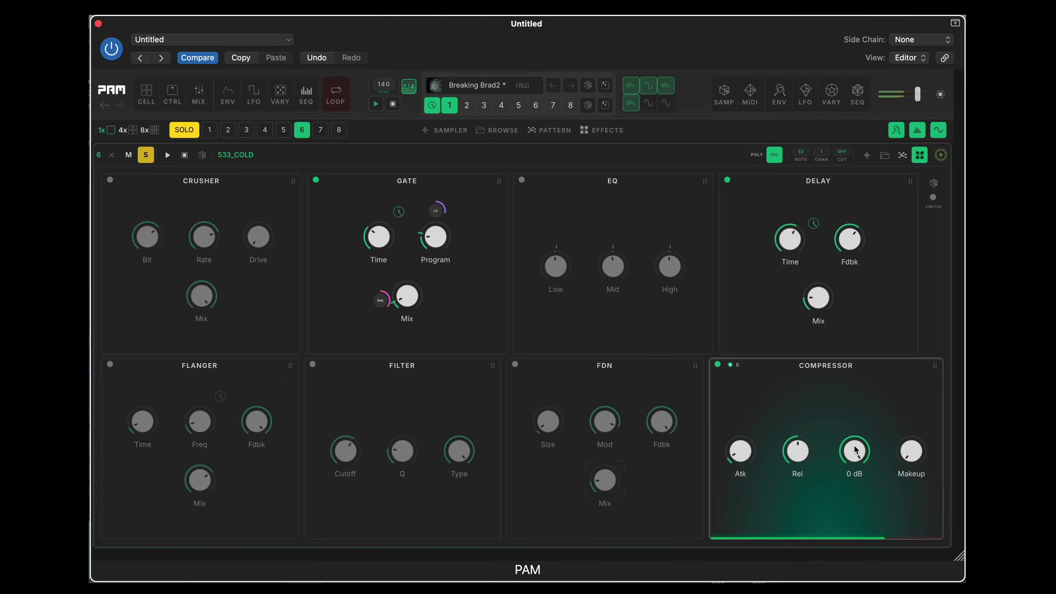
- Lower the Compressor's threshold to about -12 dB, shorten its attack and release, and raise the makeup gain to about 13 dB
{"action": "left_click_drag", "start_coordinate": [855, 449], "coordinate": [849, 480]}
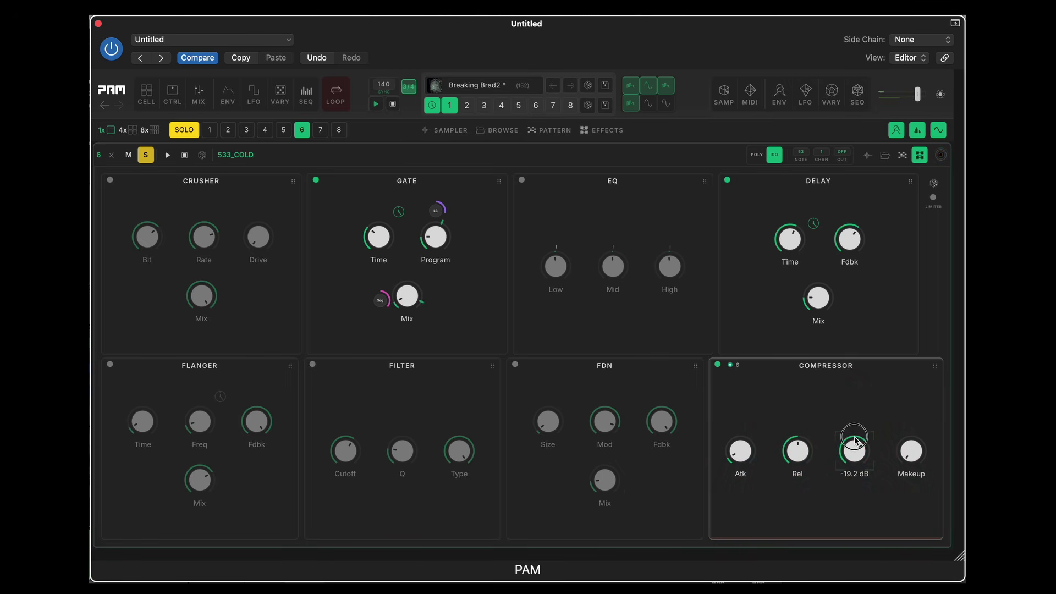
{"action": "left_click_drag", "start_coordinate": [853, 434], "coordinate": [853, 419]}
{"action": "left_click_drag", "start_coordinate": [737, 456], "coordinate": [799, 465]}
{"action": "left_click_drag", "start_coordinate": [853, 452], "coordinate": [900, 363]}
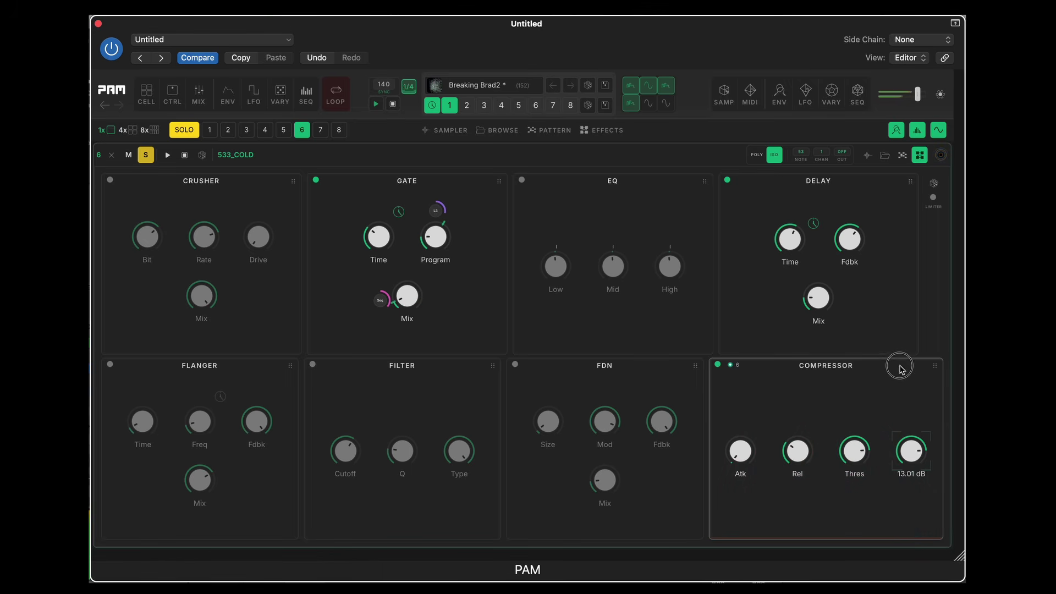
- Return the Compressor's makeup gain to minimum and threshold to maximum, and raise and then shorten its release
{"action": "left_click_drag", "start_coordinate": [900, 374], "coordinate": [884, 430]}
{"action": "left_click_drag", "start_coordinate": [800, 462], "coordinate": [805, 421]}
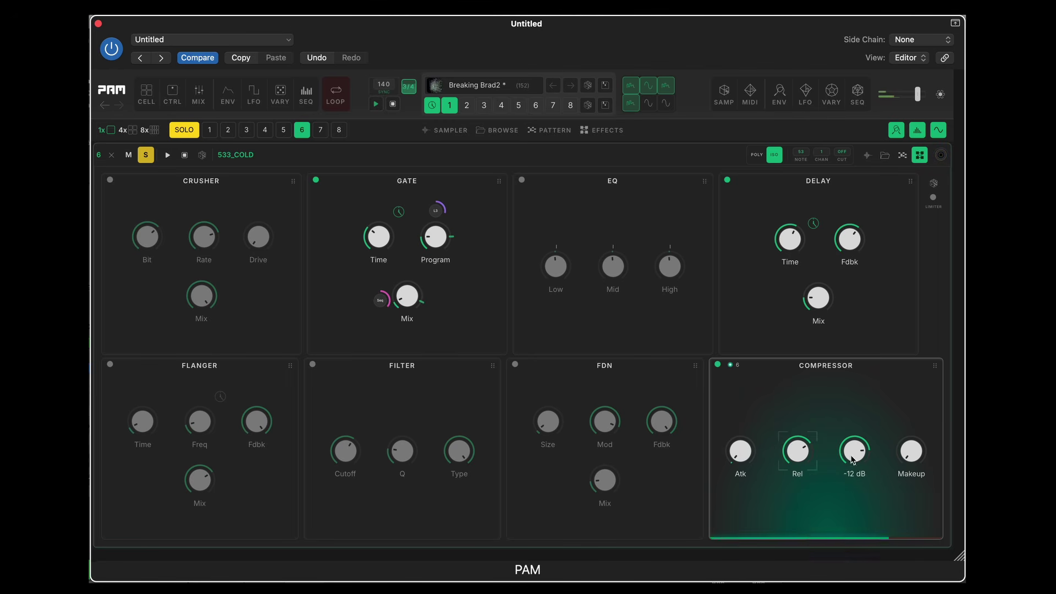
{"action": "left_click", "coordinate": [851, 430]}
{"action": "left_click_drag", "start_coordinate": [797, 462], "coordinate": [798, 469]}
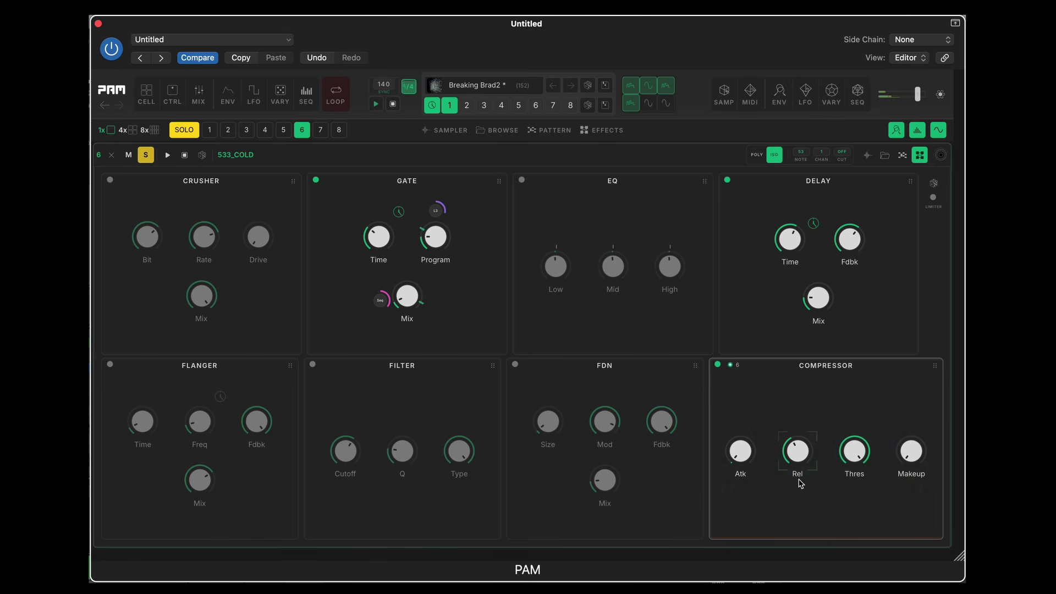
- View the Compressor's sidechain source options, keep C6 (SELF) and switch the Compressor off
{"action": "left_click", "coordinate": [732, 365]}
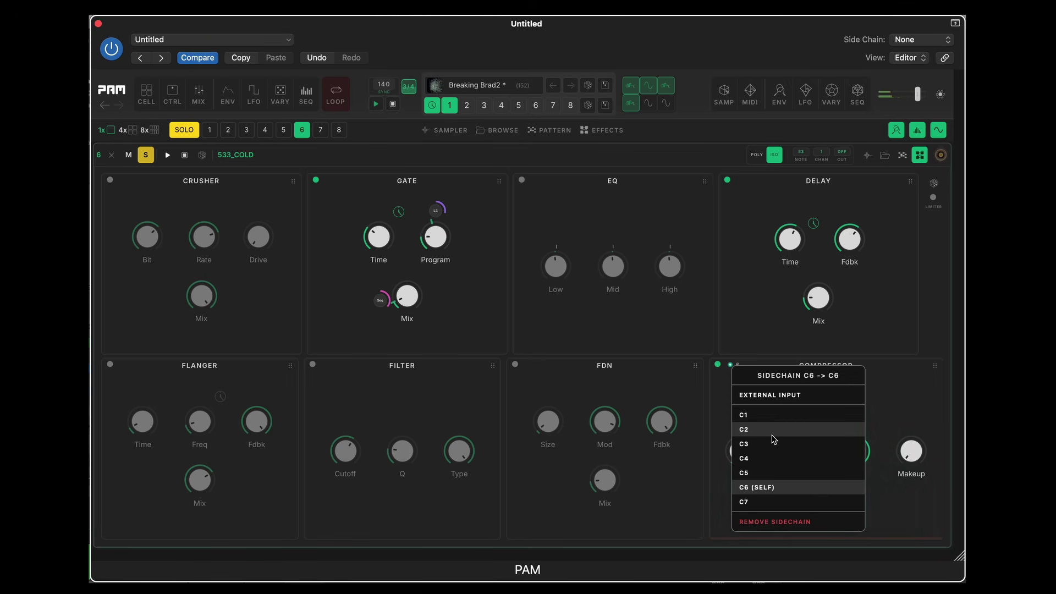
{"action": "left_click", "coordinate": [902, 383]}
{"action": "left_click", "coordinate": [718, 365]}
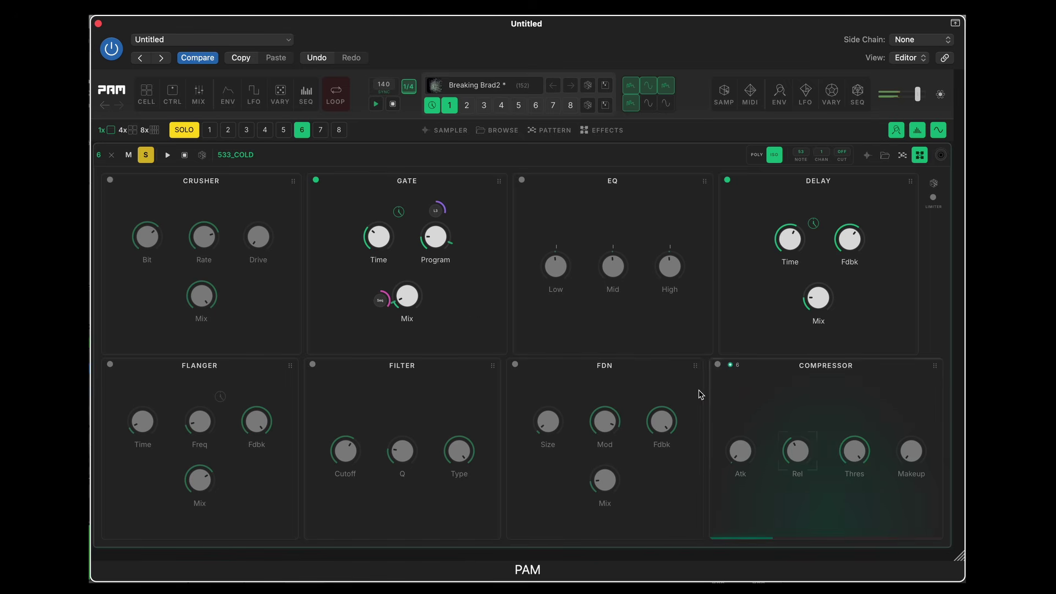
- Move the FDN effect to the slot between the Gate and the EQ in cell 6's effect chain
{"action": "left_click_drag", "start_coordinate": [694, 367], "coordinate": [586, 298]}
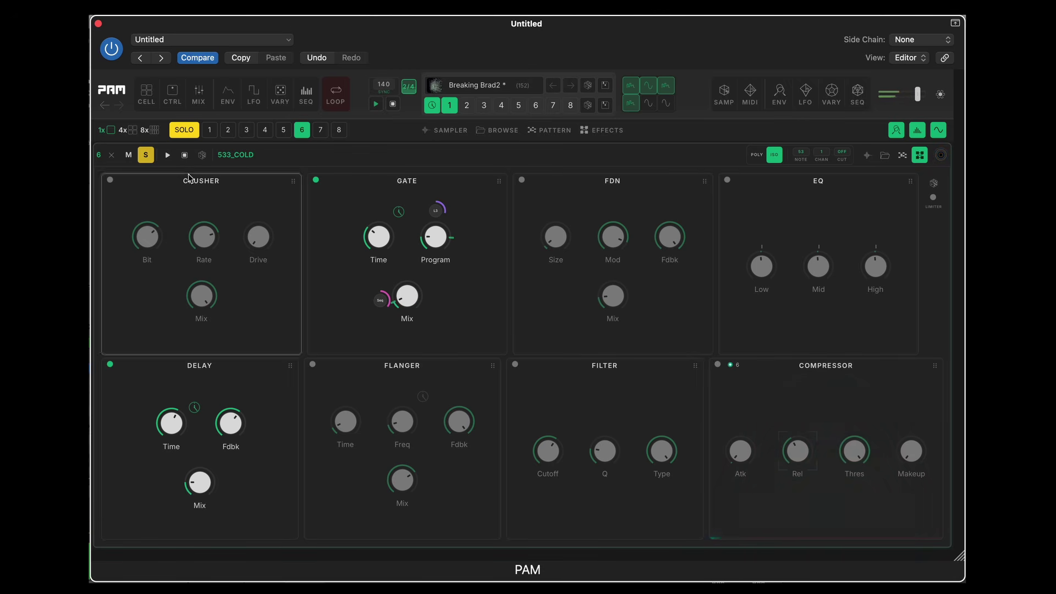
- Unsolo cell 6 and switch the display to the 8x view of all cells
{"action": "left_click", "coordinate": [145, 155]}
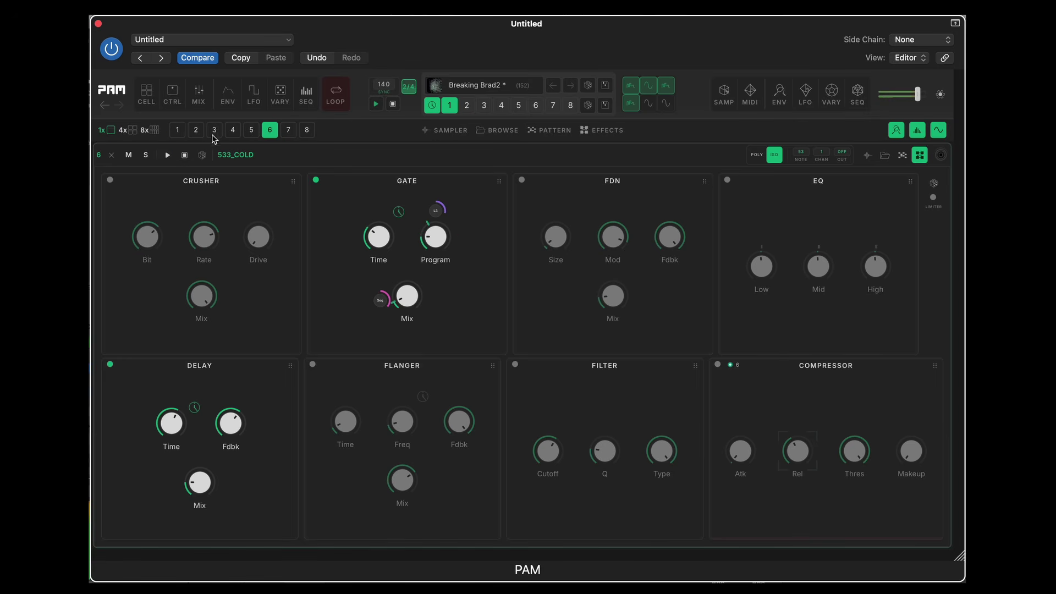
{"action": "left_click", "coordinate": [134, 132]}
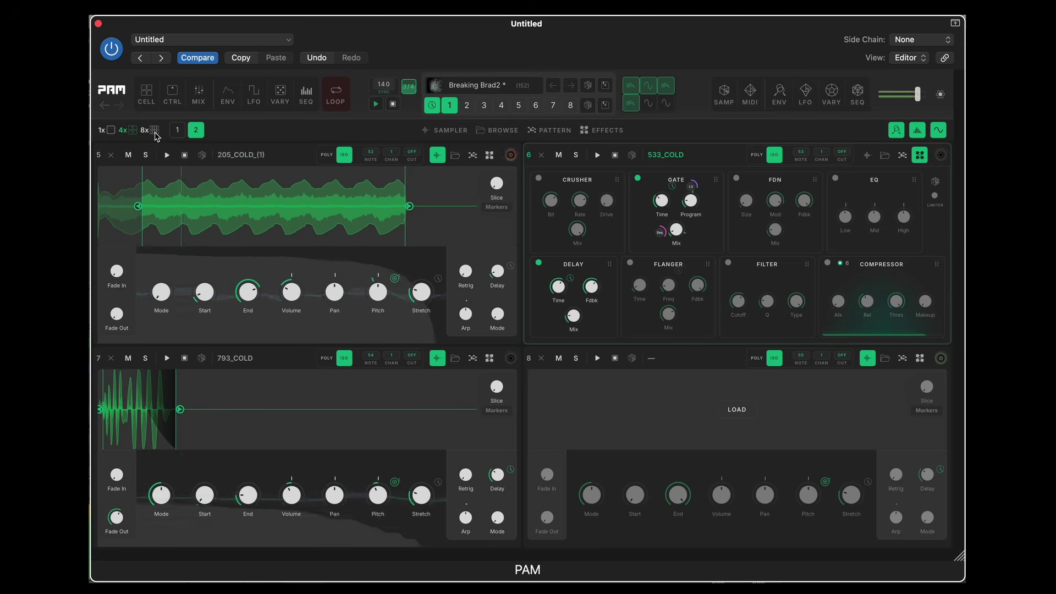
{"action": "left_click", "coordinate": [155, 131]}
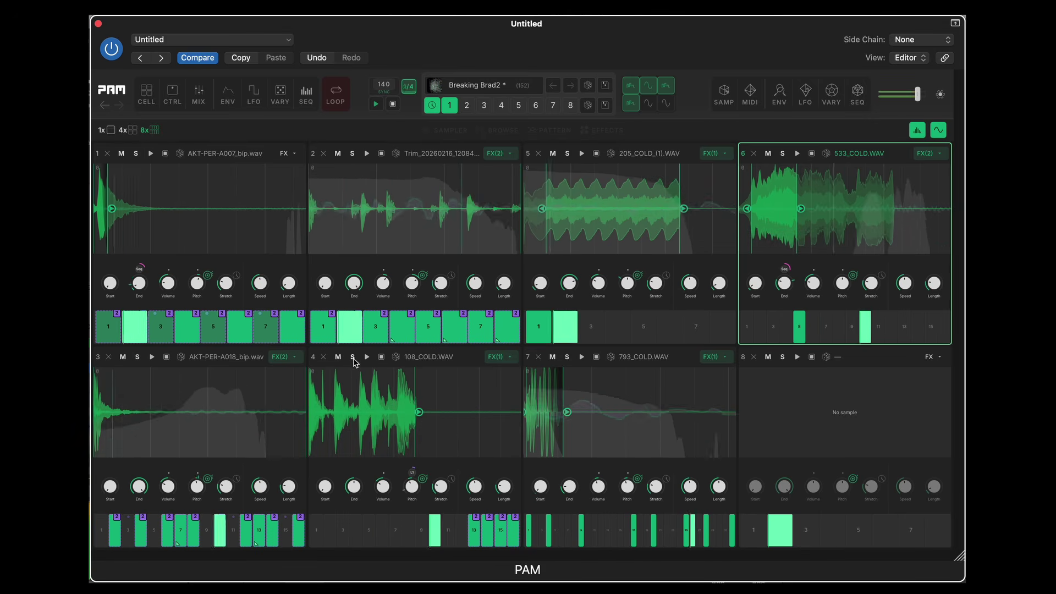
- Audition cells 4 and 3 by soloing and unsoloing each in turn in the eight-cell view
{"action": "left_click", "coordinate": [352, 357]}
{"action": "left_click", "coordinate": [352, 357]}
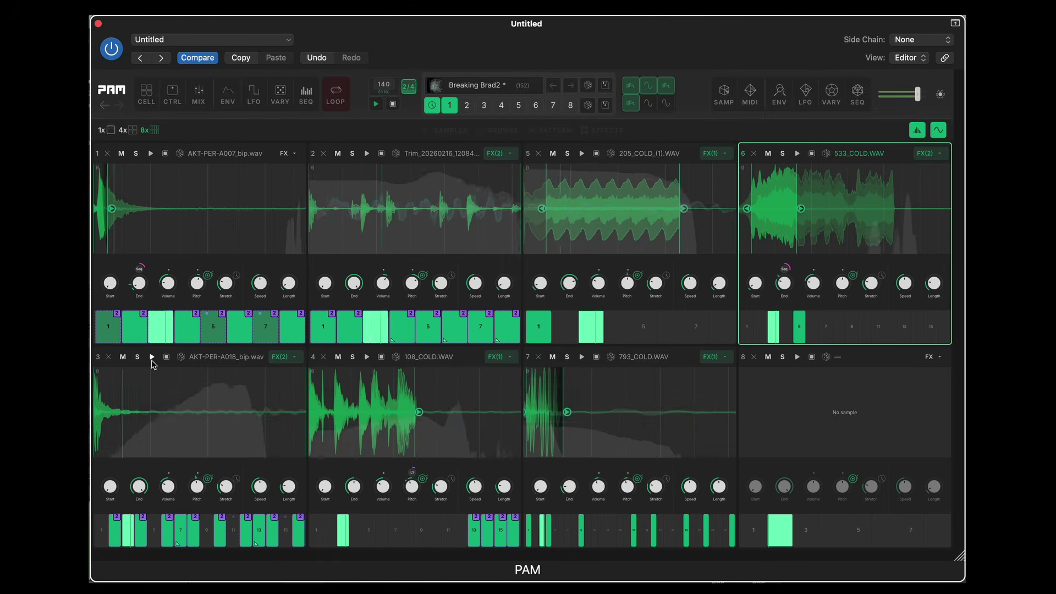
{"action": "left_click", "coordinate": [138, 357]}
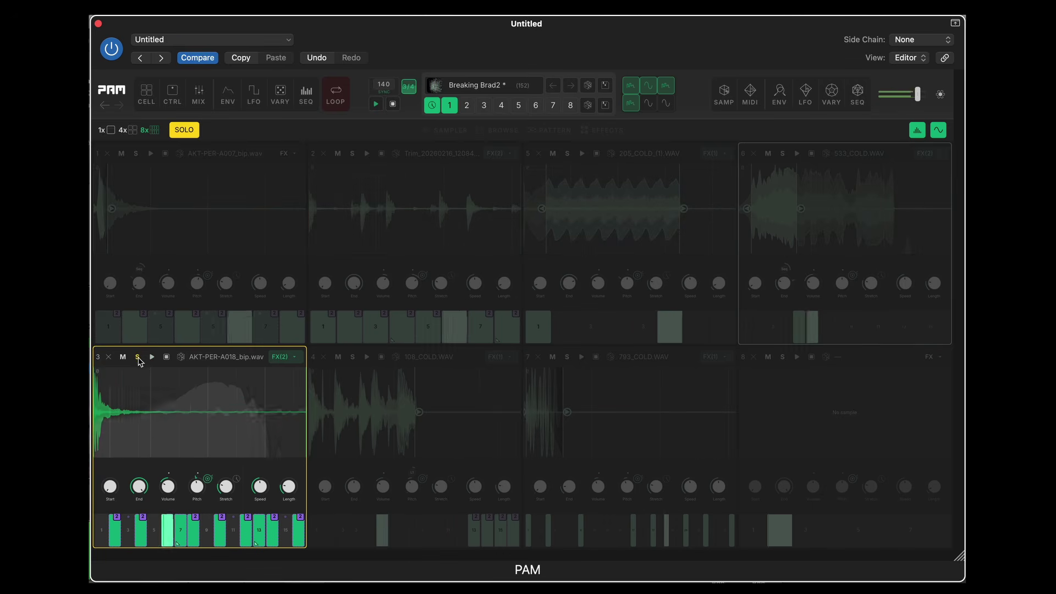
{"action": "left_click", "coordinate": [138, 357]}
{"action": "left_click", "coordinate": [353, 357]}
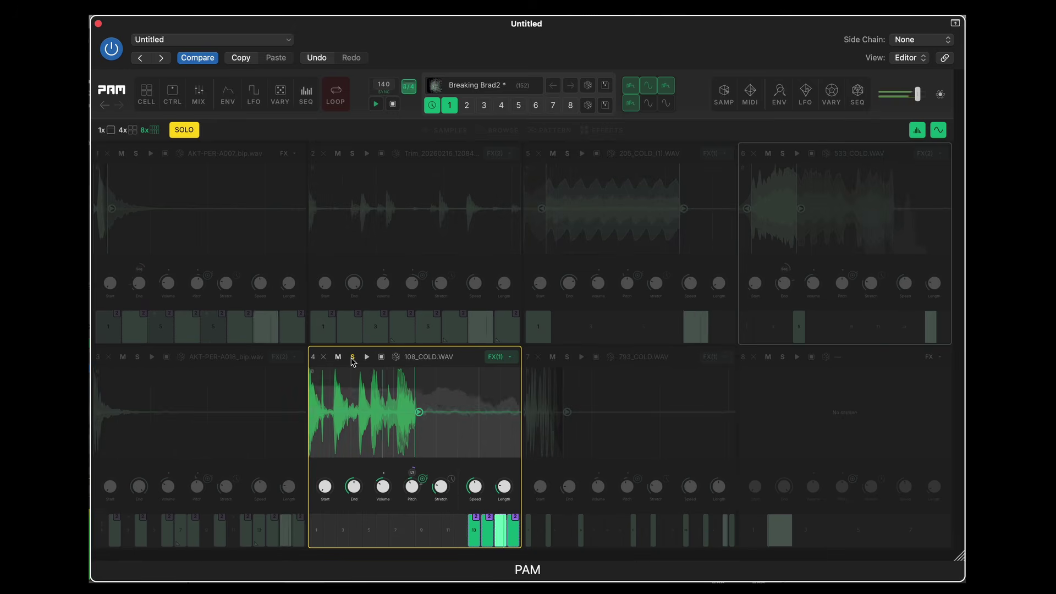
{"action": "left_click", "coordinate": [352, 357]}
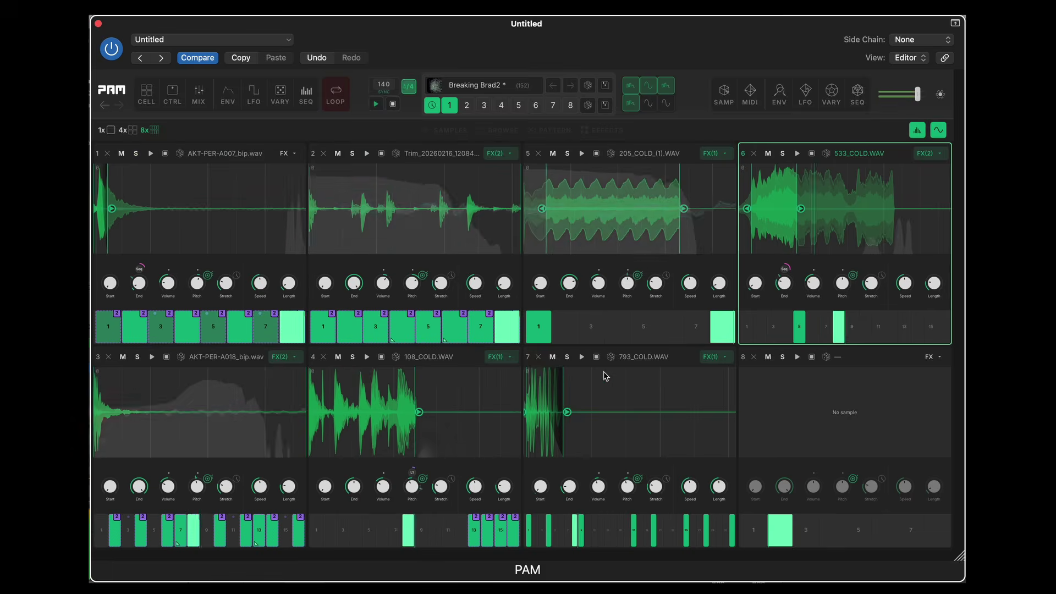
- Solo cell 7, add cell 2 to compare the two together, and clear both solos
{"action": "left_click", "coordinate": [567, 357]}
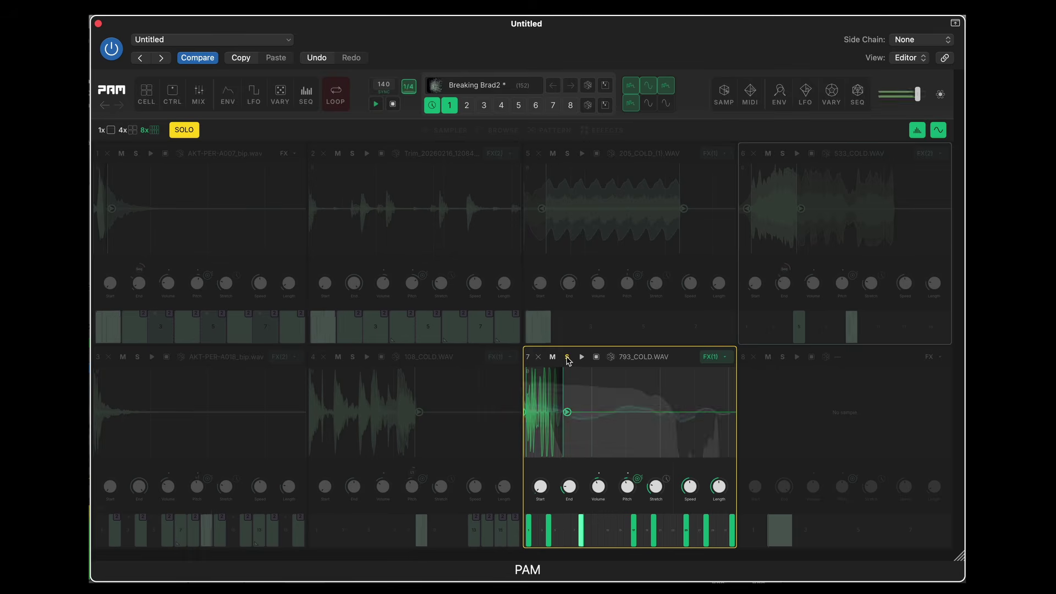
{"action": "left_click", "coordinate": [352, 154]}
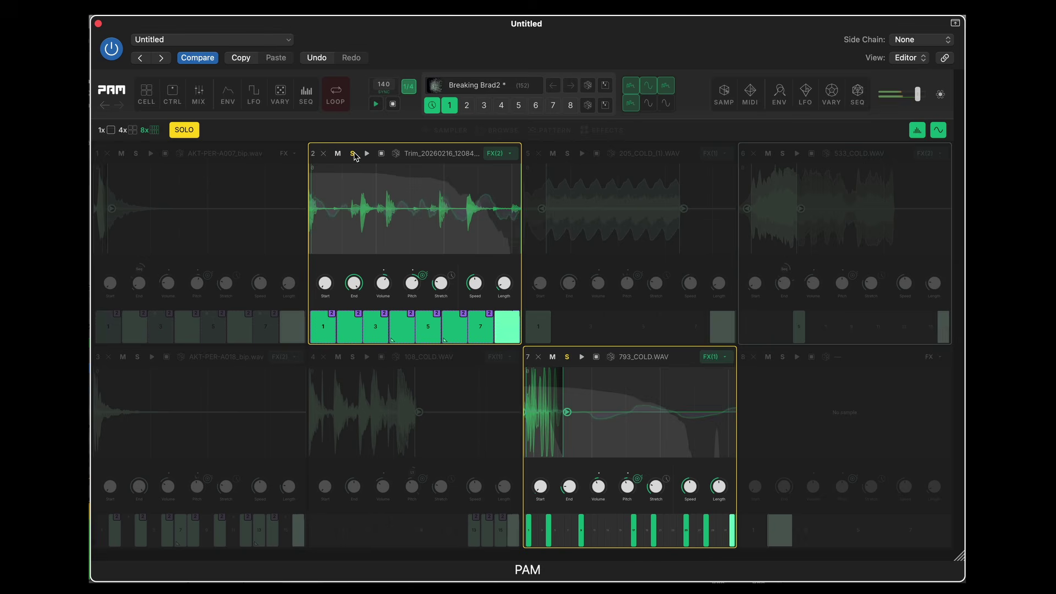
{"action": "left_click", "coordinate": [567, 356]}
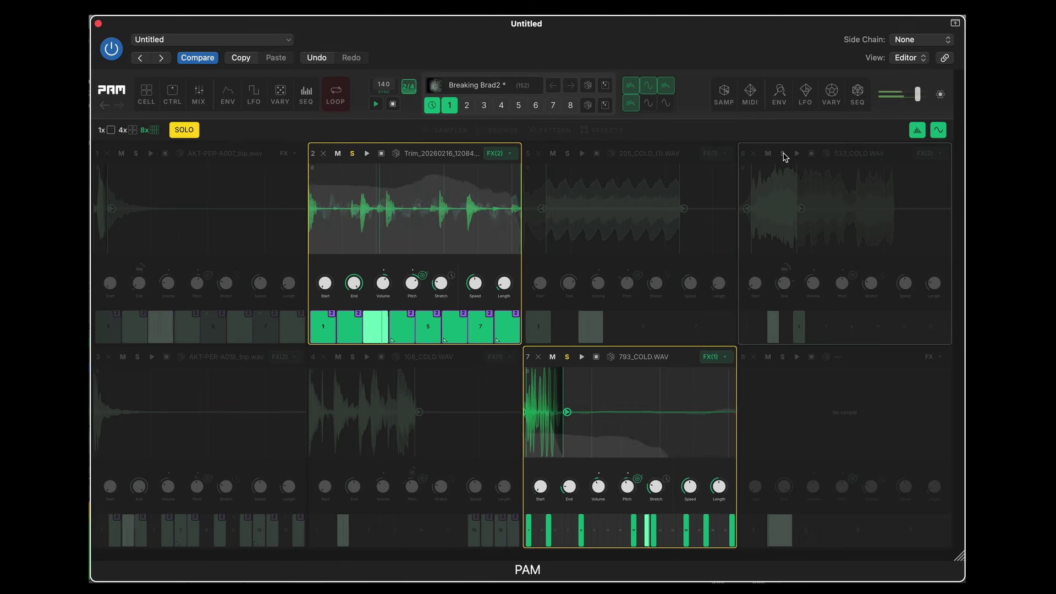
{"action": "left_click", "coordinate": [352, 153]}
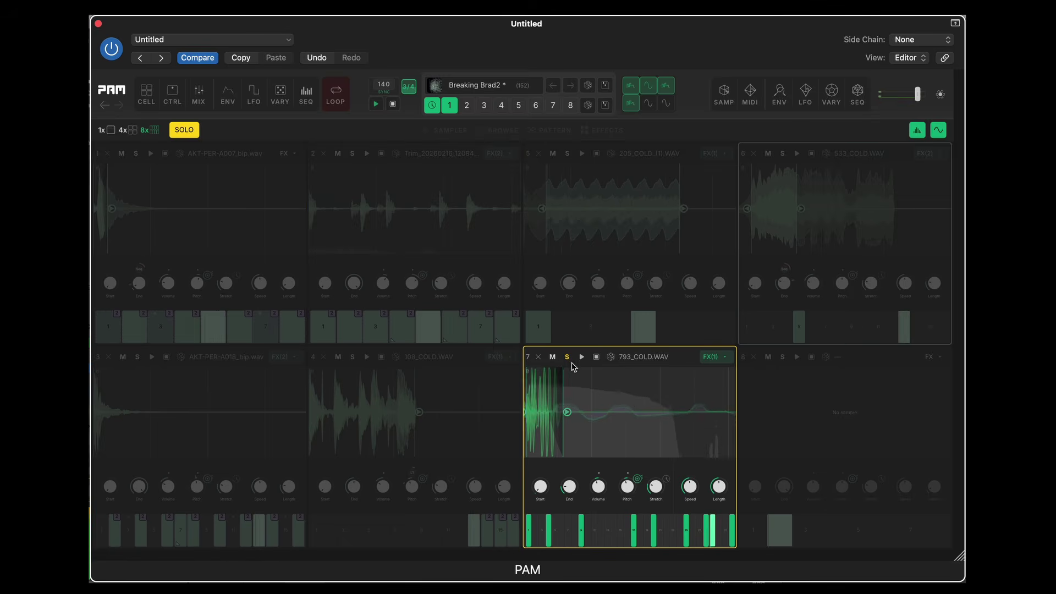
{"action": "left_click", "coordinate": [567, 356]}
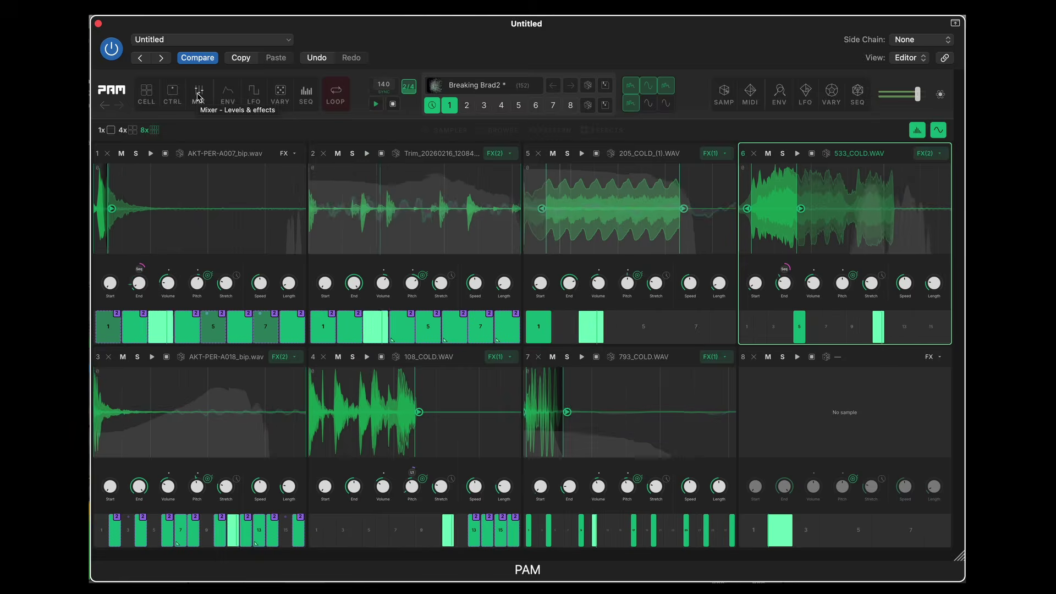
- Display the mixer and try the solo on channels 1 and 2 and the limiter on channel 2, leaving them off
{"action": "left_click", "coordinate": [199, 95]}
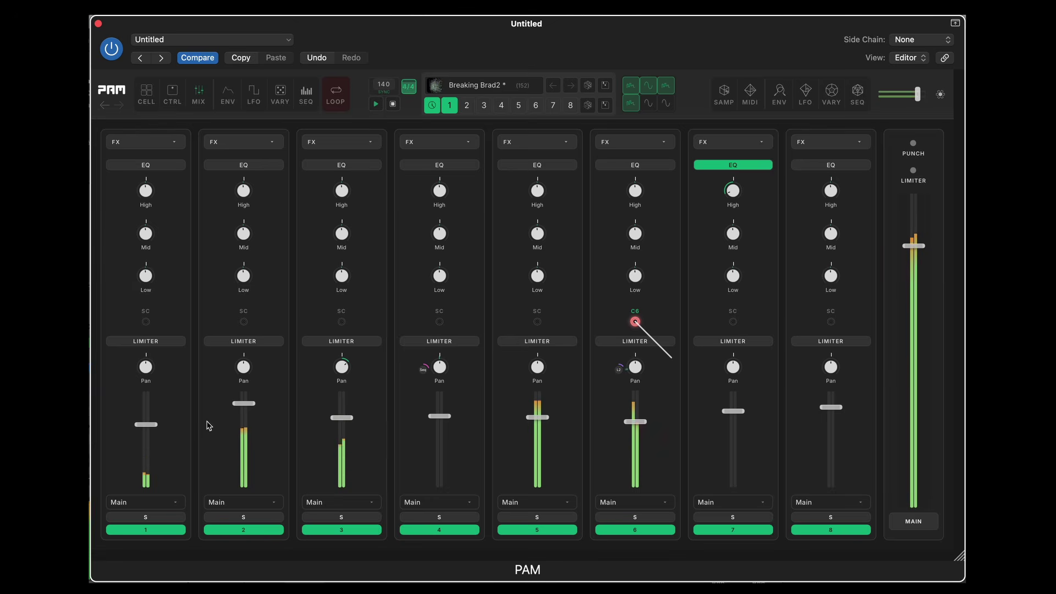
{"action": "left_click", "coordinate": [161, 516]}
{"action": "left_click", "coordinate": [162, 518]}
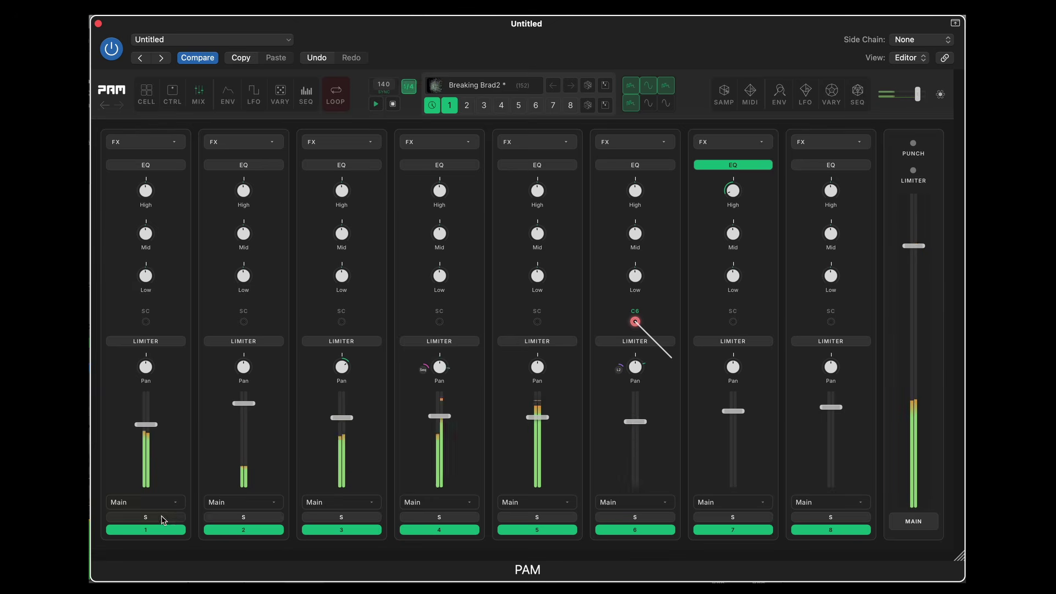
{"action": "left_click", "coordinate": [232, 518]}
{"action": "left_click", "coordinate": [232, 518]}
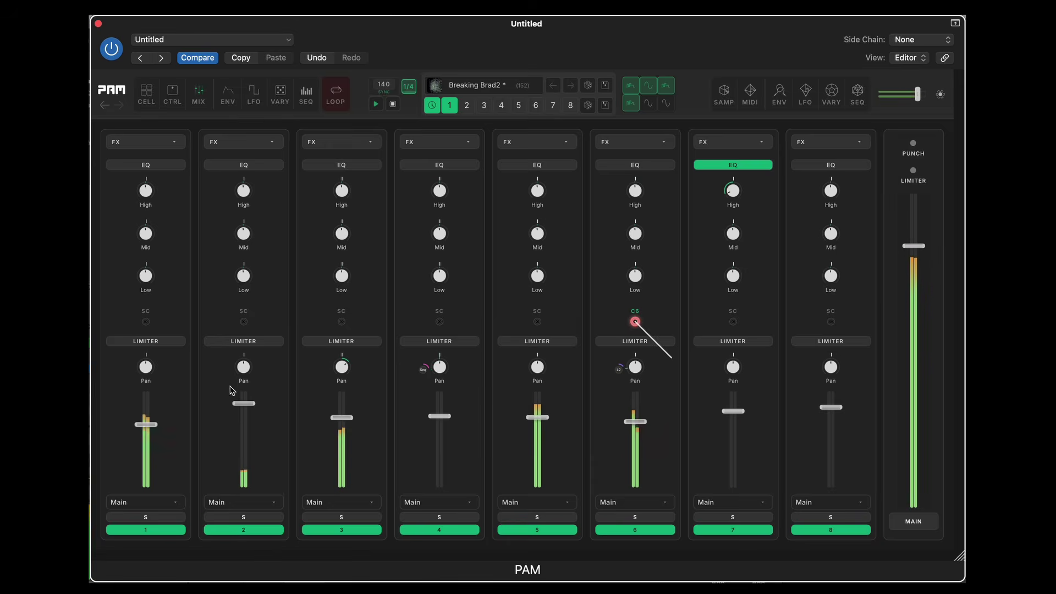
{"action": "left_click", "coordinate": [248, 341]}
{"action": "left_click", "coordinate": [250, 343]}
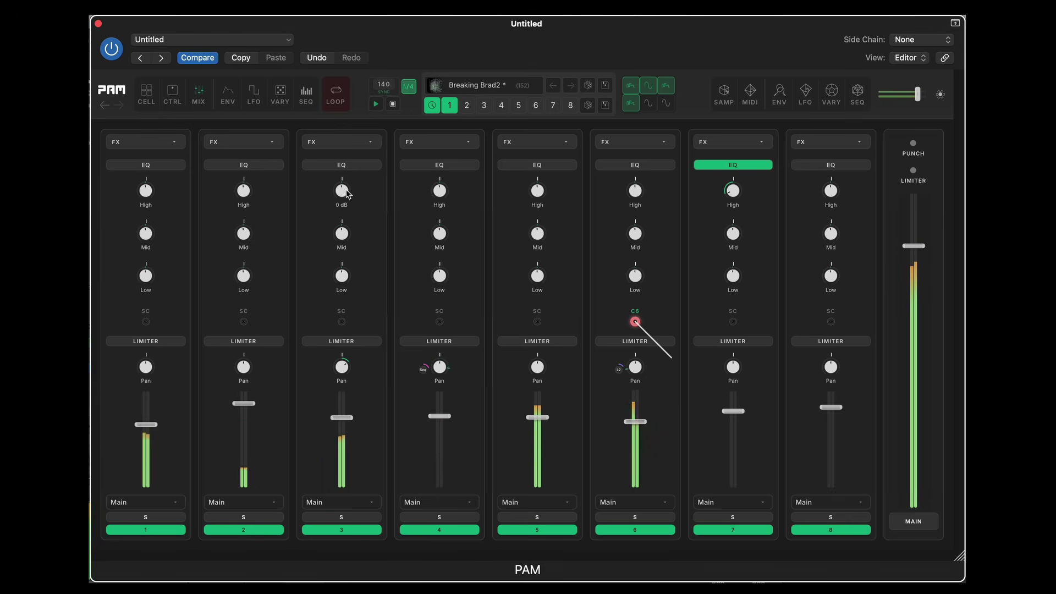
- Raise the High EQ band of mixer channel 3 to 8.6 dB and solo the channel
{"action": "left_click_drag", "start_coordinate": [347, 194], "coordinate": [343, 179]}
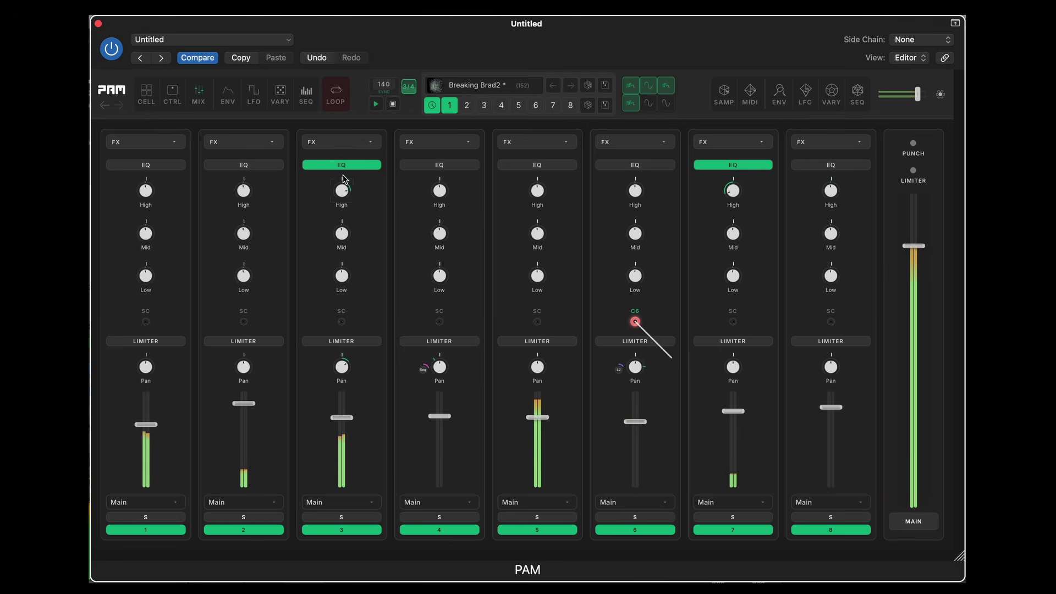
{"action": "left_click", "coordinate": [342, 517]}
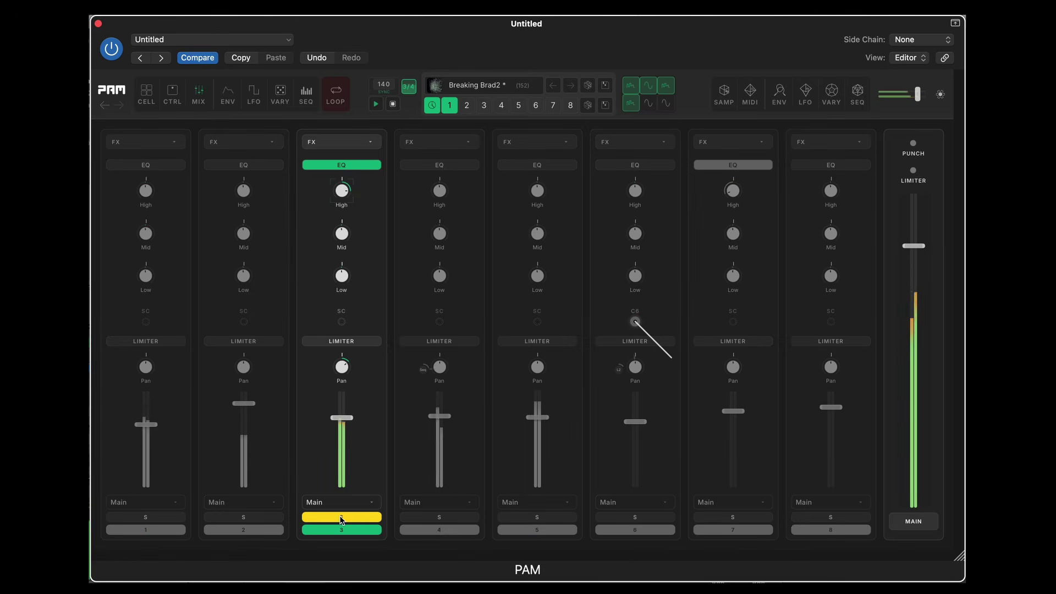
- Show cell 3 in the single-cell view and look through its effects, pattern and browse pages
{"action": "left_click", "coordinate": [148, 101]}
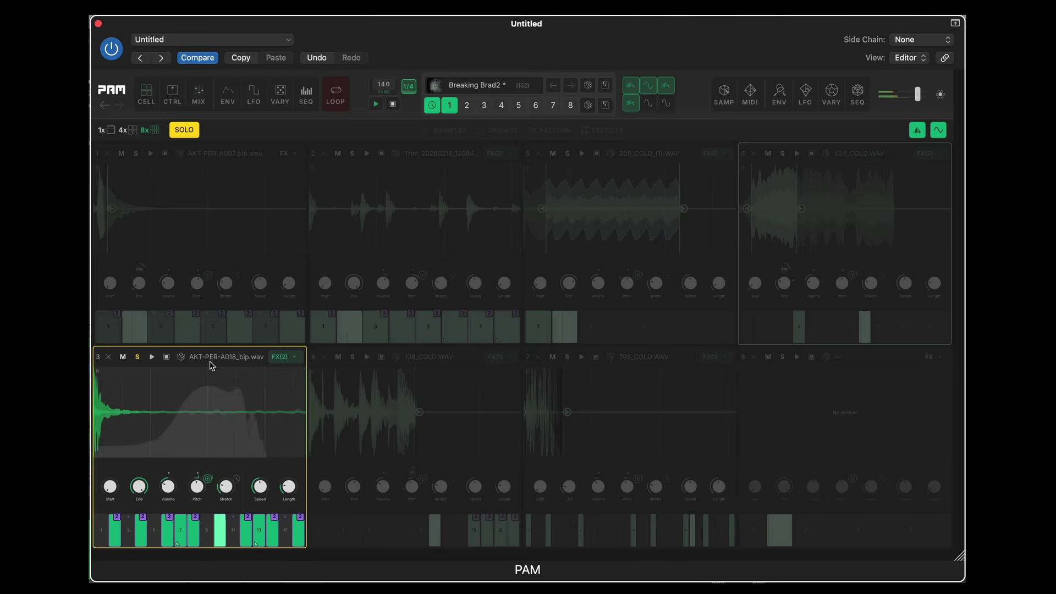
{"action": "left_click", "coordinate": [111, 130]}
{"action": "left_click", "coordinate": [246, 130]}
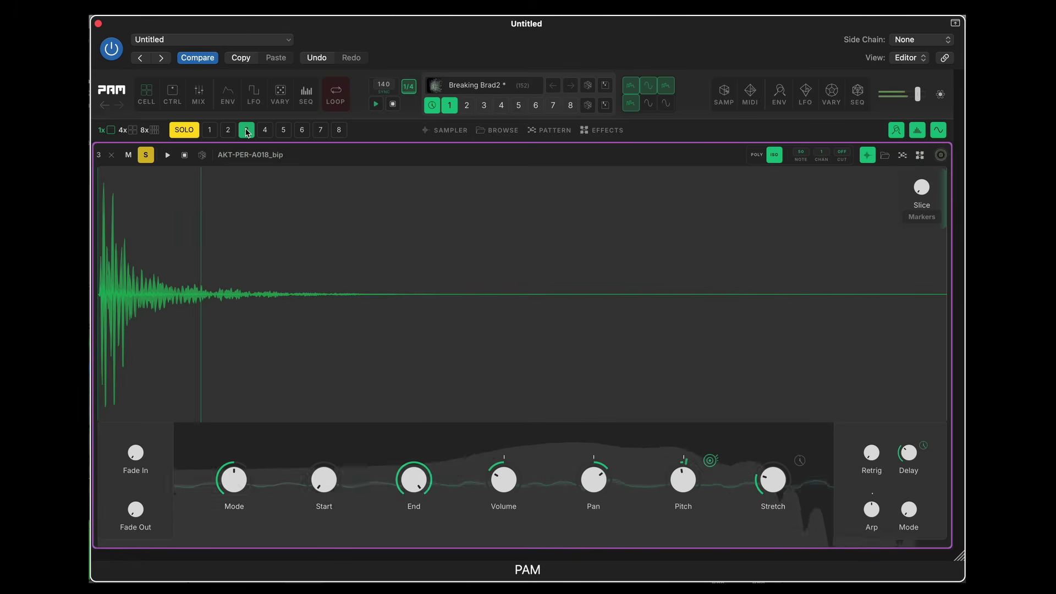
{"action": "left_click", "coordinate": [607, 132]}
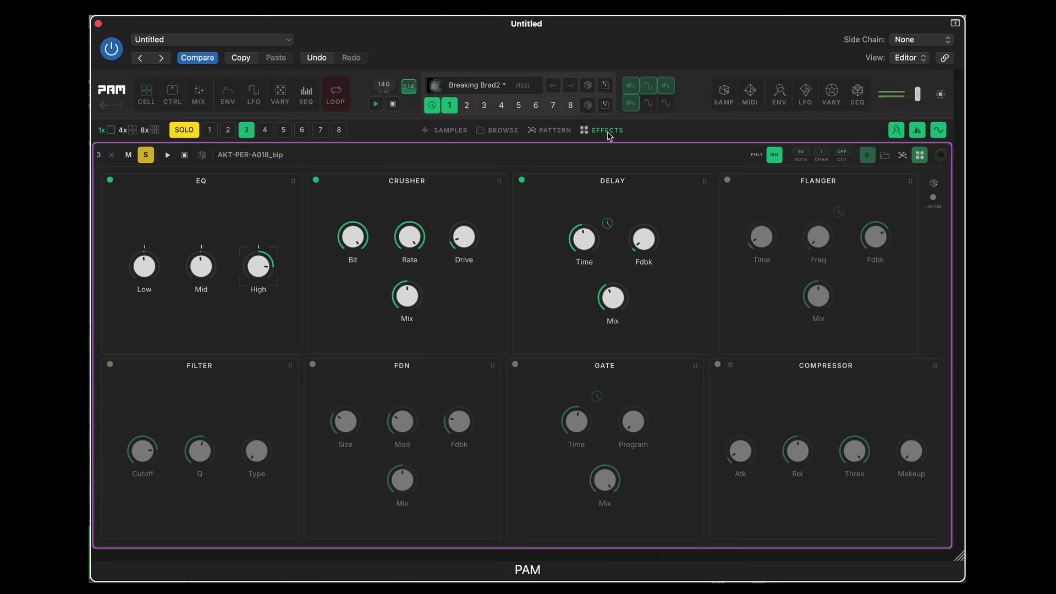
{"action": "left_click", "coordinate": [553, 132]}
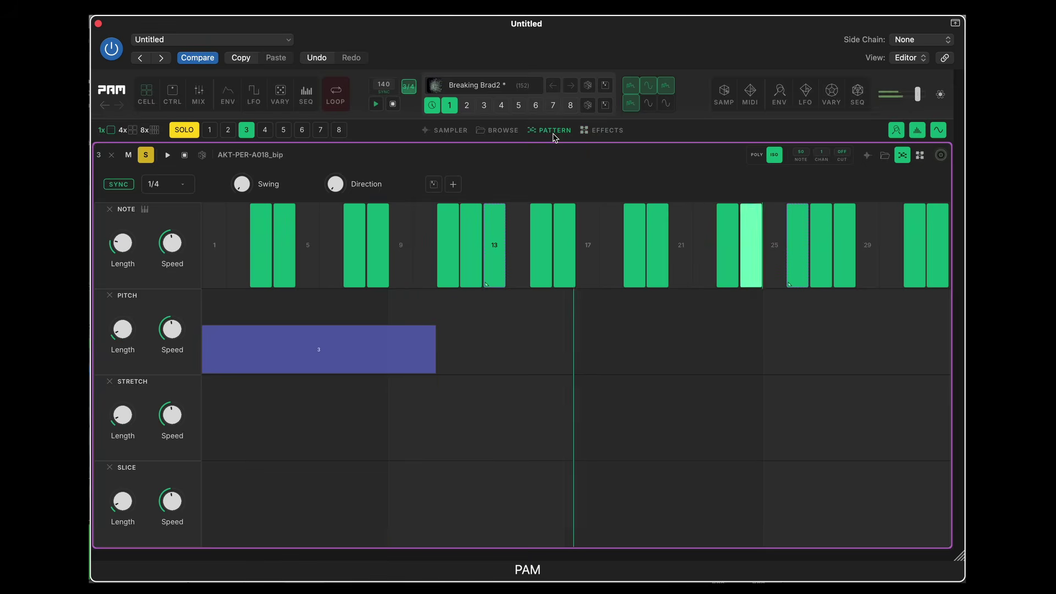
{"action": "left_click", "coordinate": [497, 132]}
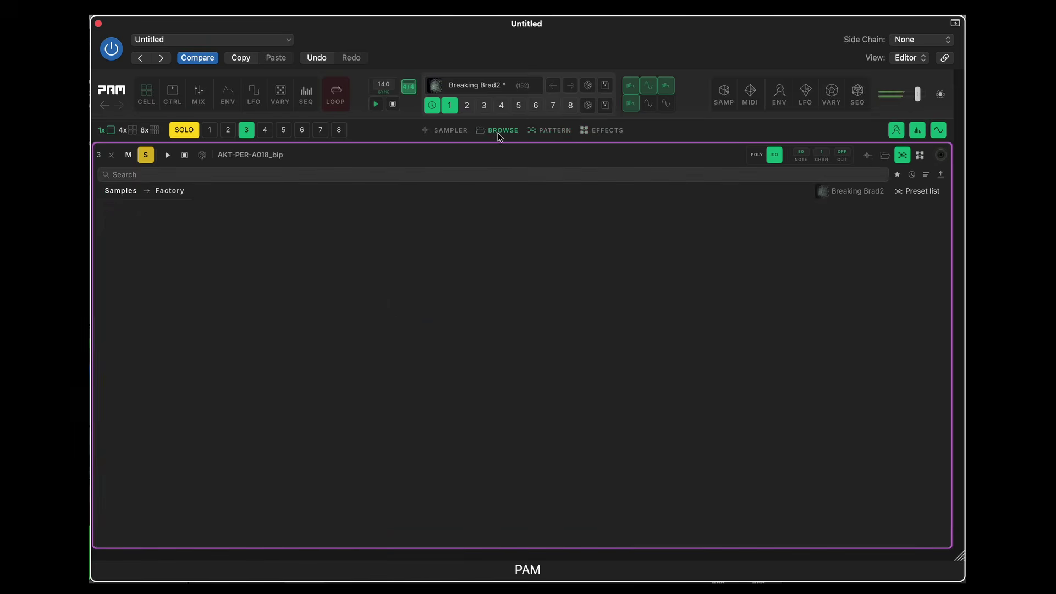
- Clear the solo on cell 3 and audition cells 5 and 7 one after the other in the 8x view
{"action": "left_click", "coordinate": [194, 132]}
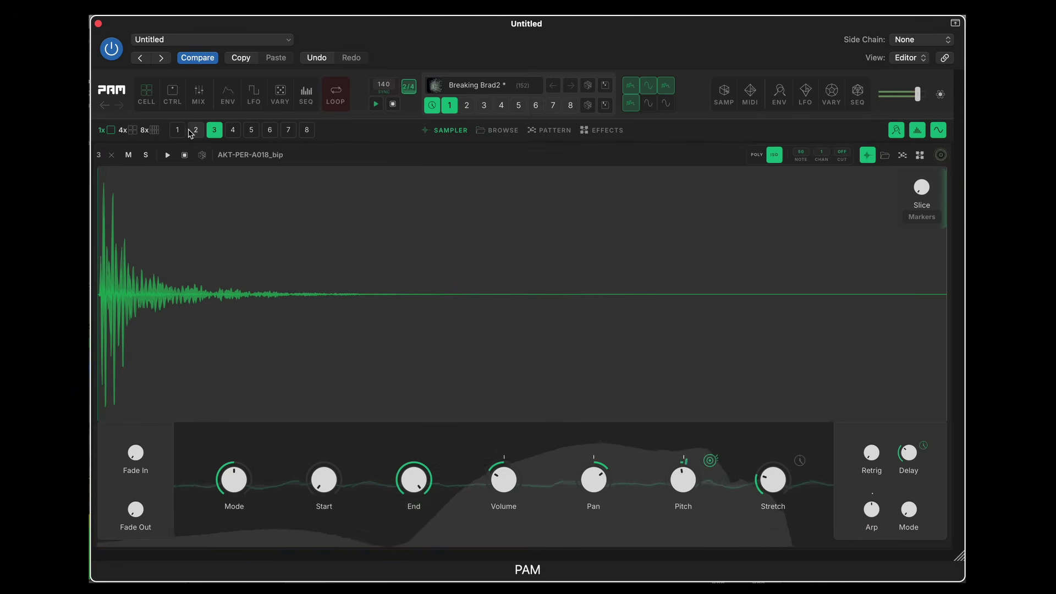
{"action": "left_click", "coordinate": [146, 130]}
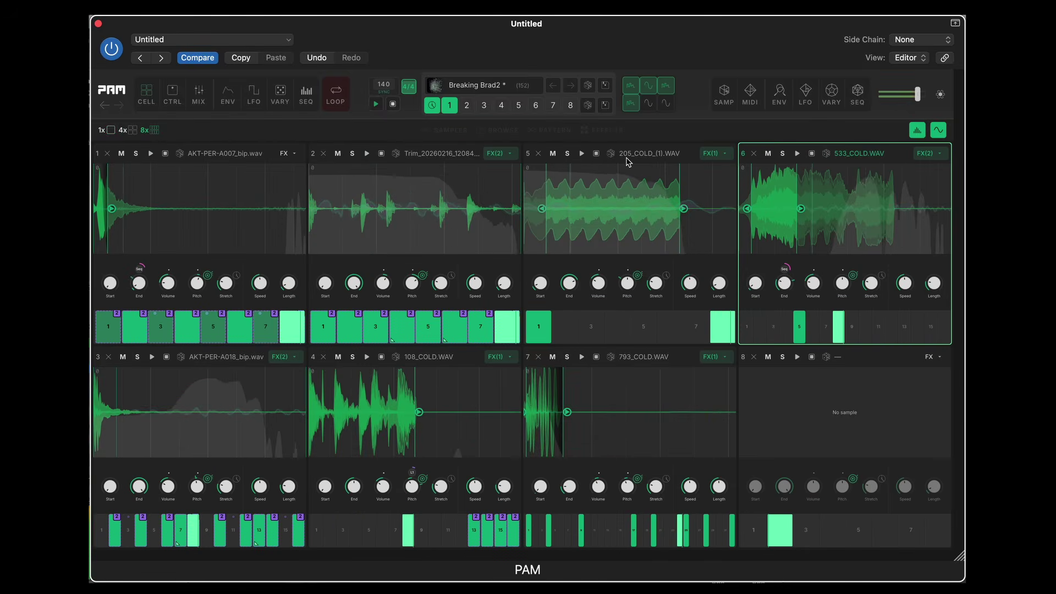
{"action": "left_click", "coordinate": [568, 154]}
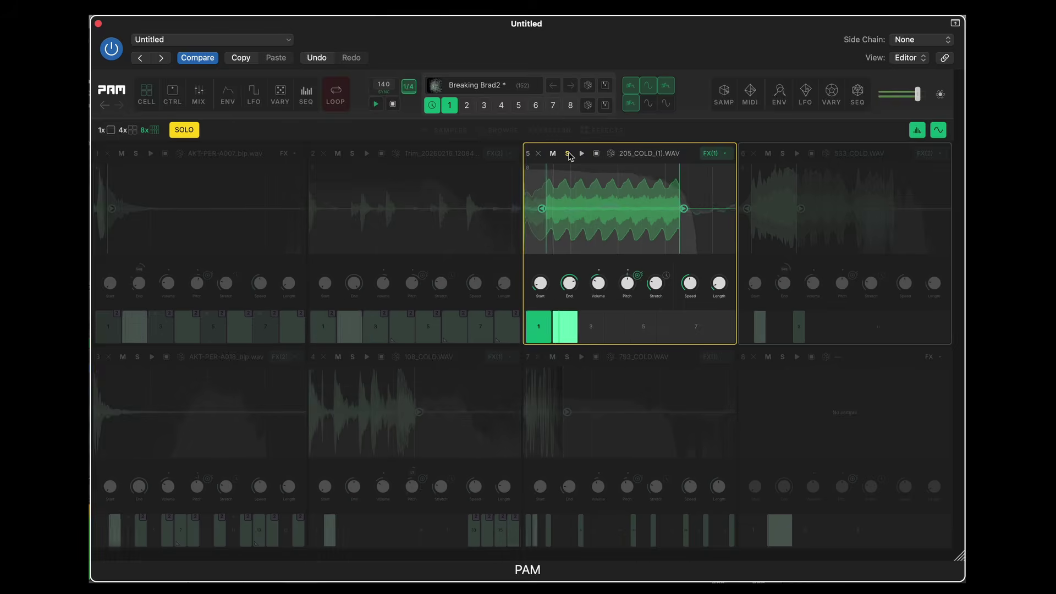
{"action": "left_click", "coordinate": [568, 154]}
{"action": "left_click", "coordinate": [567, 357]}
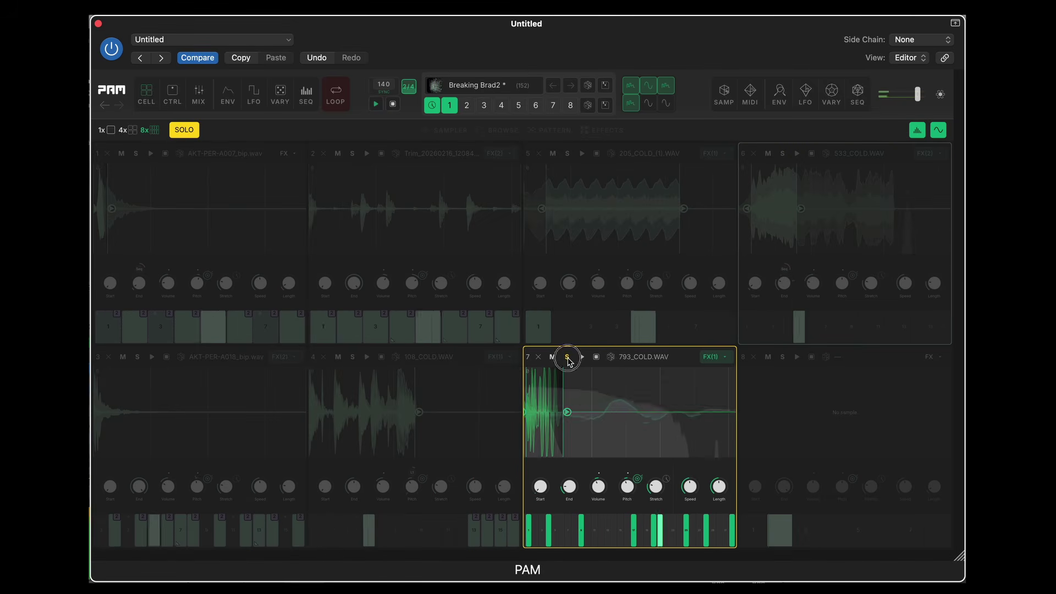
{"action": "left_click", "coordinate": [567, 358]}
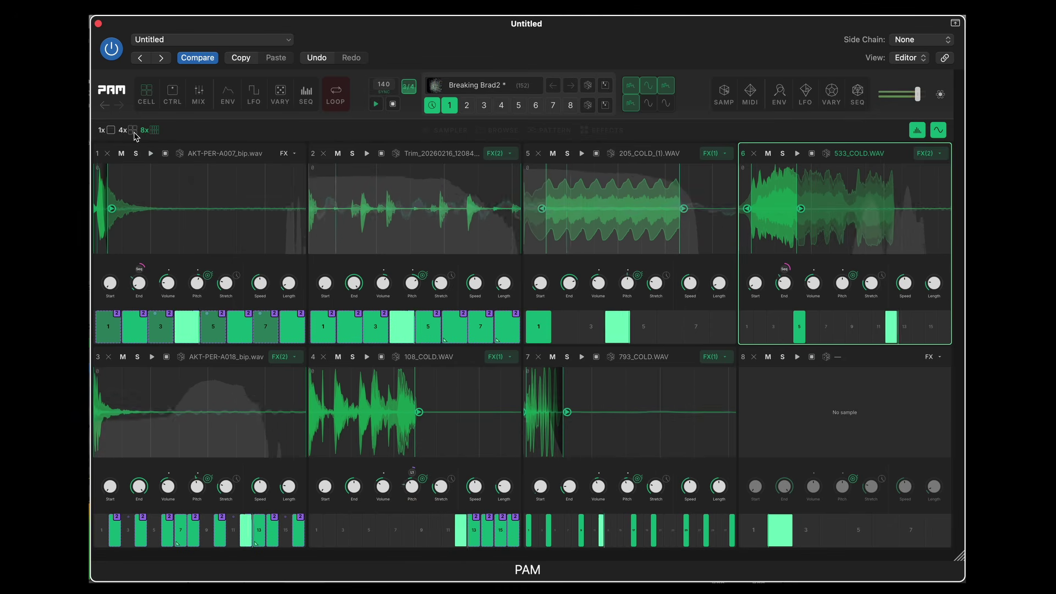
- Change from the 4x to the 1x view and display the effects of cell 3
{"action": "left_click", "coordinate": [133, 132]}
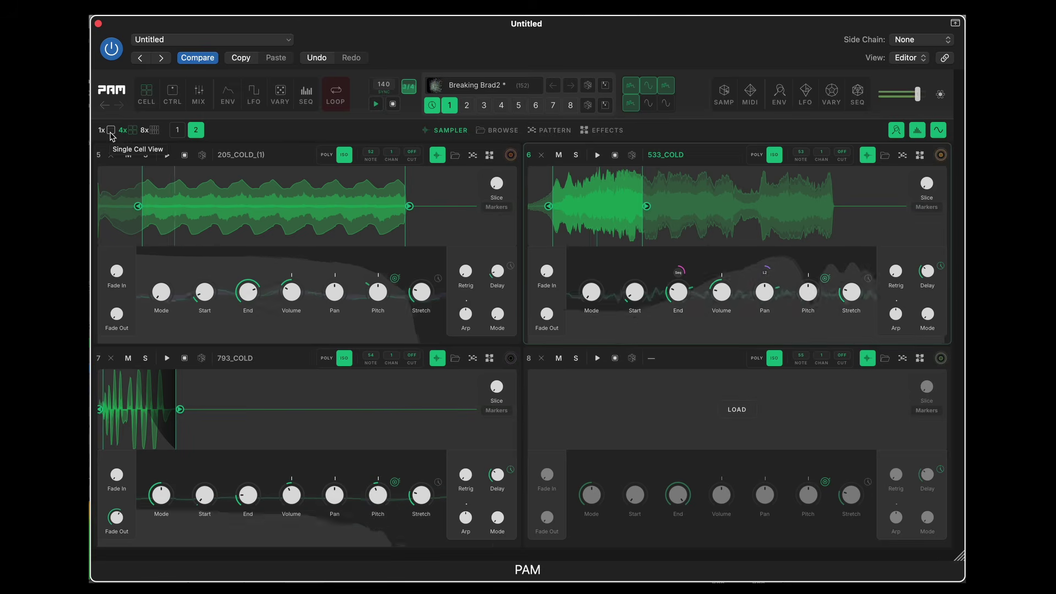
{"action": "left_click", "coordinate": [111, 131]}
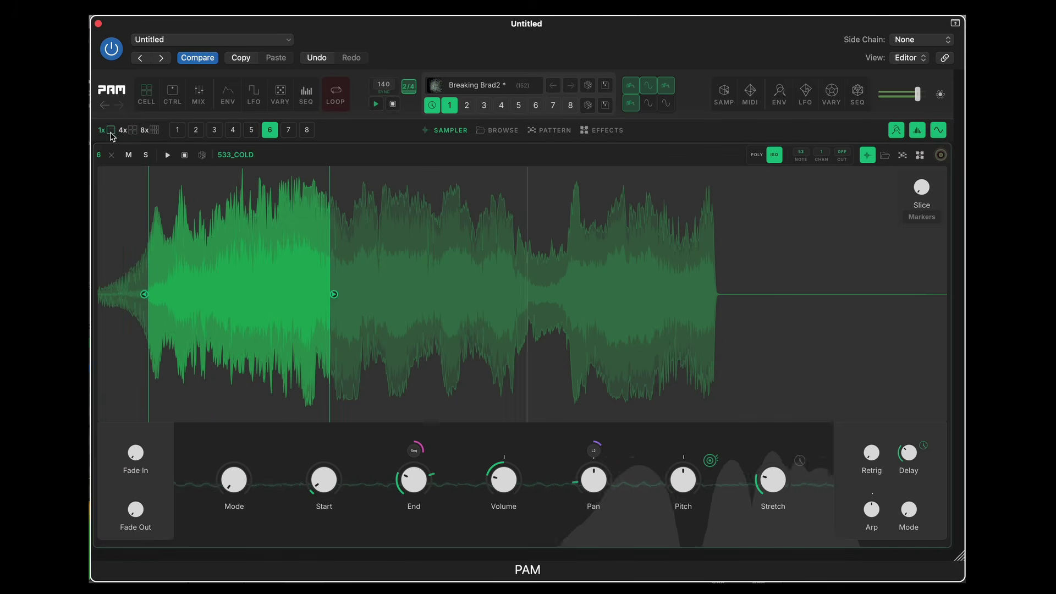
{"action": "left_click", "coordinate": [215, 131]}
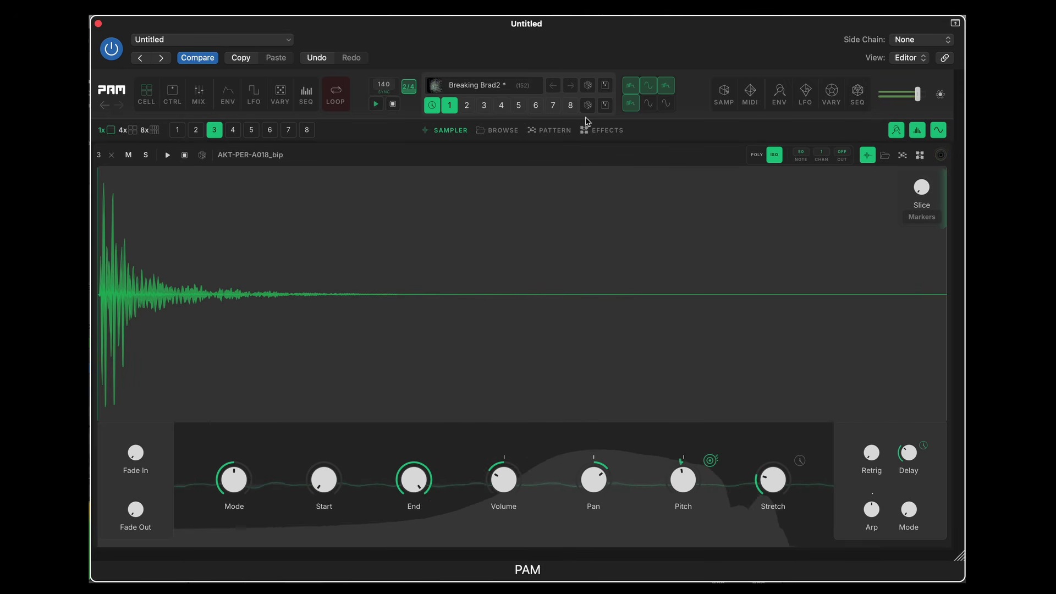
{"action": "left_click", "coordinate": [601, 130]}
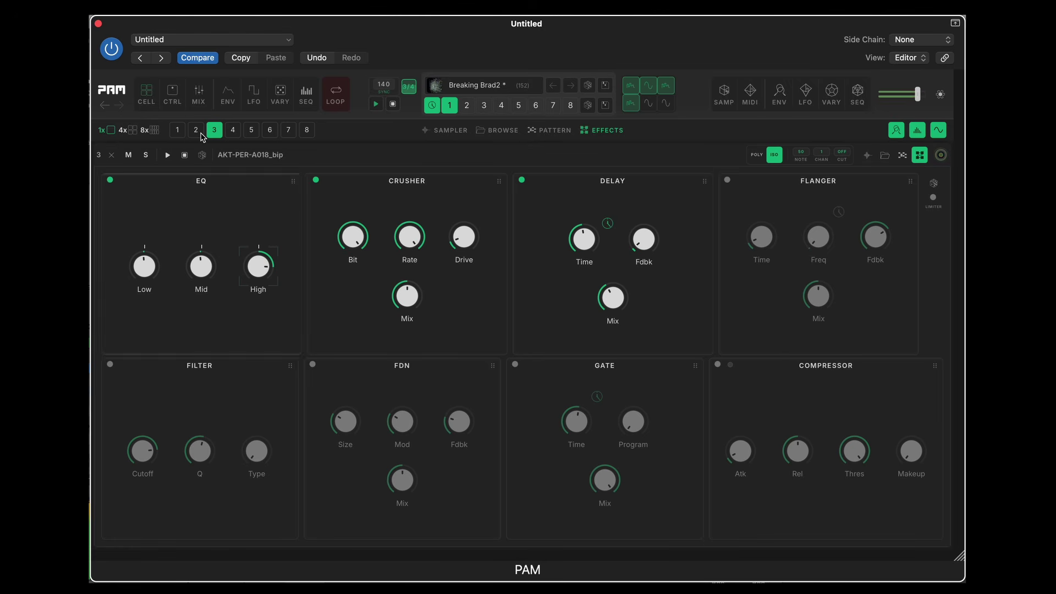
- Return to the mixer, expand channel 3's effects list and view the Crusher and Flanger settings
{"action": "left_click", "coordinate": [199, 99]}
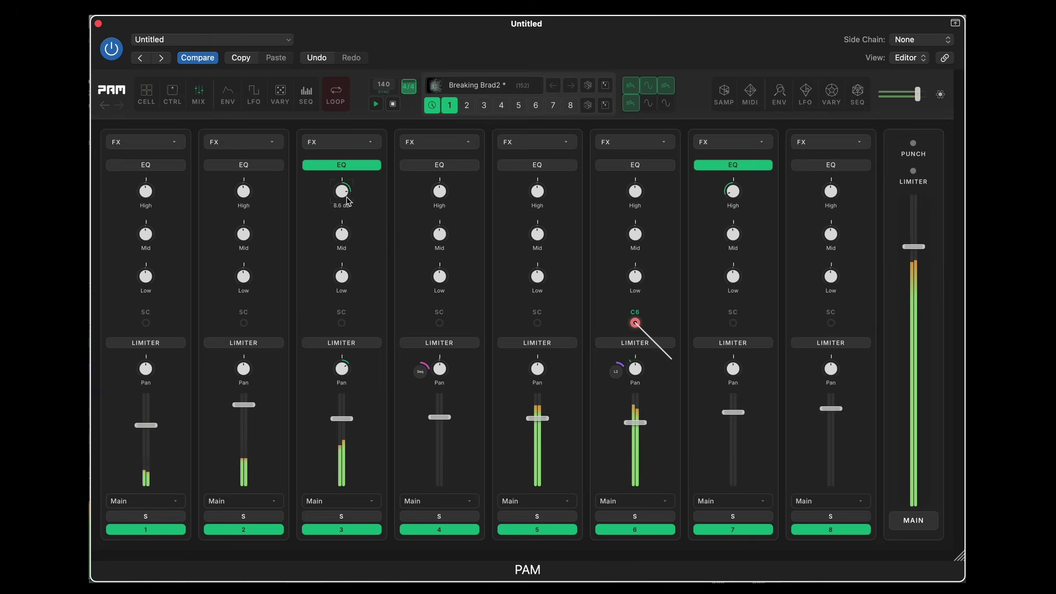
{"action": "mouse_move", "coordinate": [344, 219]}
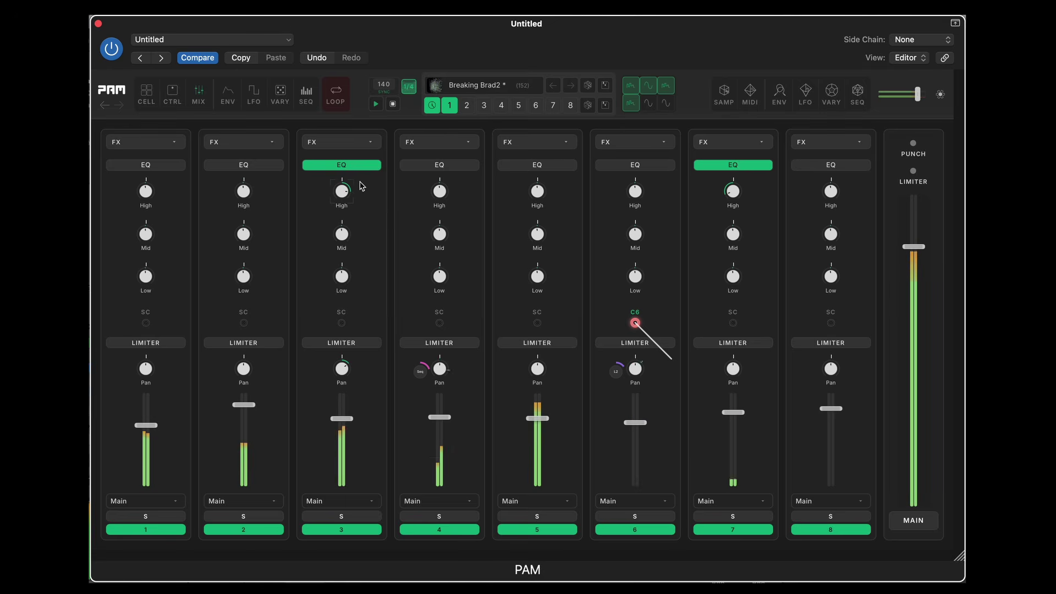
{"action": "left_click", "coordinate": [370, 144]}
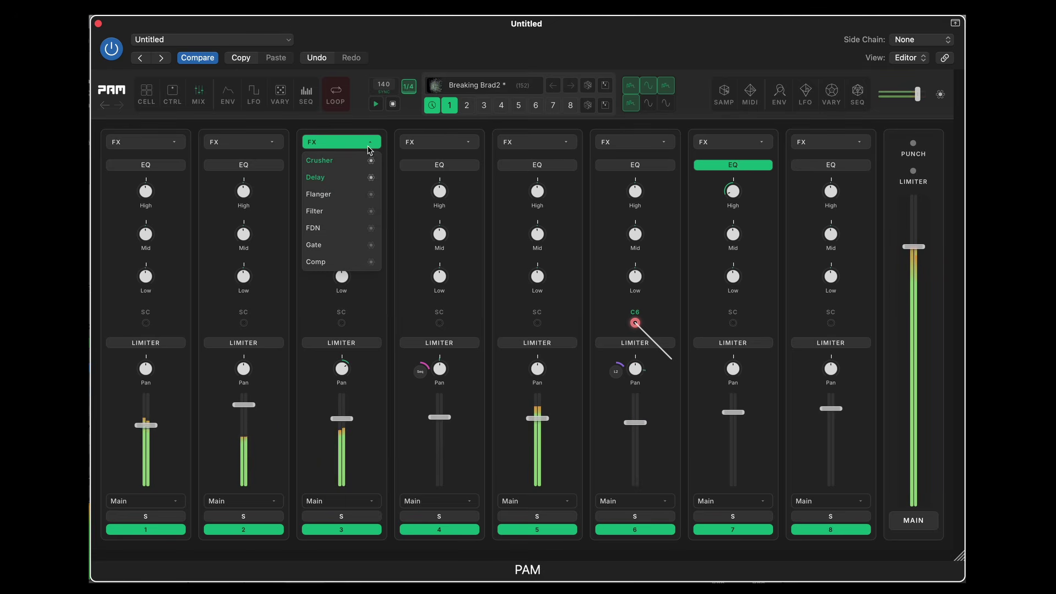
{"action": "left_click", "coordinate": [371, 161]}
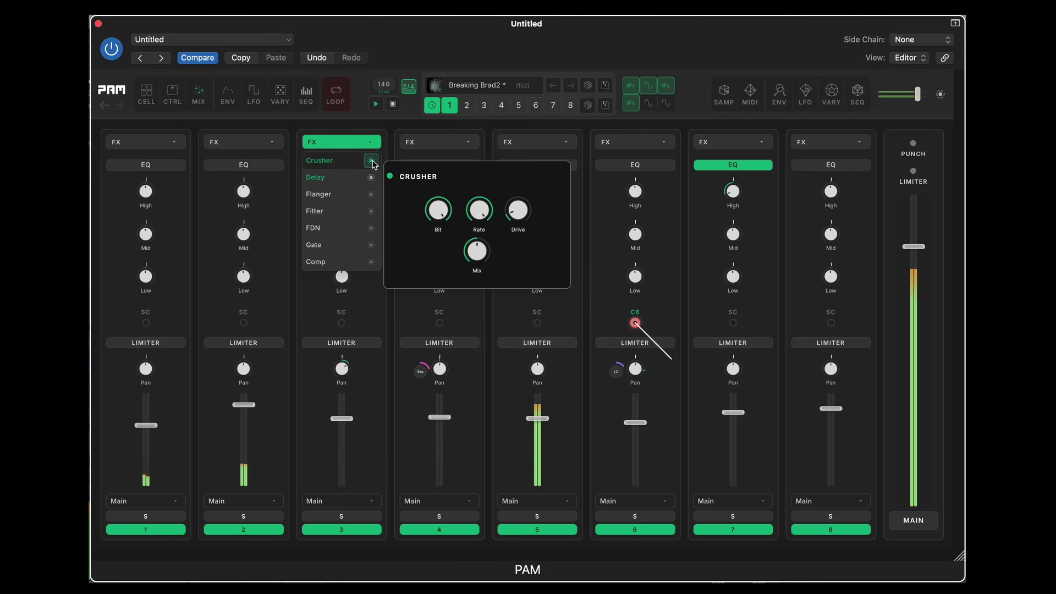
{"action": "left_click", "coordinate": [372, 161]}
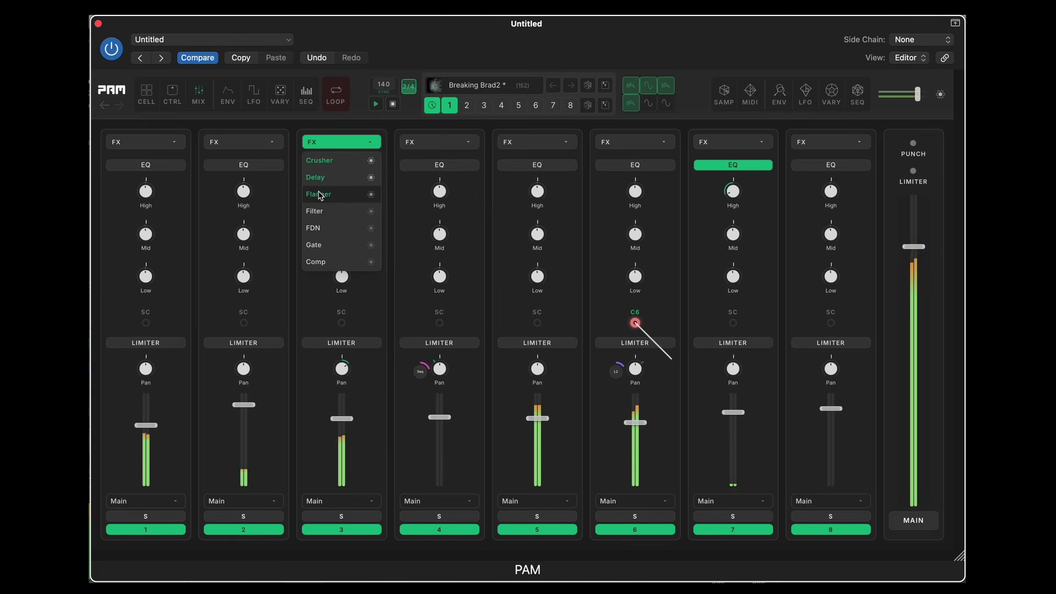
{"action": "left_click", "coordinate": [371, 194]}
{"action": "left_click", "coordinate": [371, 195]}
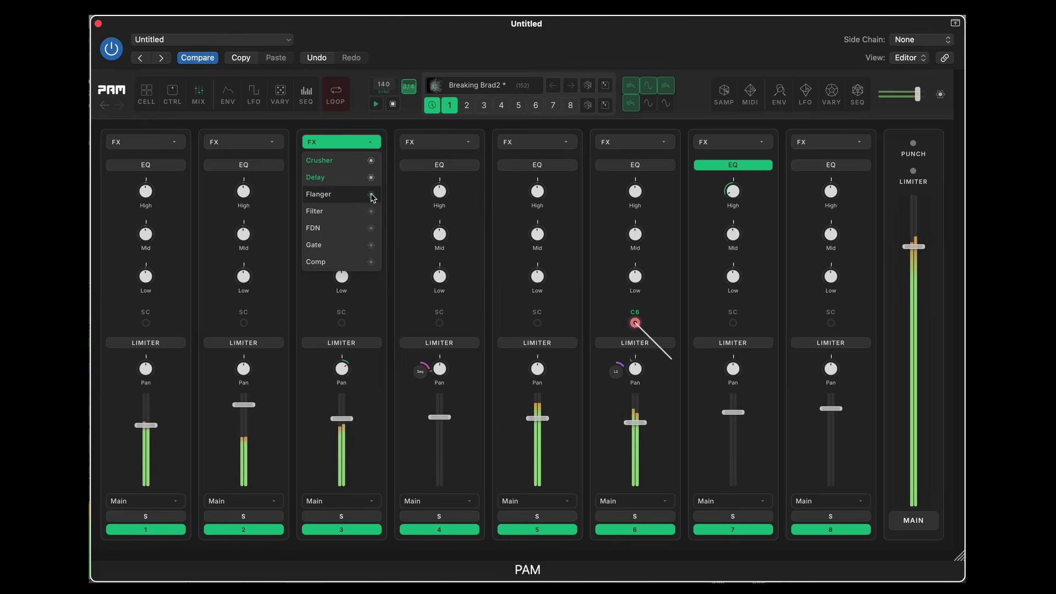
- Close channel 3's effects list, connect channels 3 and 4 through their sidechain points, and remove that connection
{"action": "left_click", "coordinate": [374, 291]}
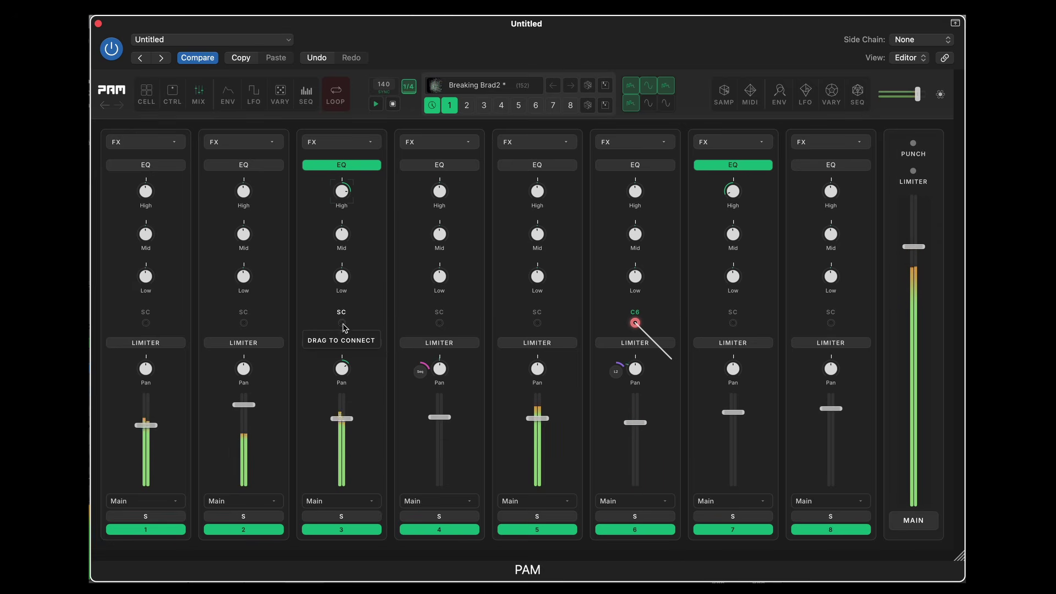
{"action": "left_click_drag", "start_coordinate": [440, 324], "coordinate": [352, 337]}
{"action": "left_click", "coordinate": [353, 335]}
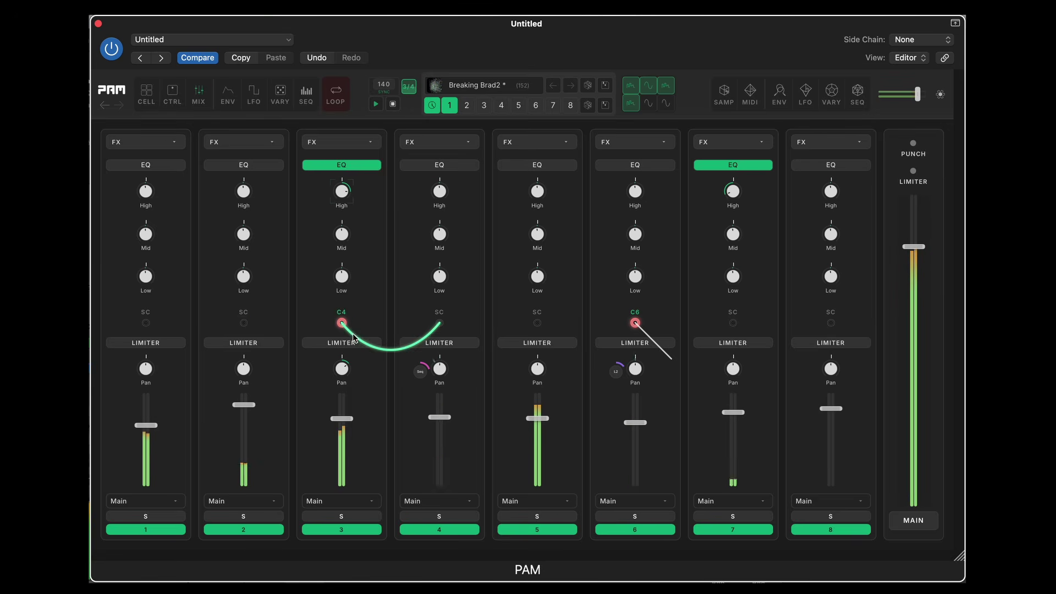
{"action": "left_click", "coordinate": [352, 335]}
{"action": "left_click", "coordinate": [371, 489]}
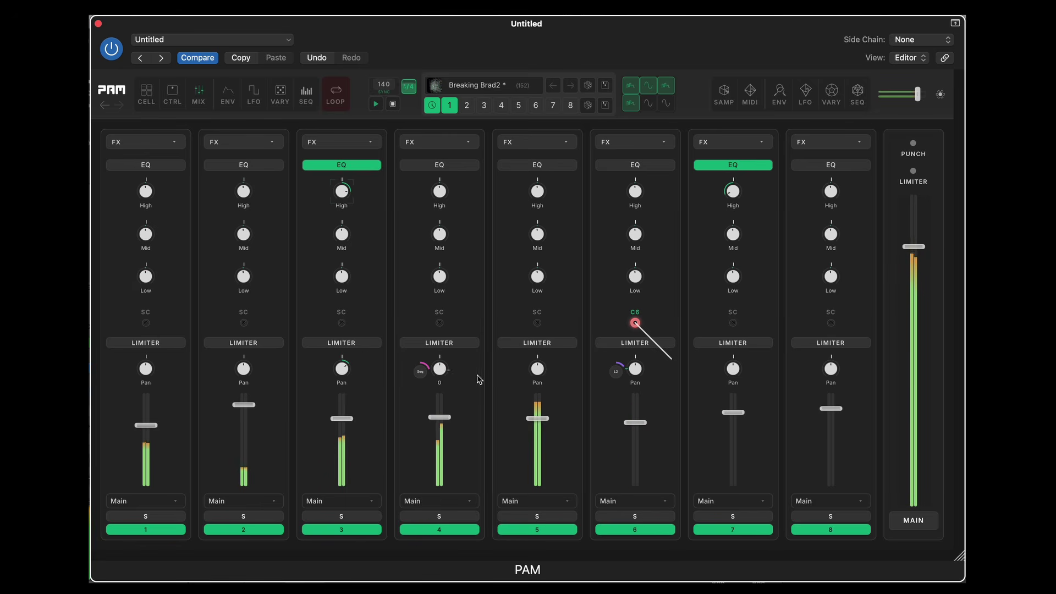
- Route mixer channel 2 to output 3/4 and channel 3 to output 5/6
{"action": "left_click", "coordinate": [272, 502]}
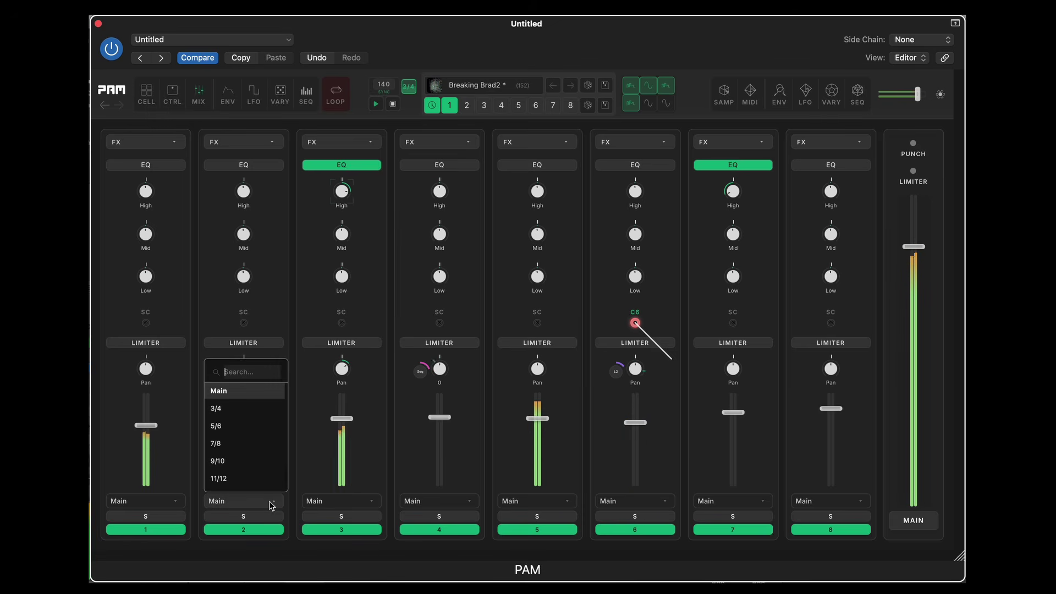
{"action": "left_click", "coordinate": [257, 413]}
{"action": "left_click", "coordinate": [352, 502]}
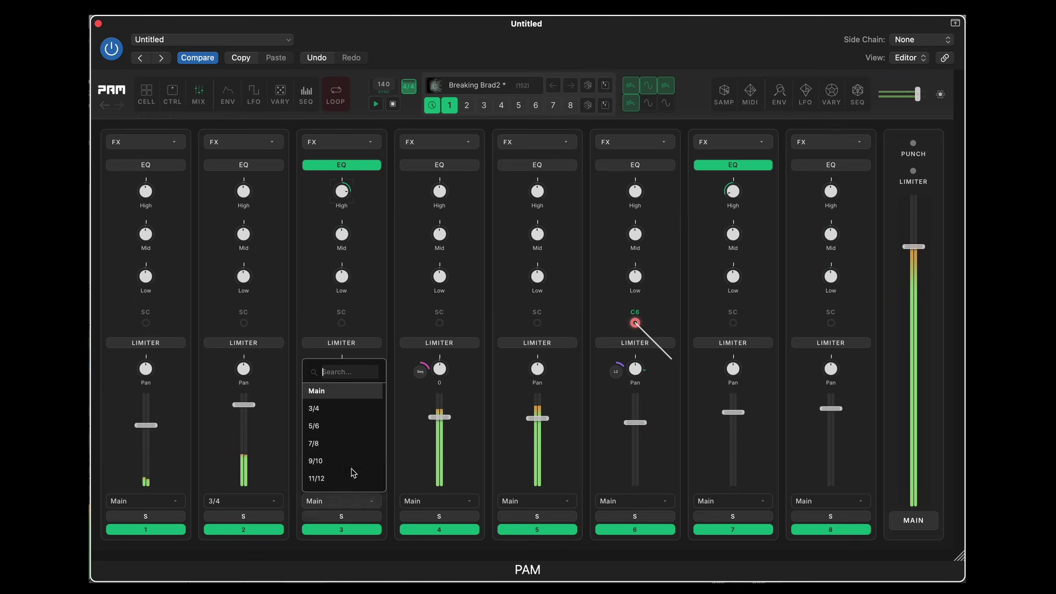
{"action": "left_click", "coordinate": [357, 425]}
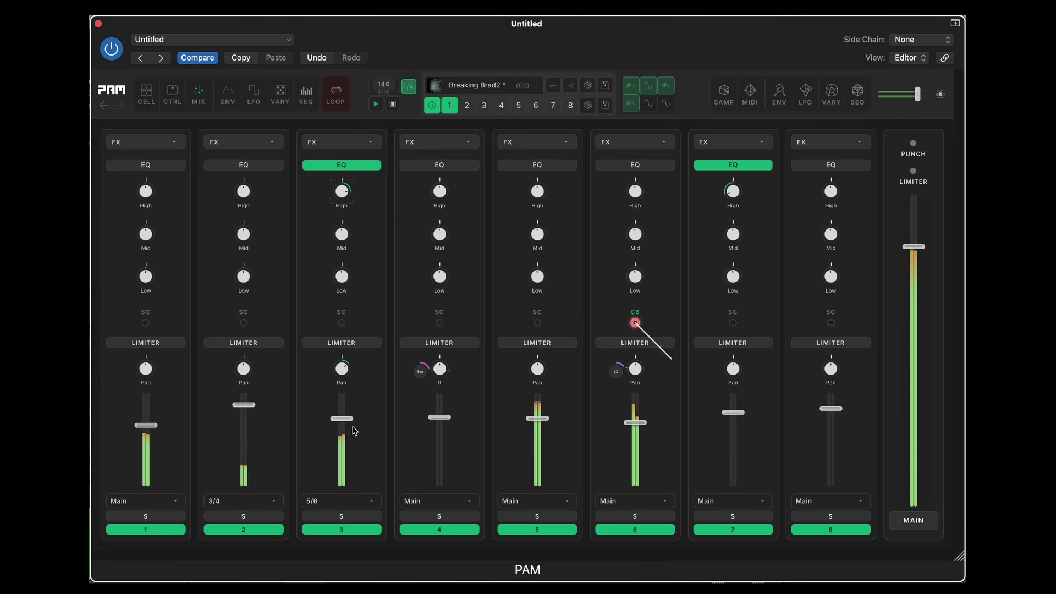
- Return the outputs of mixer channels 3 and 2 to Main
{"action": "left_click", "coordinate": [362, 502]}
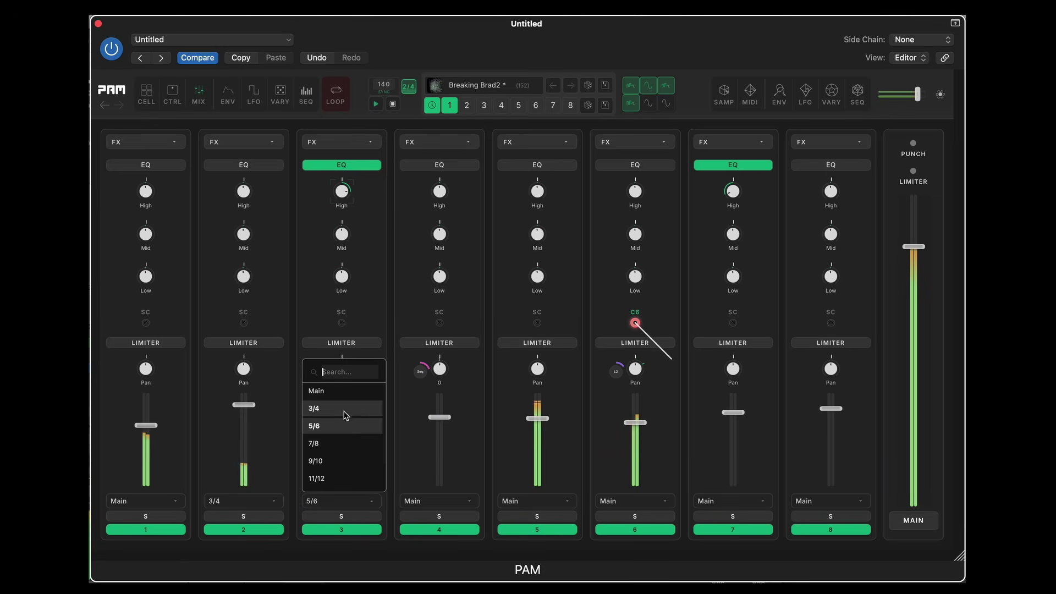
{"action": "left_click", "coordinate": [345, 392]}
{"action": "left_click", "coordinate": [269, 501]}
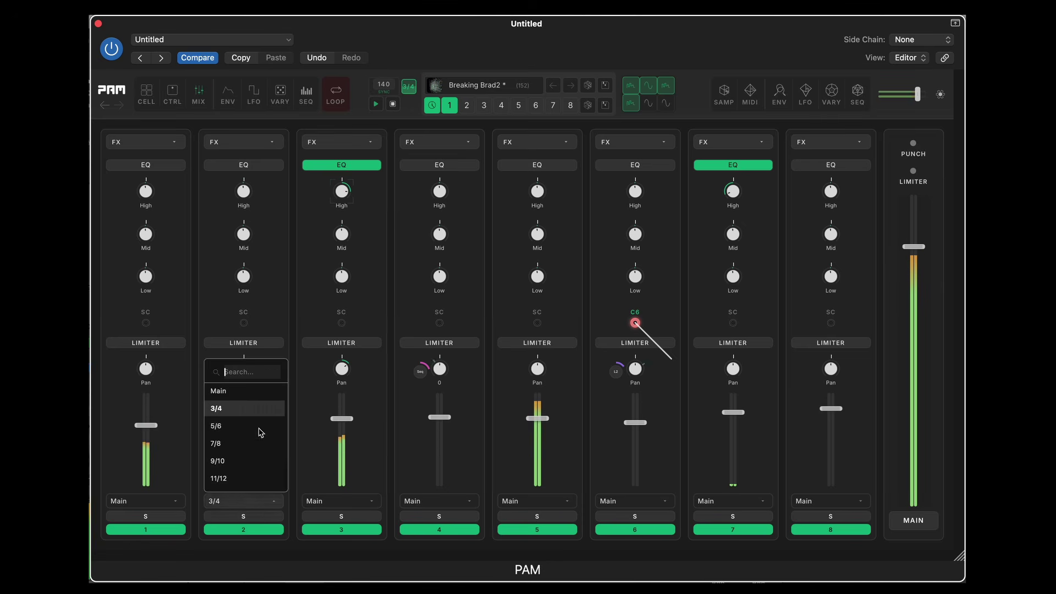
{"action": "left_click", "coordinate": [256, 392]}
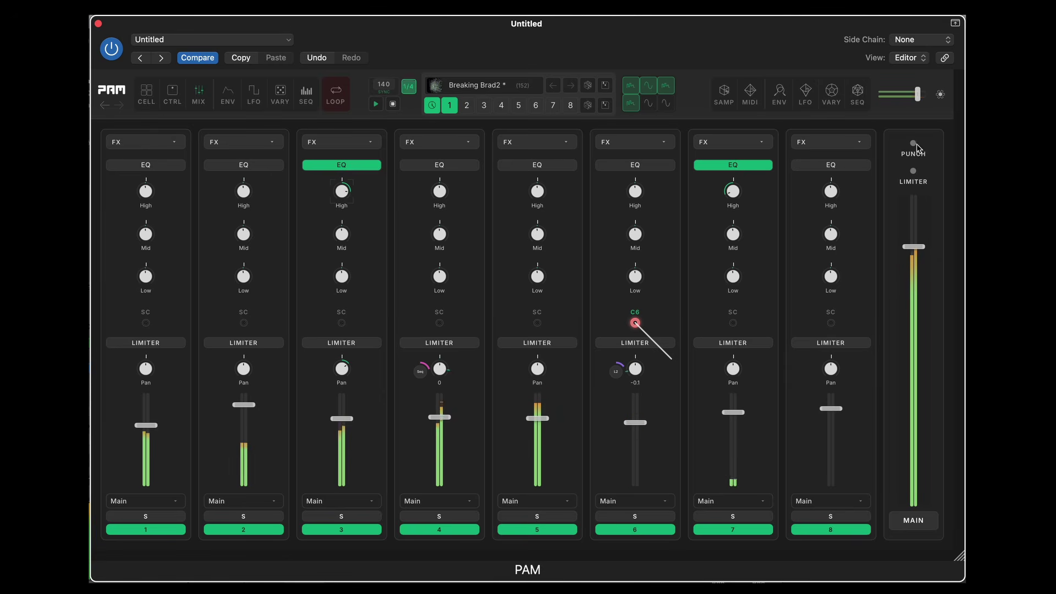
- Start playback on the control page, enable the global Filter and sweep its cutoff
{"action": "left_click", "coordinate": [913, 175]}
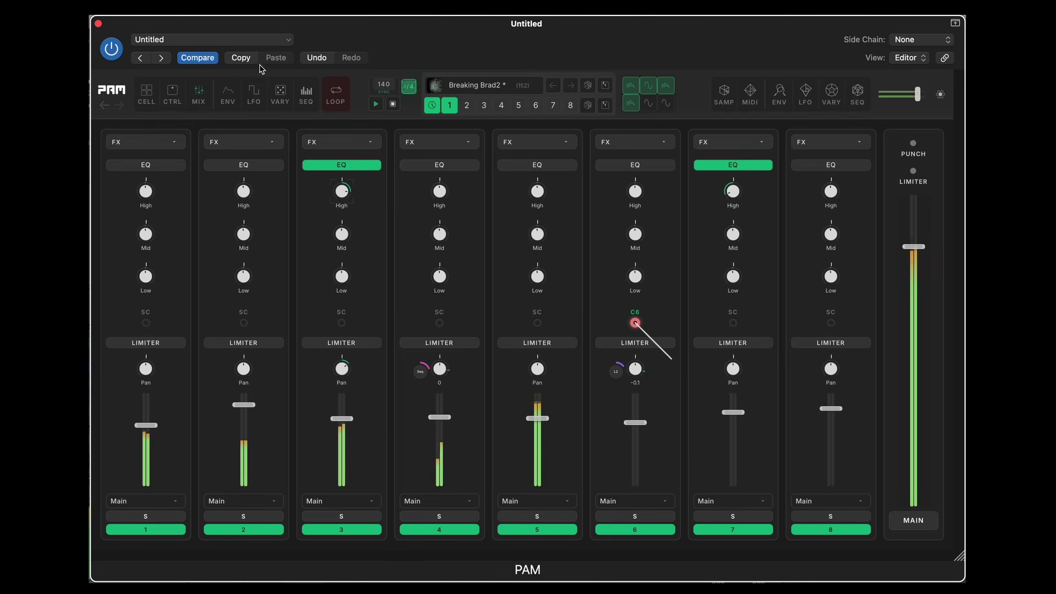
{"action": "left_click", "coordinate": [172, 101]}
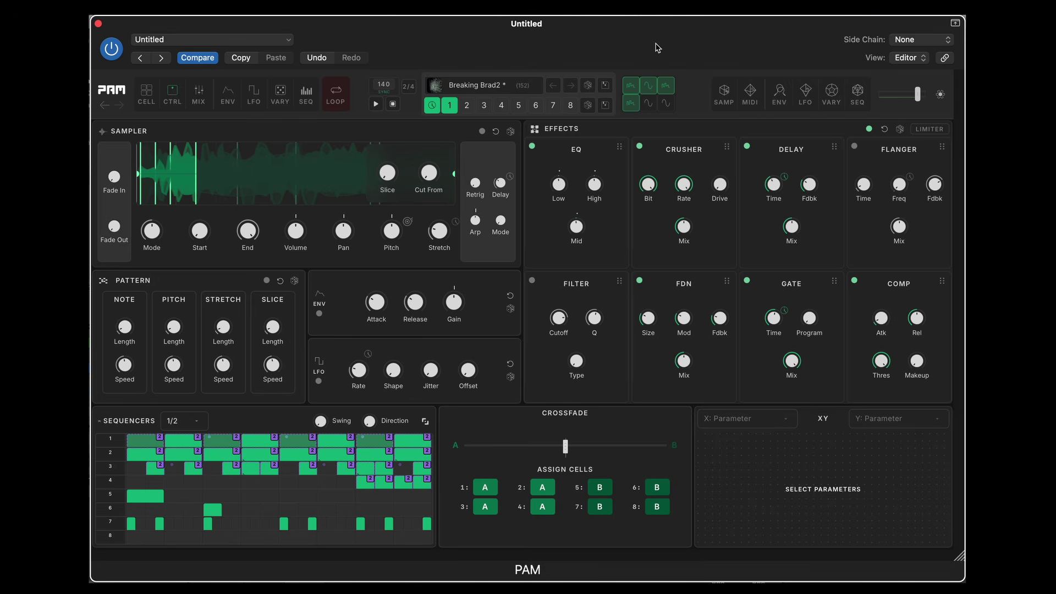
{"action": "key", "text": "space"}
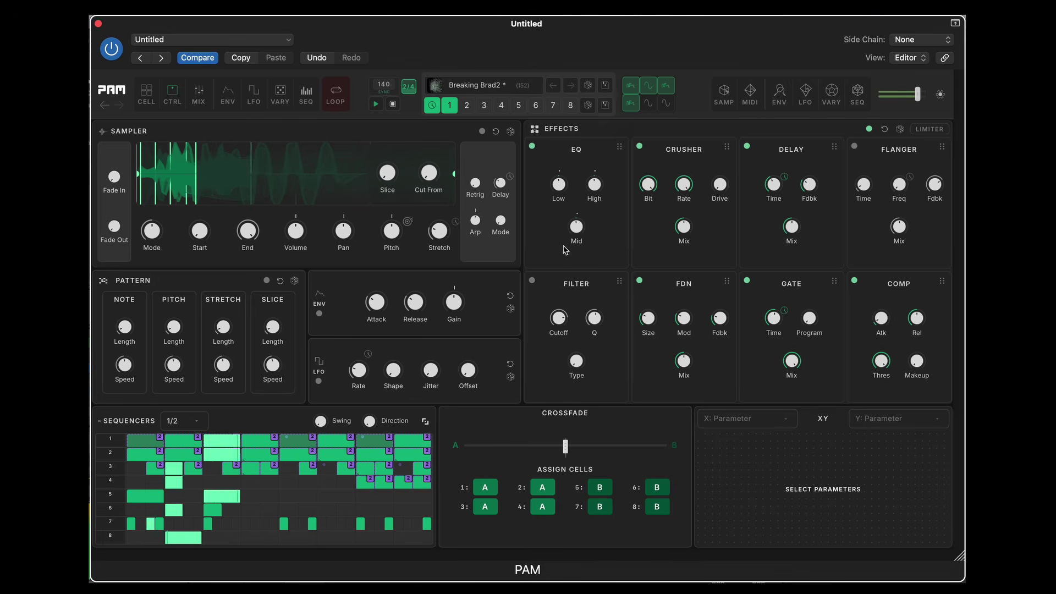
{"action": "left_click", "coordinate": [532, 281]}
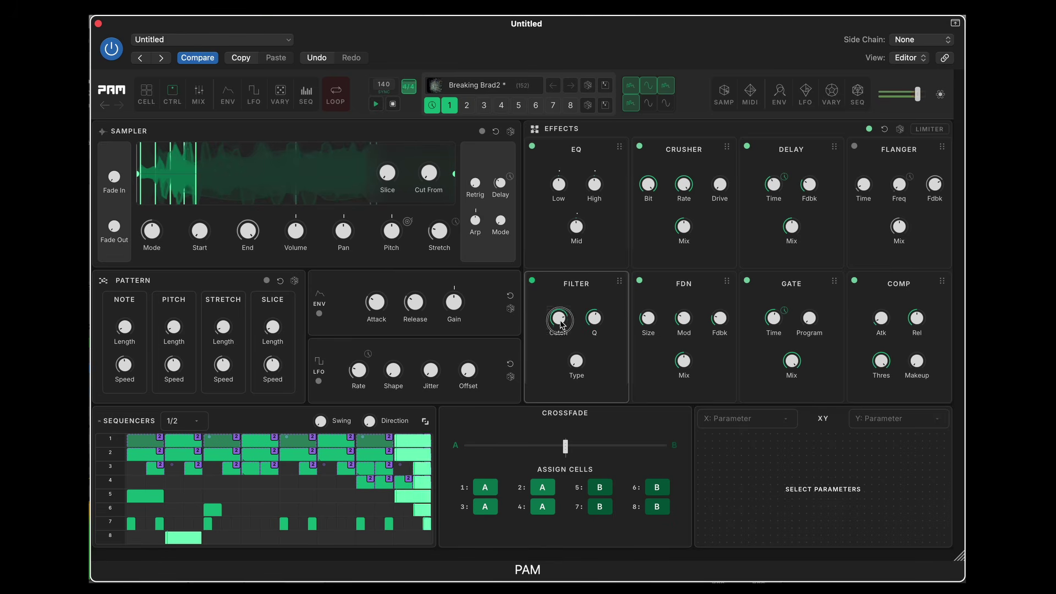
{"action": "left_click", "coordinate": [560, 332]}
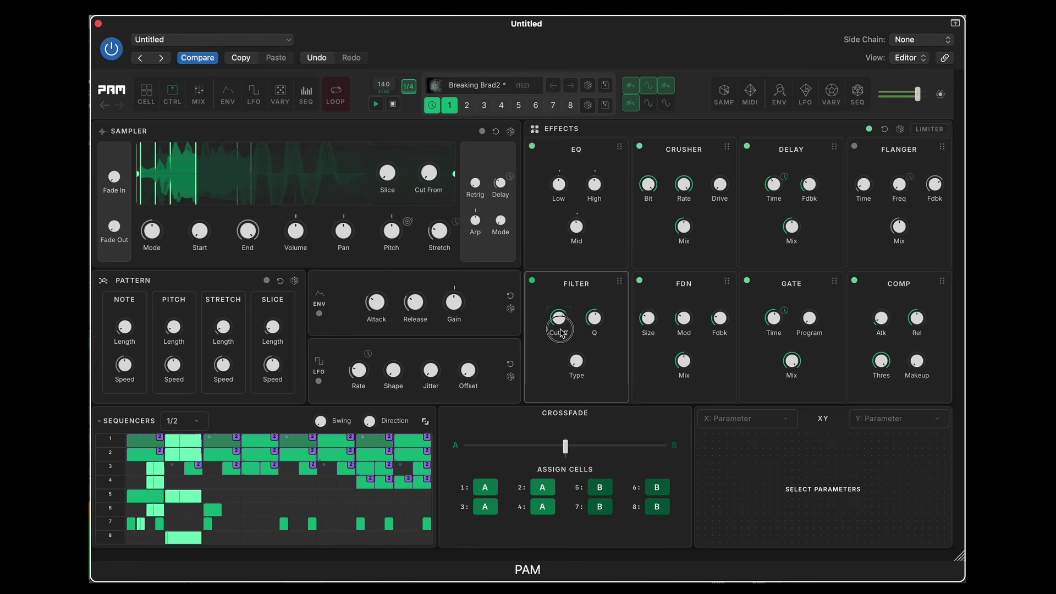
{"action": "left_click", "coordinate": [552, 361]}
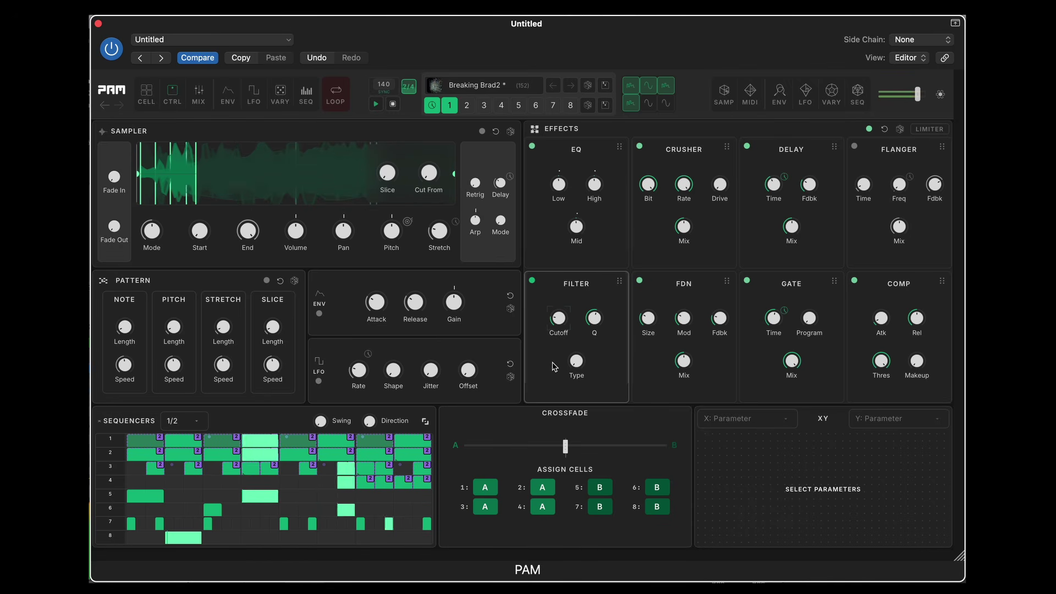
{"action": "mouse_move", "coordinate": [564, 325]}
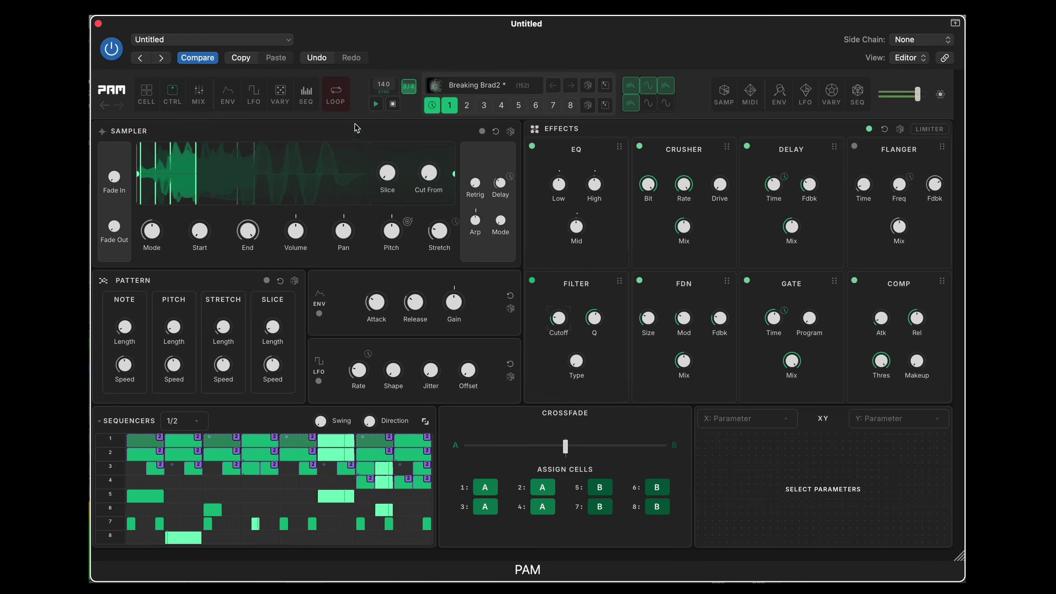
- Show the effects of cells 3 and 6 in the single-cell view, with a brief look at the 8x overview
{"action": "left_click", "coordinate": [149, 105]}
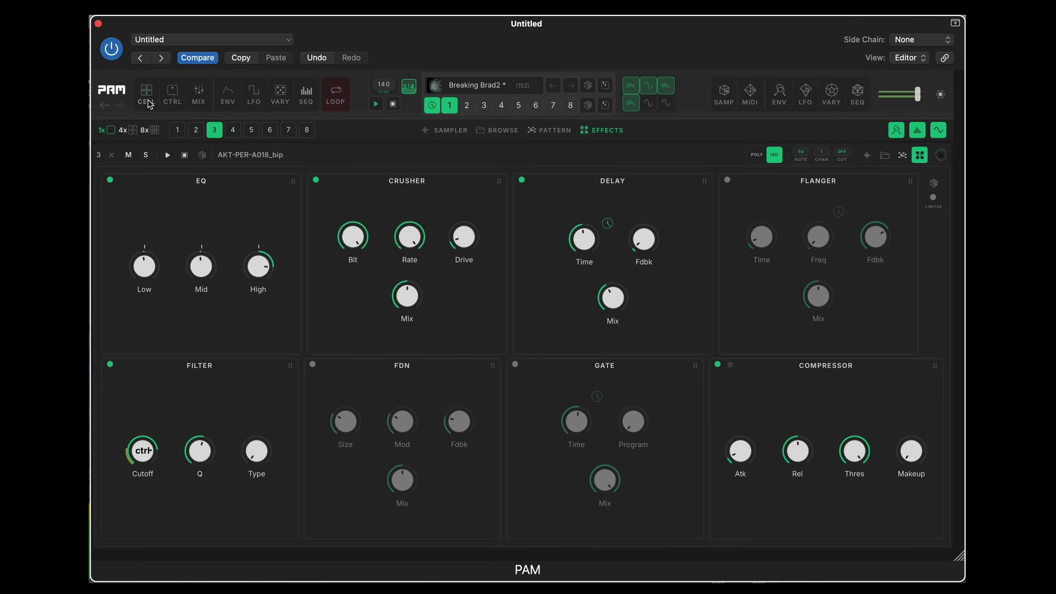
{"action": "left_click", "coordinate": [269, 132]}
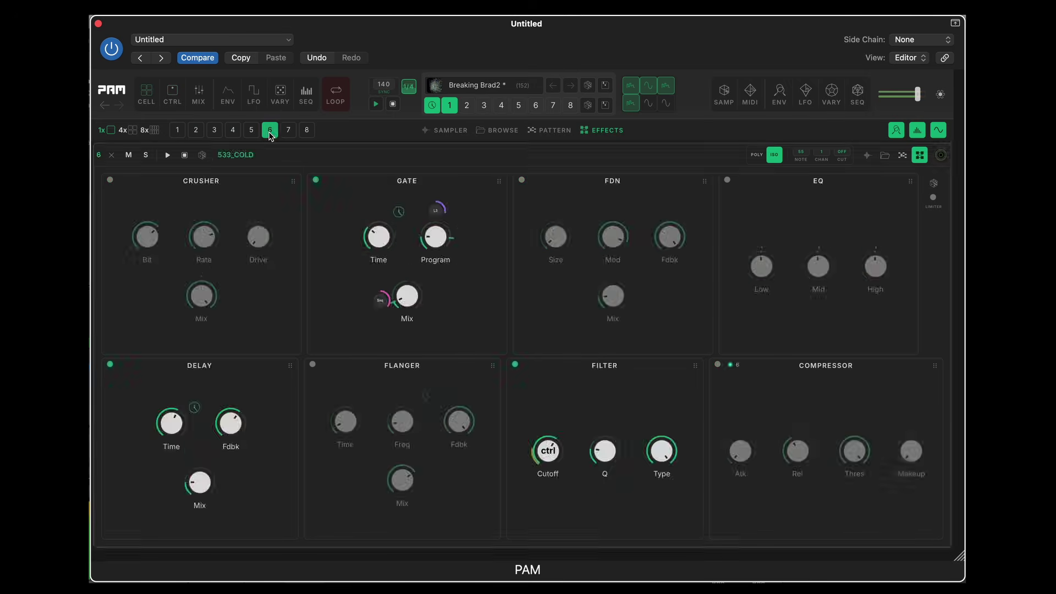
{"action": "left_click", "coordinate": [145, 130]}
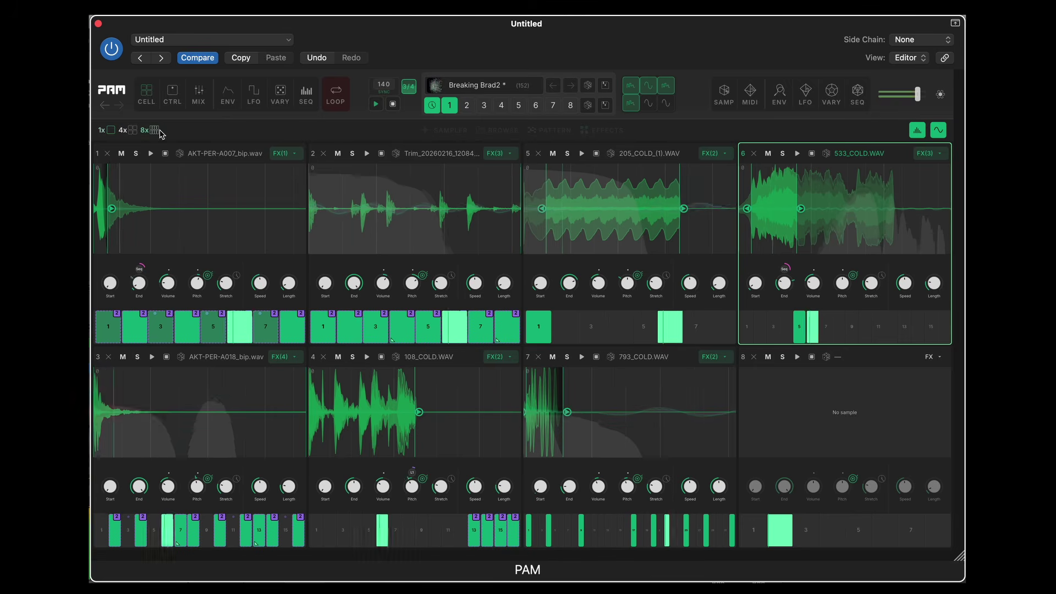
{"action": "left_click", "coordinate": [106, 130]}
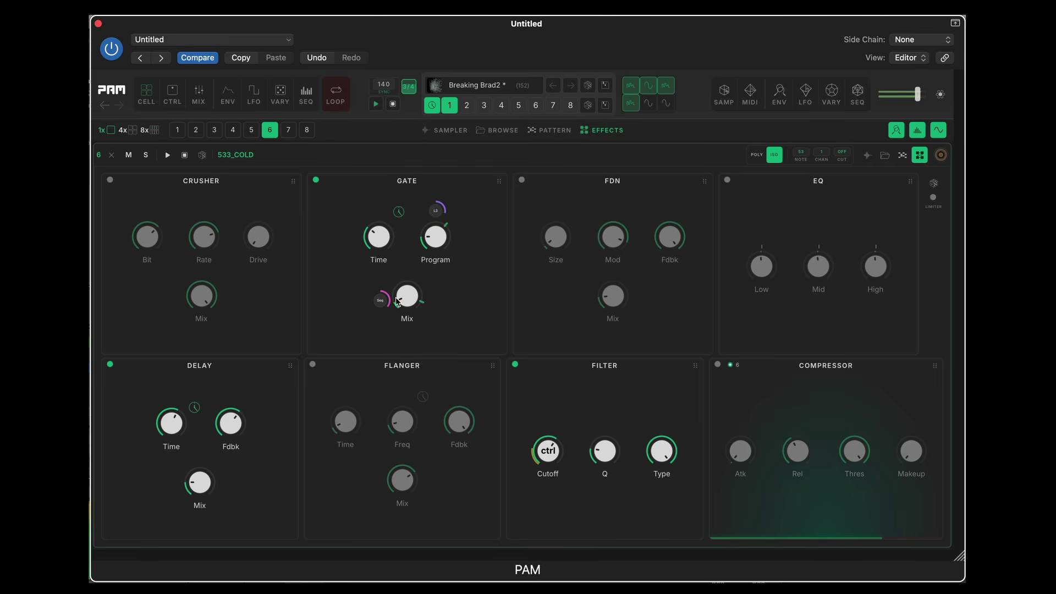
- Override the global control of cell 6's Filter by lowering its cutoff directly
{"action": "mouse_move", "coordinate": [537, 450]}
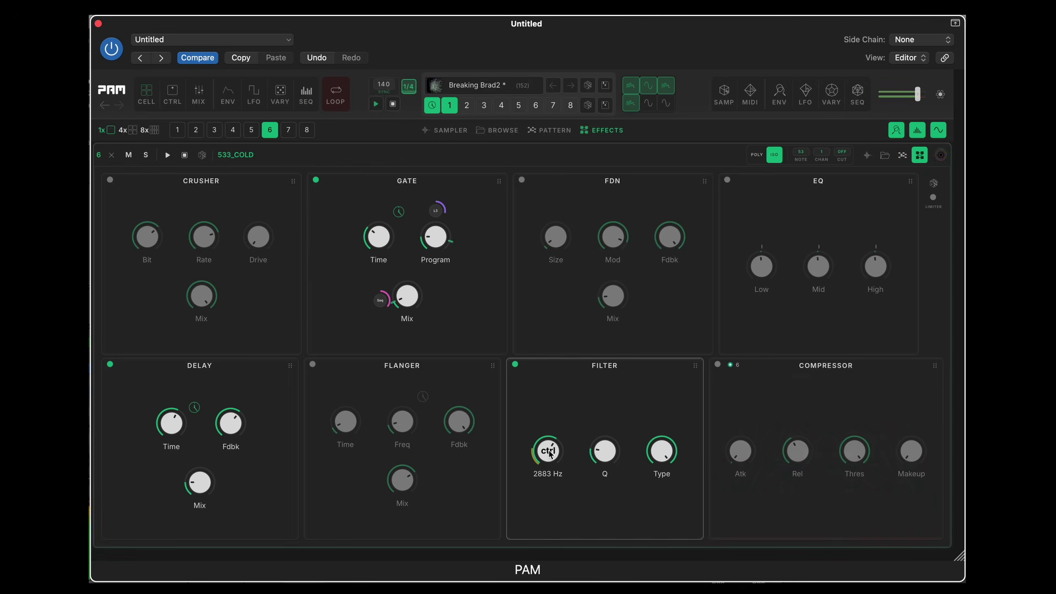
{"action": "left_click_drag", "start_coordinate": [550, 458], "coordinate": [542, 486]}
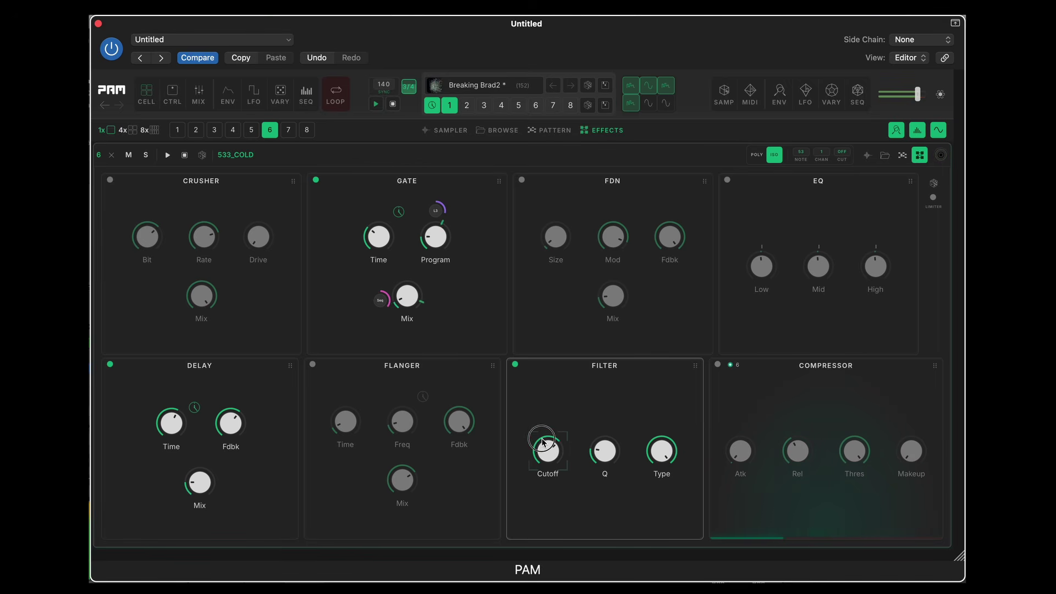
{"action": "left_click_drag", "start_coordinate": [542, 462], "coordinate": [541, 474]}
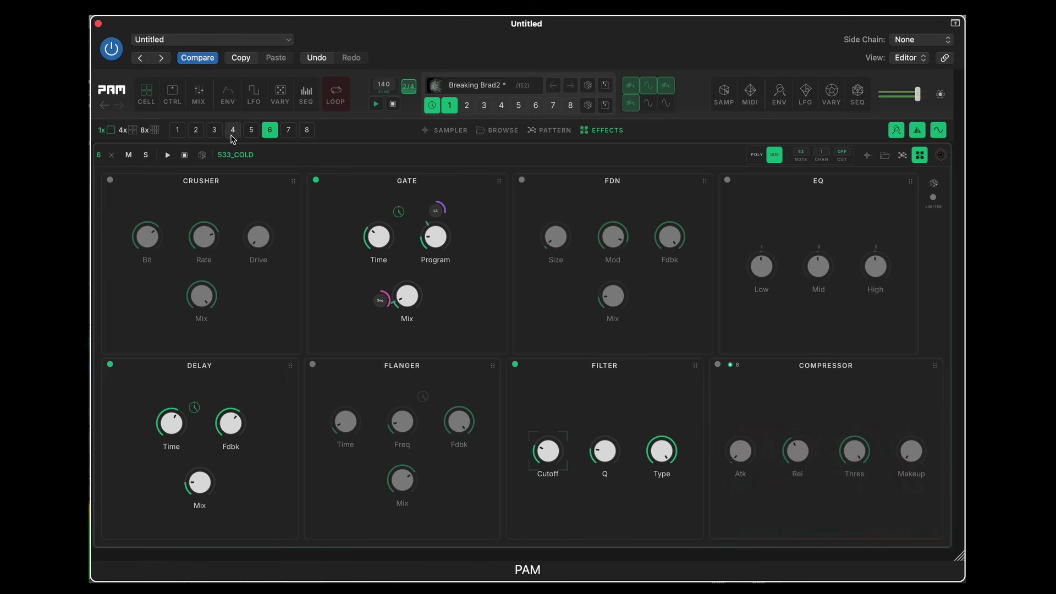
- Return to the control page, sweep the global Filter cutoff and switch the Filter off
{"action": "left_click", "coordinate": [172, 94]}
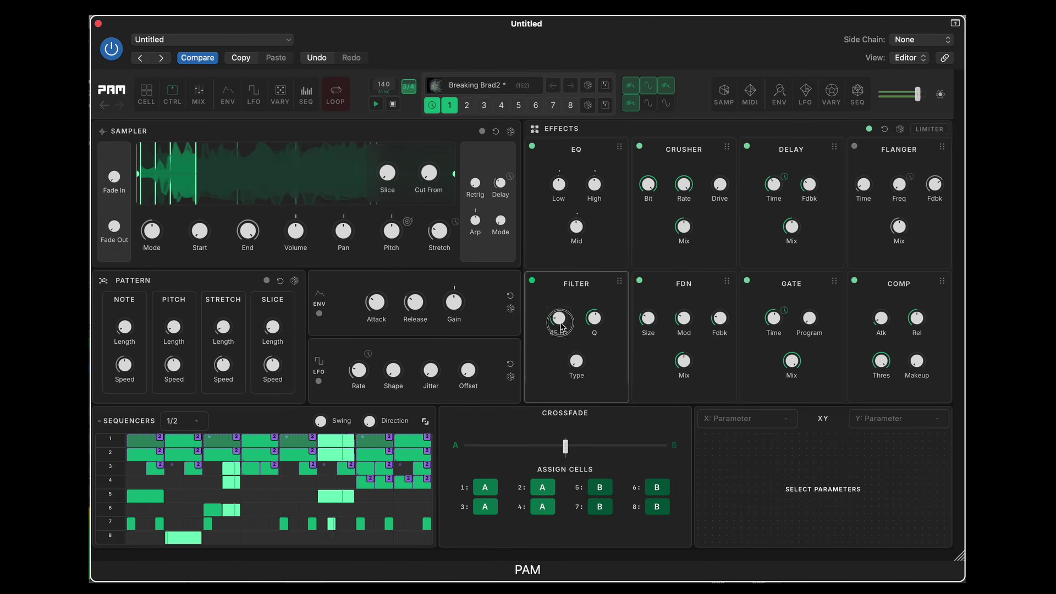
{"action": "left_click_drag", "start_coordinate": [560, 325], "coordinate": [557, 258]}
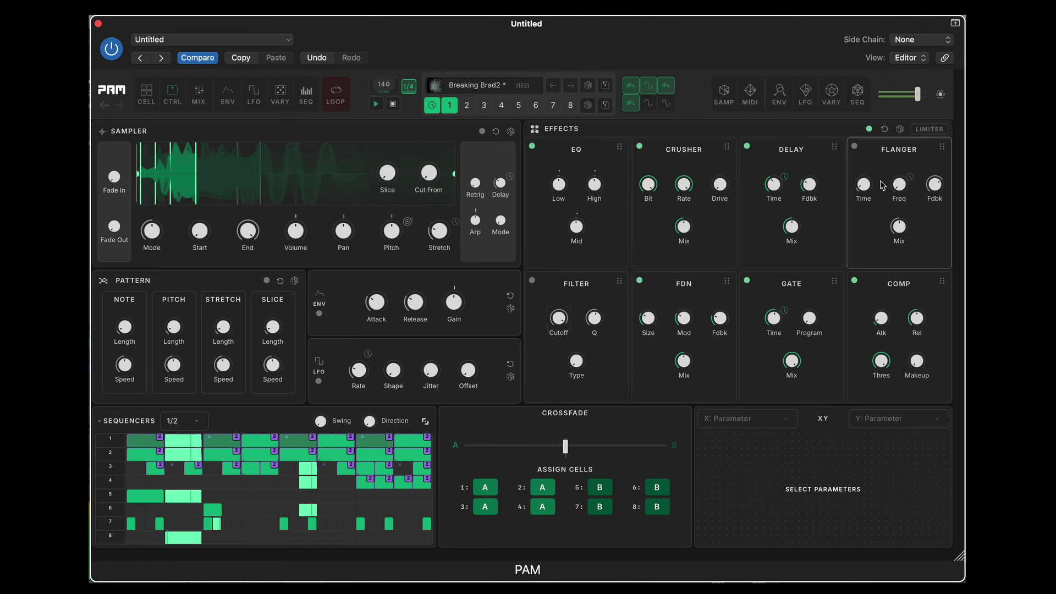
- Raise the global sampler's Stretch to about 0.88 x
{"action": "mouse_move", "coordinate": [607, 190]}
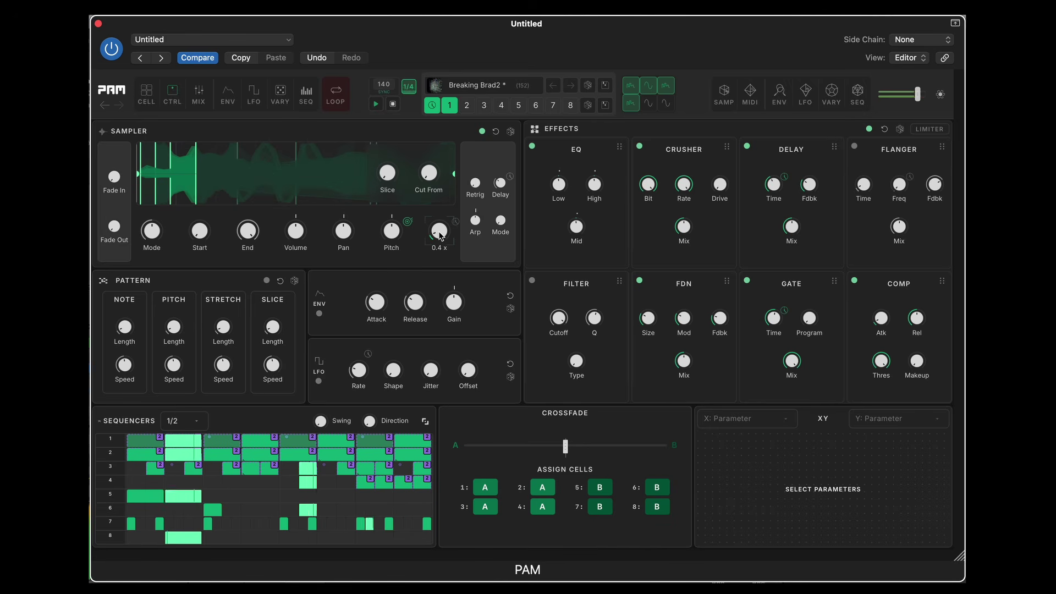
{"action": "left_click_drag", "start_coordinate": [440, 235], "coordinate": [432, 215]}
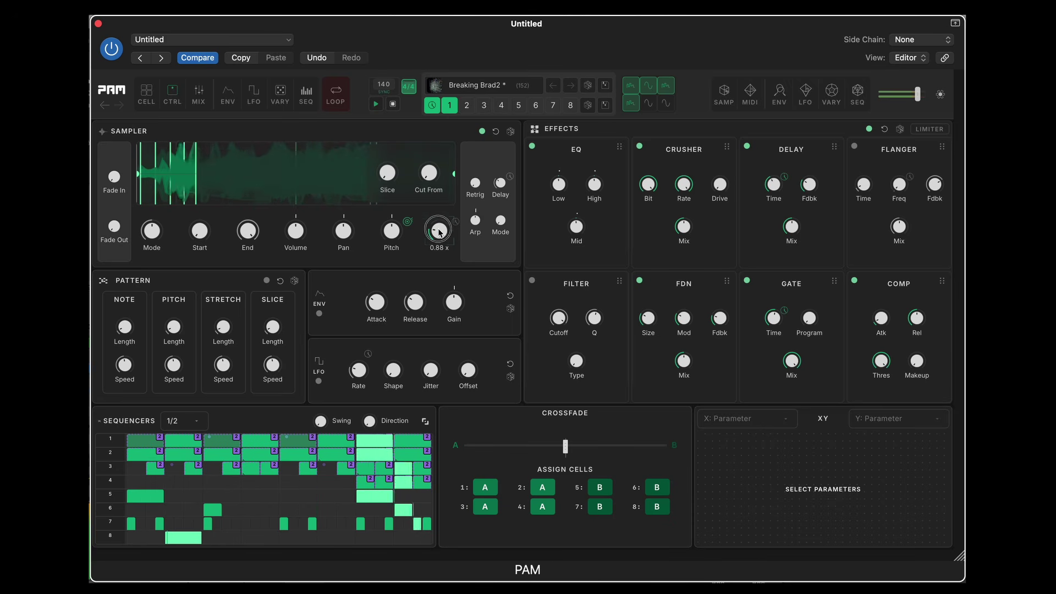
{"action": "mouse_move", "coordinate": [234, 331]}
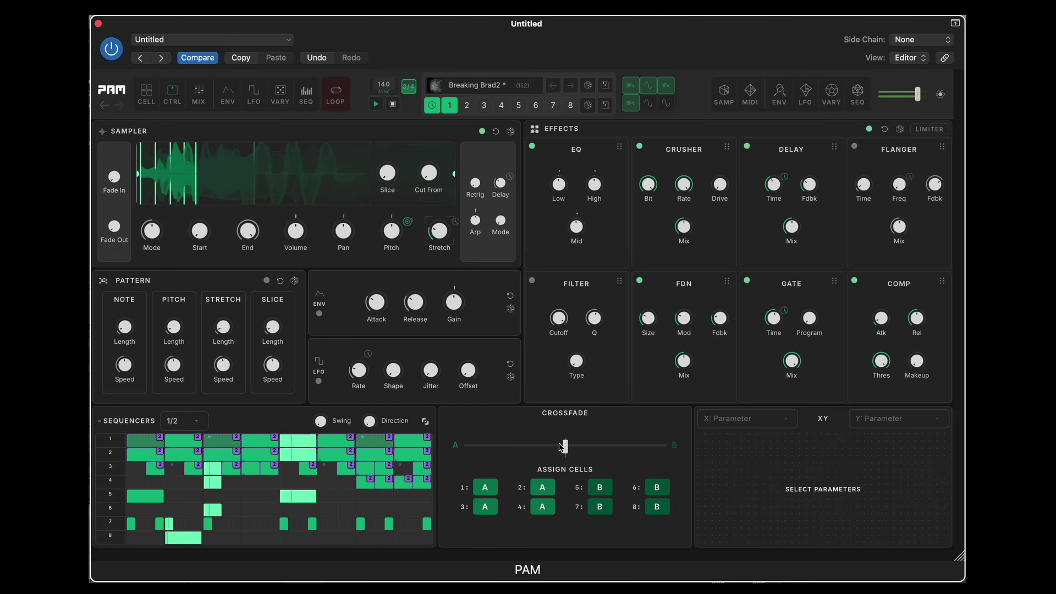
- Move the crossfader fully to side A, and assign cell 7 to A and cell 4 to B
{"action": "left_click_drag", "start_coordinate": [567, 448], "coordinate": [465, 448]}
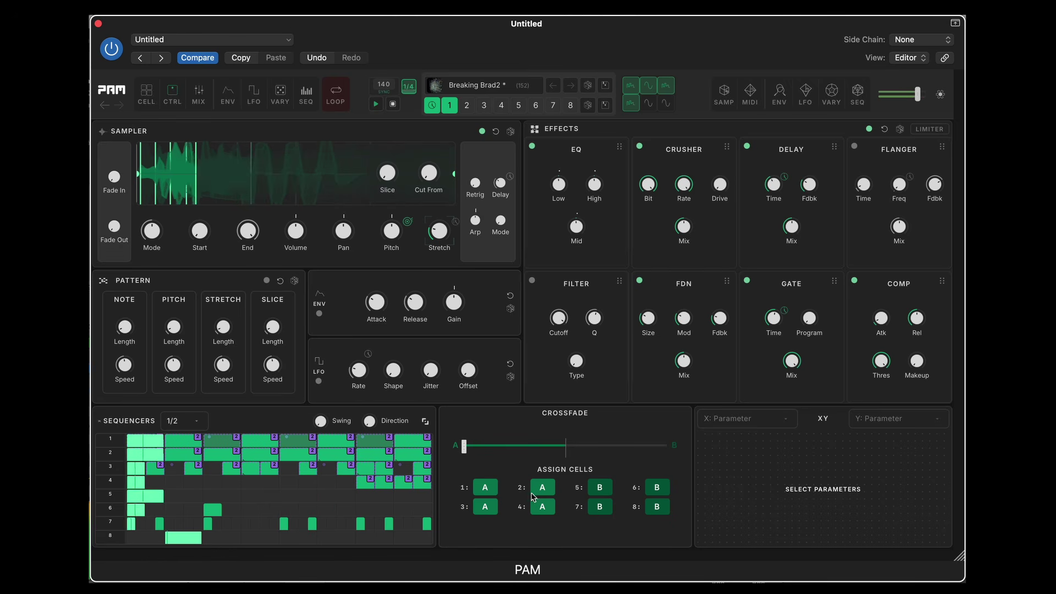
{"action": "left_click", "coordinate": [598, 507]}
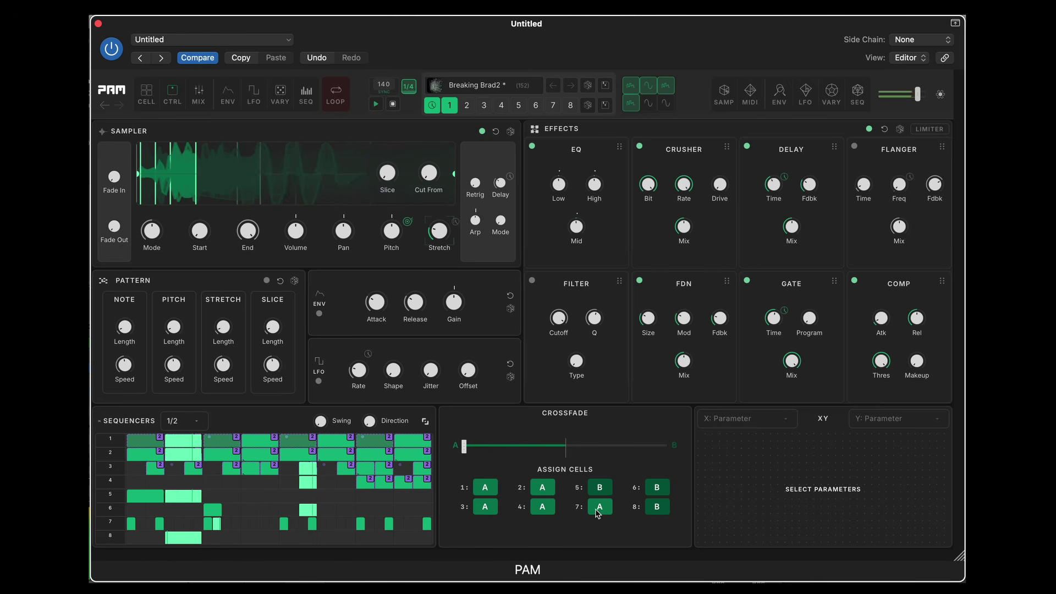
{"action": "left_click", "coordinate": [543, 507]}
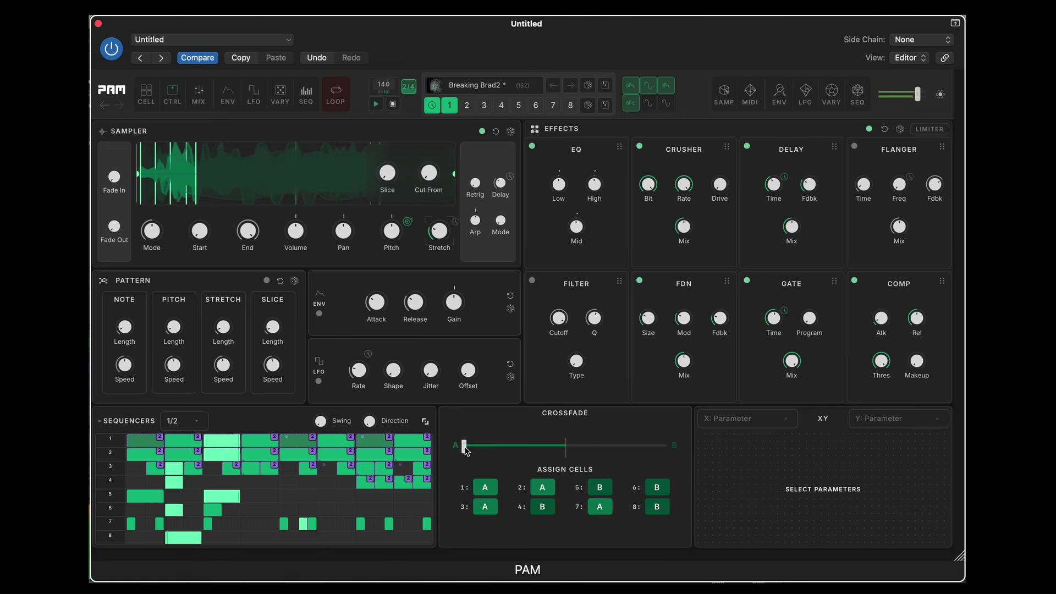
{"action": "mouse_move", "coordinate": [464, 447]}
{"action": "left_mouse_down"}
{"action": "mouse_move", "coordinate": [476, 448]}
{"action": "mouse_move", "coordinate": [462, 450]}
{"action": "left_mouse_up"}
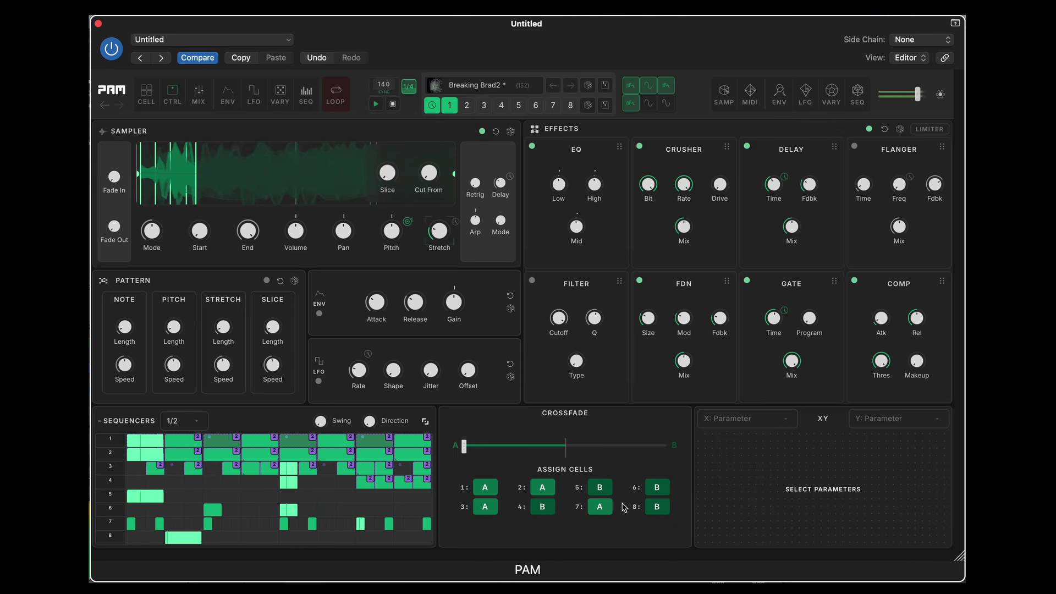
- Assign cell 2 to B and cell 5 to A, and move the crossfader across to about 98 on side B
{"action": "left_click", "coordinate": [547, 487]}
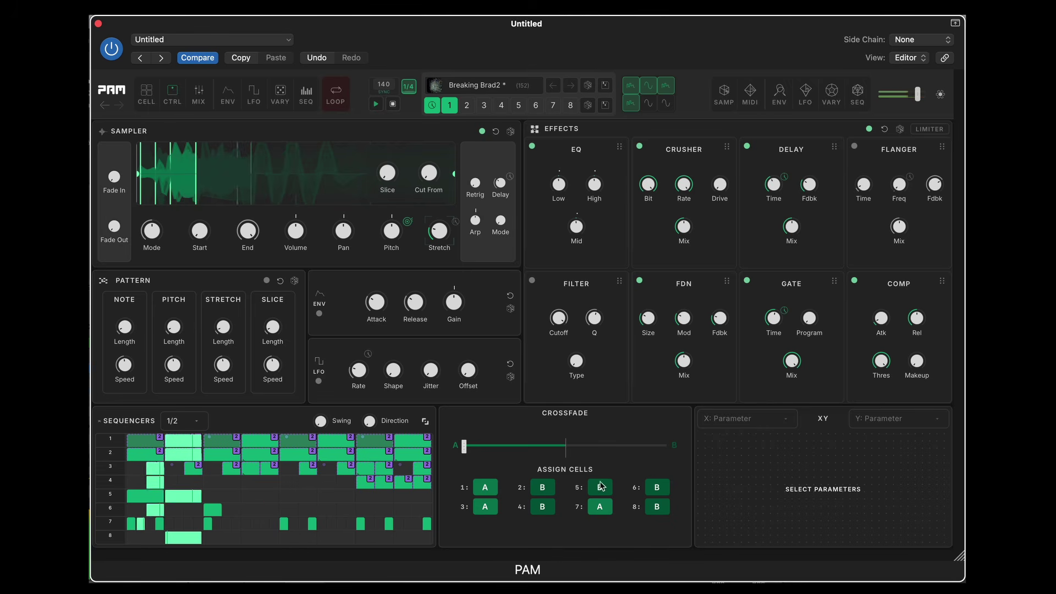
{"action": "left_click", "coordinate": [602, 488]}
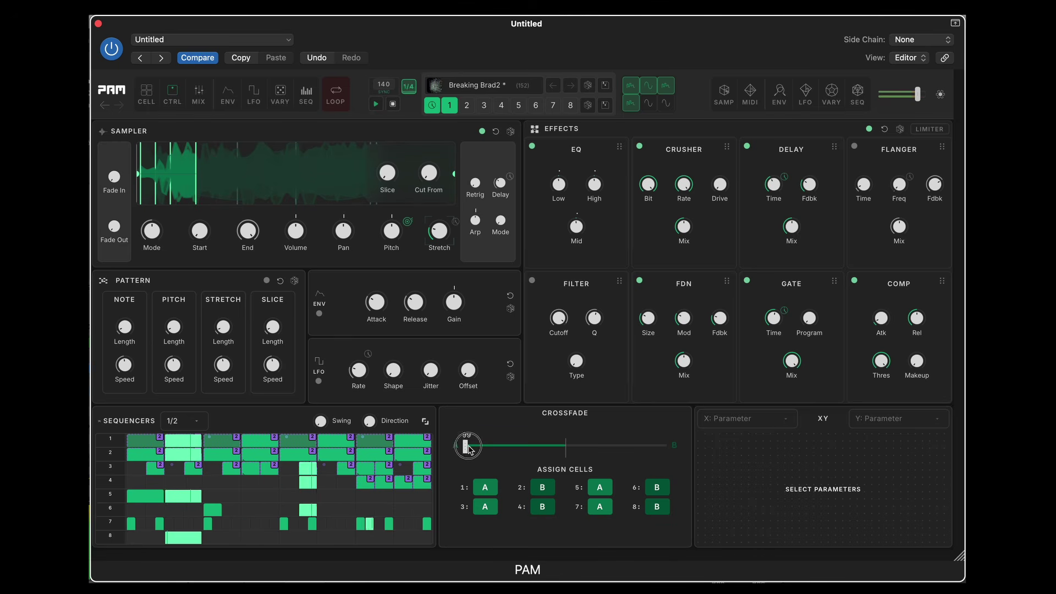
{"action": "left_click_drag", "start_coordinate": [603, 457], "coordinate": [680, 460]}
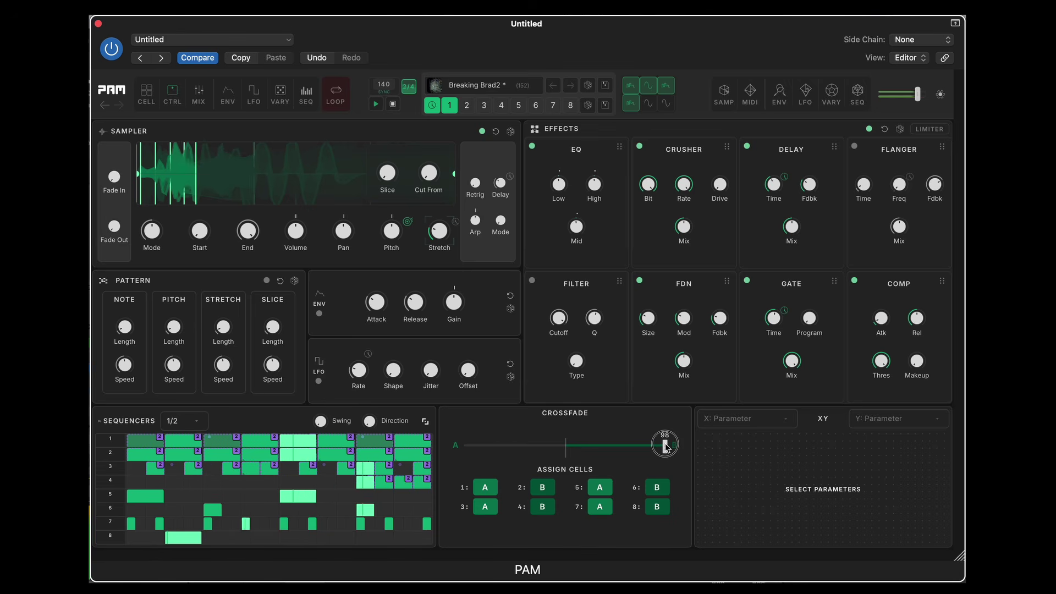
- Move the crossfader fully to side B, and bring it back to the centre between A and B
{"action": "left_click_drag", "start_coordinate": [666, 447], "coordinate": [669, 448]}
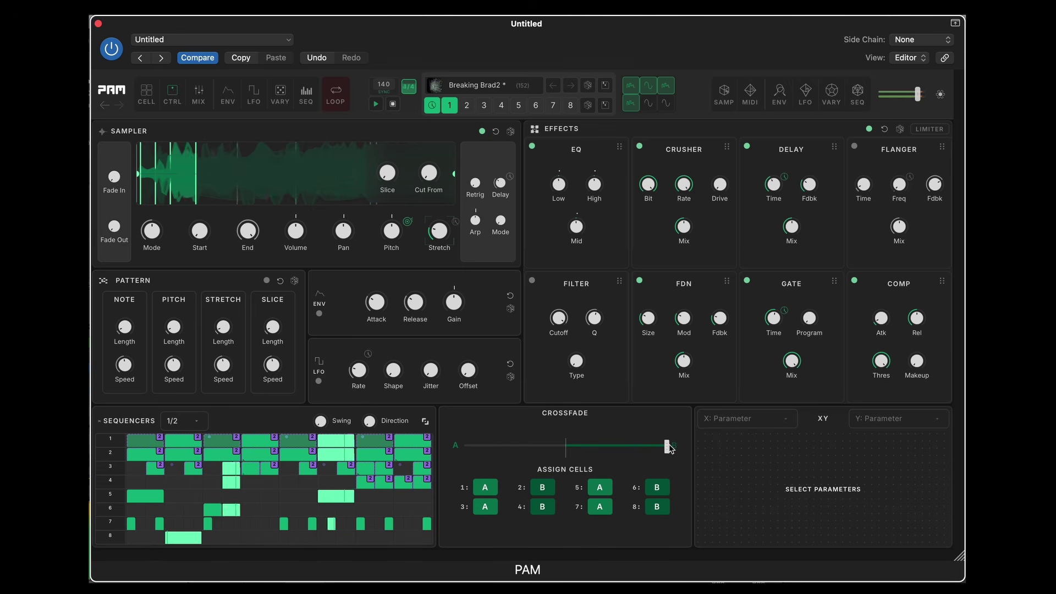
{"action": "mouse_move", "coordinate": [570, 452]}
{"action": "left_mouse_down"}
{"action": "mouse_move", "coordinate": [672, 452]}
{"action": "mouse_move", "coordinate": [570, 452]}
{"action": "left_mouse_up"}
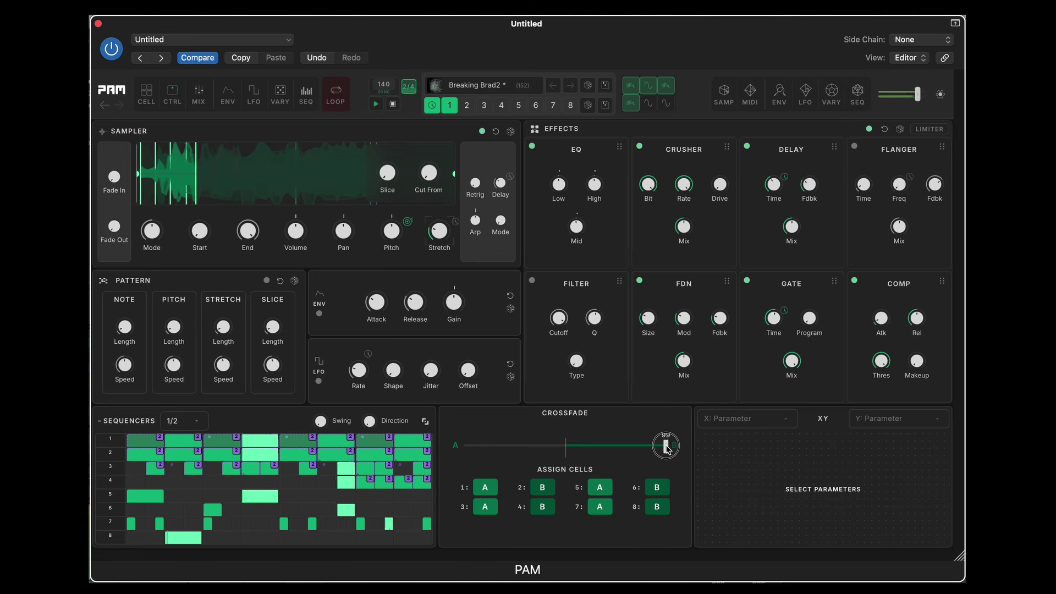
{"action": "left_click_drag", "start_coordinate": [667, 448], "coordinate": [568, 448]}
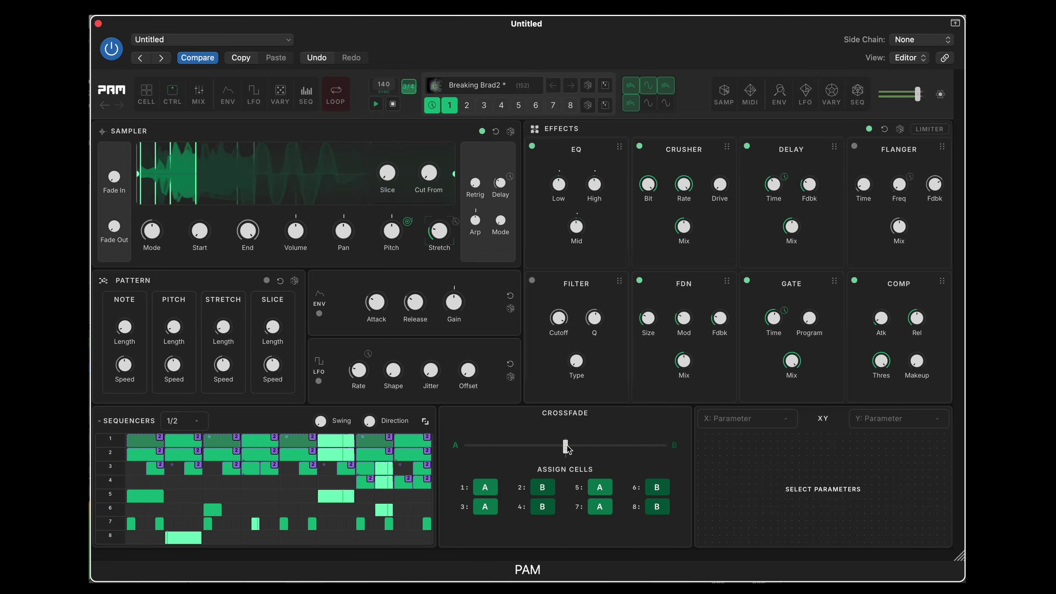
- Assign Macro Crush Rate as the X parameter of the XY pad
{"action": "left_click", "coordinate": [786, 422]}
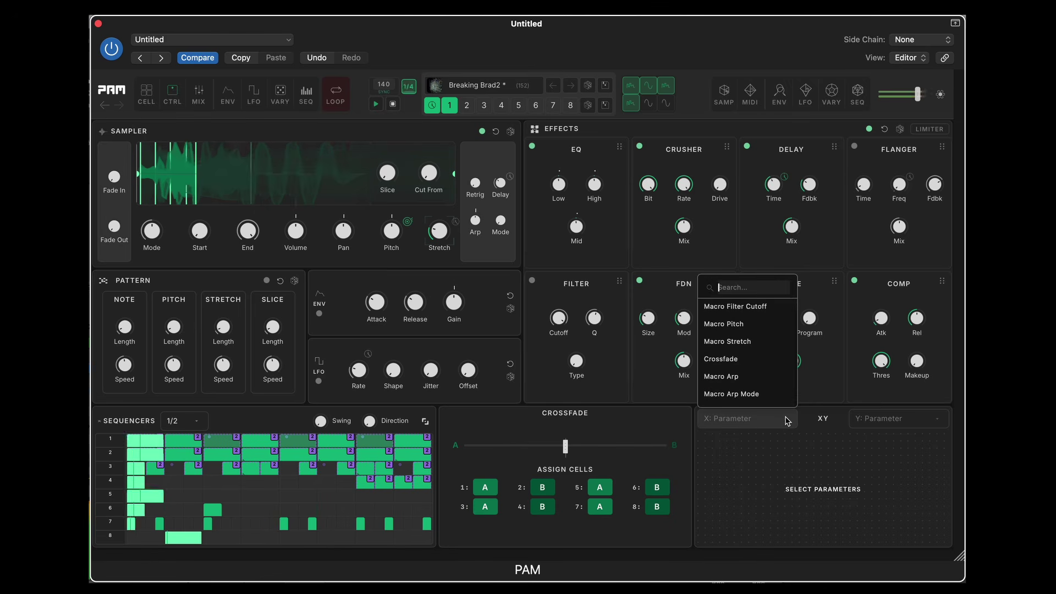
{"action": "scroll", "coordinate": [769, 368], "scroll_direction": "down", "scroll_amount": 6}
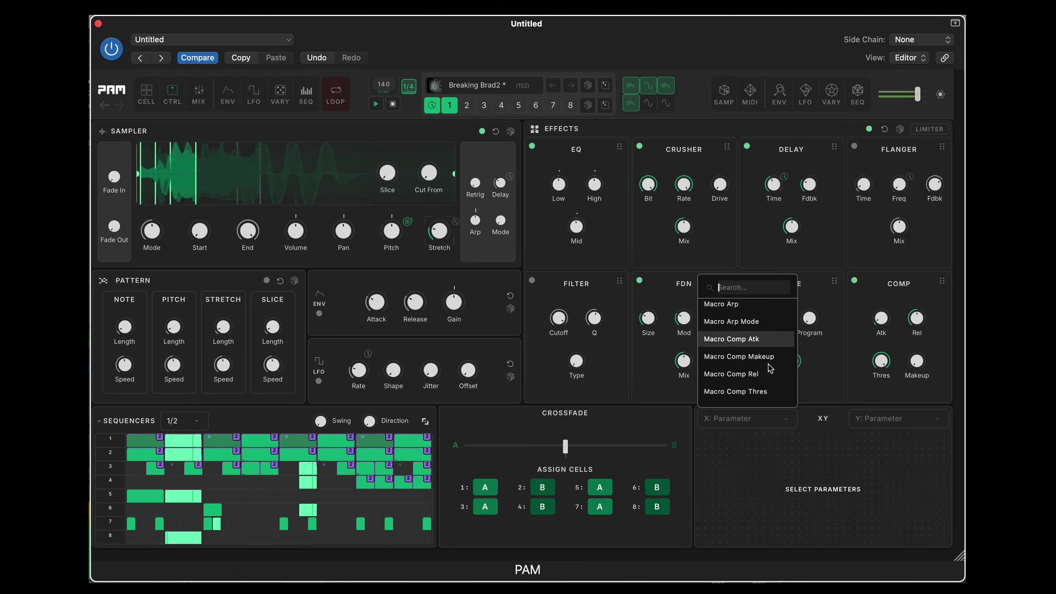
{"action": "scroll", "coordinate": [769, 369], "scroll_direction": "down", "scroll_amount": 3}
{"action": "scroll", "coordinate": [769, 369], "scroll_direction": "up", "scroll_amount": 2}
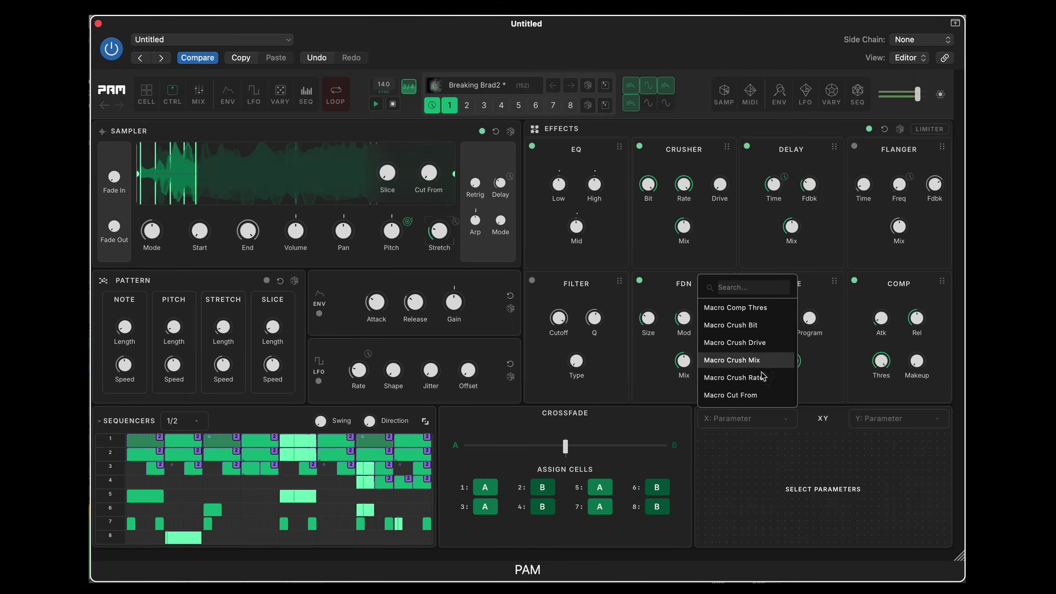
{"action": "left_click", "coordinate": [762, 377]}
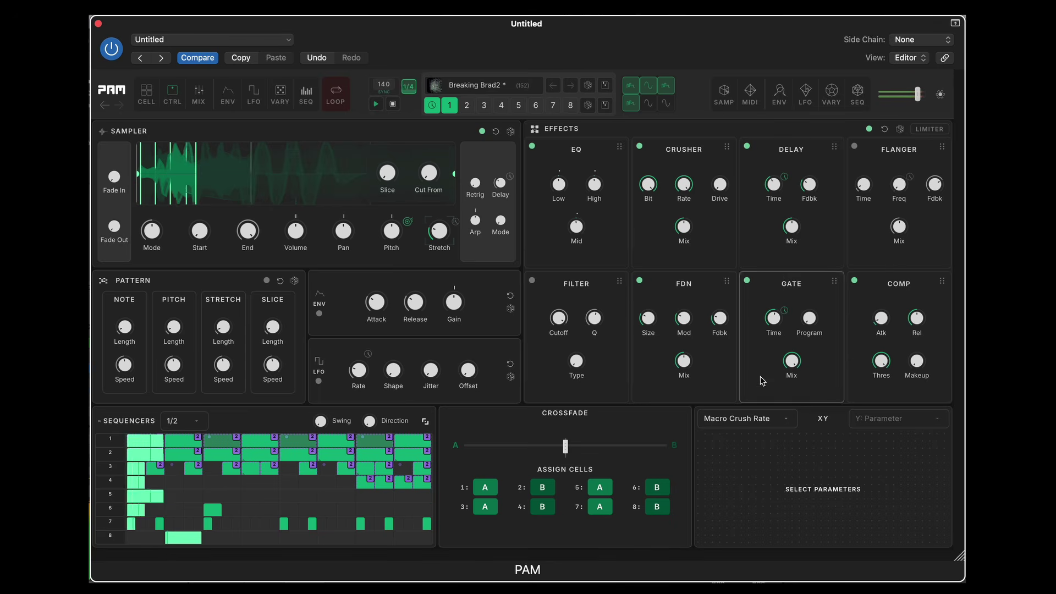
- Browse the macro parameters available for the XY pad's Y axis, from the arpeggiator macros through to the slice pattern macros
{"action": "left_click", "coordinate": [930, 419]}
{"action": "scroll", "coordinate": [901, 362], "scroll_direction": "down", "scroll_amount": 4}
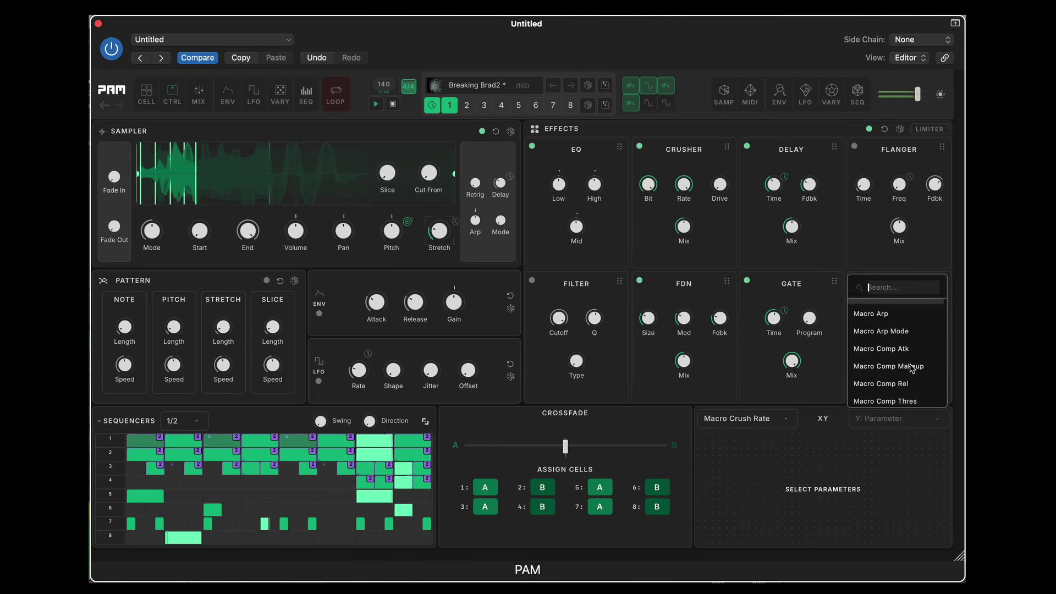
{"action": "scroll", "coordinate": [913, 368], "scroll_direction": "down", "scroll_amount": 4}
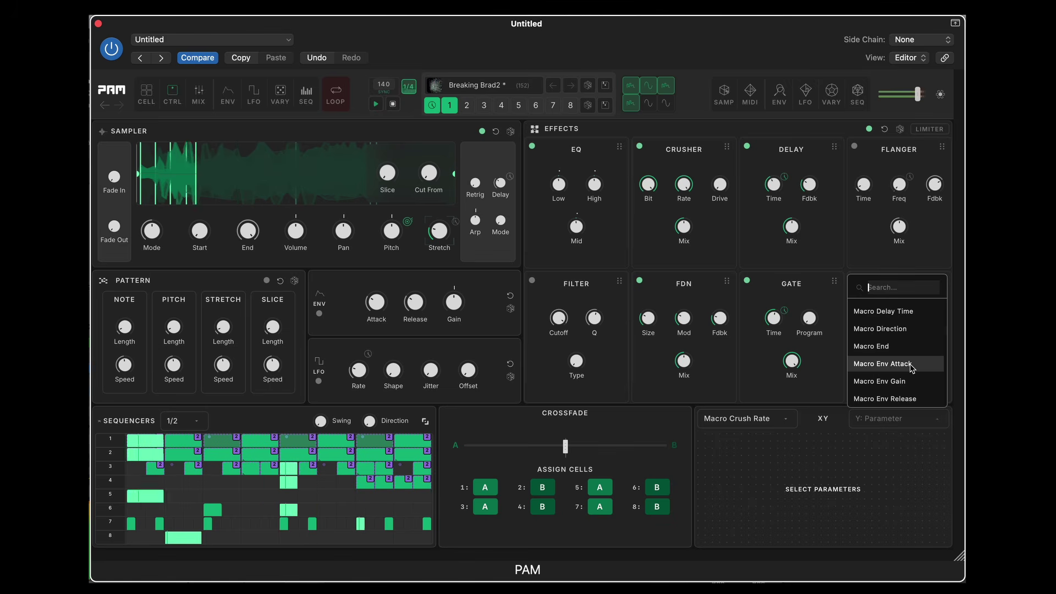
{"action": "scroll", "coordinate": [912, 368], "scroll_direction": "down", "scroll_amount": 5}
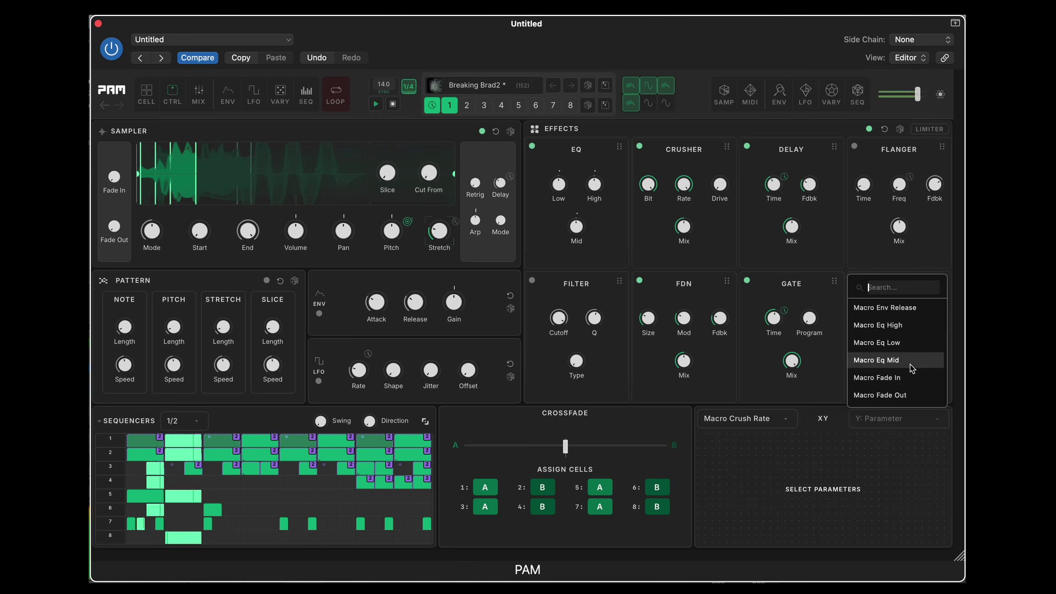
{"action": "scroll", "coordinate": [912, 369], "scroll_direction": "down", "scroll_amount": 2}
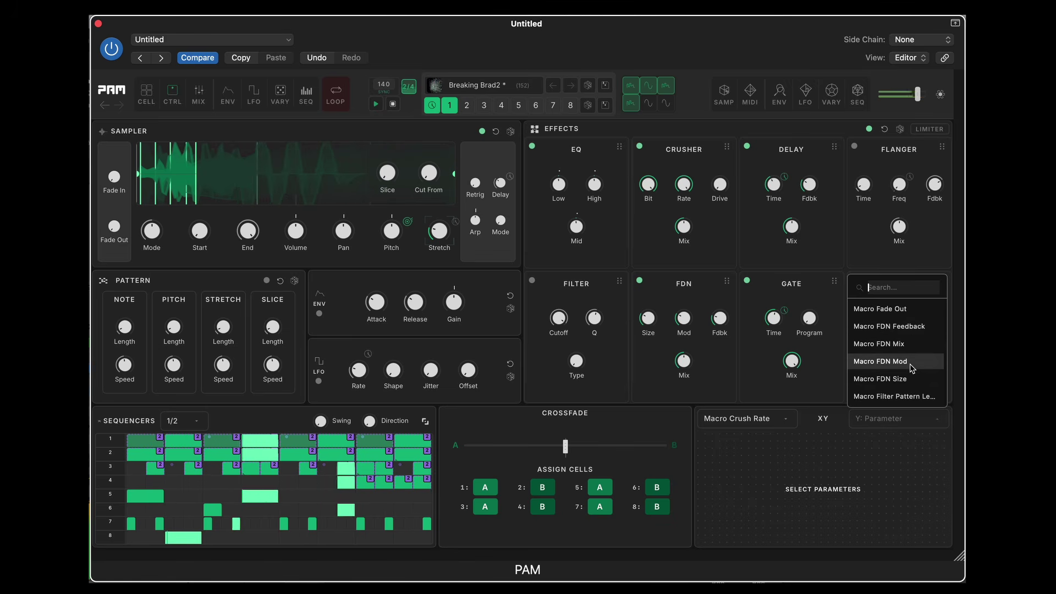
{"action": "scroll", "coordinate": [911, 369], "scroll_direction": "down", "scroll_amount": 3}
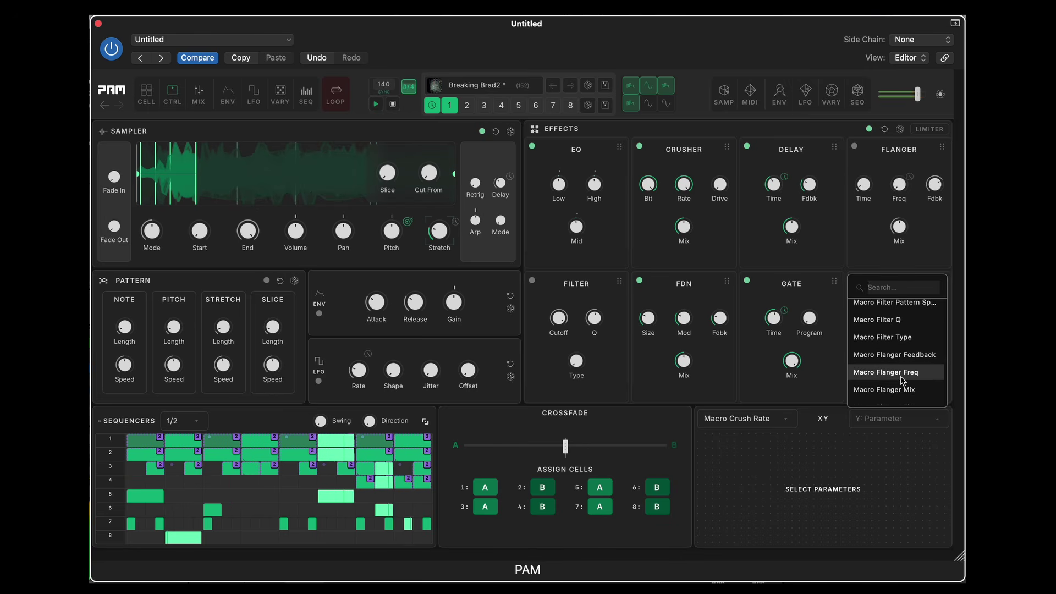
{"action": "scroll", "coordinate": [904, 373], "scroll_direction": "down", "scroll_amount": 2}
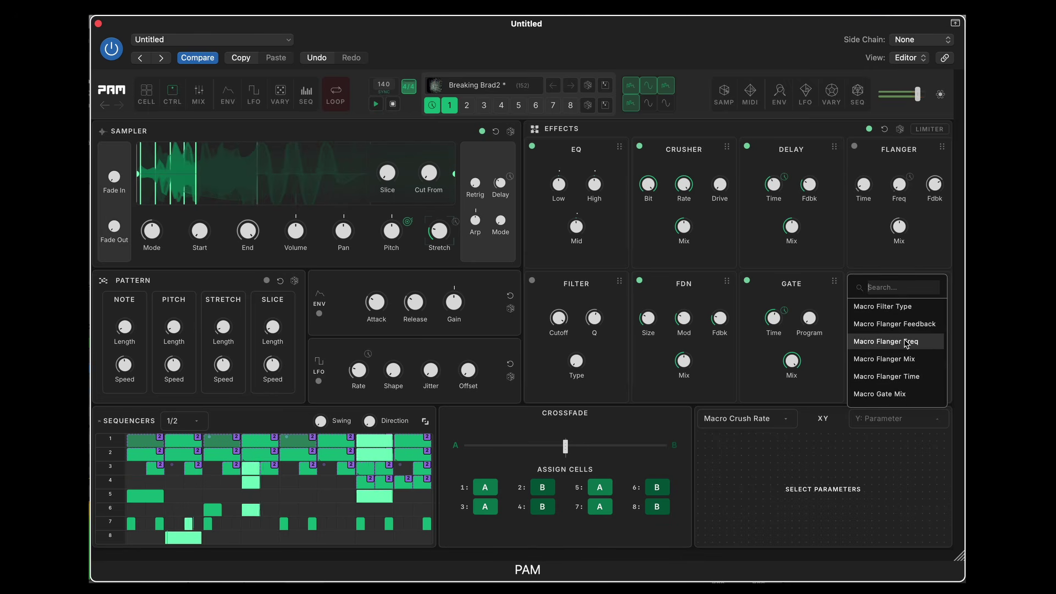
{"action": "scroll", "coordinate": [899, 360], "scroll_direction": "down", "scroll_amount": 5}
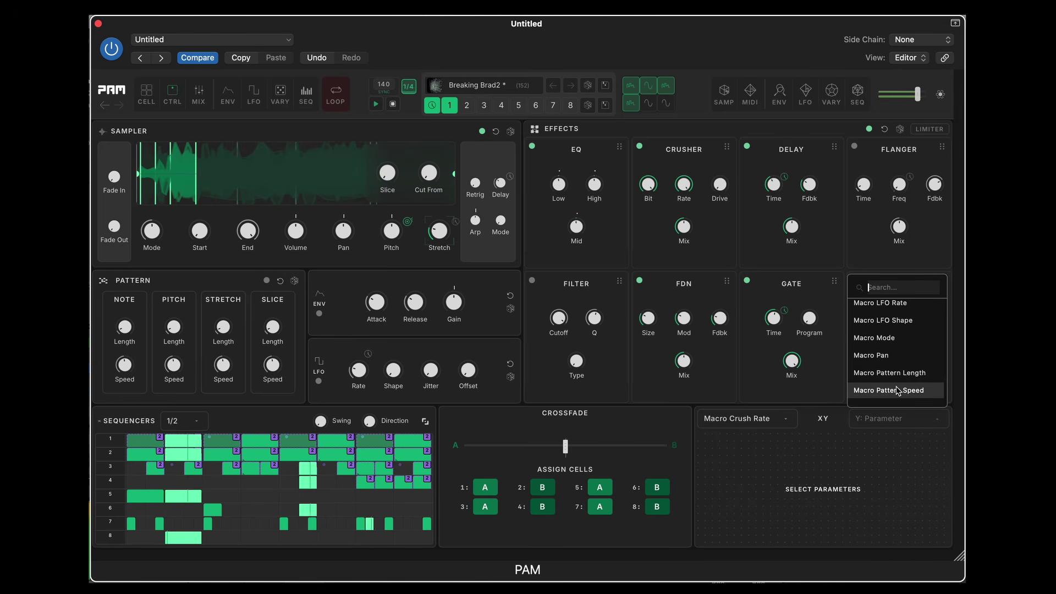
{"action": "scroll", "coordinate": [898, 337], "scroll_direction": "down", "scroll_amount": 3}
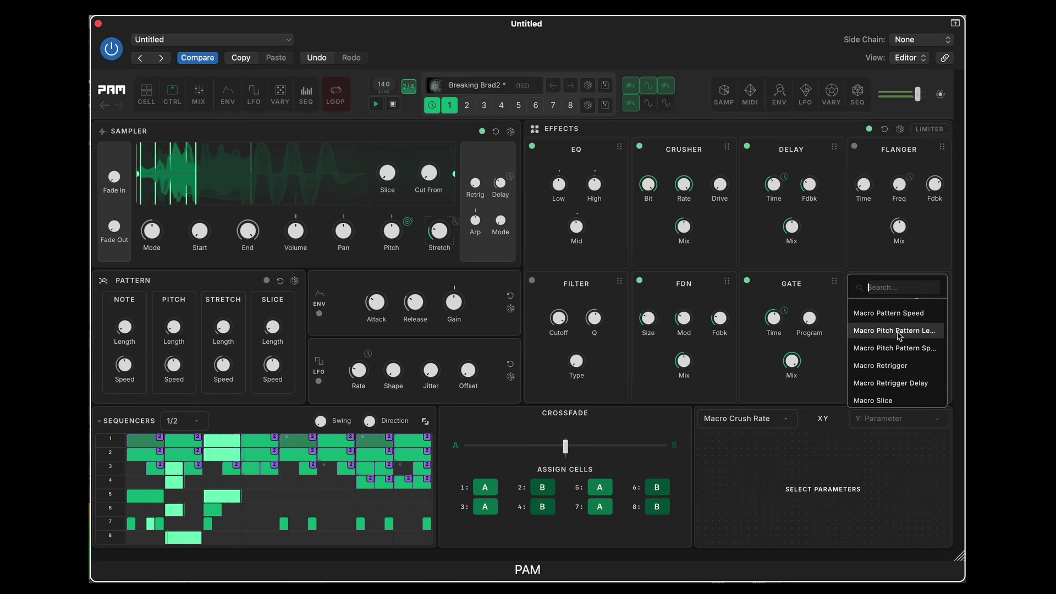
{"action": "scroll", "coordinate": [898, 336], "scroll_direction": "up", "scroll_amount": 1}
{"action": "scroll", "coordinate": [898, 335], "scroll_direction": "down", "scroll_amount": 2}
{"action": "scroll", "coordinate": [898, 336], "scroll_direction": "up", "scroll_amount": 1}
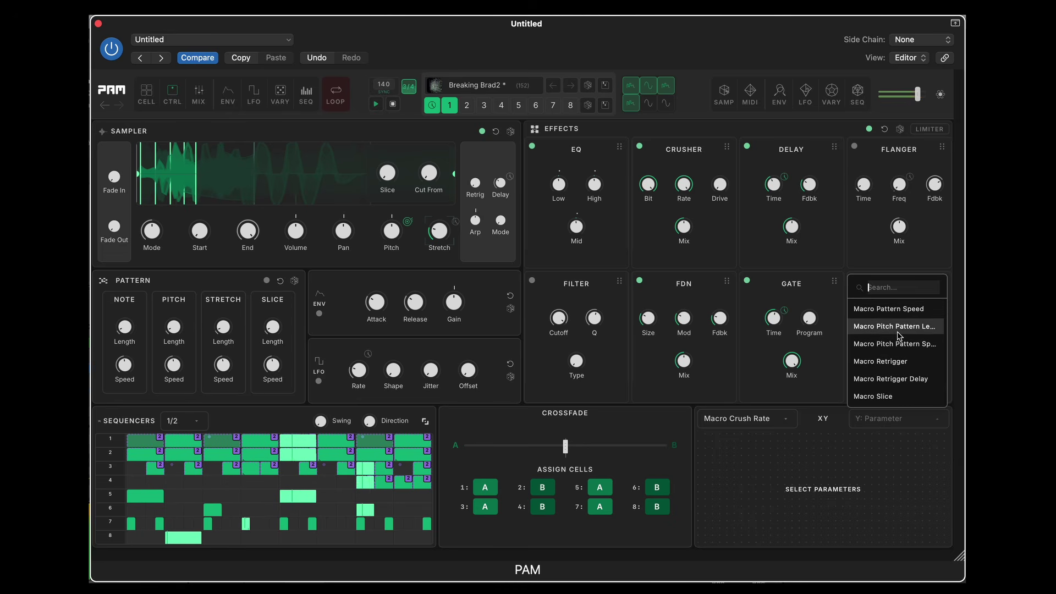
{"action": "scroll", "coordinate": [898, 340], "scroll_direction": "down", "scroll_amount": 3}
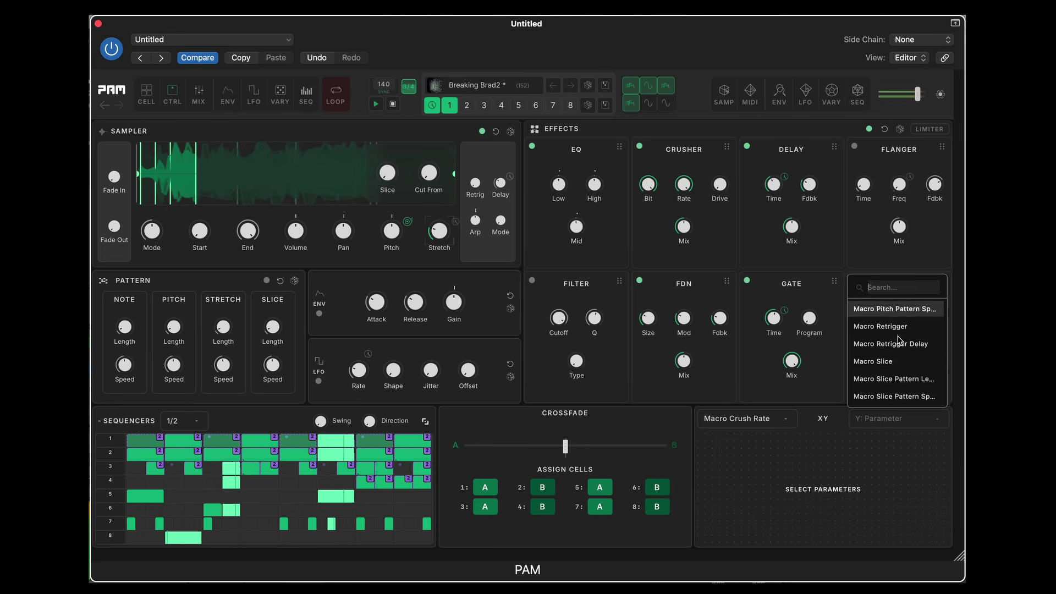
- Search the Y parameters for "pit" and assign Macro Pitch to the XY pad's Y axis
{"action": "type", "text": "pi"}
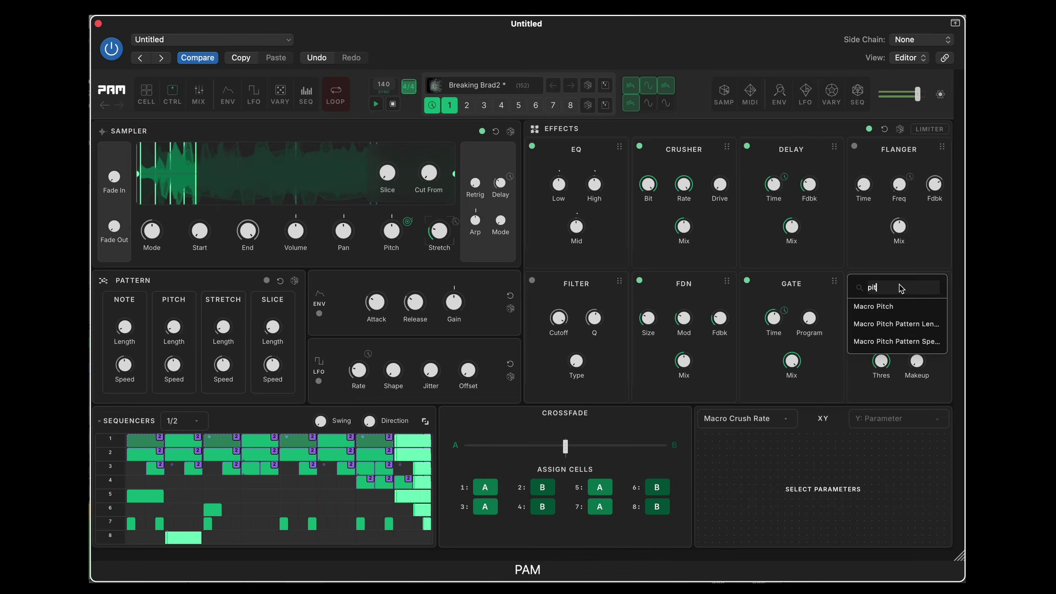
{"action": "type", "text": "t"}
{"action": "left_click", "coordinate": [901, 308]}
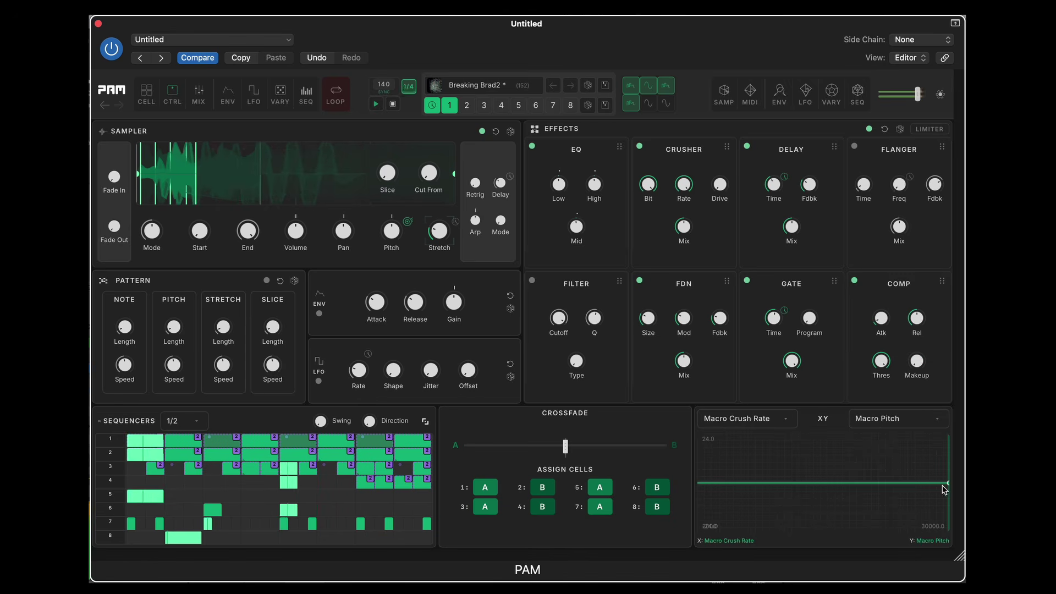
- Lower Macro Crush Rate with the XY pad and check the Crusher's Rate at about 3726 Hz
{"action": "mouse_move", "coordinate": [950, 486]}
{"action": "left_mouse_down"}
{"action": "mouse_move", "coordinate": [865, 477]}
{"action": "mouse_move", "coordinate": [826, 490]}
{"action": "mouse_move", "coordinate": [791, 468]}
{"action": "mouse_move", "coordinate": [739, 493]}
{"action": "mouse_move", "coordinate": [715, 465]}
{"action": "mouse_move", "coordinate": [782, 468]}
{"action": "mouse_move", "coordinate": [784, 528]}
{"action": "mouse_move", "coordinate": [783, 506]}
{"action": "mouse_move", "coordinate": [836, 511]}
{"action": "mouse_move", "coordinate": [841, 466]}
{"action": "mouse_move", "coordinate": [866, 466]}
{"action": "mouse_move", "coordinate": [901, 495]}
{"action": "mouse_move", "coordinate": [890, 472]}
{"action": "mouse_move", "coordinate": [807, 488]}
{"action": "mouse_move", "coordinate": [737, 483]}
{"action": "mouse_move", "coordinate": [938, 472]}
{"action": "mouse_move", "coordinate": [944, 486]}
{"action": "mouse_move", "coordinate": [792, 462]}
{"action": "mouse_move", "coordinate": [830, 490]}
{"action": "mouse_move", "coordinate": [945, 479]}
{"action": "left_mouse_up"}
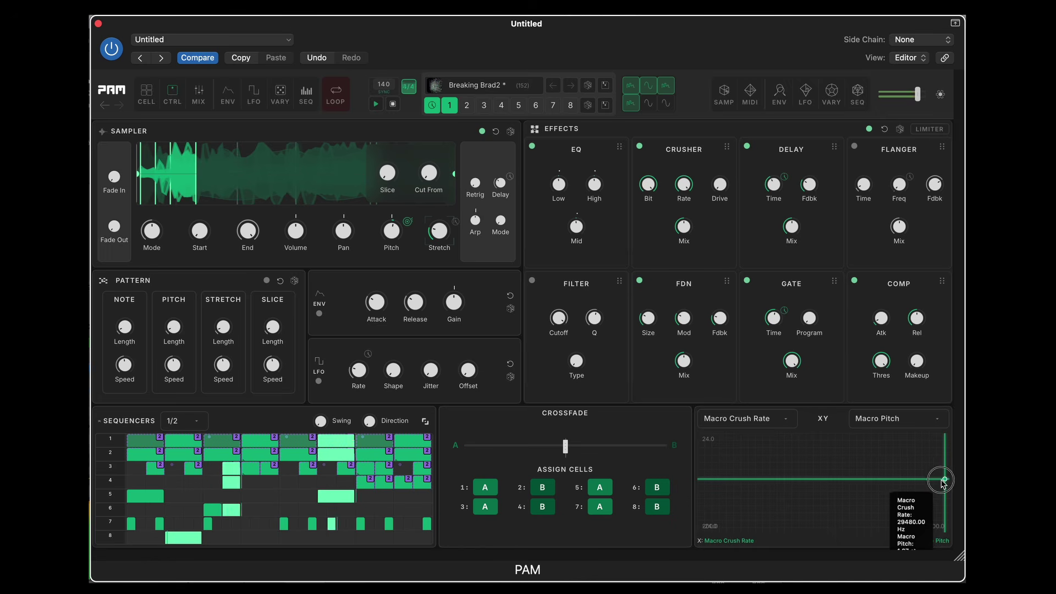
{"action": "left_click", "coordinate": [787, 422]}
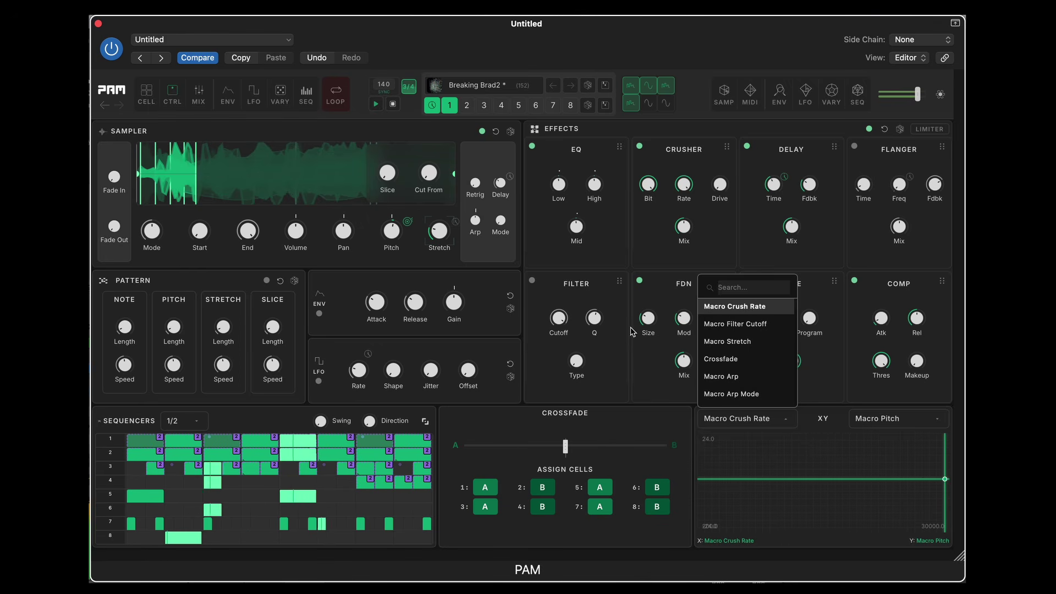
{"action": "key", "text": "Escape"}
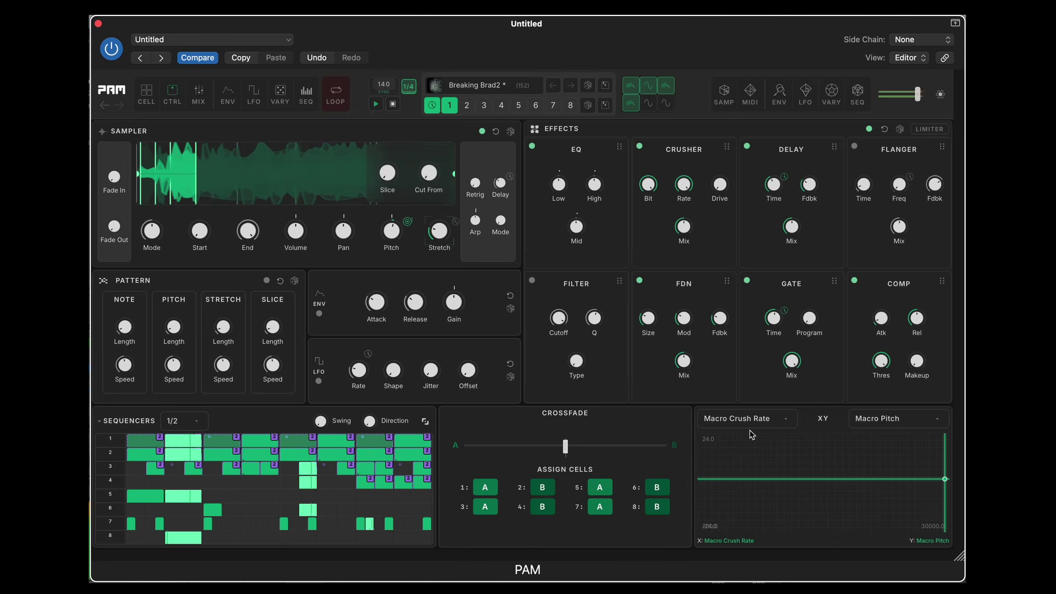
{"action": "left_click_drag", "start_coordinate": [941, 481], "coordinate": [776, 488]}
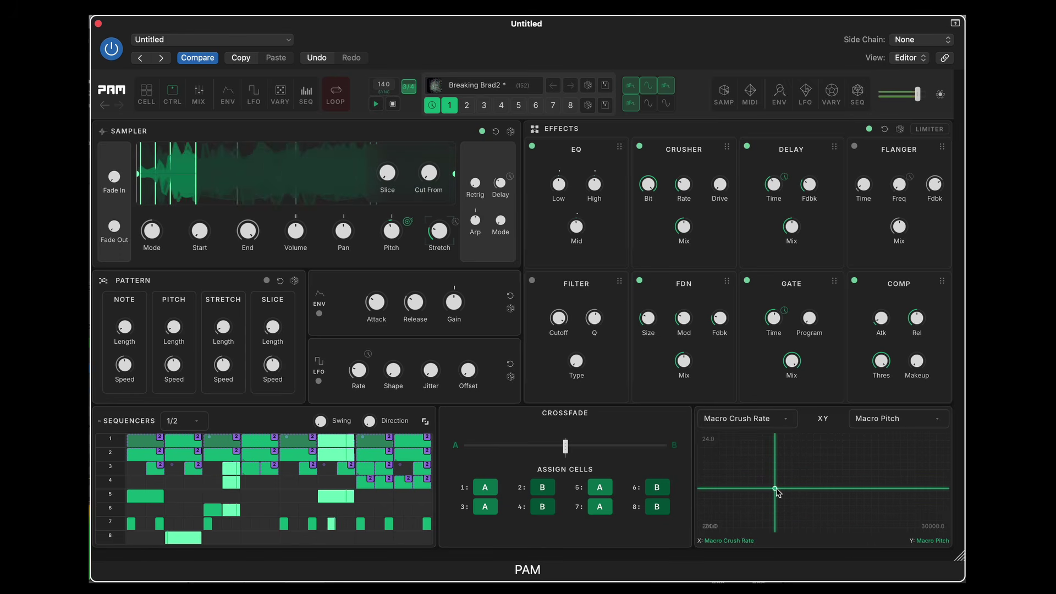
{"action": "left_click_drag", "start_coordinate": [775, 489], "coordinate": [734, 484]}
{"action": "mouse_move", "coordinate": [396, 234]}
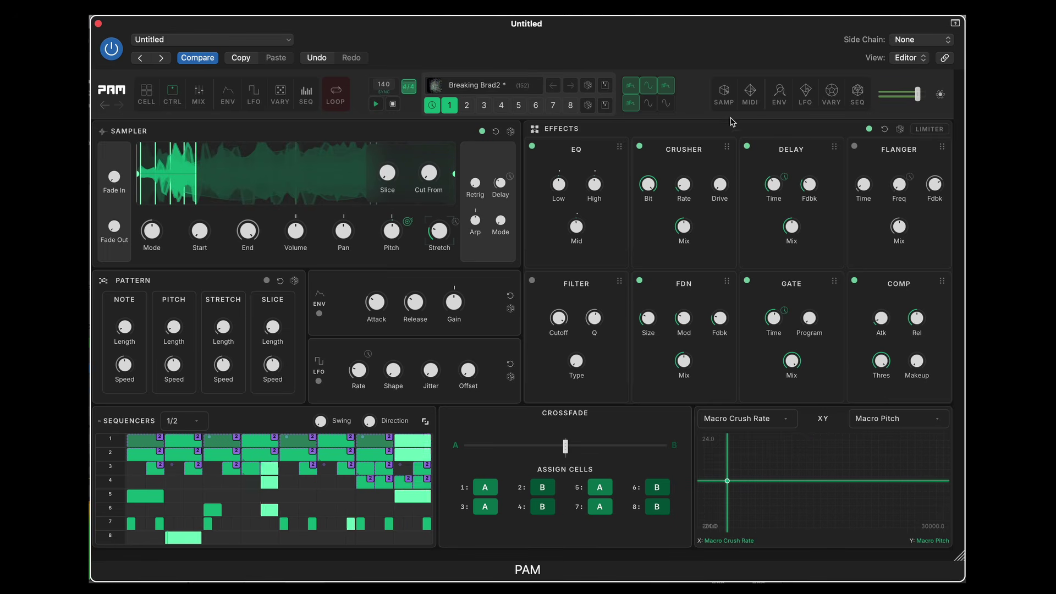
{"action": "mouse_move", "coordinate": [685, 185]}
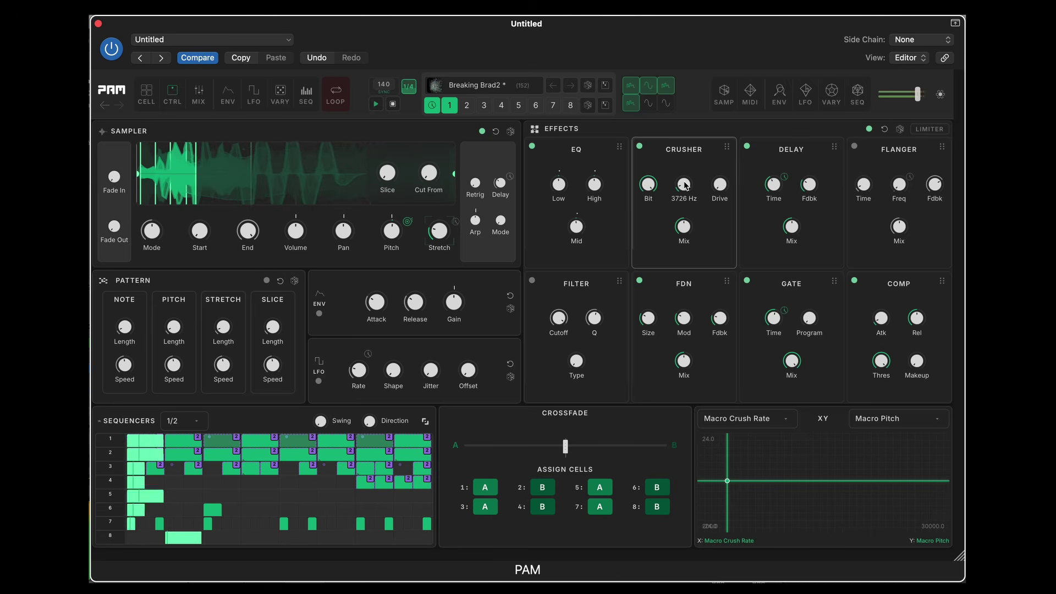
- Sweep Macro Crush Rate and Macro Pitch on the XY pad, ending at about 15601 Hz and 2.19 st
{"action": "left_click_drag", "start_coordinate": [728, 485], "coordinate": [854, 487]}
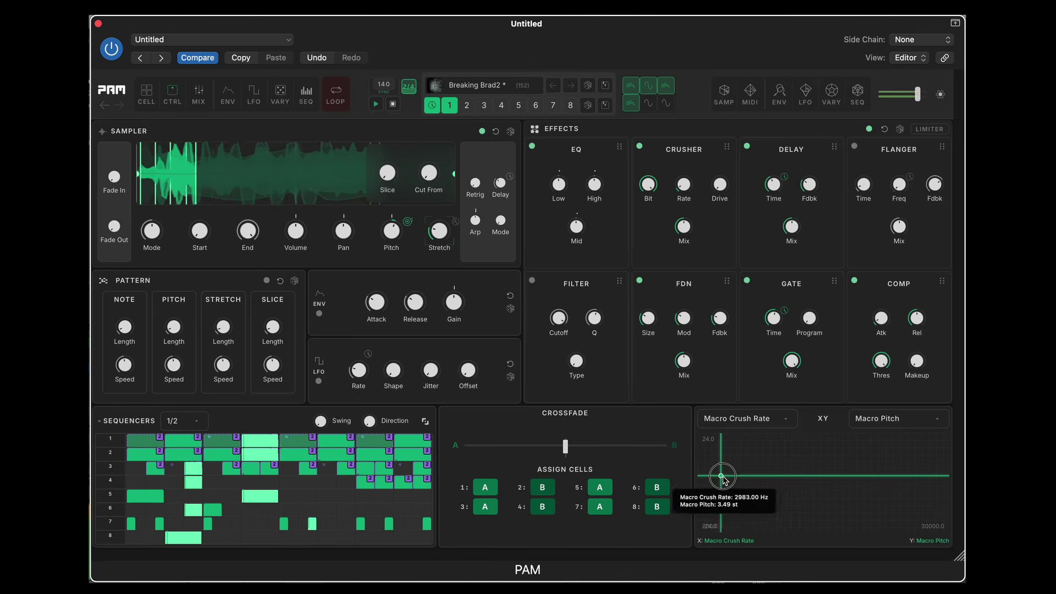
{"action": "left_click_drag", "start_coordinate": [718, 487], "coordinate": [715, 490]}
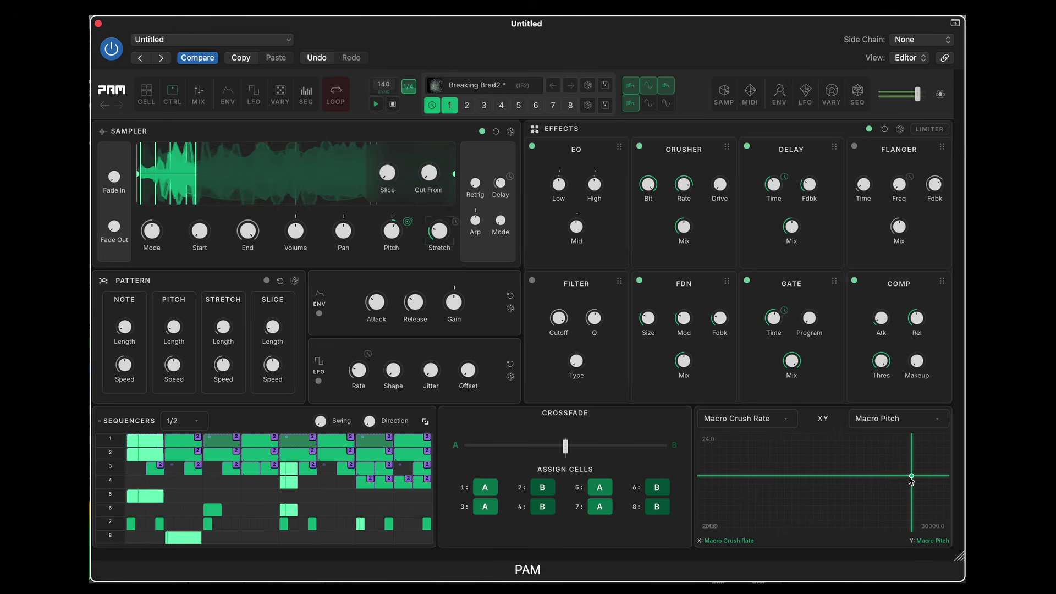
{"action": "left_click_drag", "start_coordinate": [911, 480], "coordinate": [896, 478]}
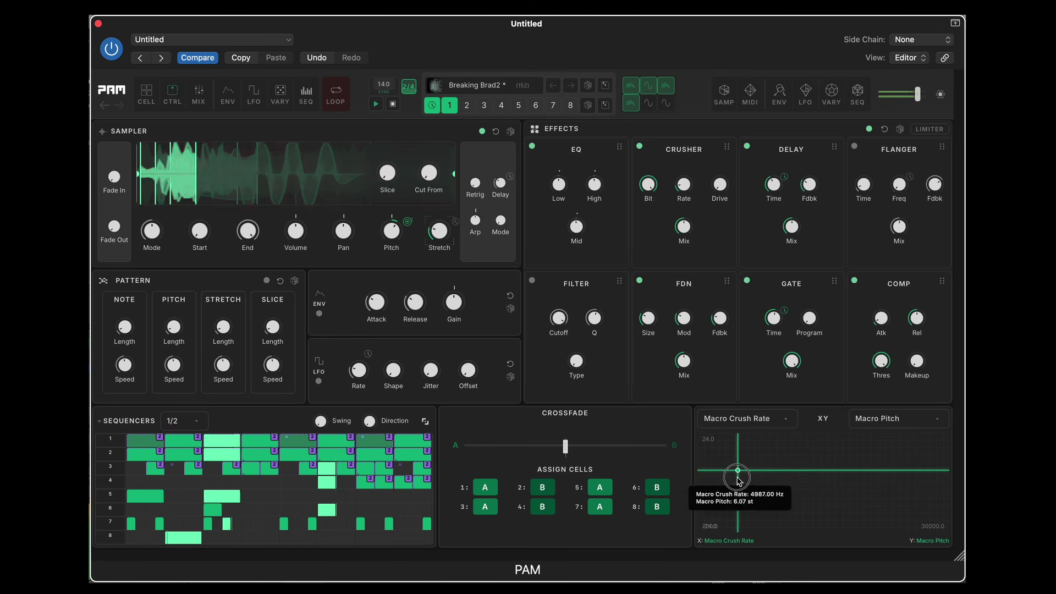
{"action": "left_click_drag", "start_coordinate": [864, 479], "coordinate": [749, 472]}
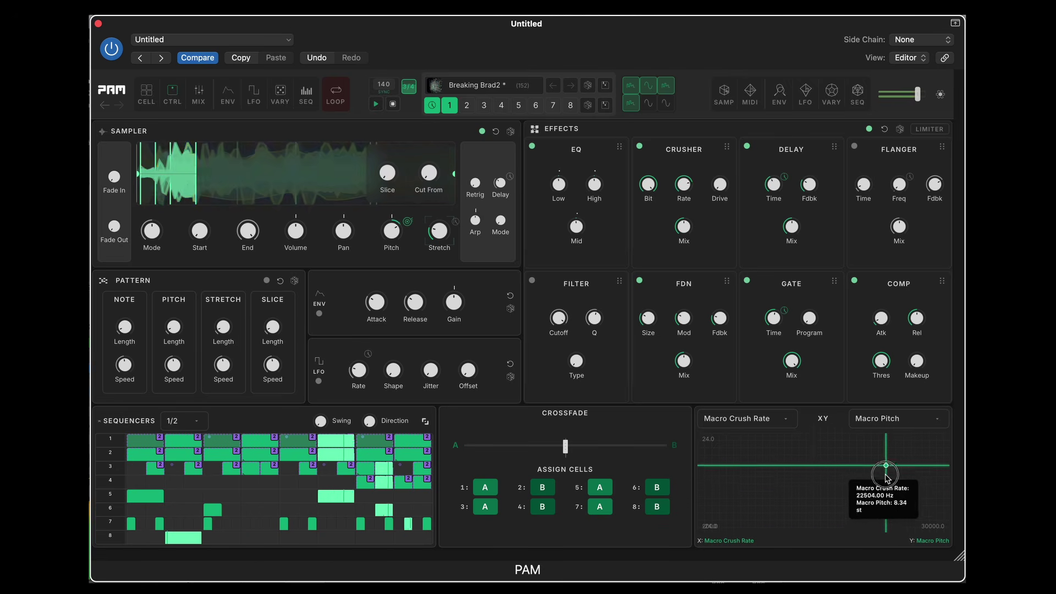
{"action": "left_click_drag", "start_coordinate": [886, 477], "coordinate": [751, 498]}
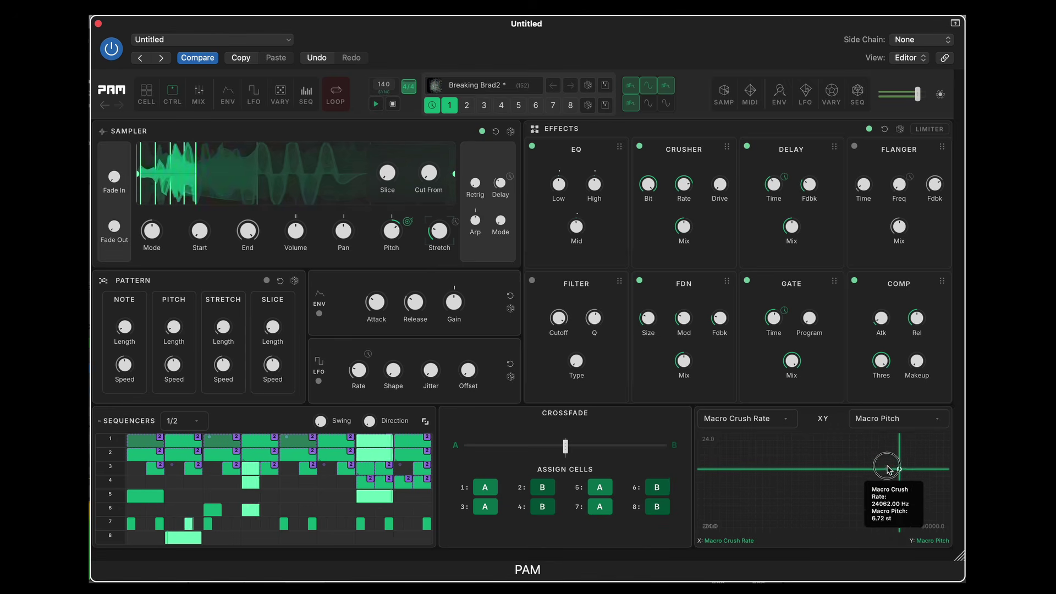
{"action": "left_click_drag", "start_coordinate": [884, 483], "coordinate": [829, 481]}
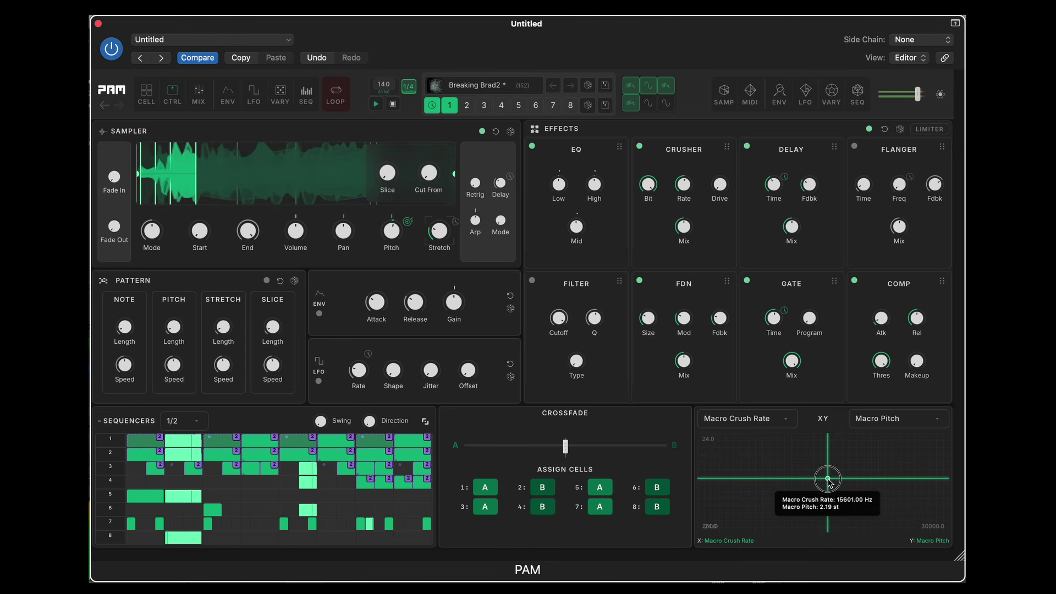
- Check the parameters available for the XY pad's X axis, and return the point to maximum Macro Crush Rate and neutral Macro Pitch
{"action": "left_click", "coordinate": [788, 420]}
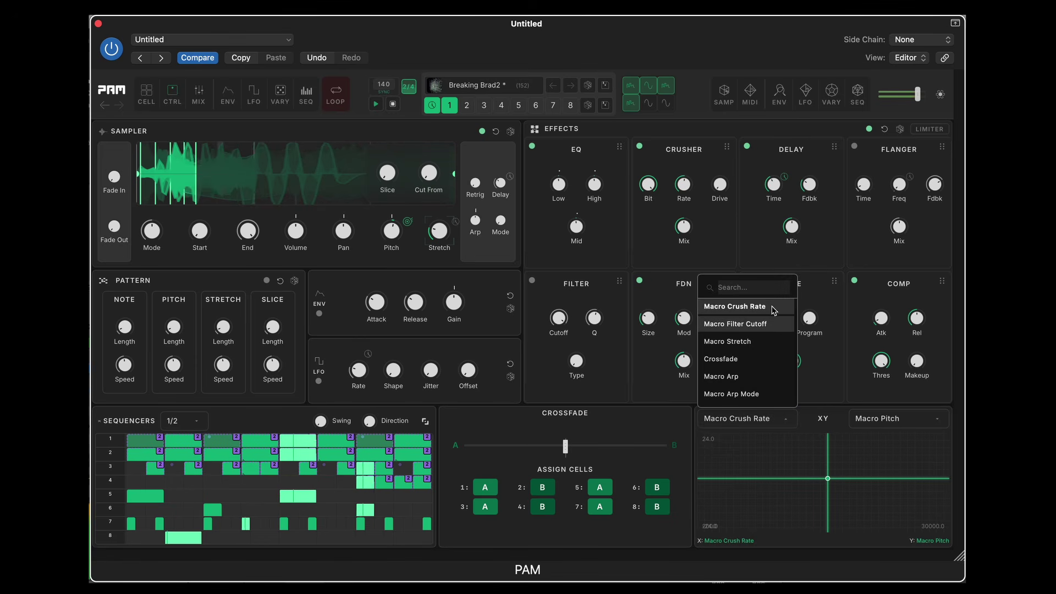
{"action": "left_click", "coordinate": [861, 439]}
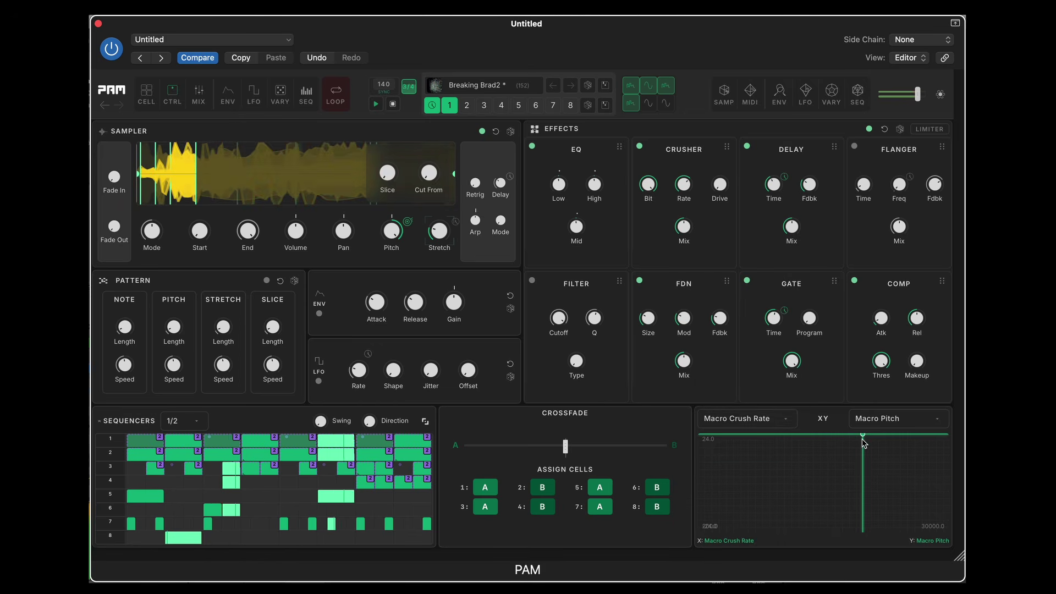
{"action": "left_click", "coordinate": [812, 479]}
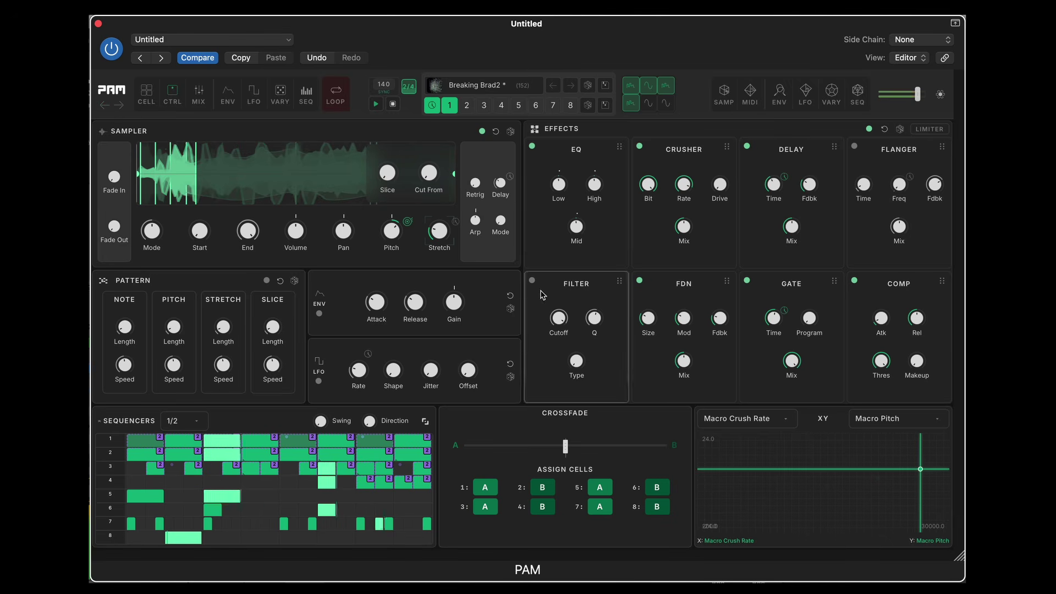
{"action": "left_click", "coordinate": [790, 425]}
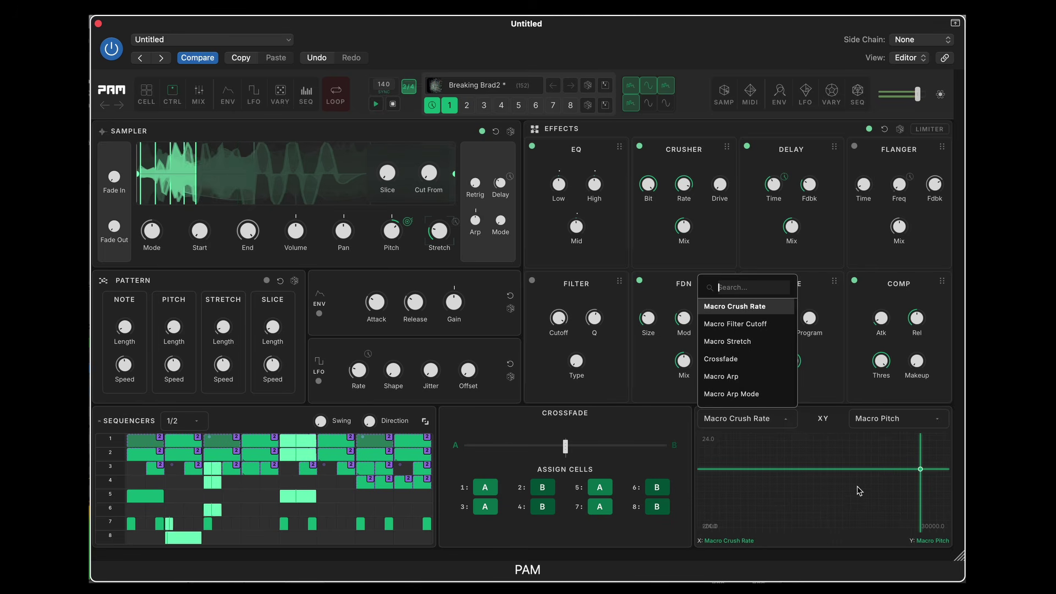
{"action": "left_click_drag", "start_coordinate": [920, 477], "coordinate": [955, 484]}
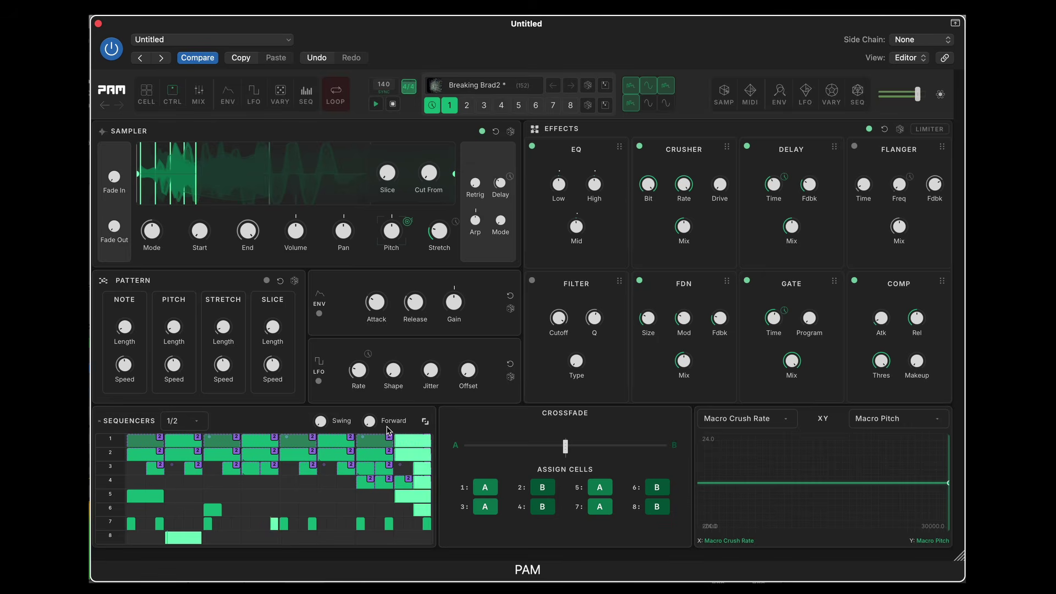
- Expand the sequencers to full size and show the patterns in the tracker view
{"action": "left_click", "coordinate": [425, 422]}
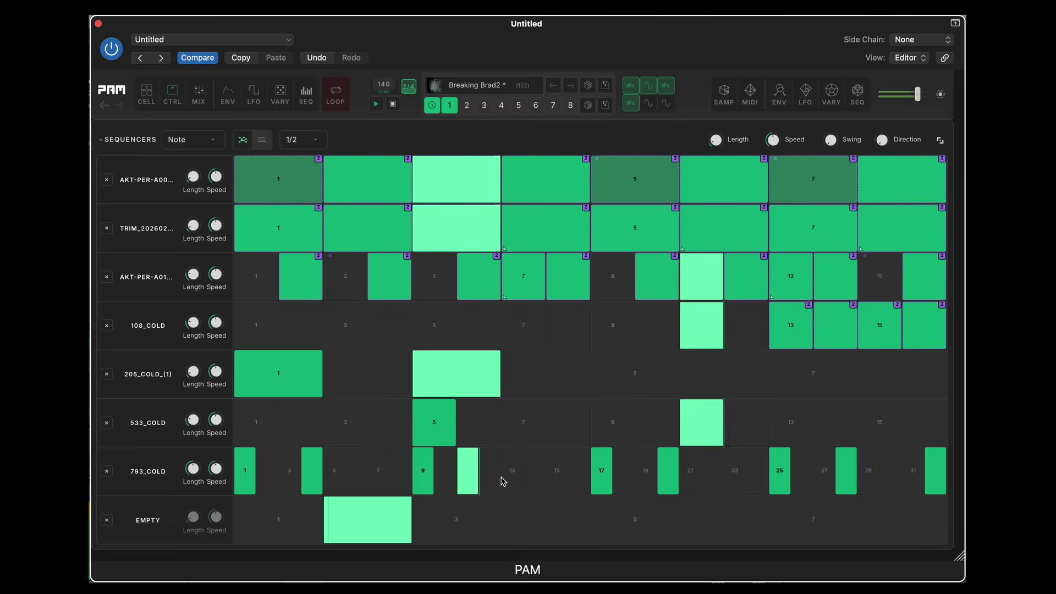
{"action": "left_click", "coordinate": [514, 477]}
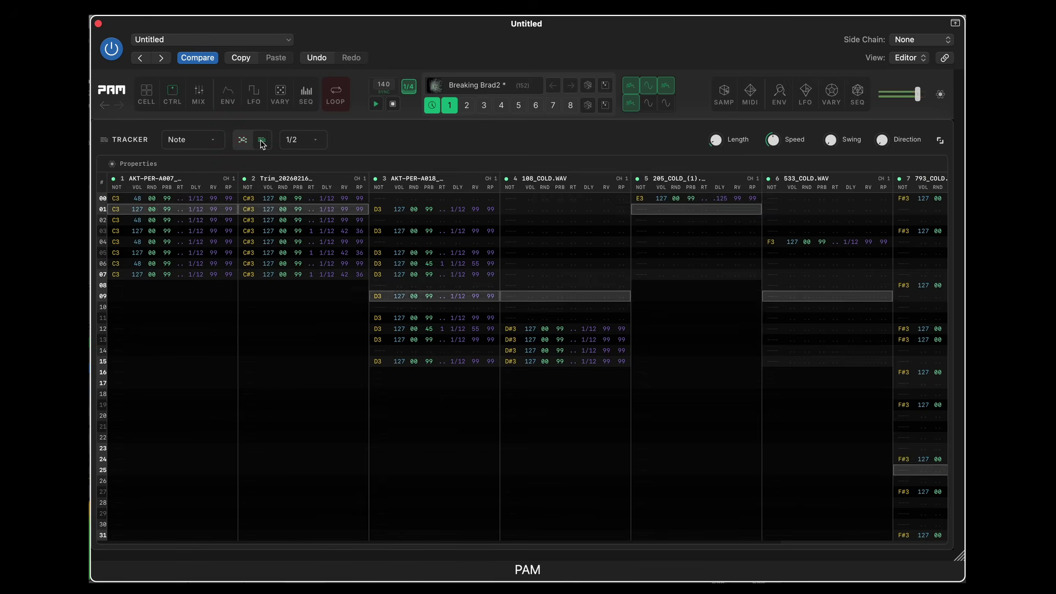
{"action": "left_click", "coordinate": [262, 141]}
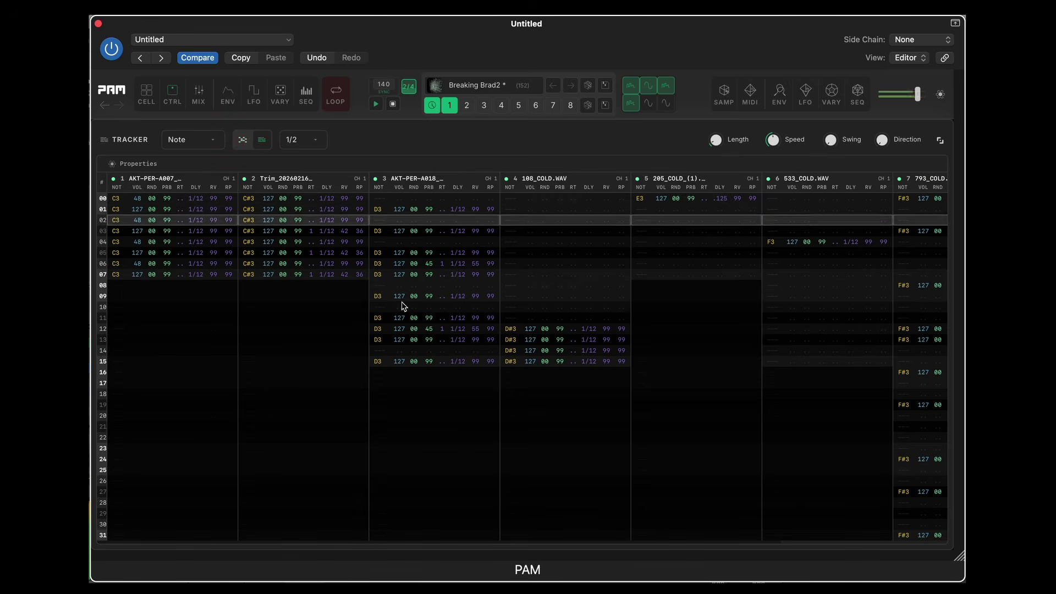
- Restart playback and examine the note, volume, probability and delay columns of all eight cells in the tracker
{"action": "key", "text": "space"}
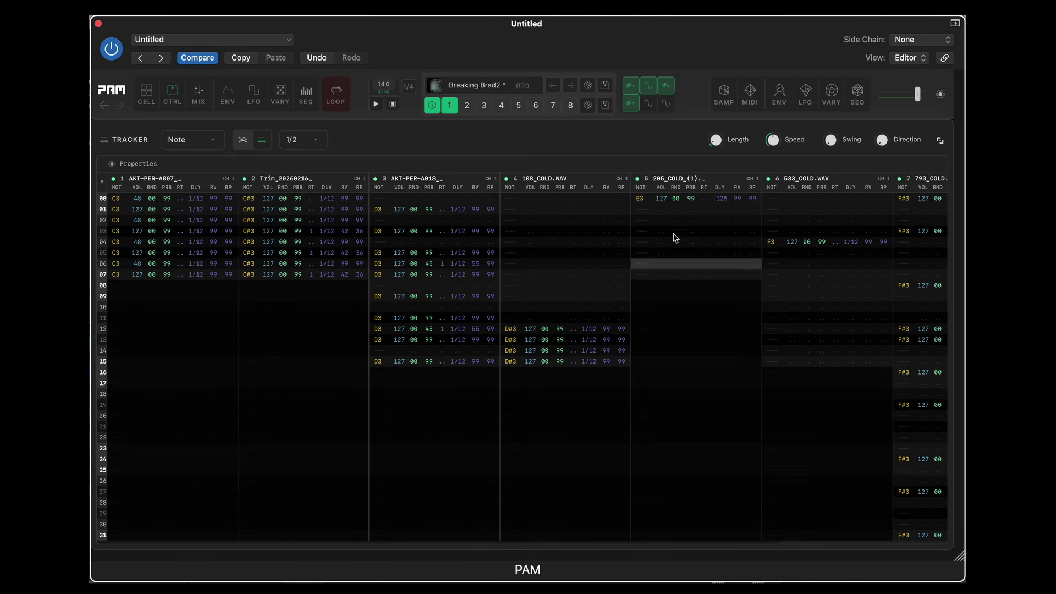
{"action": "key", "text": "space"}
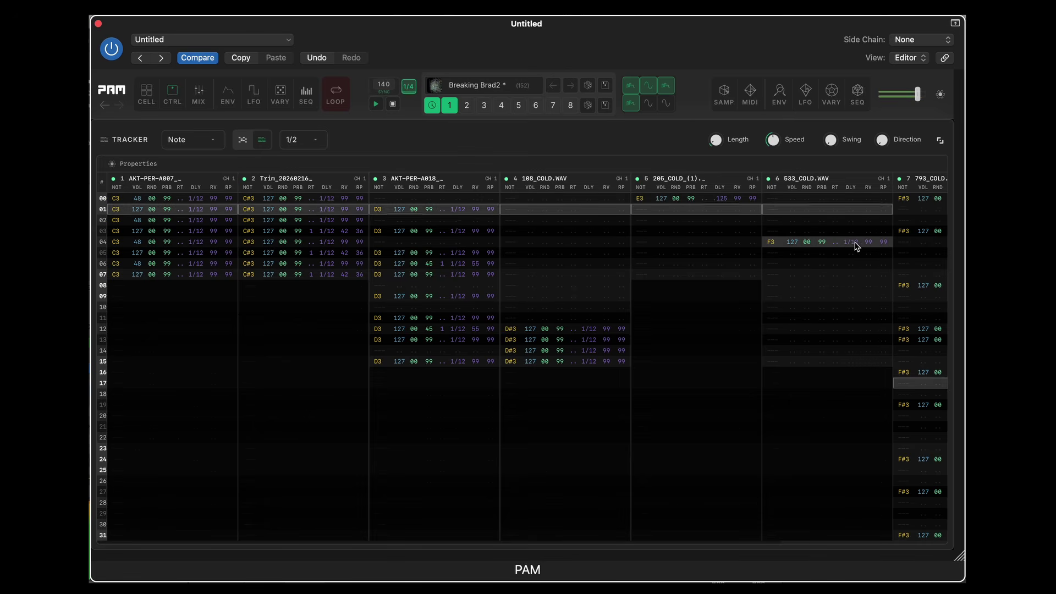
{"action": "scroll", "coordinate": [821, 332], "scroll_direction": "right", "scroll_amount": 3}
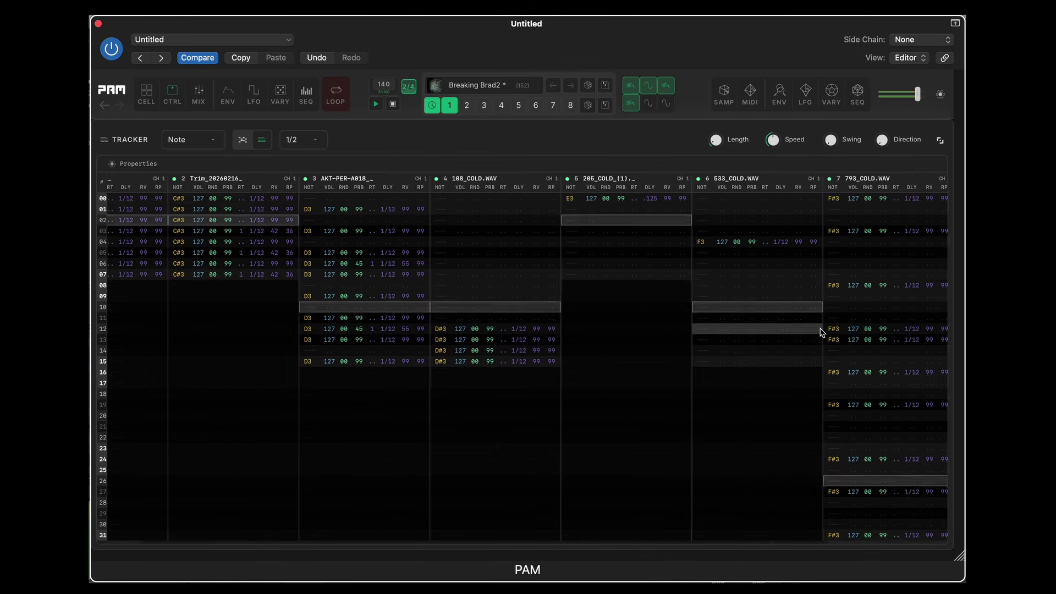
{"action": "scroll", "coordinate": [821, 332], "scroll_direction": "right", "scroll_amount": 5}
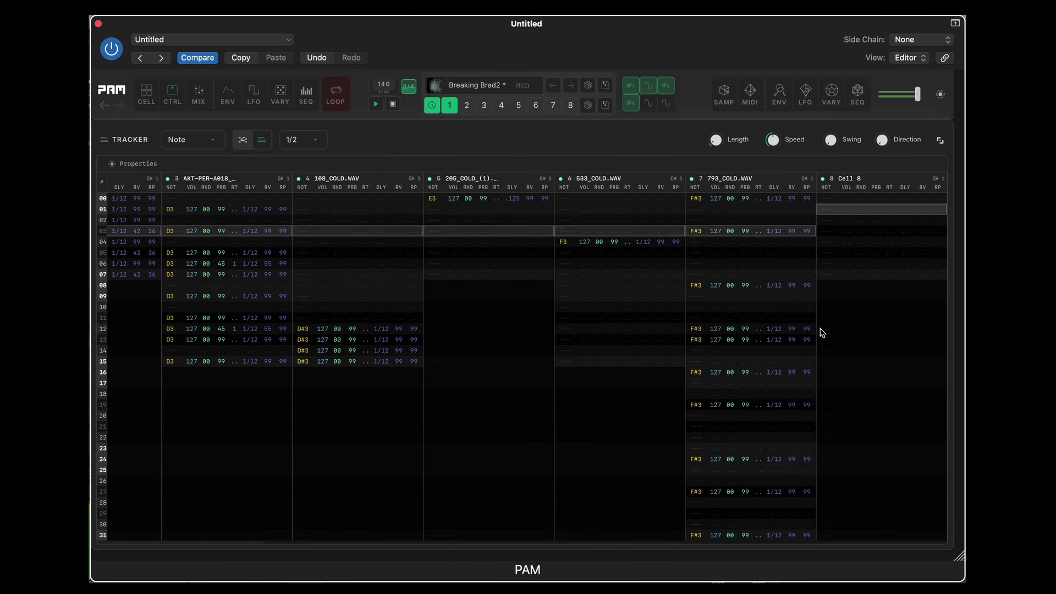
{"action": "scroll", "coordinate": [820, 332], "scroll_direction": "left", "scroll_amount": 8}
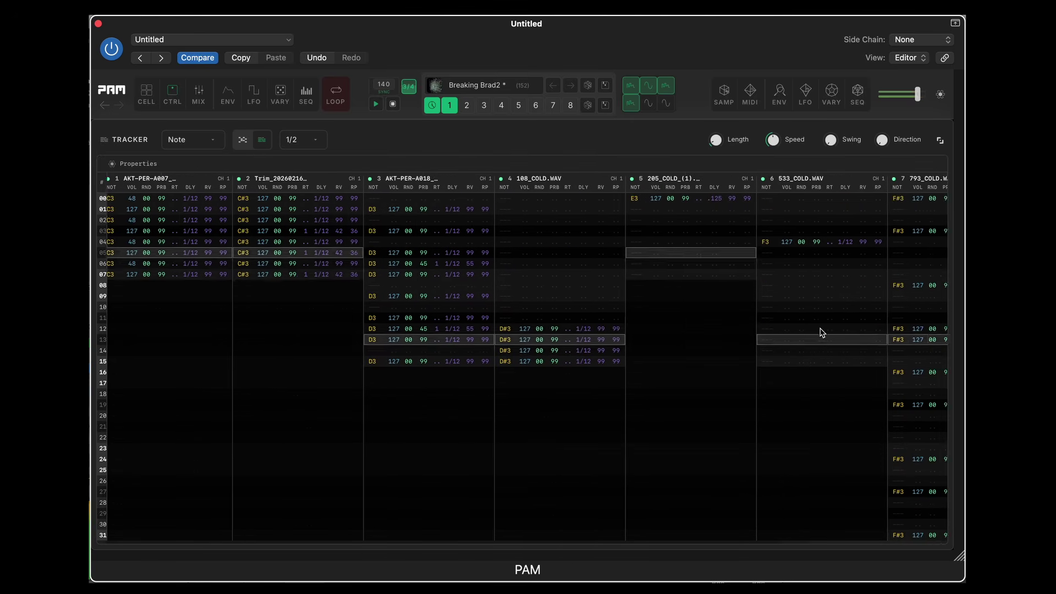
{"action": "scroll", "coordinate": [821, 332], "scroll_direction": "left", "scroll_amount": 1}
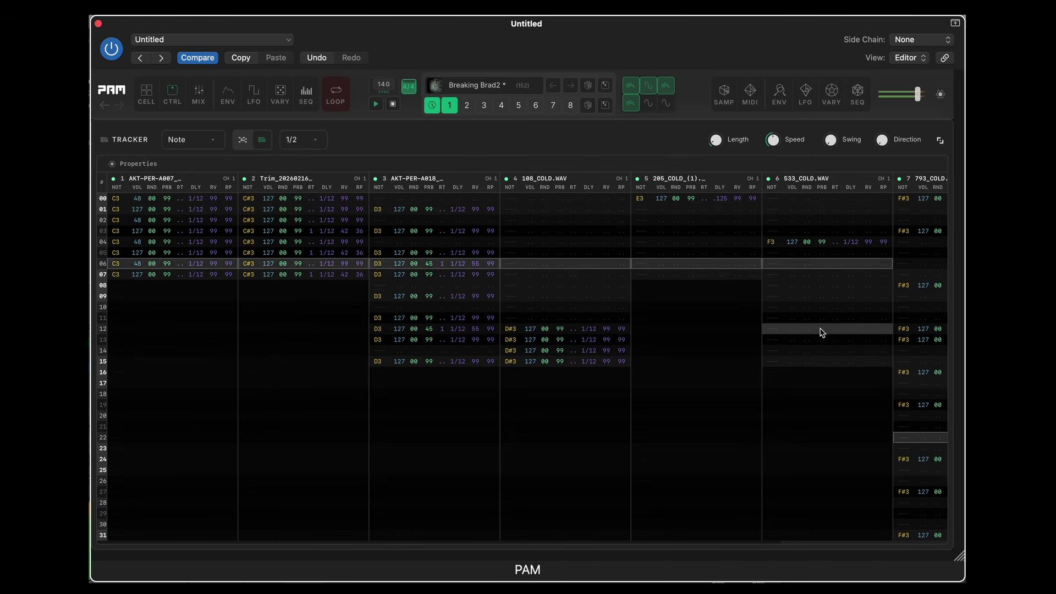
{"action": "scroll", "coordinate": [821, 332], "scroll_direction": "right", "scroll_amount": 2}
{"action": "scroll", "coordinate": [820, 333], "scroll_direction": "left", "scroll_amount": 2}
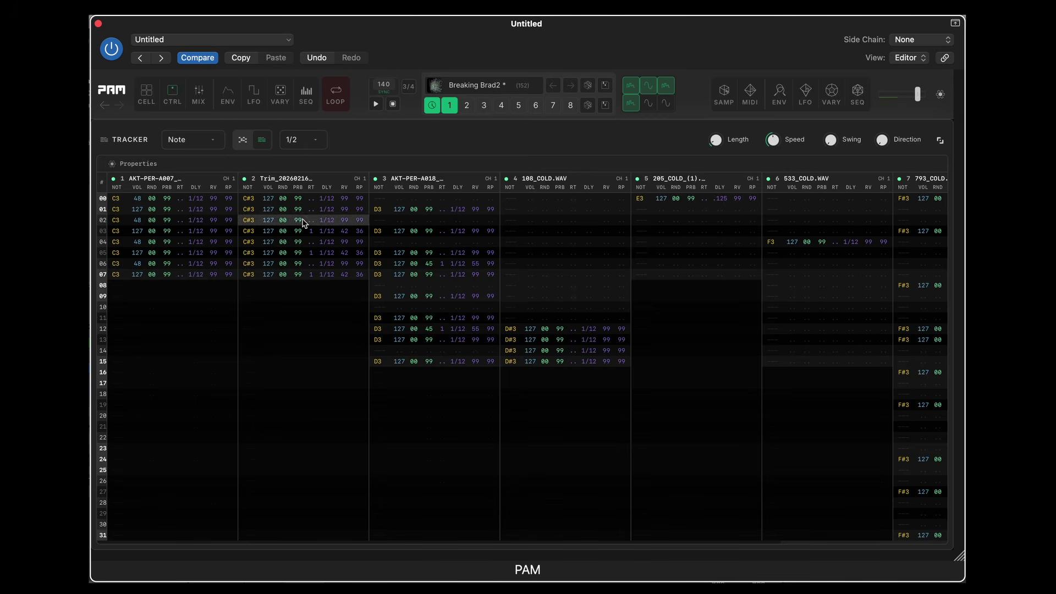
- Return the tracker to the step grid view, resume playback and collapse the sequencers back to the control overview
{"action": "left_click", "coordinate": [242, 141]}
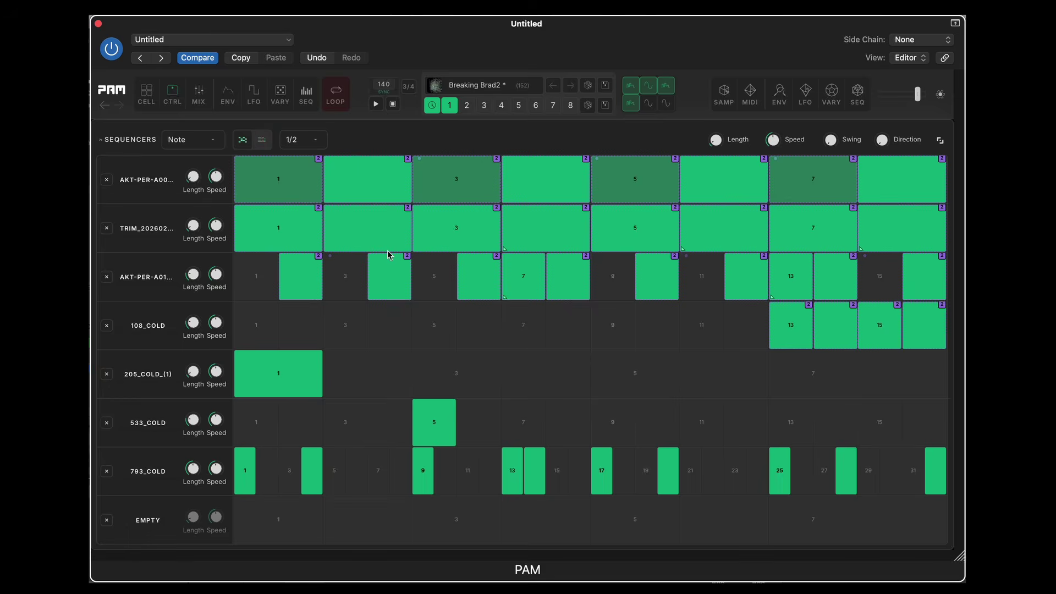
{"action": "key", "text": "space"}
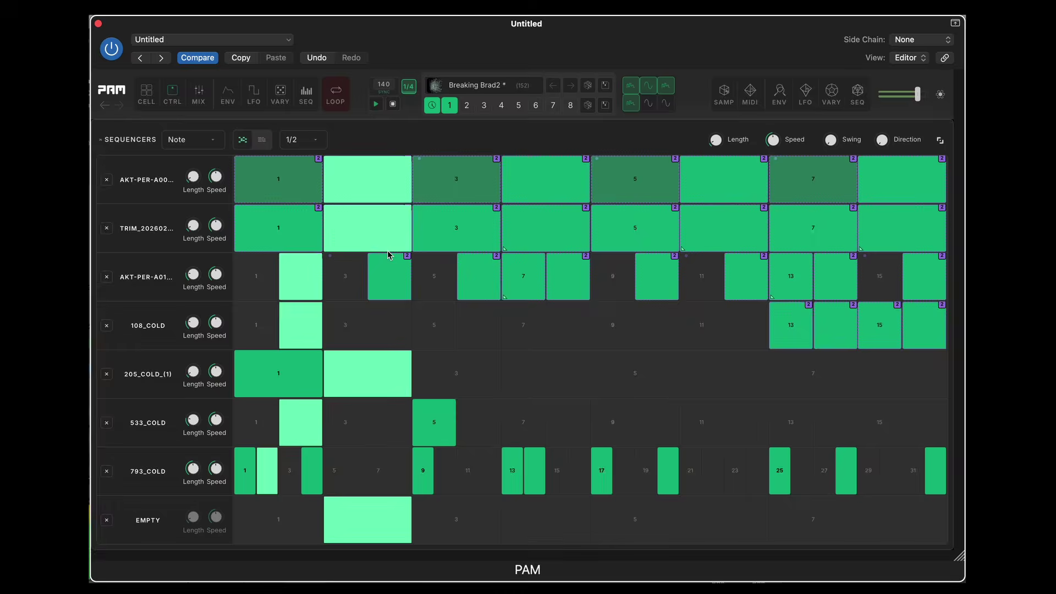
{"action": "left_click", "coordinate": [939, 140]}
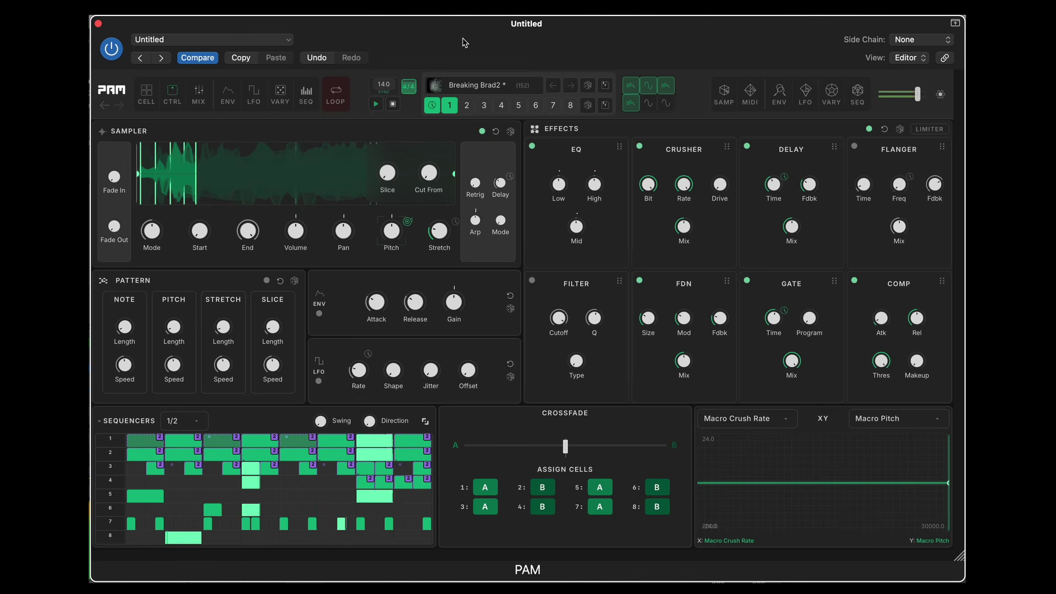
- Show the cells in the four-cell layout and switch them from effects to their sampler controls
{"action": "left_click", "coordinate": [150, 94]}
{"action": "left_click", "coordinate": [132, 131]}
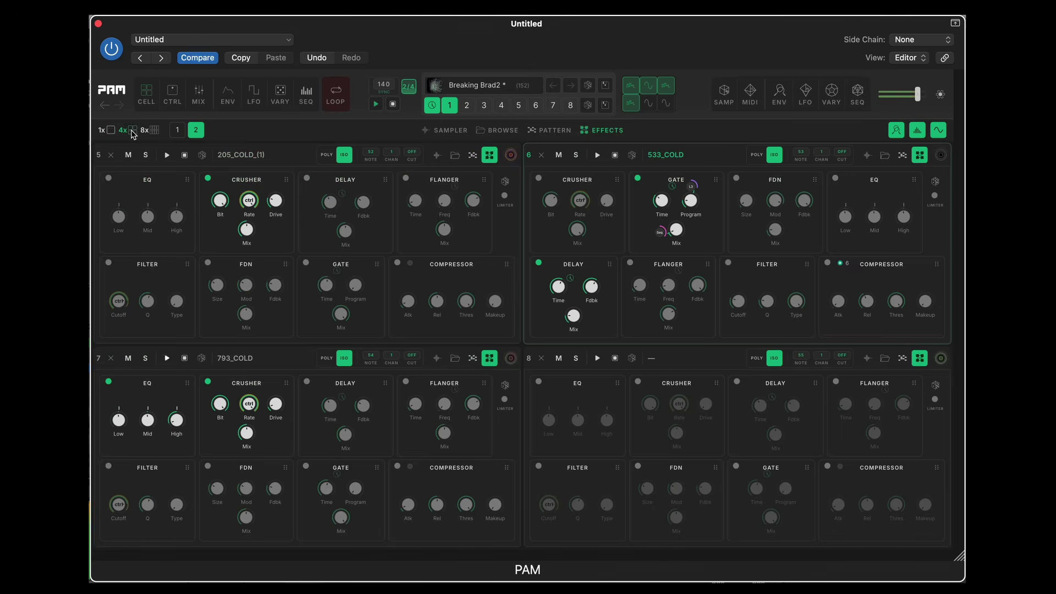
{"action": "left_click", "coordinate": [458, 132]}
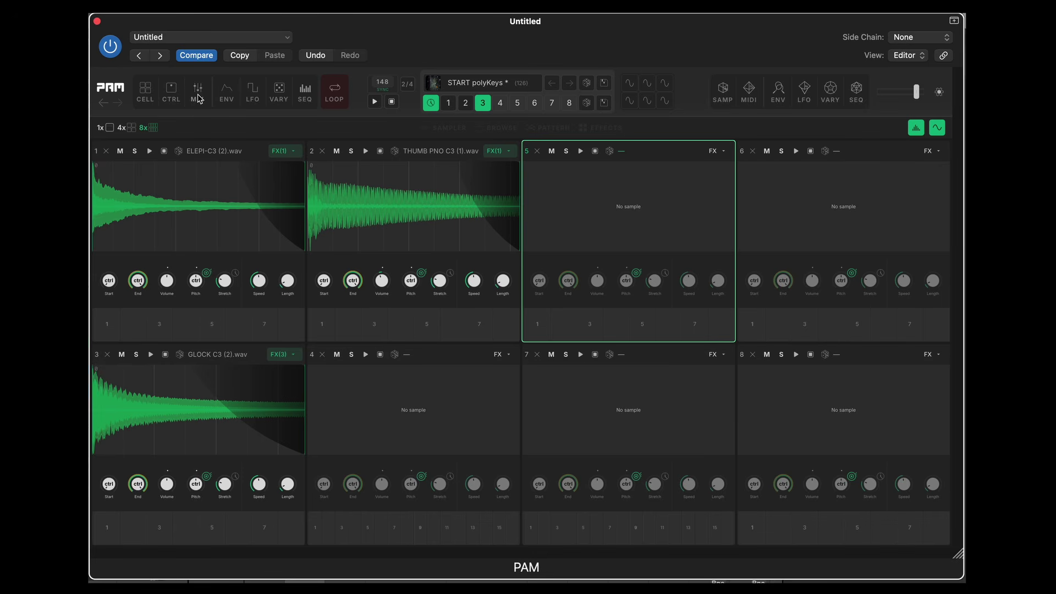
- Show cells 1 to 4 of the START polyKeys preset in the four-cell layout and audition the ELEPI-C3 (2) sample
{"action": "left_click", "coordinate": [131, 128]}
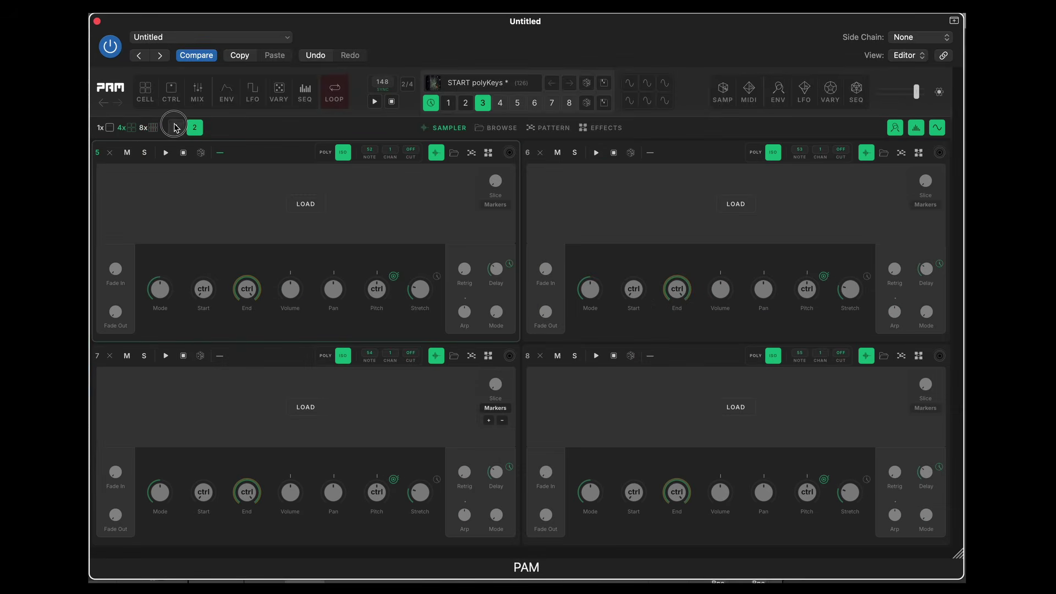
{"action": "left_click", "coordinate": [176, 128]}
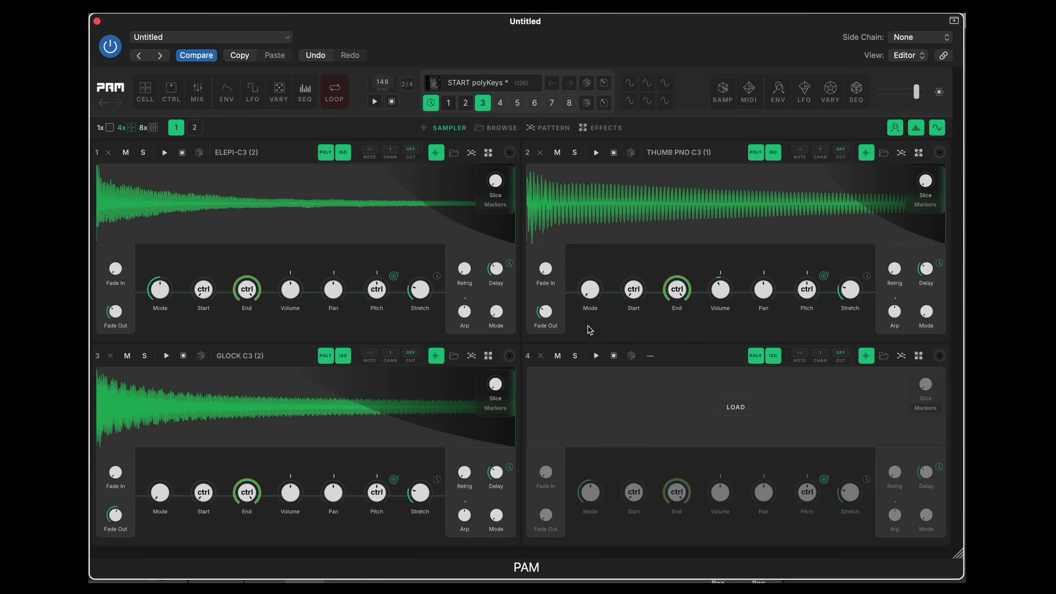
{"action": "left_click", "coordinate": [164, 153]}
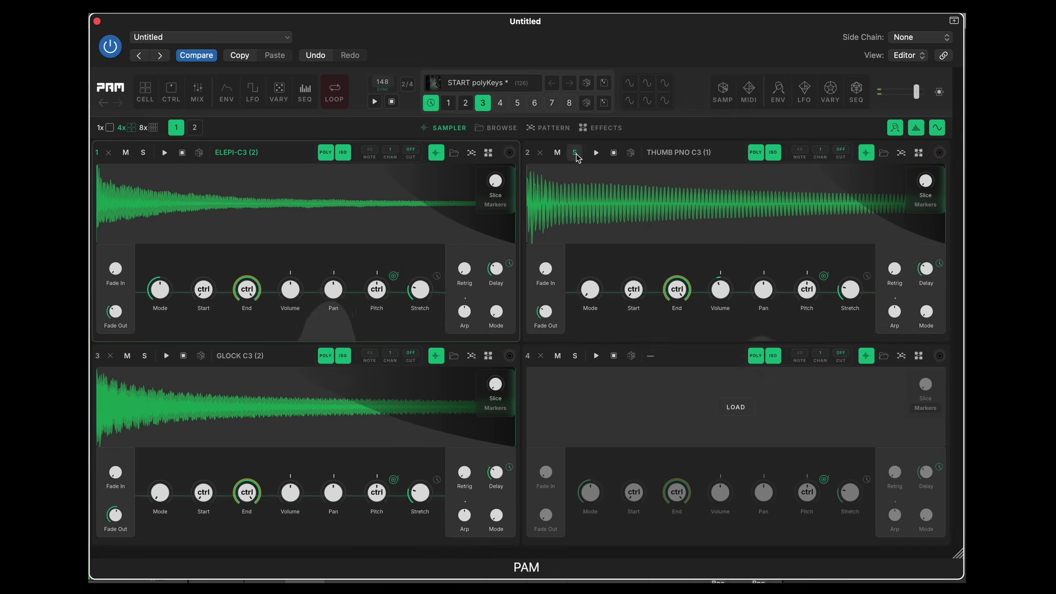
- Toggle solo on and off for cell 2, then mute cells 1 and 3
{"action": "left_click", "coordinate": [575, 154]}
{"action": "left_click", "coordinate": [574, 153]}
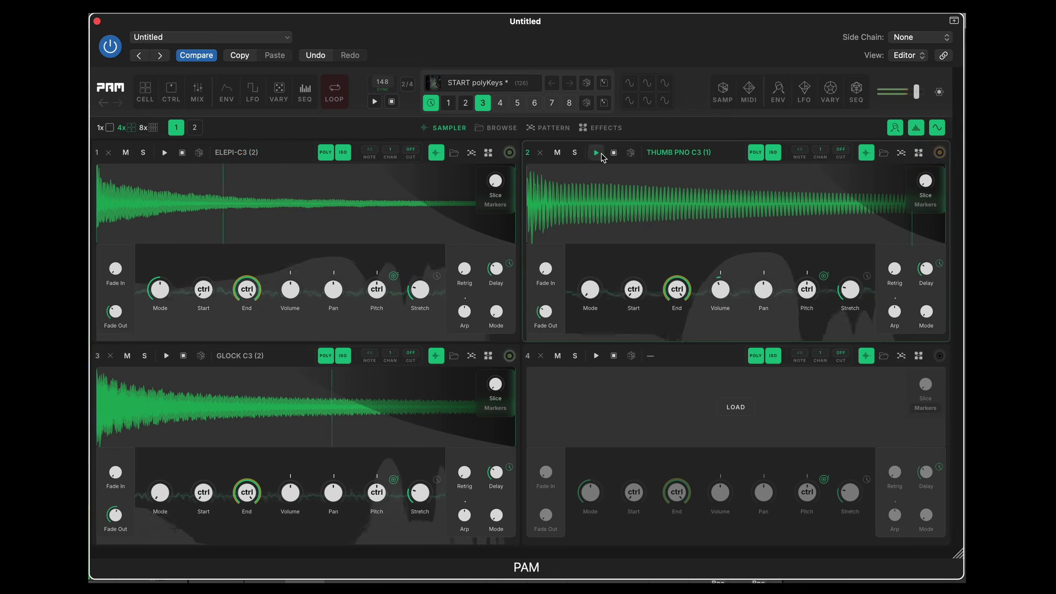
{"action": "left_click", "coordinate": [125, 152]}
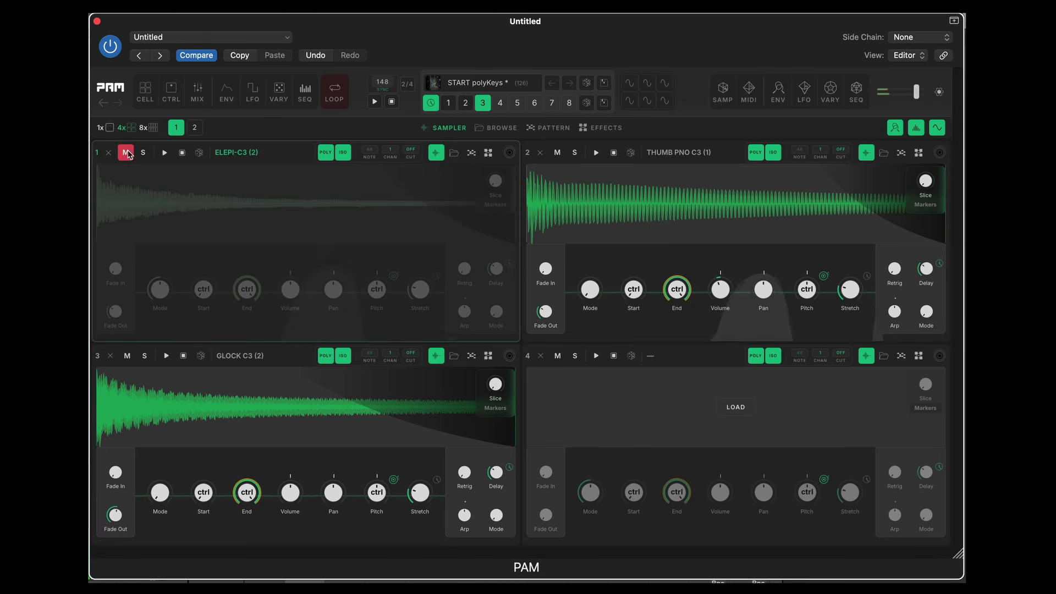
{"action": "left_click", "coordinate": [127, 356]}
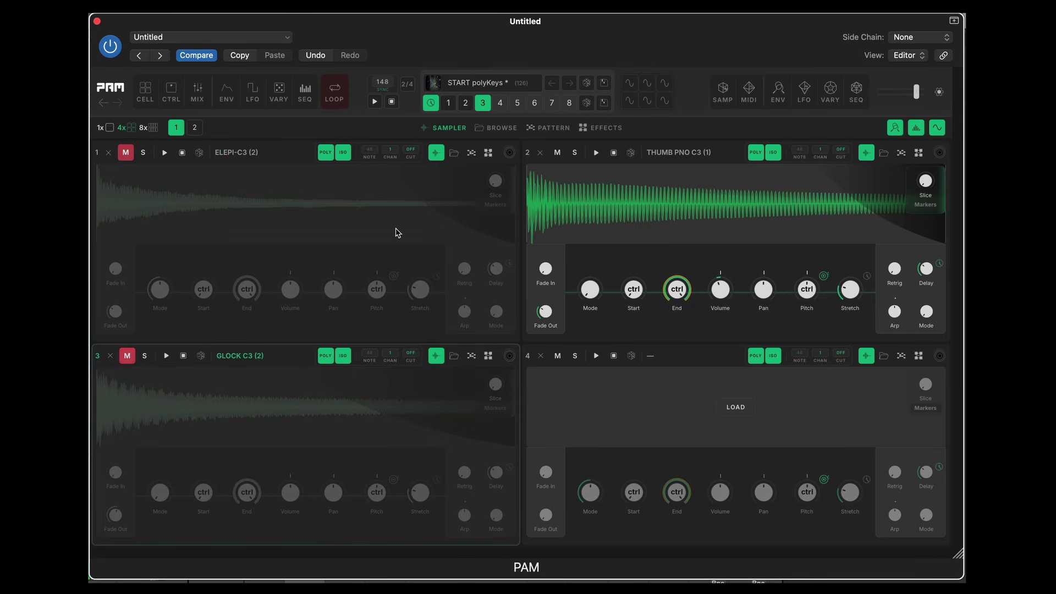
- Solo cells 2 and 3 one at a time, then release the solos and unmute cells 3 and 1
{"action": "left_click", "coordinate": [574, 153]}
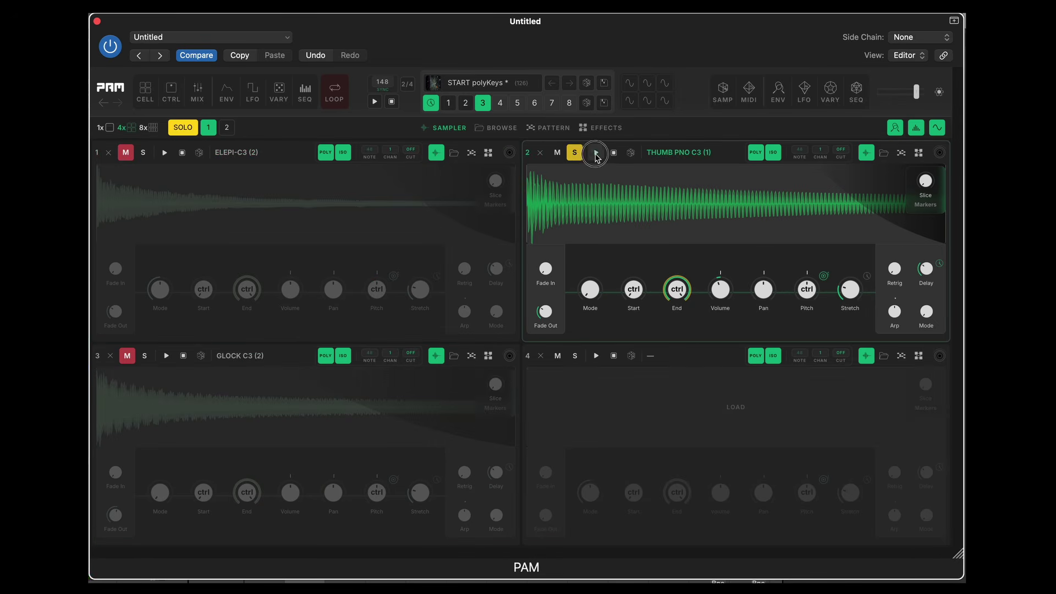
{"action": "left_click", "coordinate": [574, 153]}
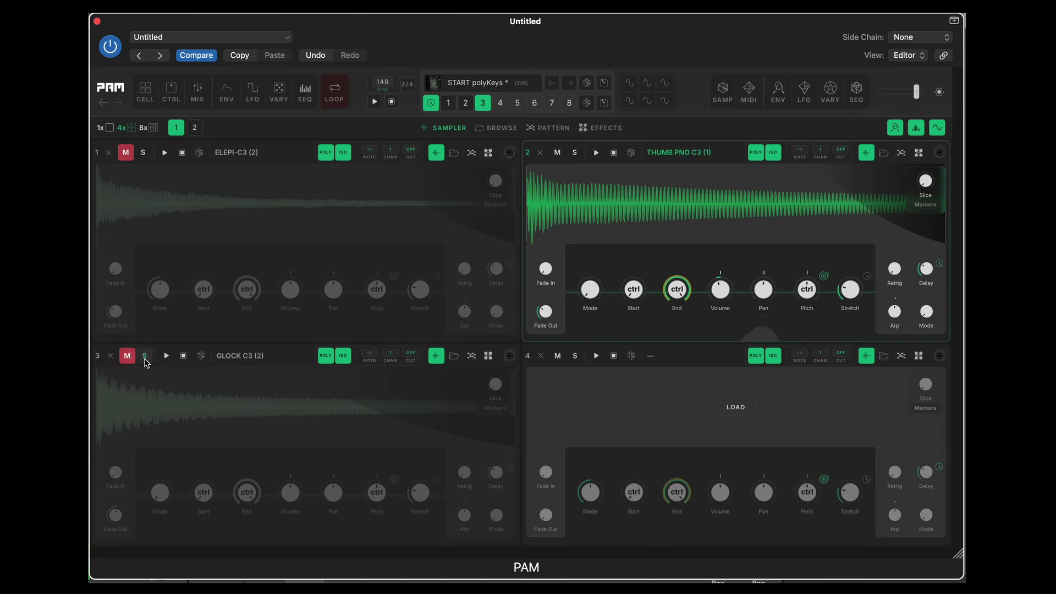
{"action": "left_click", "coordinate": [146, 356]}
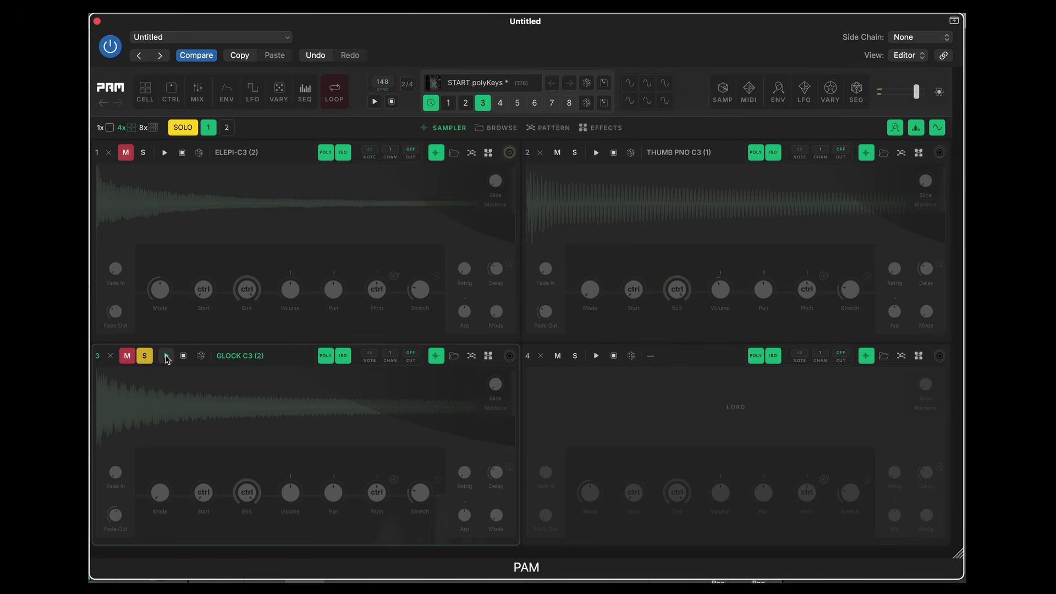
{"action": "left_click", "coordinate": [145, 356]}
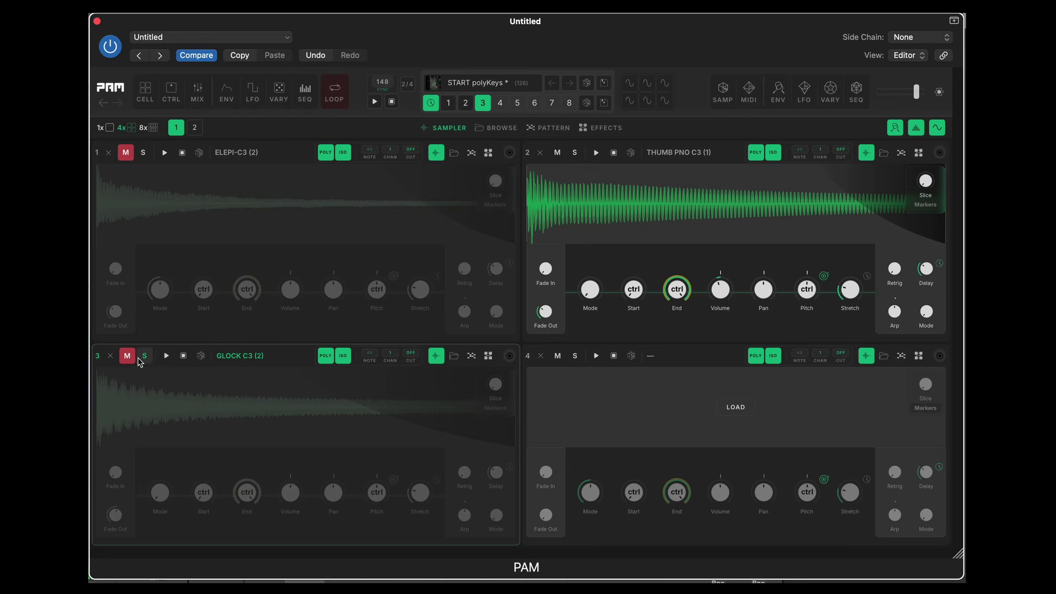
{"action": "left_click", "coordinate": [128, 357]}
{"action": "left_click", "coordinate": [125, 154]}
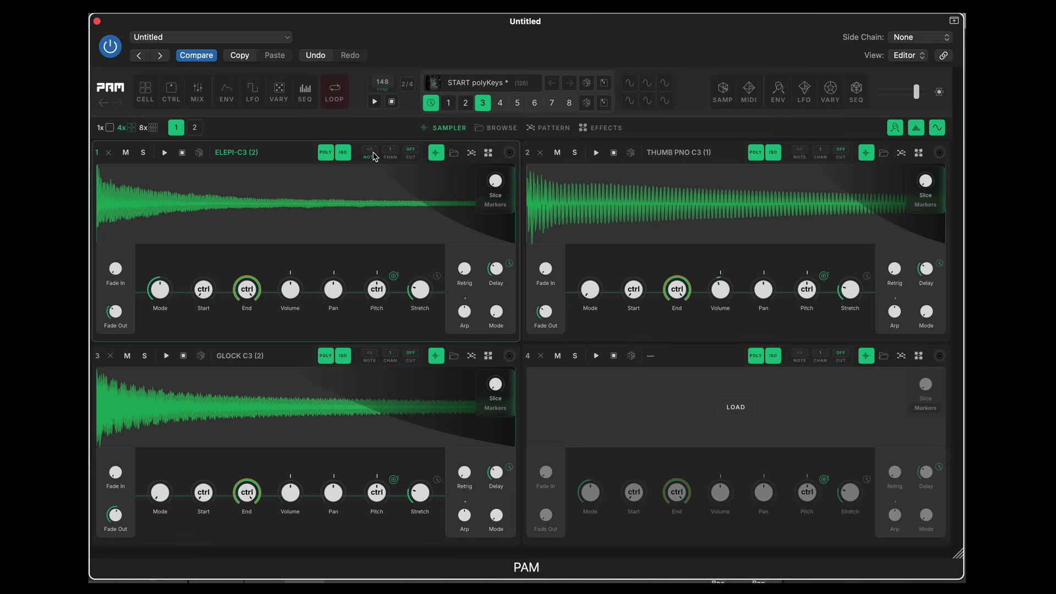
- Load Electric Relaxation.wav from the PAM DEEPDIVE SAMPLES folder in Finder into the empty cell 4
{"action": "left_click", "coordinate": [197, 129]}
{"action": "left_click", "coordinate": [176, 129]}
{"action": "key", "text": "super+Tab"}
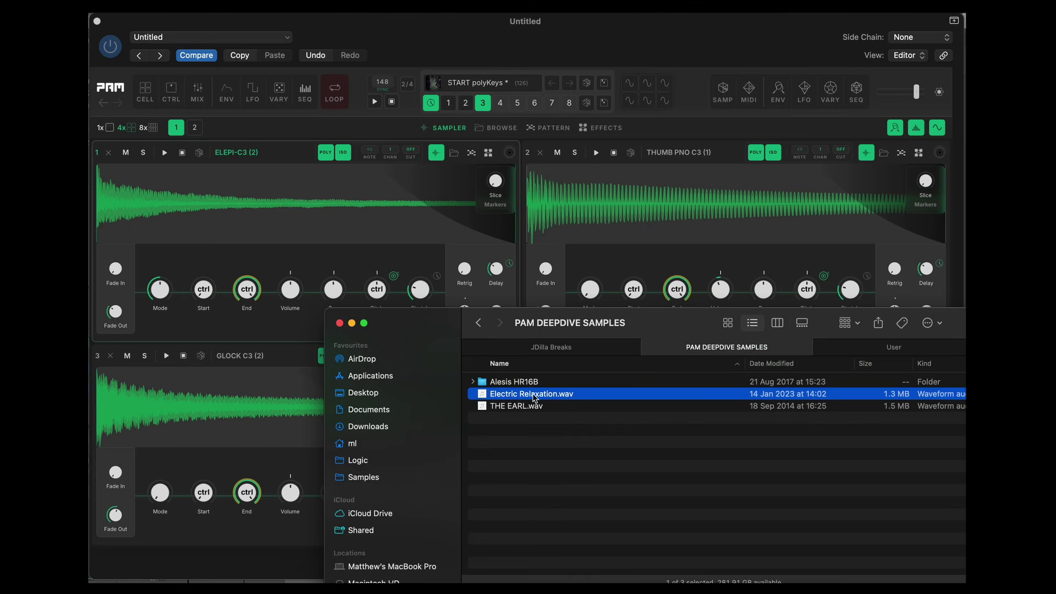
{"action": "left_click_drag", "start_coordinate": [440, 328], "coordinate": [777, 444]}
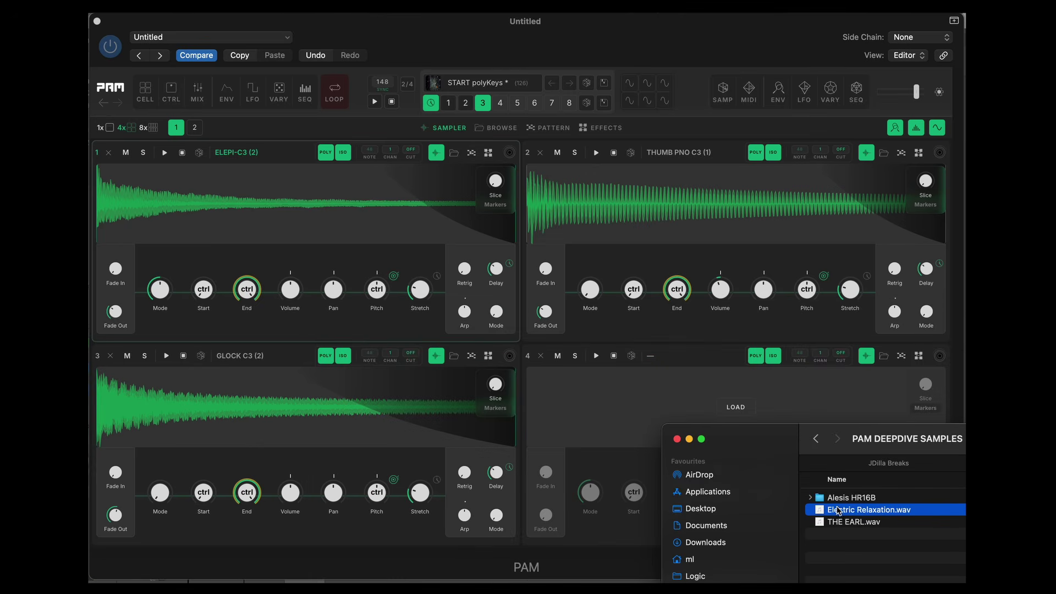
{"action": "left_click_drag", "start_coordinate": [727, 414], "coordinate": [720, 403]}
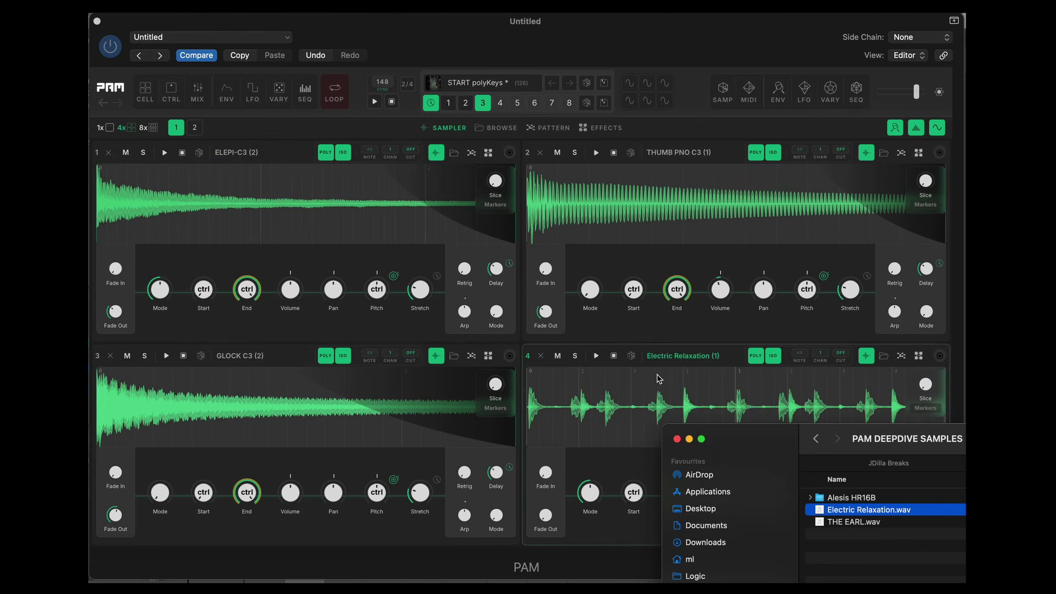
- Auto-slice the Electric Relaxation sample in cell 4 with the Transient Detect (13) option
{"action": "right_click", "coordinate": [659, 356]}
{"action": "left_click", "coordinate": [631, 388]}
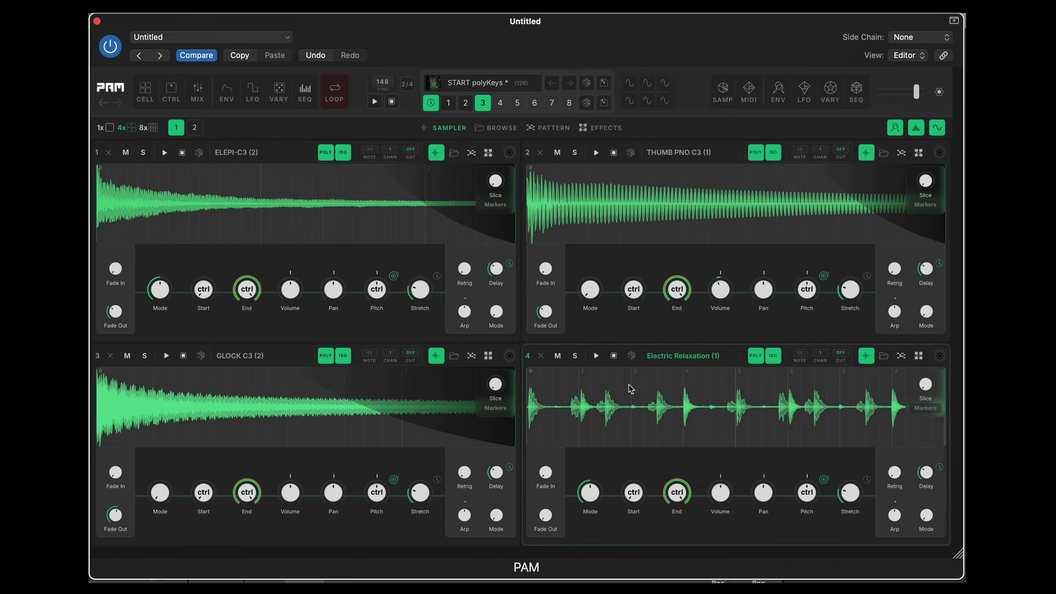
{"action": "right_click", "coordinate": [666, 360]}
{"action": "mouse_move", "coordinate": [738, 274]}
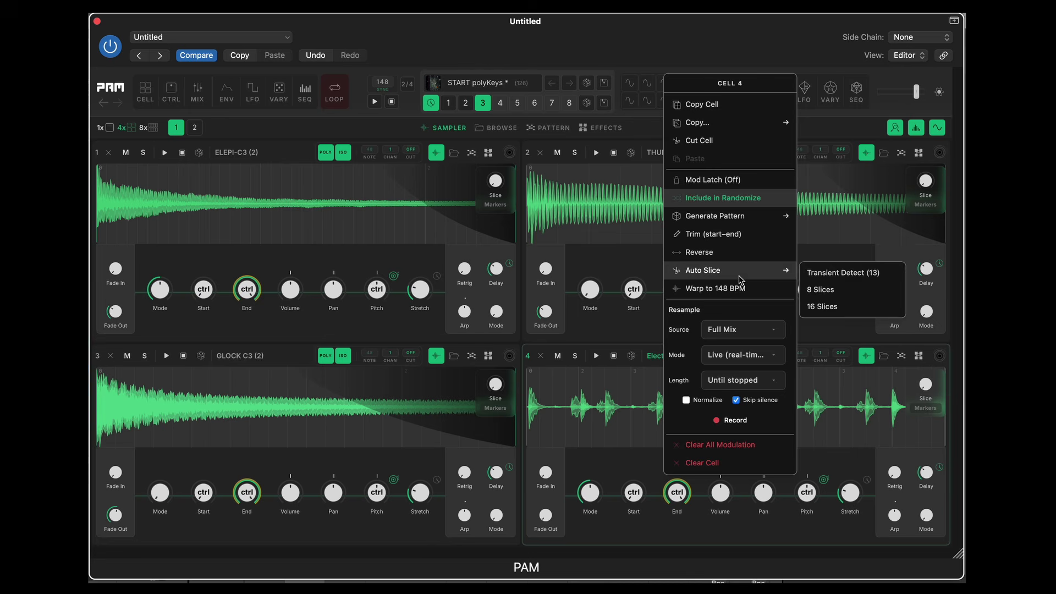
{"action": "left_click", "coordinate": [818, 274]}
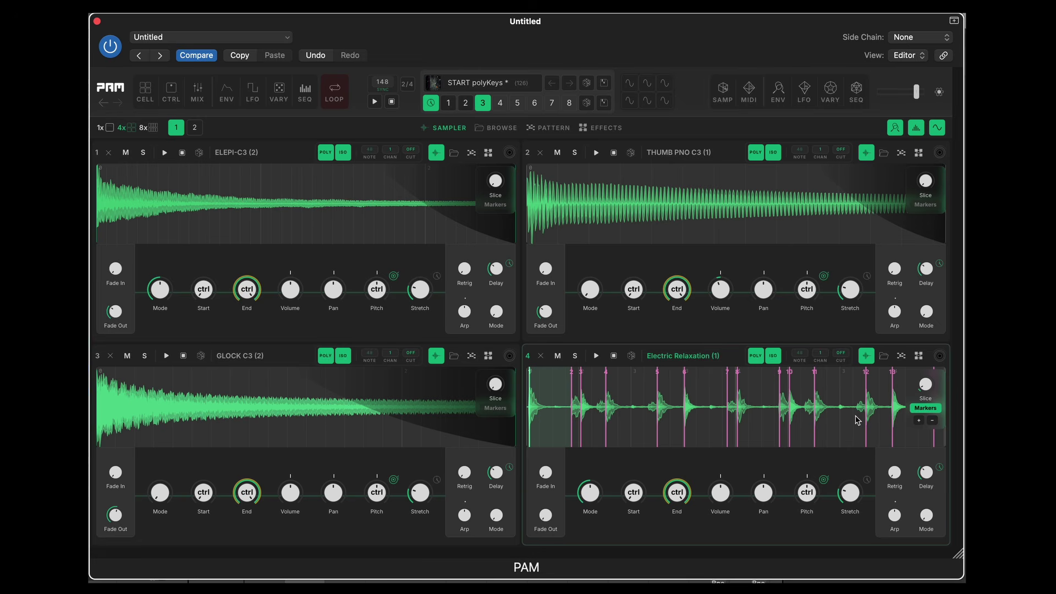
- In cell 4's single-cell pattern view, fill all 16 note steps and draw slices rising from 3 to 11 during playback
{"action": "left_click", "coordinate": [918, 357]}
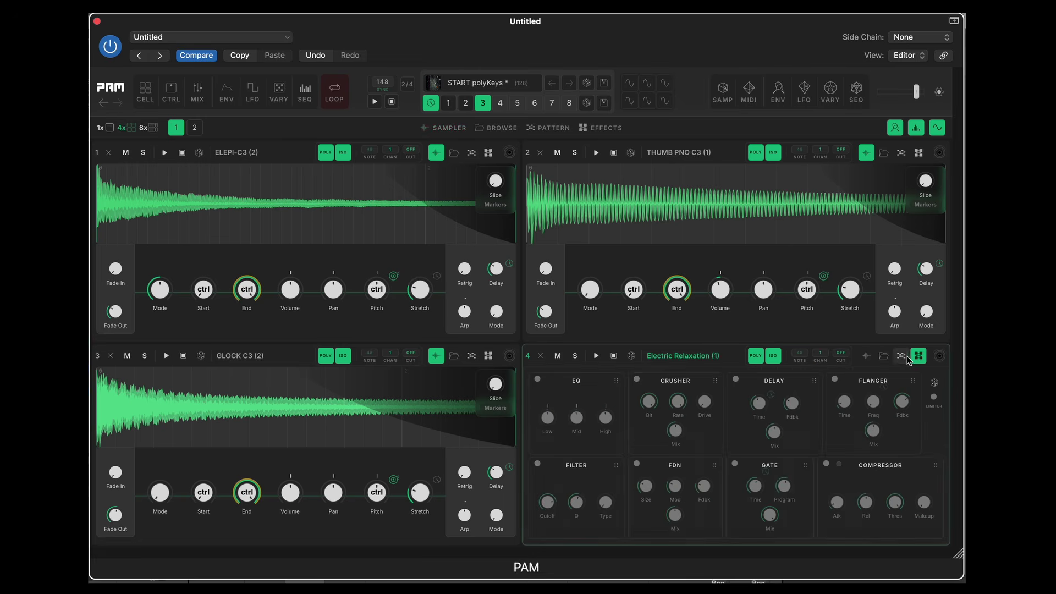
{"action": "left_click", "coordinate": [902, 356]}
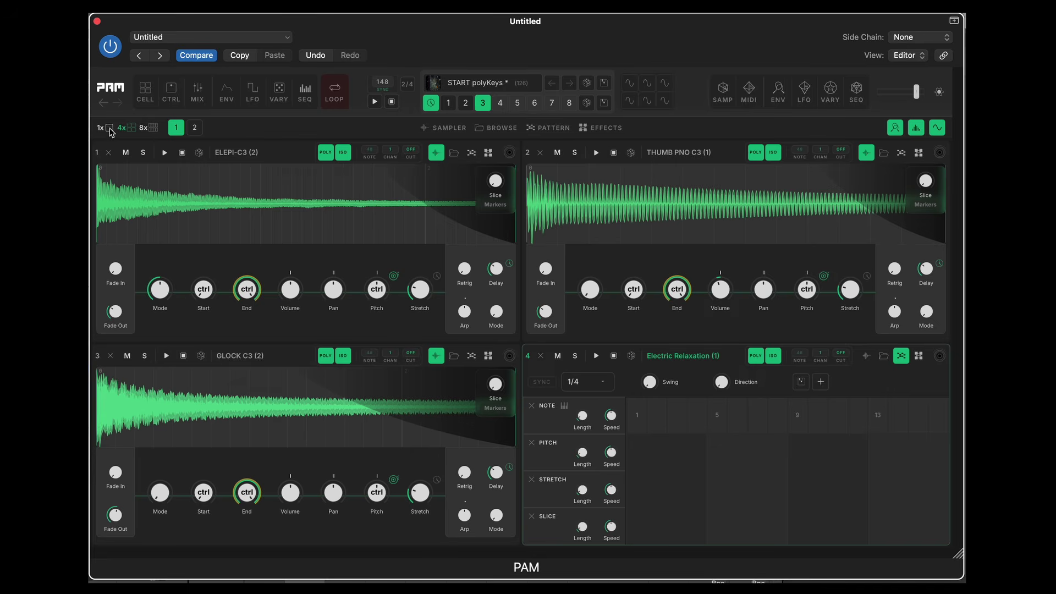
{"action": "left_click", "coordinate": [109, 128]}
{"action": "mouse_move", "coordinate": [215, 252]}
{"action": "left_mouse_down"}
{"action": "mouse_move", "coordinate": [226, 239]}
{"action": "mouse_move", "coordinate": [768, 264]}
{"action": "mouse_move", "coordinate": [900, 252]}
{"action": "left_mouse_up"}
{"action": "key", "text": "space"}
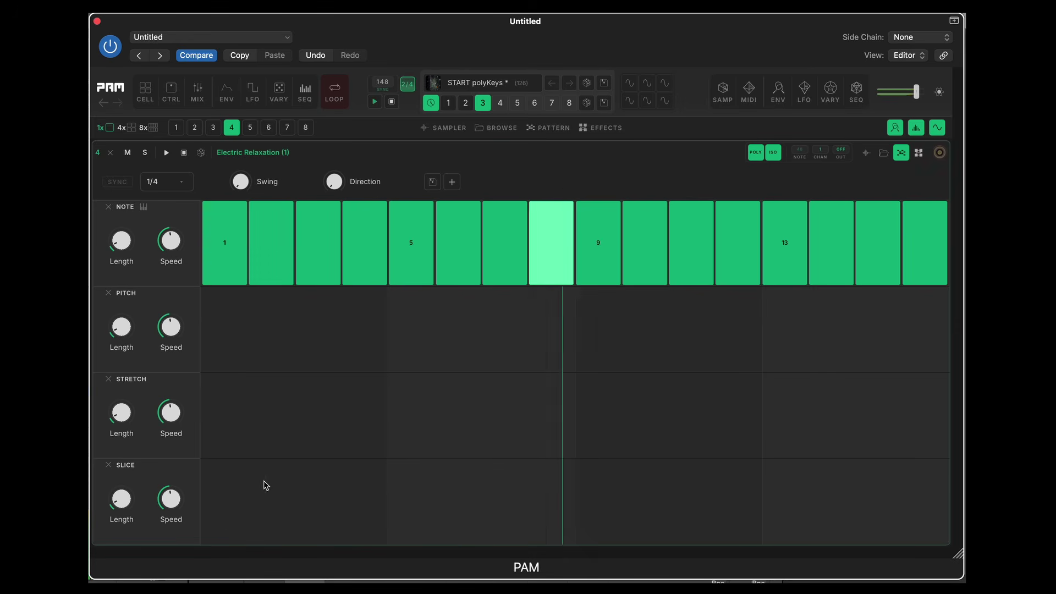
{"action": "left_click_drag", "start_coordinate": [223, 536], "coordinate": [918, 483]}
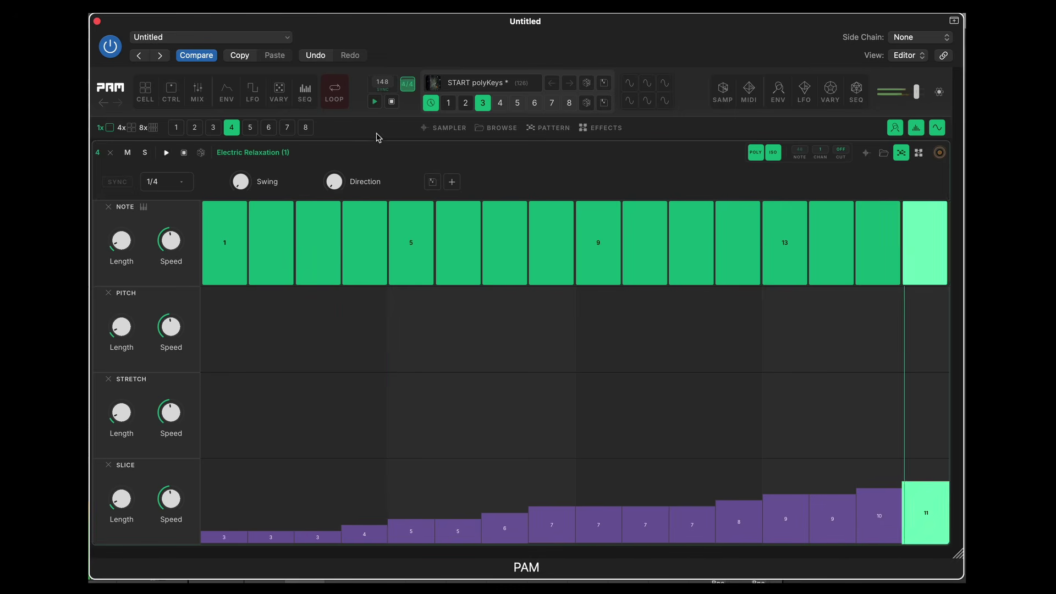
- Turn on Mod Latch for cell 4
{"action": "right_click", "coordinate": [376, 159]}
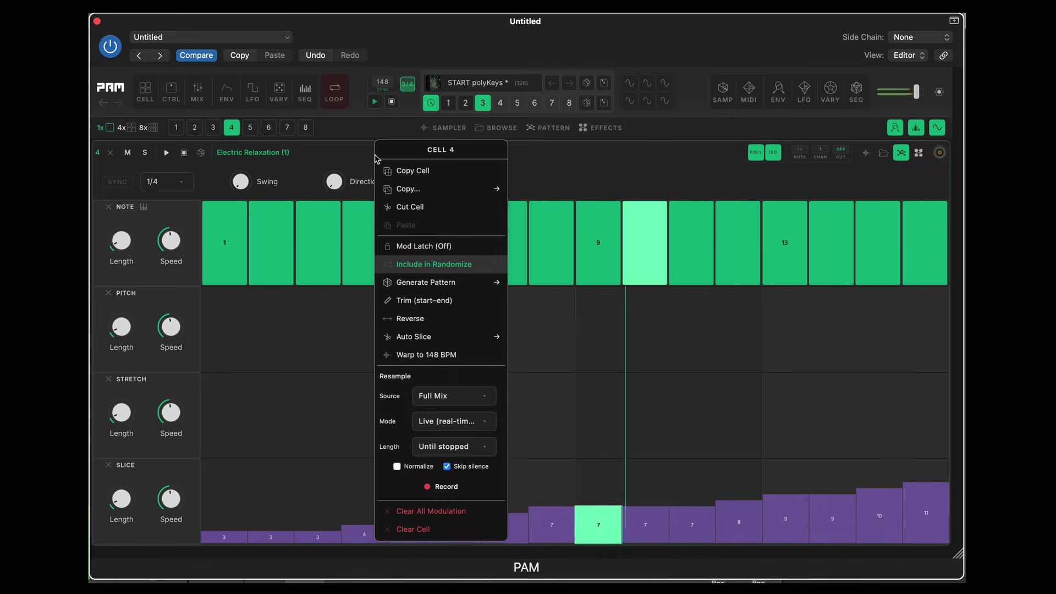
{"action": "left_click", "coordinate": [431, 246]}
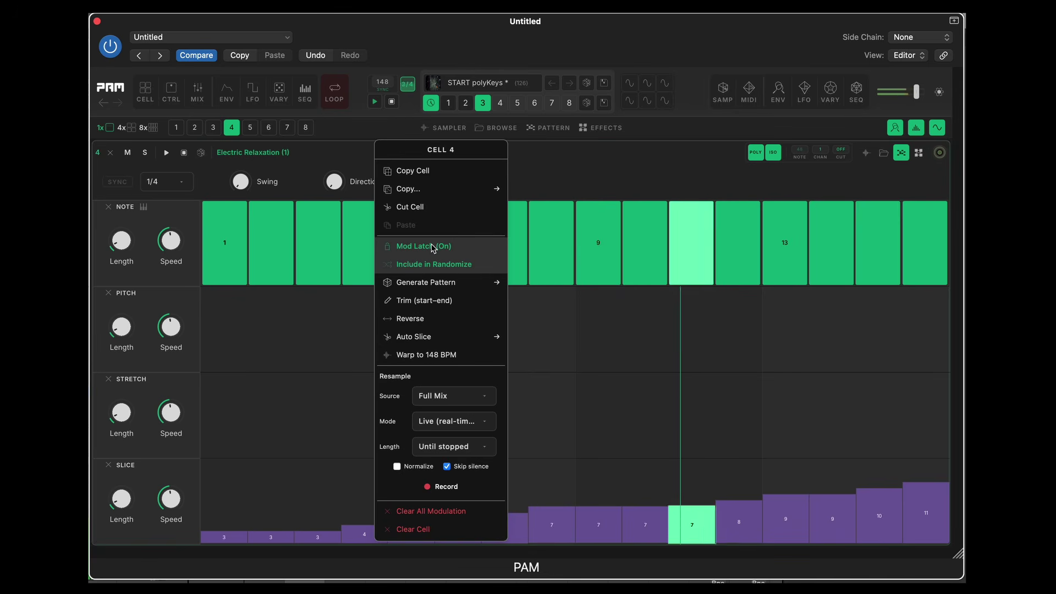
{"action": "left_click", "coordinate": [600, 169]}
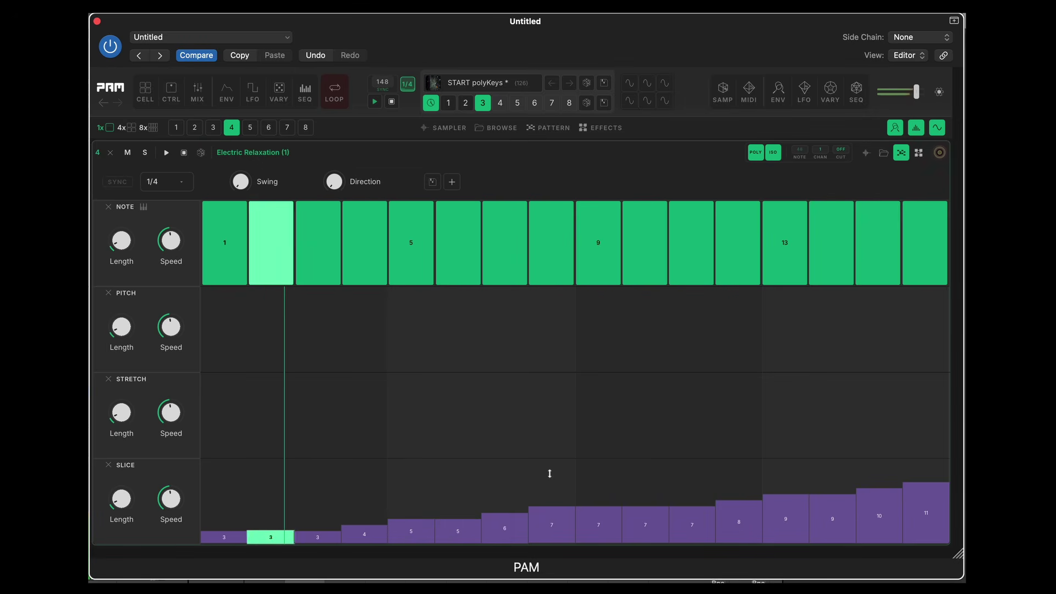
- Raise the slice values to 8 on step 9, 9 on step 11 and 10 on step 13
{"action": "left_click", "coordinate": [596, 499]}
{"action": "left_click", "coordinate": [680, 505]}
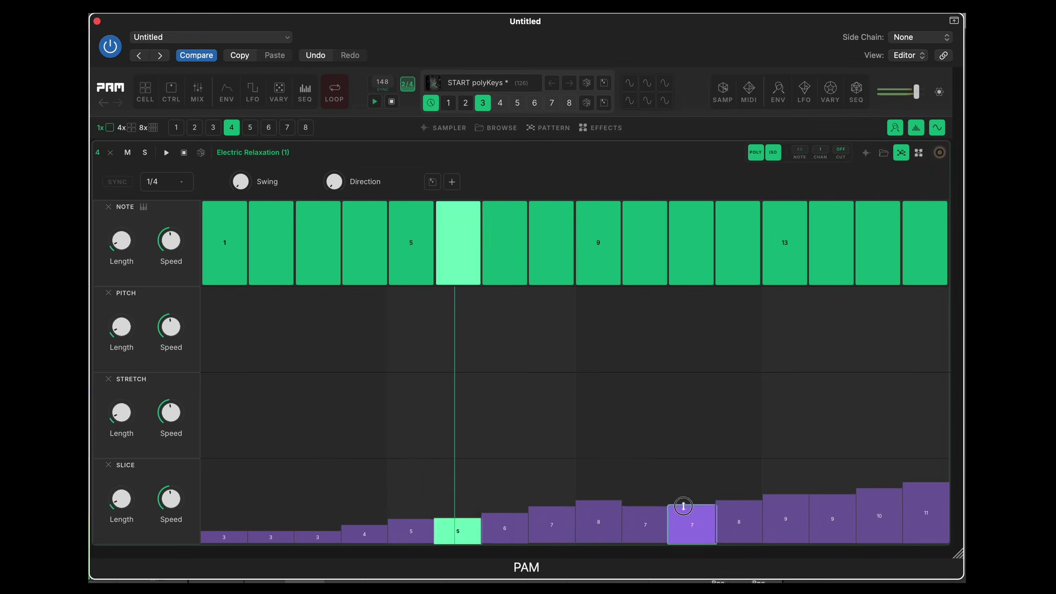
{"action": "left_click", "coordinate": [683, 495]}
{"action": "left_click", "coordinate": [781, 486]}
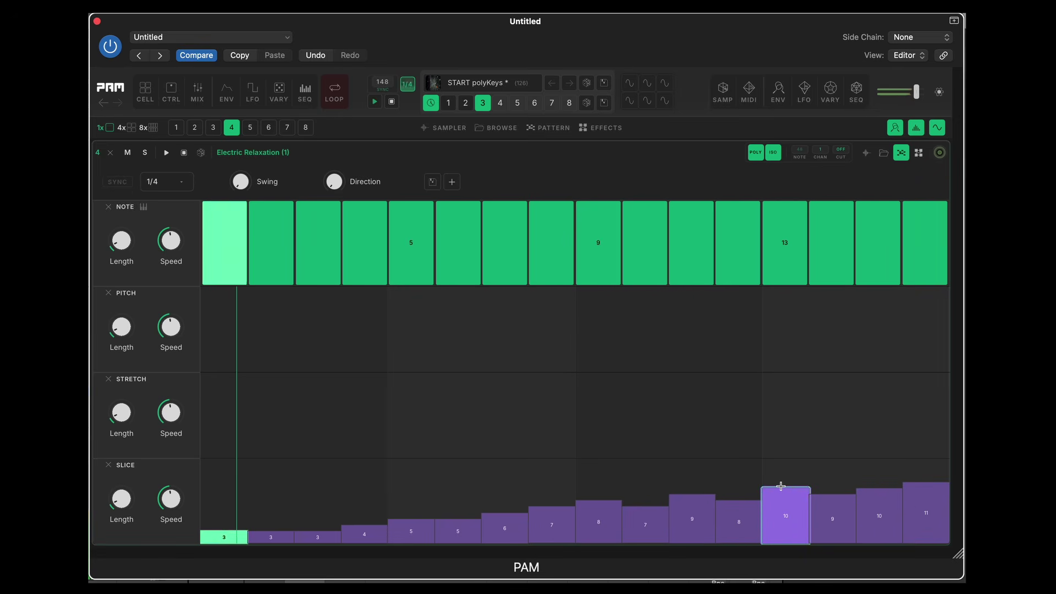
- Set step 3's slice value to 5 and clear the slice values on steps 4 to 7, 13 and 14
{"action": "mouse_move", "coordinate": [329, 526]}
{"action": "left_mouse_down"}
{"action": "mouse_move", "coordinate": [330, 504]}
{"action": "mouse_move", "coordinate": [330, 518]}
{"action": "left_mouse_up"}
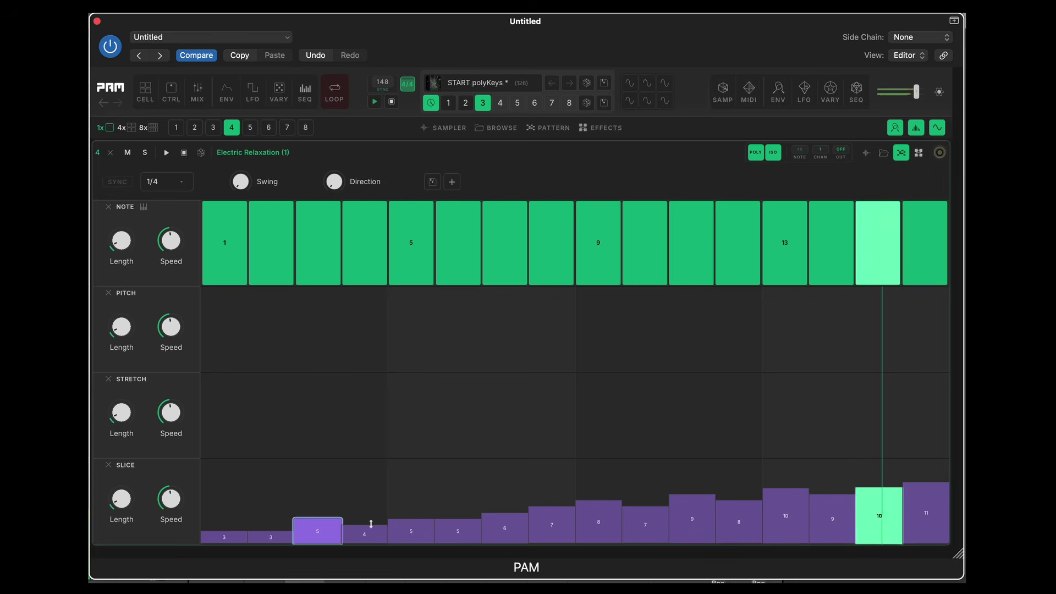
{"action": "left_click_drag", "start_coordinate": [357, 541], "coordinate": [495, 542]}
{"action": "left_click_drag", "start_coordinate": [764, 521], "coordinate": [829, 518]}
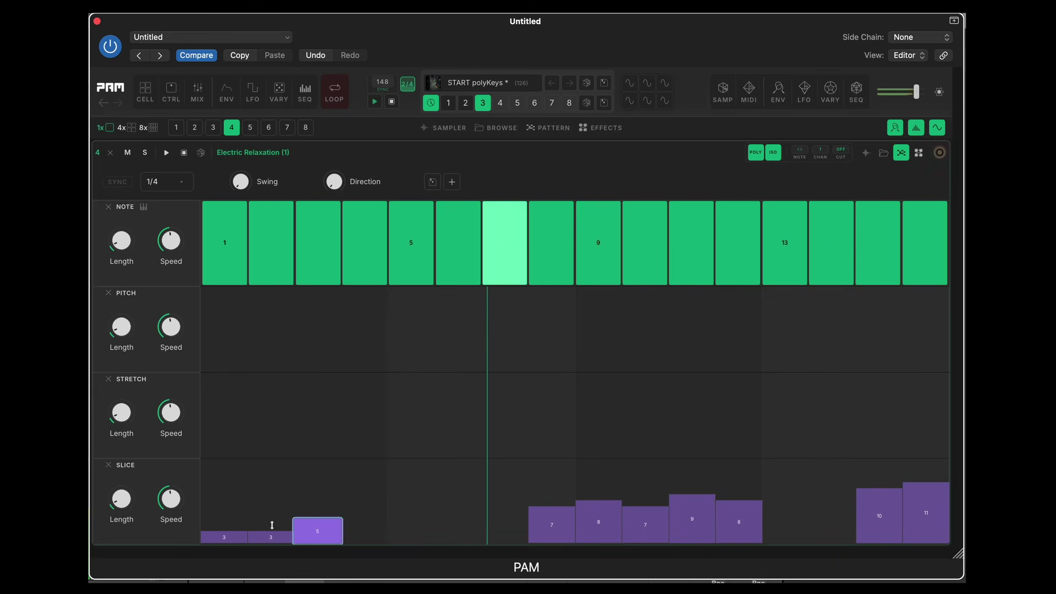
- Set the slice values of steps 1, 2 and 3 to 1, 2 and 5
{"action": "left_click", "coordinate": [271, 522]}
{"action": "left_click", "coordinate": [224, 539]}
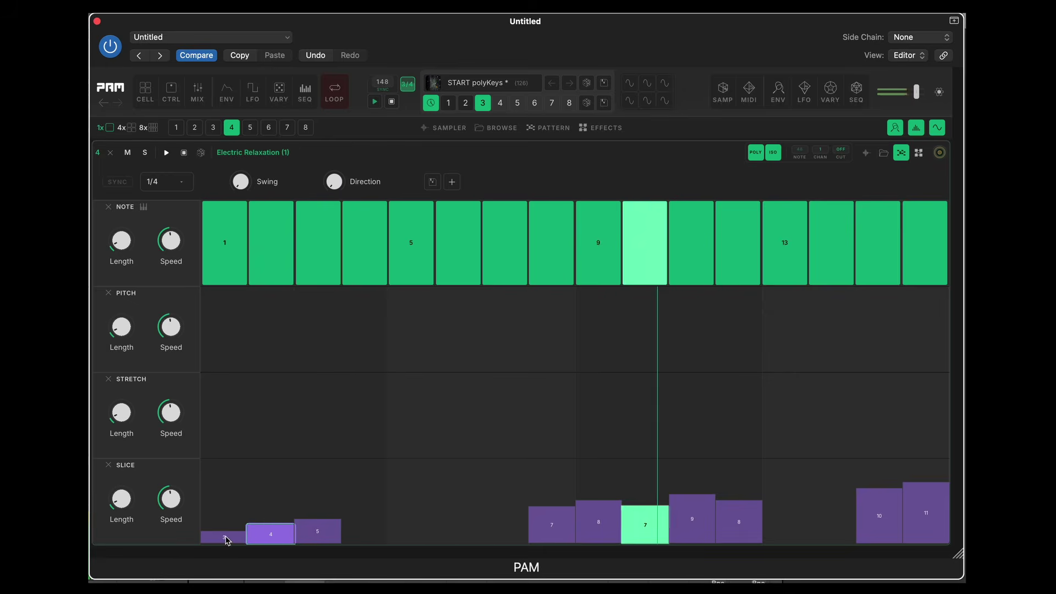
{"action": "left_click", "coordinate": [274, 536]}
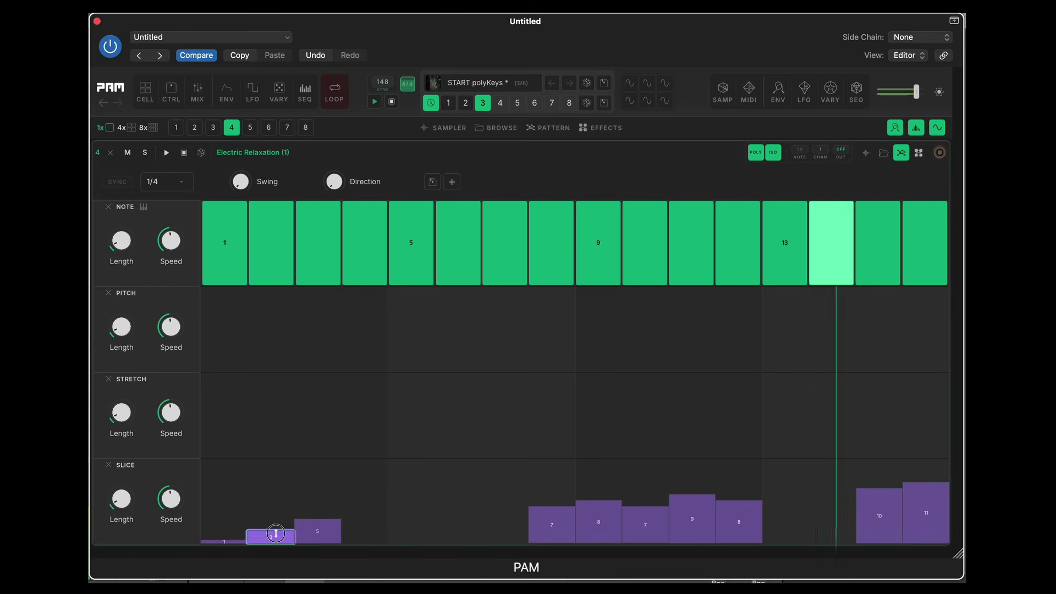
{"action": "left_click", "coordinate": [325, 525]}
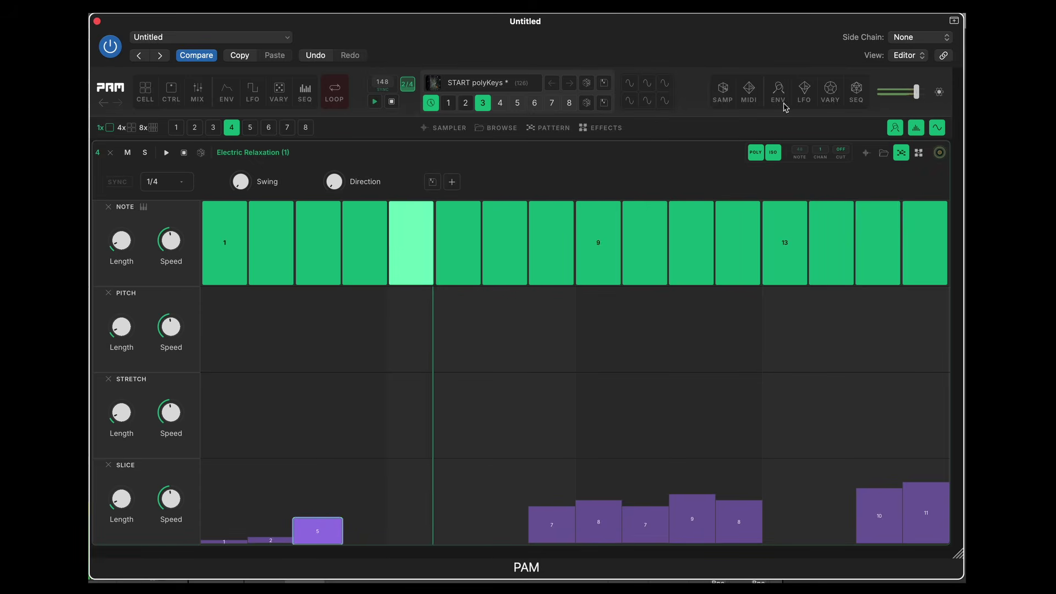
- Show cell 4's sampler, assign an LFO to its Slice control and adjust the Slice knob
{"action": "left_click", "coordinate": [865, 153]}
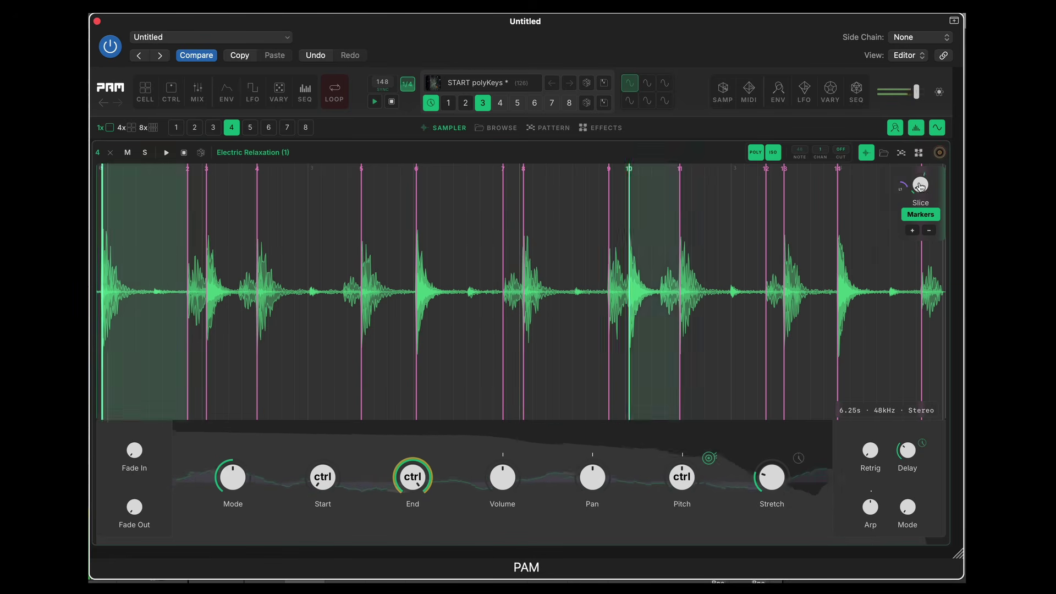
{"action": "mouse_move", "coordinate": [920, 186]}
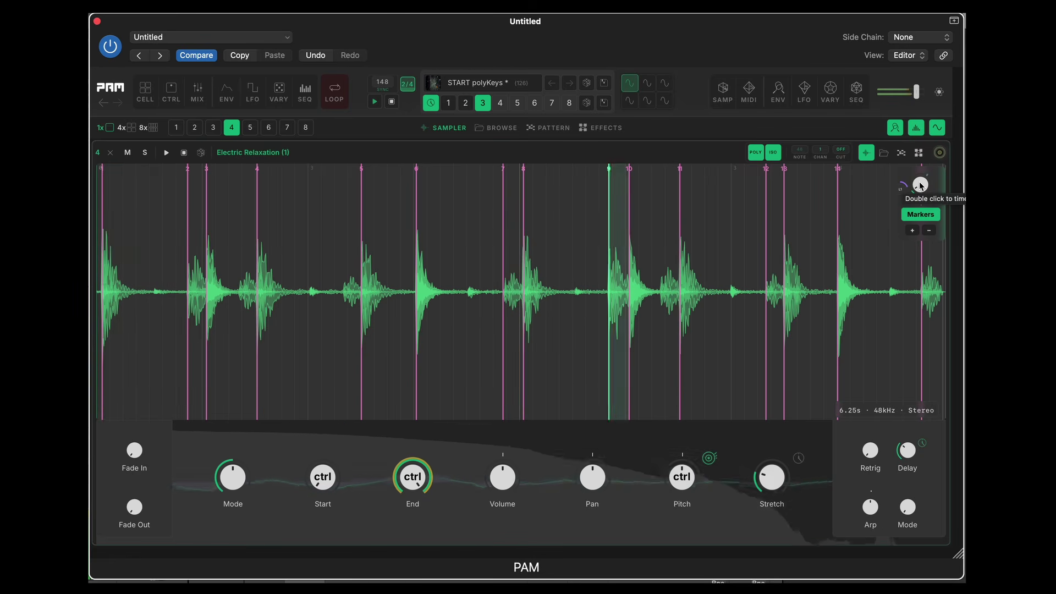
{"action": "left_click_drag", "start_coordinate": [921, 187], "coordinate": [902, 198]}
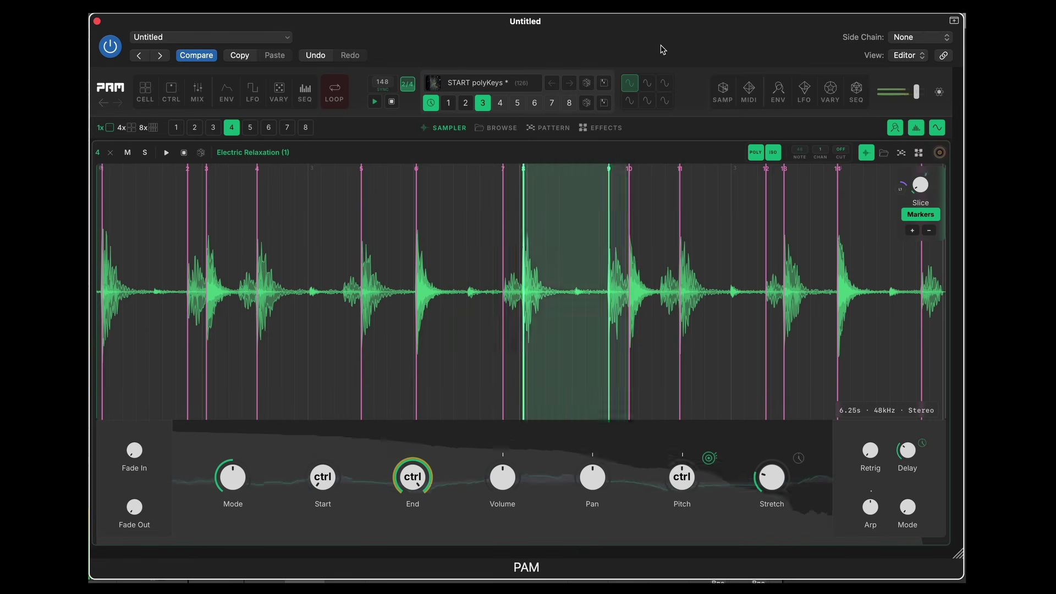
- Return through the four-cell layout to the control overview and restart playback
{"action": "left_click", "coordinate": [132, 128]}
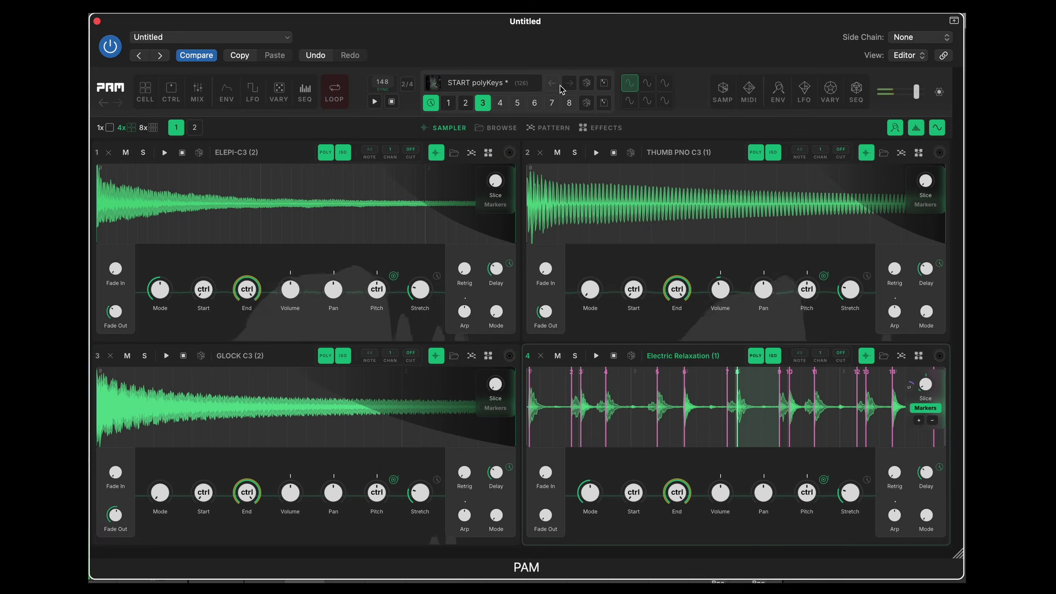
{"action": "left_click", "coordinate": [174, 92]}
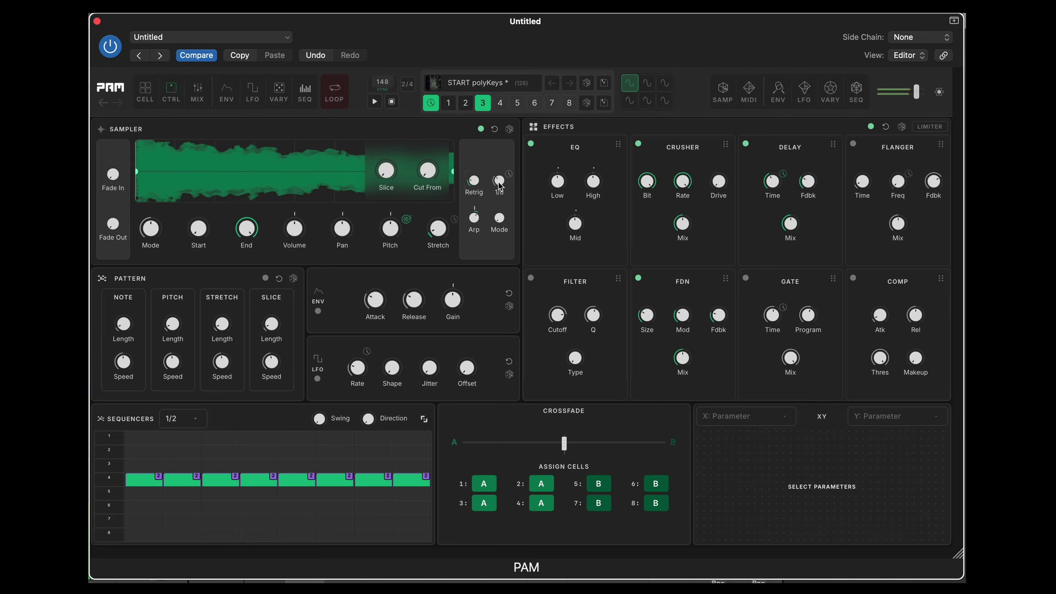
{"action": "double_click", "coordinate": [439, 228]}
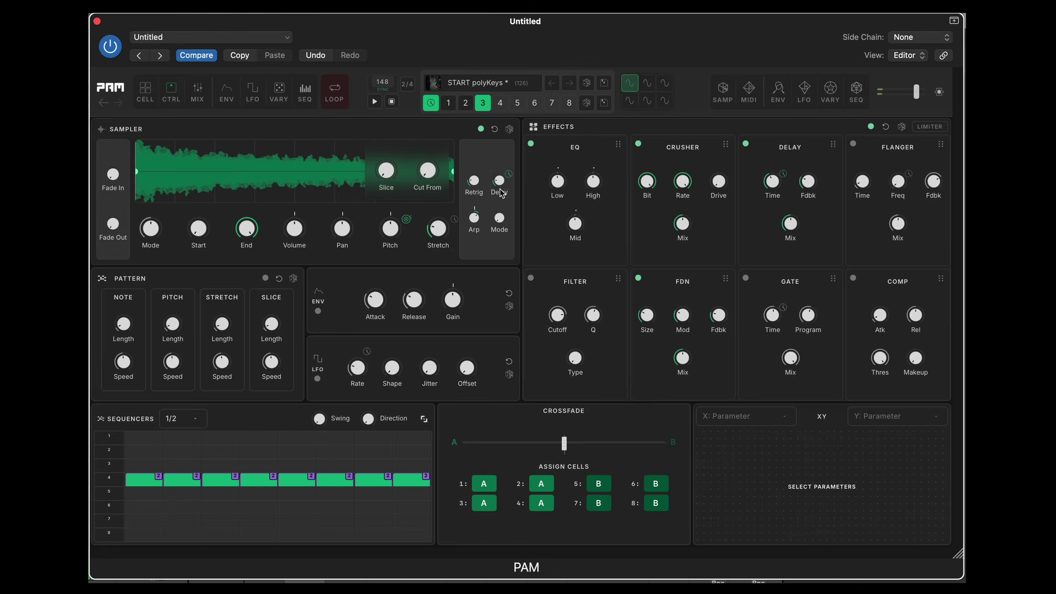
{"action": "key", "text": "space"}
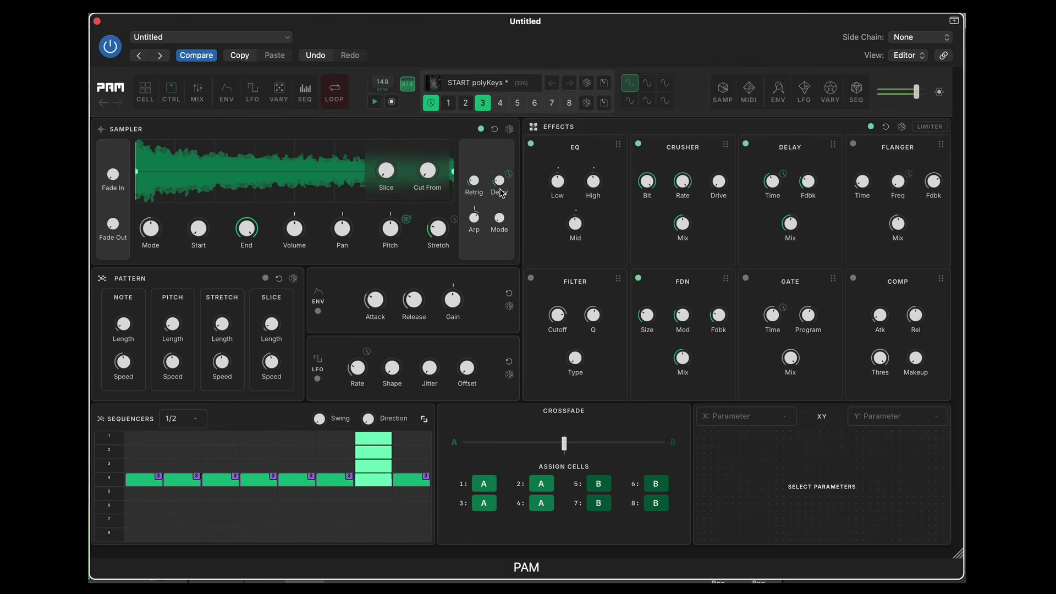
- Stop playback and load the Electrowerk preset from the user library
{"action": "key", "text": "space"}
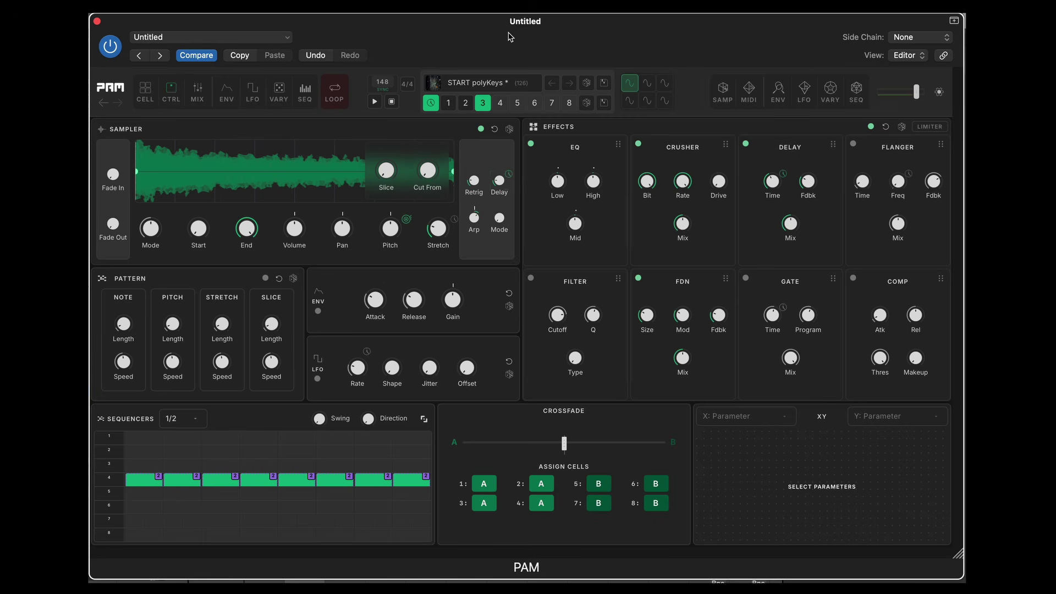
{"action": "left_click", "coordinate": [482, 84]}
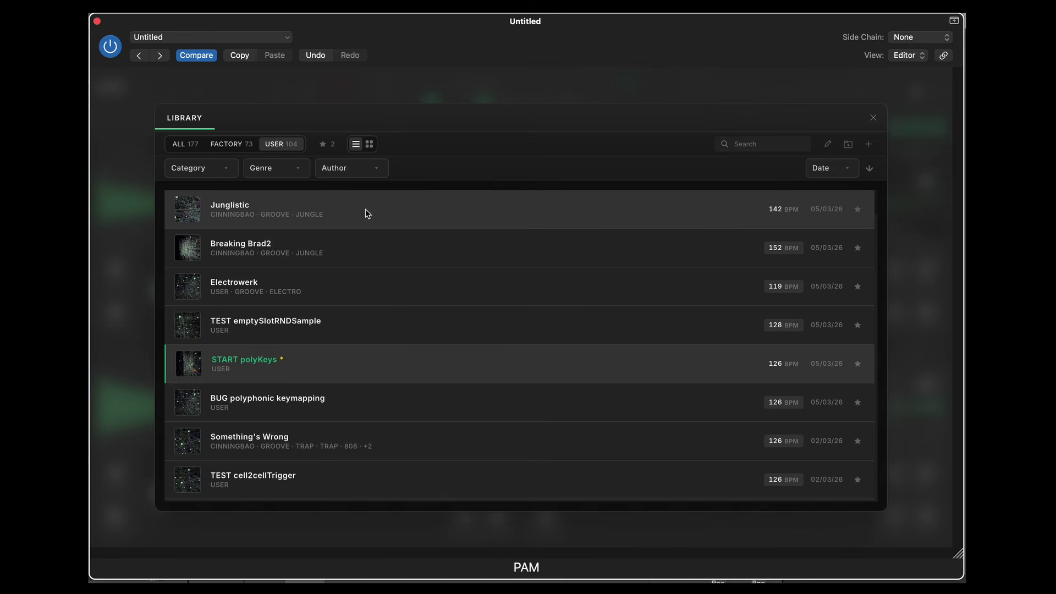
{"action": "left_click", "coordinate": [344, 286]}
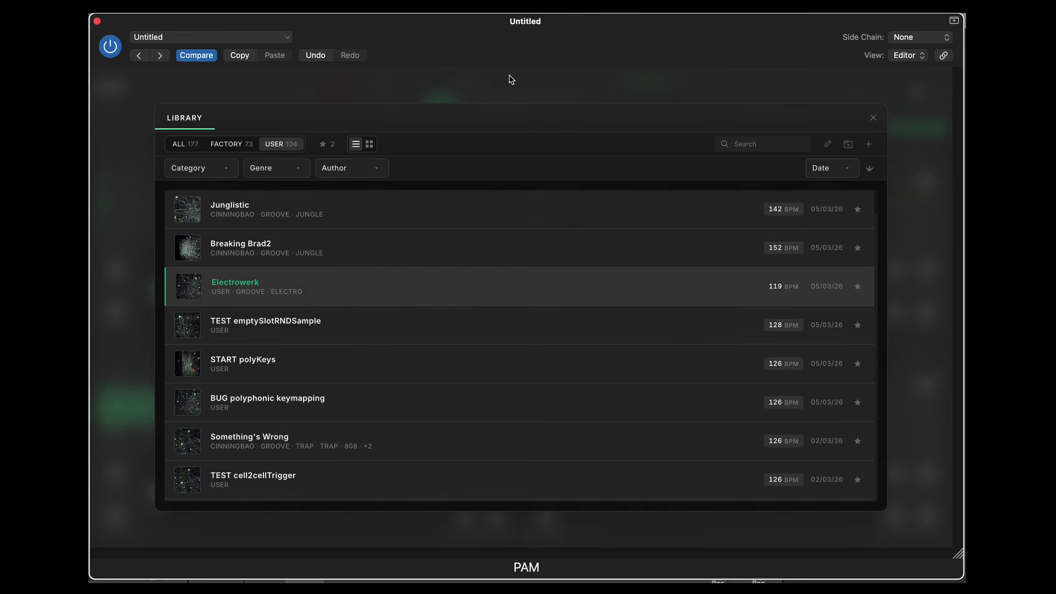
{"action": "left_click", "coordinate": [510, 77]}
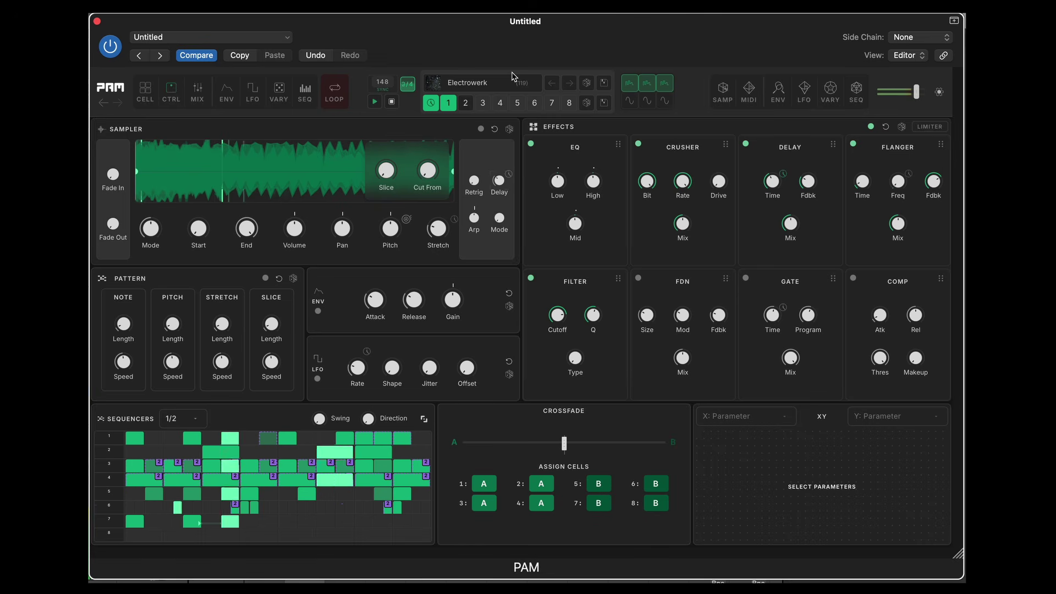
{"action": "left_click", "coordinate": [569, 11]}
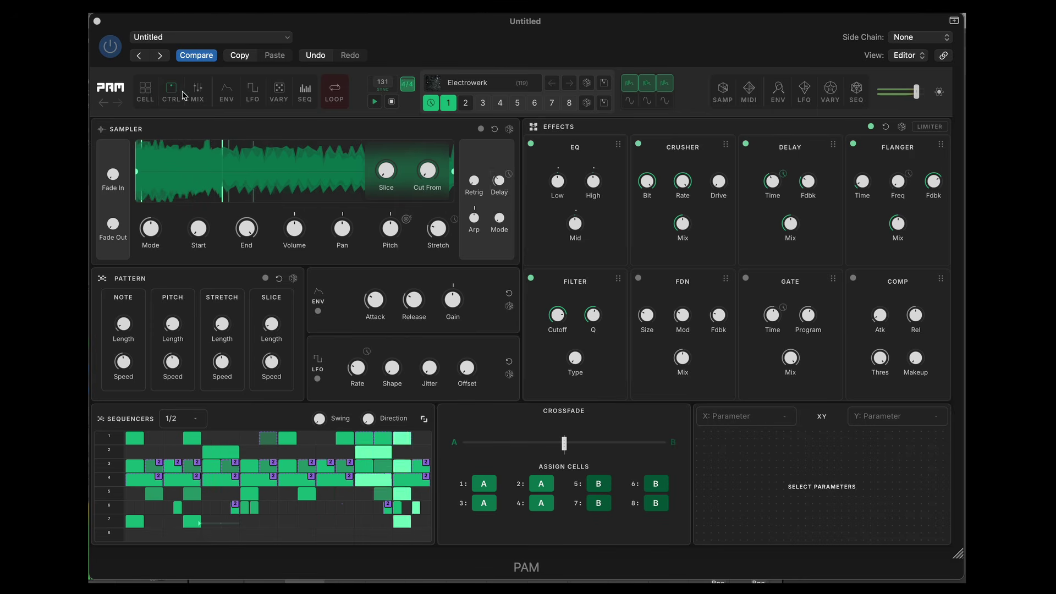
- Show all eight cells at once and audition cell 7 by switching its solo on and off
{"action": "left_click", "coordinate": [144, 91]}
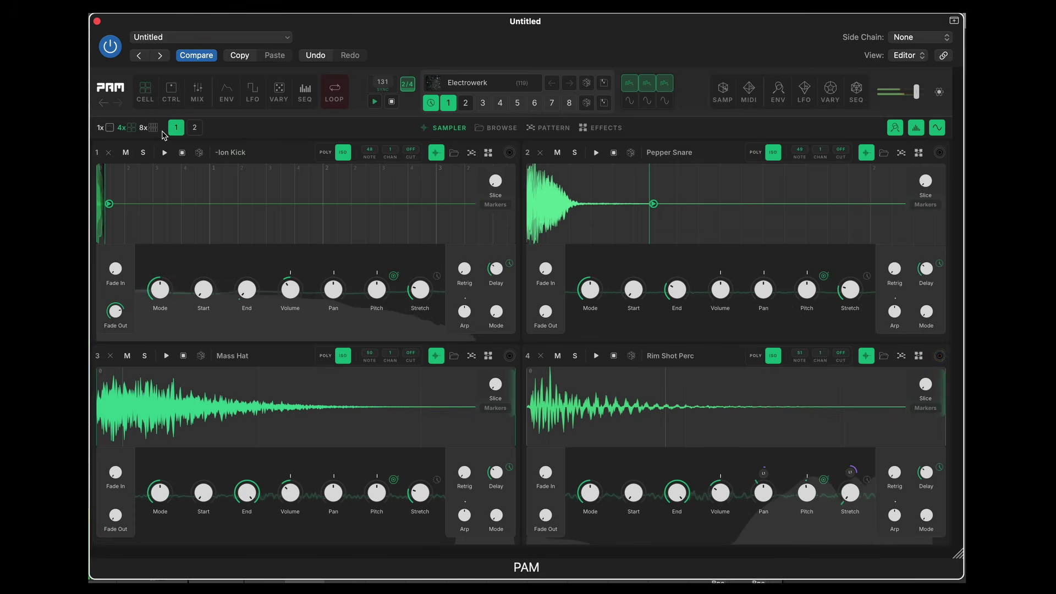
{"action": "left_click", "coordinate": [153, 128]}
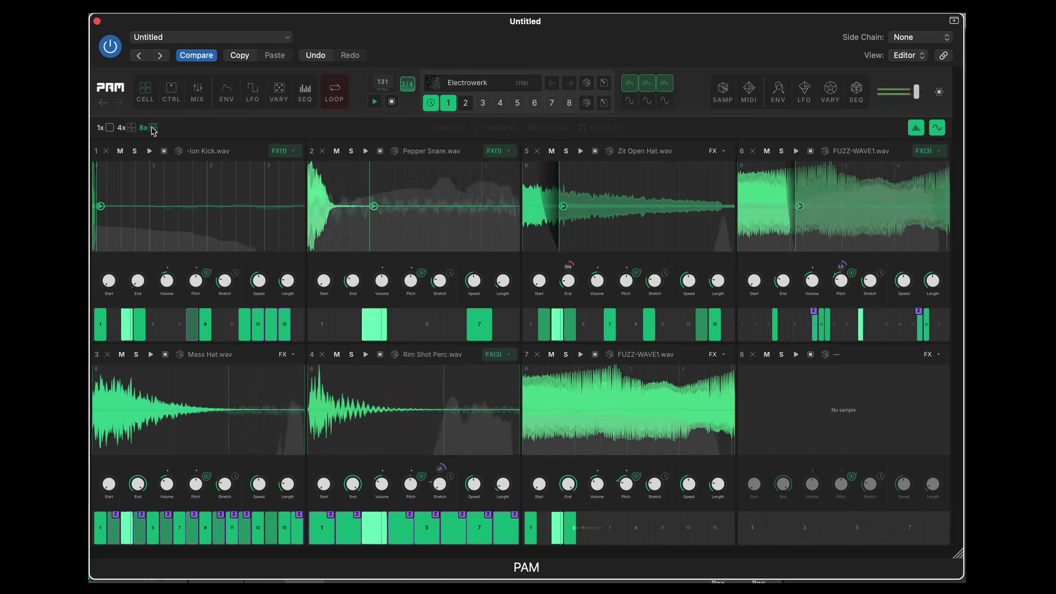
{"action": "left_click", "coordinate": [566, 354]}
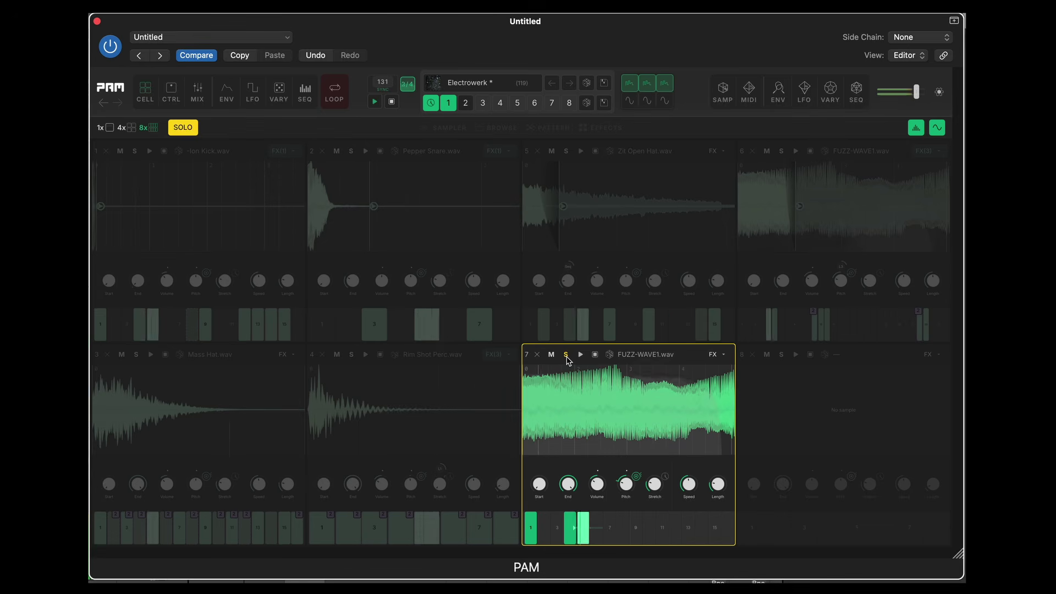
{"action": "left_click", "coordinate": [566, 354]}
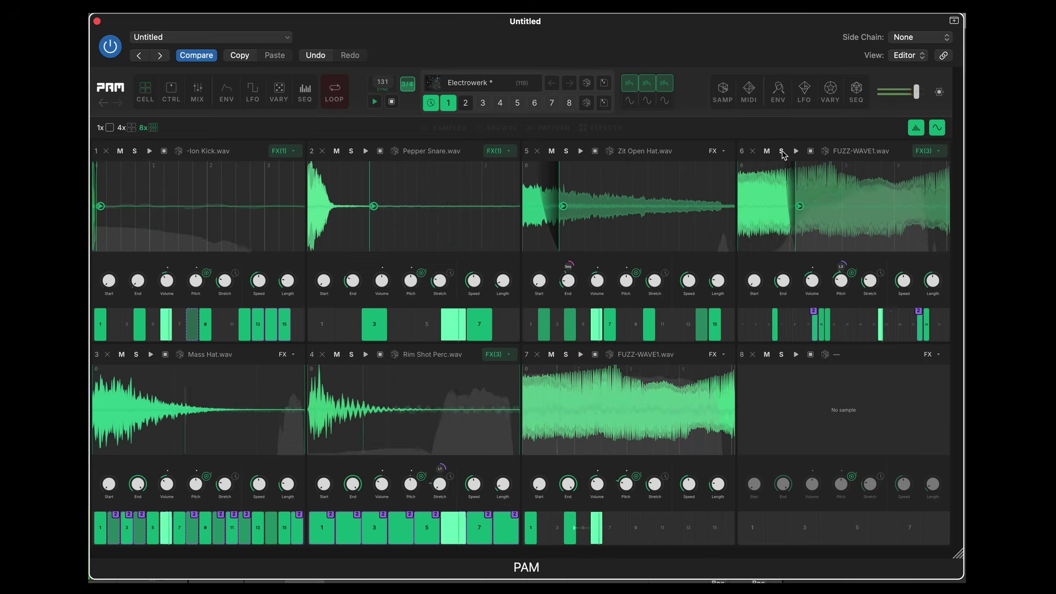
- Solo cell 6 and show its sampler alone in the single-cell layout
{"action": "left_click", "coordinate": [782, 155]}
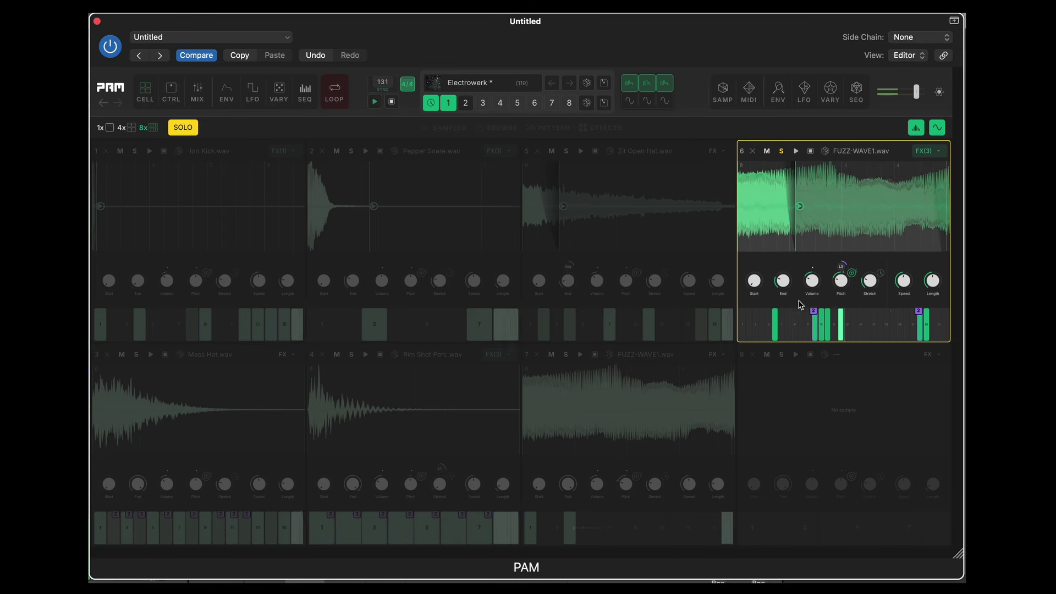
{"action": "left_click", "coordinate": [130, 128]}
{"action": "left_click", "coordinate": [226, 128]}
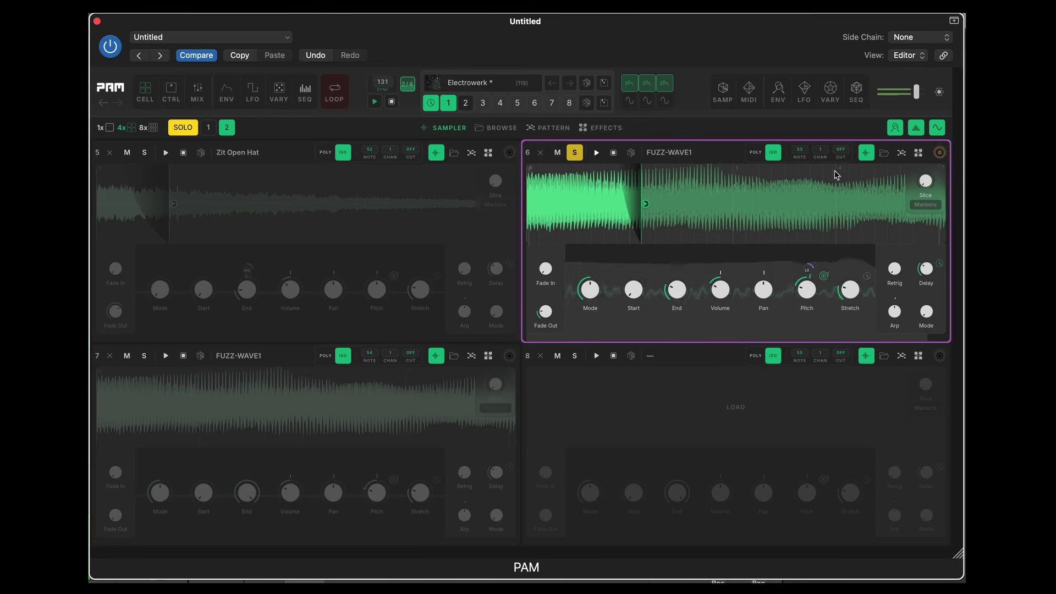
{"action": "left_click", "coordinate": [109, 128]}
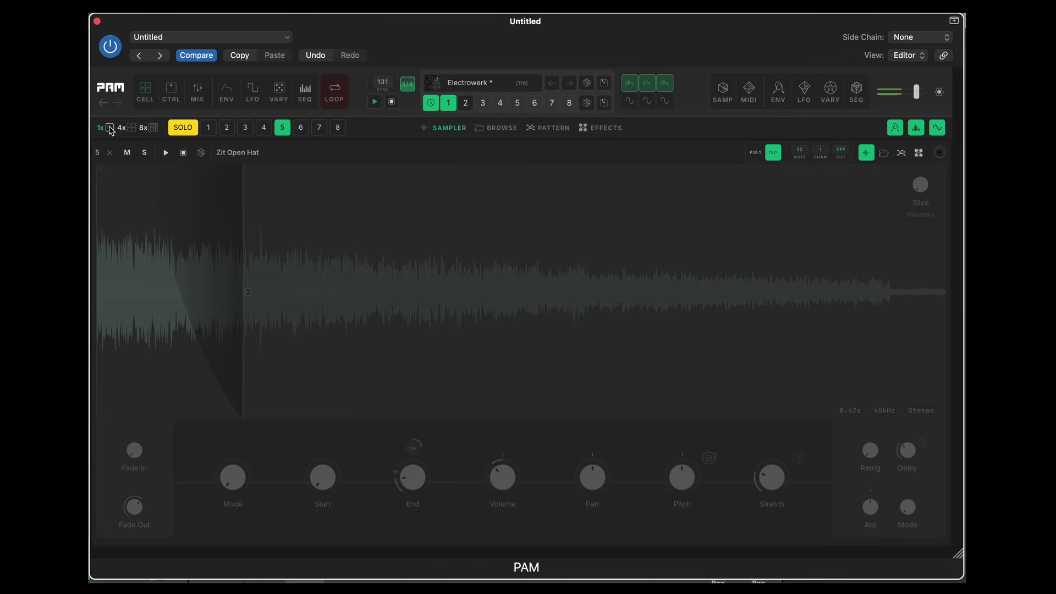
{"action": "left_click", "coordinate": [306, 128]}
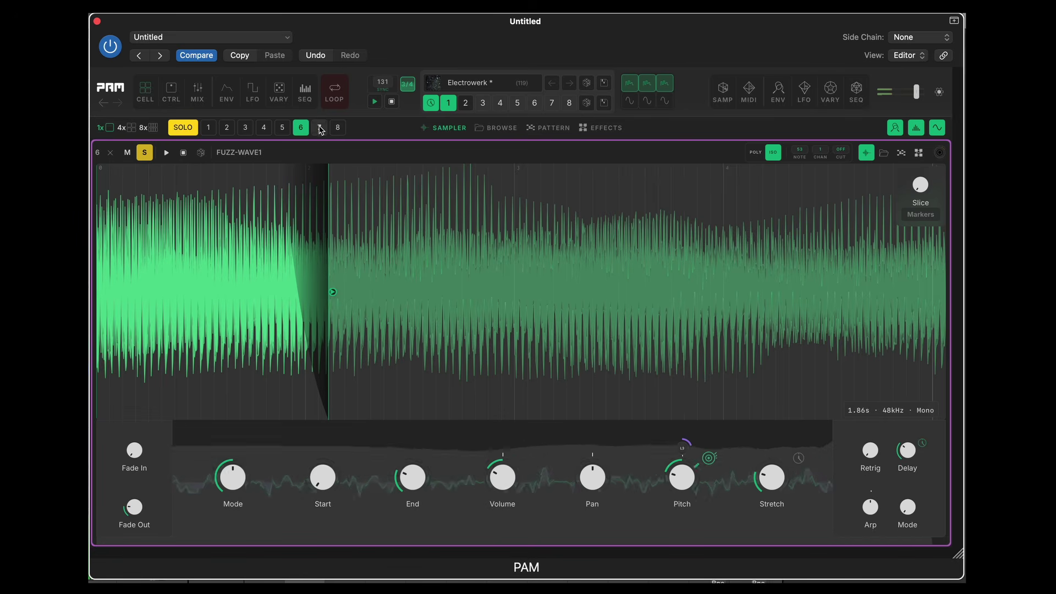
- Show cell 6's effects and adjust the filter's Q and the crusher's Drive
{"action": "left_click", "coordinate": [600, 130]}
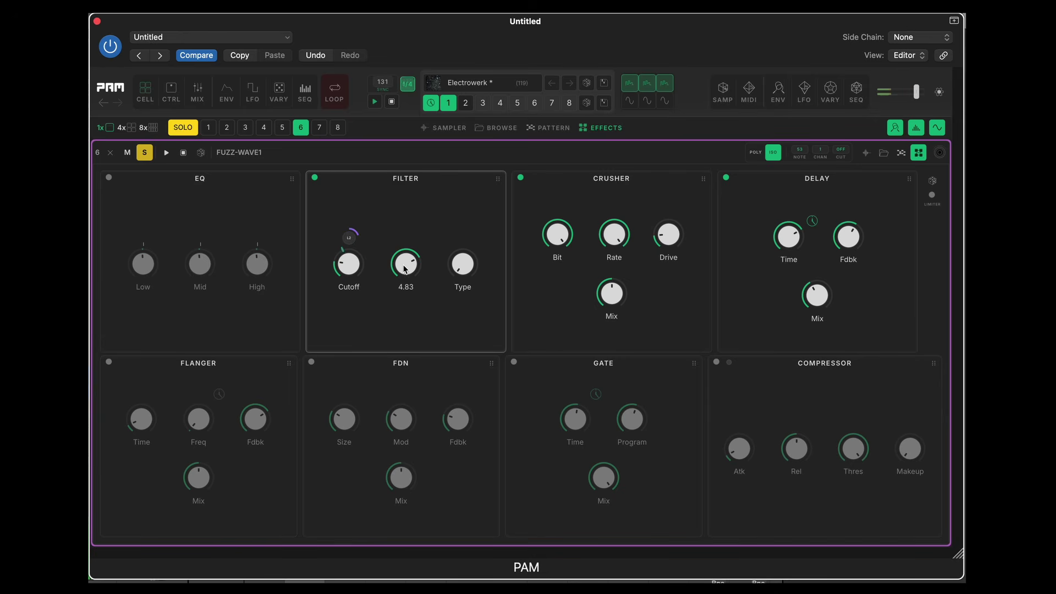
{"action": "left_click_drag", "start_coordinate": [405, 268], "coordinate": [404, 264]}
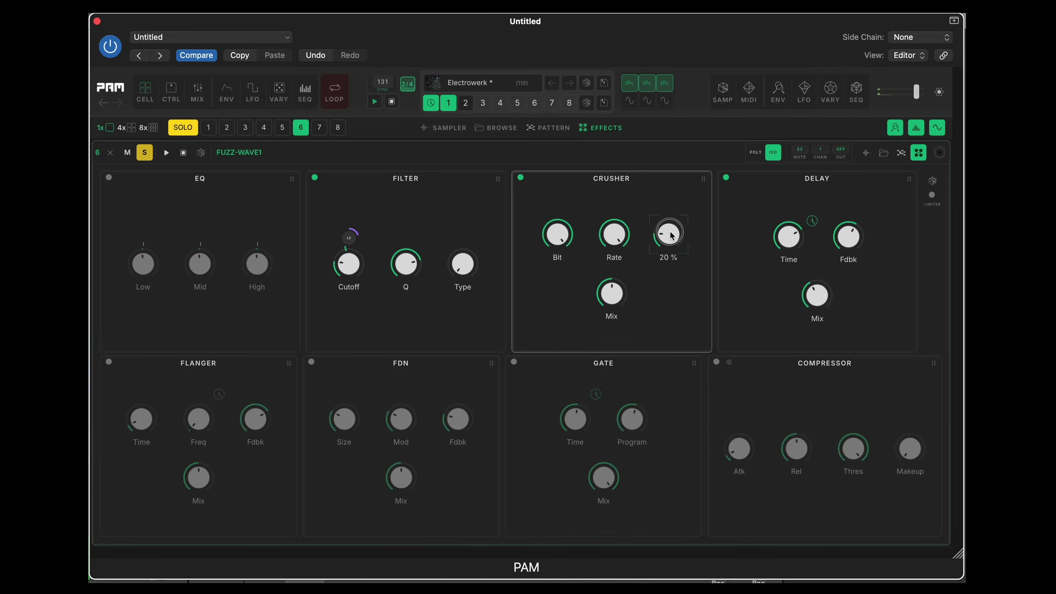
{"action": "left_click_drag", "start_coordinate": [670, 235], "coordinate": [671, 236]}
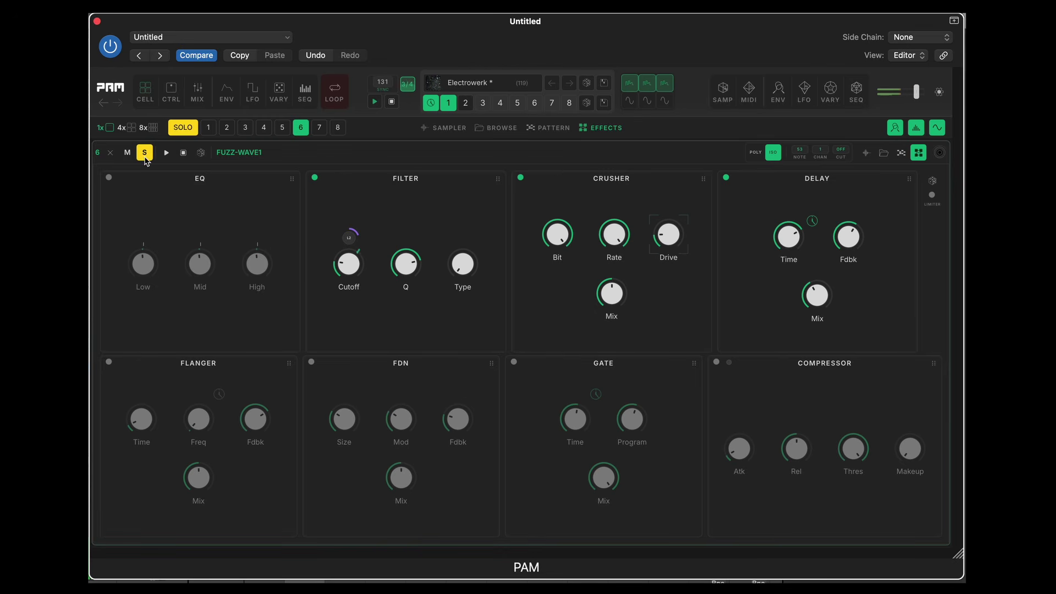
- Return to the eight-cell layout, solo cell 7 alongside cell 6 and clear all solos
{"action": "left_click", "coordinate": [149, 127]}
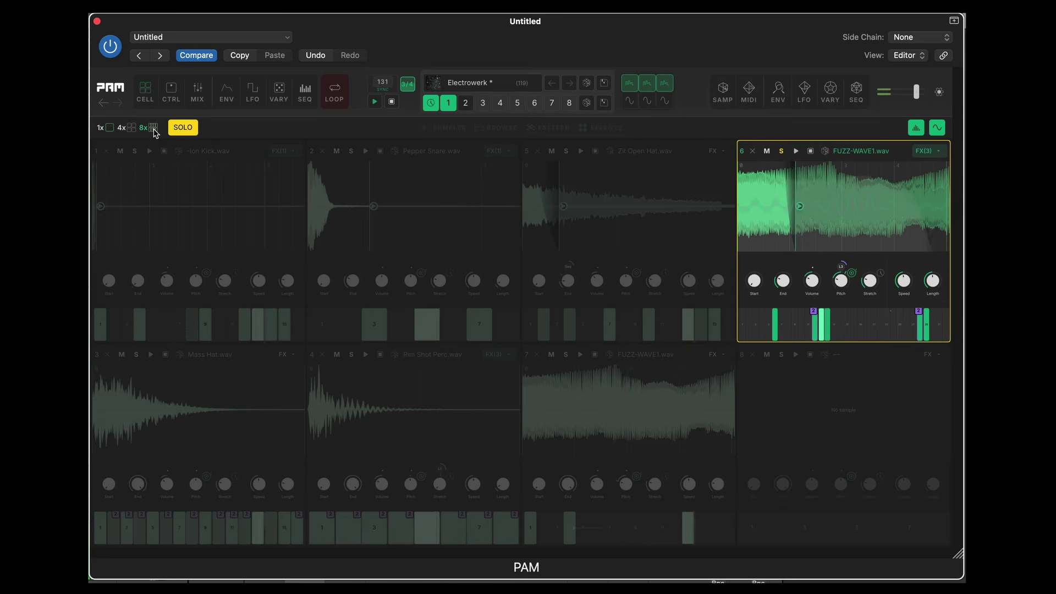
{"action": "left_click", "coordinate": [572, 444]}
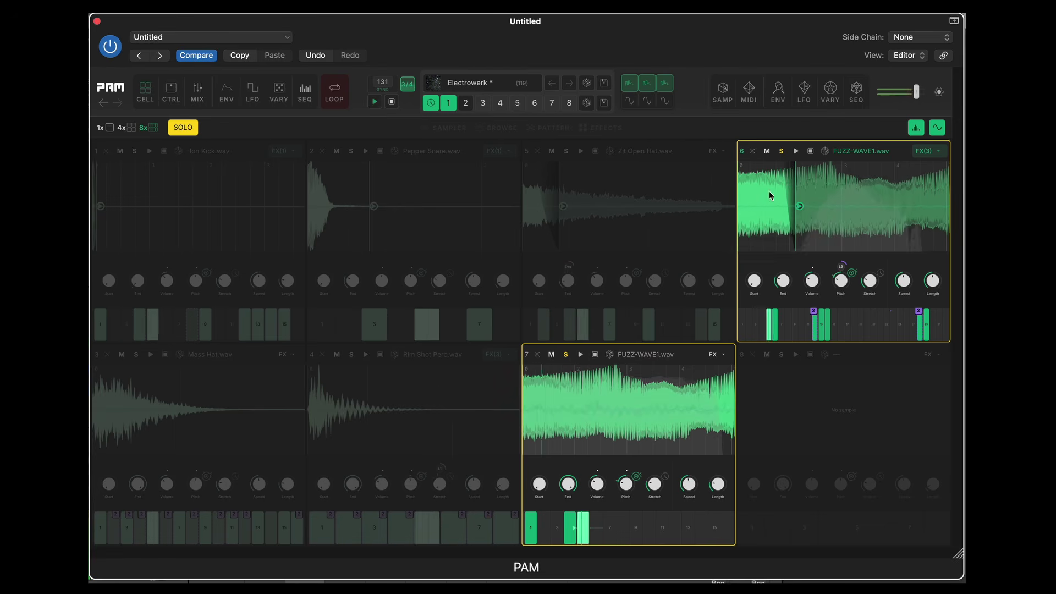
{"action": "left_click", "coordinate": [191, 127]}
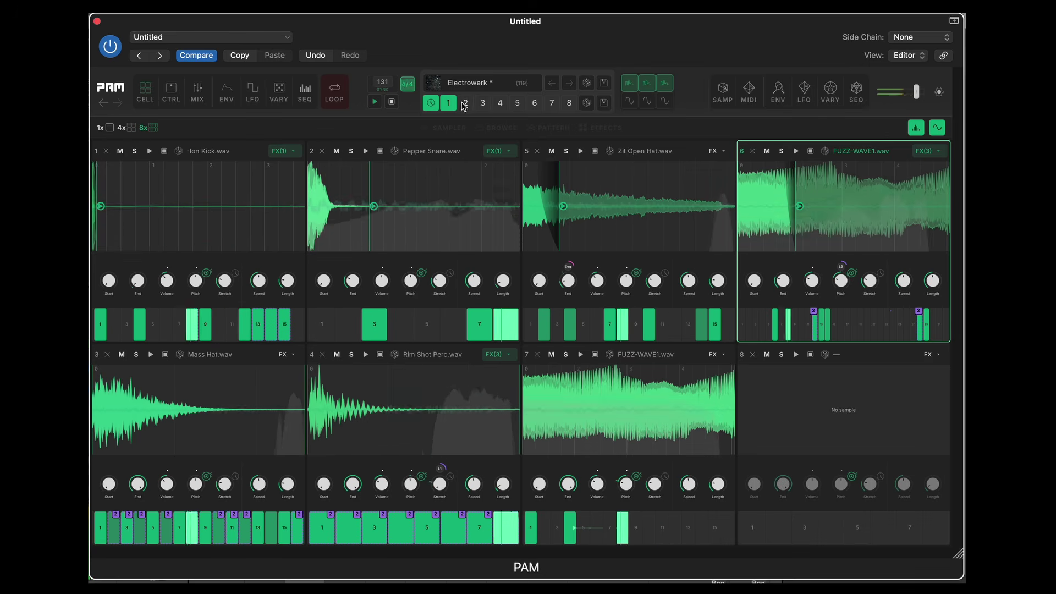
- Review the cell envelopes, the LFO generators and the list of LFO assignments sorted by LFO
{"action": "left_click", "coordinate": [229, 93]}
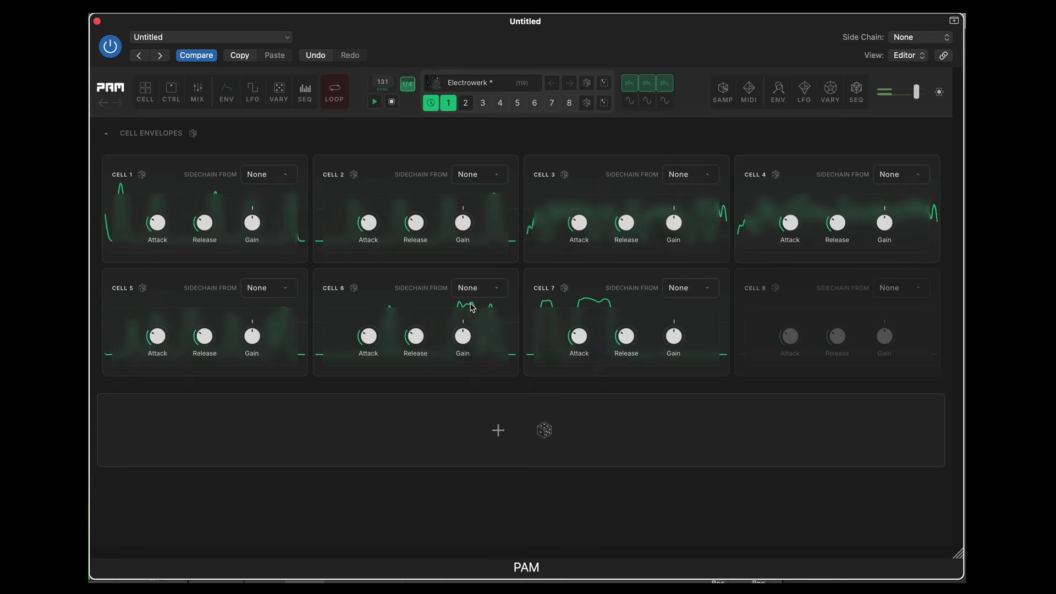
{"action": "left_click", "coordinate": [258, 98]}
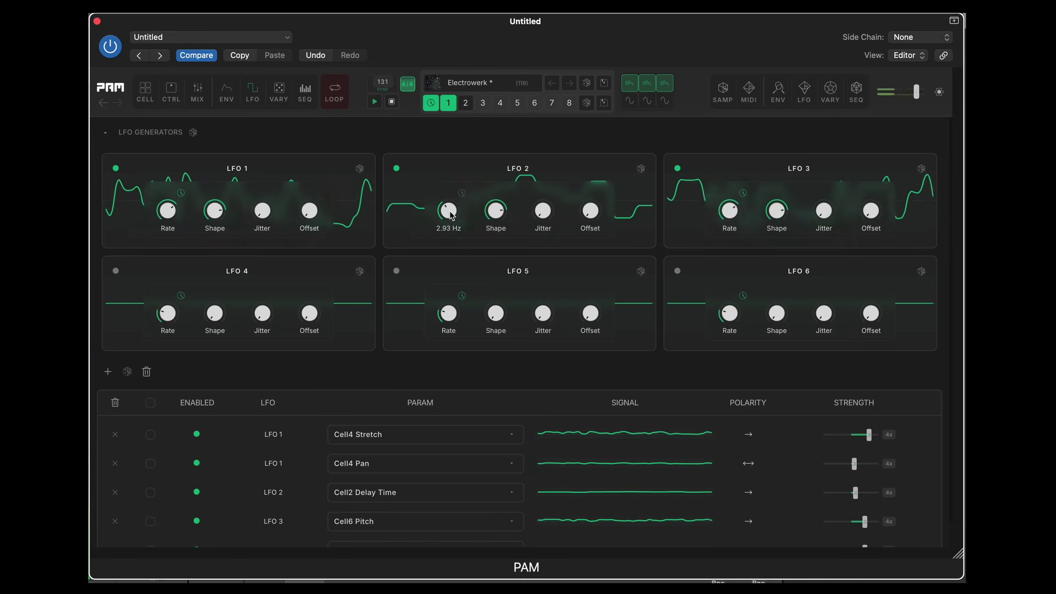
{"action": "mouse_move", "coordinate": [517, 212]}
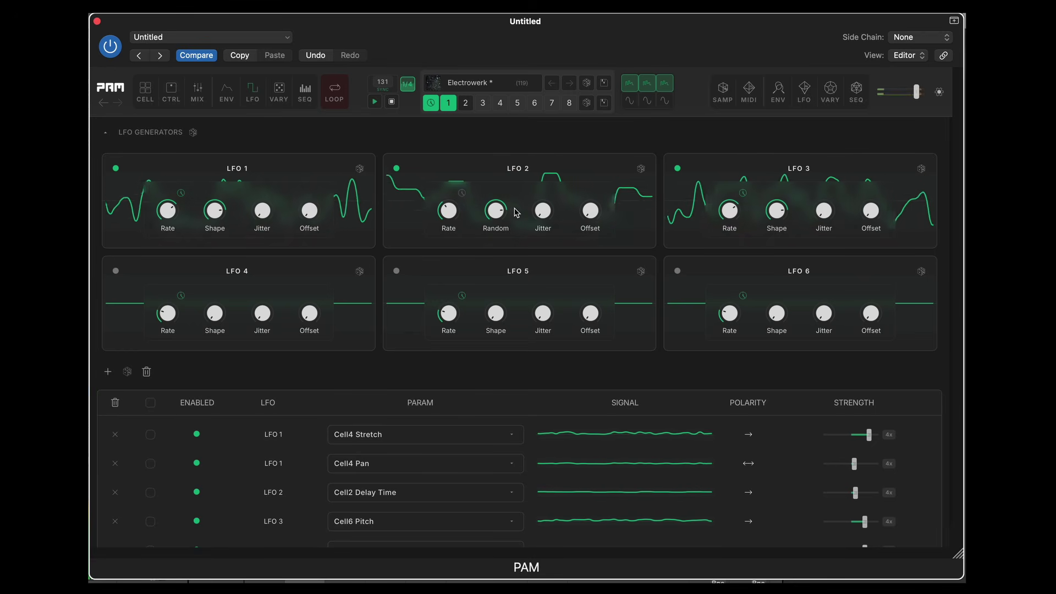
{"action": "scroll", "coordinate": [675, 259], "scroll_direction": "down", "scroll_amount": 1}
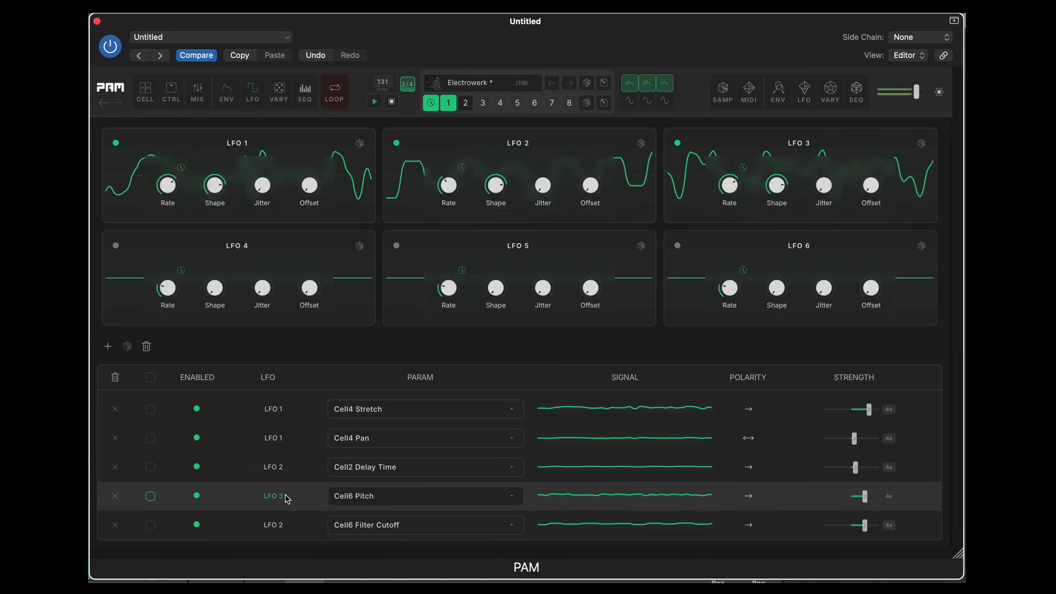
{"action": "left_click", "coordinate": [277, 380]}
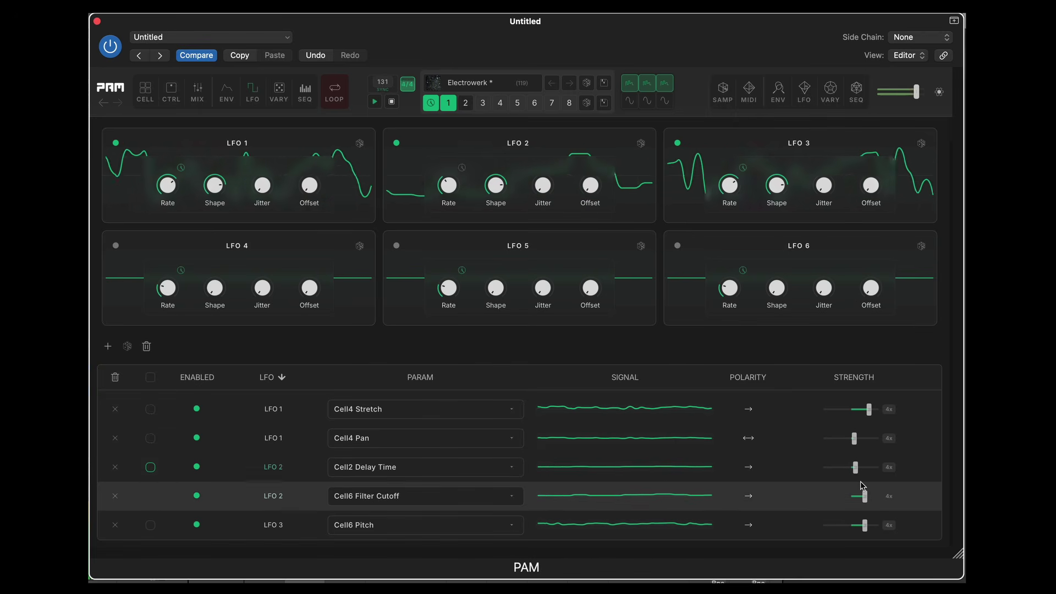
- Adjust the strength of LFO 2's modulation of Cell6 Filter Cutoff, raising it first and then reducing it
{"action": "left_click_drag", "start_coordinate": [865, 500], "coordinate": [871, 527]}
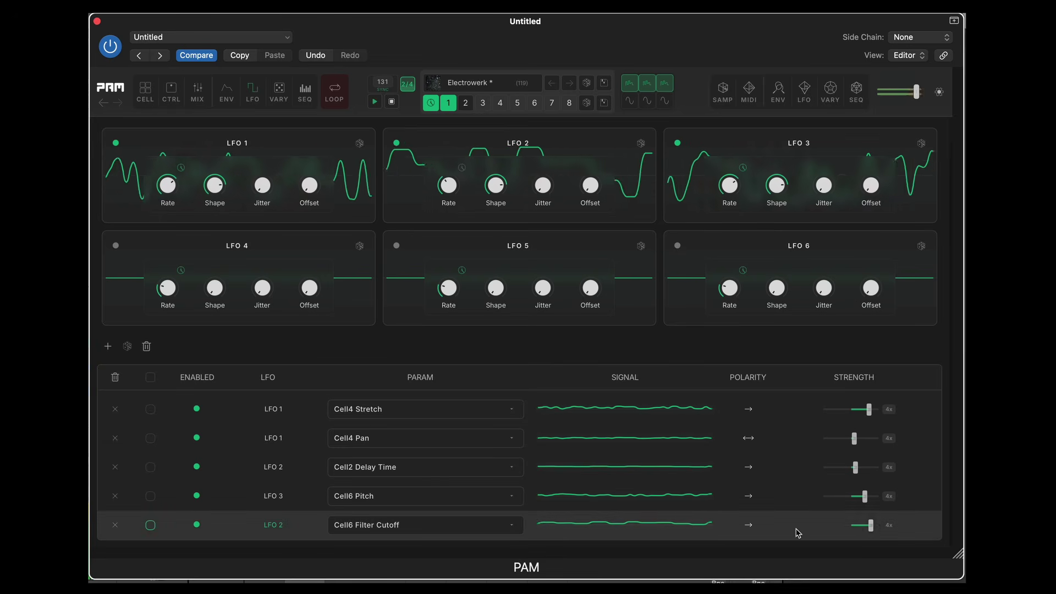
{"action": "left_click_drag", "start_coordinate": [870, 525], "coordinate": [863, 526]}
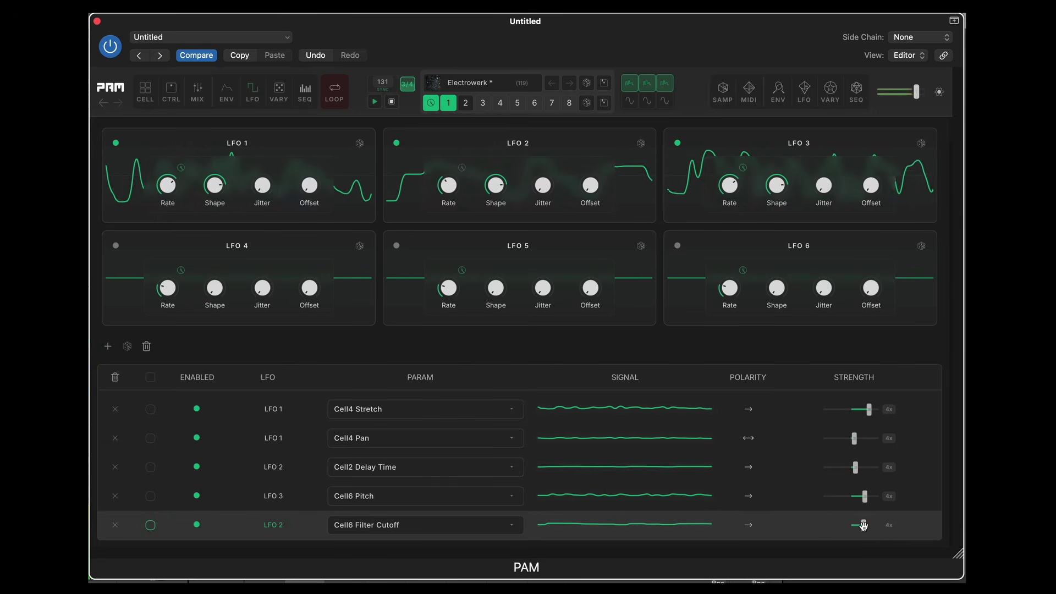
{"action": "left_click", "coordinate": [863, 525]}
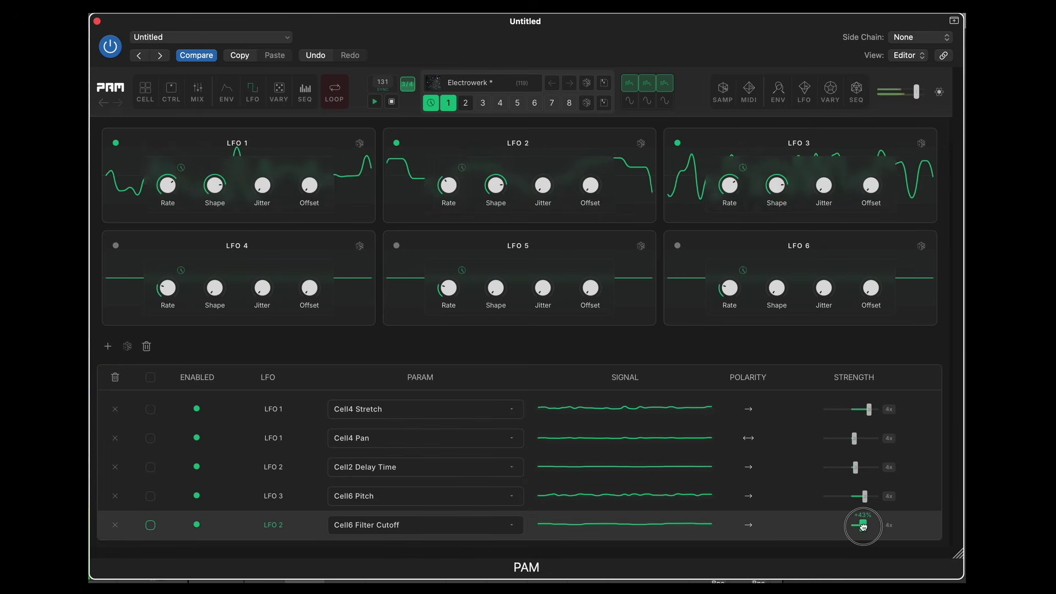
{"action": "left_click_drag", "start_coordinate": [861, 526], "coordinate": [861, 525]}
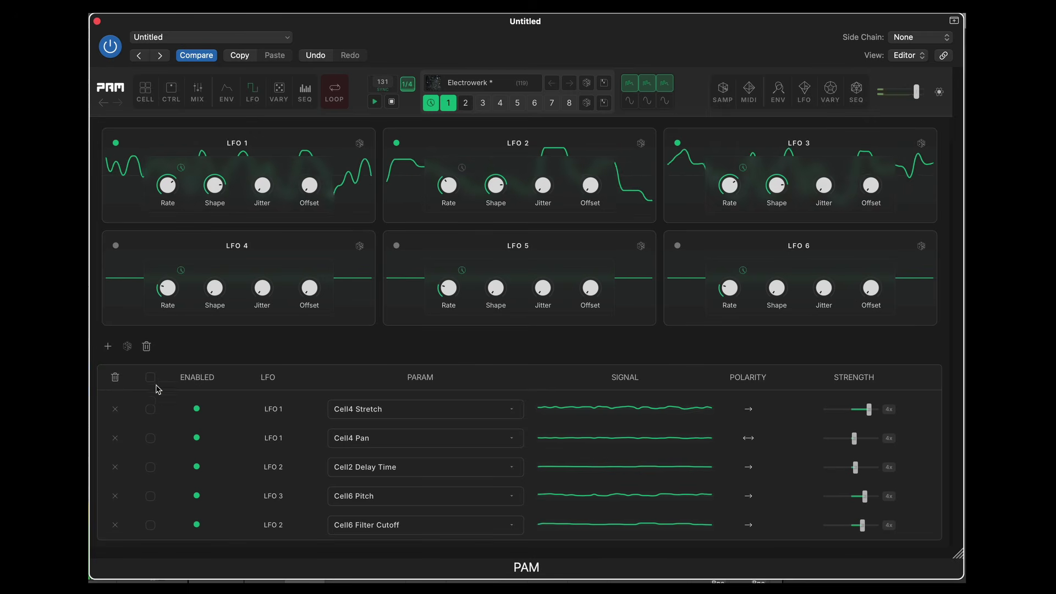
- Select the LFO 1 assignments for Cell4 Stretch and Cell4 Pan, raise their strengths together and deselect both
{"action": "left_click", "coordinate": [150, 409]}
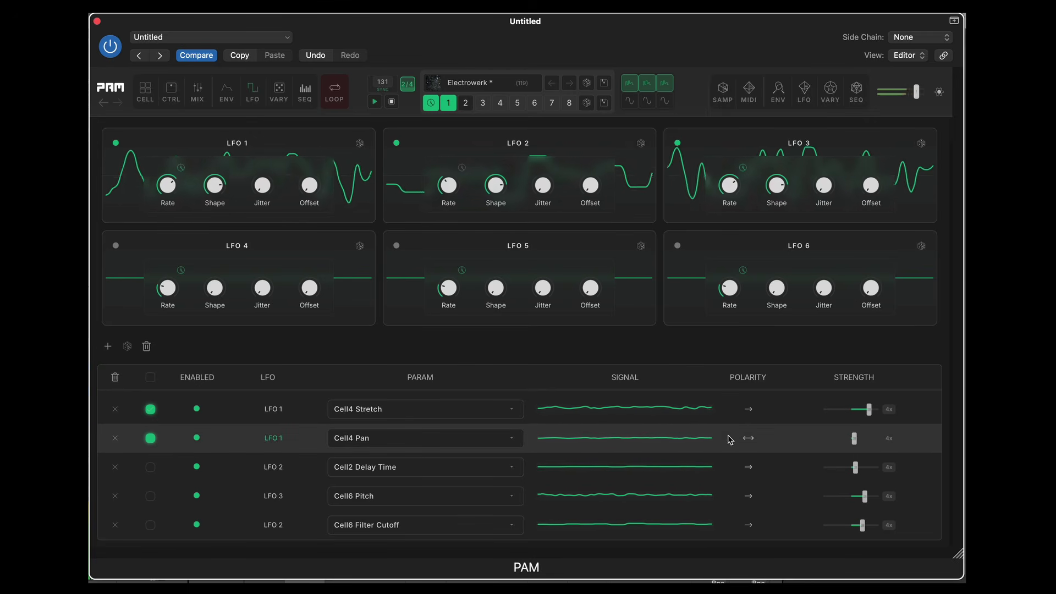
{"action": "left_click", "coordinate": [854, 438]}
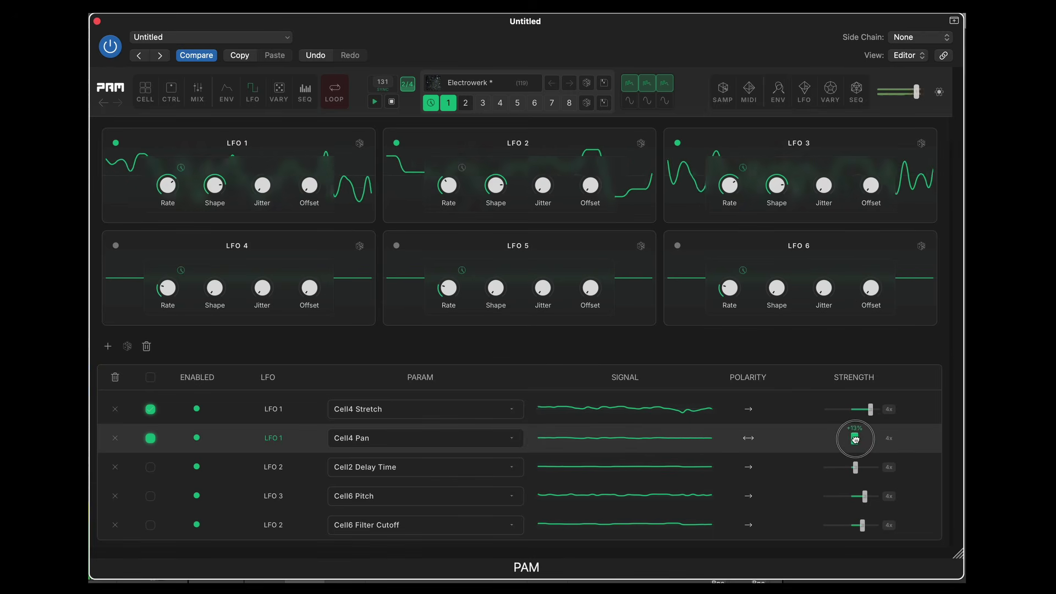
{"action": "mouse_move", "coordinate": [855, 438]}
{"action": "left_mouse_down"}
{"action": "mouse_move", "coordinate": [843, 439]}
{"action": "mouse_move", "coordinate": [856, 438]}
{"action": "left_mouse_up"}
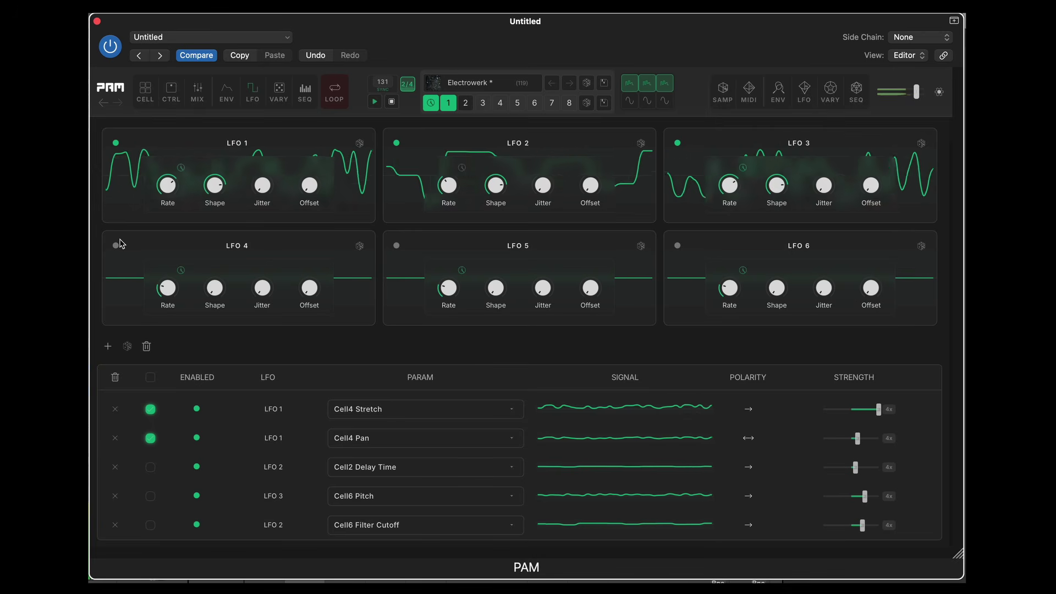
{"action": "left_click", "coordinate": [151, 409]}
{"action": "left_click", "coordinate": [151, 437]}
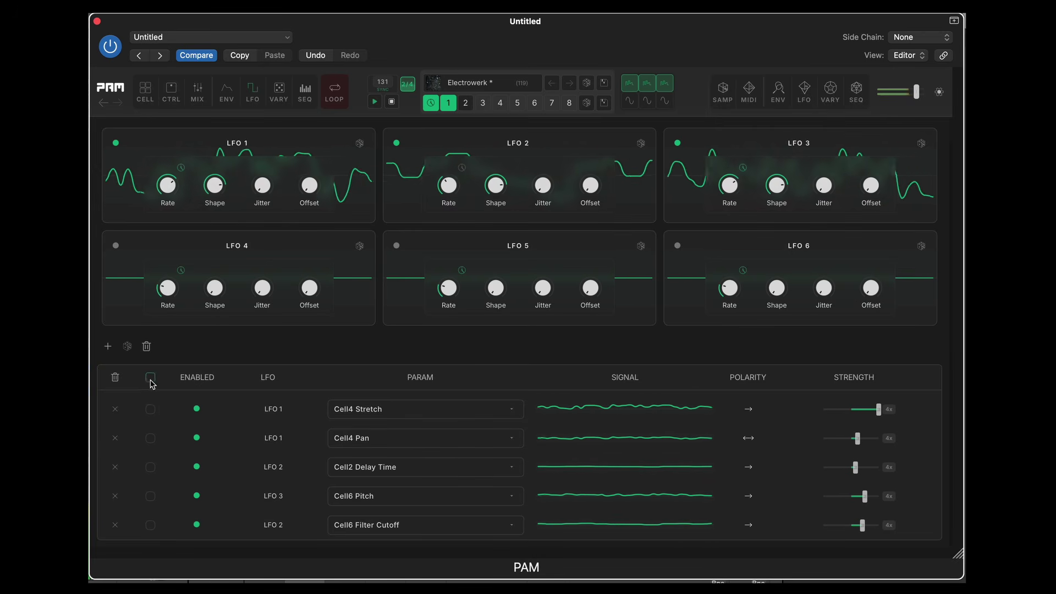
- Add a Vary modulation assignment and set its source to Cell 6
{"action": "left_click", "coordinate": [280, 102]}
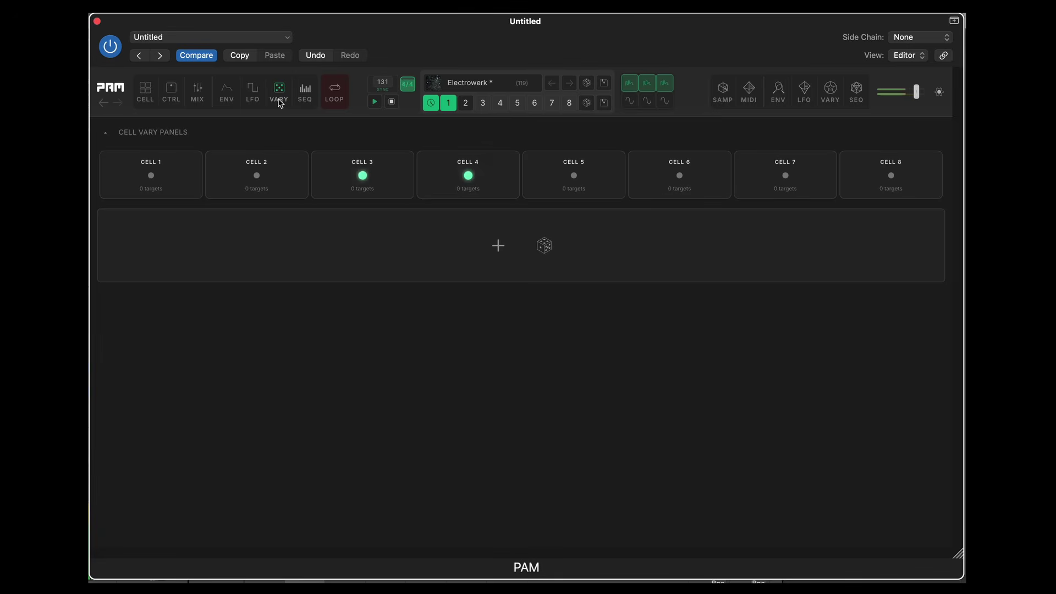
{"action": "key", "text": "space"}
{"action": "left_click", "coordinate": [499, 246]}
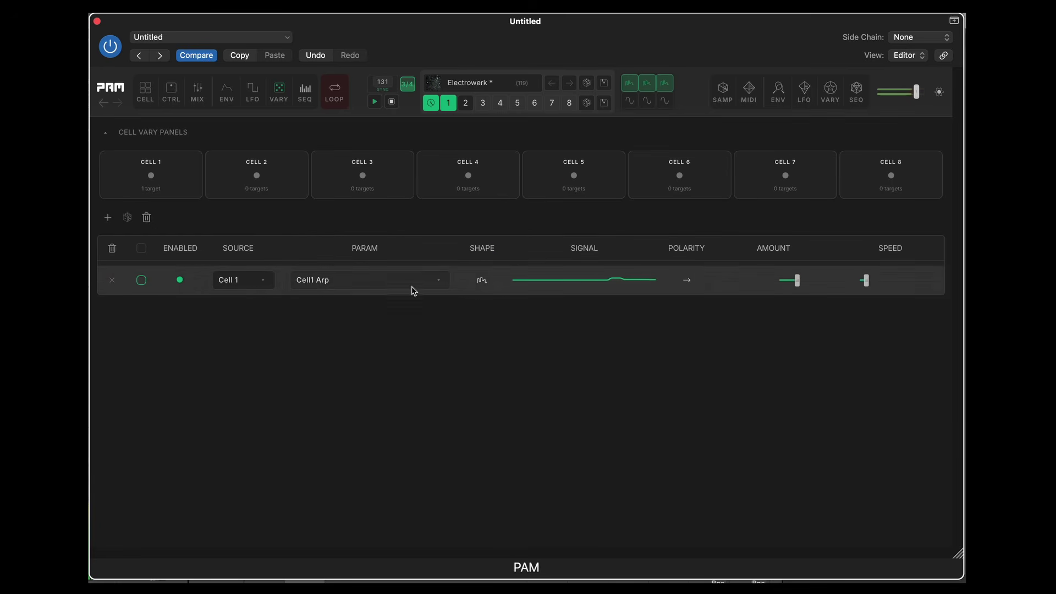
{"action": "left_click", "coordinate": [440, 283]}
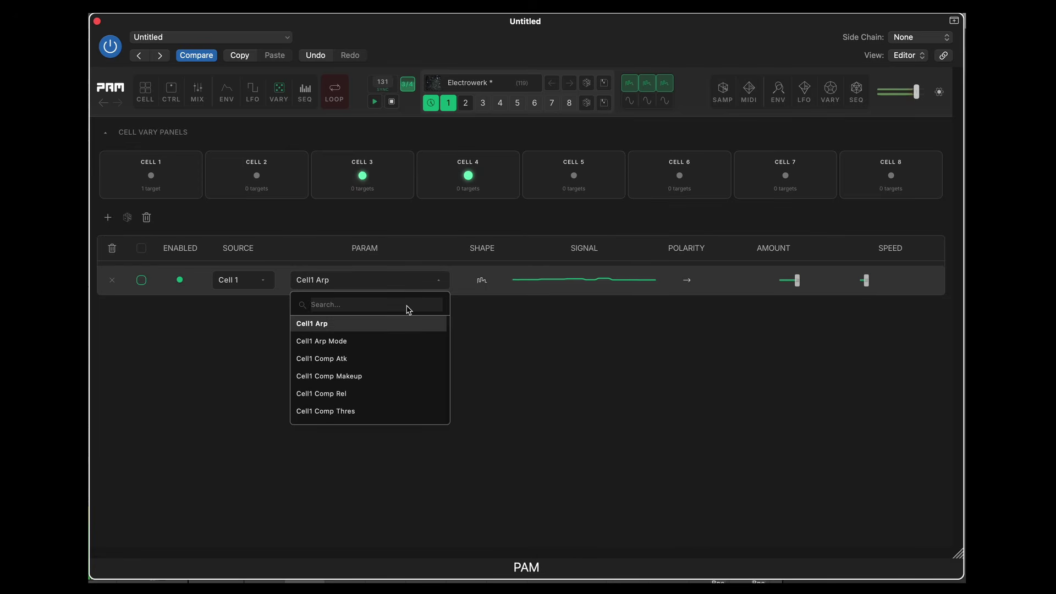
{"action": "left_click", "coordinate": [265, 279]}
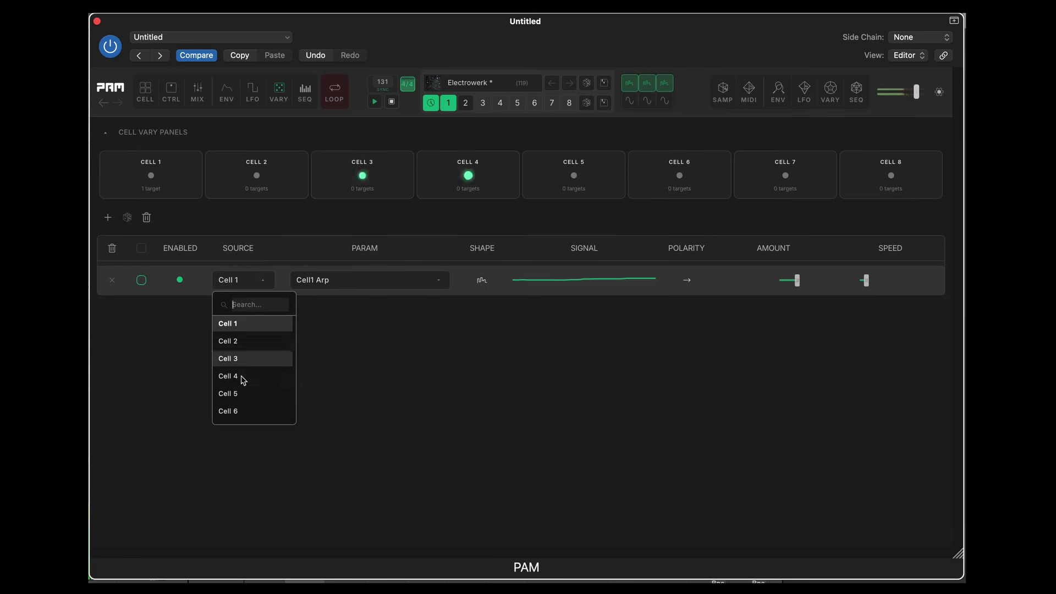
{"action": "left_click", "coordinate": [244, 413]}
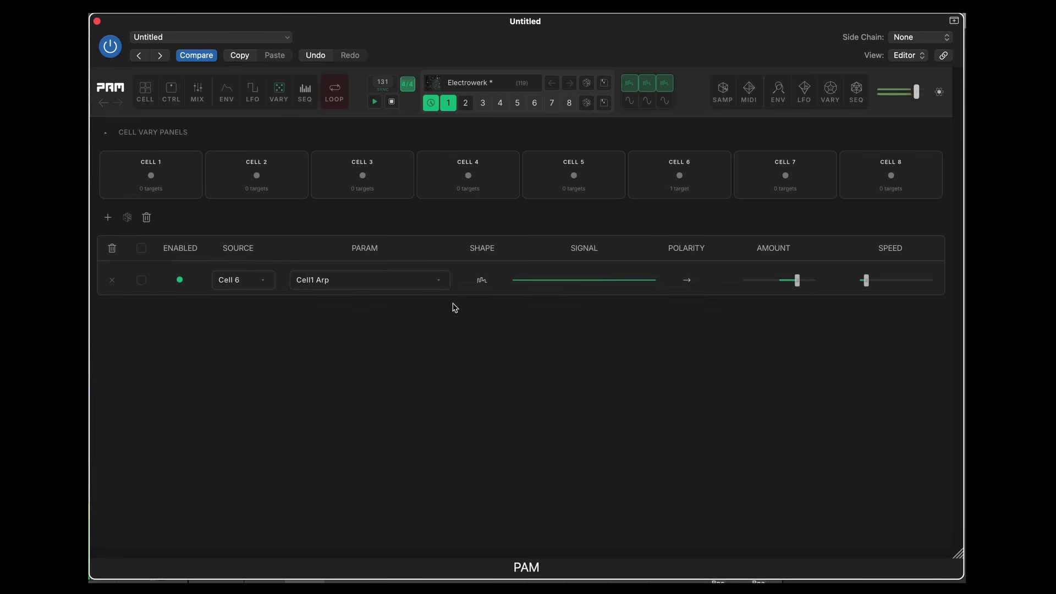
- Audition the Rim Shot Perc cell in solo among the eight cells, clearing the solo each time
{"action": "left_click", "coordinate": [153, 92]}
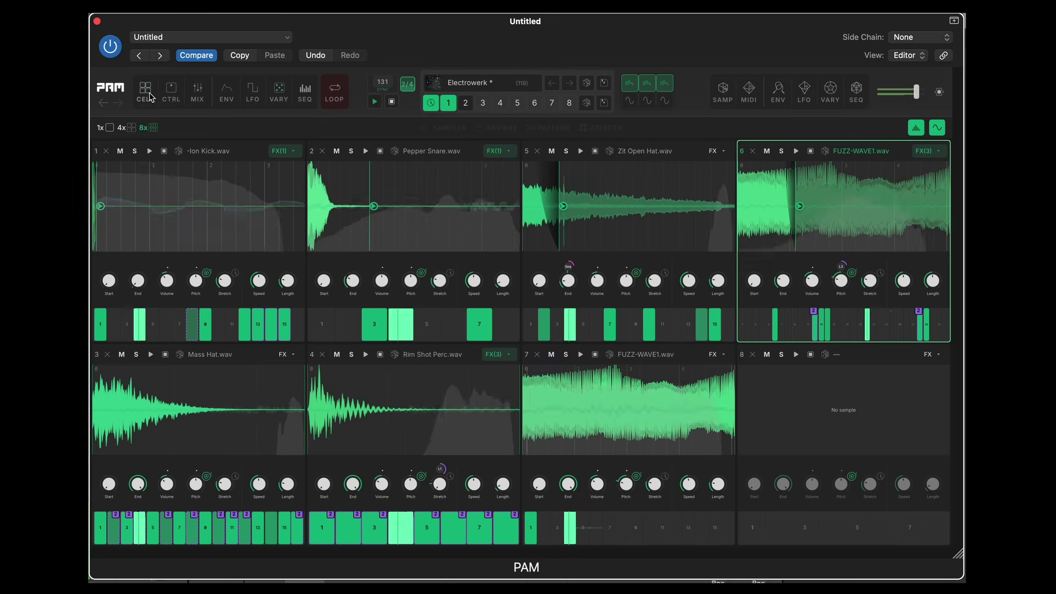
{"action": "left_click", "coordinate": [351, 355]}
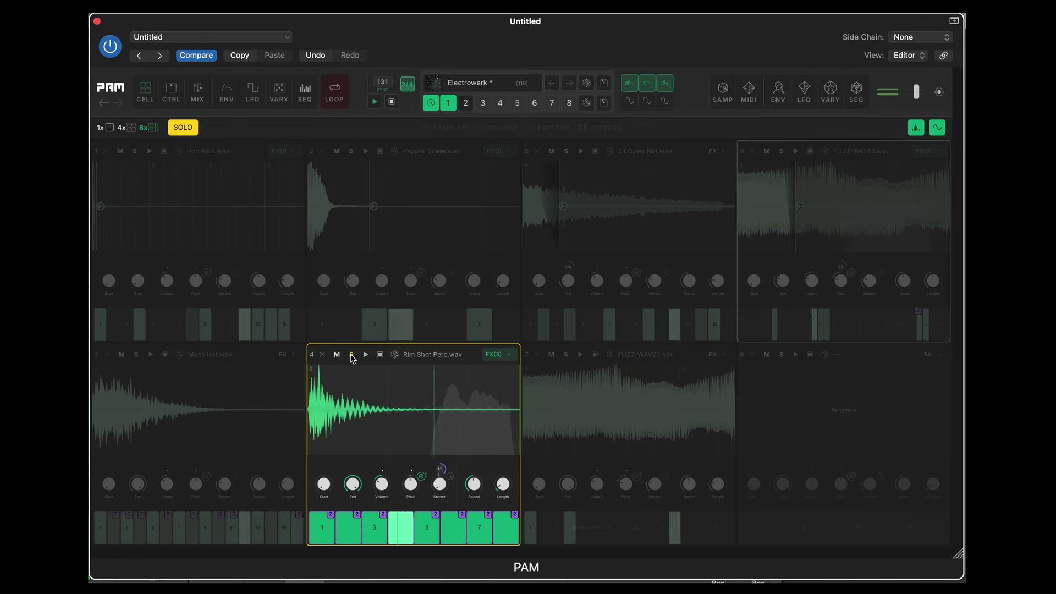
{"action": "left_click", "coordinate": [351, 355]}
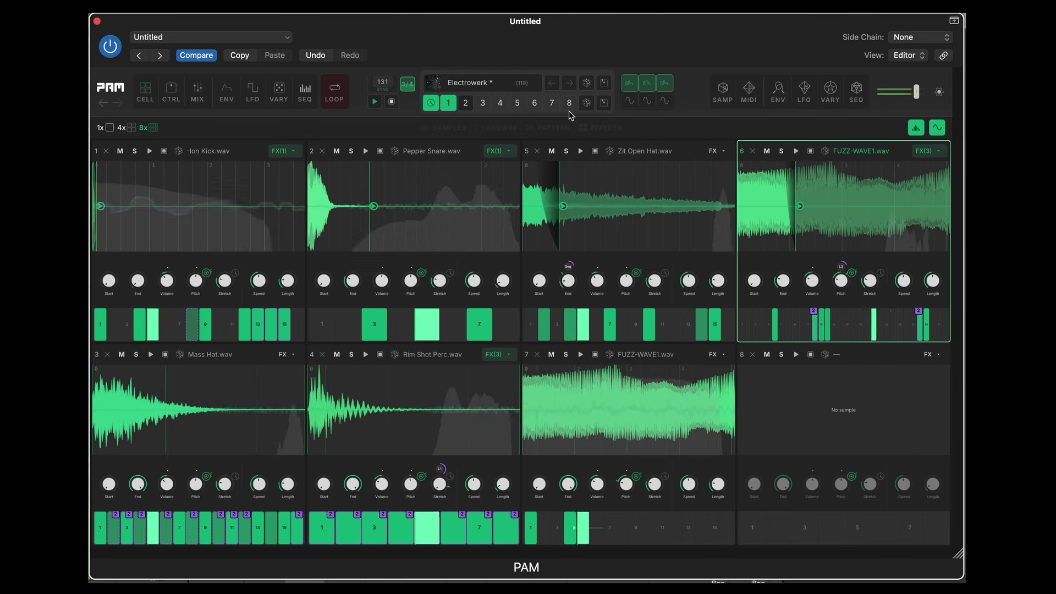
{"action": "left_click", "coordinate": [279, 91]}
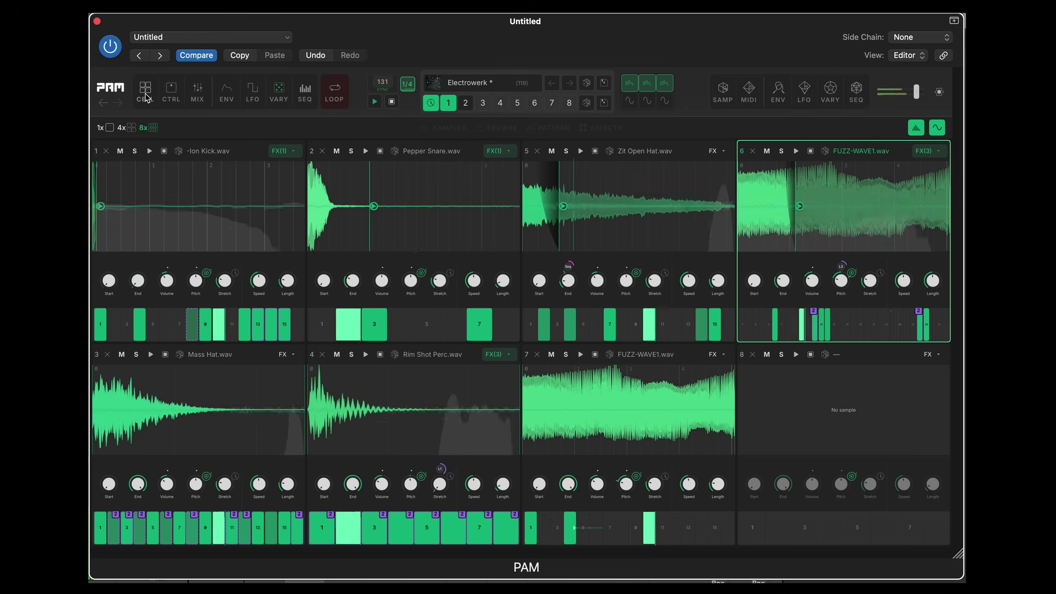
{"action": "left_click", "coordinate": [146, 97]}
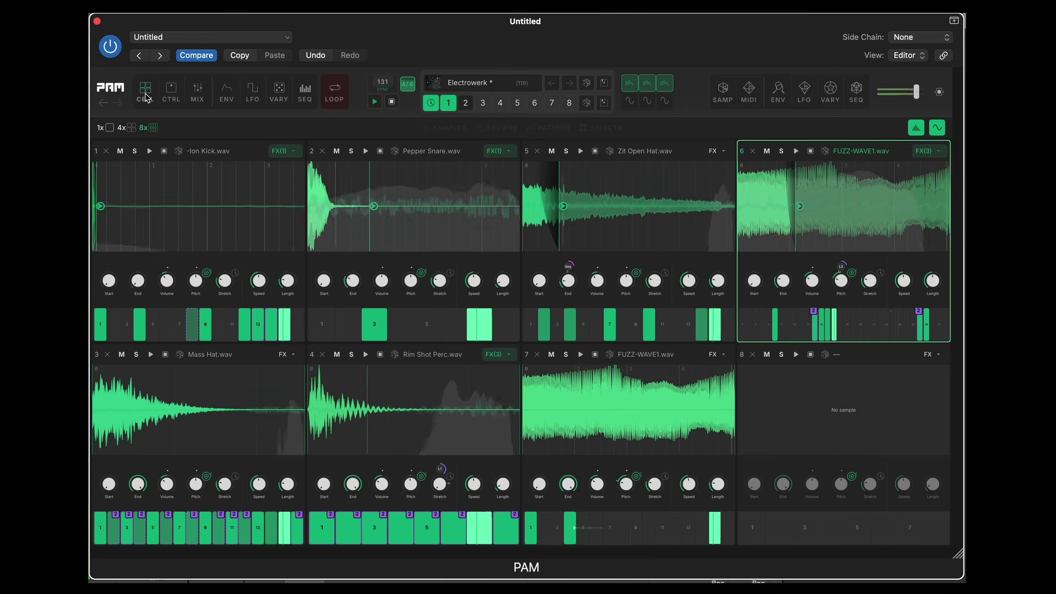
{"action": "left_click", "coordinate": [351, 357]}
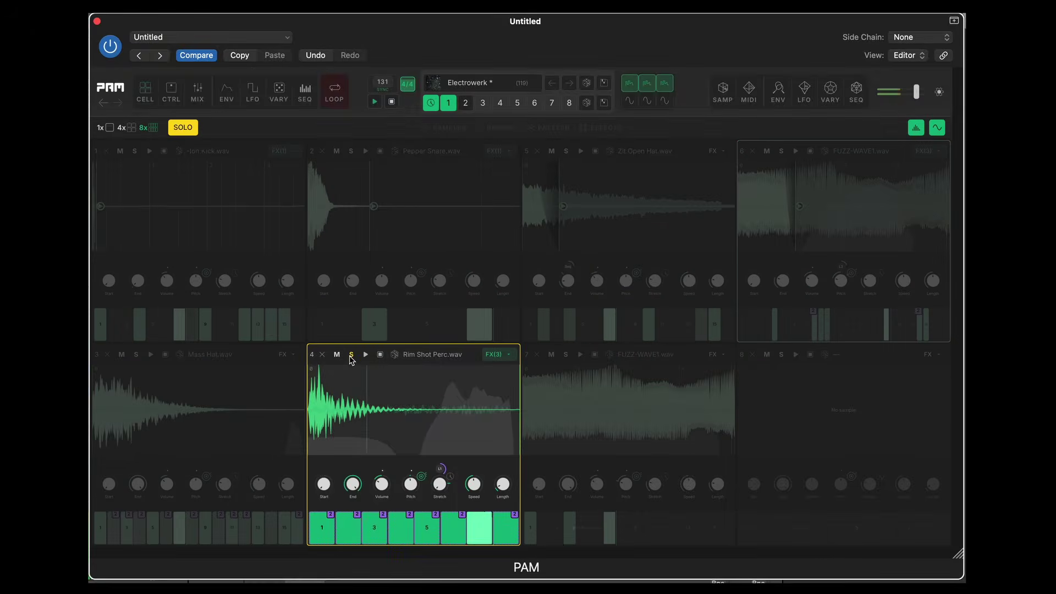
{"action": "left_click", "coordinate": [351, 357]}
- Set the target parameter of the Cell 6 Vary assignment to Cell4 Pitch
{"action": "left_click", "coordinate": [279, 91]}
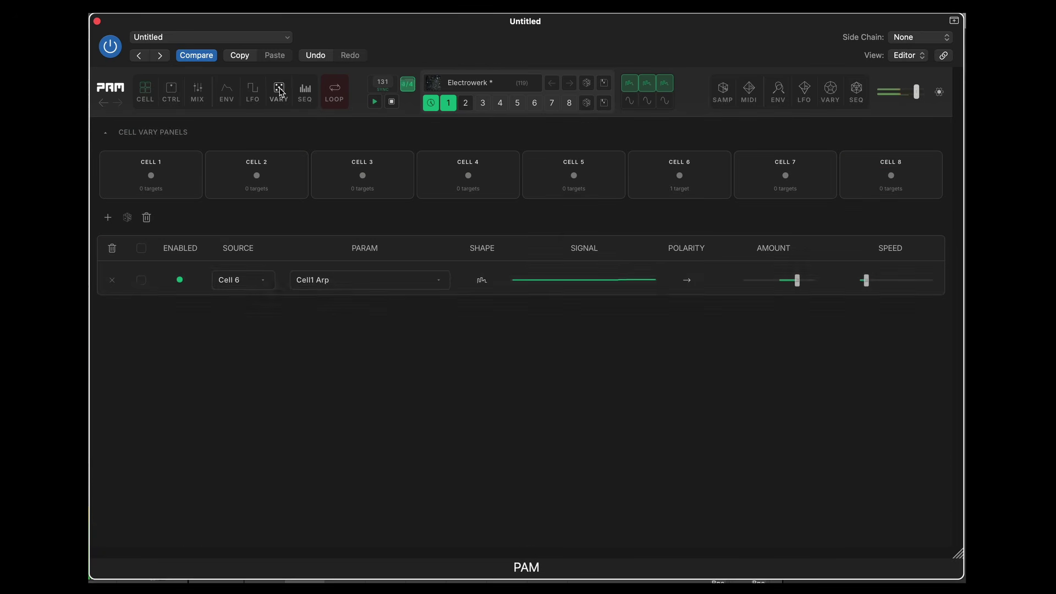
{"action": "left_click", "coordinate": [360, 285]}
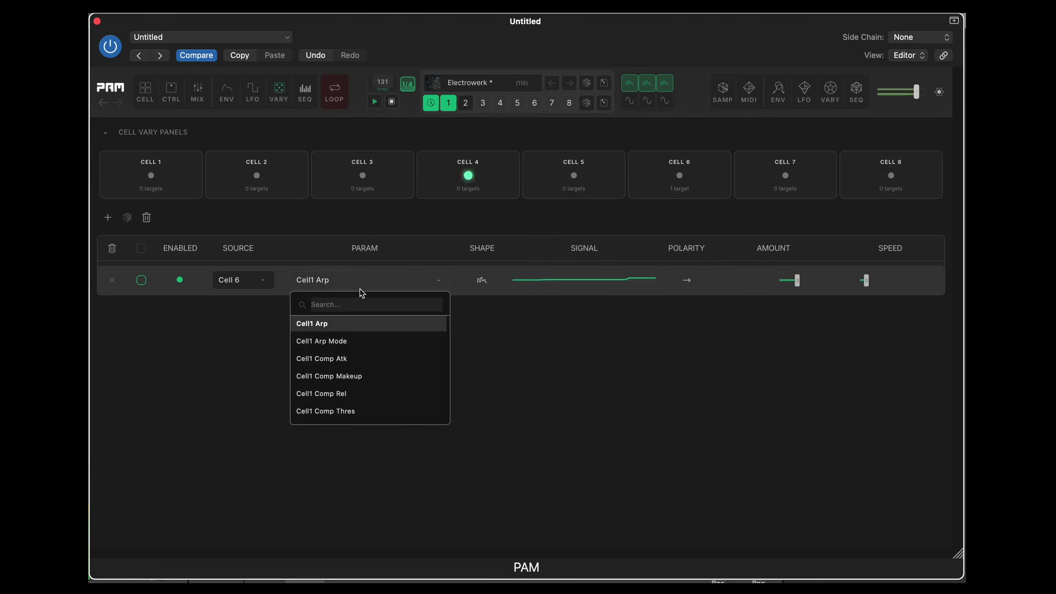
{"action": "type", "text": "4 pi"}
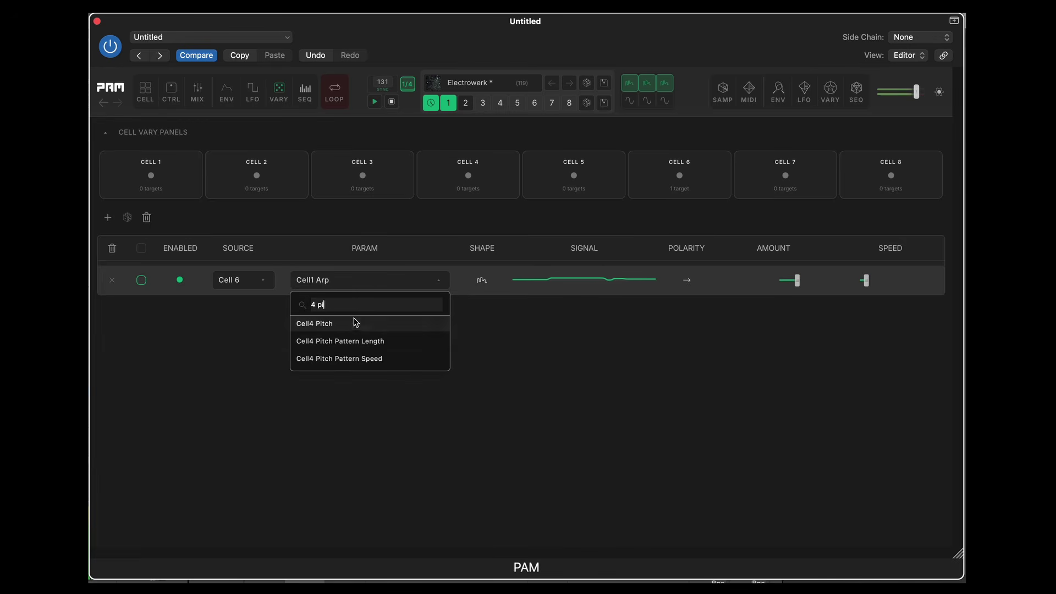
{"action": "left_click", "coordinate": [353, 325]}
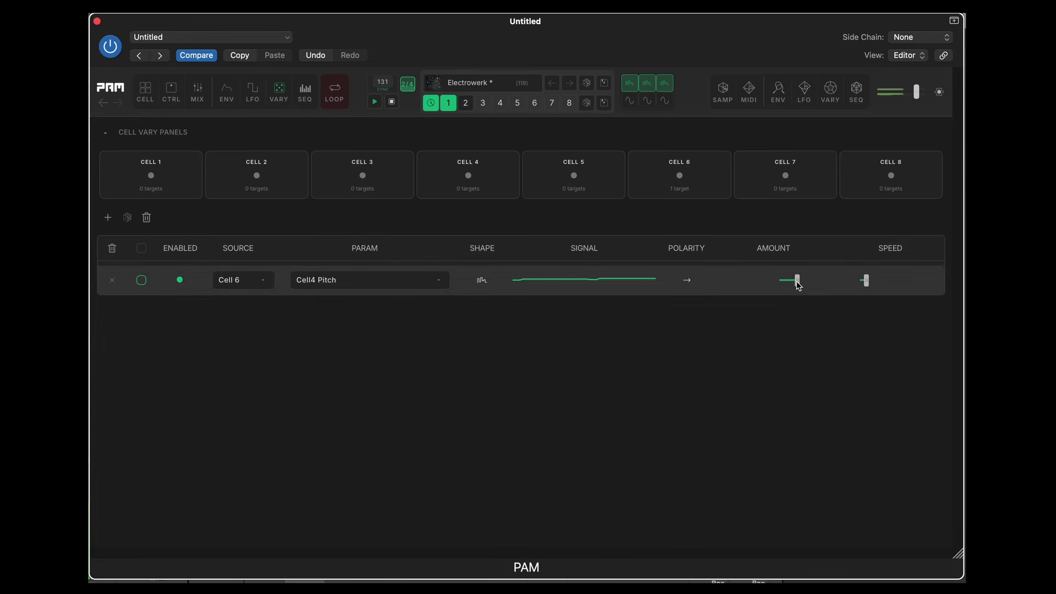
- Slightly lower the Cell4 Pitch assignment's amount, switch its shape to the smooth wave and raise its speed
{"action": "left_click_drag", "start_coordinate": [796, 280], "coordinate": [793, 281]}
{"action": "left_click", "coordinate": [494, 282]}
{"action": "left_click", "coordinate": [489, 282]}
{"action": "left_click_drag", "start_coordinate": [865, 280], "coordinate": [874, 281]}
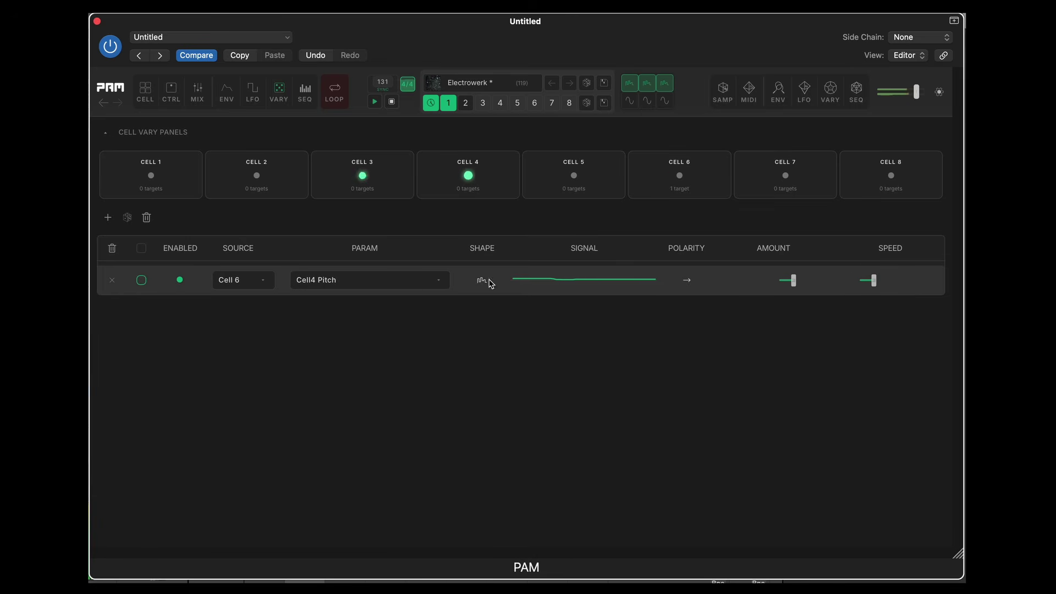
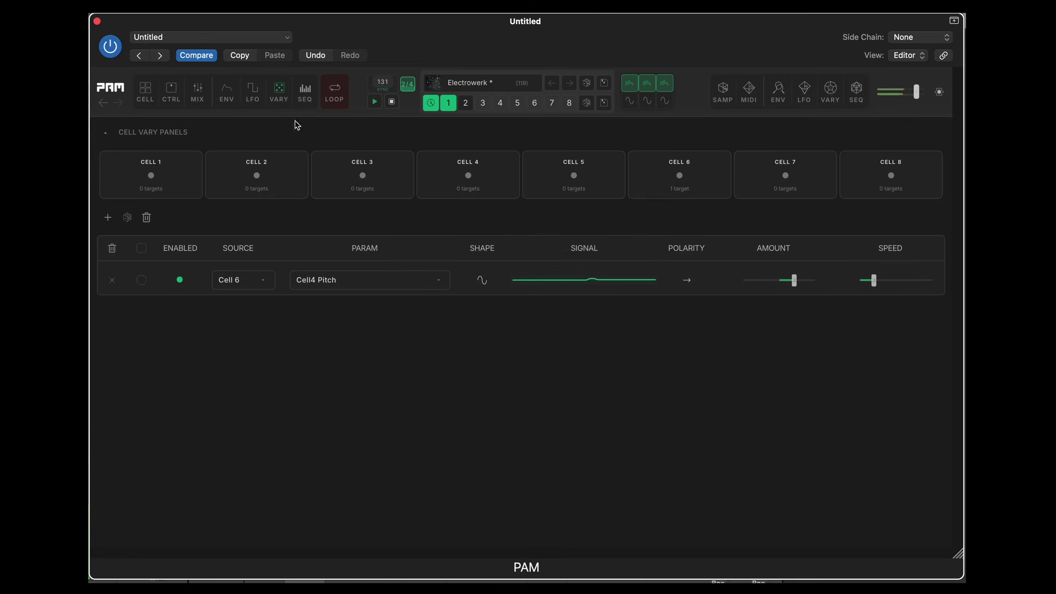
- Audition the Zit Open Hat and Mass Hat cells in solo one after the other, and check Mass Hat's pitch control
{"action": "left_click", "coordinate": [144, 93]}
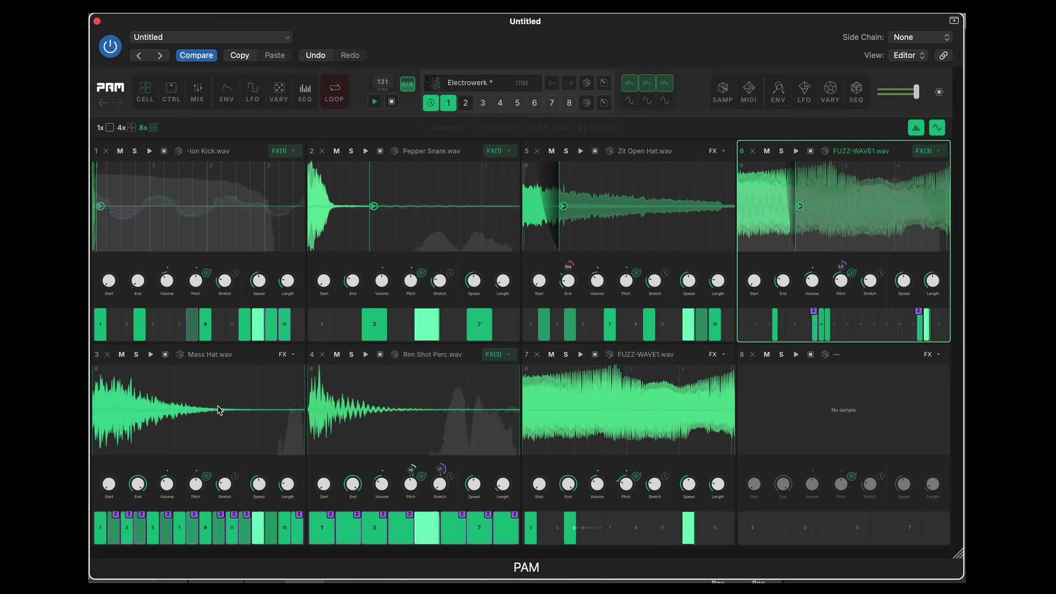
{"action": "left_click", "coordinate": [566, 152]}
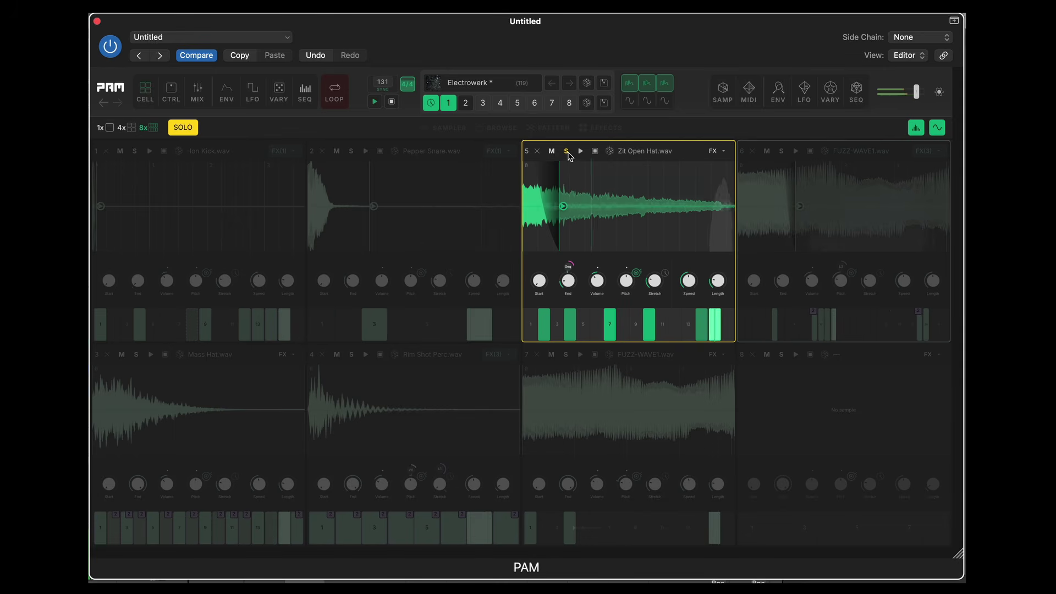
{"action": "left_click", "coordinate": [566, 152]}
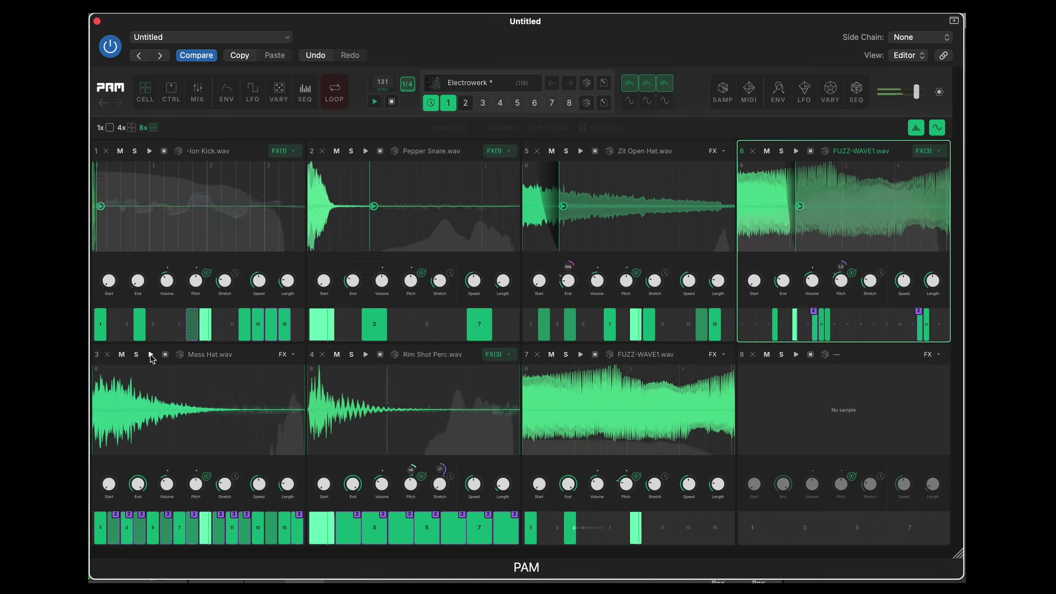
{"action": "left_click", "coordinate": [136, 355]}
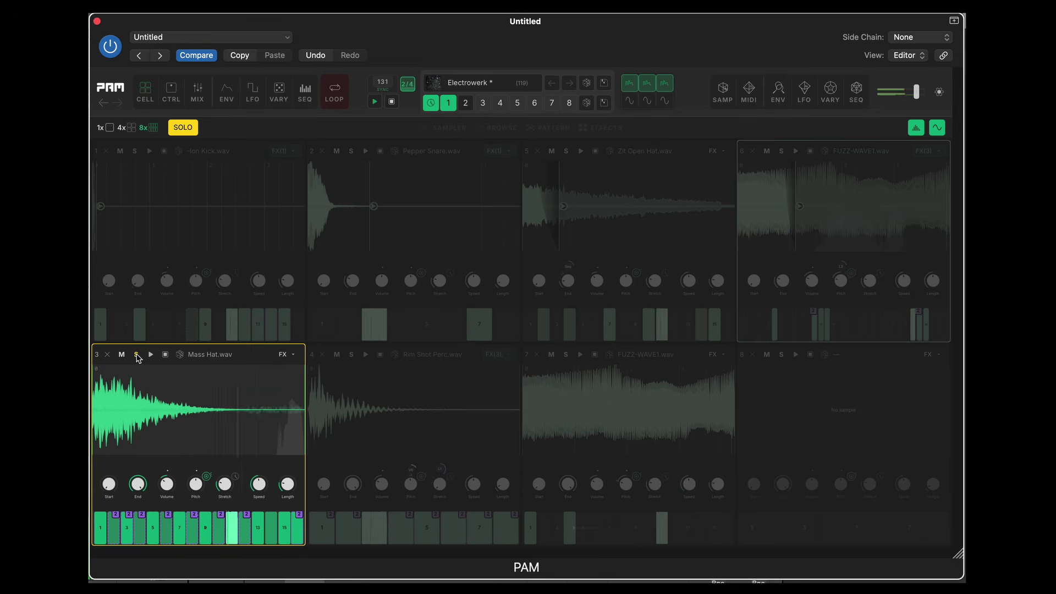
{"action": "left_click", "coordinate": [197, 483]}
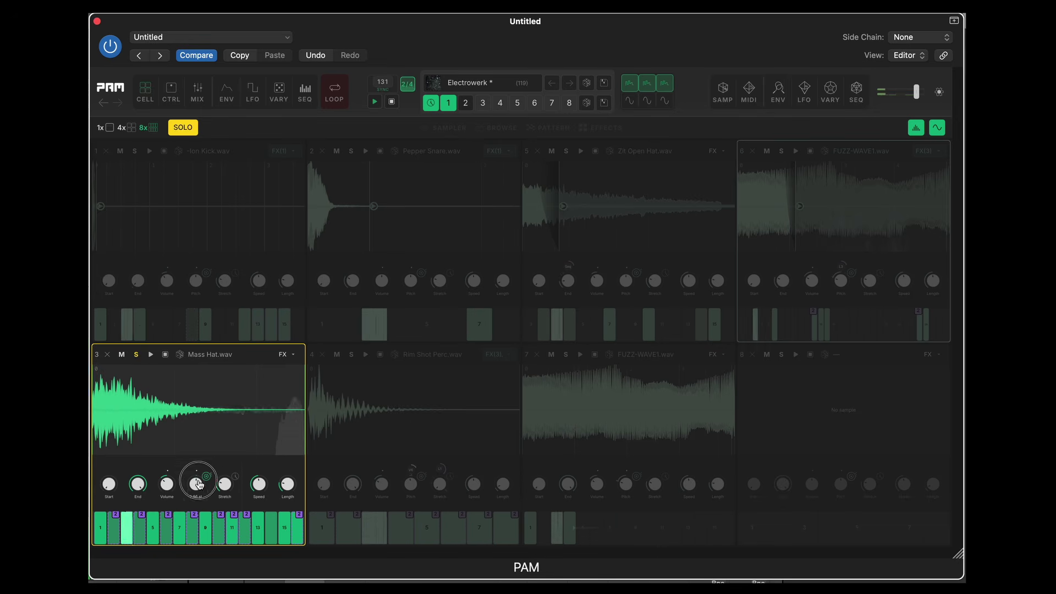
{"action": "left_click", "coordinate": [136, 355]}
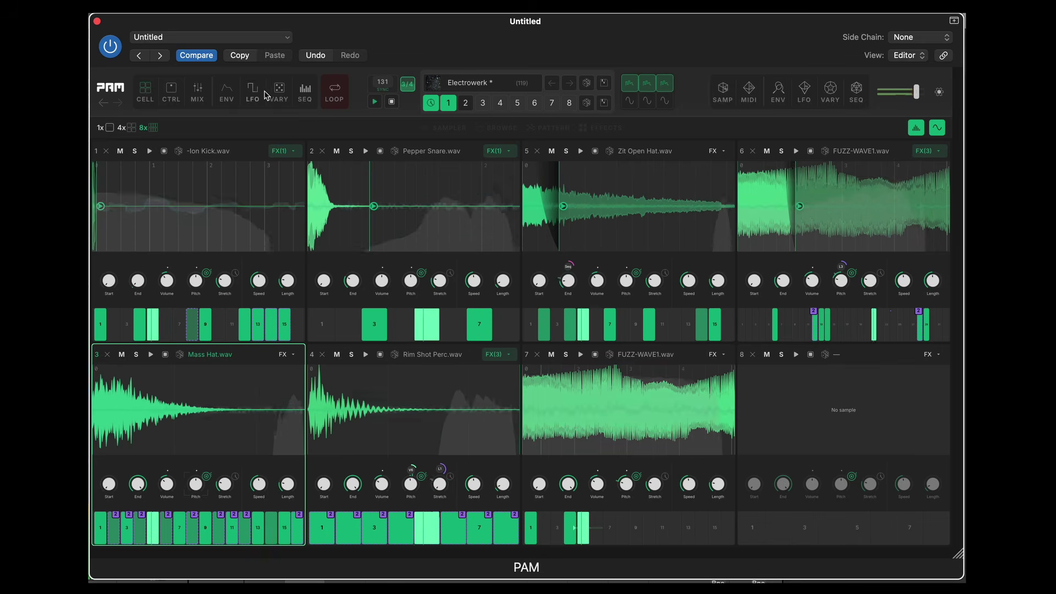
- Add a second Vary assignment with Cell 1 as the source and Cell3 Pitch as the target parameter
{"action": "left_click", "coordinate": [275, 92]}
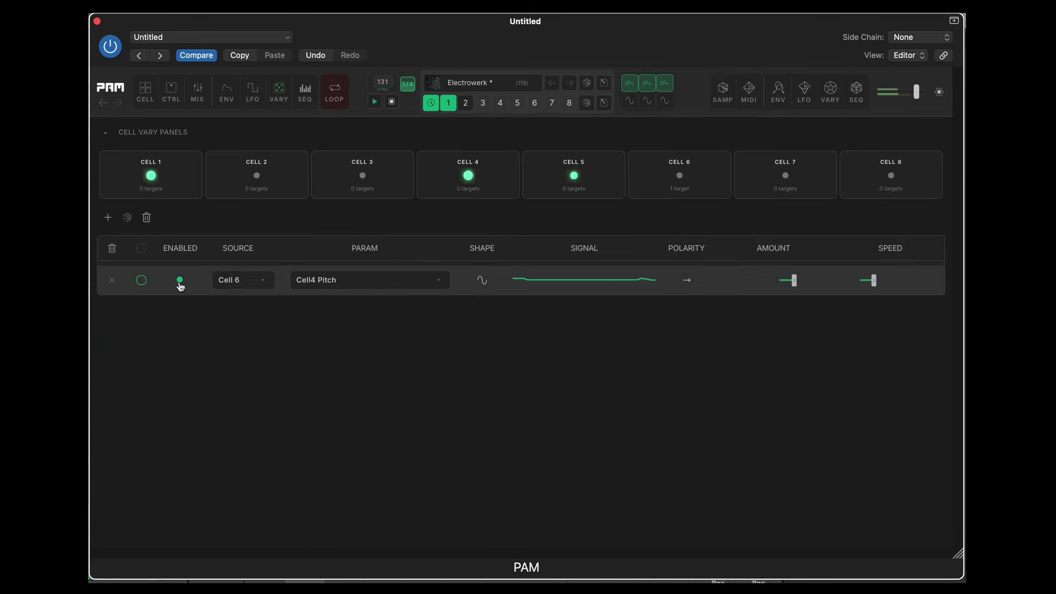
{"action": "left_click", "coordinate": [109, 220]}
{"action": "left_click", "coordinate": [437, 308]}
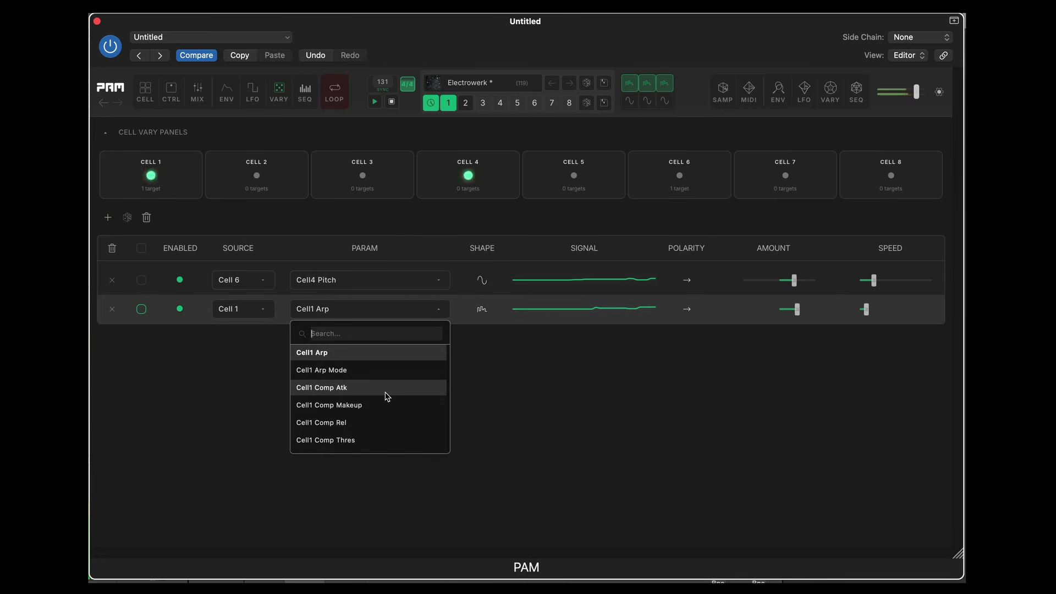
{"action": "type", "text": "3 pi"}
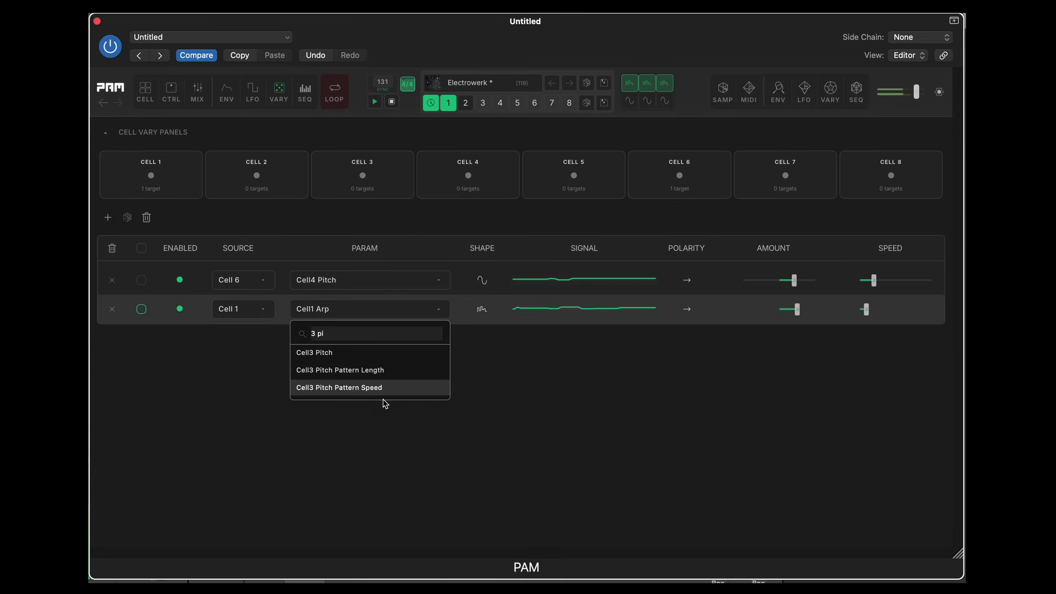
{"action": "left_click", "coordinate": [361, 352]}
{"action": "left_click", "coordinate": [262, 312]}
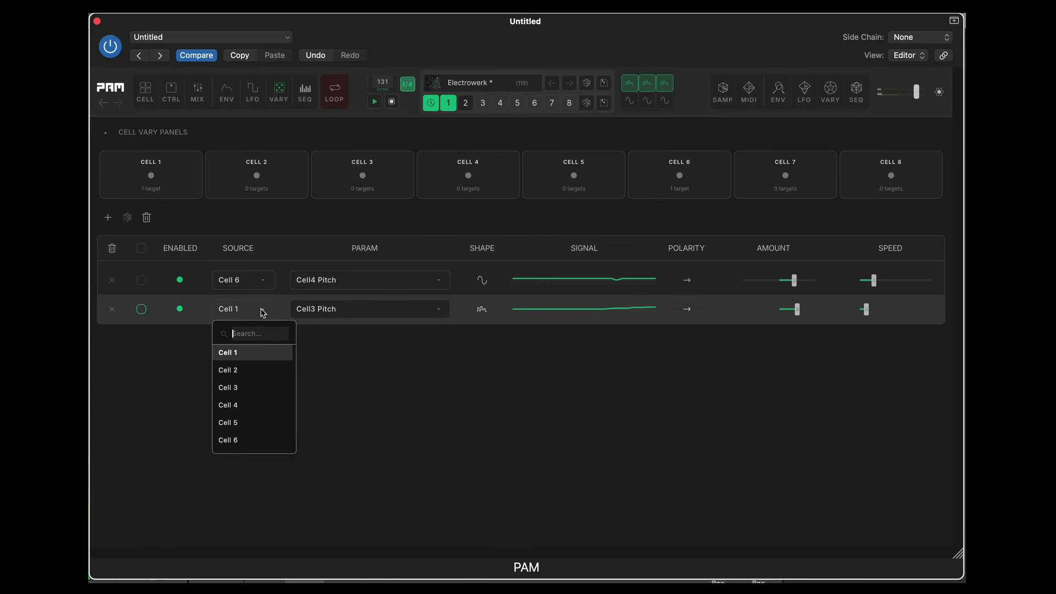
{"action": "left_click", "coordinate": [254, 358]}
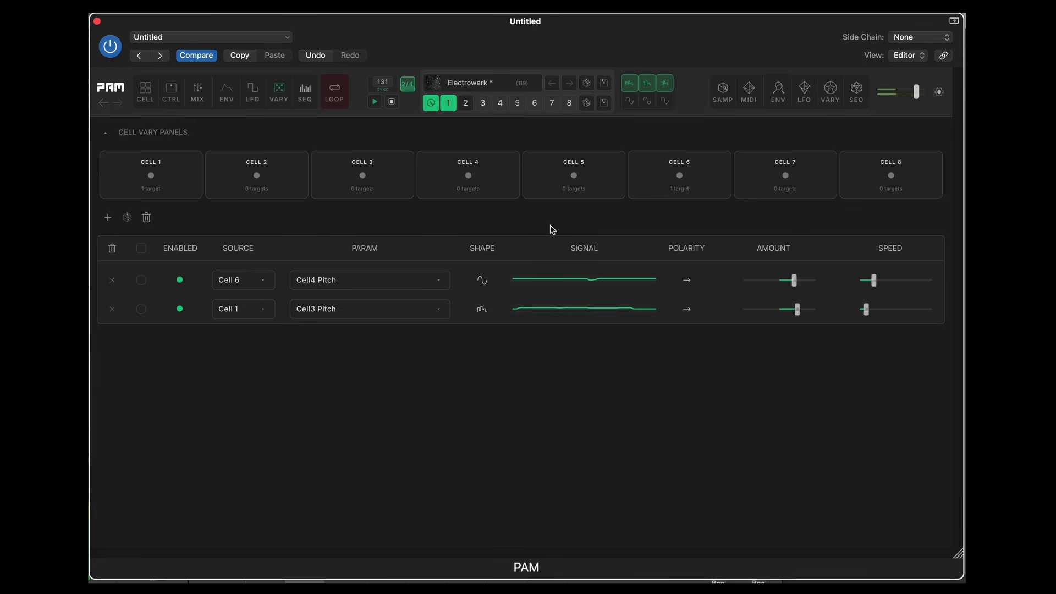
- Return to the cell overview and audition cell 1, the Ion Kick, in solo before clearing the solo
{"action": "left_click", "coordinate": [144, 93]}
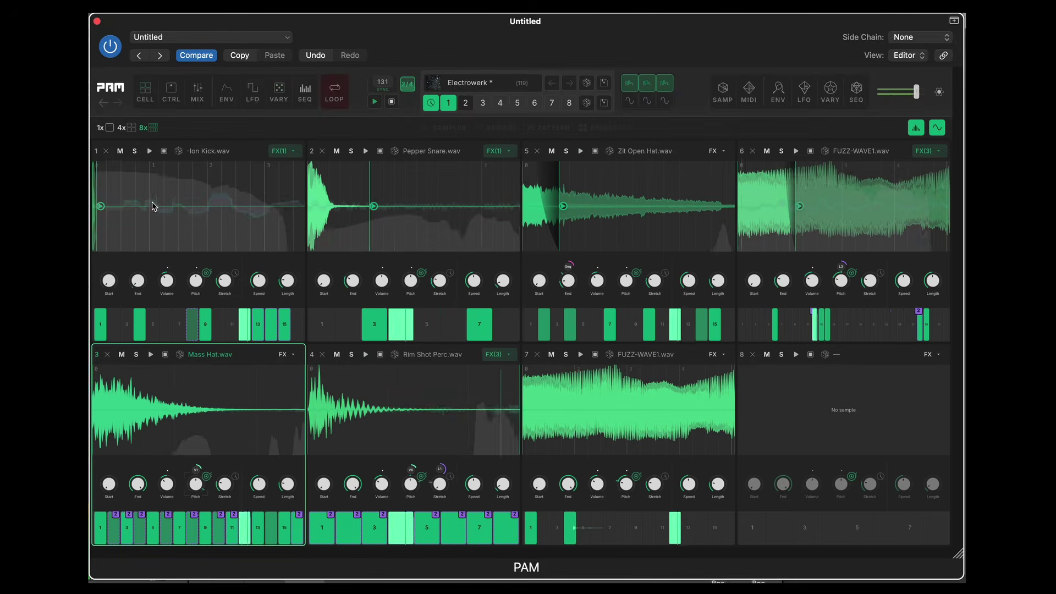
{"action": "left_click", "coordinate": [135, 151]}
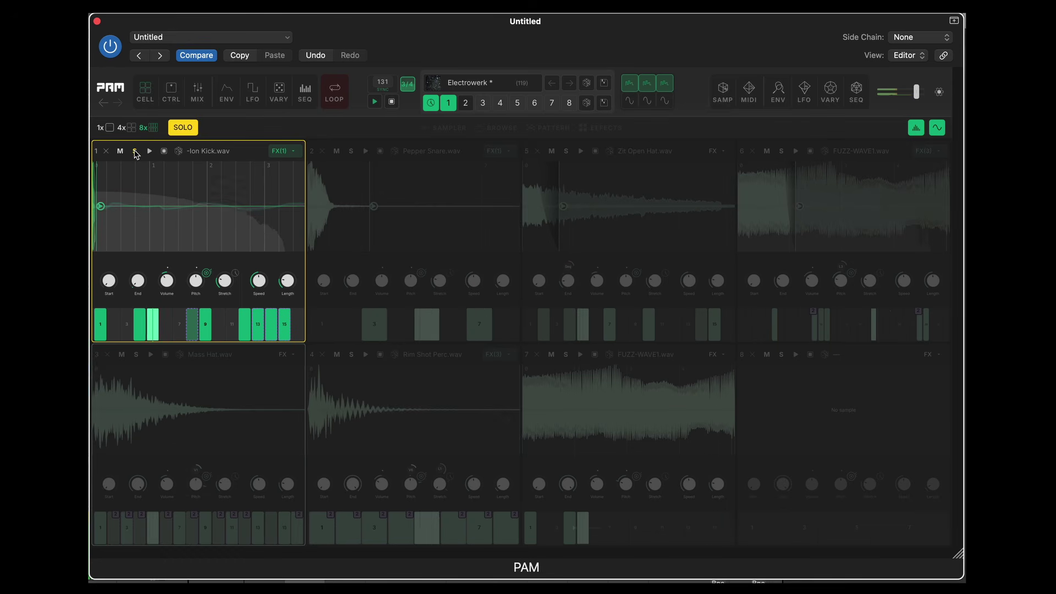
{"action": "left_click", "coordinate": [135, 152]}
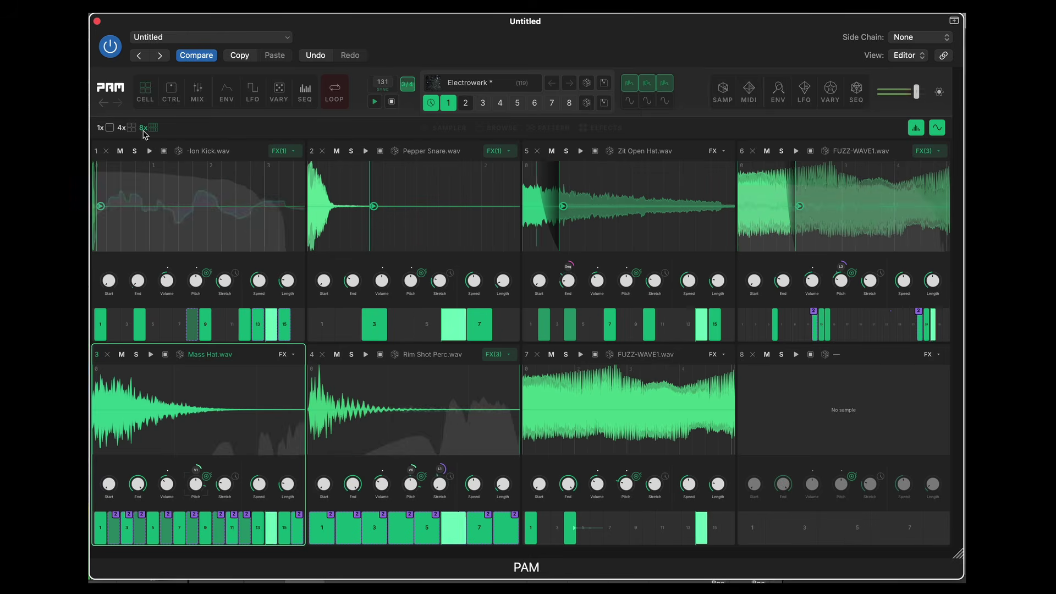
- Raise the speed and slightly lower the amount of the Cell3 Pitch Vary assignment
{"action": "left_click", "coordinate": [278, 92]}
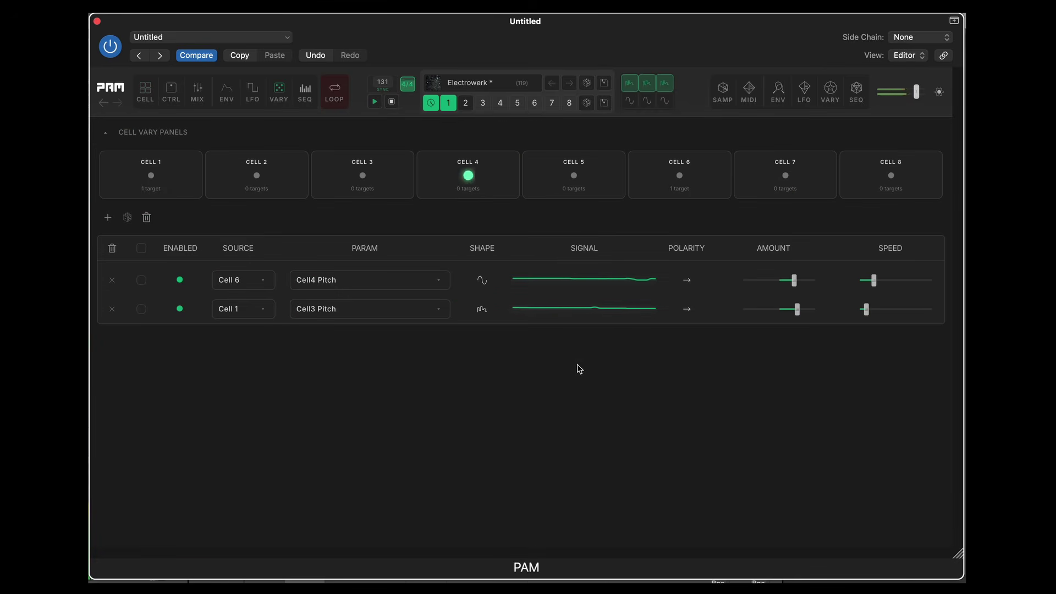
{"action": "left_click_drag", "start_coordinate": [866, 309], "coordinate": [874, 310]}
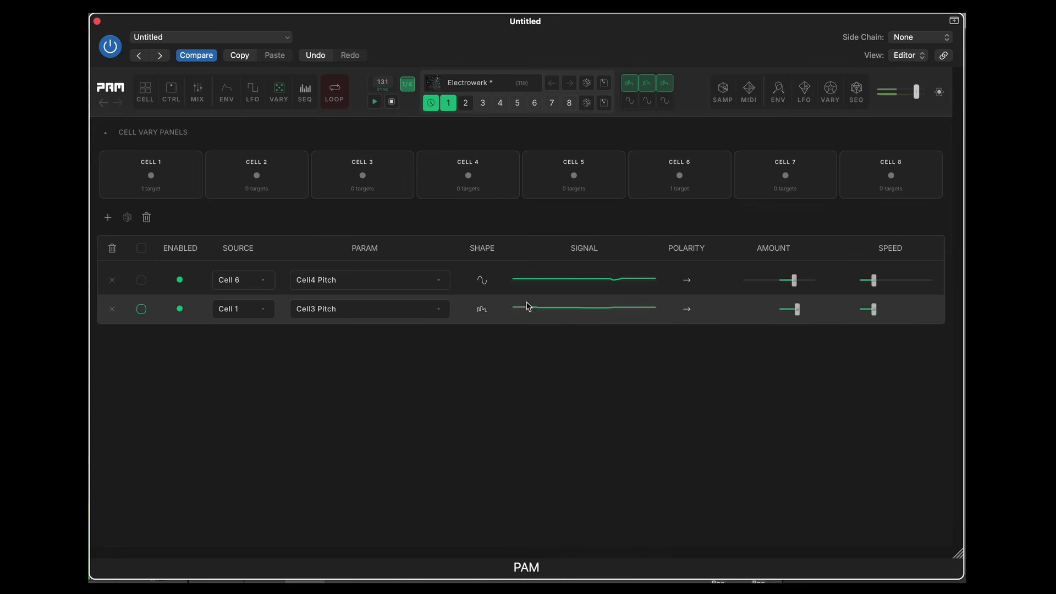
{"action": "left_click_drag", "start_coordinate": [798, 310], "coordinate": [793, 309]}
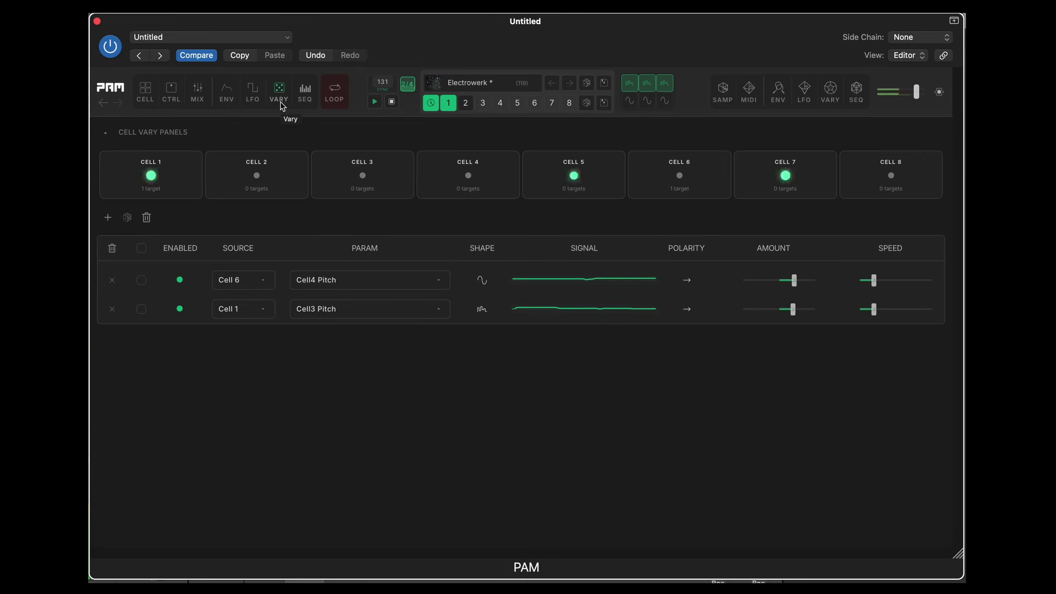
- Select all Vary assignments and disable them together
{"action": "left_click", "coordinate": [141, 248]}
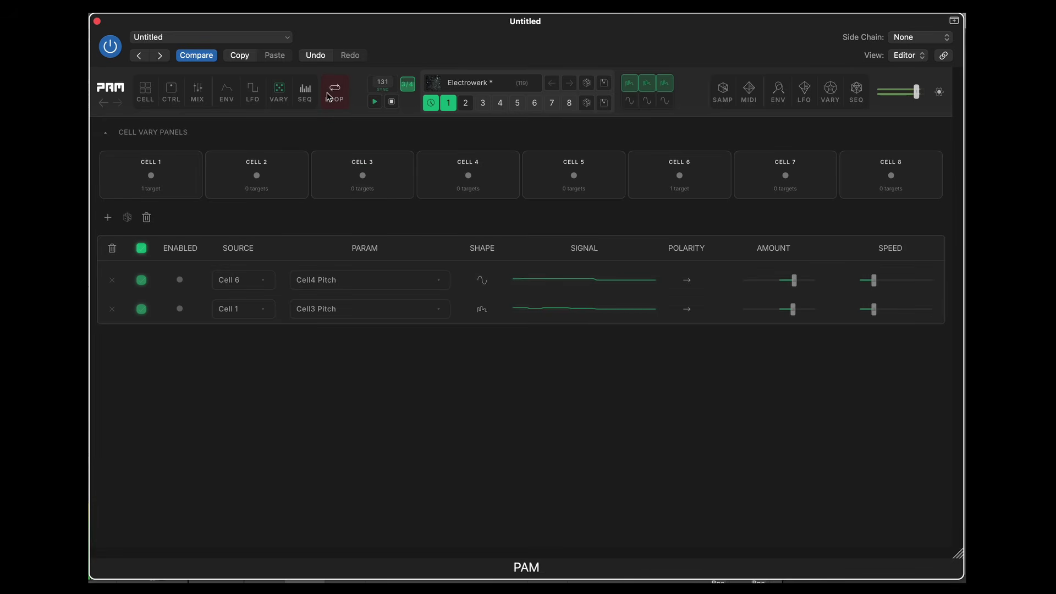
- Examine the Cell5 End sequencer assignment and audition cell 5, the Zit Open Hat, in solo before clearing the solo
{"action": "left_click", "coordinate": [304, 96]}
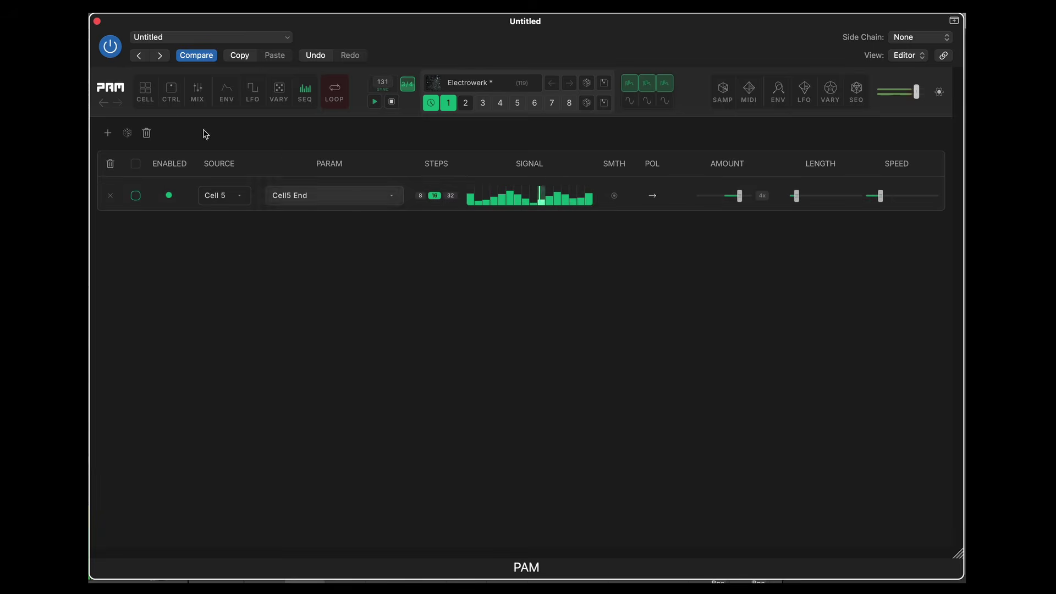
{"action": "left_click", "coordinate": [207, 104]}
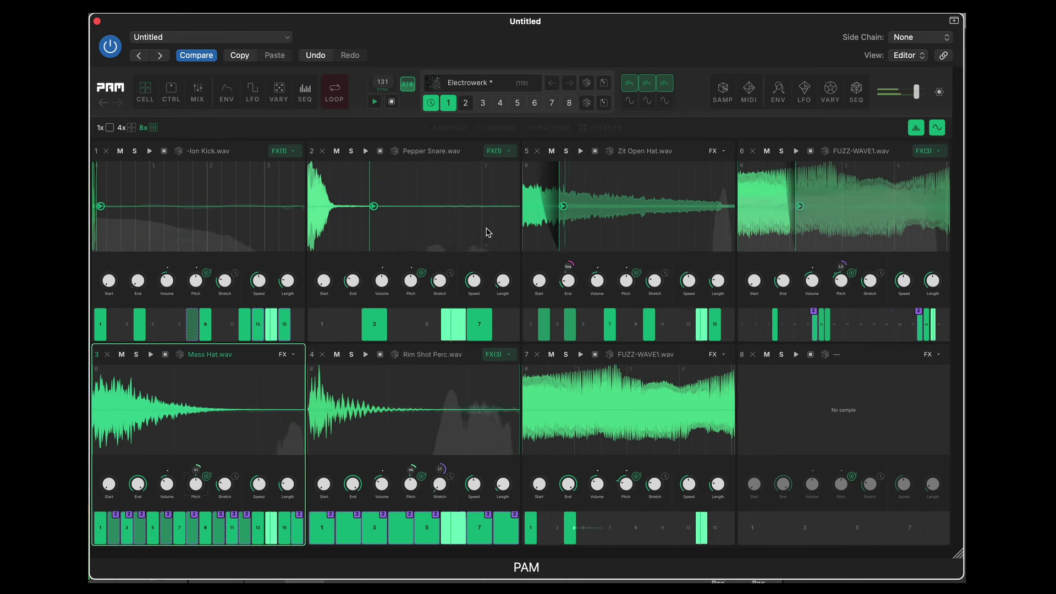
{"action": "left_click", "coordinate": [567, 152]}
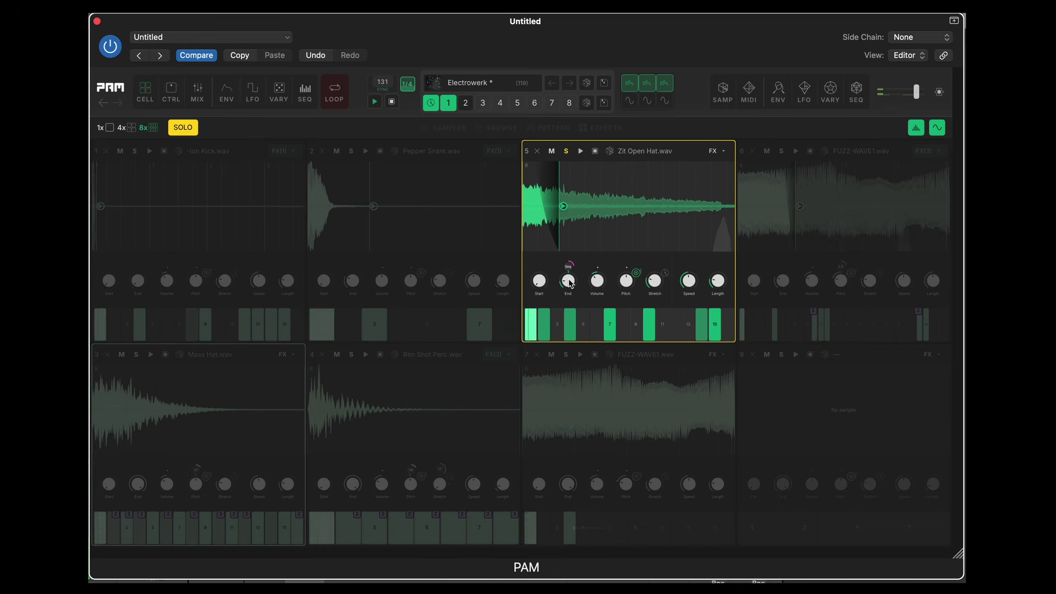
{"action": "left_click", "coordinate": [306, 99]}
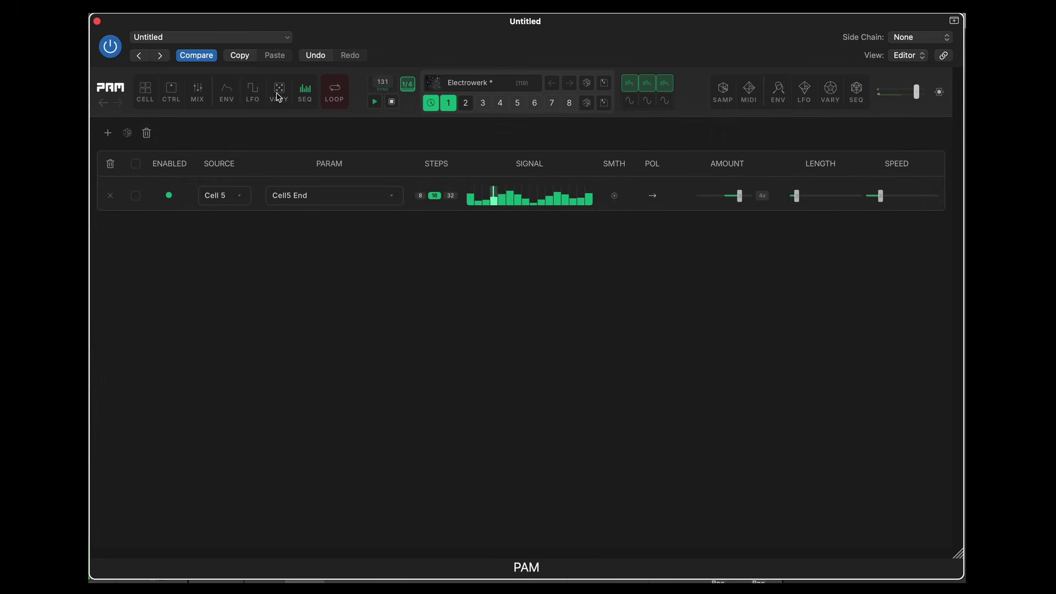
{"action": "left_click", "coordinate": [145, 89]}
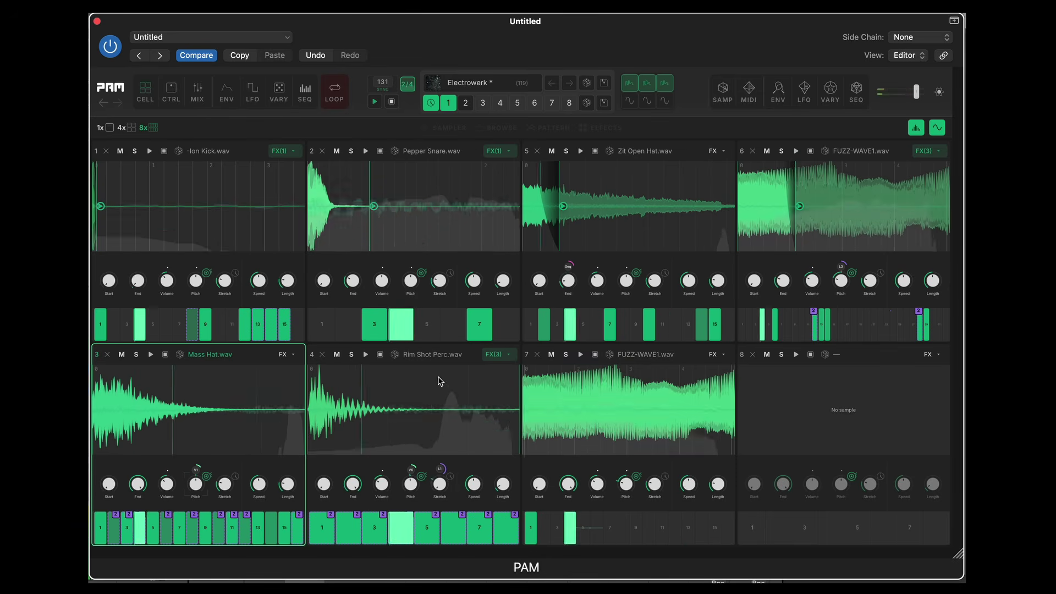
- Solo cell 2, the Pepper Snare, and open it in the single-cell sampler view
{"action": "left_click", "coordinate": [351, 151]}
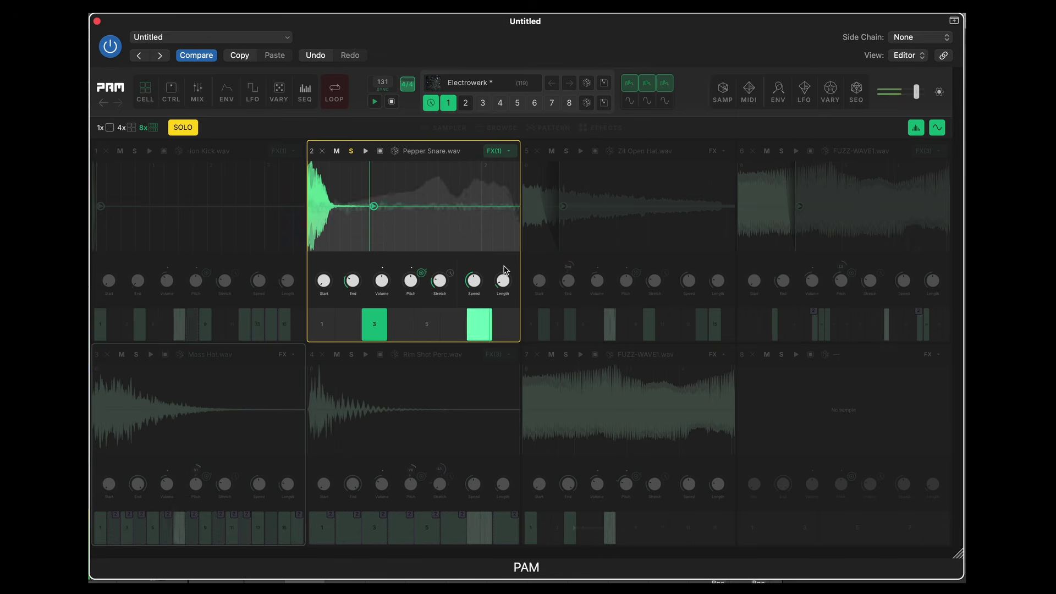
{"action": "left_click", "coordinate": [107, 129]}
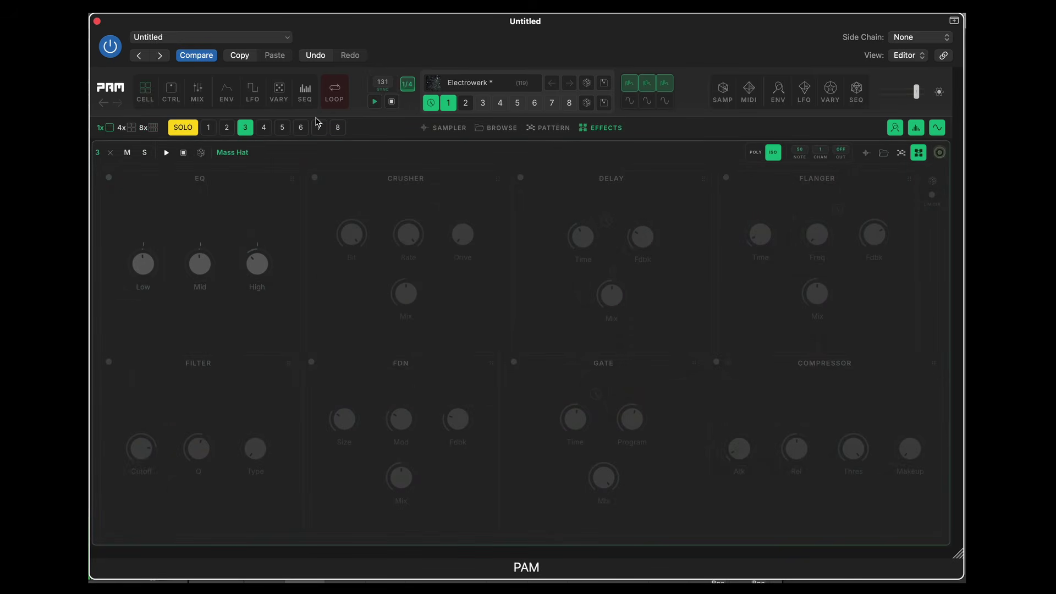
{"action": "left_click", "coordinate": [447, 129]}
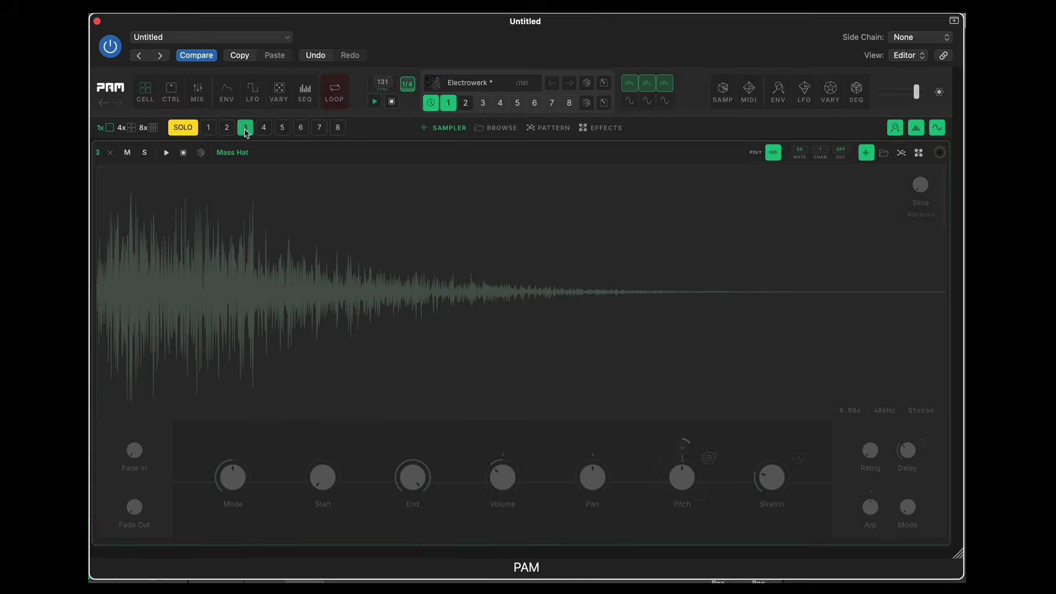
{"action": "left_click", "coordinate": [227, 127]}
{"action": "left_click", "coordinate": [209, 128]}
{"action": "left_click", "coordinate": [227, 127]}
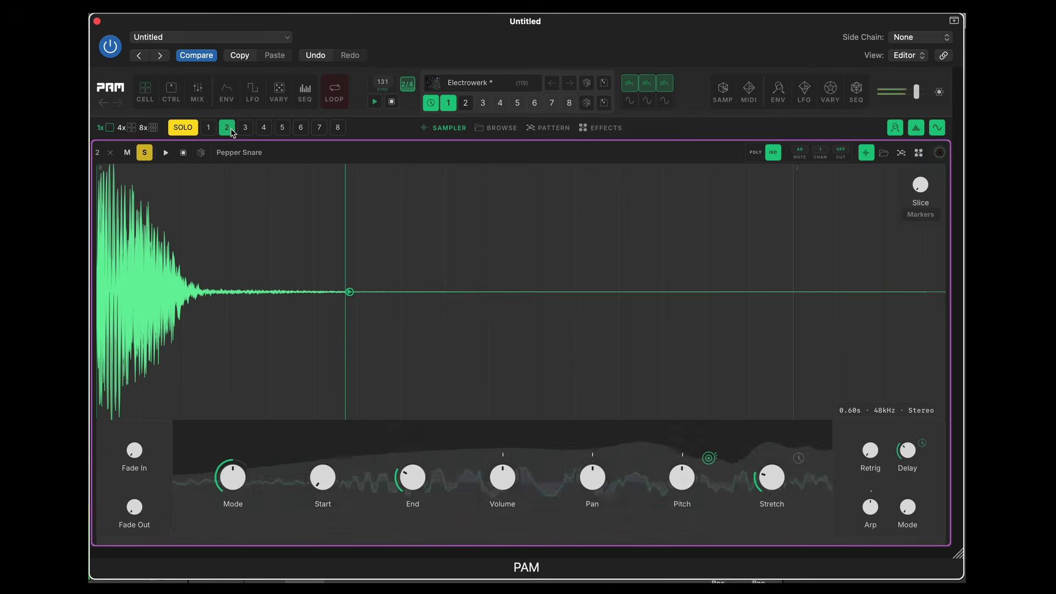
- Turn off tempo sync for cell 2's Delay, lower the Delay to its minimum and raise Arp slightly
{"action": "left_click", "coordinate": [923, 444]}
{"action": "mouse_move", "coordinate": [909, 450]}
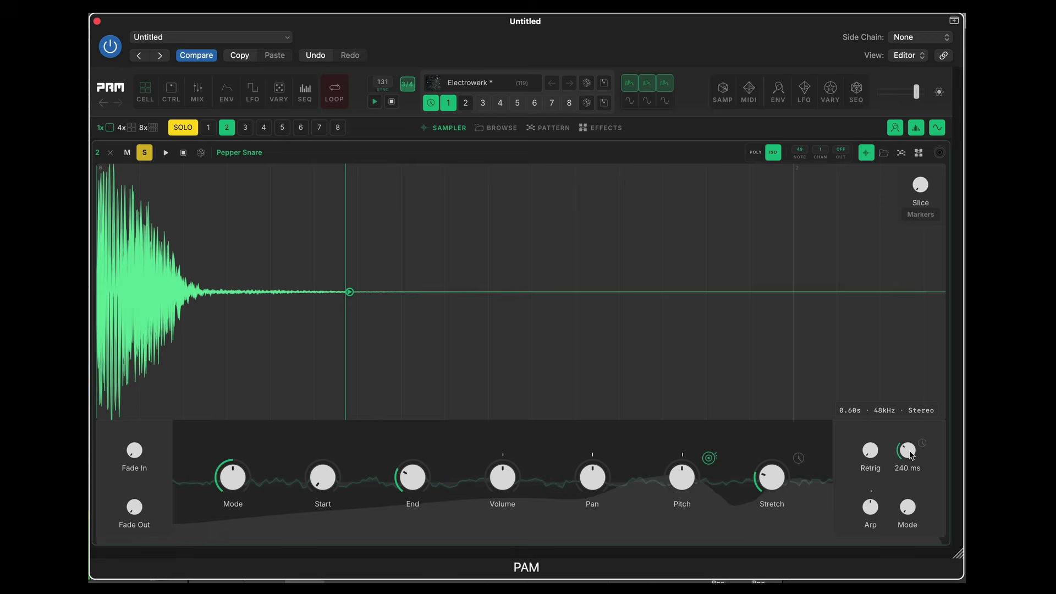
{"action": "left_click_drag", "start_coordinate": [911, 454], "coordinate": [910, 461]}
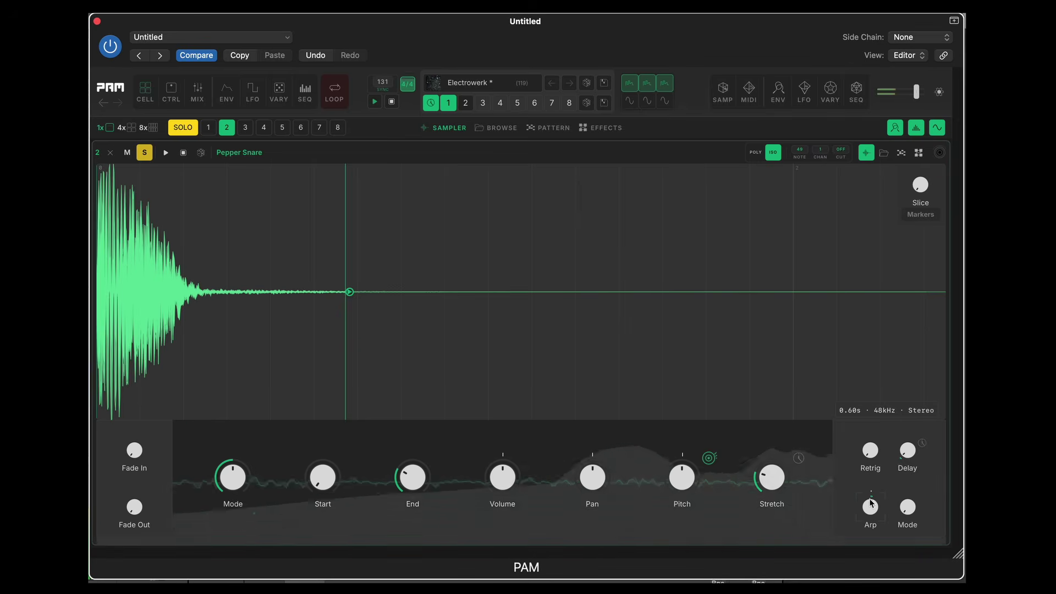
{"action": "left_click_drag", "start_coordinate": [881, 402], "coordinate": [872, 450]}
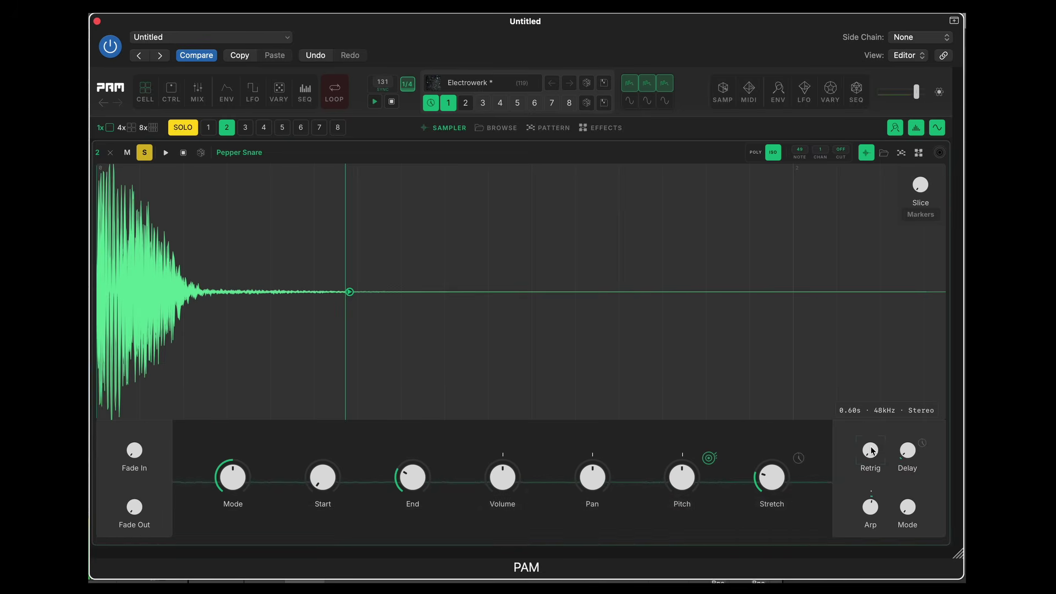
- Create a sequencer modulation for cell 2's Retrig parameter, driven by the Cell 2 Clock
{"action": "right_click", "coordinate": [870, 450]}
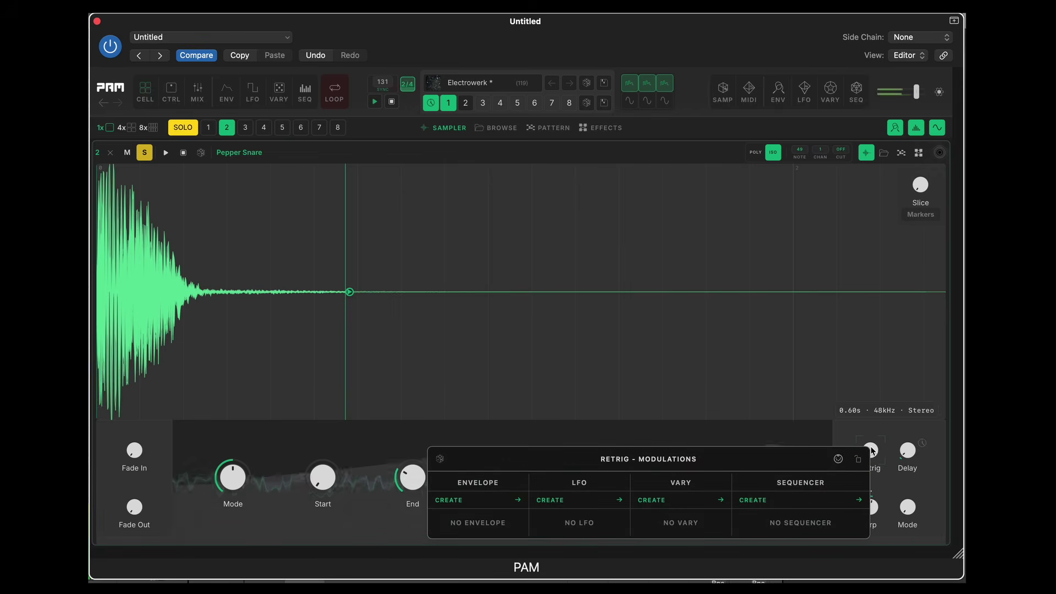
{"action": "left_click", "coordinate": [803, 501]}
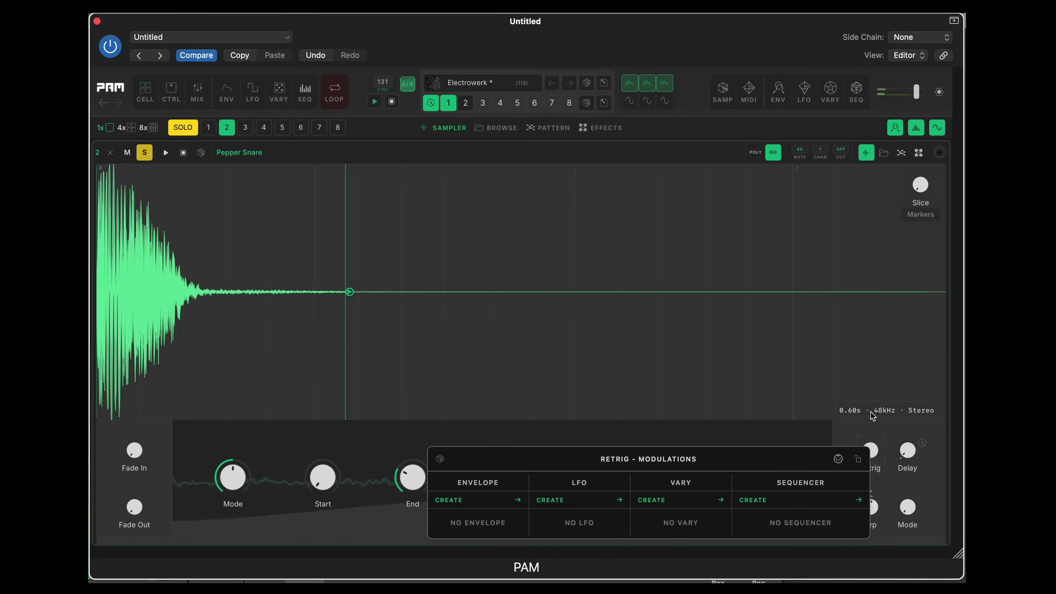
{"action": "mouse_move", "coordinate": [796, 499]}
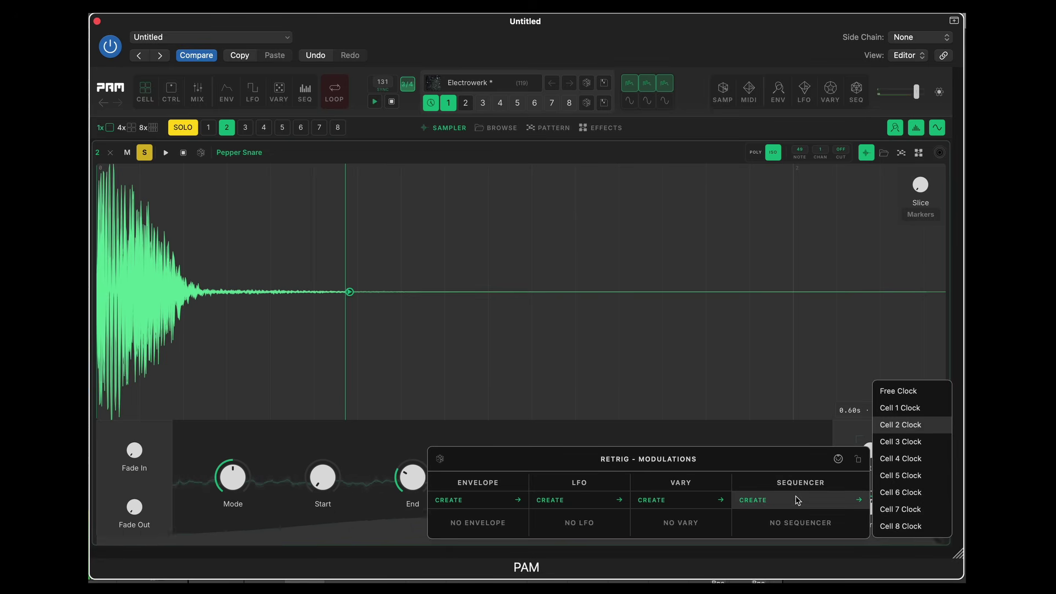
{"action": "left_click", "coordinate": [899, 426]}
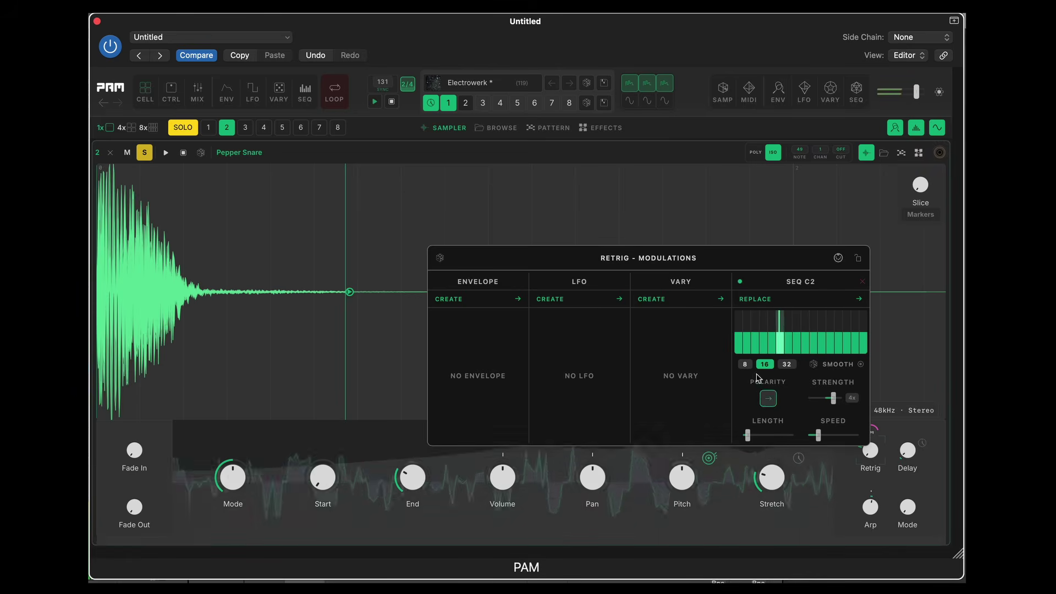
- Clear all 16 Retrig sequencer steps and draw two tall early steps and three descending late steps
{"action": "left_click_drag", "start_coordinate": [739, 350], "coordinate": [865, 356]}
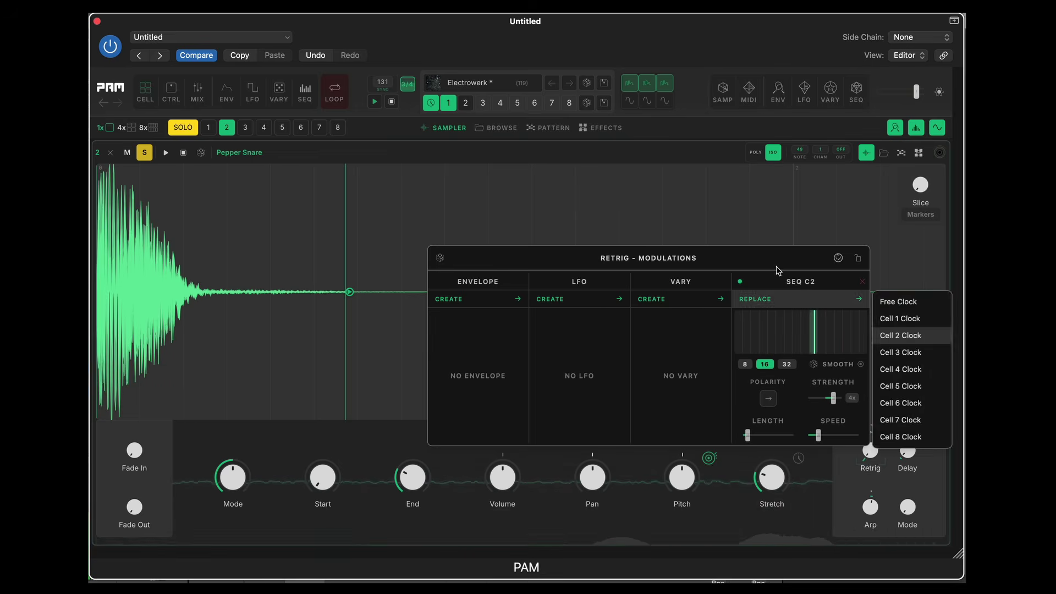
{"action": "left_click_drag", "start_coordinate": [754, 258], "coordinate": [627, 251]}
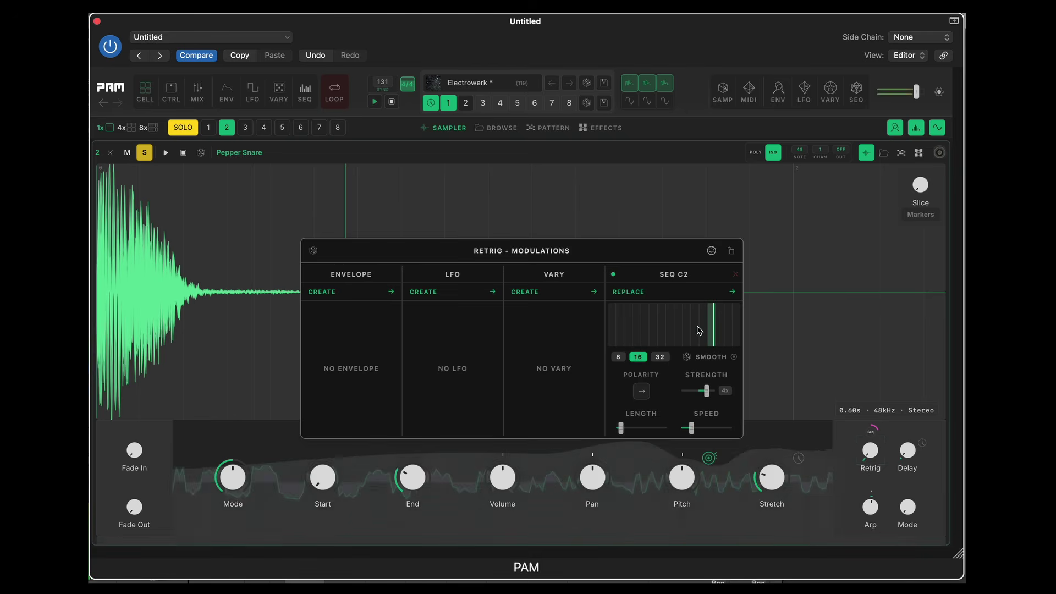
{"action": "left_click_drag", "start_coordinate": [633, 321], "coordinate": [646, 319]}
{"action": "left_click_drag", "start_coordinate": [707, 329], "coordinate": [721, 340]}
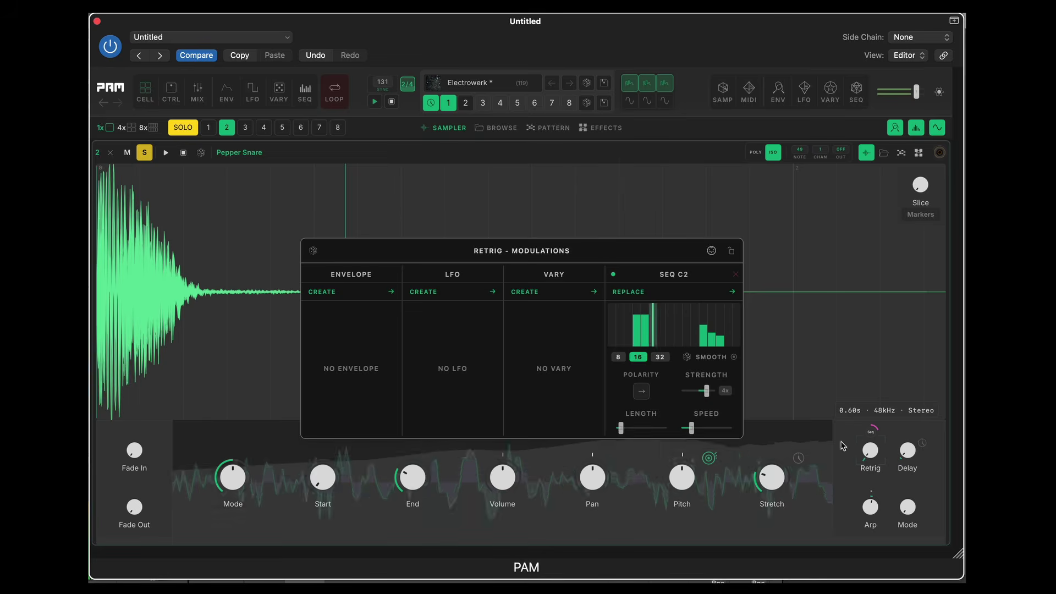
- Create a sequencer modulation for cell 2's Arp parameter, driven by the Cell 2 Clock
{"action": "left_click", "coordinate": [877, 513]}
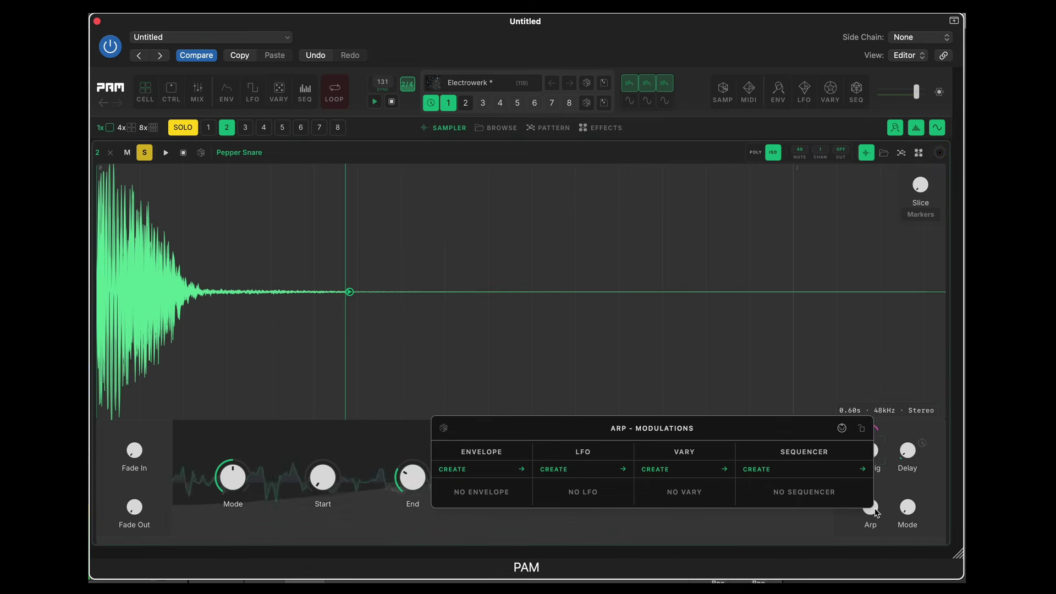
{"action": "left_click", "coordinate": [813, 473]}
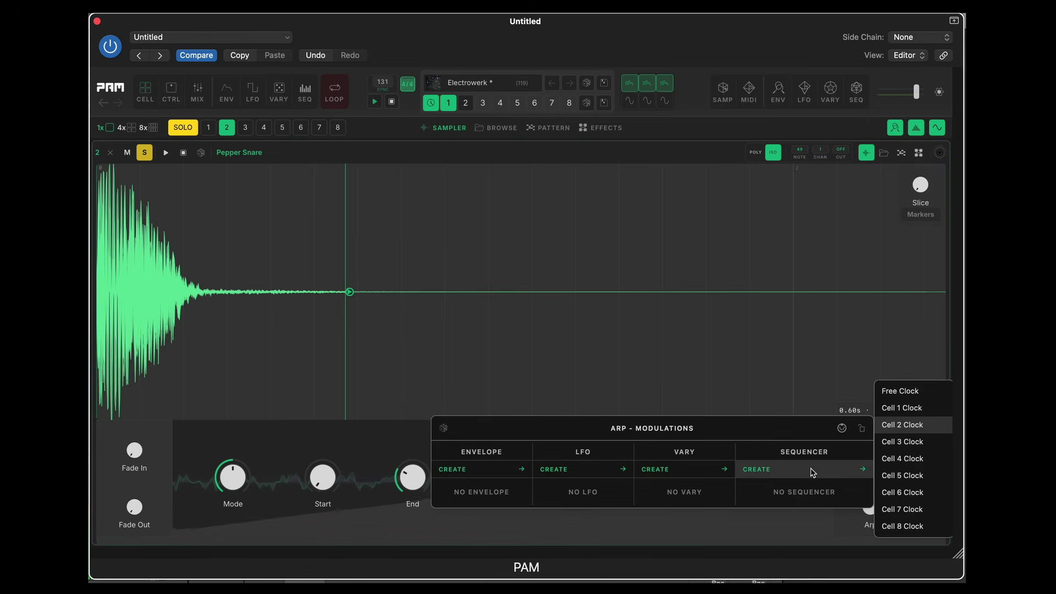
{"action": "left_click", "coordinate": [910, 424]}
- Draw a rising and falling 16-step Arp sequence, make its polarity bidirectional and lower its speed slightly
{"action": "mouse_move", "coordinate": [758, 398]}
{"action": "left_mouse_down"}
{"action": "mouse_move", "coordinate": [769, 407]}
{"action": "mouse_move", "coordinate": [845, 391]}
{"action": "mouse_move", "coordinate": [743, 390]}
{"action": "mouse_move", "coordinate": [753, 404]}
{"action": "left_mouse_up"}
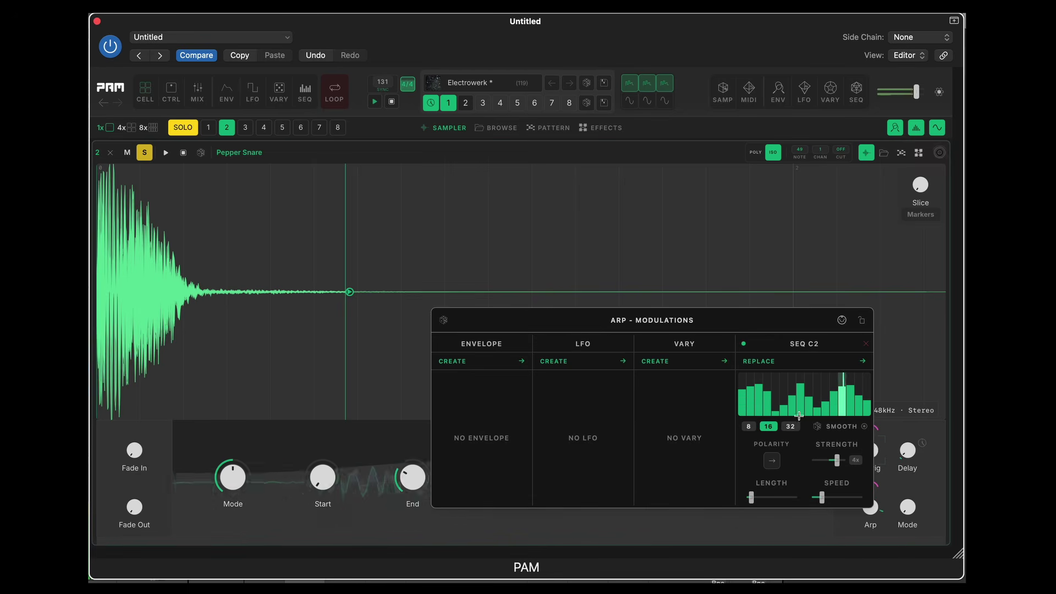
{"action": "left_click_drag", "start_coordinate": [772, 325], "coordinate": [629, 312]}
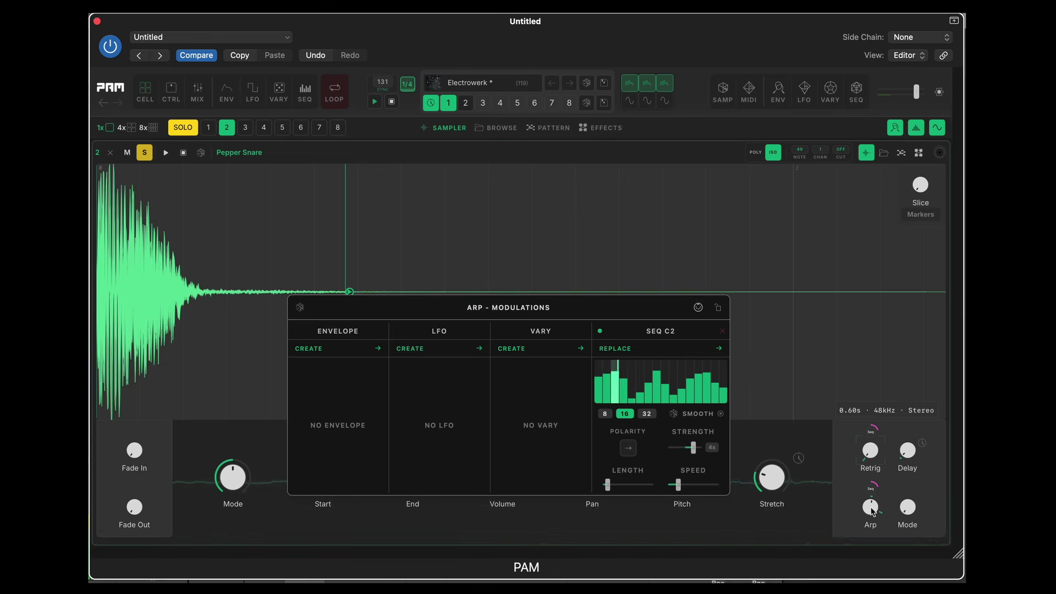
{"action": "left_click", "coordinate": [628, 448]}
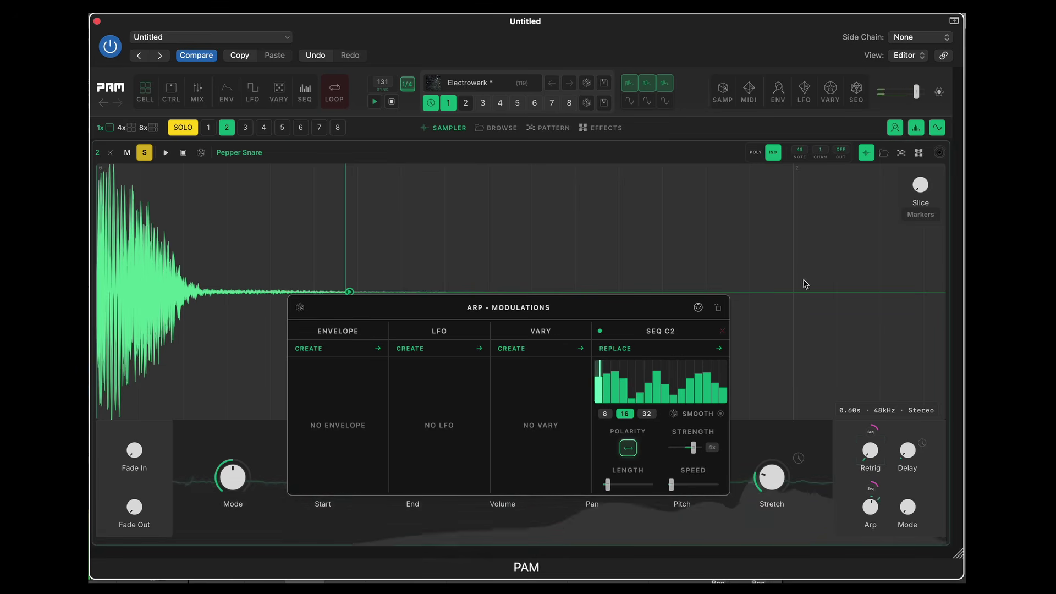
- Clear the solo on cell 2 and show the list of sequencer assignments
{"action": "left_click", "coordinate": [147, 155]}
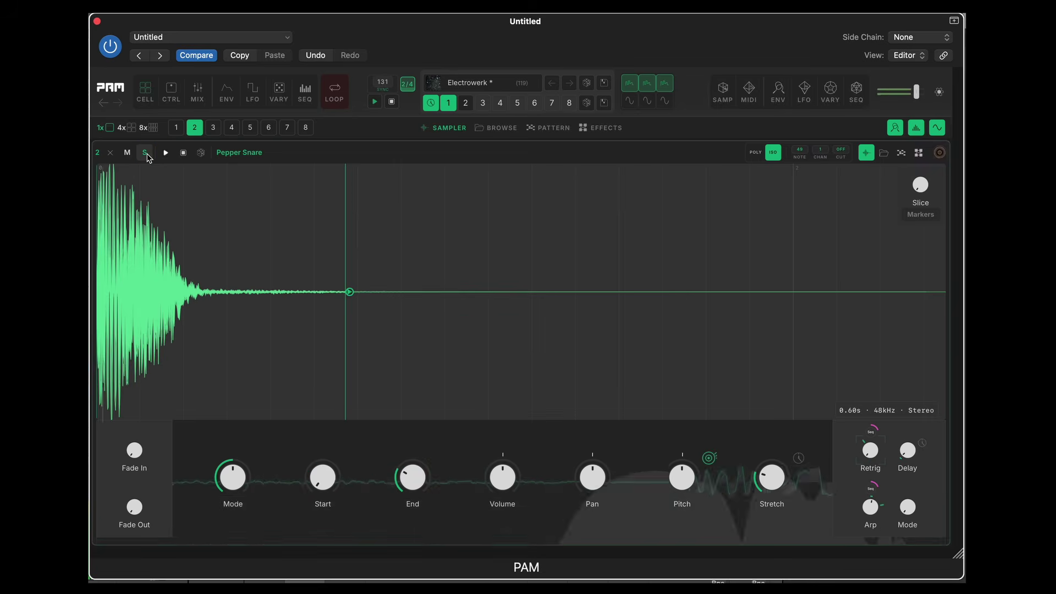
{"action": "left_click", "coordinate": [145, 153]}
{"action": "left_click", "coordinate": [306, 94]}
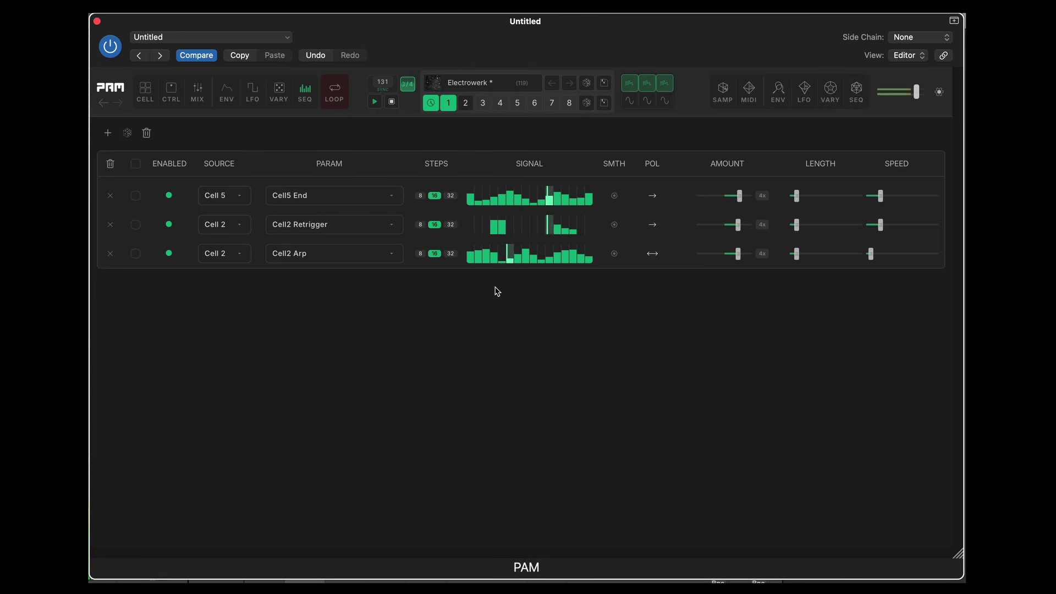
- Review the Vary, LFO and envelope modulation pages and return to the sequencer assignments
{"action": "left_click", "coordinate": [279, 96]}
{"action": "left_click", "coordinate": [252, 95]}
{"action": "left_click", "coordinate": [226, 95]}
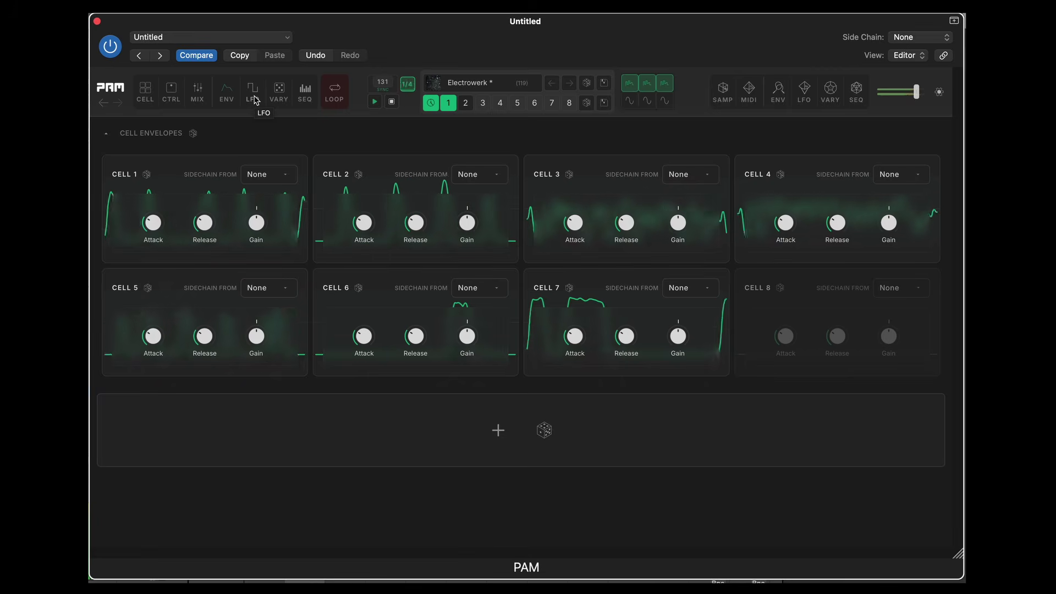
{"action": "left_click", "coordinate": [254, 98]}
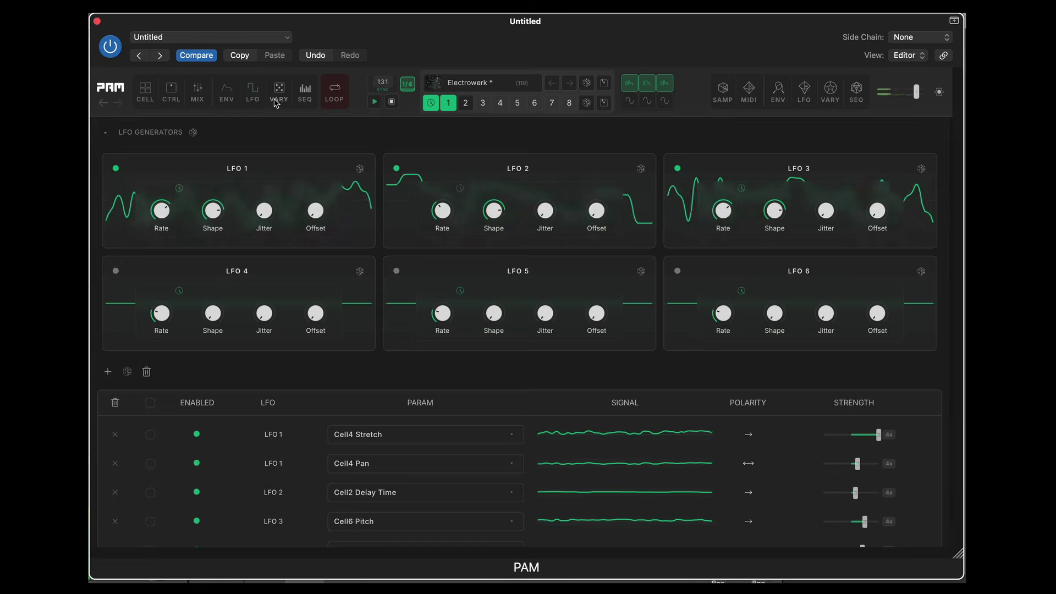
{"action": "left_click", "coordinate": [277, 94]}
{"action": "left_click", "coordinate": [305, 93]}
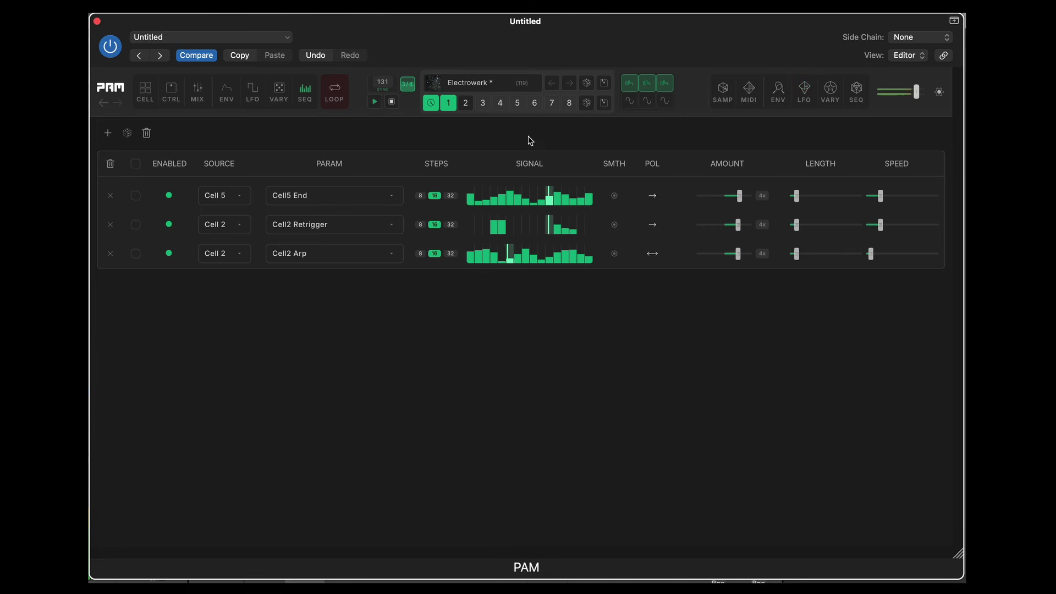
- Look at the cell envelopes, followed by the sampler and pattern pages of cell 2
{"action": "left_click", "coordinate": [236, 94]}
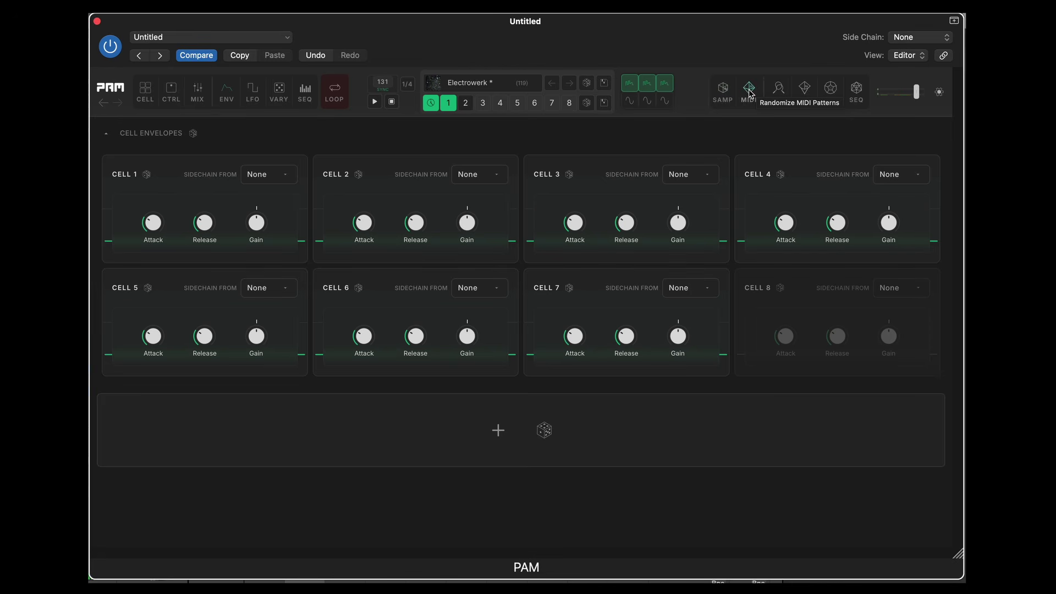
{"action": "left_click", "coordinate": [153, 97]}
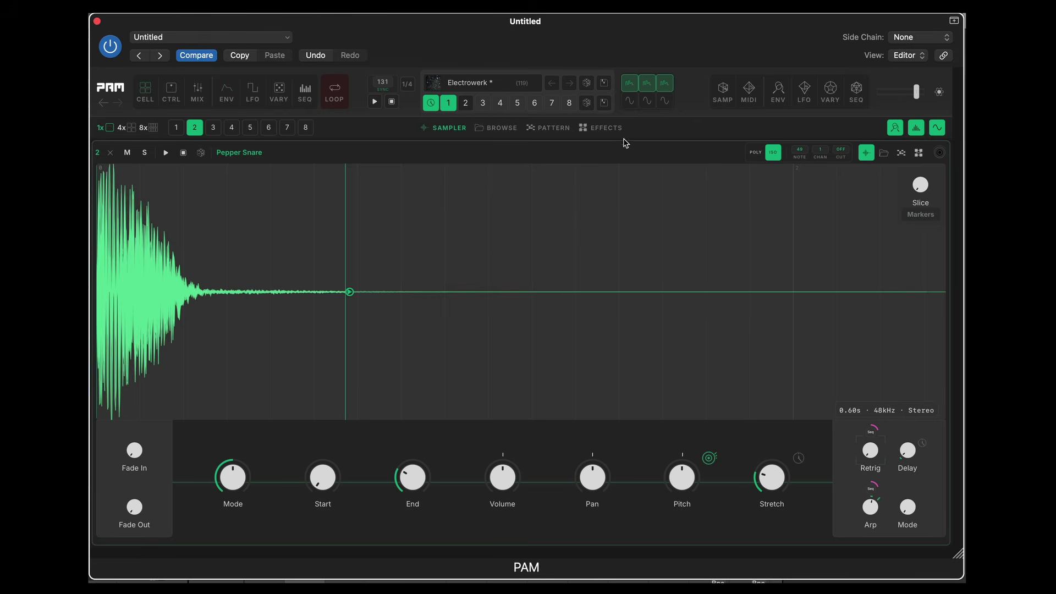
{"action": "left_click", "coordinate": [530, 129]}
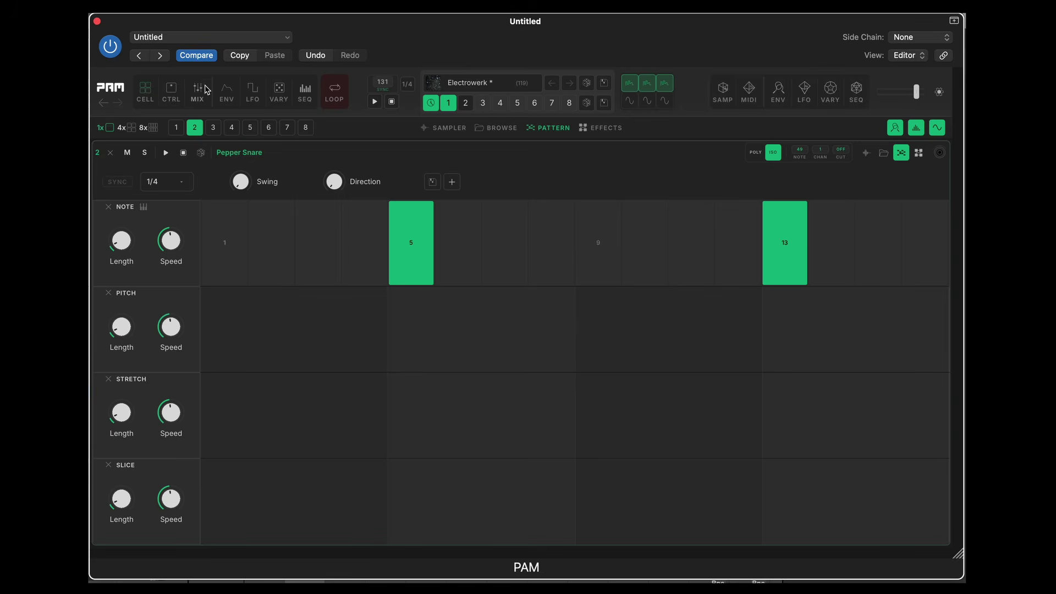
- Inspect the full list of envelope assignments, including their sources, target parameters, shapes and strengths
{"action": "left_click", "coordinate": [226, 95]}
{"action": "scroll", "coordinate": [333, 316], "scroll_direction": "down", "scroll_amount": 5}
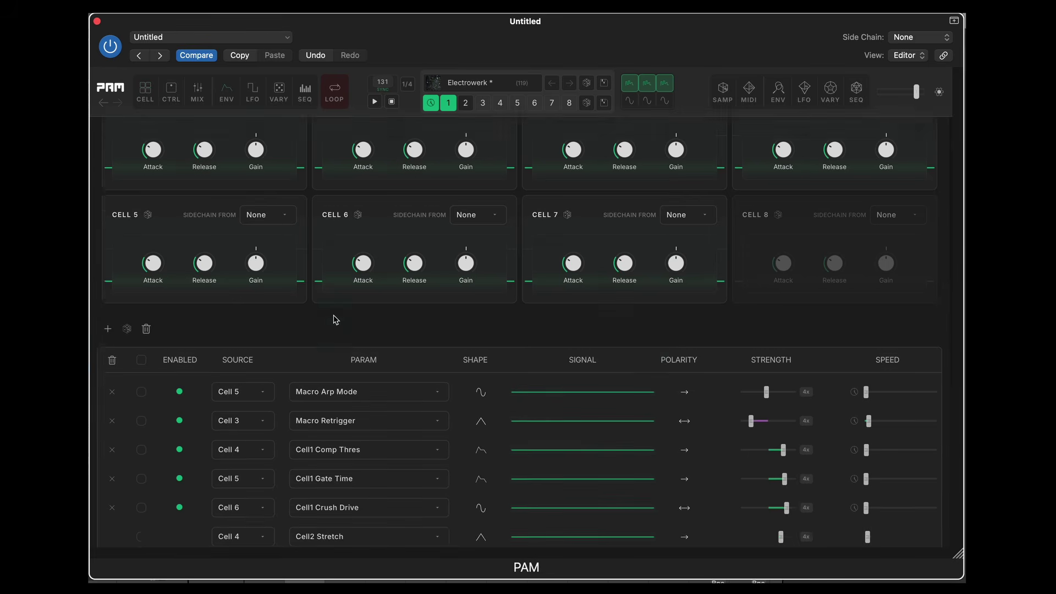
{"action": "scroll", "coordinate": [334, 320], "scroll_direction": "down", "scroll_amount": 3}
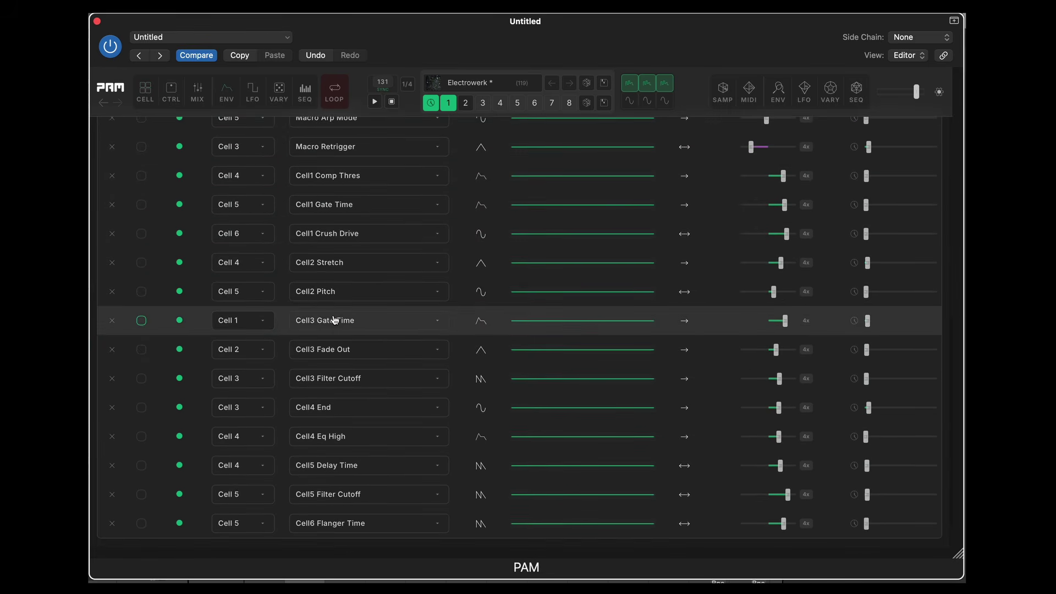
{"action": "scroll", "coordinate": [335, 319], "scroll_direction": "up", "scroll_amount": 8}
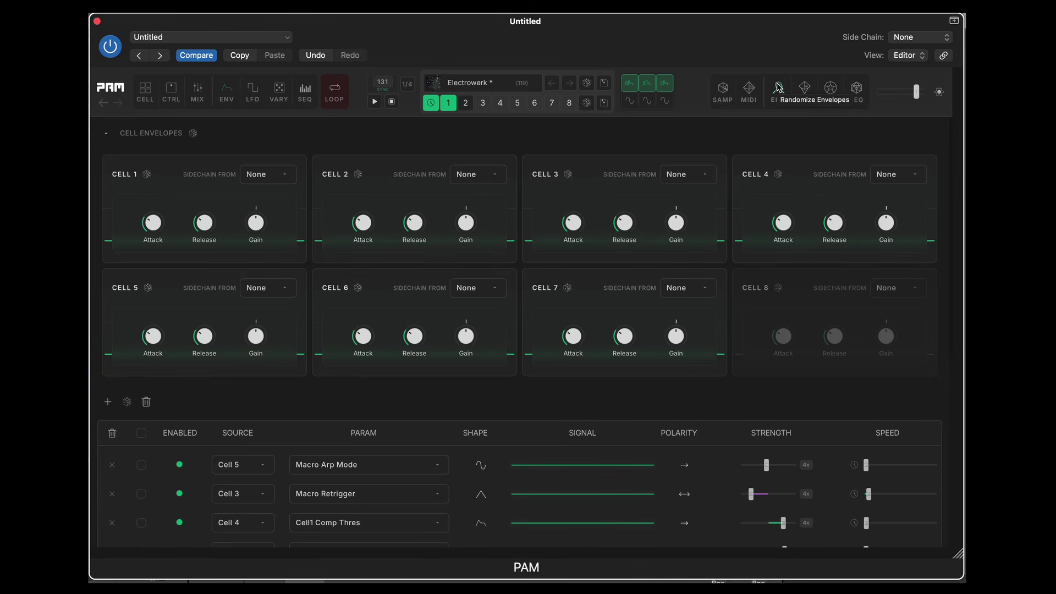
- Start playback, show the list of envelope assignments and randomize the envelopes twice
{"action": "key", "text": "space"}
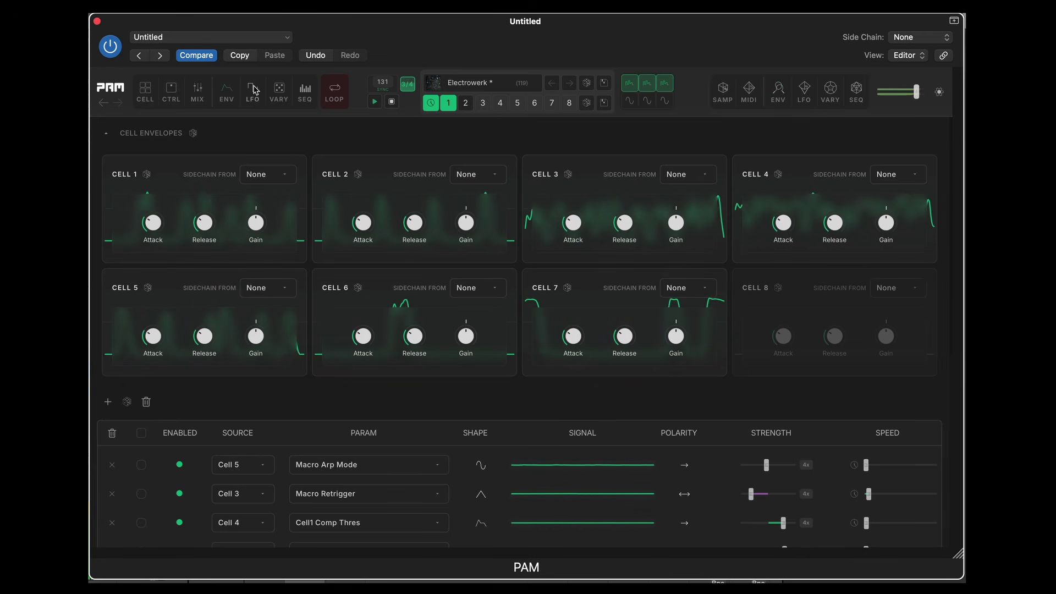
{"action": "left_click", "coordinate": [226, 91]}
{"action": "left_click", "coordinate": [225, 90]}
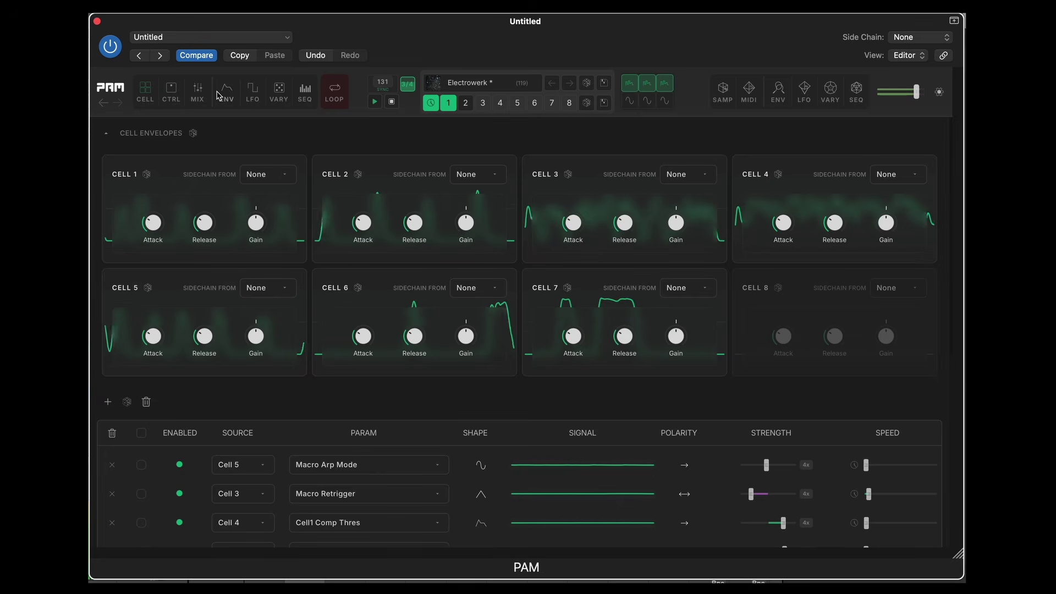
{"action": "scroll", "coordinate": [443, 370], "scroll_direction": "down", "scroll_amount": 5}
{"action": "scroll", "coordinate": [444, 370], "scroll_direction": "down", "scroll_amount": 2}
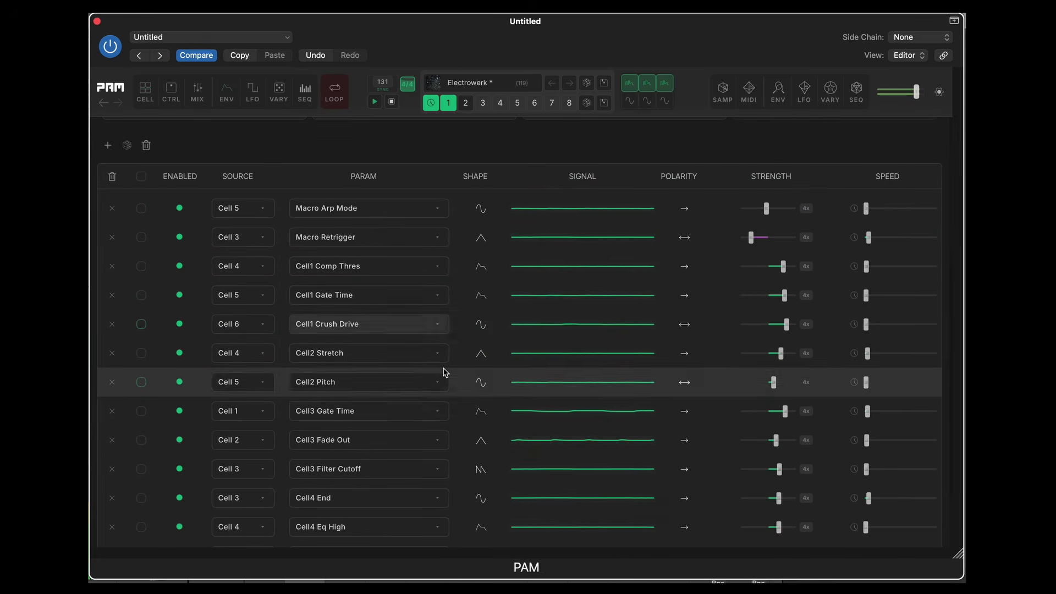
{"action": "left_click", "coordinate": [779, 93]}
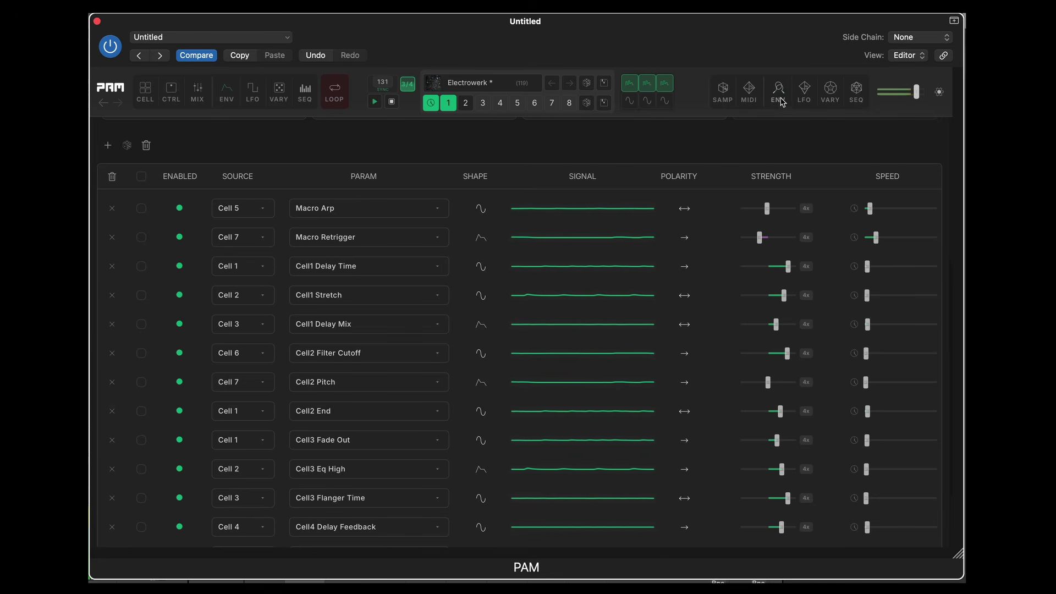
{"action": "left_click", "coordinate": [782, 97]}
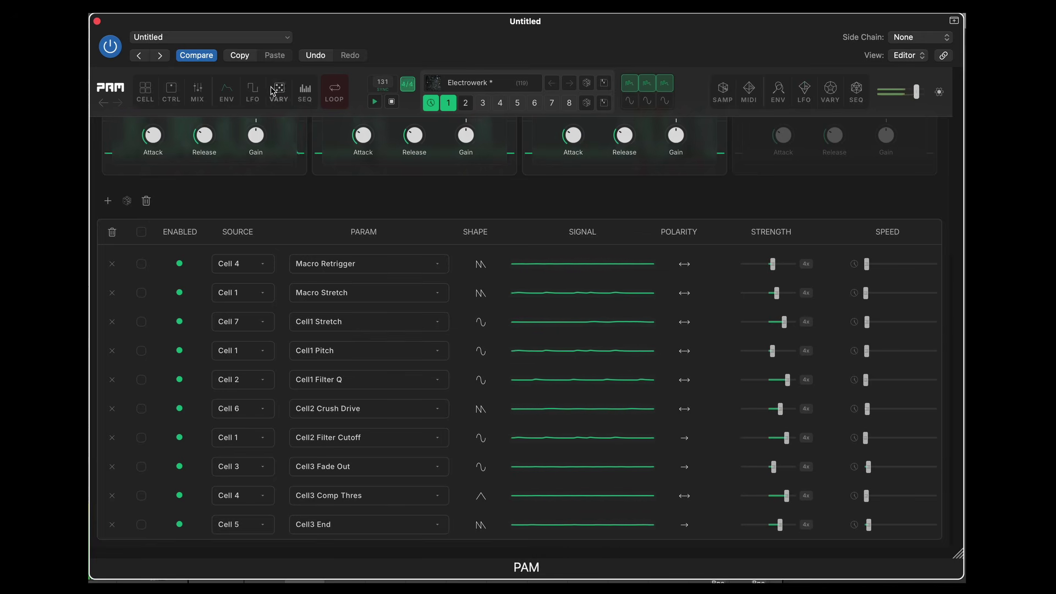
- Check the LFO page, return to the cell envelopes and disable all envelope assignments at once
{"action": "left_click", "coordinate": [253, 93]}
{"action": "scroll", "coordinate": [405, 354], "scroll_direction": "down", "scroll_amount": 1}
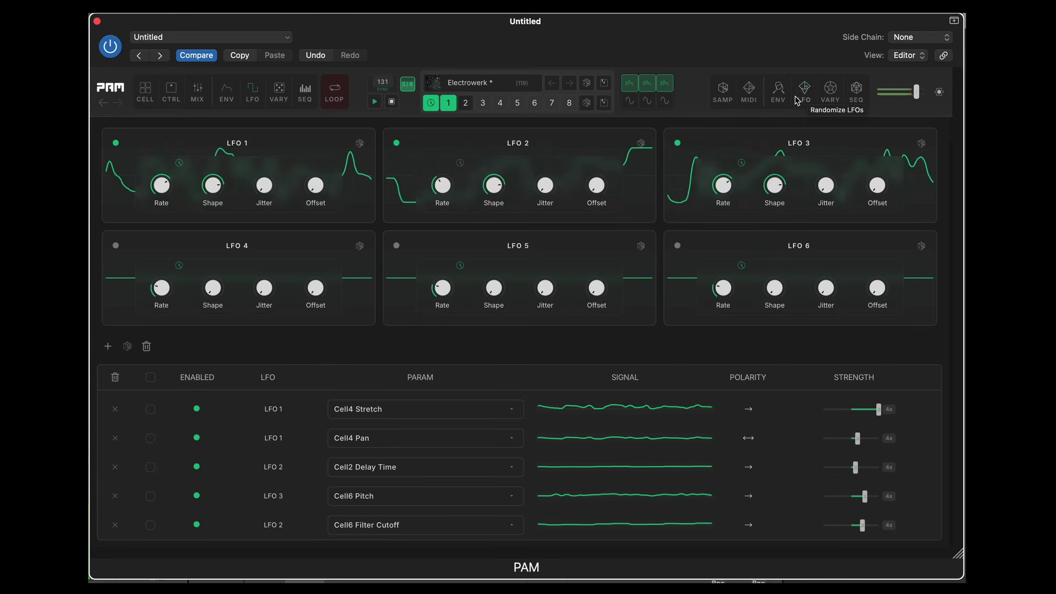
{"action": "left_click", "coordinate": [226, 89]}
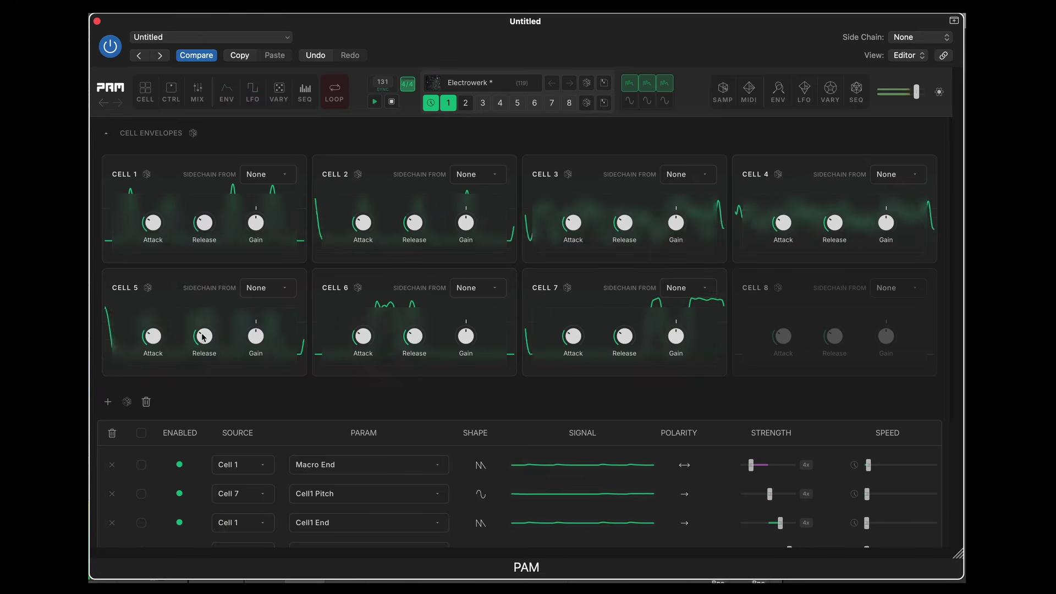
{"action": "left_click", "coordinate": [141, 433]}
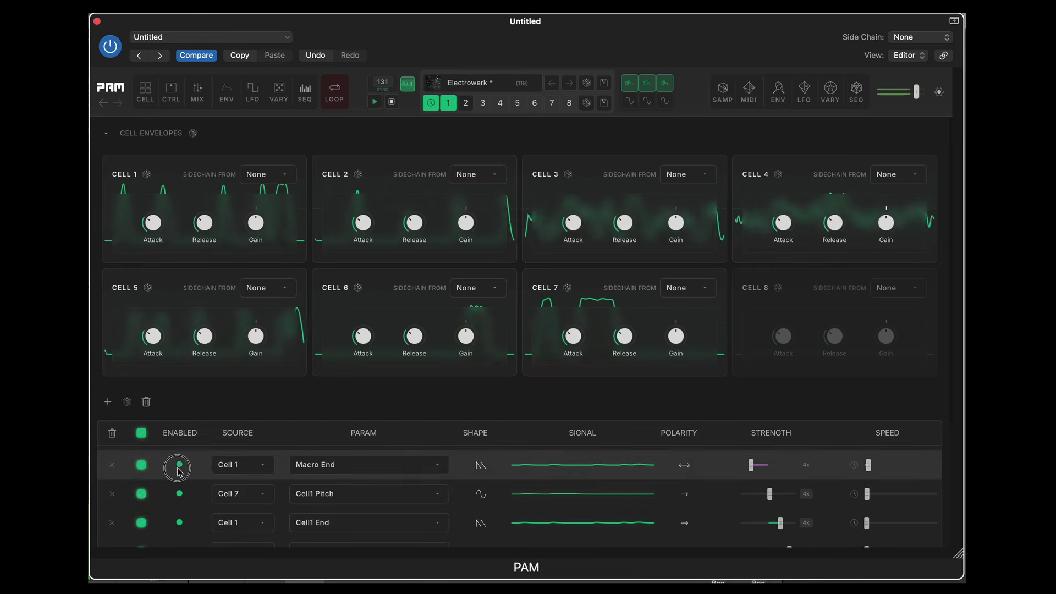
{"action": "left_click", "coordinate": [179, 464]}
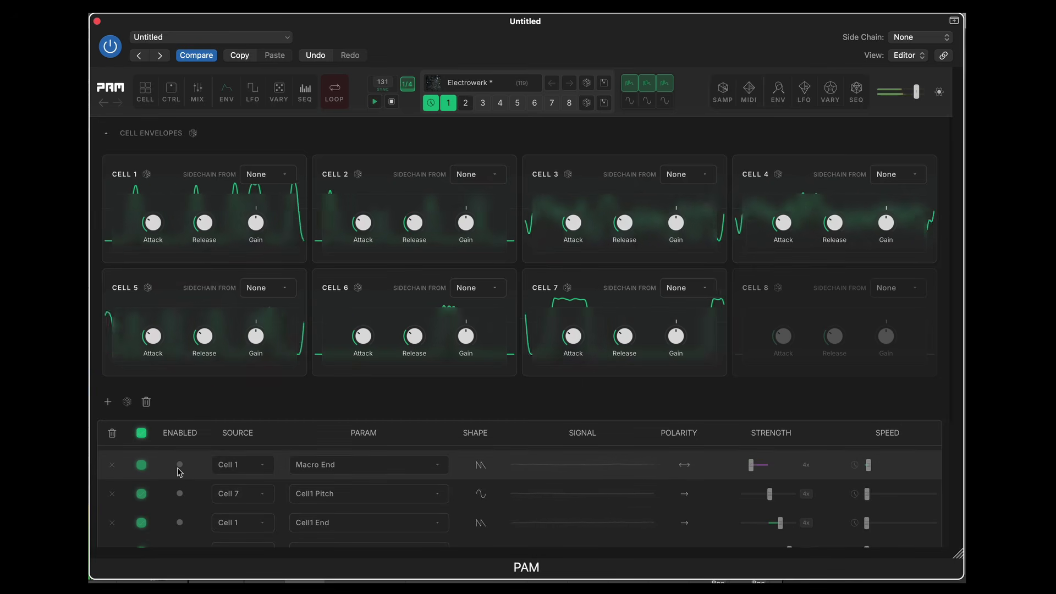
- Randomize the LFOs, look at LFO 4's settings and review the list of generated LFO assignments
{"action": "left_click", "coordinate": [804, 91]}
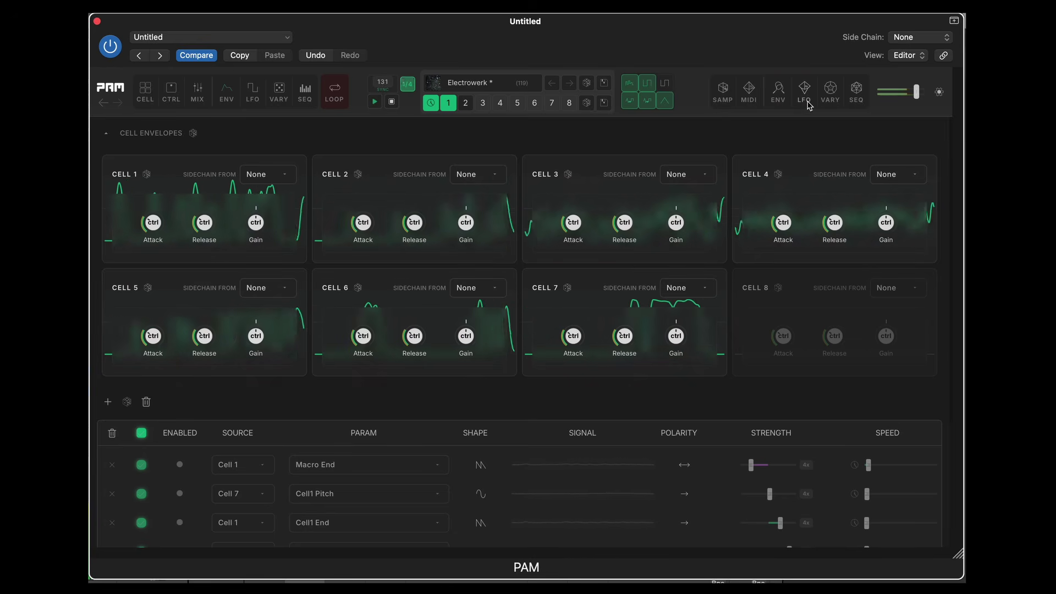
{"action": "left_click", "coordinate": [635, 103]}
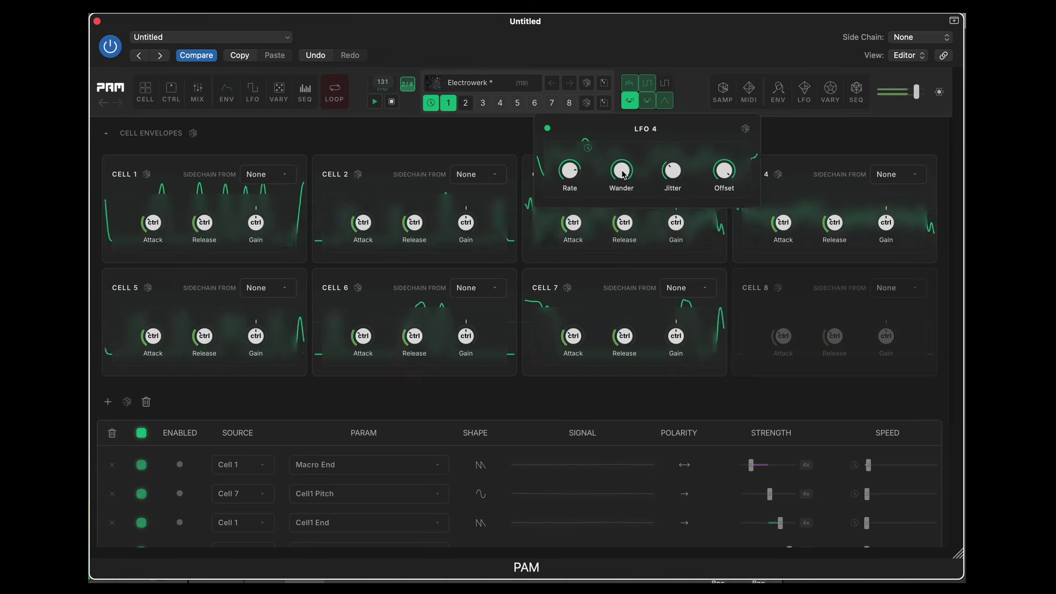
{"action": "left_click", "coordinate": [813, 137]}
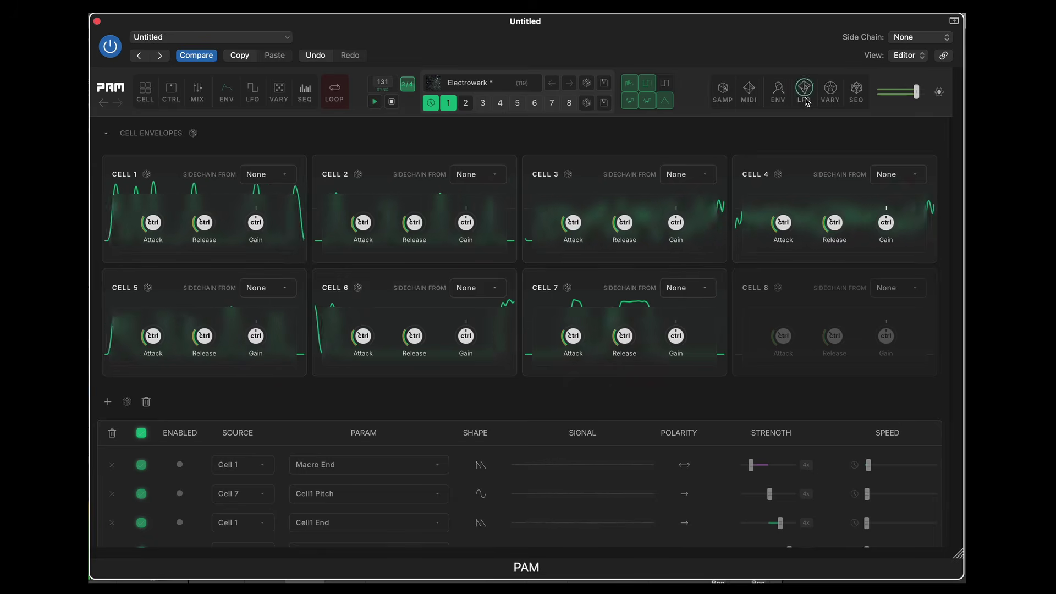
{"action": "left_click", "coordinate": [259, 92]}
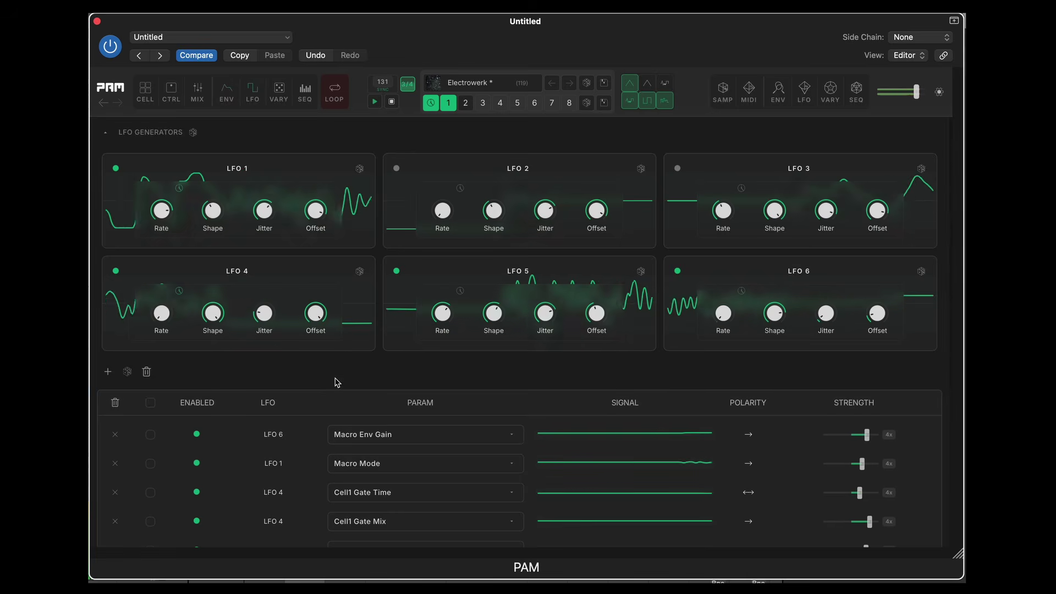
{"action": "scroll", "coordinate": [337, 382], "scroll_direction": "down", "scroll_amount": 8}
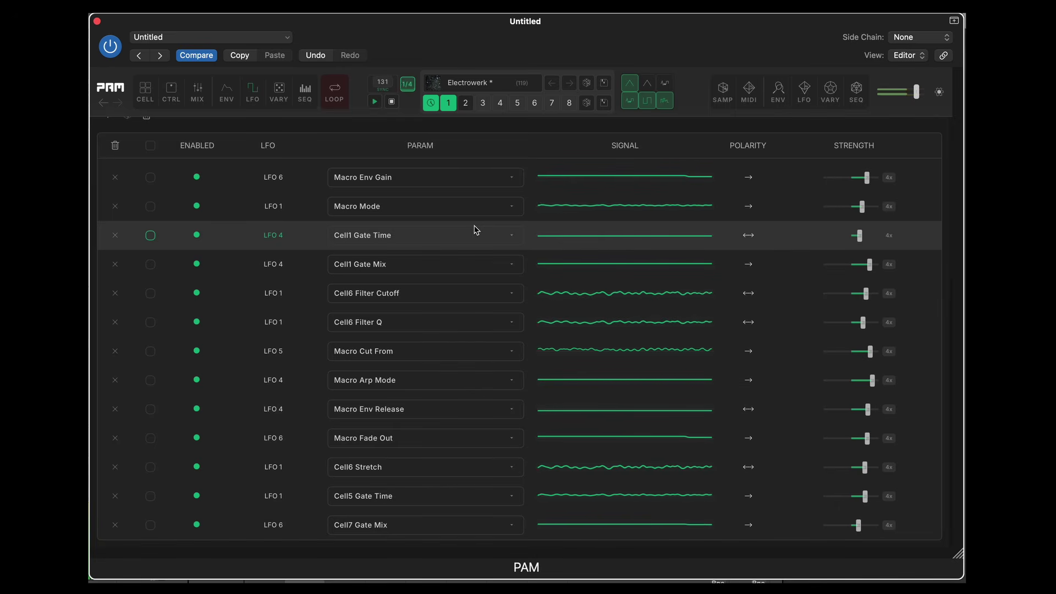
- Stop and restart playback while checking the modulated macro controls, and look through the LFO assignments again
{"action": "key", "text": "space"}
{"action": "left_click", "coordinate": [171, 93]}
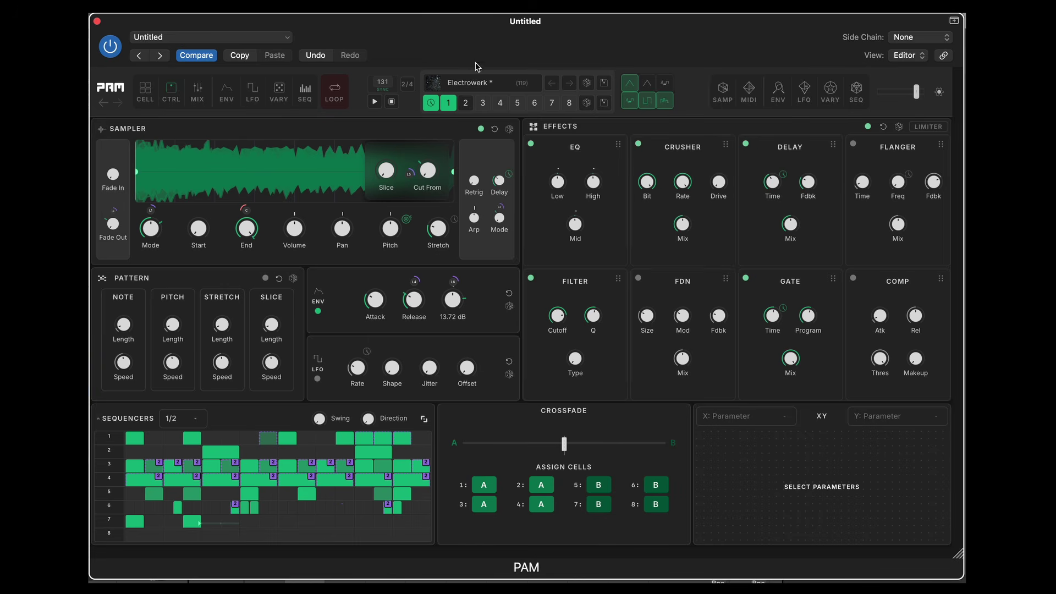
{"action": "left_click", "coordinate": [374, 102]}
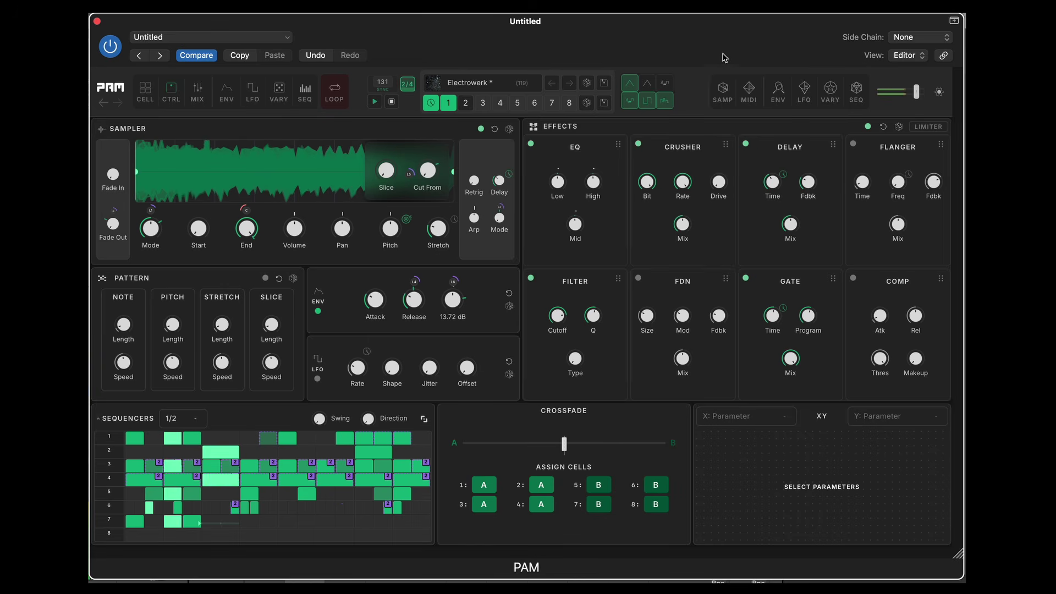
{"action": "left_click", "coordinate": [806, 91]}
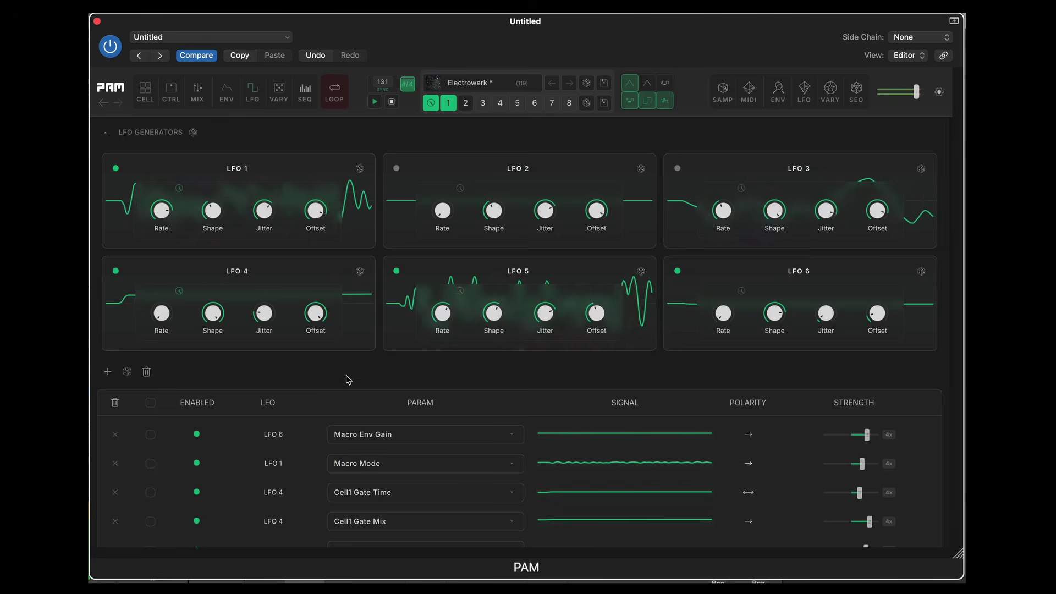
{"action": "scroll", "coordinate": [346, 379], "scroll_direction": "down", "scroll_amount": 5}
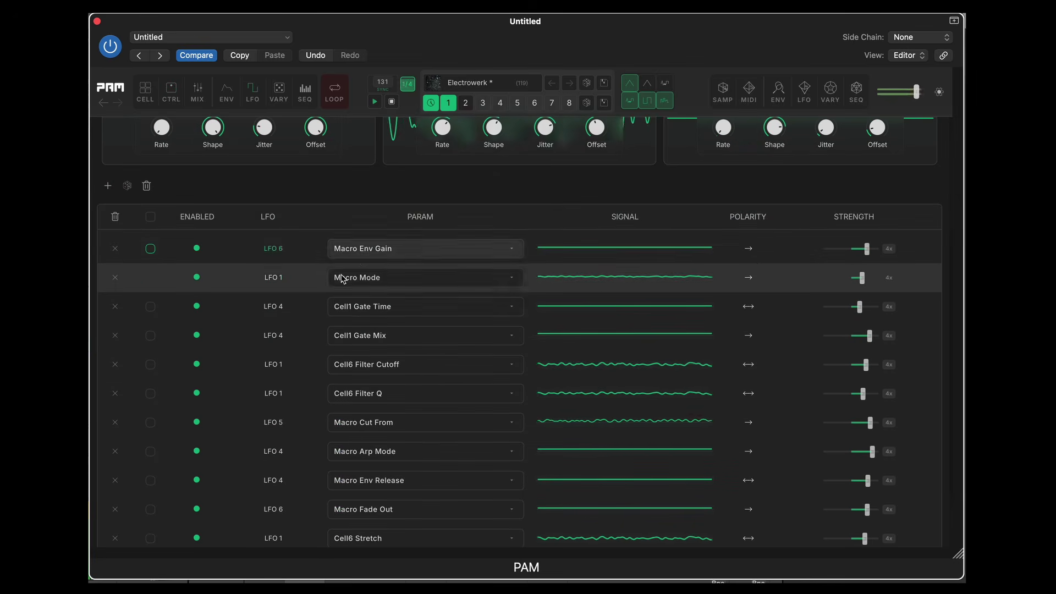
{"action": "scroll", "coordinate": [357, 396], "scroll_direction": "down", "scroll_amount": 3}
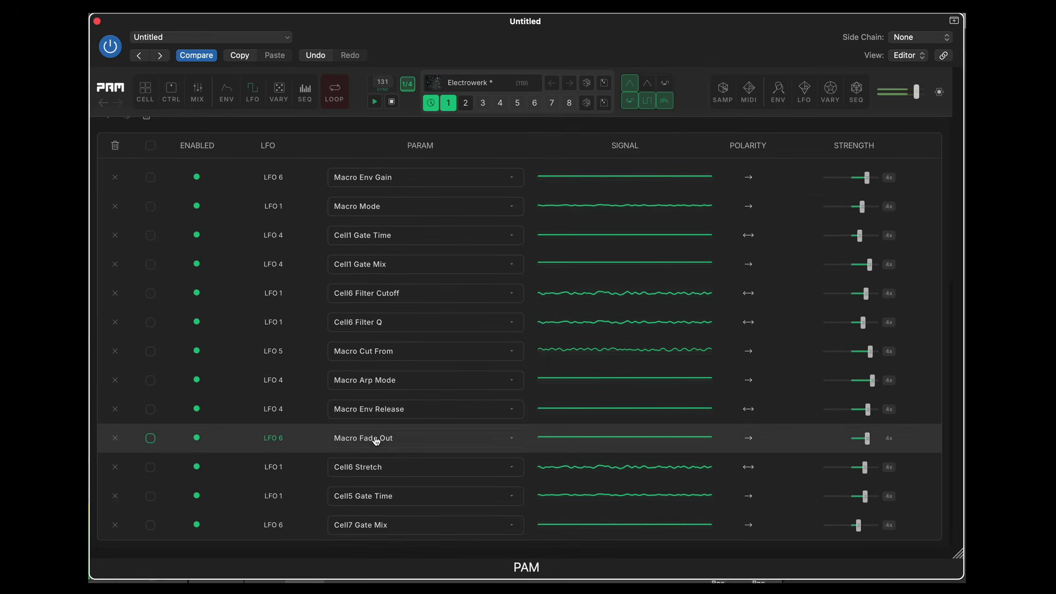
- Randomize the LFOs once more and disable all LFO assignments together
{"action": "left_click", "coordinate": [804, 91]}
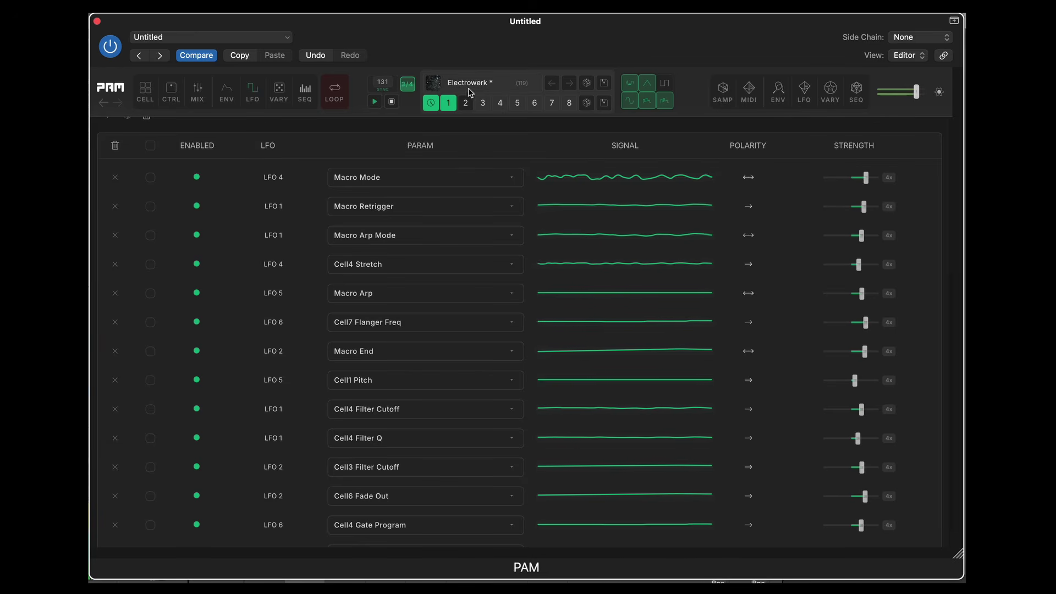
{"action": "scroll", "coordinate": [236, 176], "scroll_direction": "up", "scroll_amount": 3}
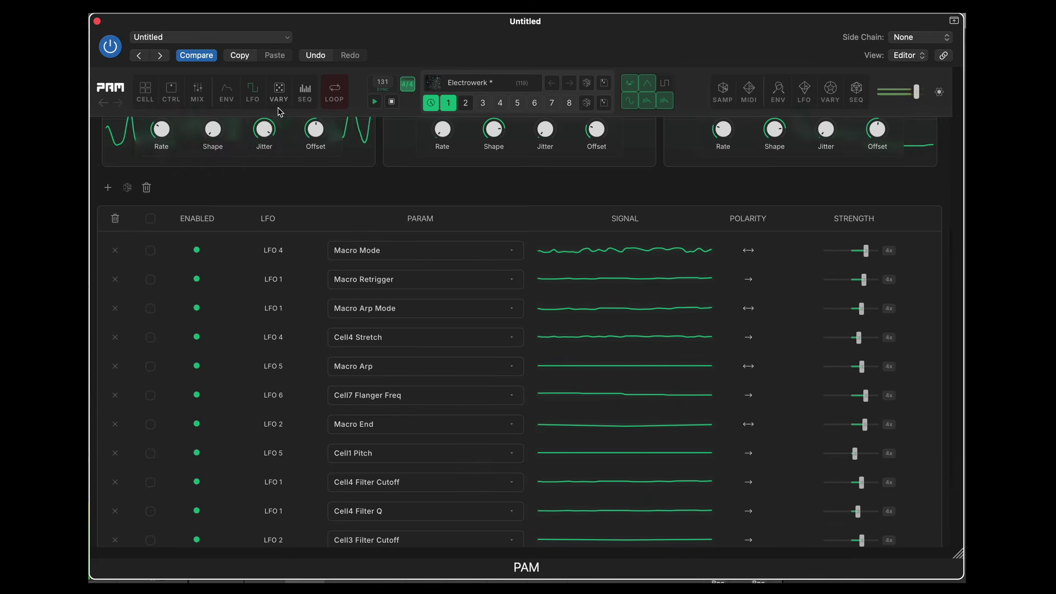
{"action": "left_click", "coordinate": [150, 219]}
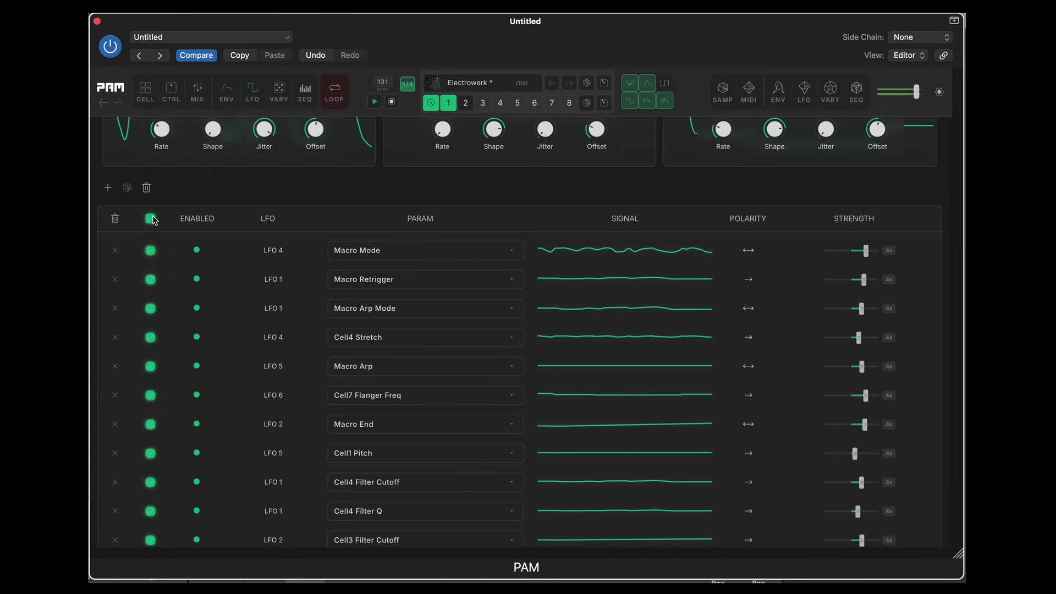
{"action": "left_click", "coordinate": [196, 252]}
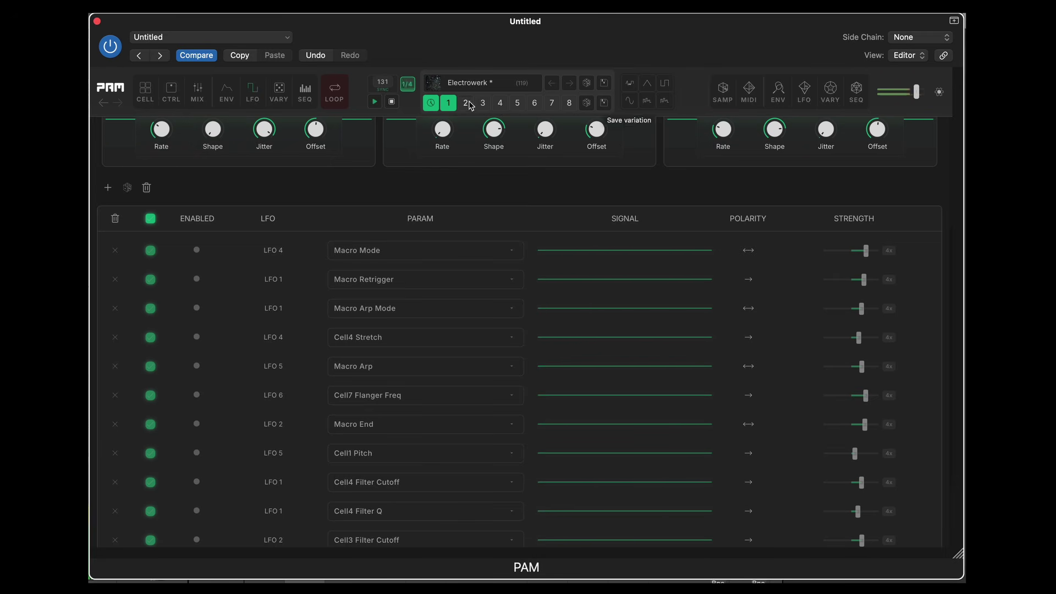
- Reload variation 1 of Electrowerk to restore its saved modulation and go to the Vary page
{"action": "left_click", "coordinate": [450, 105]}
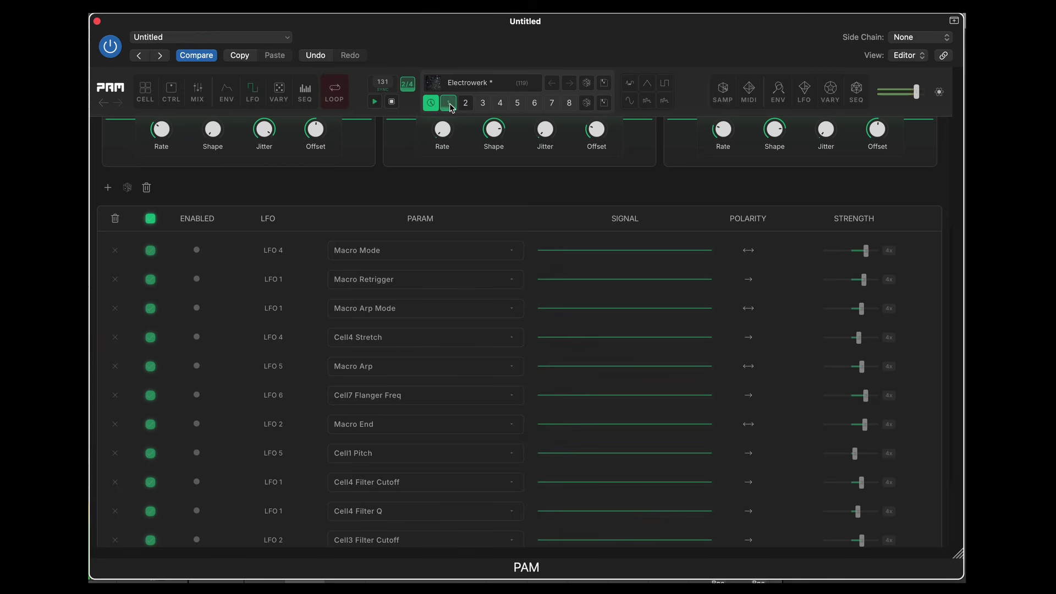
{"action": "left_click", "coordinate": [448, 103]}
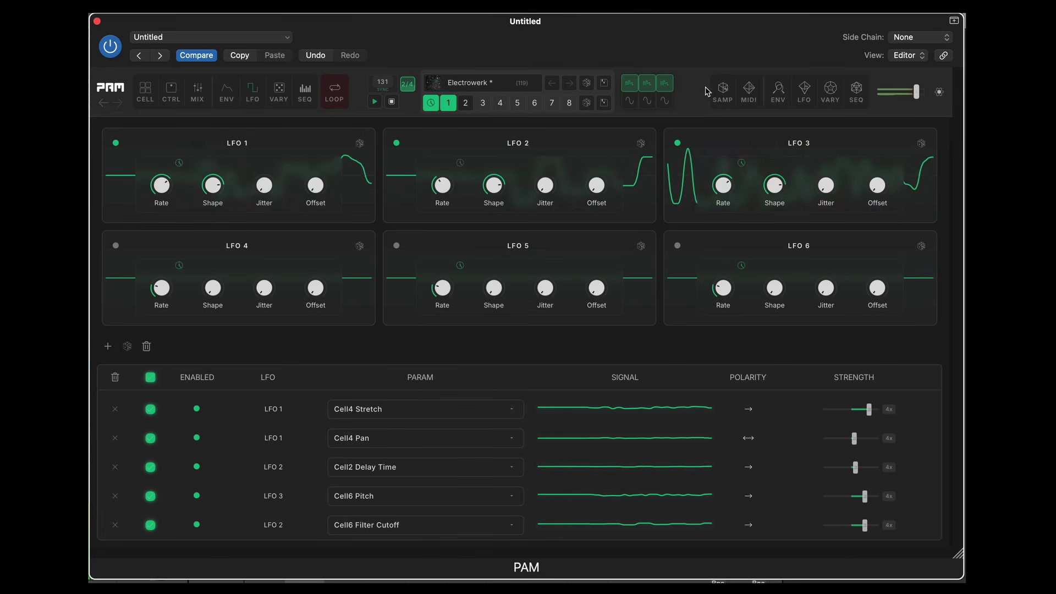
{"action": "left_click", "coordinate": [280, 92]}
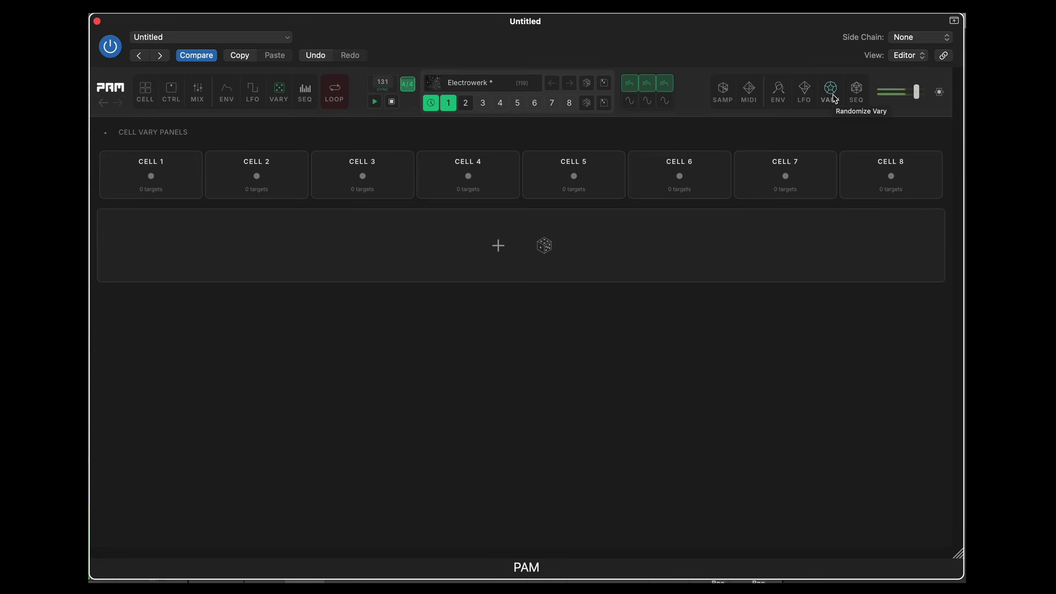
- Open the randomizer settings and set the randomization amount to 71%
{"action": "right_click", "coordinate": [804, 91]}
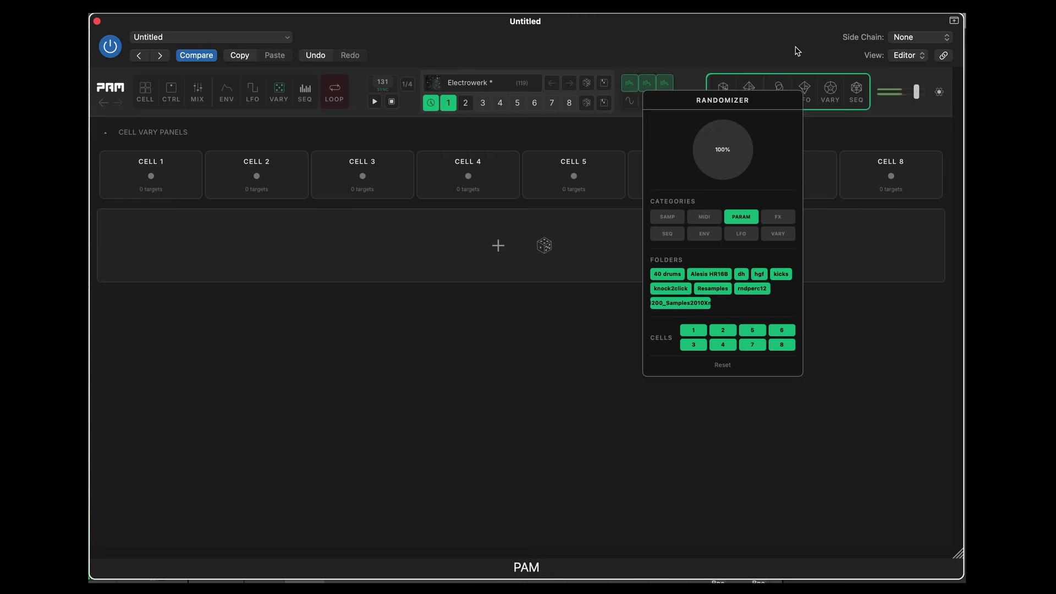
{"action": "left_click", "coordinate": [723, 155]}
{"action": "mouse_move", "coordinate": [723, 154]}
{"action": "left_mouse_down"}
{"action": "mouse_move", "coordinate": [733, 142]}
{"action": "mouse_move", "coordinate": [723, 163]}
{"action": "left_mouse_up"}
{"action": "mouse_move", "coordinate": [728, 163]}
{"action": "left_mouse_down"}
{"action": "mouse_move", "coordinate": [725, 147]}
{"action": "mouse_move", "coordinate": [741, 148]}
{"action": "left_mouse_up"}
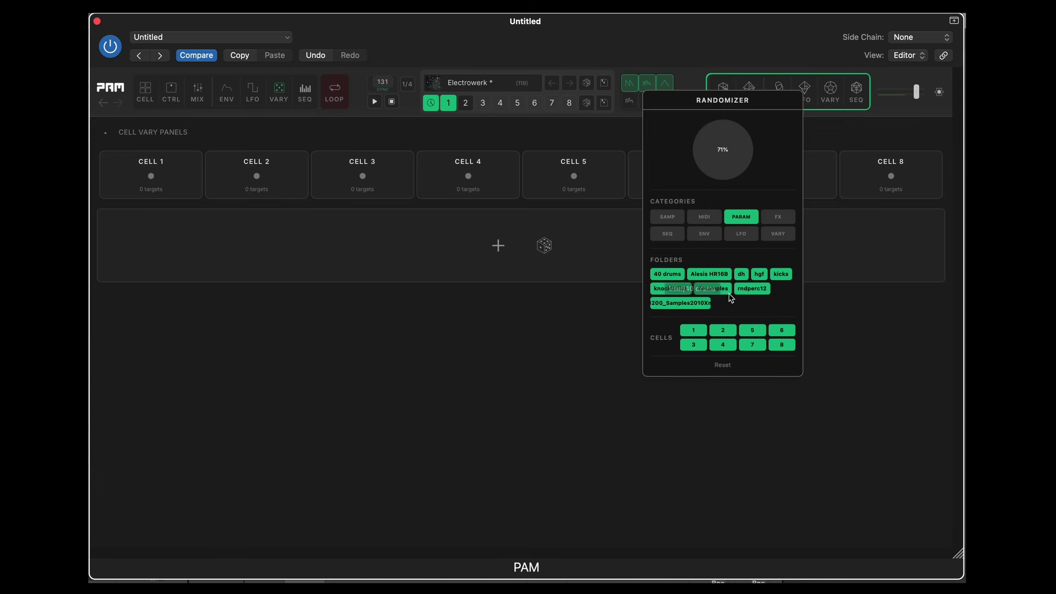
- Exclude every sample folder except rndperc12 from the randomizer
{"action": "left_click", "coordinate": [669, 280]}
{"action": "left_click", "coordinate": [727, 275]}
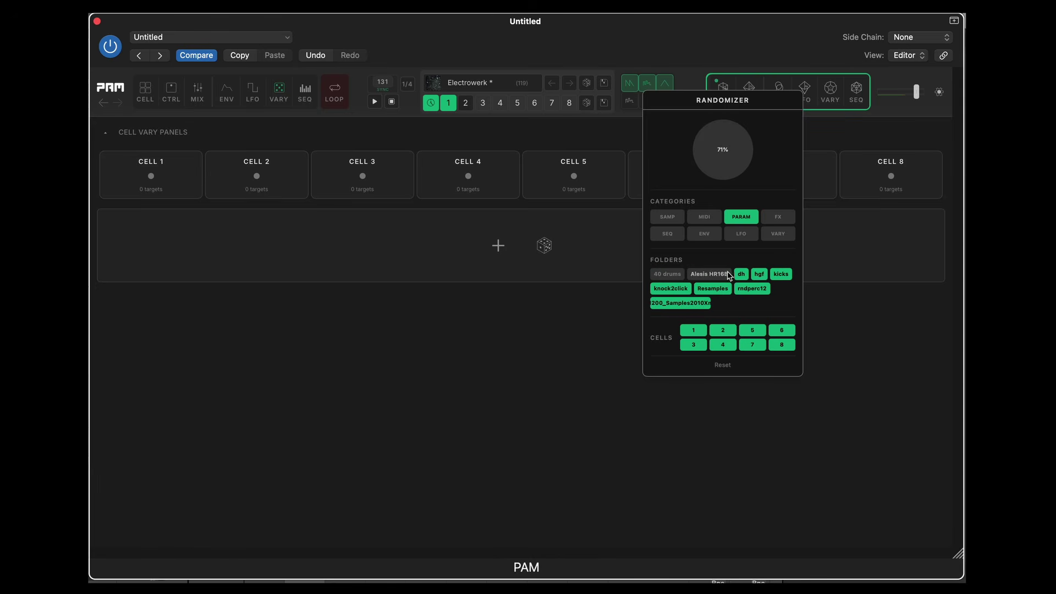
{"action": "left_click", "coordinate": [758, 275]}
{"action": "left_click", "coordinate": [781, 274]}
{"action": "left_click", "coordinate": [712, 289]}
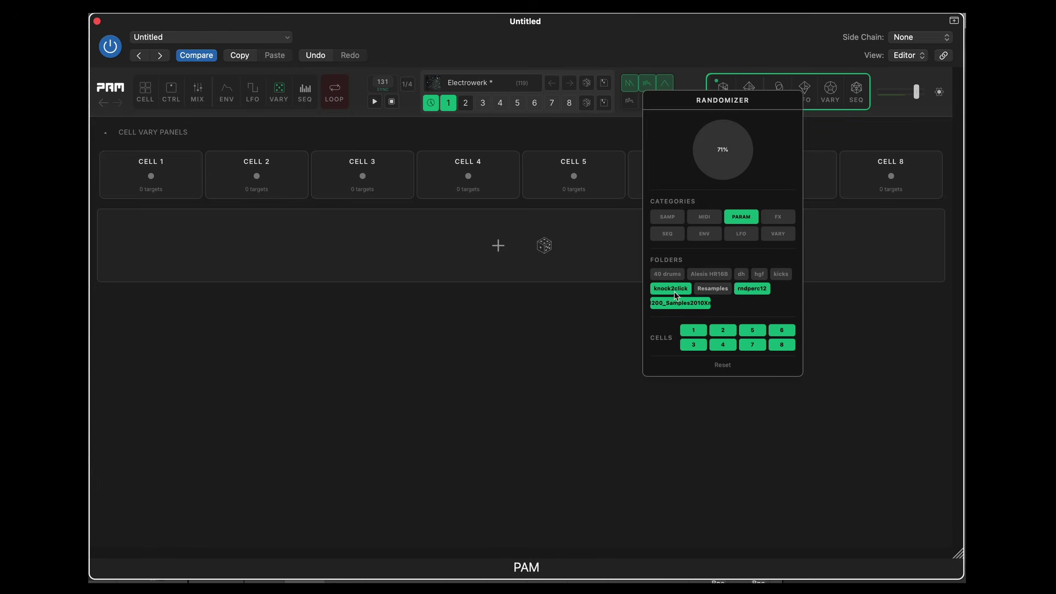
{"action": "left_click", "coordinate": [682, 304]}
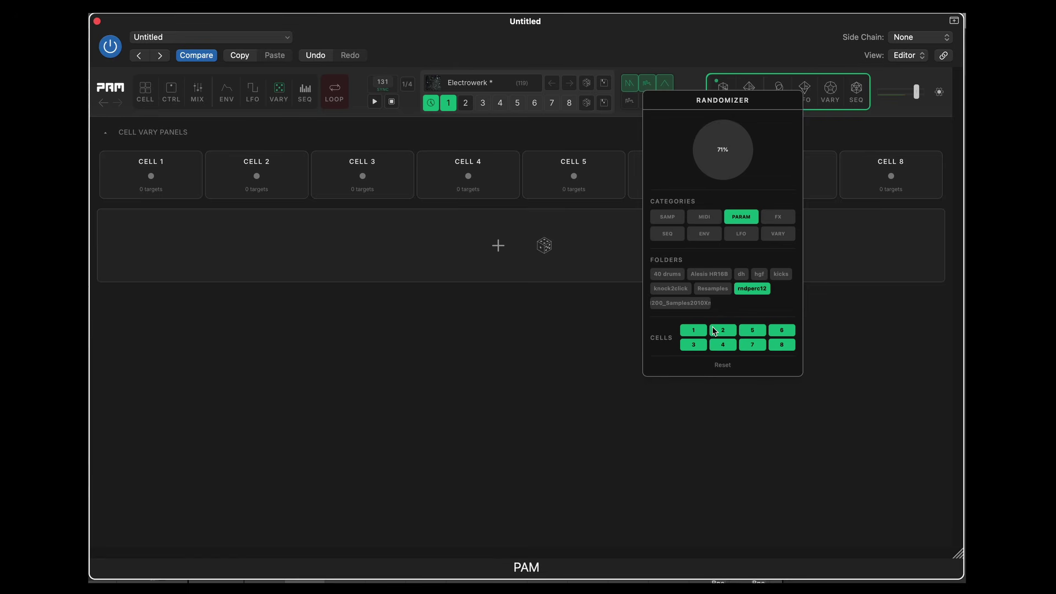
- Enable the SAMP category in the randomizer, add START polyKeys to the preset pool and browse the other user presets
{"action": "left_click", "coordinate": [667, 217]}
{"action": "left_click", "coordinate": [657, 343]}
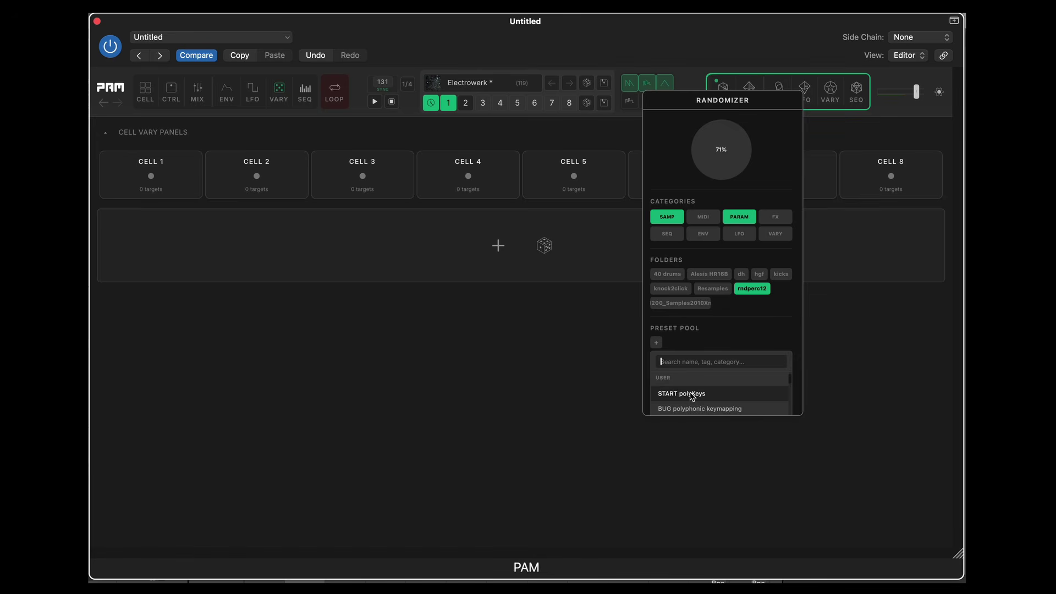
{"action": "left_click", "coordinate": [691, 394]}
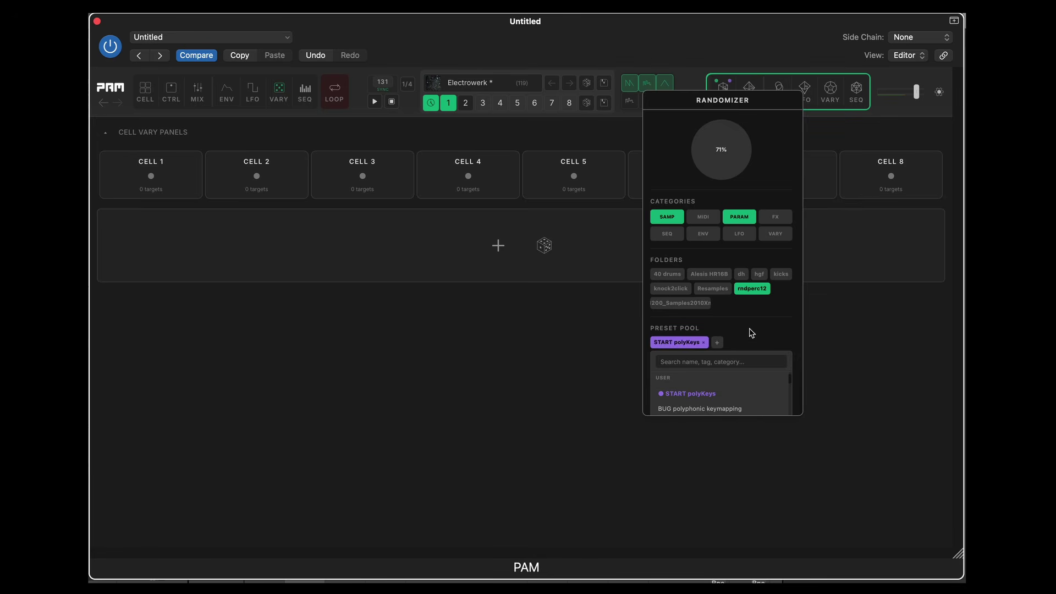
{"action": "left_click", "coordinate": [771, 313]}
{"action": "left_click", "coordinate": [798, 367]}
{"action": "scroll", "coordinate": [753, 343], "scroll_direction": "down", "scroll_amount": 3}
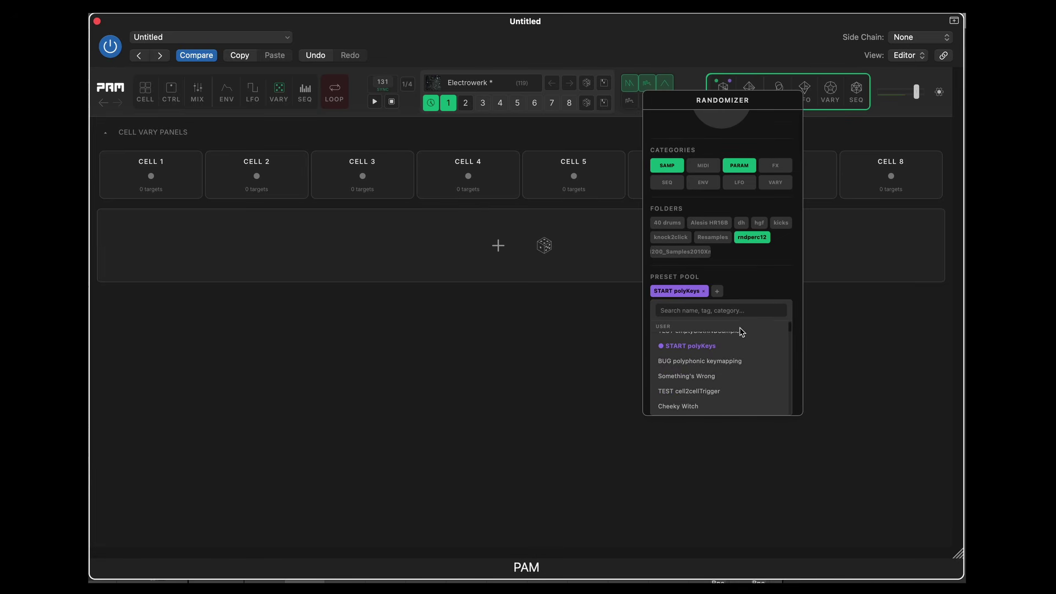
{"action": "scroll", "coordinate": [725, 355], "scroll_direction": "up", "scroll_amount": 3}
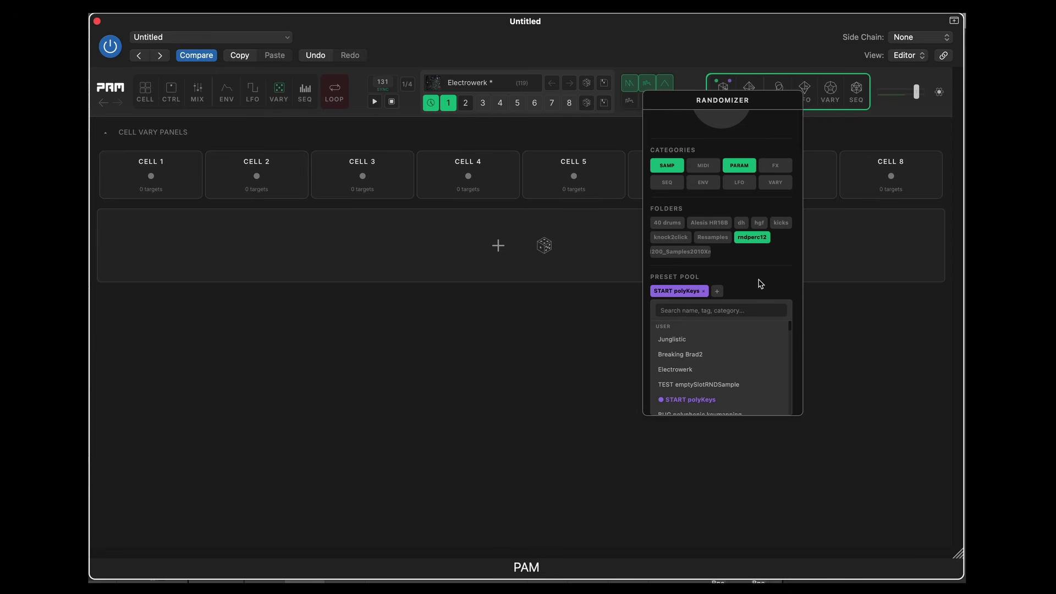
- Set the randomization amount to 100% in the randomizer settings and start playback
{"action": "left_click", "coordinate": [754, 242]}
{"action": "left_click", "coordinate": [754, 242]}
{"action": "scroll", "coordinate": [746, 278], "scroll_direction": "up", "scroll_amount": 3}
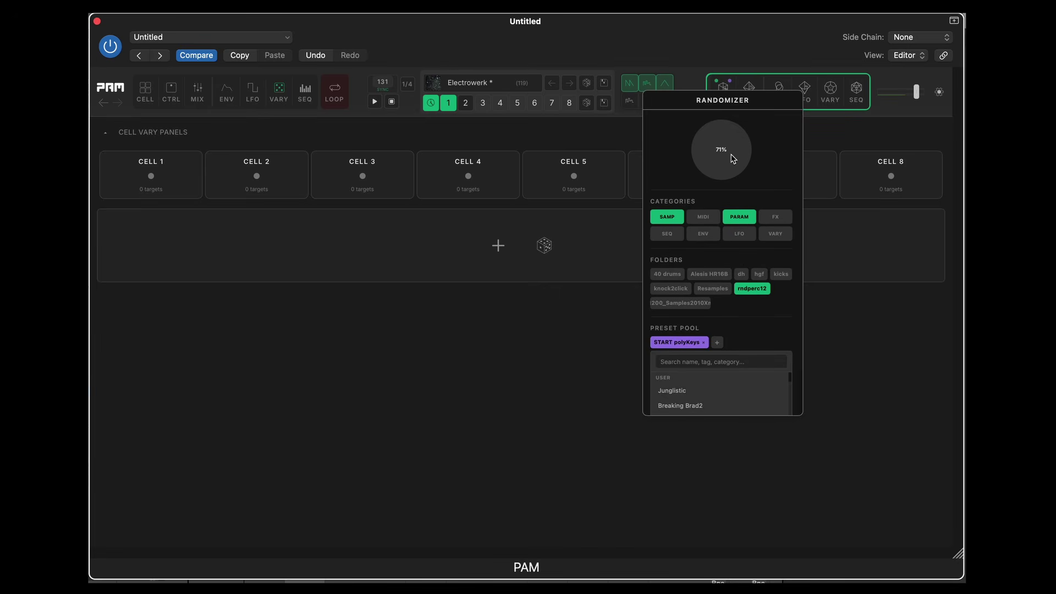
{"action": "left_click_drag", "start_coordinate": [725, 153], "coordinate": [728, 139]}
{"action": "left_click", "coordinate": [822, 126]}
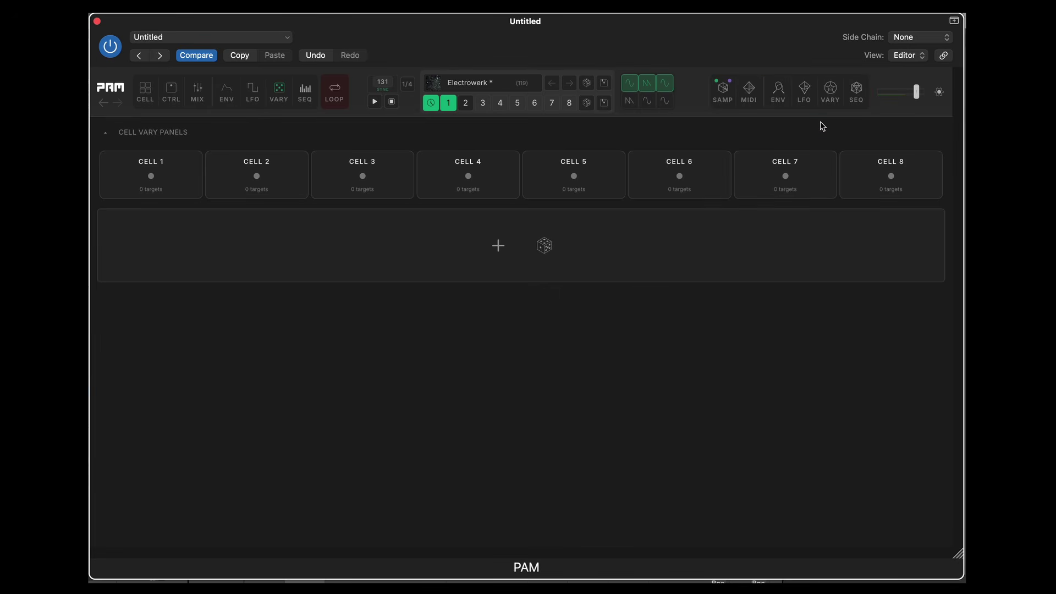
{"action": "key", "text": "space"}
{"action": "right_click", "coordinate": [804, 92]}
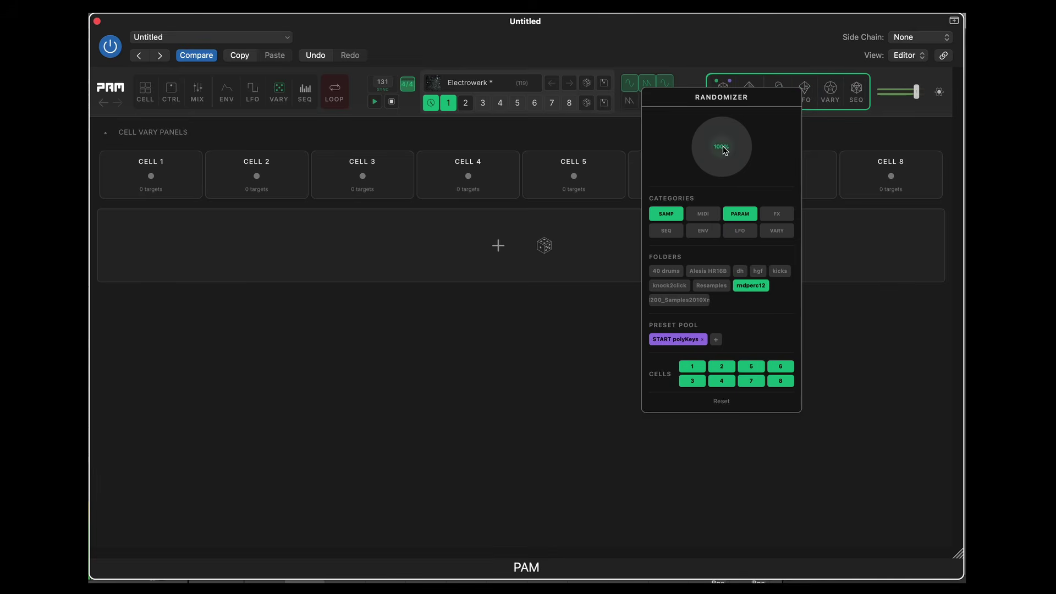
{"action": "left_click_drag", "start_coordinate": [723, 152], "coordinate": [732, 138]}
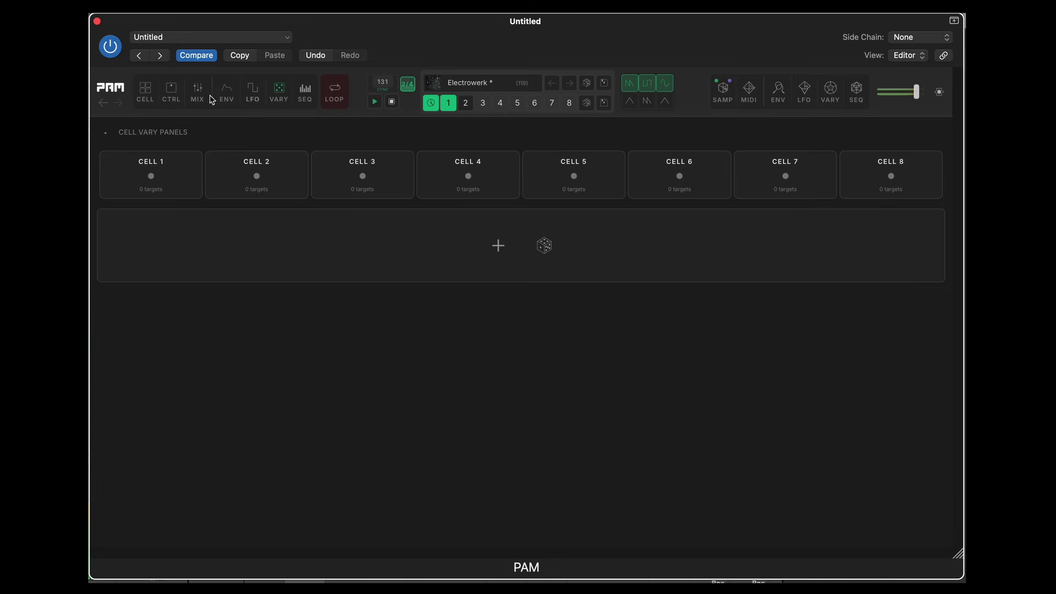
- Show all eight cells, randomize their samples several times, and reload variation 1 to restore them
{"action": "left_click", "coordinate": [147, 95]}
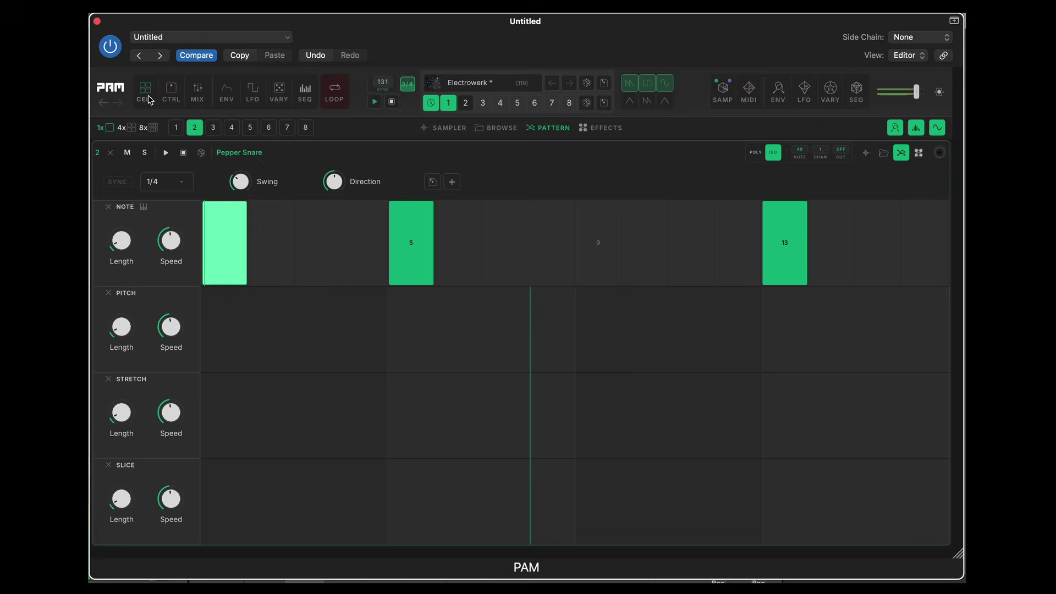
{"action": "left_click", "coordinate": [153, 128]}
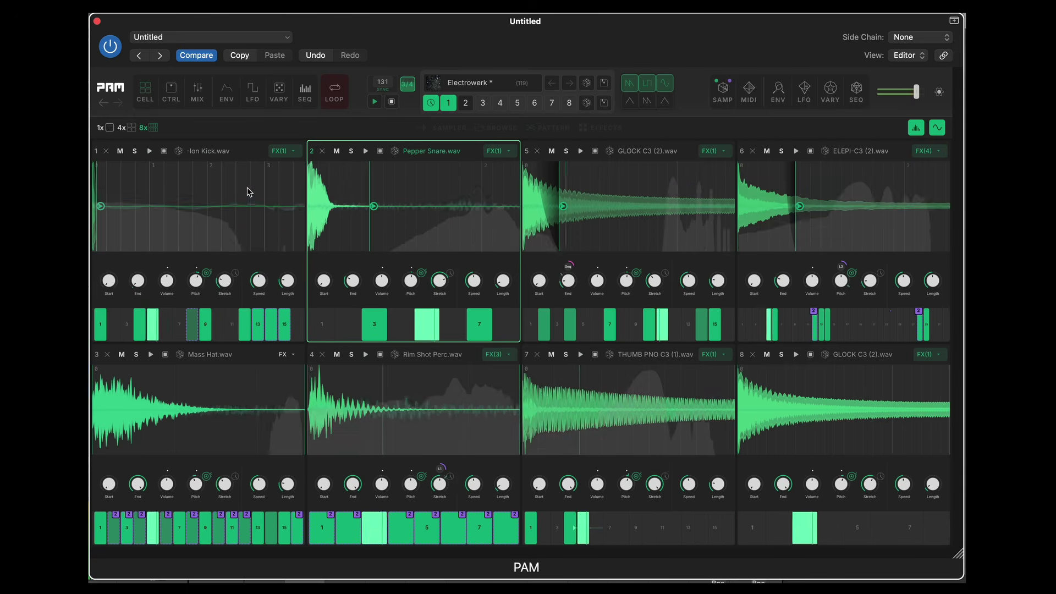
{"action": "mouse_move", "coordinate": [331, 277]}
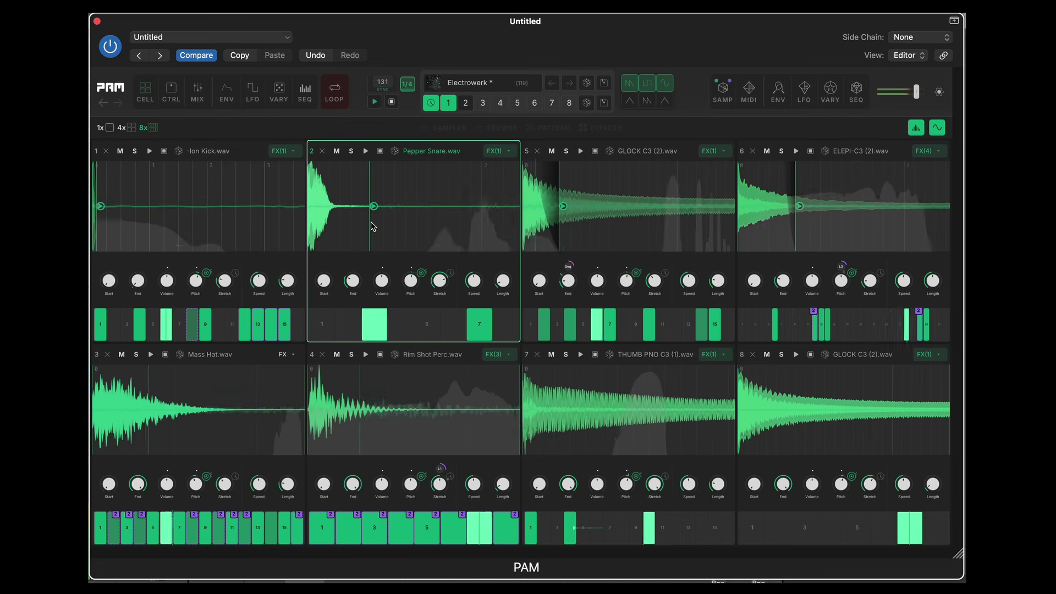
{"action": "left_click", "coordinate": [731, 104]}
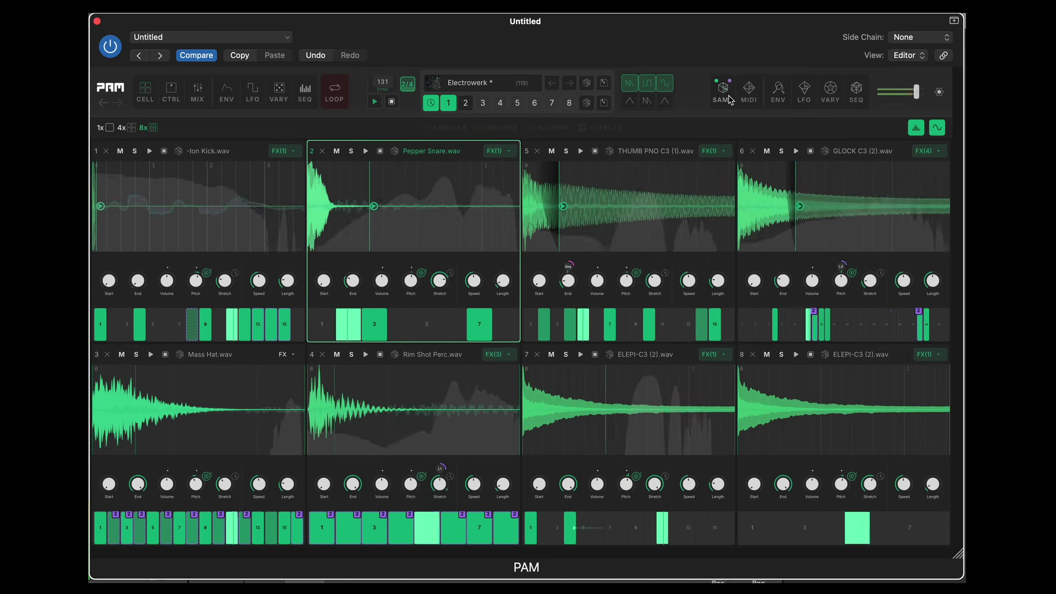
{"action": "left_click", "coordinate": [729, 102]}
{"action": "left_click", "coordinate": [729, 99]}
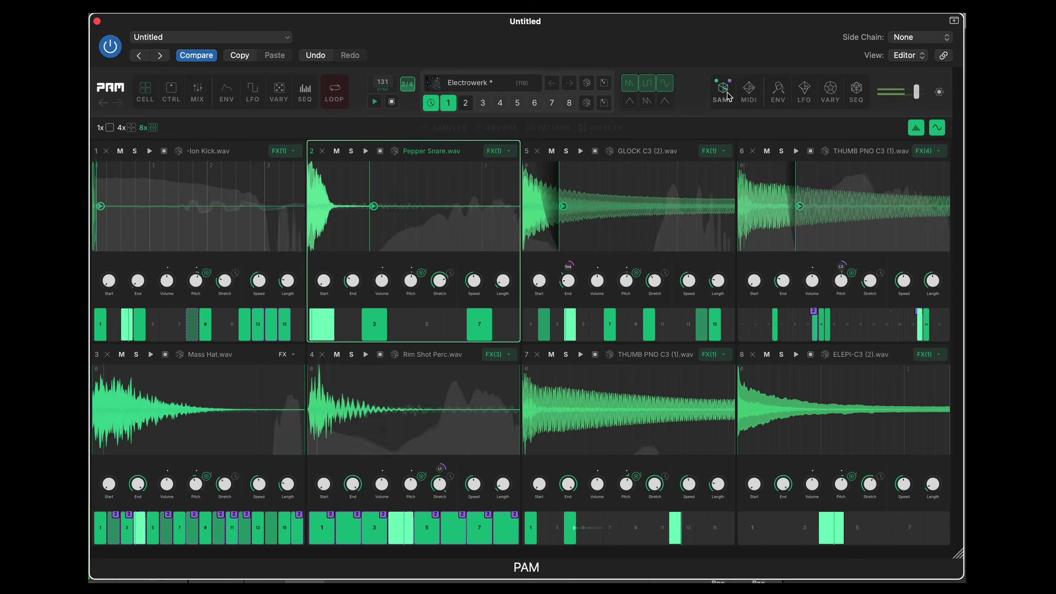
{"action": "right_click", "coordinate": [725, 97]}
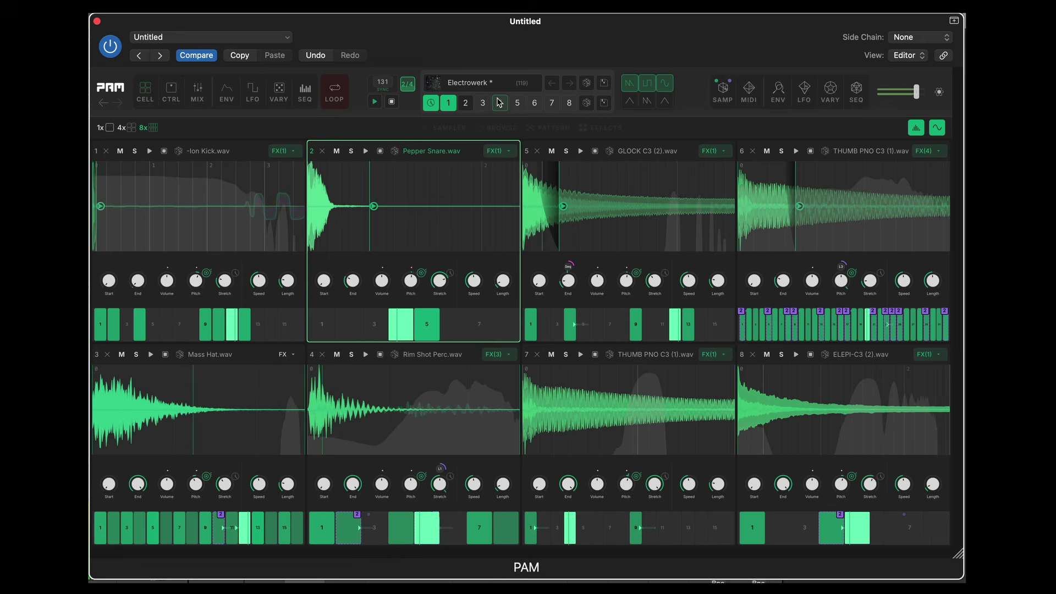
{"action": "left_click", "coordinate": [449, 104]}
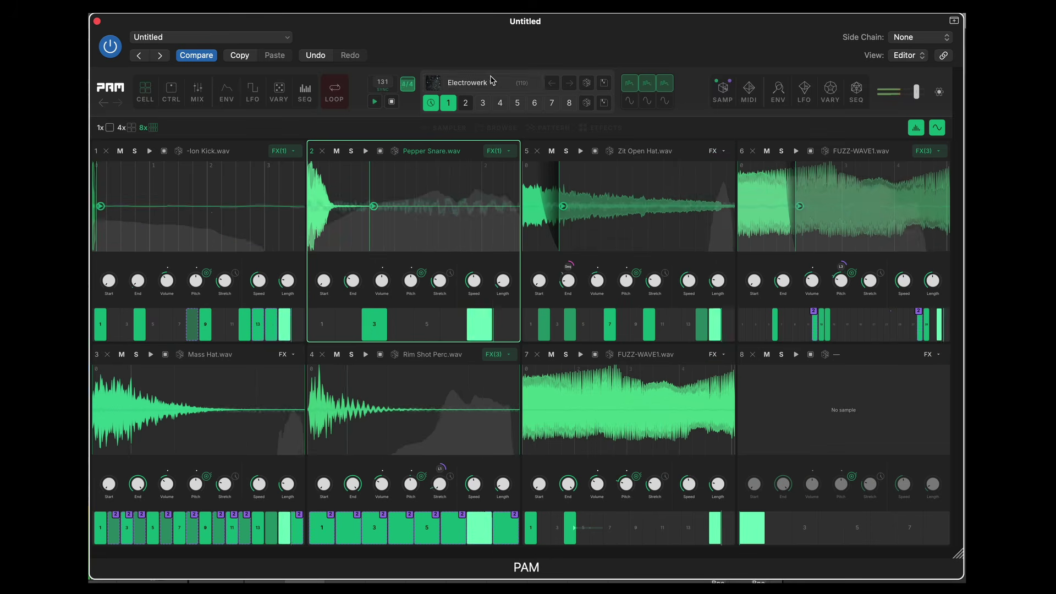
- Go to the Vary page and randomize the Vary modulation assignments twice
{"action": "left_click", "coordinate": [306, 92]}
{"action": "left_click", "coordinate": [281, 93]}
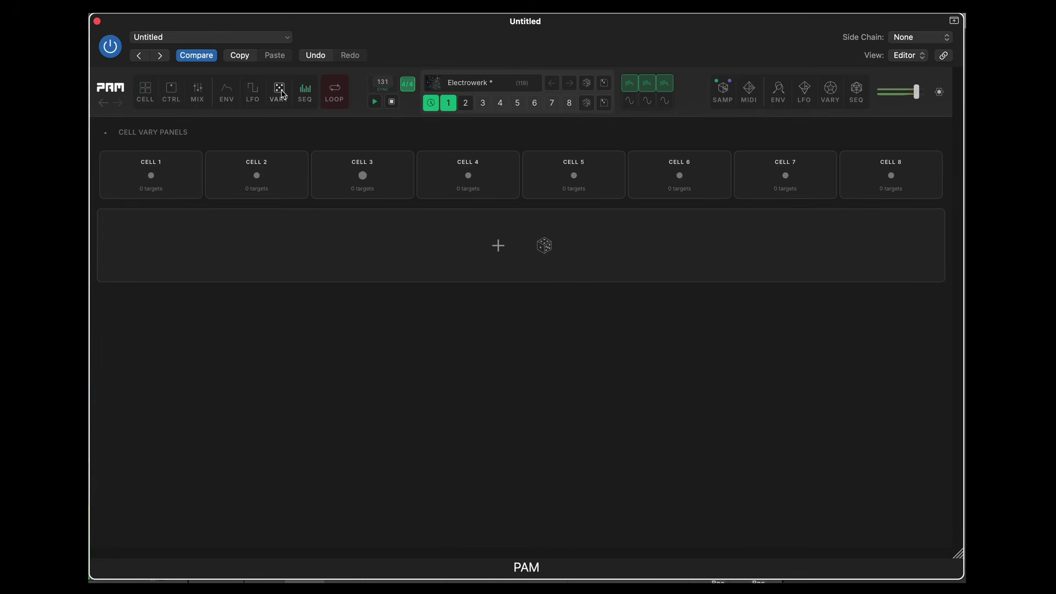
{"action": "left_click", "coordinate": [834, 105]}
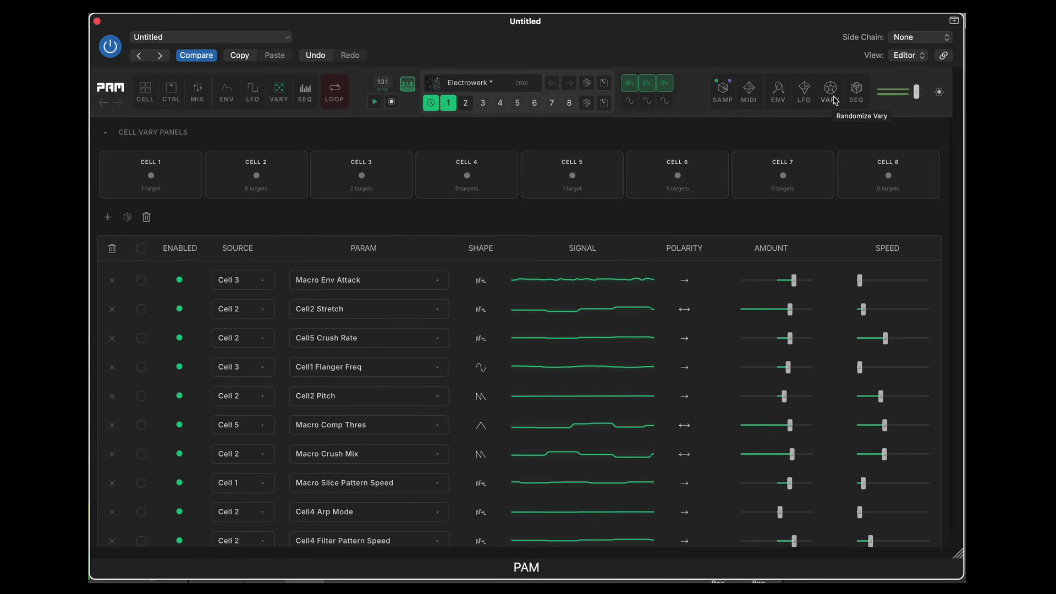
{"action": "scroll", "coordinate": [808, 160], "scroll_direction": "down", "scroll_amount": 1}
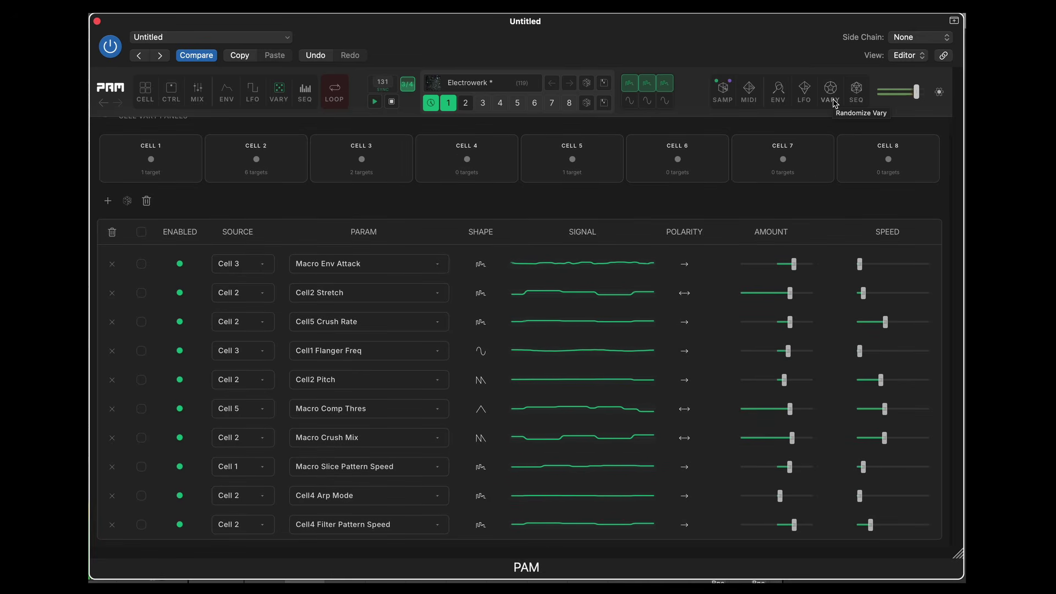
{"action": "left_click", "coordinate": [834, 103]}
- Adjust the randomization amount and randomize the Vary modulation assignments again
{"action": "right_click", "coordinate": [834, 103]}
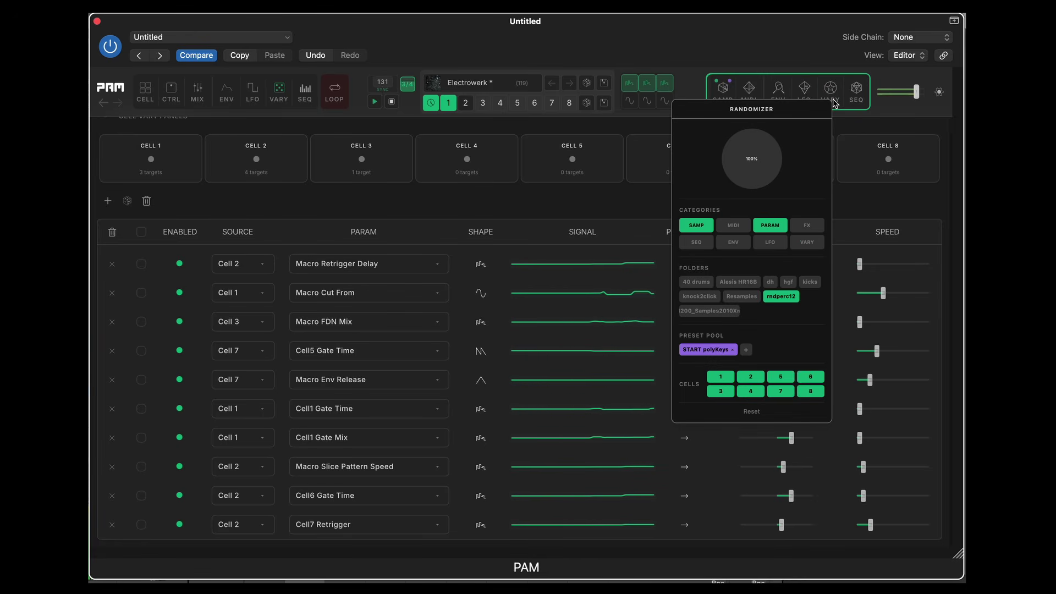
{"action": "mouse_move", "coordinate": [761, 150]}
{"action": "left_mouse_down"}
{"action": "mouse_move", "coordinate": [769, 145]}
{"action": "mouse_move", "coordinate": [753, 156]}
{"action": "left_mouse_up"}
{"action": "left_click", "coordinate": [867, 129]}
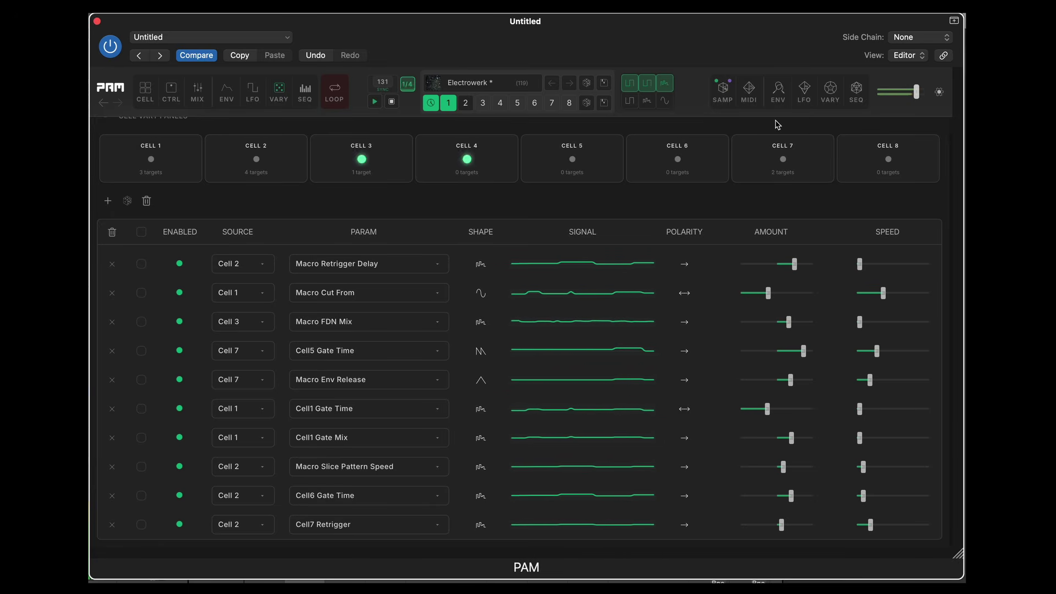
{"action": "left_click", "coordinate": [833, 104]}
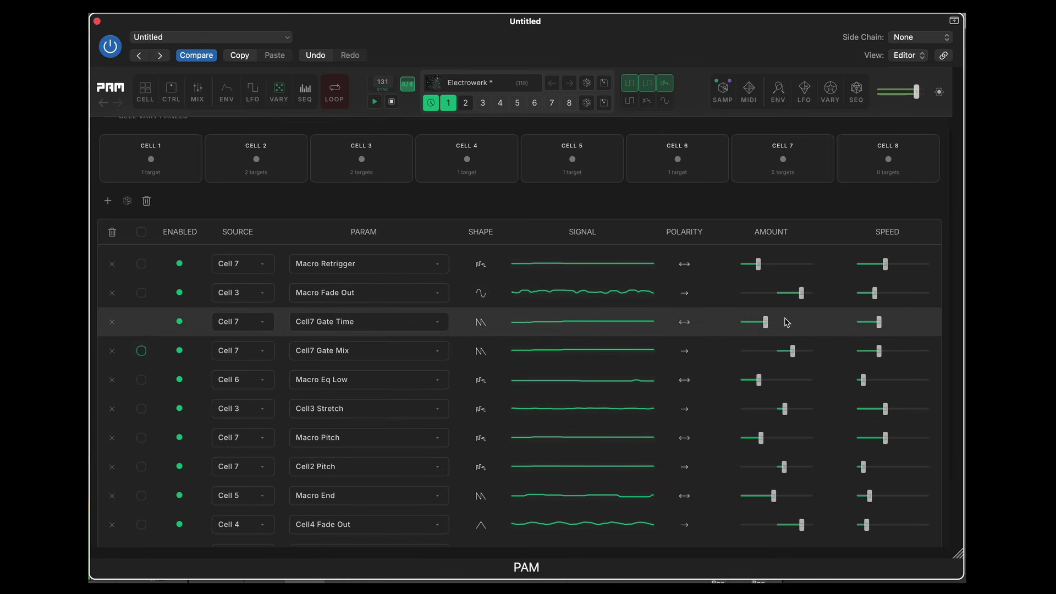
- Lower the modulation amounts of the Cell7 Gate Time, Macro Fade Out, Macro End and Cell4 Fade Out rows
{"action": "left_click_drag", "start_coordinate": [765, 323], "coordinate": [750, 323]}
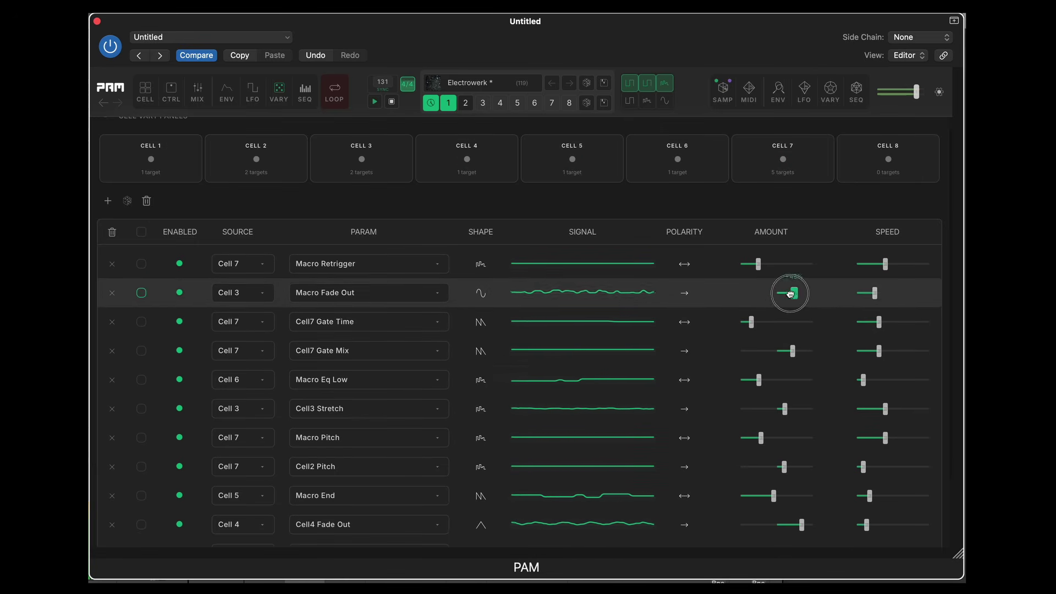
{"action": "left_click_drag", "start_coordinate": [789, 294], "coordinate": [781, 293]}
{"action": "scroll", "coordinate": [759, 379], "scroll_direction": "down", "scroll_amount": 3}
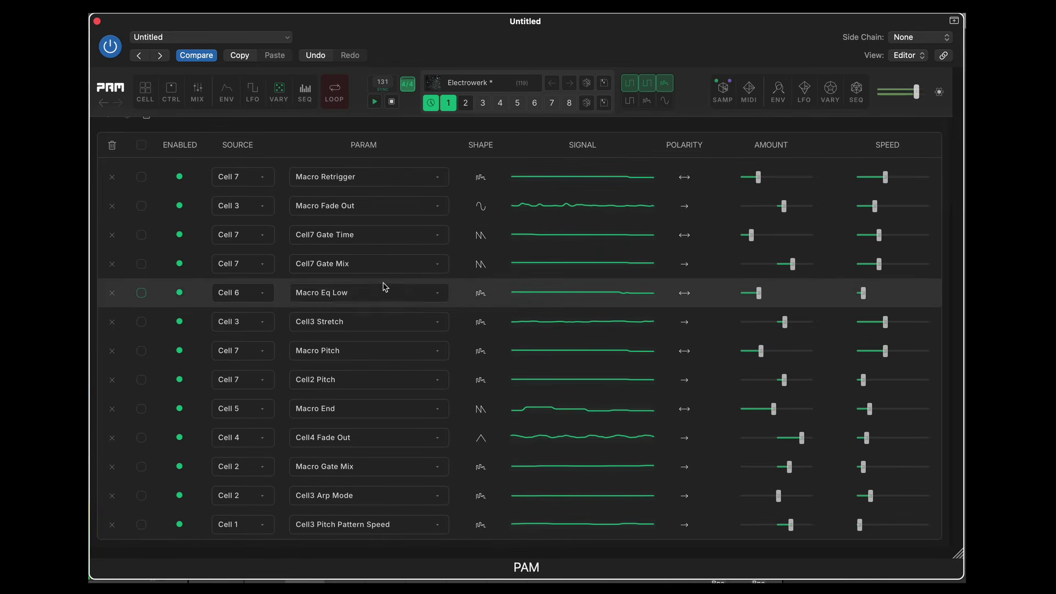
{"action": "left_click_drag", "start_coordinate": [773, 409], "coordinate": [759, 408]}
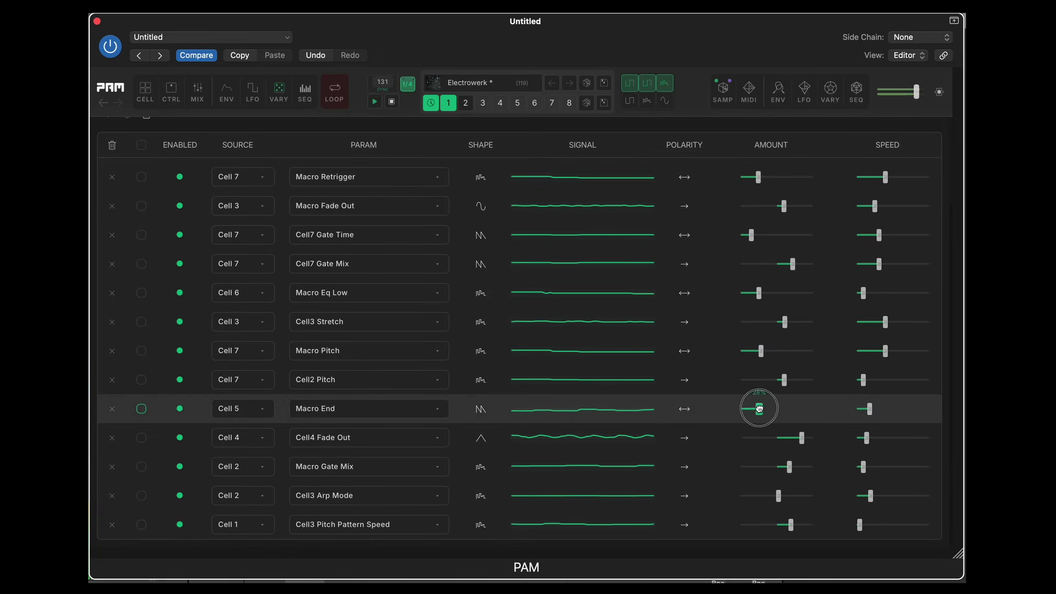
{"action": "left_click_drag", "start_coordinate": [802, 437], "coordinate": [785, 439]}
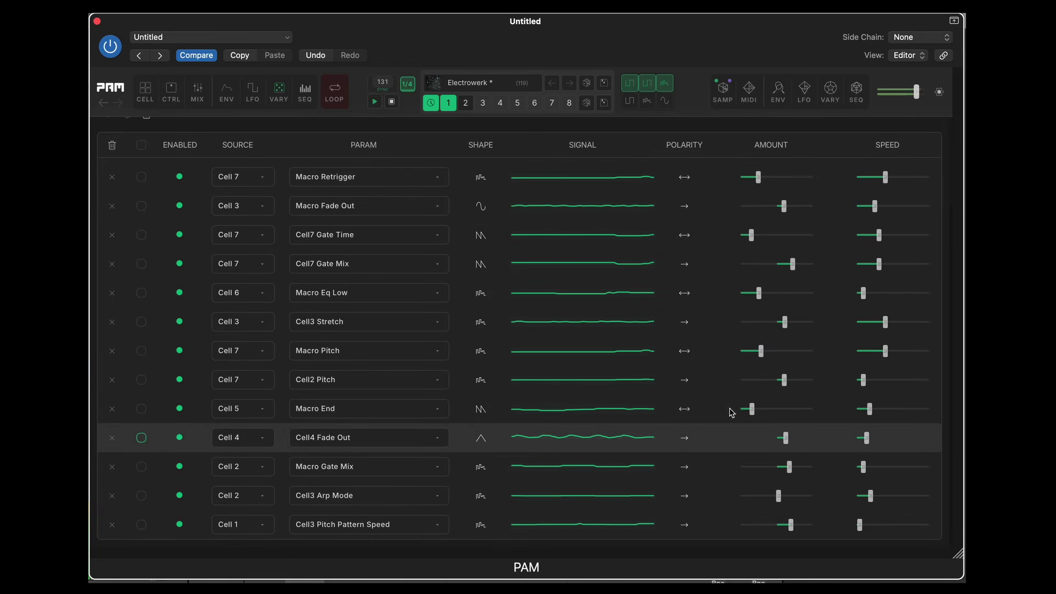
- Select all Vary rows, raise and slightly lower their amounts together, and reload variation 1 to discard them
{"action": "left_click", "coordinate": [141, 205]}
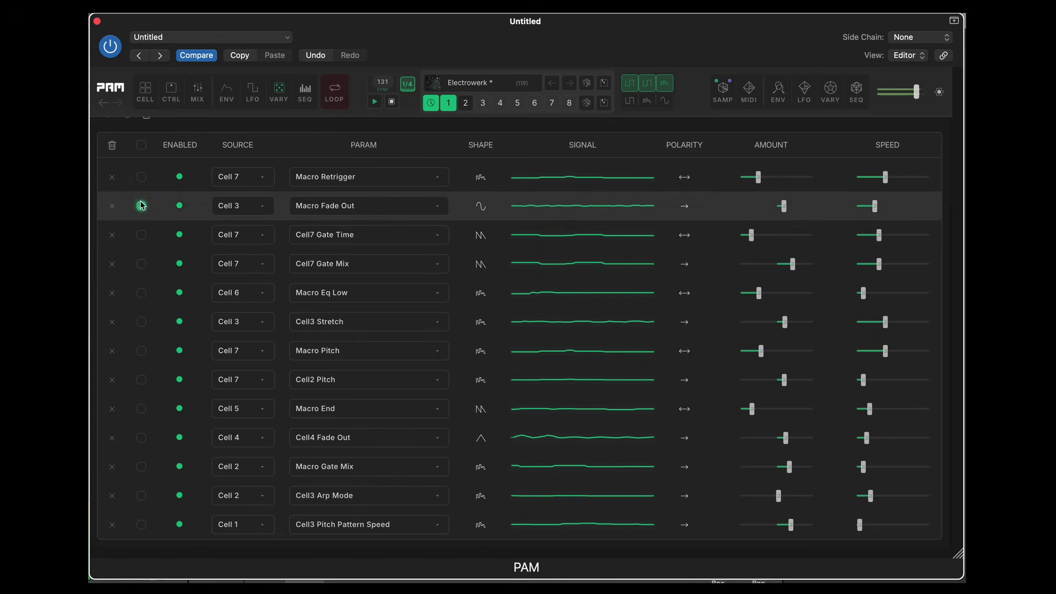
{"action": "left_click", "coordinate": [141, 145]}
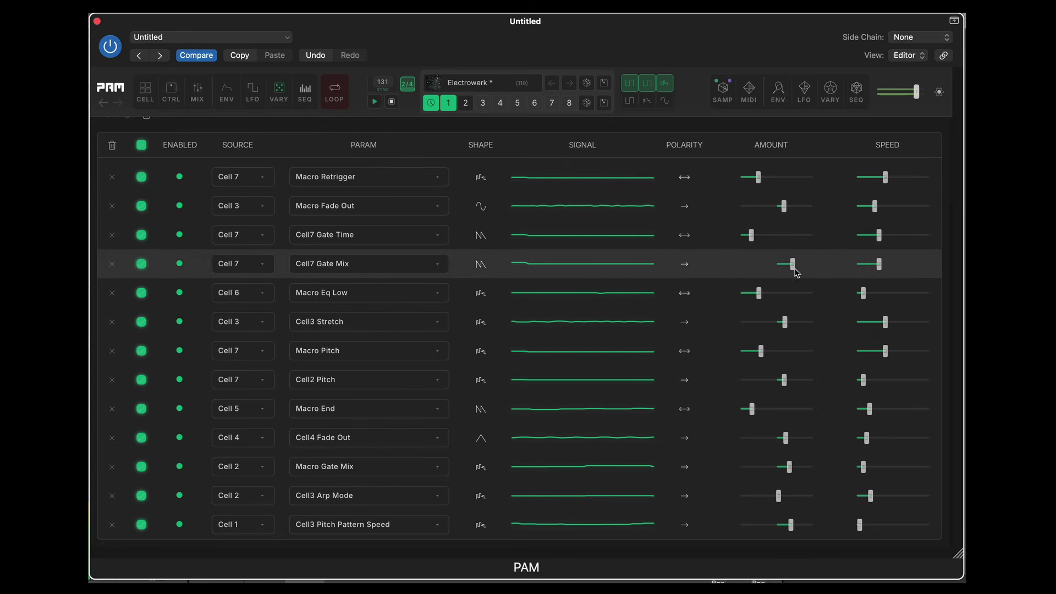
{"action": "left_click_drag", "start_coordinate": [796, 271], "coordinate": [819, 275]}
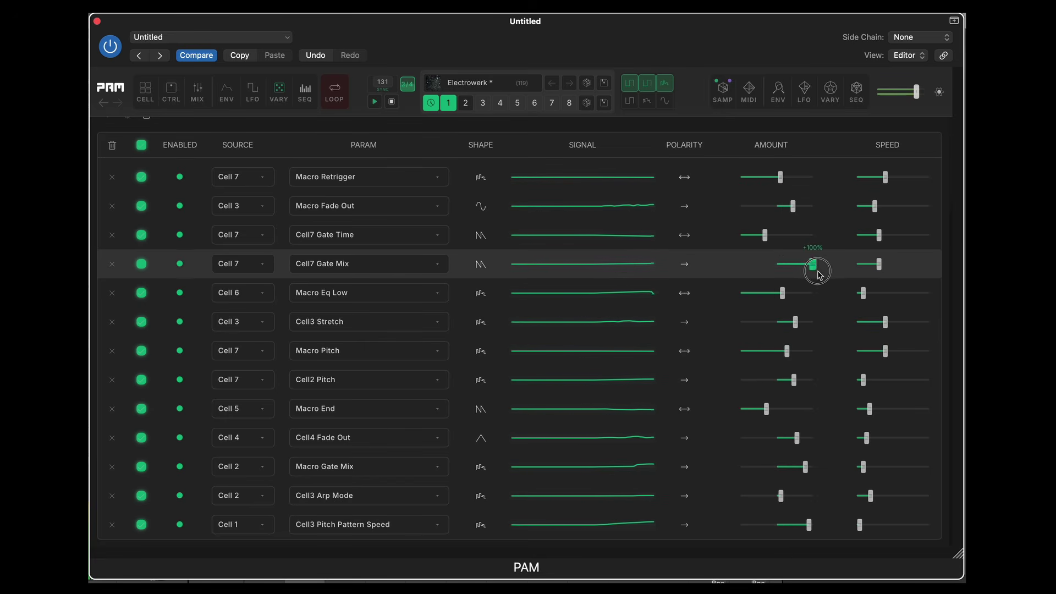
{"action": "scroll", "coordinate": [770, 377], "scroll_direction": "up", "scroll_amount": 4}
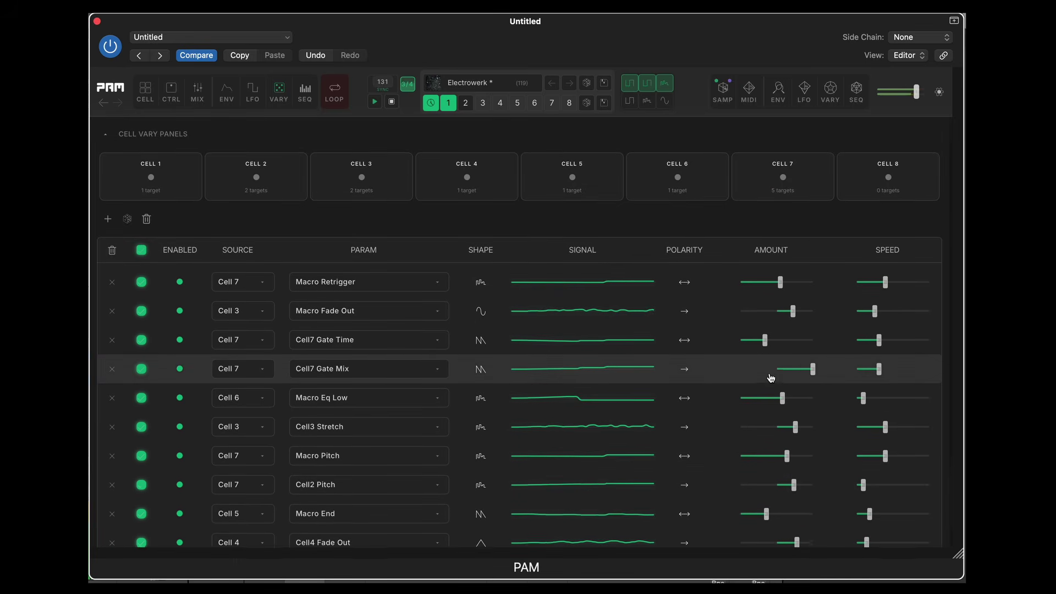
{"action": "mouse_move", "coordinate": [814, 370]}
{"action": "left_mouse_down"}
{"action": "mouse_move", "coordinate": [785, 367]}
{"action": "mouse_move", "coordinate": [803, 367]}
{"action": "left_mouse_up"}
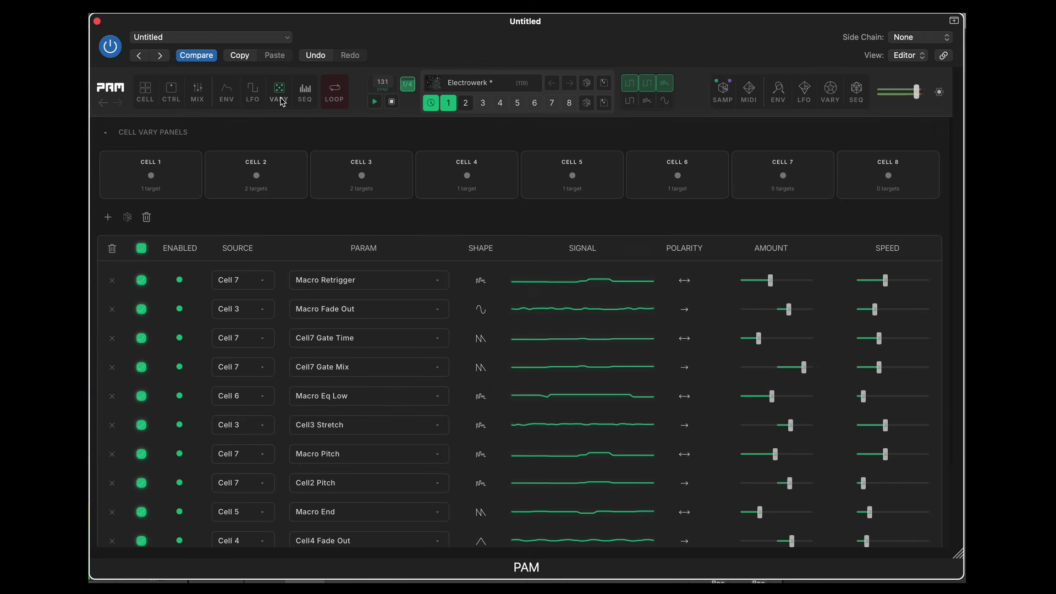
{"action": "left_click", "coordinate": [449, 103]}
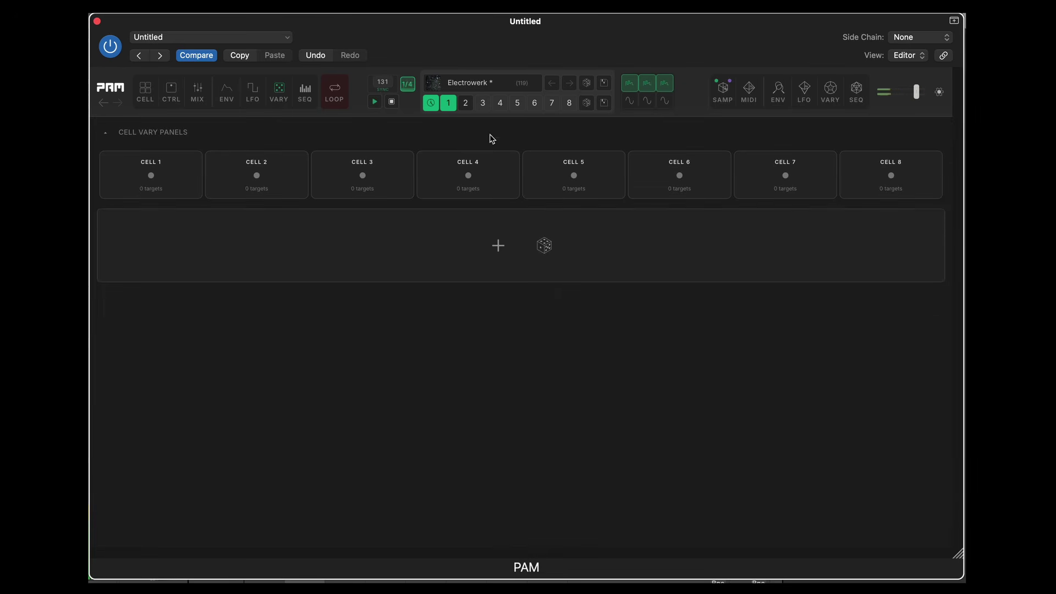
- Randomize the parameter sequences on the SEQ page, enable smoothing for Macro Delay Feedback and lower the Cell4 Gate Time speed
{"action": "left_click", "coordinate": [306, 101]}
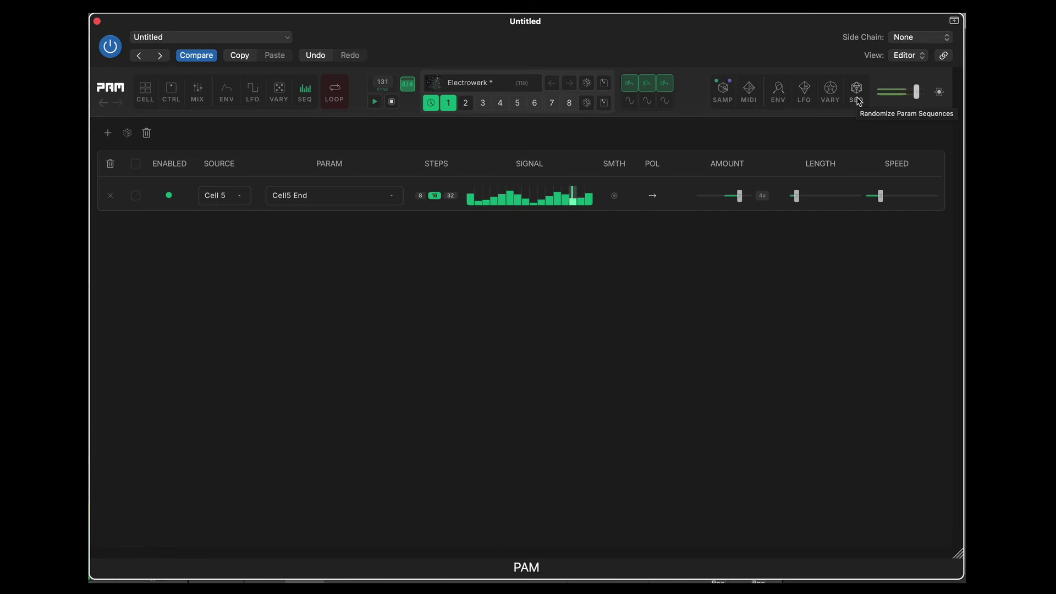
{"action": "left_click", "coordinate": [857, 89]}
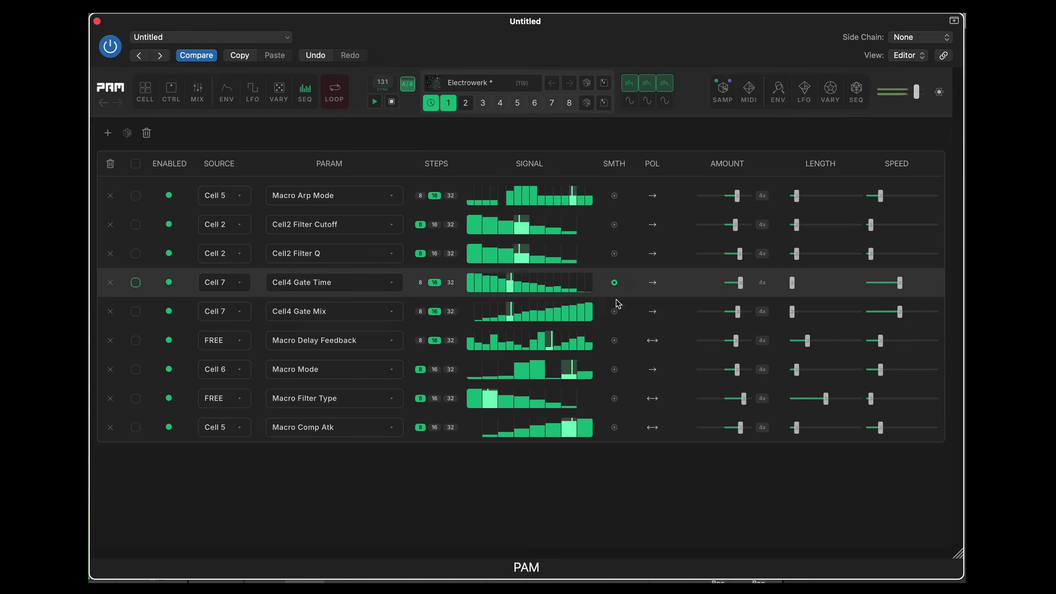
{"action": "left_click", "coordinate": [615, 341]}
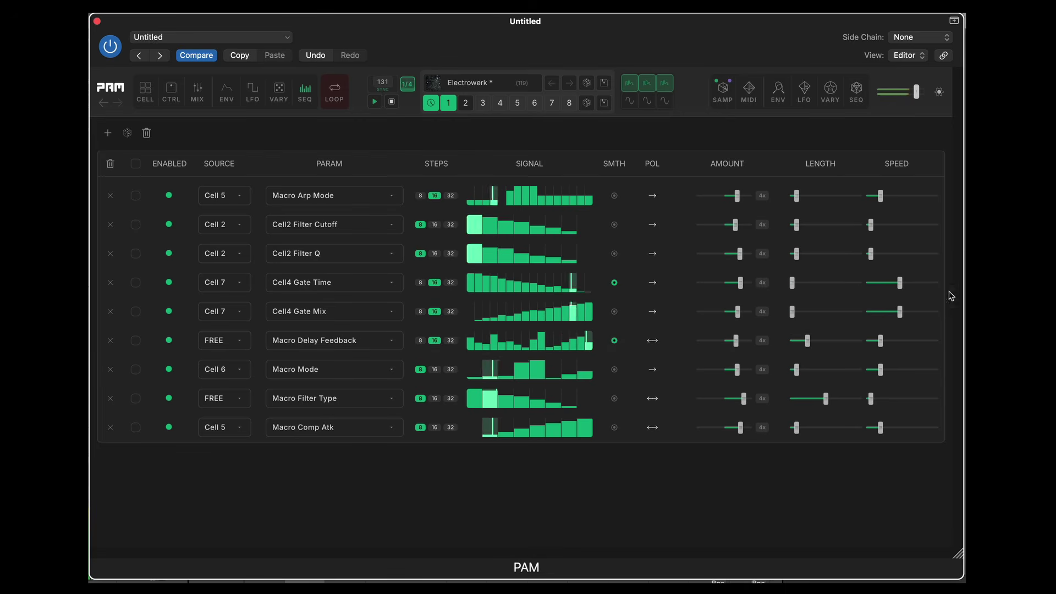
{"action": "left_click_drag", "start_coordinate": [900, 282], "coordinate": [879, 284]}
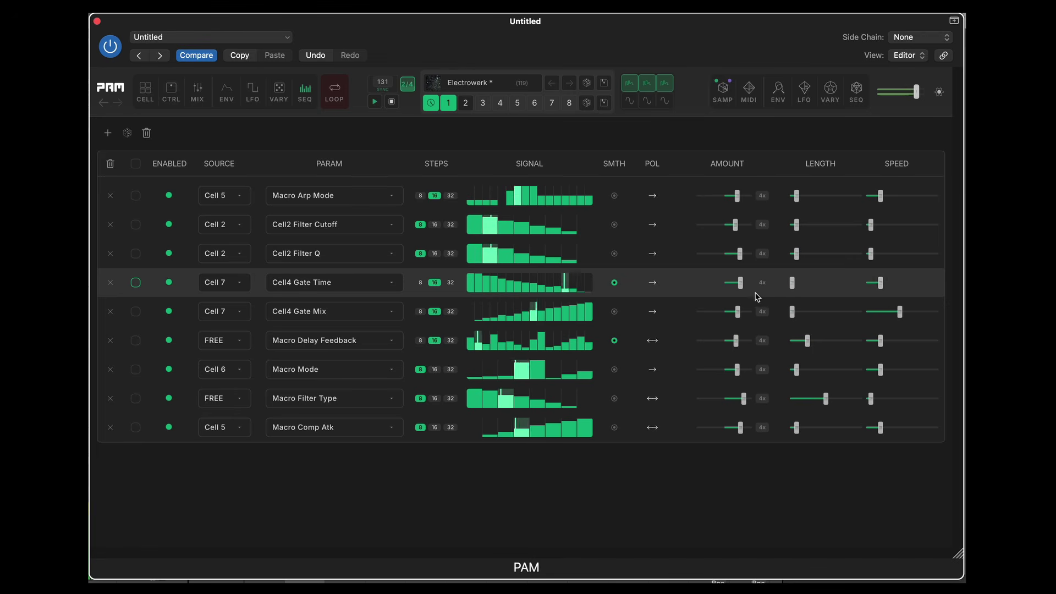
- Randomize the parameter sequences several more times and set the randomization amount to 88%
{"action": "left_click", "coordinate": [861, 103]}
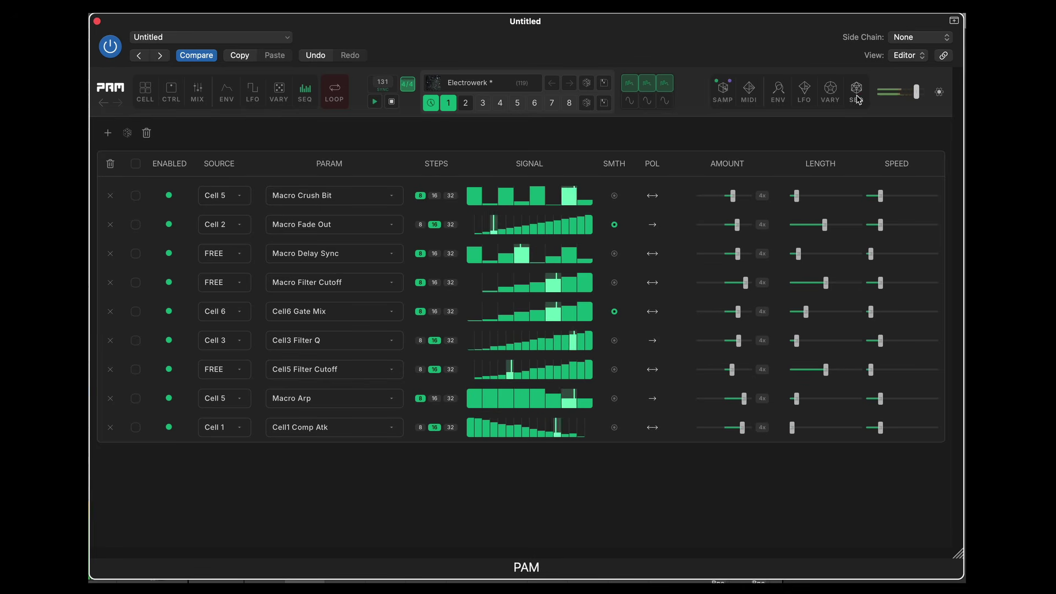
{"action": "left_click", "coordinate": [856, 99]}
{"action": "left_click", "coordinate": [856, 99]}
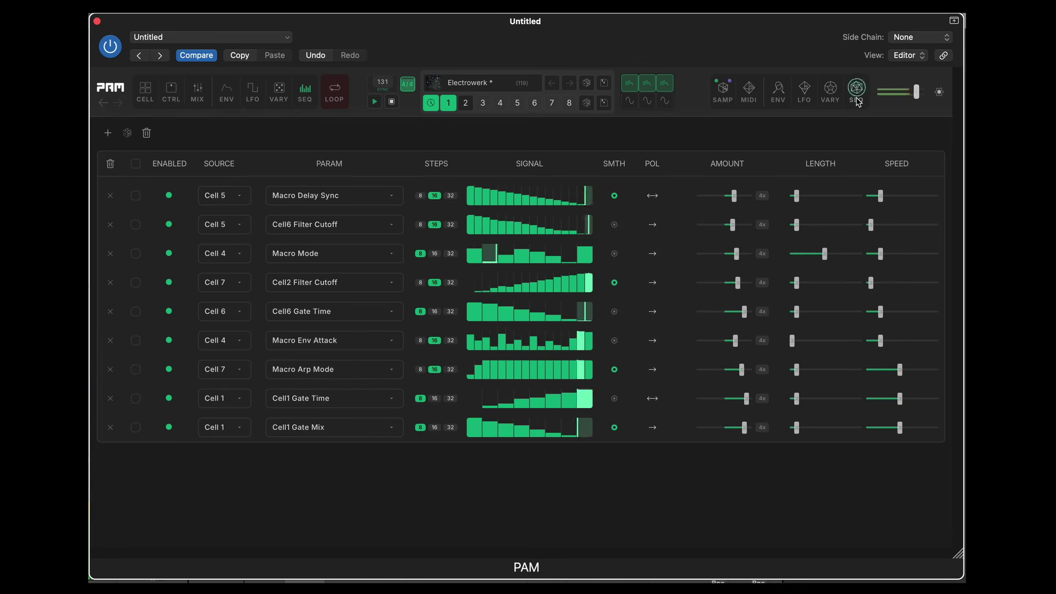
{"action": "right_click", "coordinate": [856, 99]}
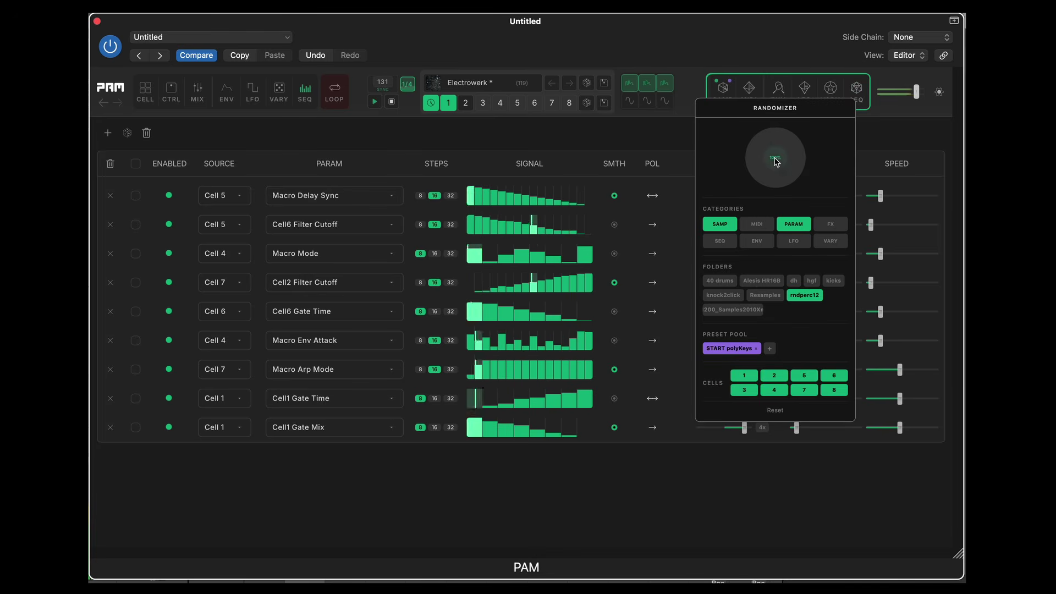
{"action": "left_click_drag", "start_coordinate": [774, 160], "coordinate": [778, 134]}
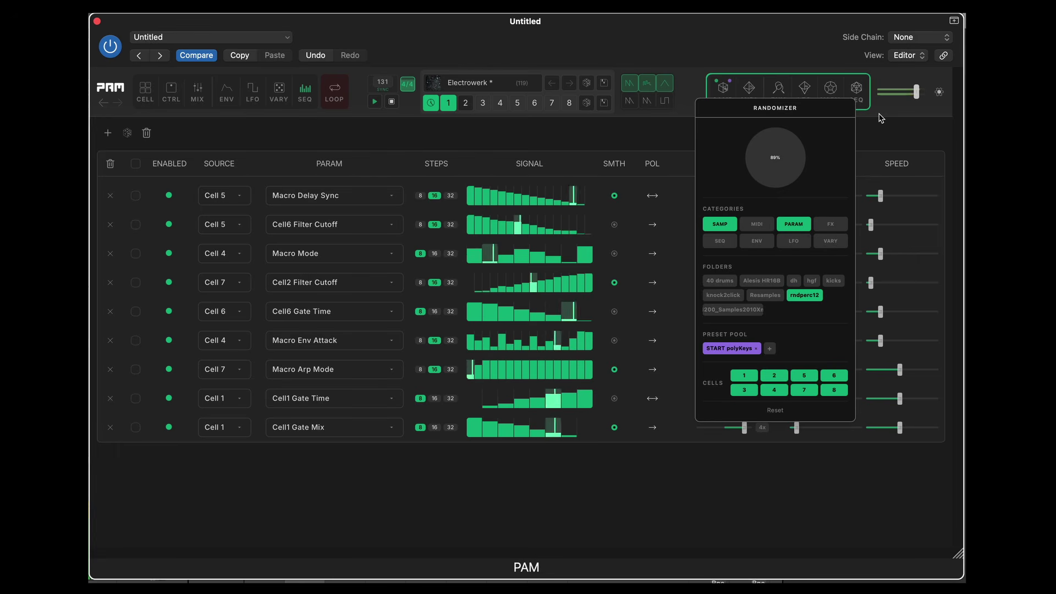
- Randomize the project, add the FX category to the randomizer and randomize again at different amounts
{"action": "left_click", "coordinate": [776, 157]}
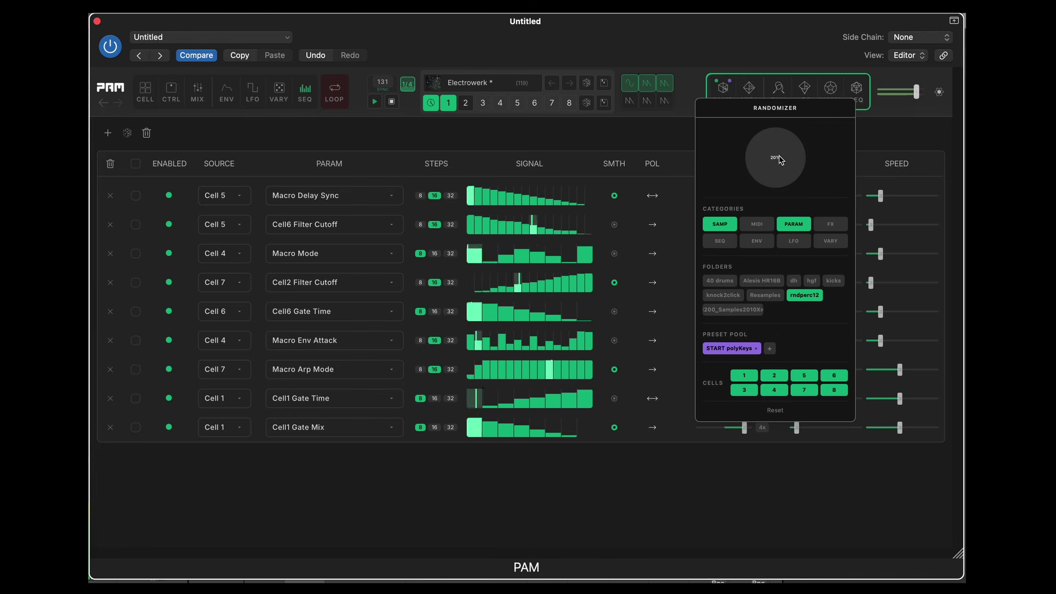
{"action": "left_click", "coordinate": [830, 223]}
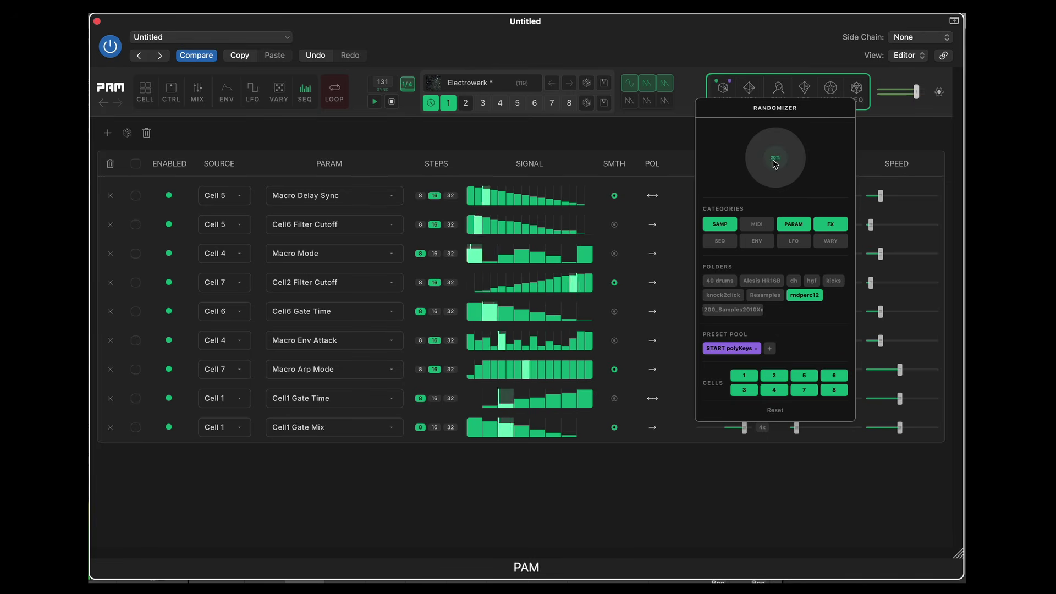
{"action": "left_click_drag", "start_coordinate": [775, 174], "coordinate": [781, 146]}
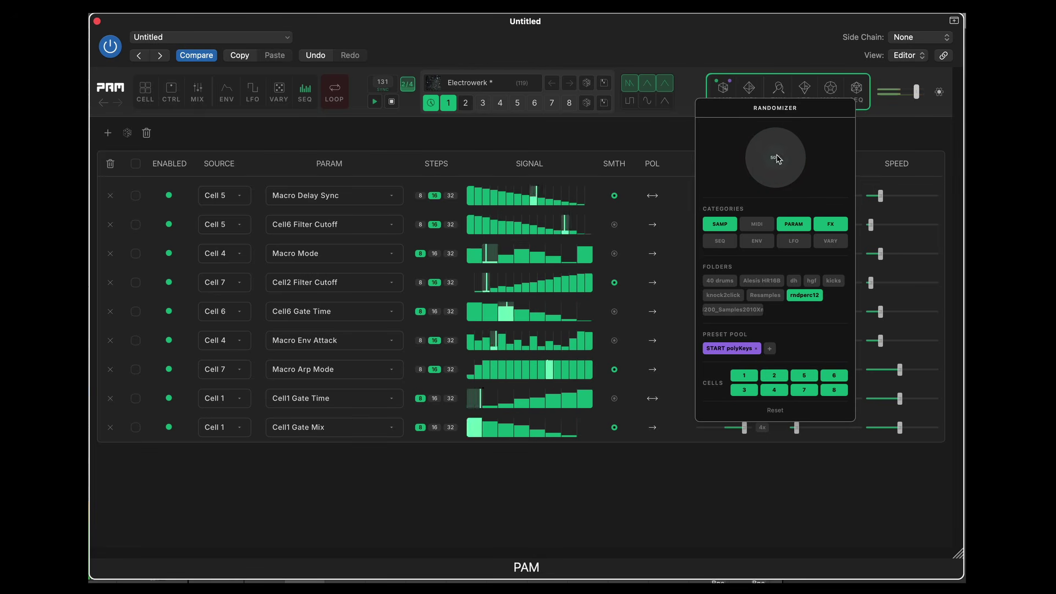
{"action": "left_click", "coordinate": [775, 157]}
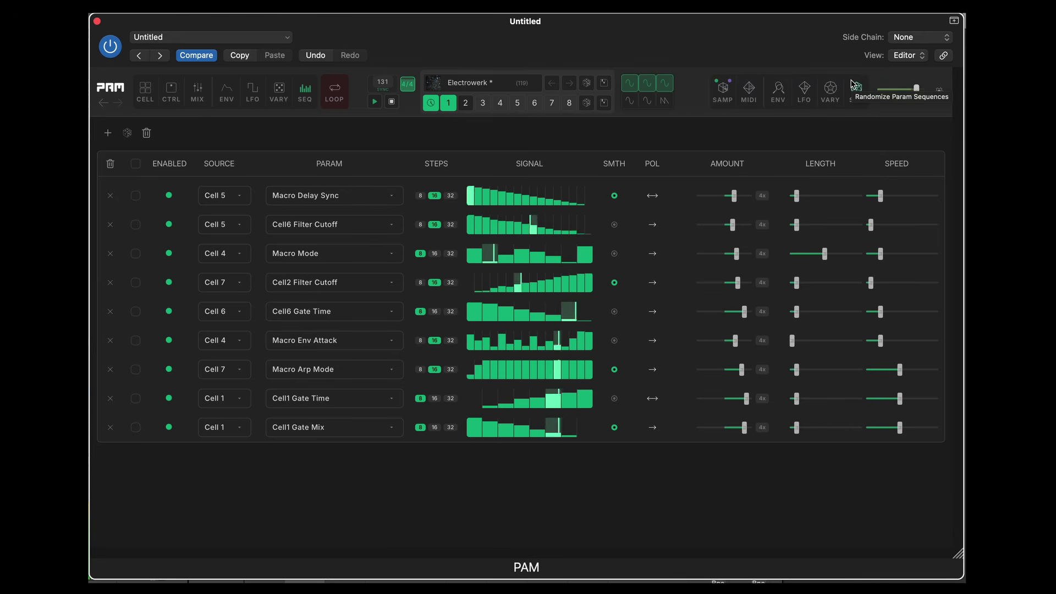
- Randomize the parameter sequences on the SEQ page several times in a row
{"action": "left_click", "coordinate": [853, 90]}
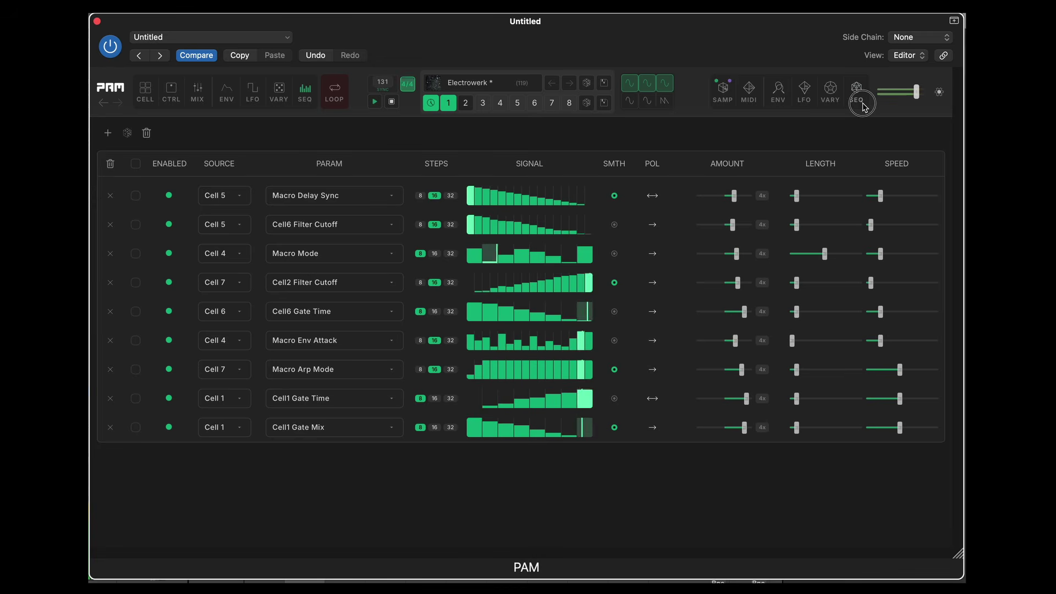
{"action": "left_click", "coordinate": [863, 104]}
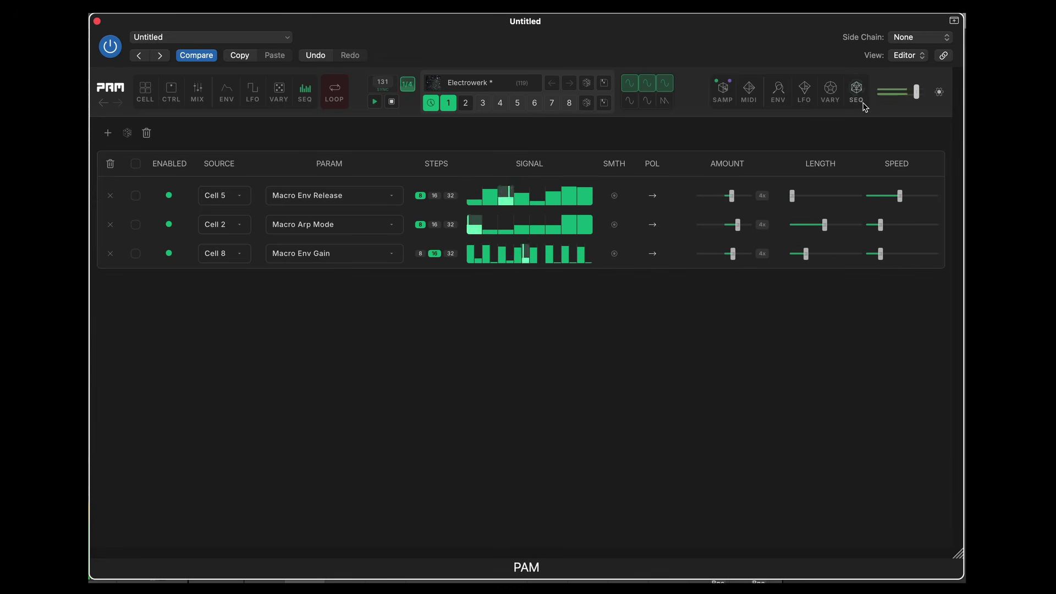
{"action": "left_click", "coordinate": [863, 104]}
{"action": "left_click", "coordinate": [855, 89]}
{"action": "left_click", "coordinate": [859, 100]}
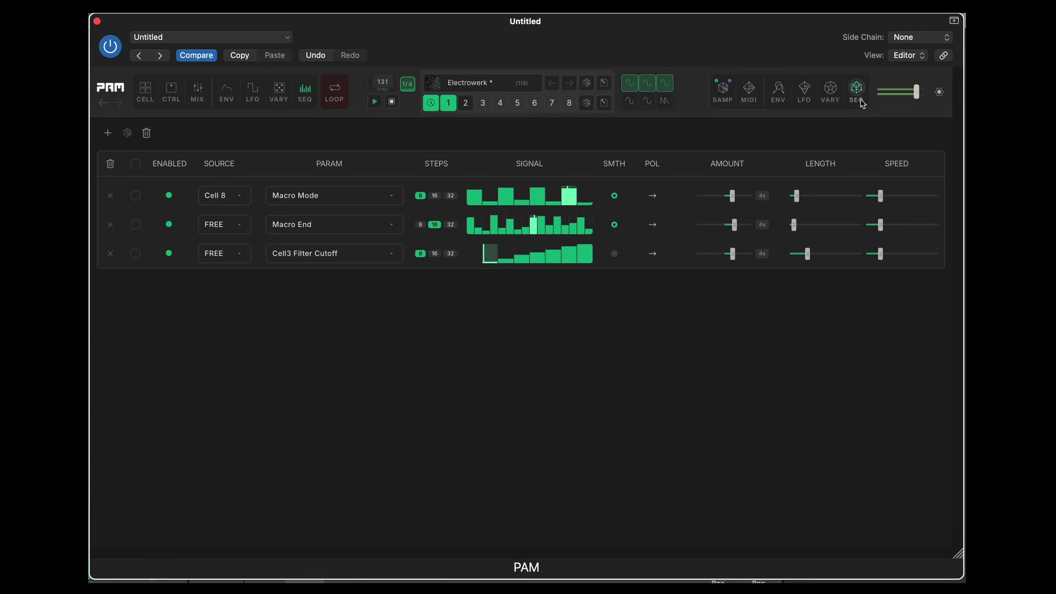
{"action": "left_click", "coordinate": [862, 104]}
- Add the SEQ category to the randomizer, run it, and regenerate the parameter sequences two more times
{"action": "right_click", "coordinate": [855, 89]}
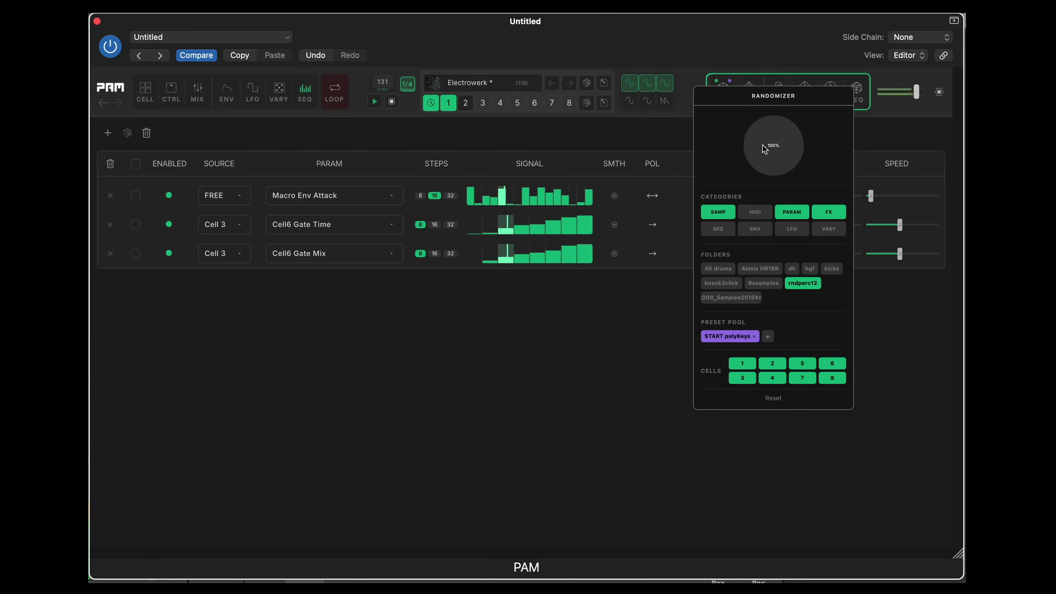
{"action": "left_click", "coordinate": [718, 229]}
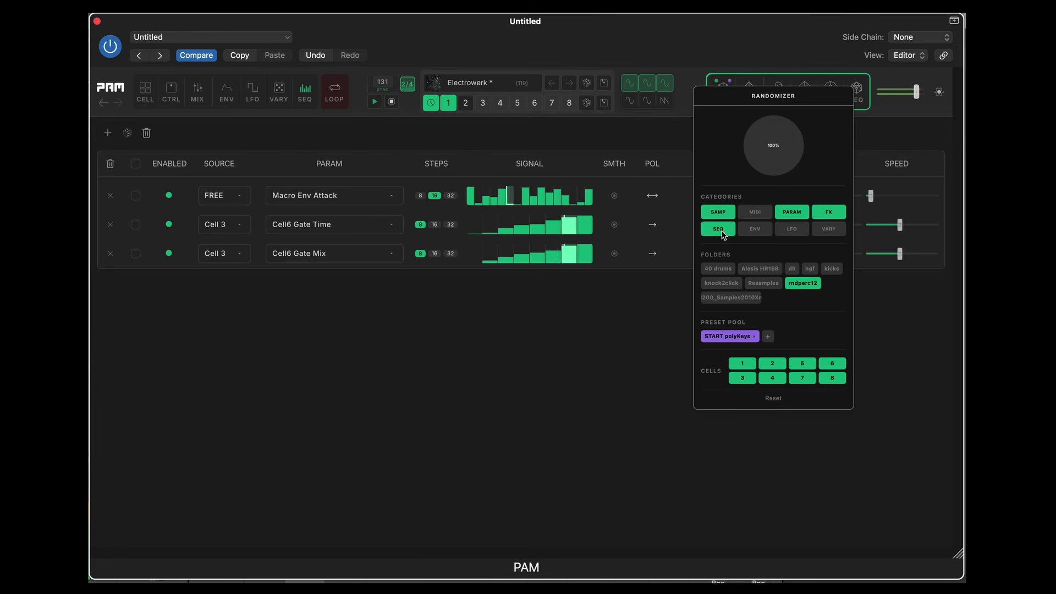
{"action": "left_click", "coordinate": [791, 141]}
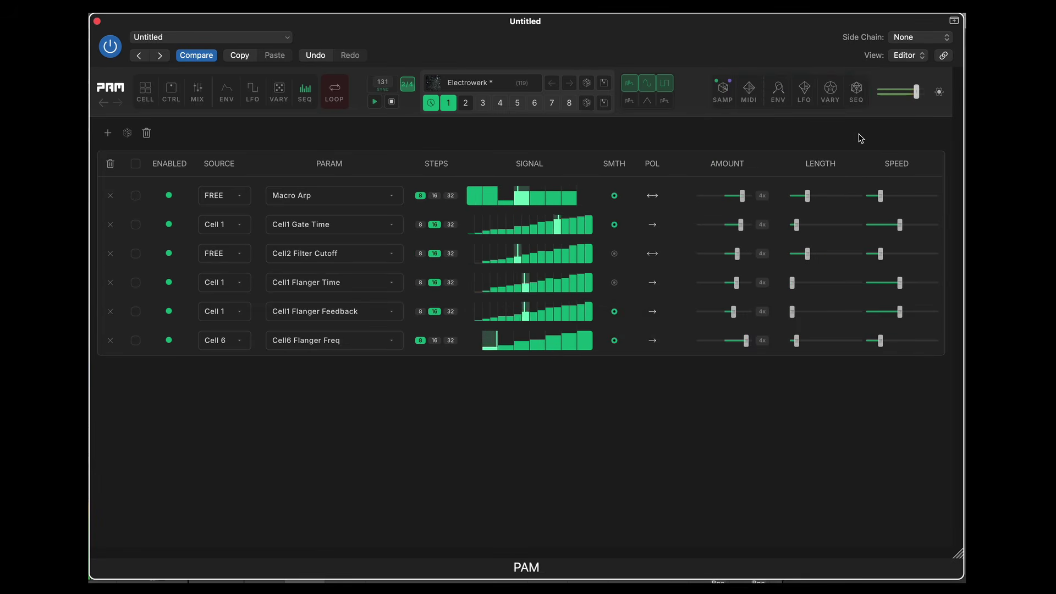
{"action": "left_click", "coordinate": [858, 103]}
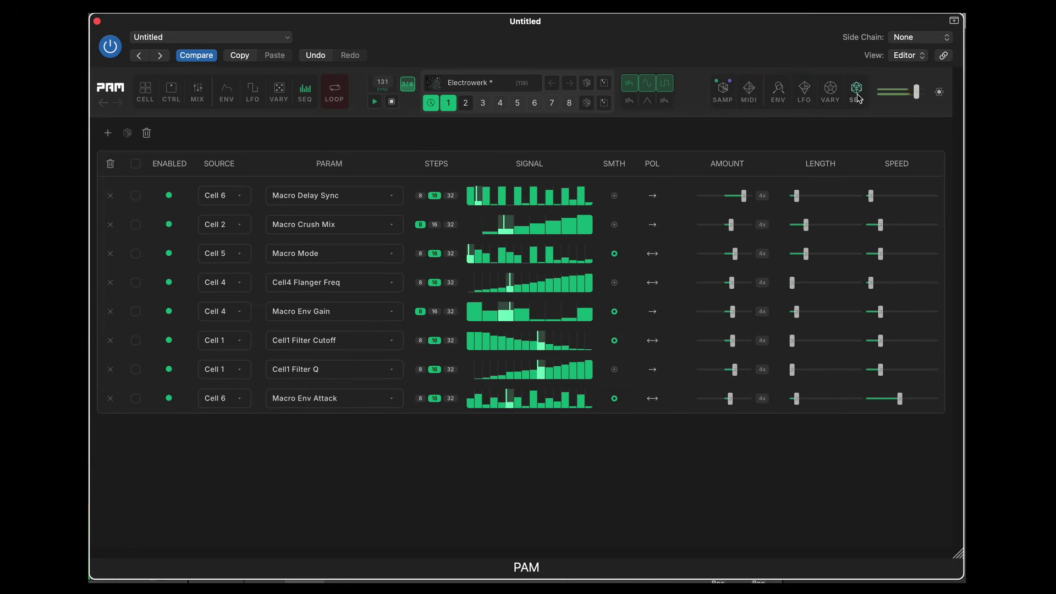
{"action": "left_click", "coordinate": [859, 100]}
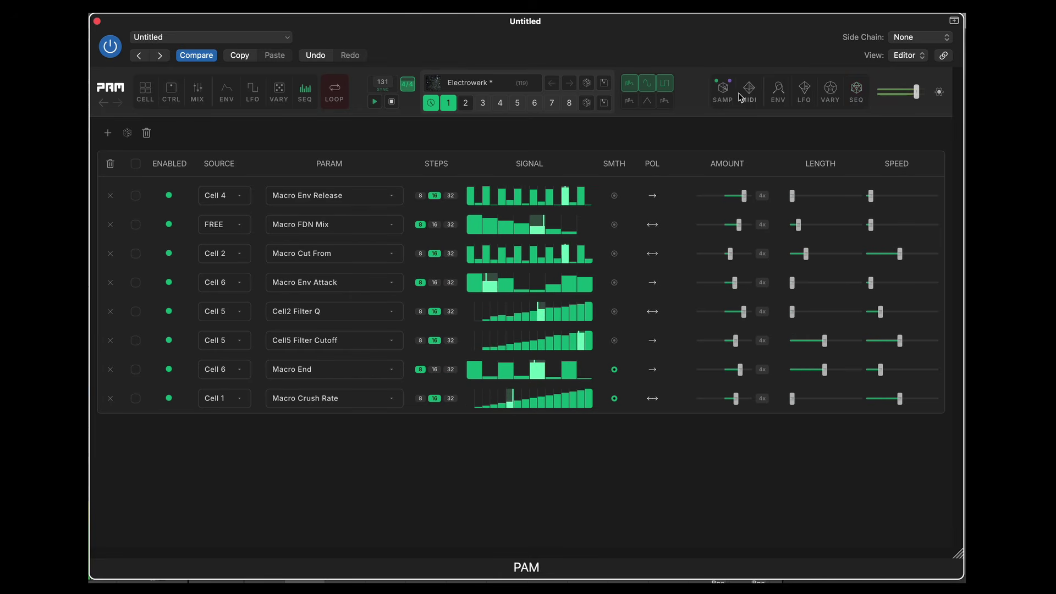
- Check the Vary assignments and the randomizer settings, and reload variation 1 to discard the randomized changes
{"action": "left_click", "coordinate": [279, 92]}
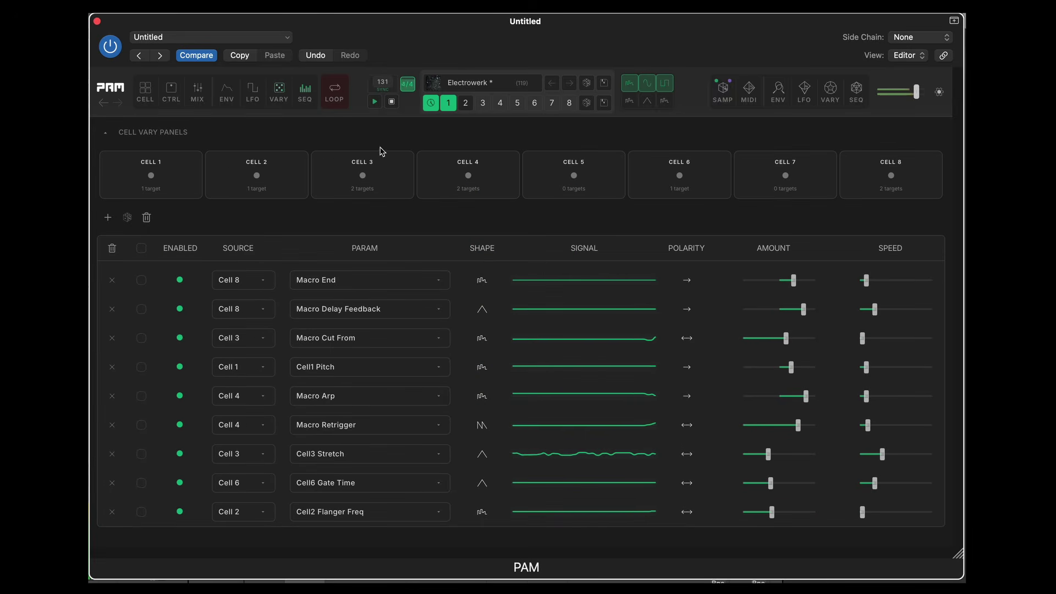
{"action": "left_click", "coordinate": [809, 96]}
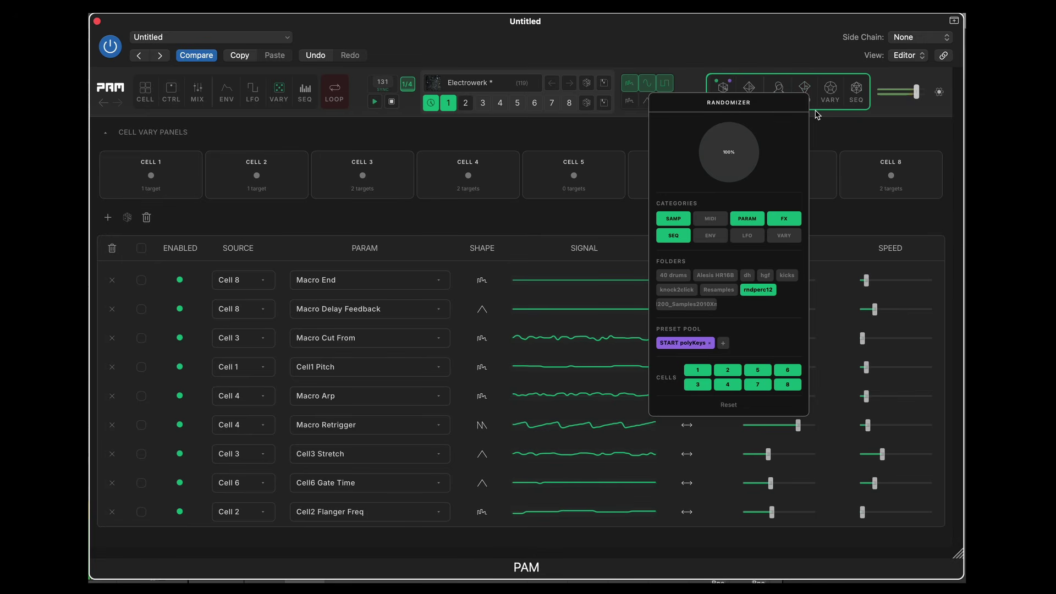
{"action": "left_click", "coordinate": [829, 136]}
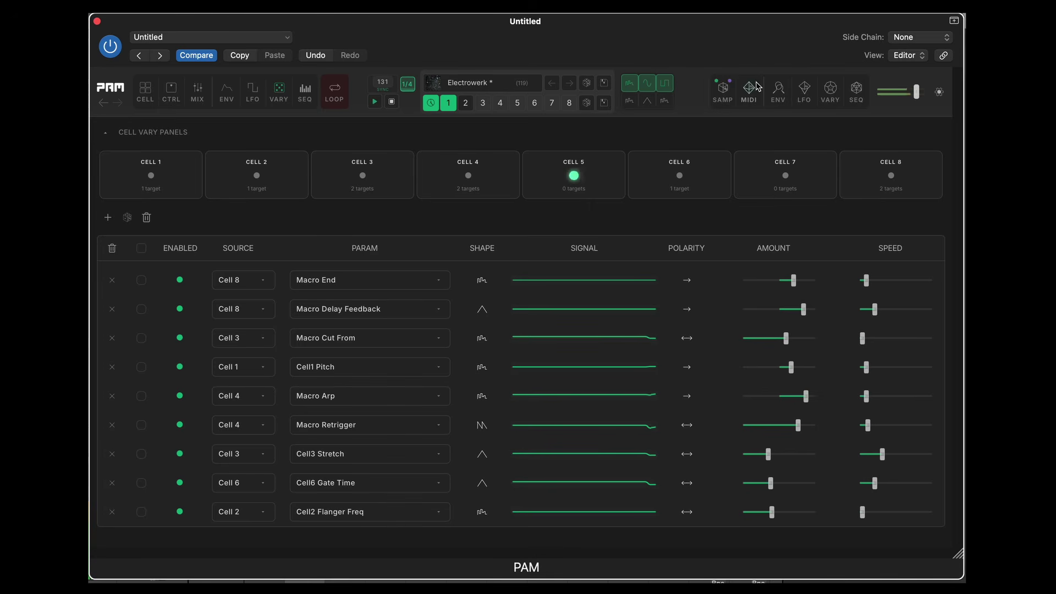
{"action": "left_click", "coordinate": [452, 106]}
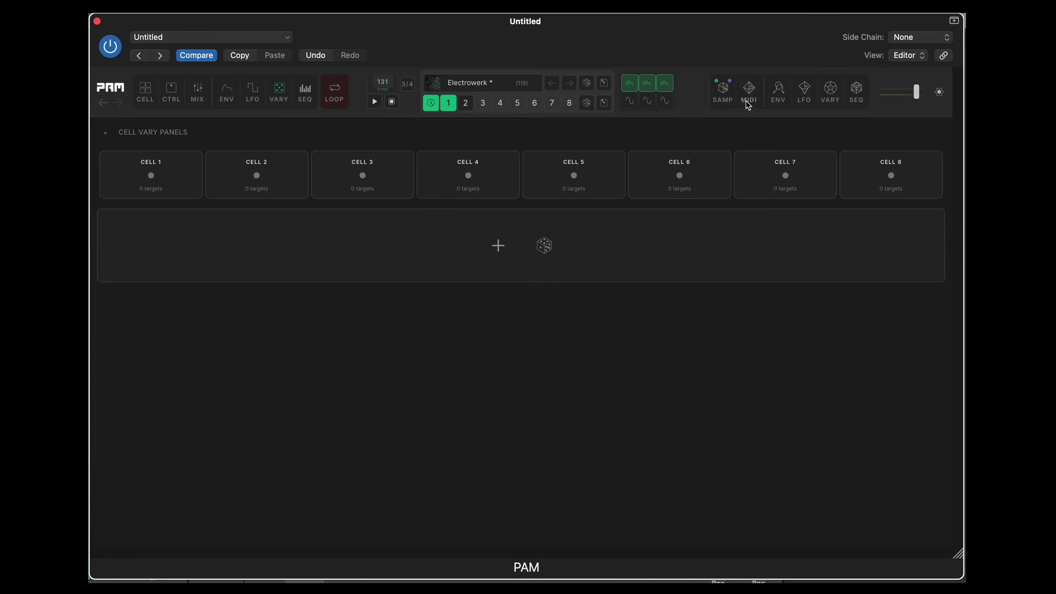
- Exclude cells 2, 1, 3 and 4 from randomization in the cell view
{"action": "left_click", "coordinate": [145, 95]}
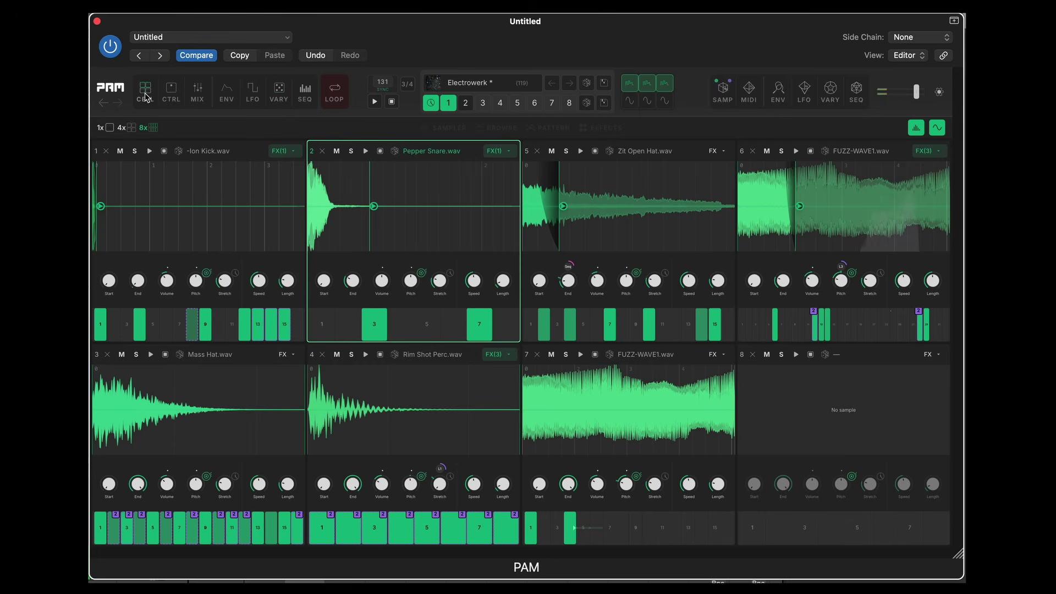
{"action": "right_click", "coordinate": [424, 151]}
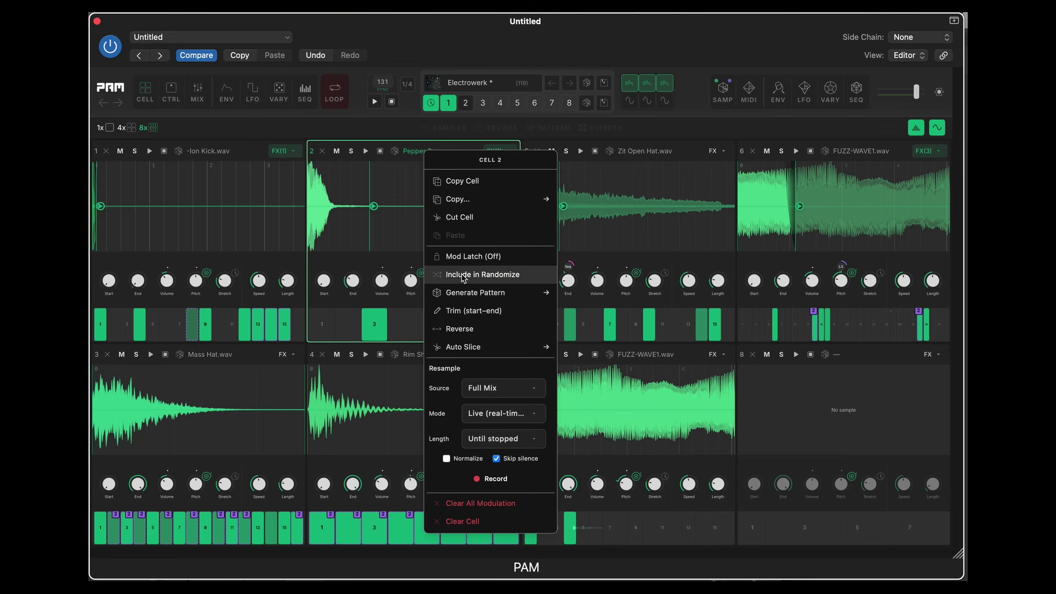
{"action": "left_click", "coordinate": [229, 157]}
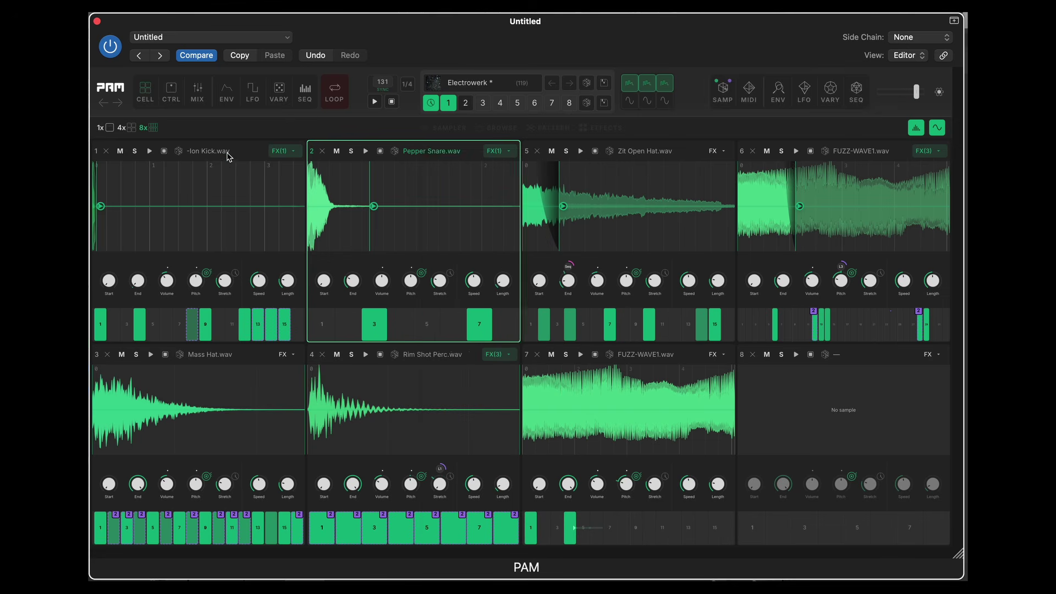
{"action": "right_click", "coordinate": [229, 156]}
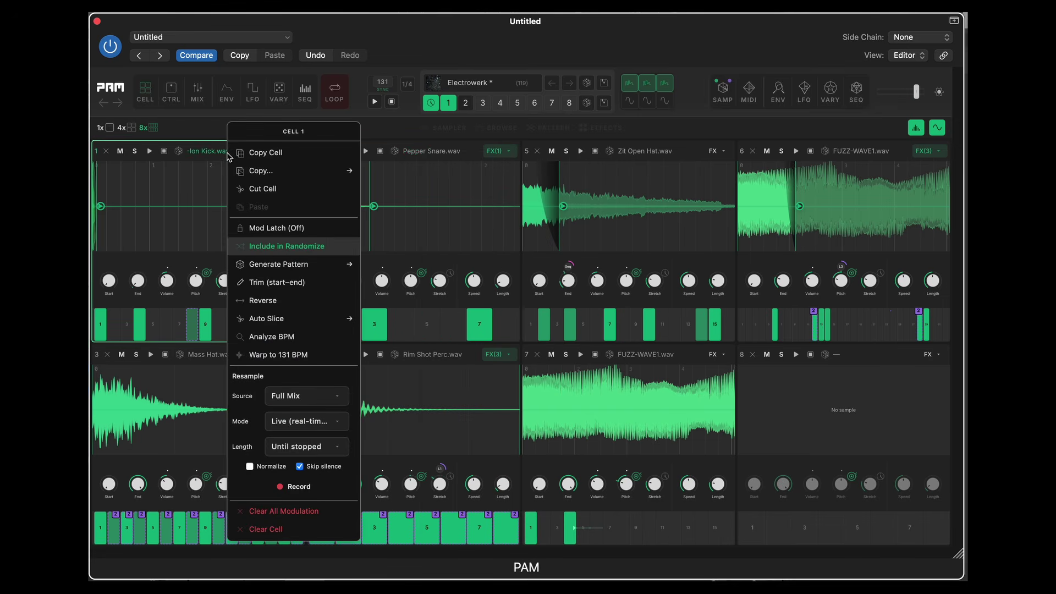
{"action": "left_click", "coordinate": [205, 355]}
{"action": "right_click", "coordinate": [204, 355]}
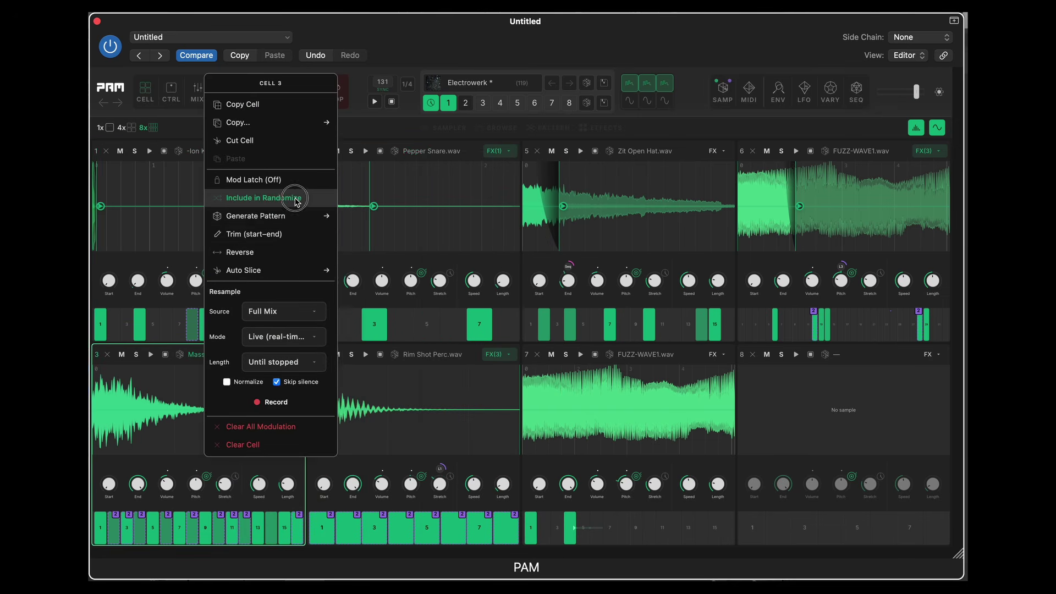
{"action": "left_click", "coordinate": [466, 353]}
{"action": "right_click", "coordinate": [466, 353]}
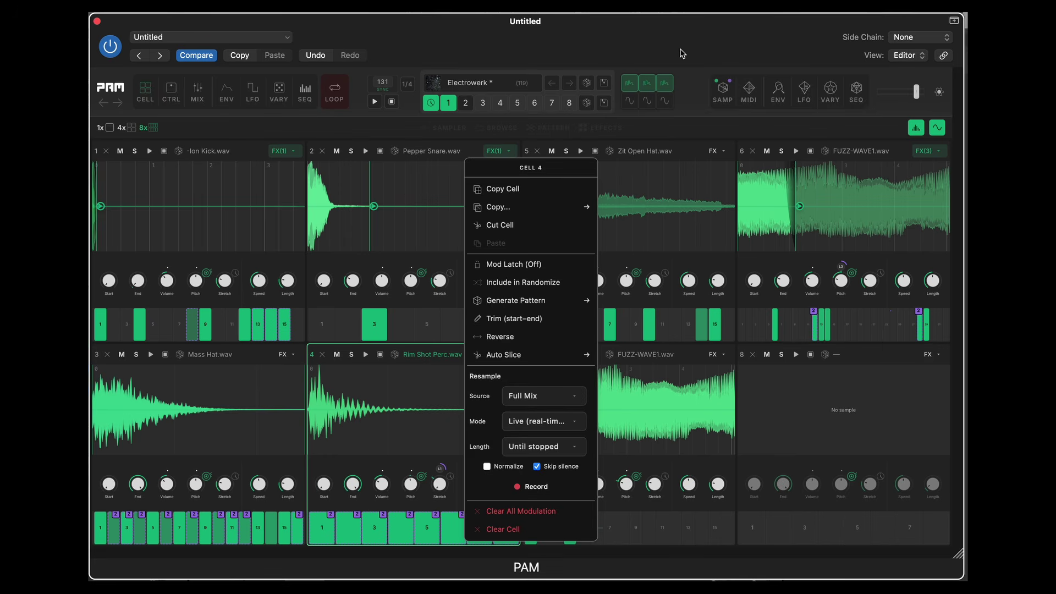
{"action": "left_click", "coordinate": [698, 102]}
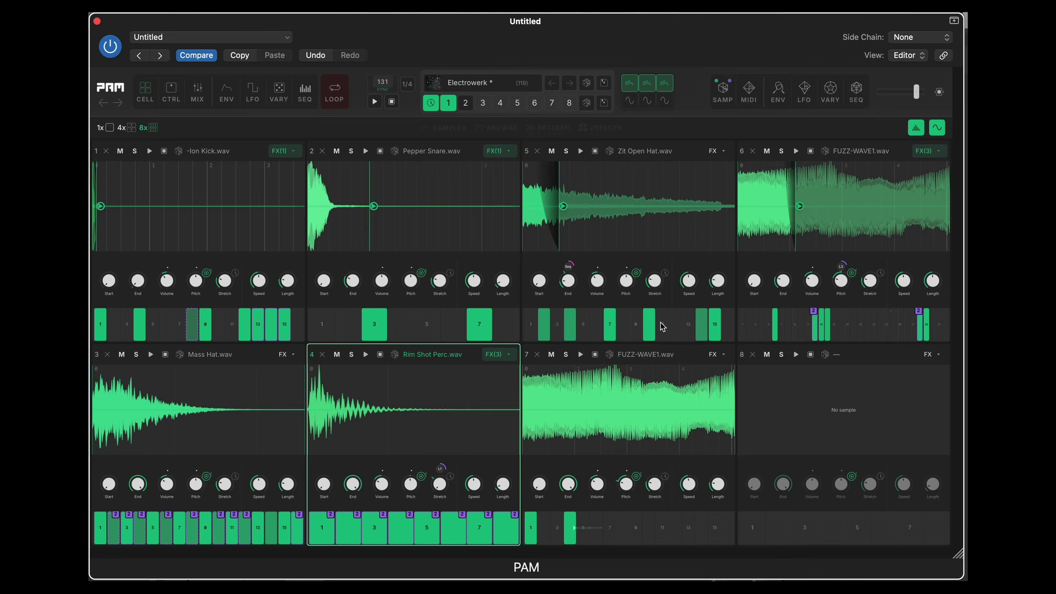
- Start playback, randomize the LFOs and run the randomizer on cells 5 to 8 at 87%
{"action": "key", "text": "space"}
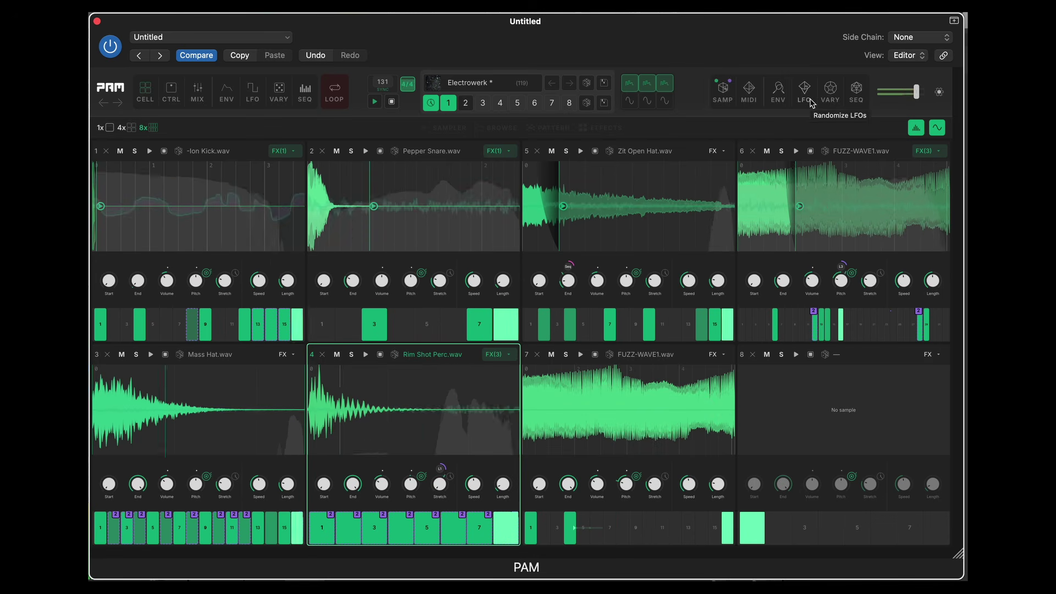
{"action": "left_click", "coordinate": [811, 103]}
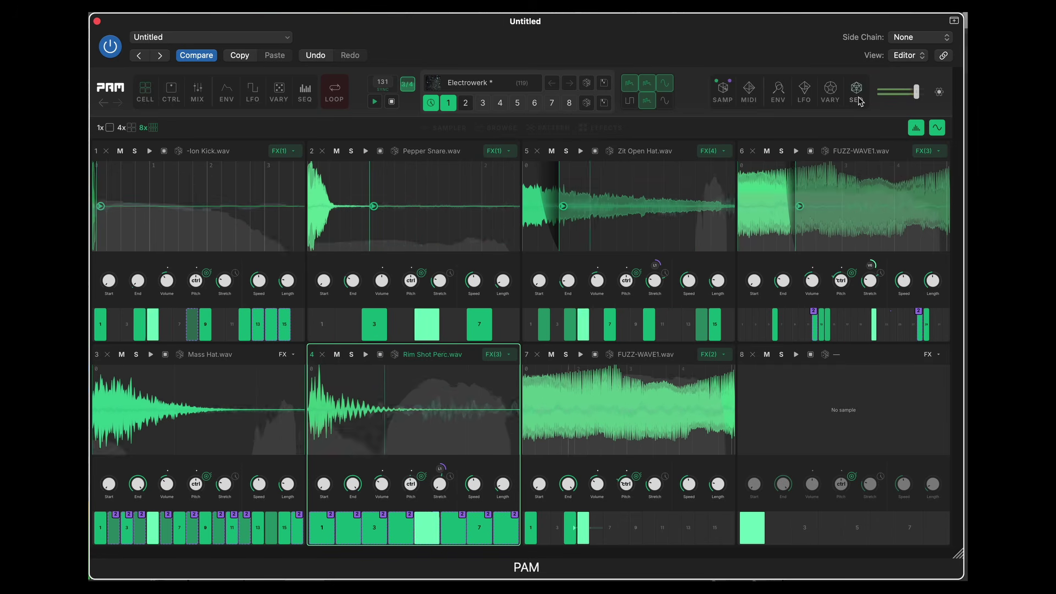
{"action": "left_click", "coordinate": [801, 84]}
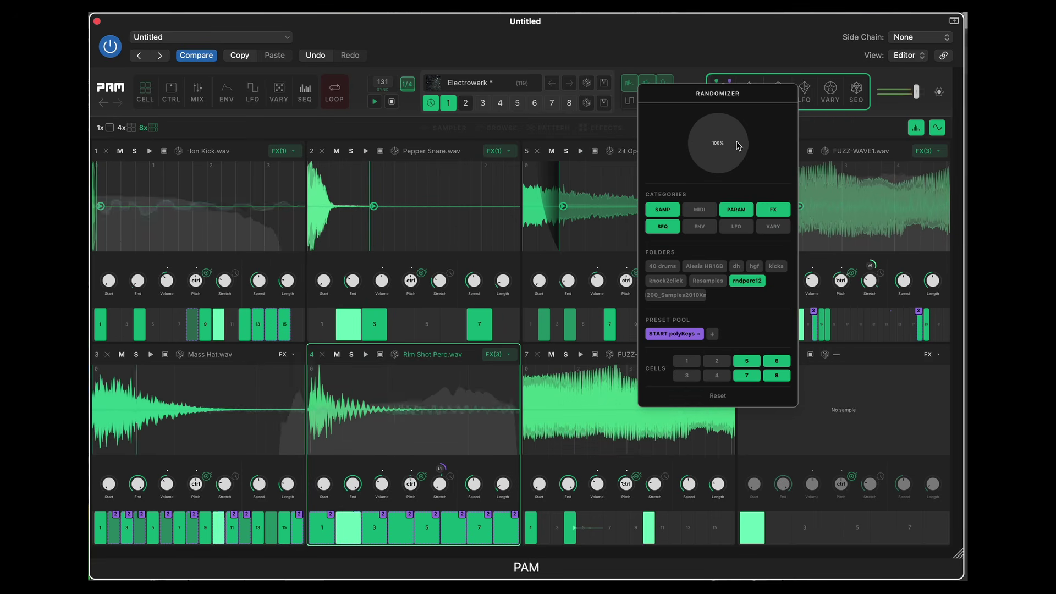
{"action": "left_click_drag", "start_coordinate": [722, 142], "coordinate": [728, 124]}
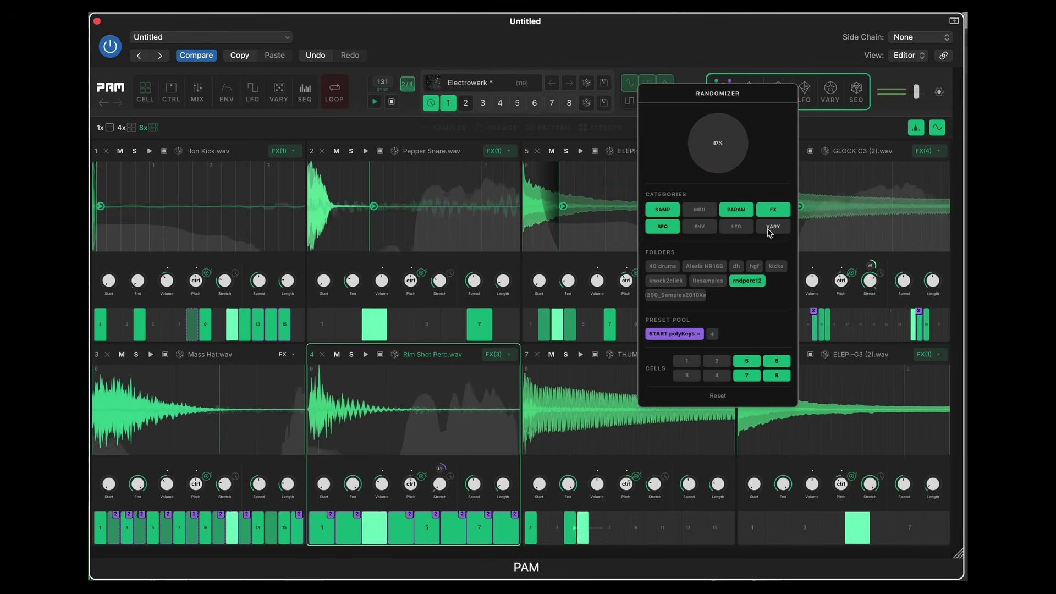
- Add the VARY, LFO, ENV and MIDI categories and randomize cells 5 to 8 at about 93% and about 46%
{"action": "left_click", "coordinate": [759, 228]}
{"action": "left_click", "coordinate": [736, 226]}
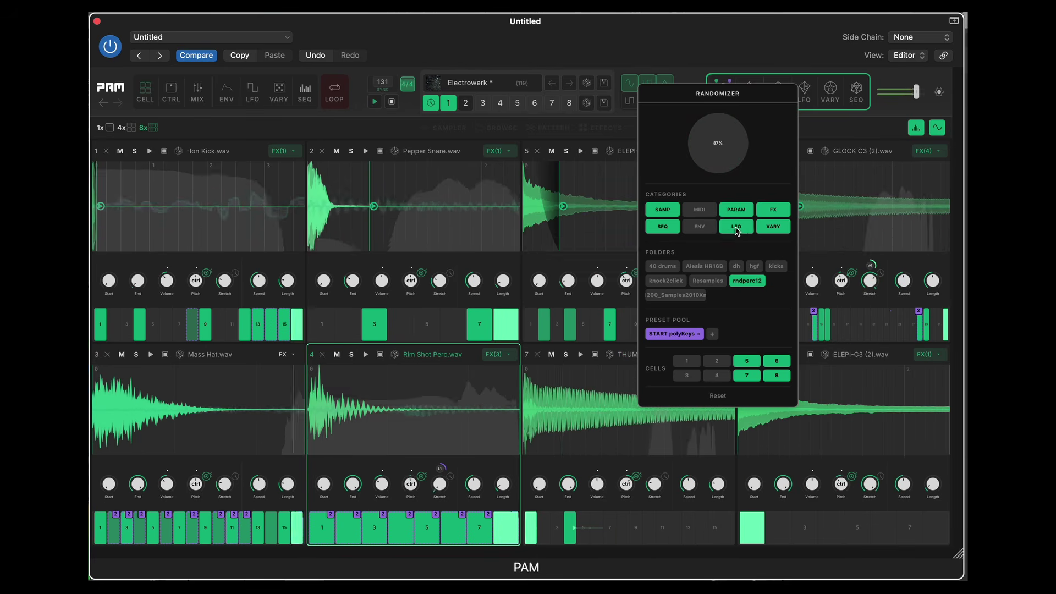
{"action": "left_click", "coordinate": [699, 227]}
{"action": "left_click", "coordinate": [704, 212]}
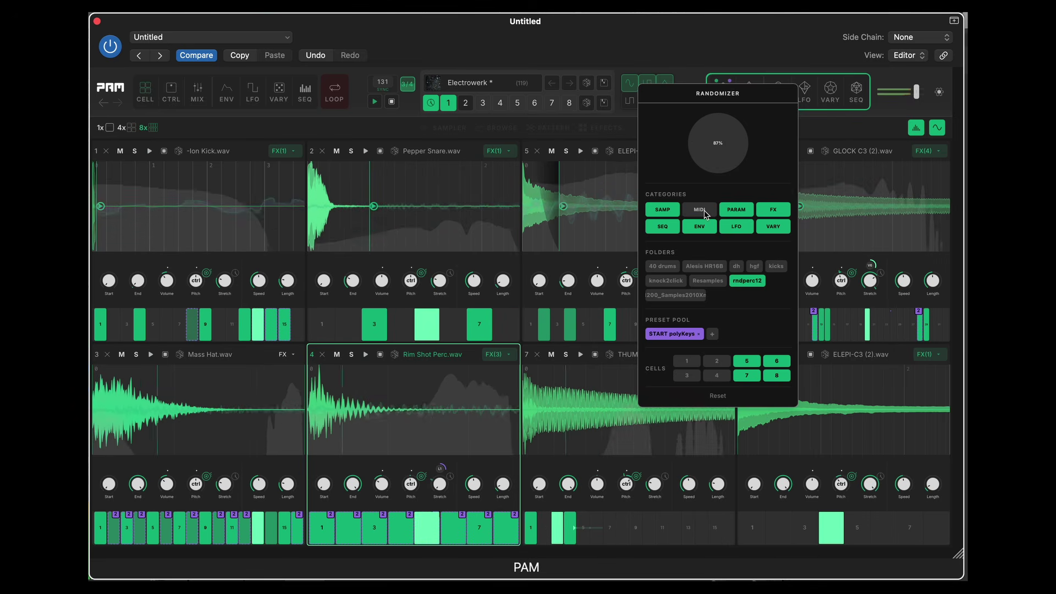
{"action": "left_click", "coordinate": [723, 124]}
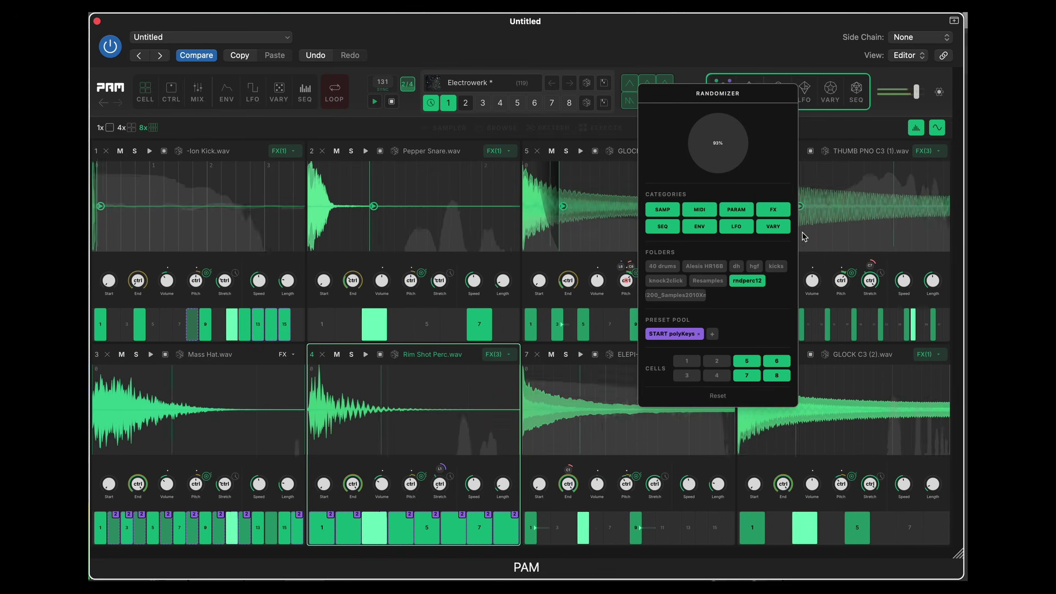
{"action": "left_click_drag", "start_coordinate": [731, 169], "coordinate": [720, 140]}
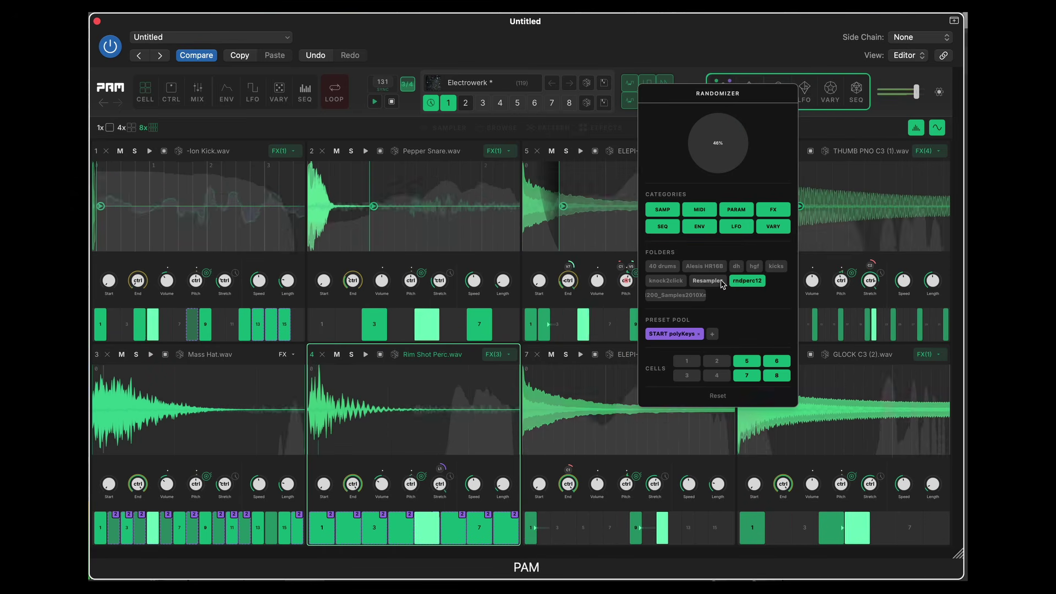
- Add the knock2click folder and randomize at 70%, and add the Alesis HR16B folder and randomize again
{"action": "left_click", "coordinate": [681, 283]}
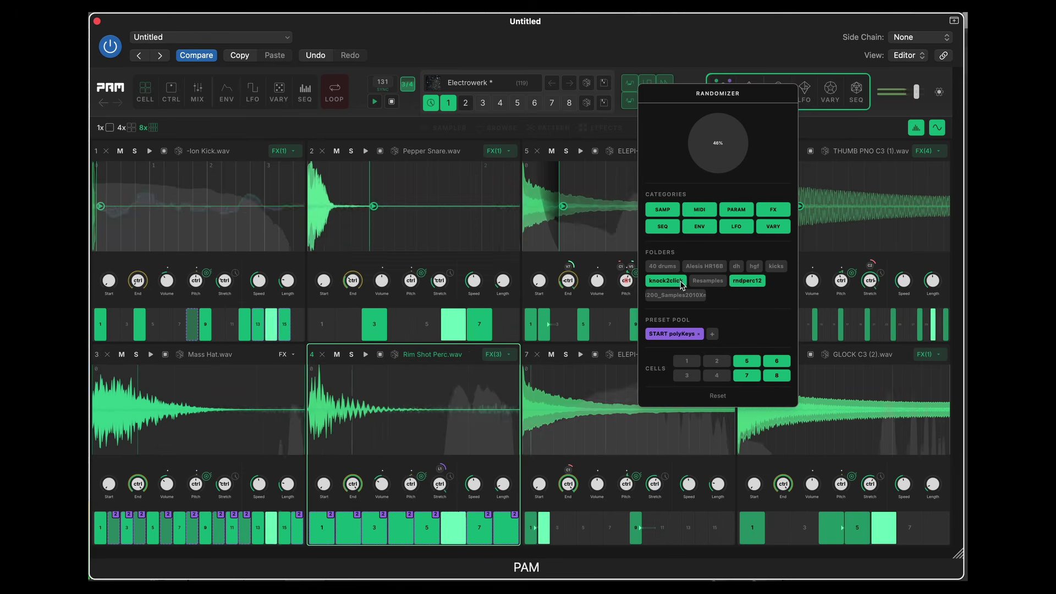
{"action": "left_click_drag", "start_coordinate": [719, 146], "coordinate": [722, 126]}
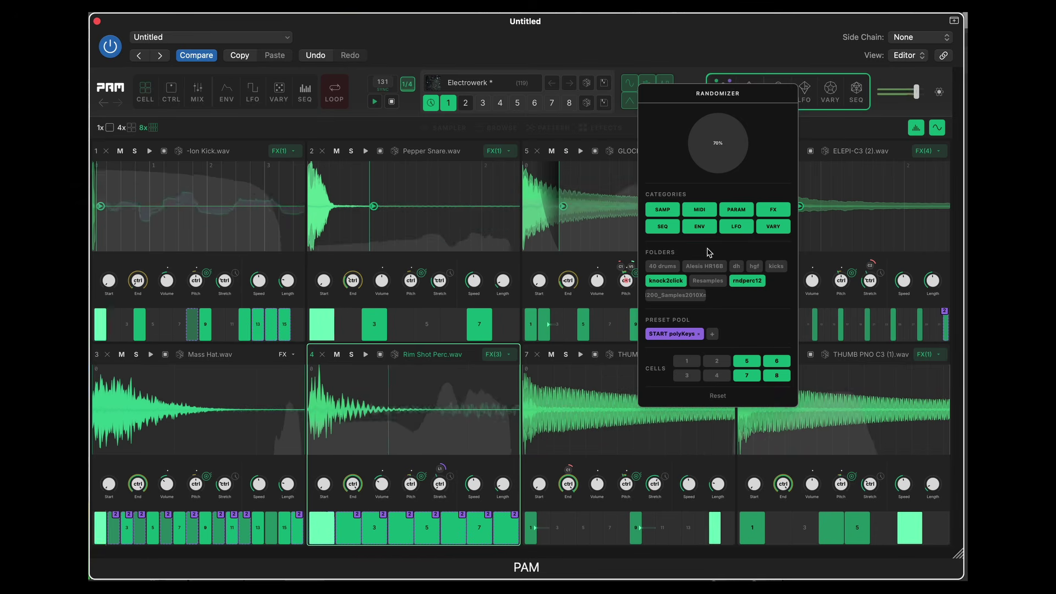
{"action": "left_click", "coordinate": [703, 266]}
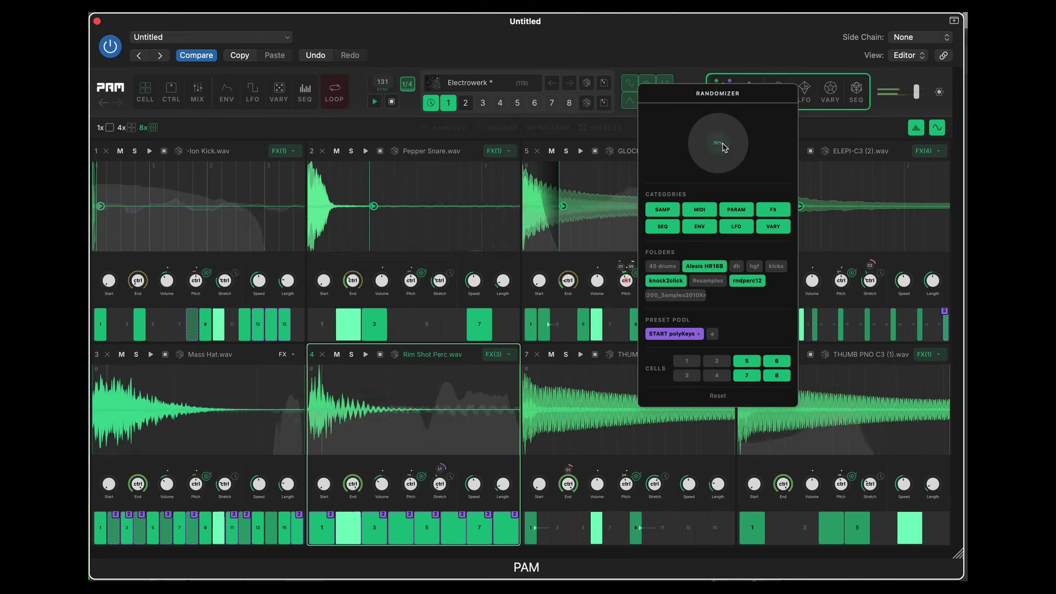
{"action": "left_click", "coordinate": [724, 143]}
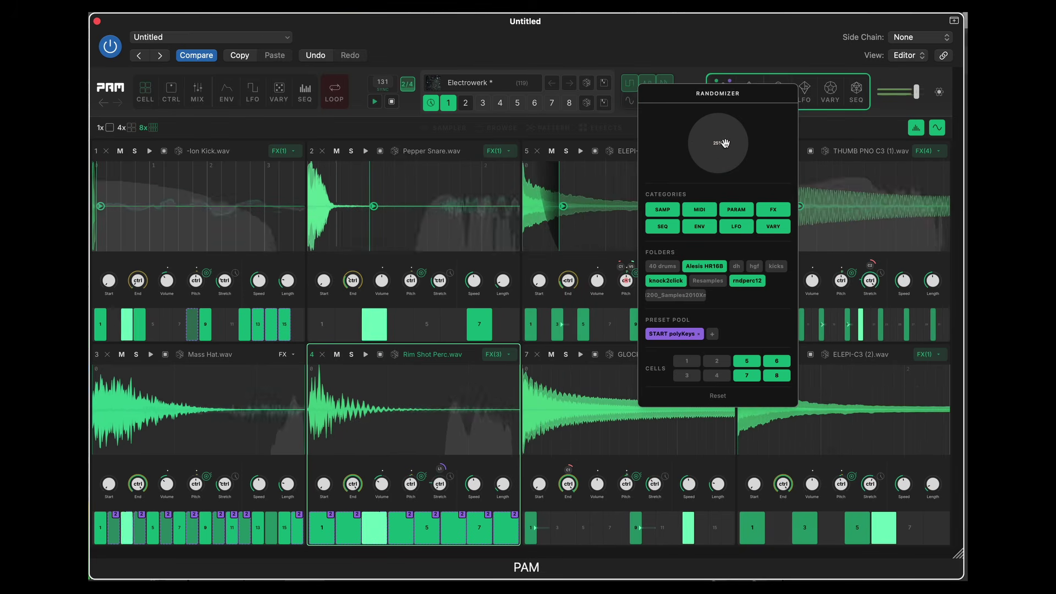
- Randomize cells 5 to 8 again with every category and the Alesis HR16B, knock2click and rndperc12 folders, and recall pattern 1
{"action": "left_click_drag", "start_coordinate": [725, 143], "coordinate": [725, 129]}
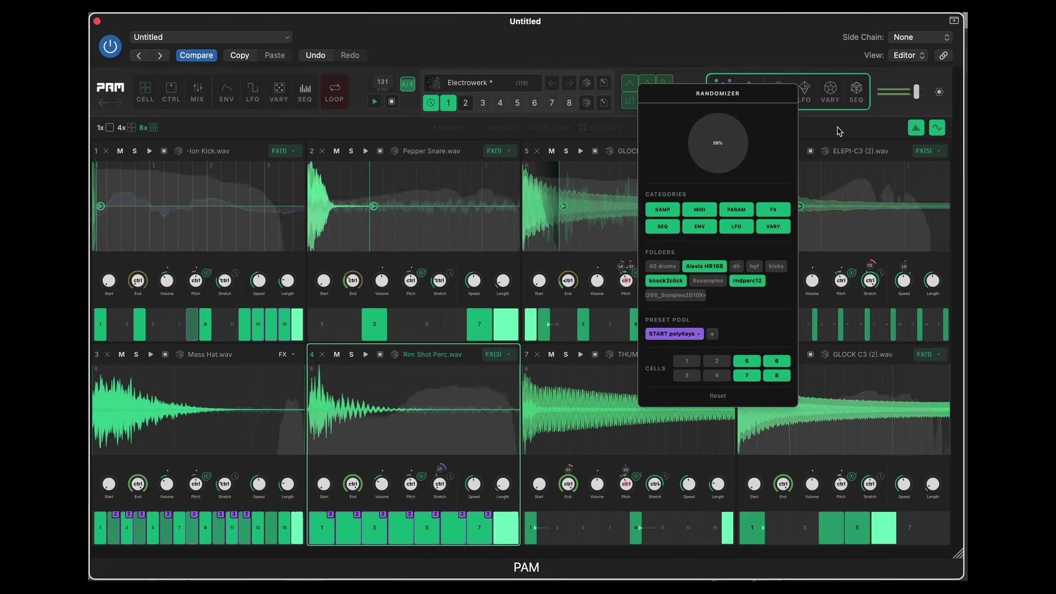
{"action": "left_click", "coordinate": [450, 106]}
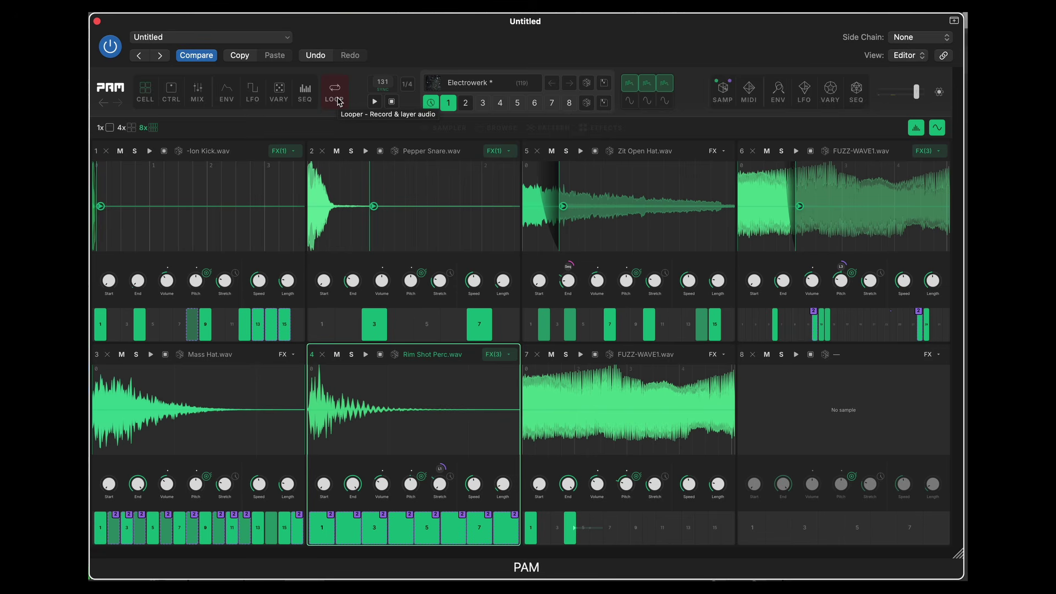
- Start playback, open the looper, arm tracks 1 to 4 and record the Electrowerk cells into them
{"action": "key", "text": "space"}
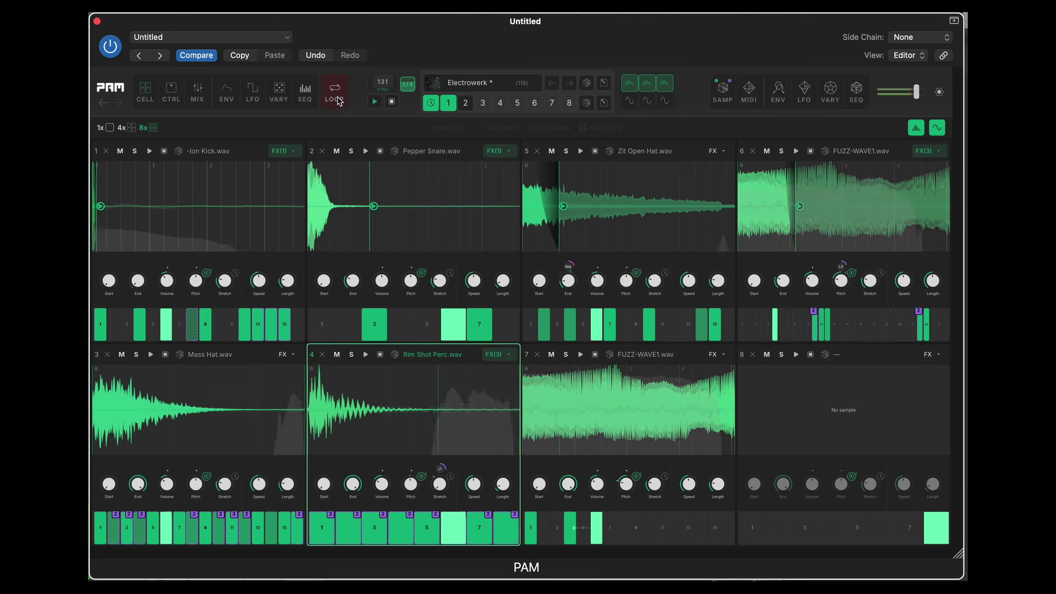
{"action": "left_click", "coordinate": [339, 102]}
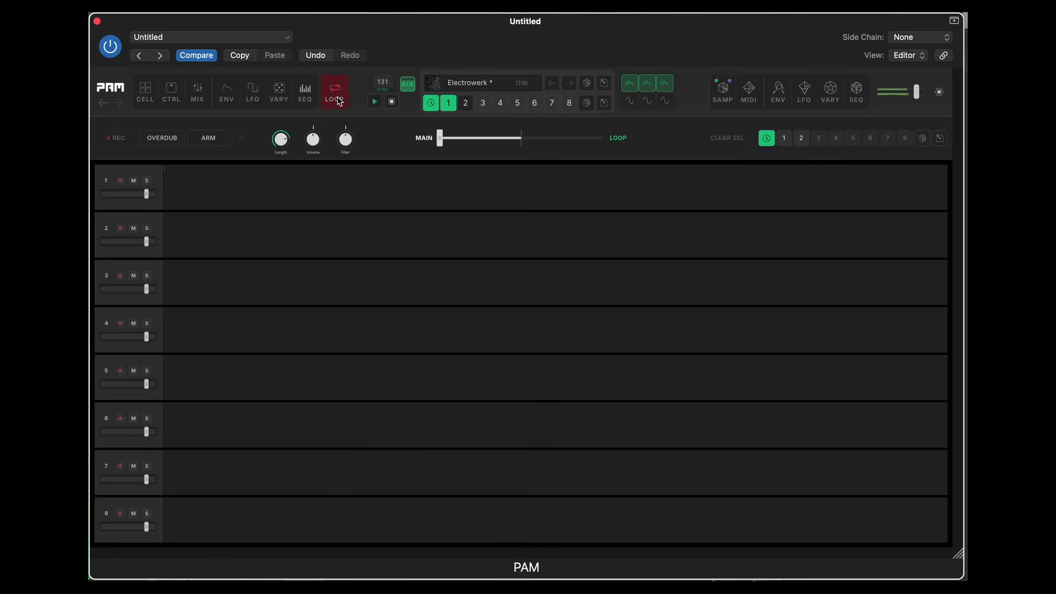
{"action": "left_click", "coordinate": [190, 181]}
{"action": "left_click", "coordinate": [120, 227]}
{"action": "left_click", "coordinate": [120, 275]}
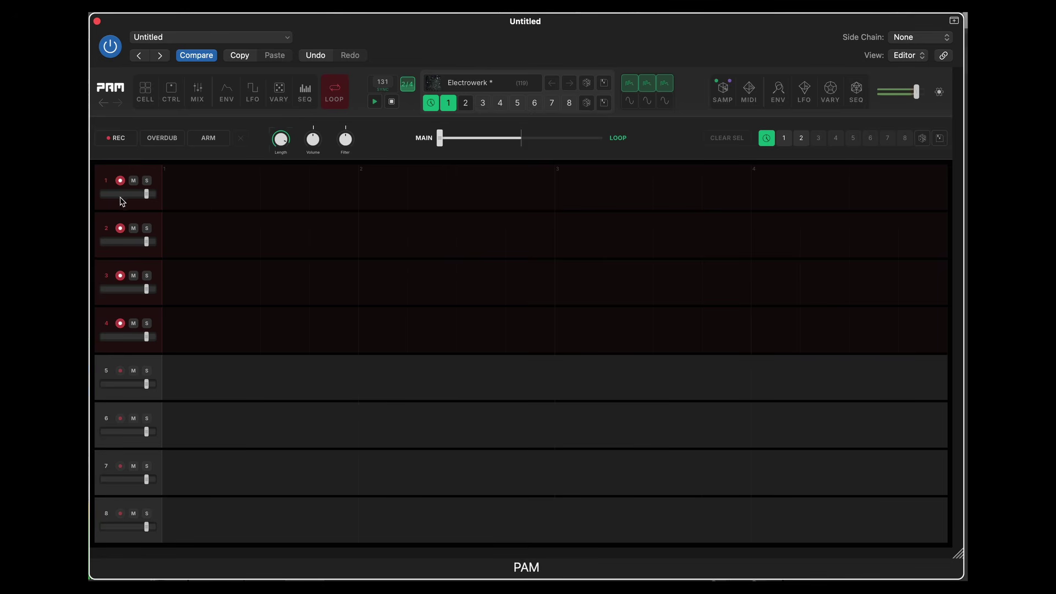
{"action": "left_click", "coordinate": [119, 138]}
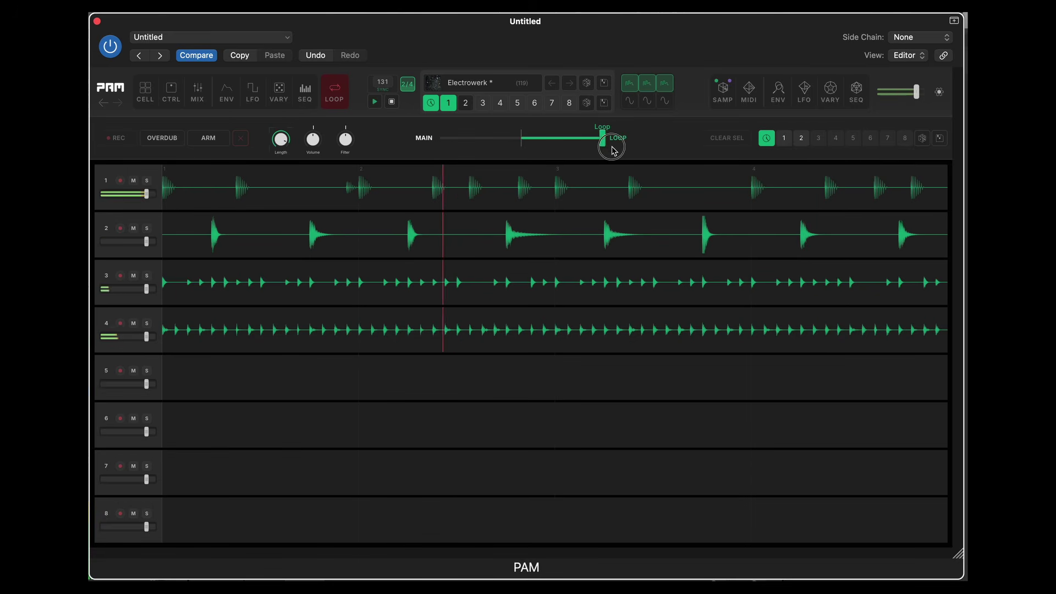
- Load the Junglistic preset from the user library and close the library
{"action": "left_click", "coordinate": [492, 85]}
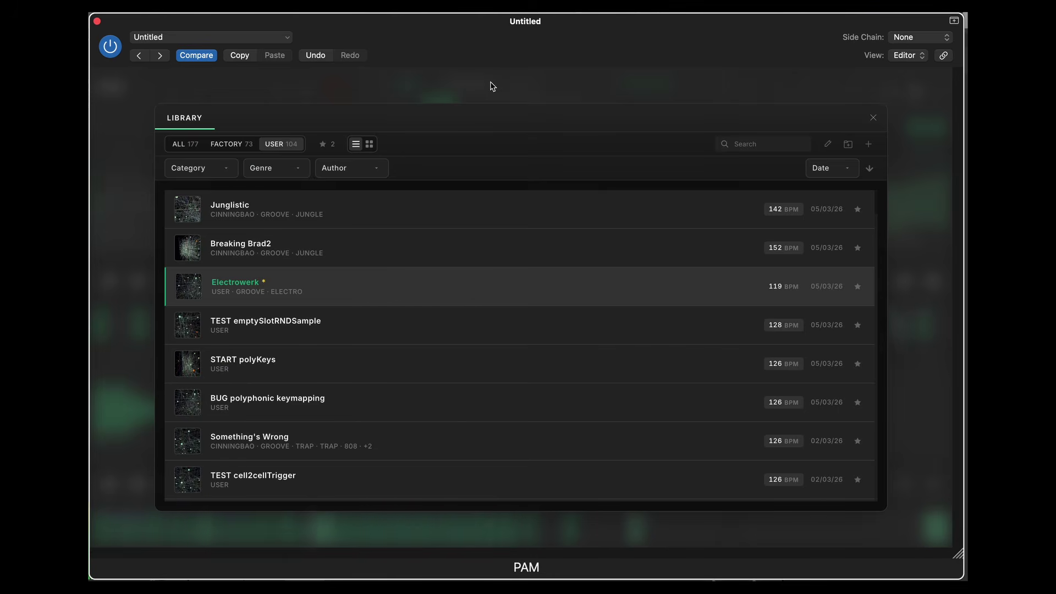
{"action": "left_click", "coordinate": [378, 215]}
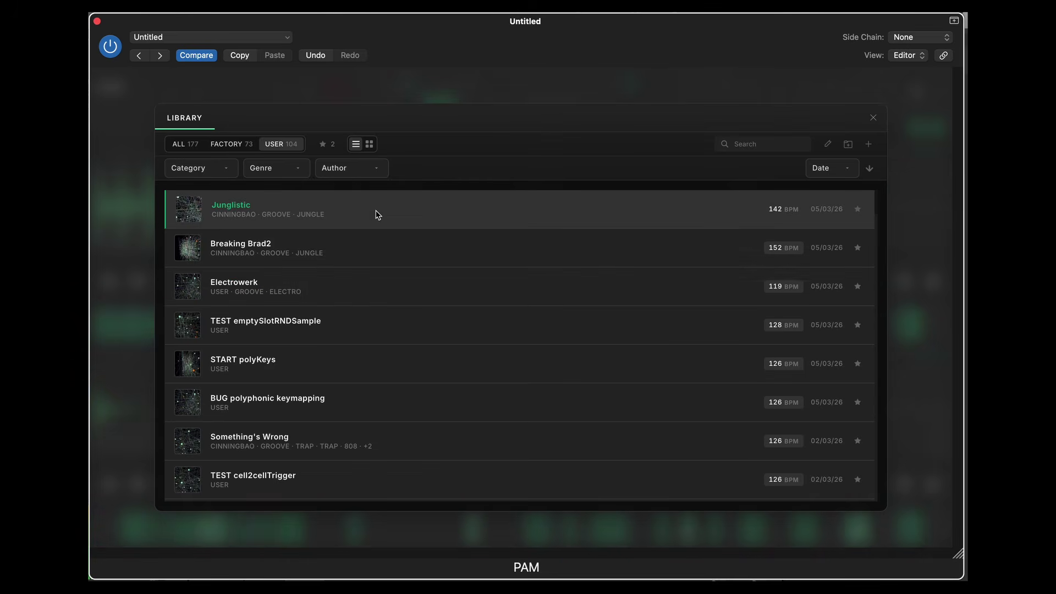
{"action": "left_click", "coordinate": [560, 71]}
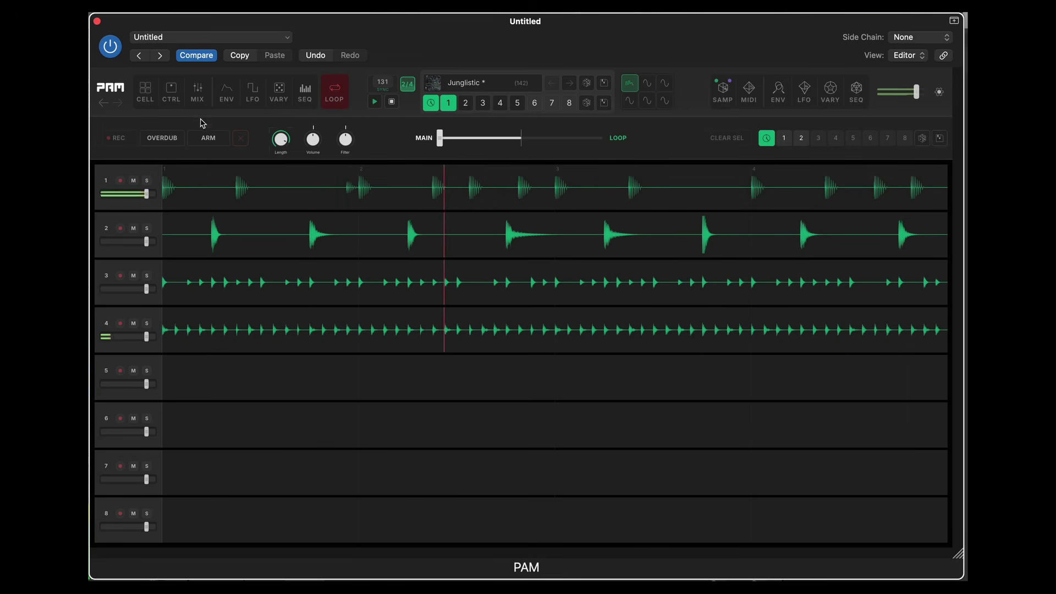
- Audition cells 5 and 6 of Junglistic in the cell view by soloing them, and clear the solo
{"action": "left_click", "coordinate": [150, 98]}
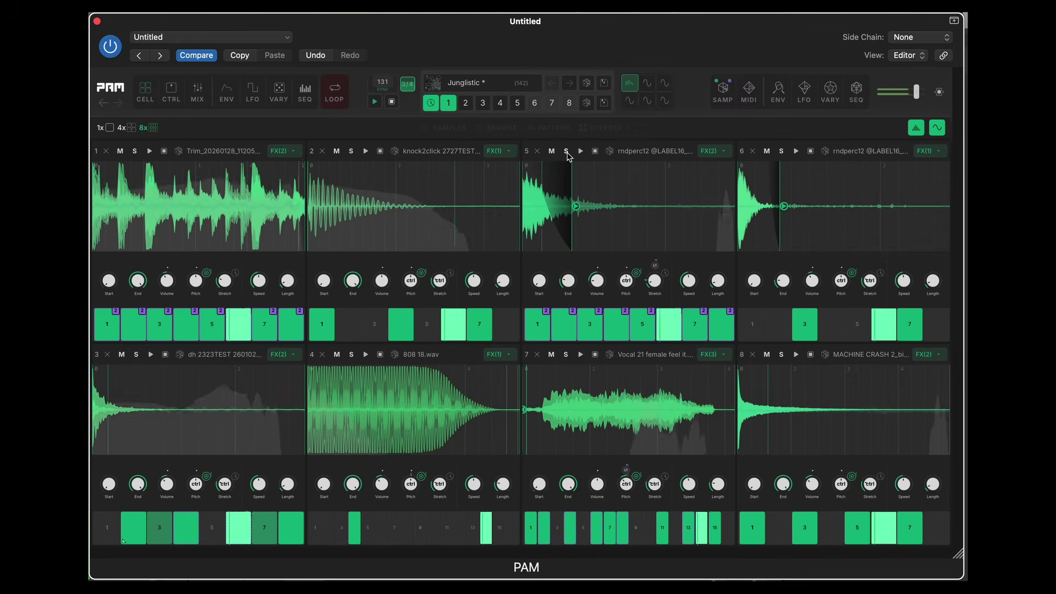
{"action": "left_click", "coordinate": [567, 152]}
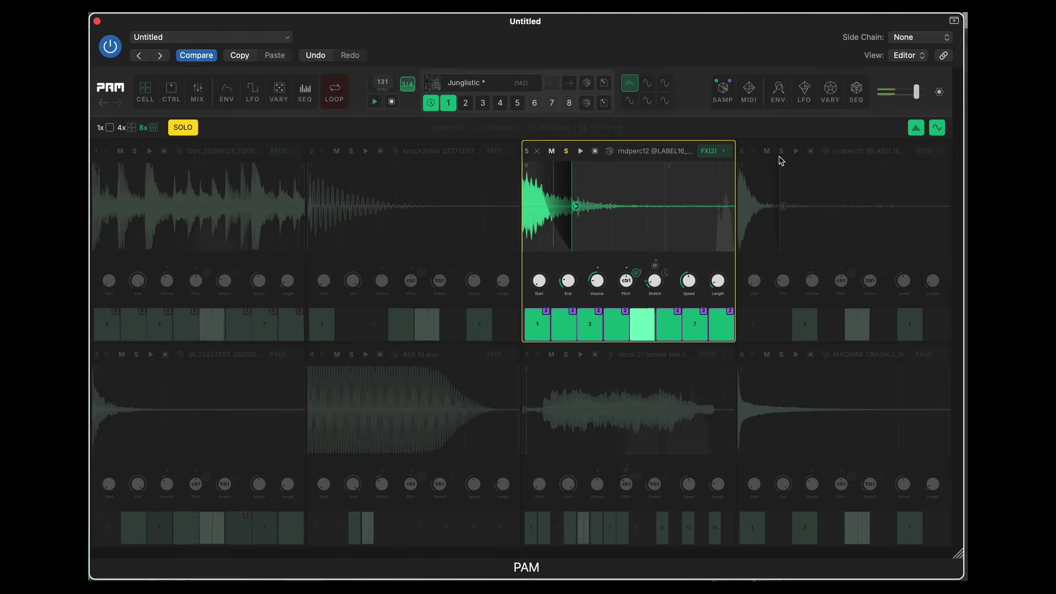
{"action": "left_click", "coordinate": [781, 153]}
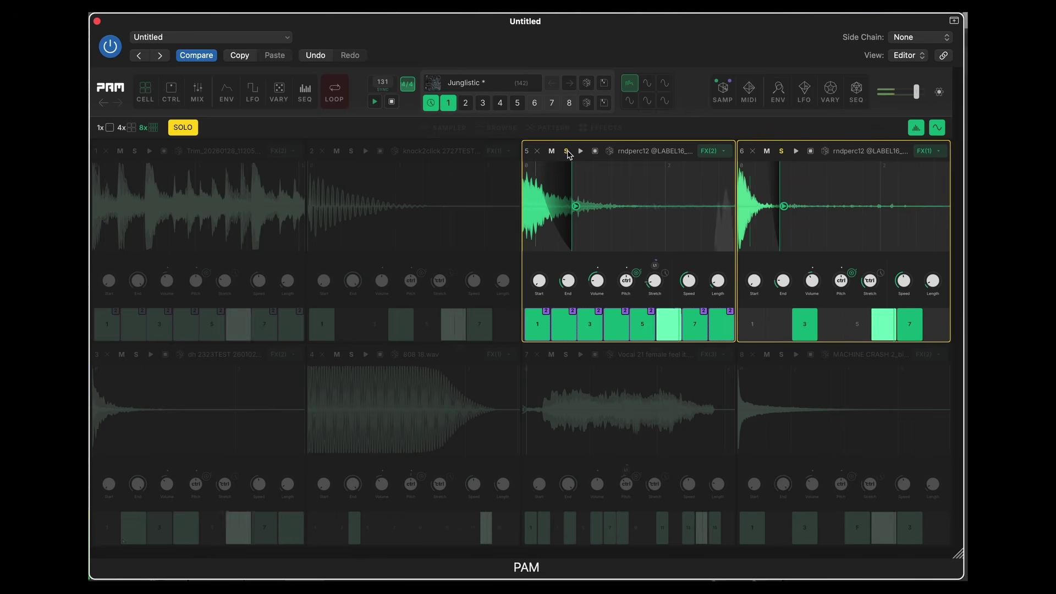
{"action": "left_click", "coordinate": [567, 152]}
{"action": "left_click", "coordinate": [183, 127]}
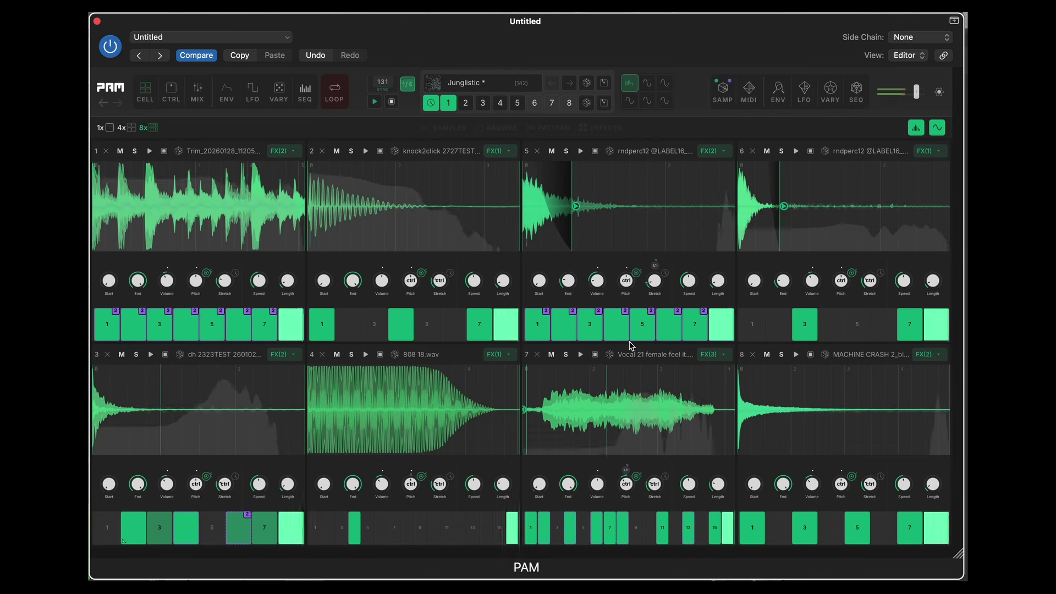
- Arm looper tracks 5 and 6, record into them and set the crossfader fully to Main
{"action": "left_click", "coordinate": [335, 93]}
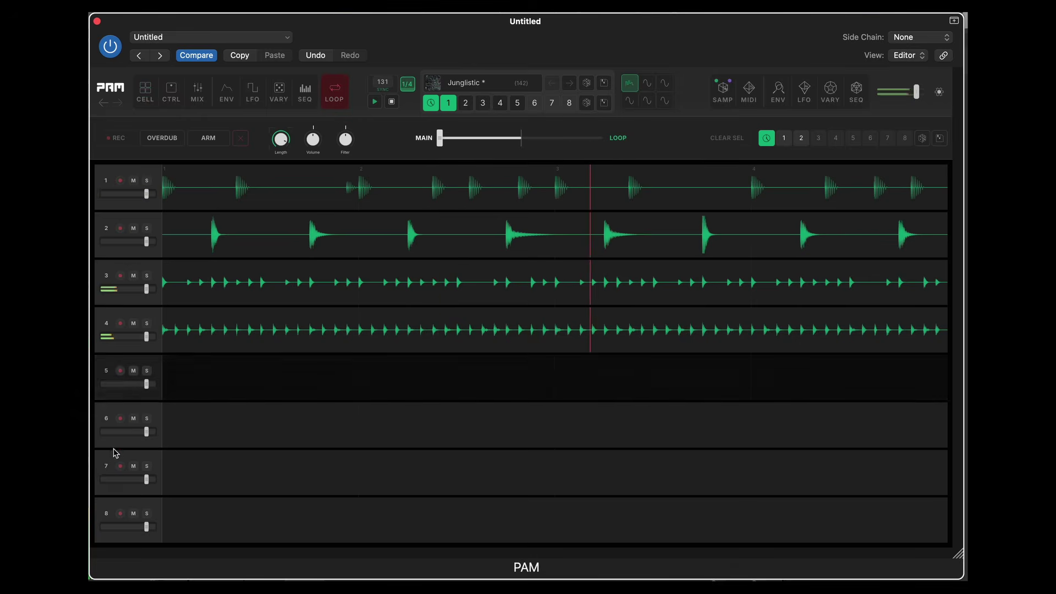
{"action": "left_click", "coordinate": [120, 372]}
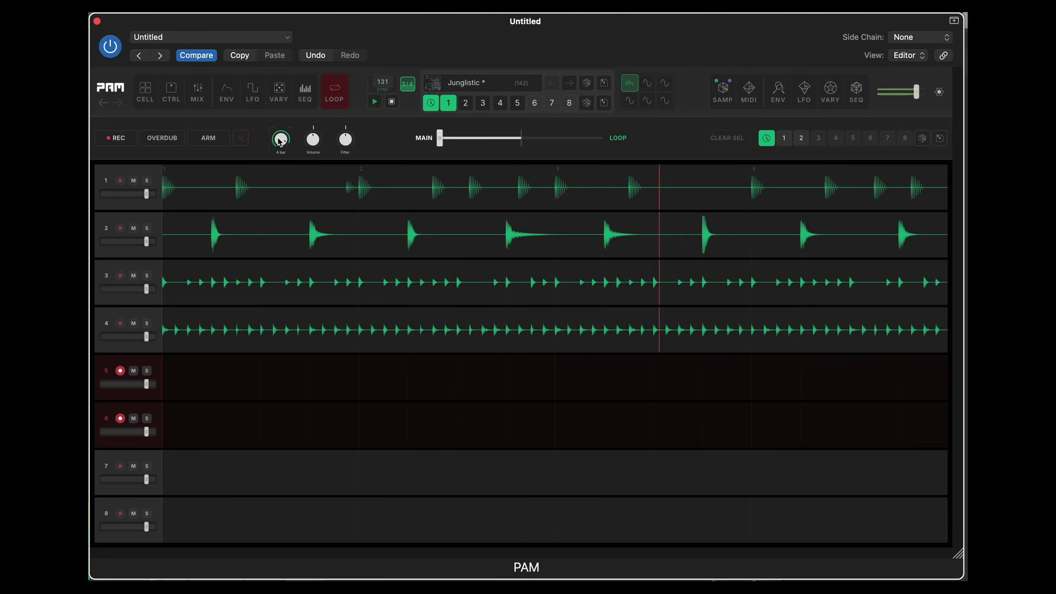
{"action": "left_click", "coordinate": [121, 139]}
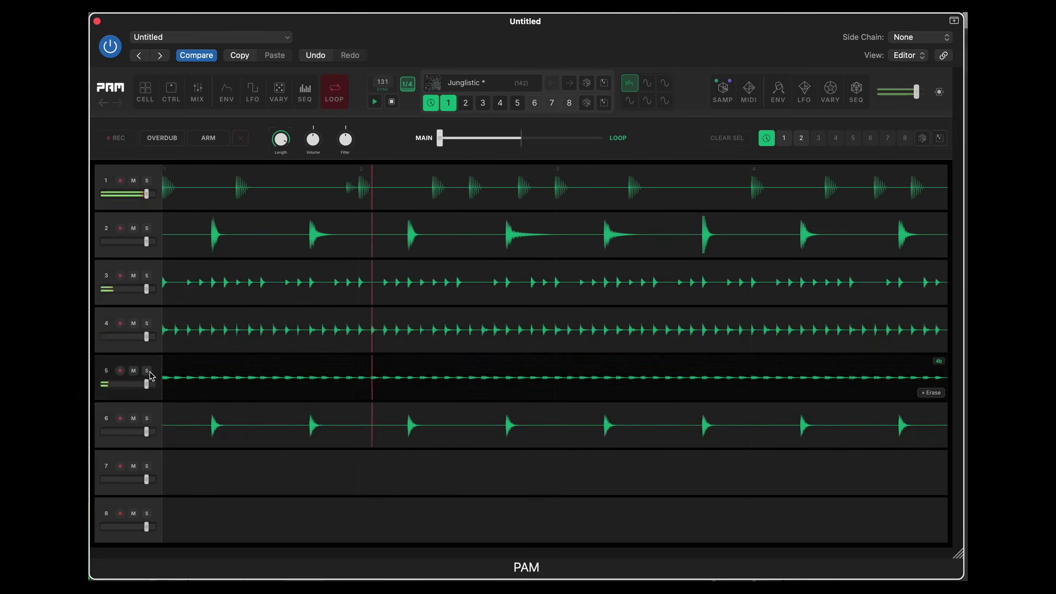
{"action": "left_click_drag", "start_coordinate": [448, 141], "coordinate": [425, 154]}
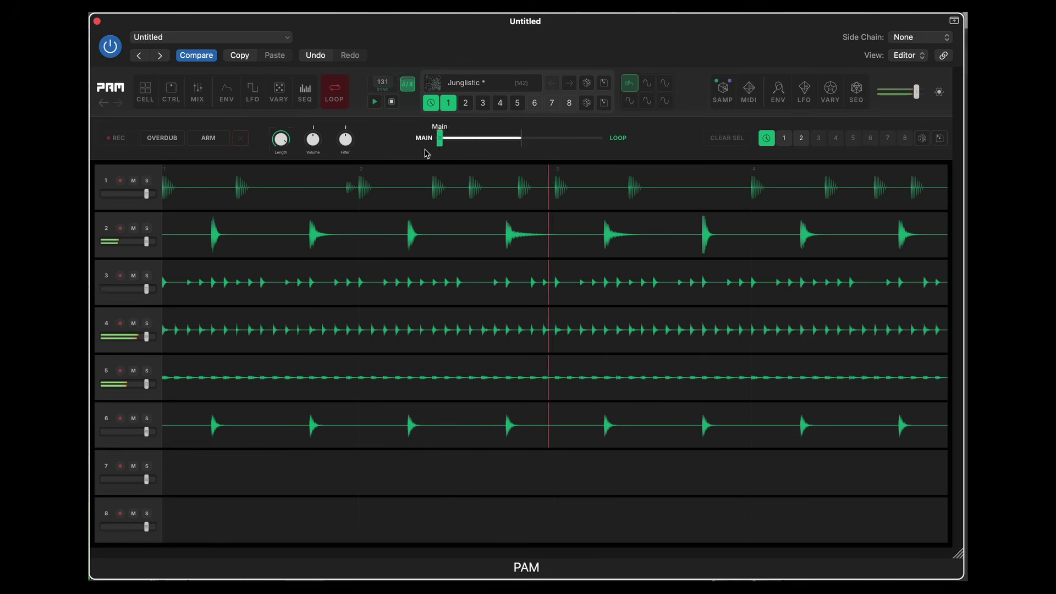
- Audition the vocal in cell 7 by soloing it in the cell view, and release its solo
{"action": "left_click", "coordinate": [145, 91]}
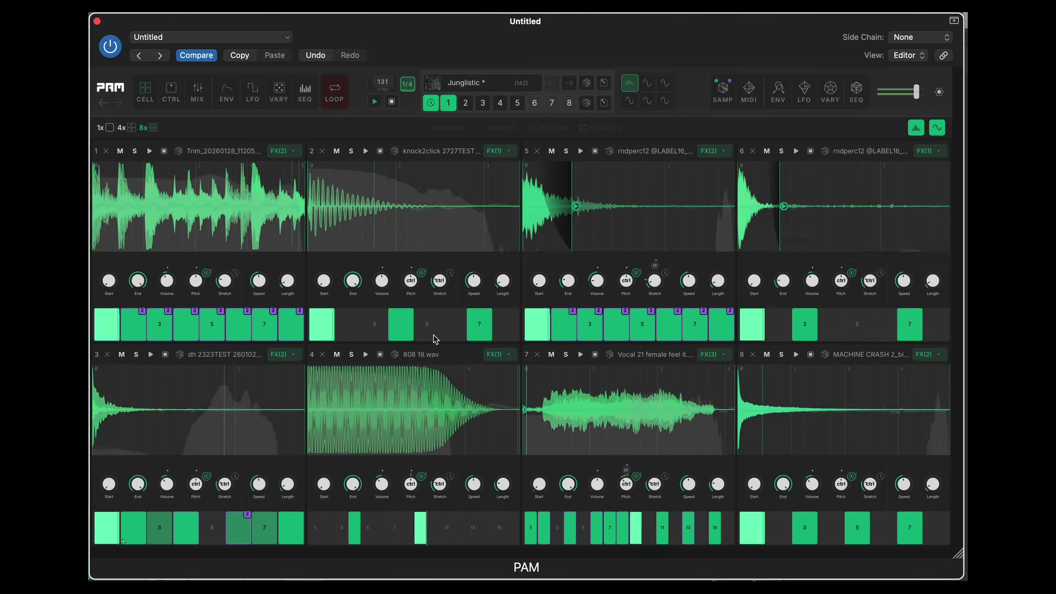
{"action": "left_click", "coordinate": [566, 354]}
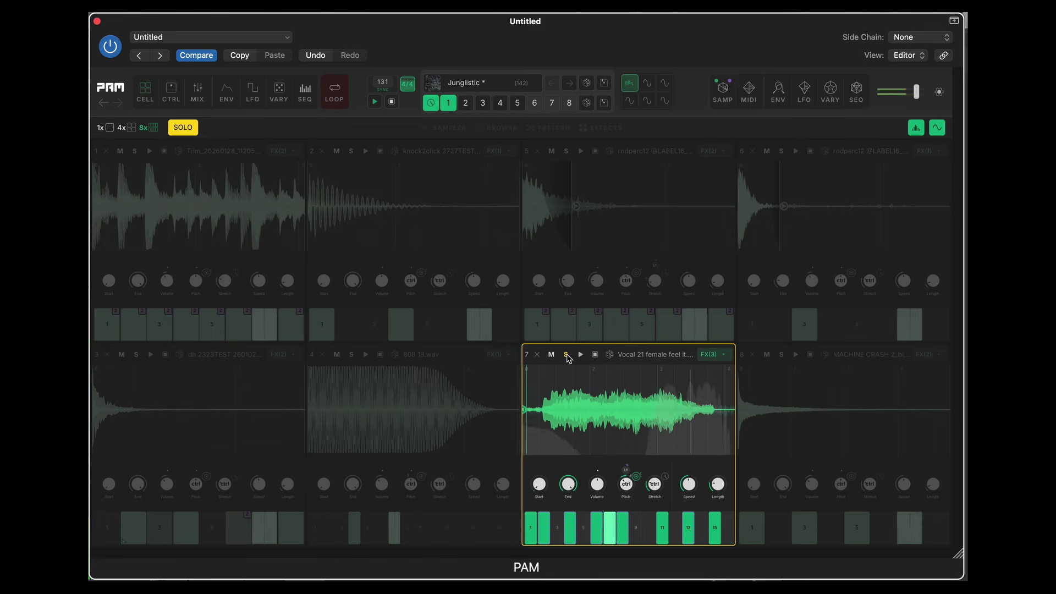
{"action": "left_click", "coordinate": [567, 355]}
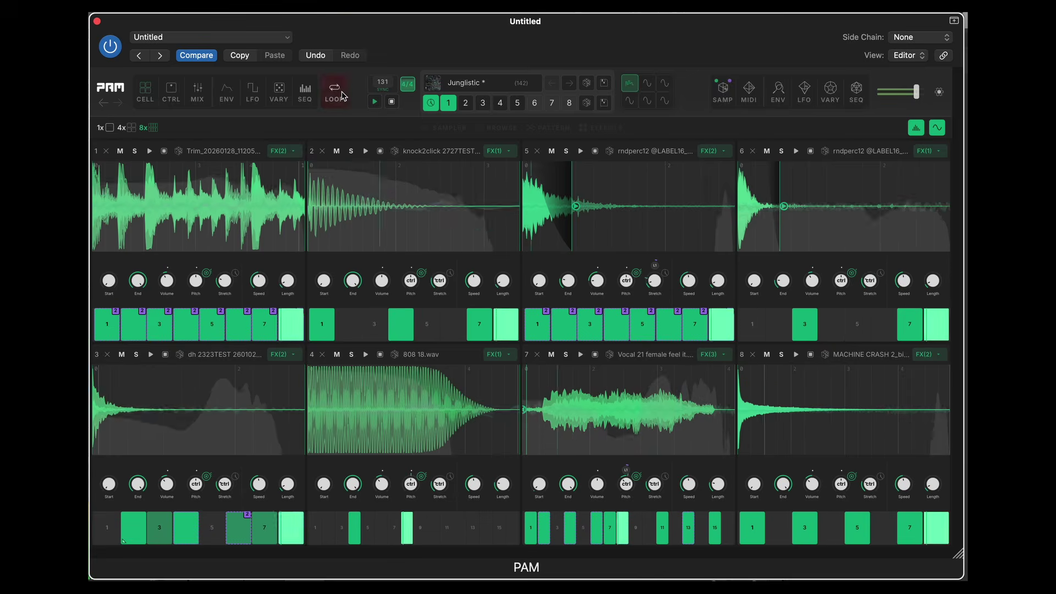
- Arm looper track 7 and record the vocal cell into it
{"action": "key", "text": "l"}
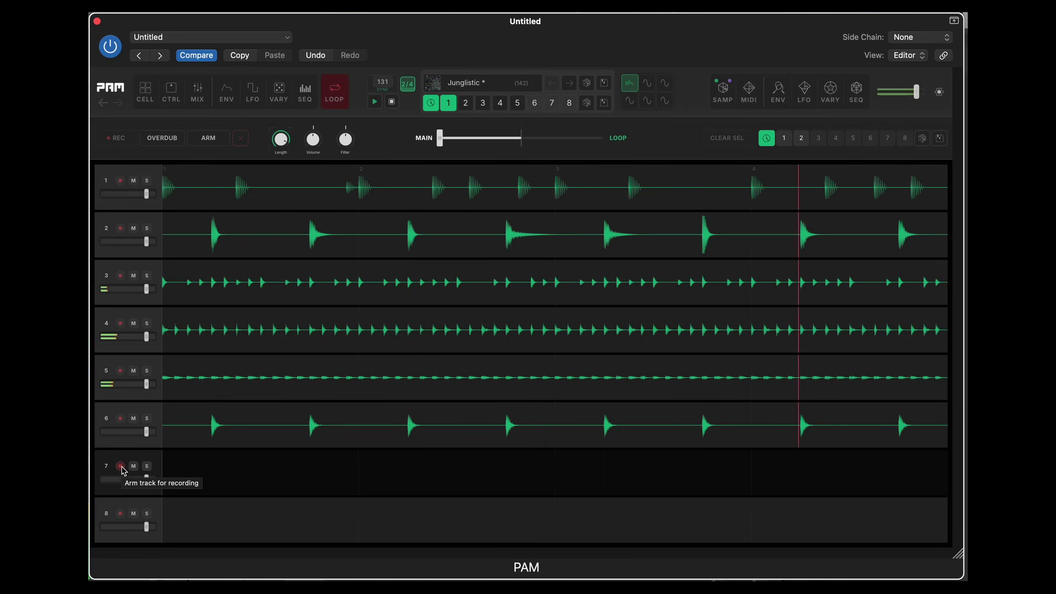
{"action": "left_click", "coordinate": [121, 467]}
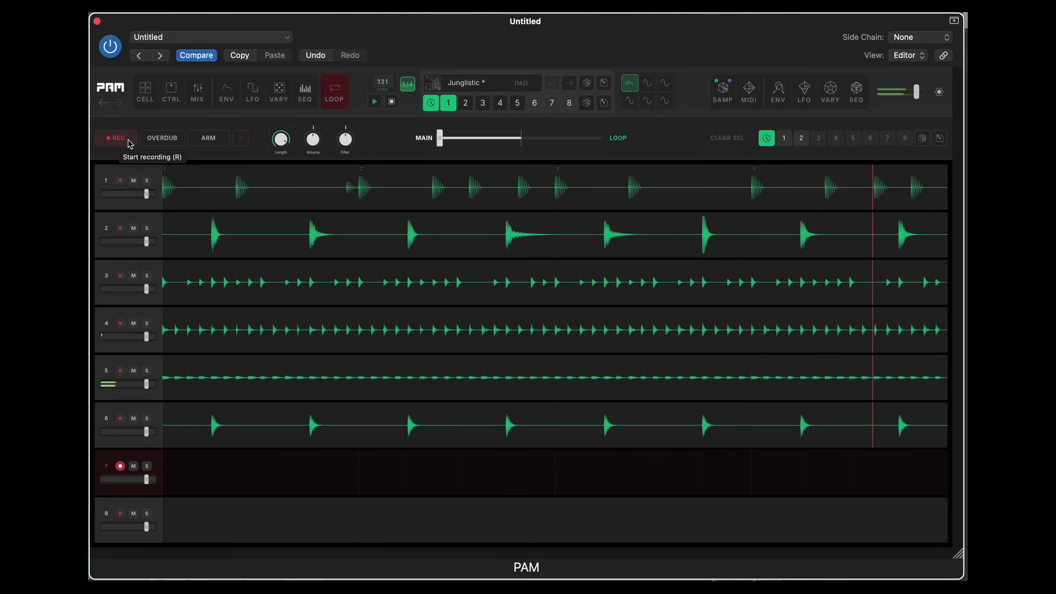
{"action": "left_click", "coordinate": [128, 142]}
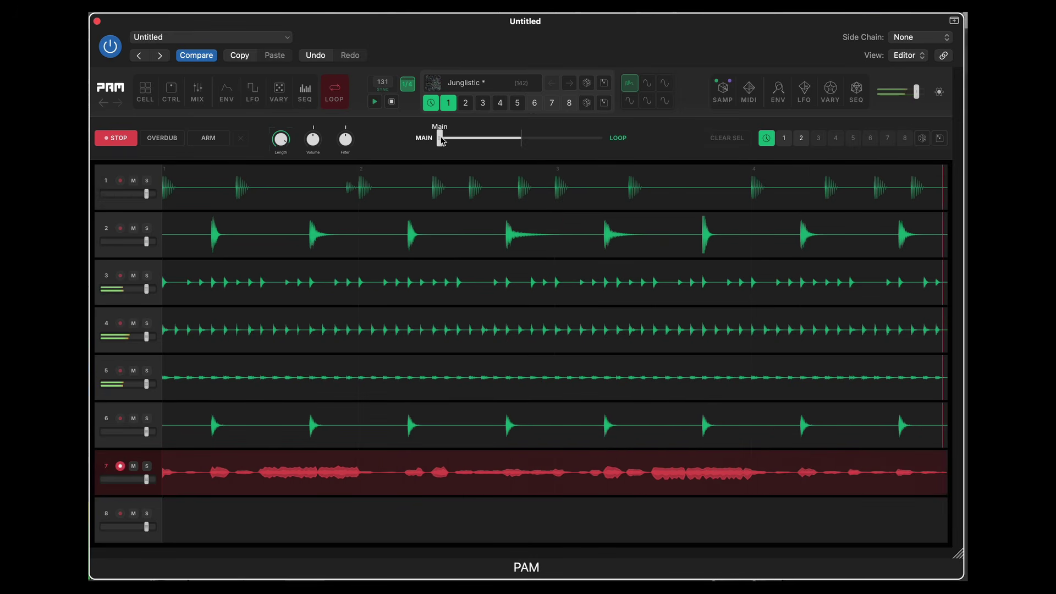
- Crossfade the output fully to Loop, back to Main and over to Loop again
{"action": "left_click_drag", "start_coordinate": [441, 140], "coordinate": [616, 145]}
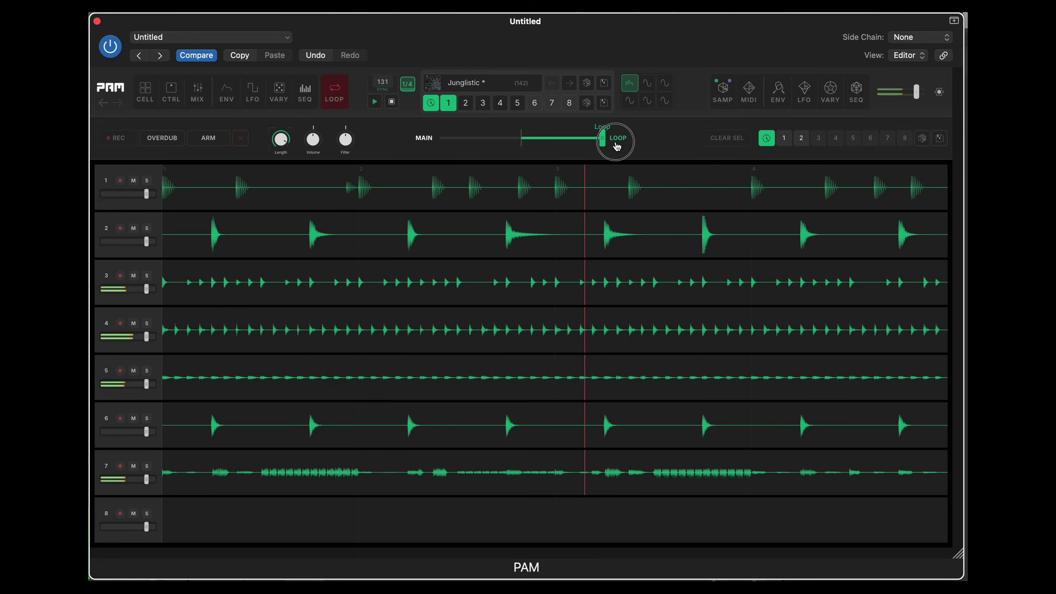
{"action": "mouse_move", "coordinate": [636, 473]}
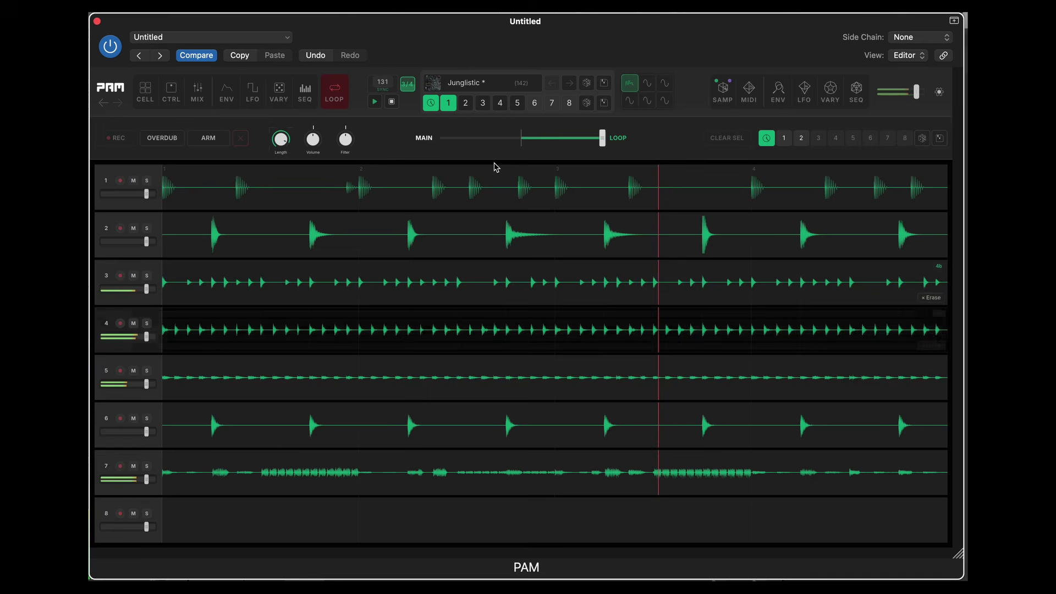
{"action": "left_click_drag", "start_coordinate": [602, 138], "coordinate": [437, 137]}
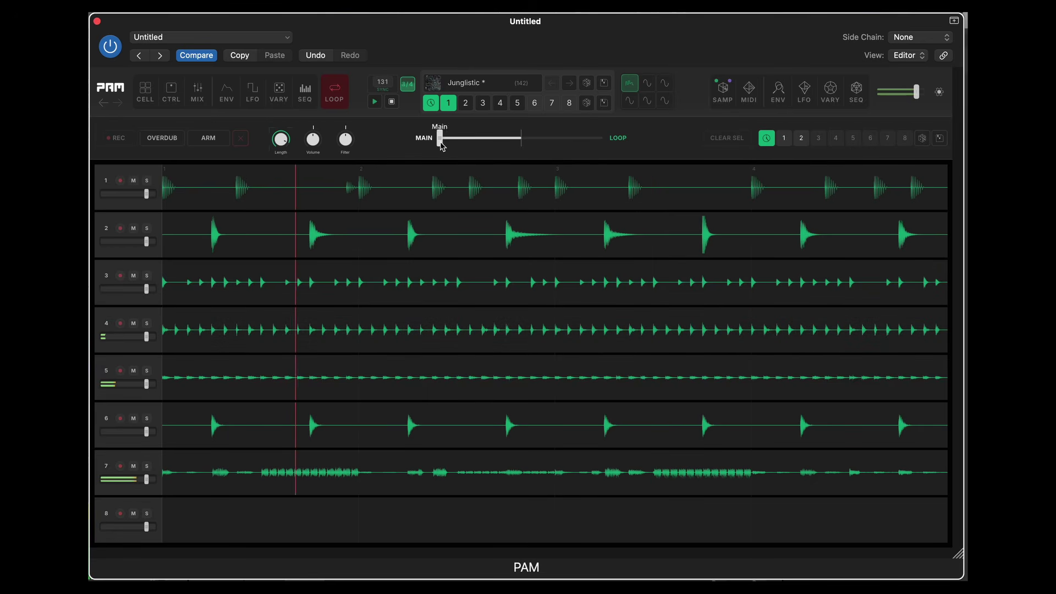
{"action": "left_click_drag", "start_coordinate": [440, 140], "coordinate": [621, 136]}
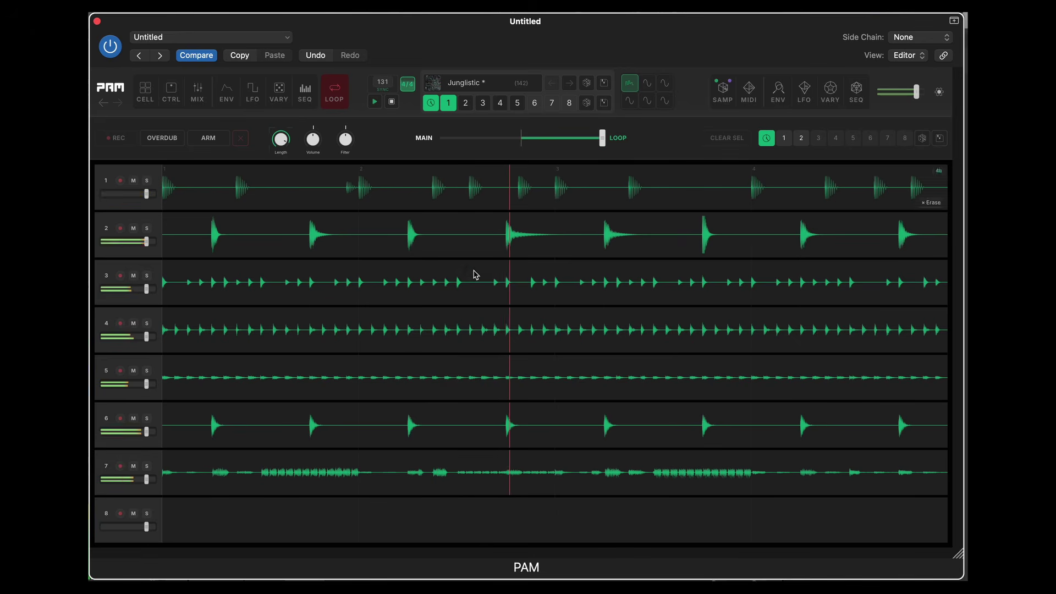
- Mark looper playback regions around bar 2: one bar on track 4, one beat on track 6 and three beats on track 1
{"action": "mouse_move", "coordinate": [408, 341]}
{"action": "left_mouse_down"}
{"action": "mouse_move", "coordinate": [608, 346]}
{"action": "mouse_move", "coordinate": [615, 356]}
{"action": "mouse_move", "coordinate": [593, 381]}
{"action": "left_mouse_up"}
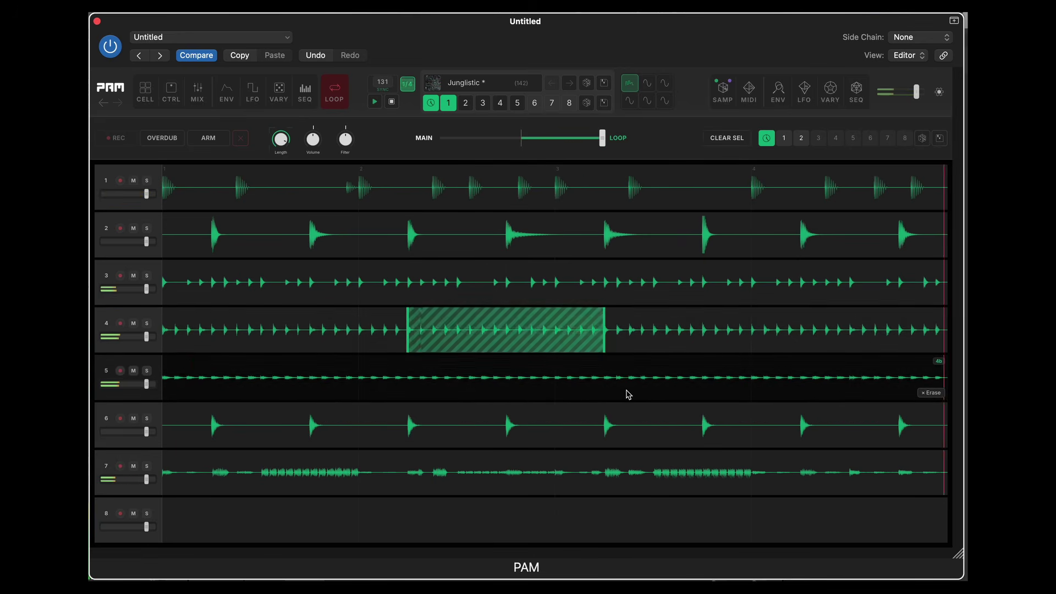
{"action": "left_click", "coordinate": [493, 432]}
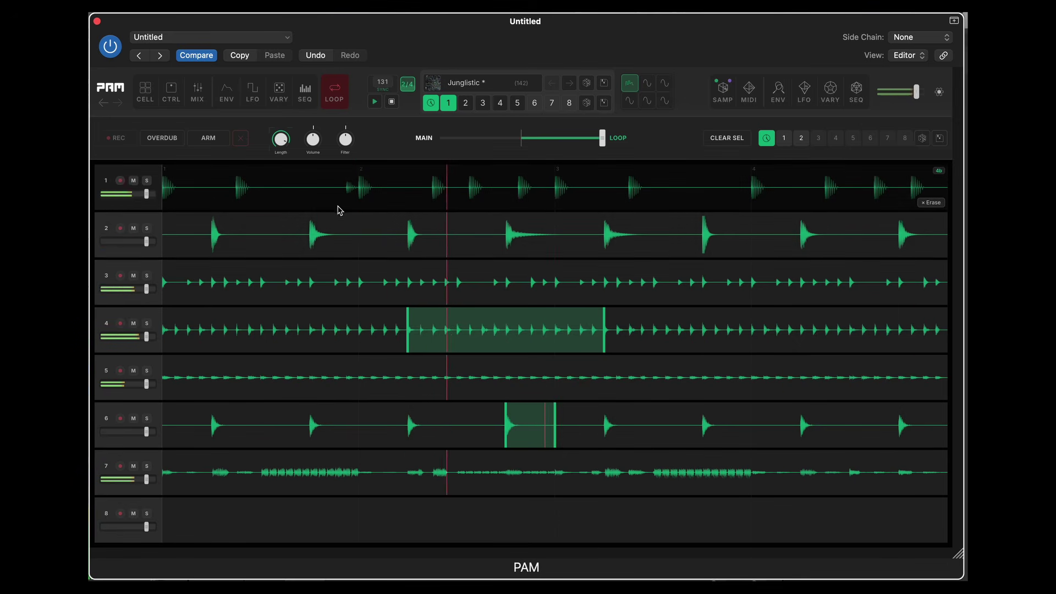
{"action": "left_click_drag", "start_coordinate": [345, 199], "coordinate": [407, 197]}
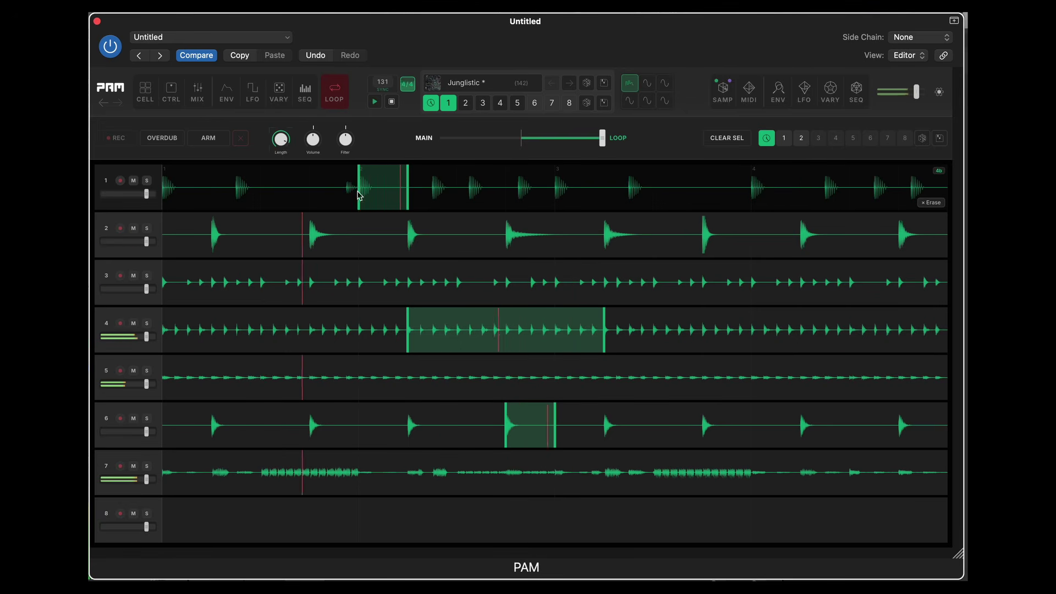
{"action": "left_click_drag", "start_coordinate": [358, 195], "coordinate": [307, 196]}
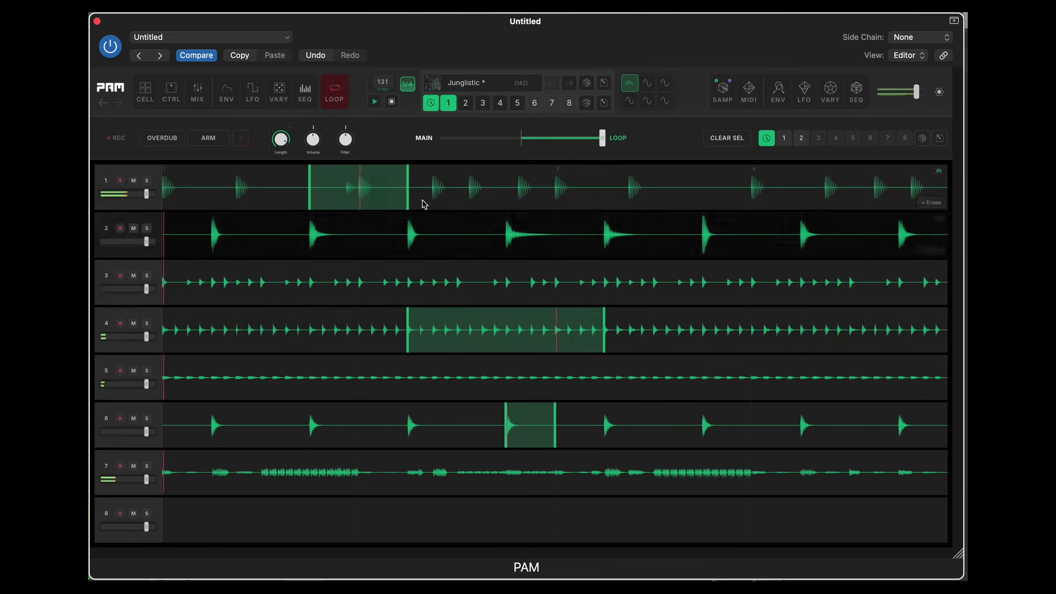
{"action": "left_click_drag", "start_coordinate": [408, 195], "coordinate": [469, 196]}
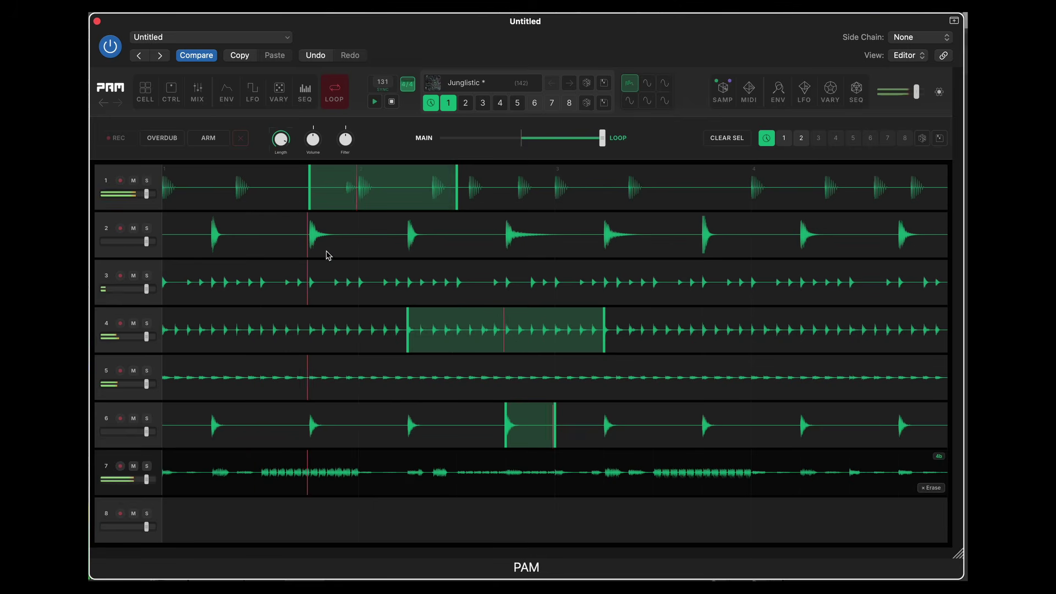
- Mark a three-beat playback region on looper track 7 from beat 3 of bar 1, and crossfade fully to Main
{"action": "mouse_move", "coordinate": [601, 138]}
{"action": "left_mouse_down"}
{"action": "mouse_move", "coordinate": [524, 139]}
{"action": "mouse_move", "coordinate": [605, 134]}
{"action": "left_mouse_up"}
{"action": "left_click", "coordinate": [572, 12]}
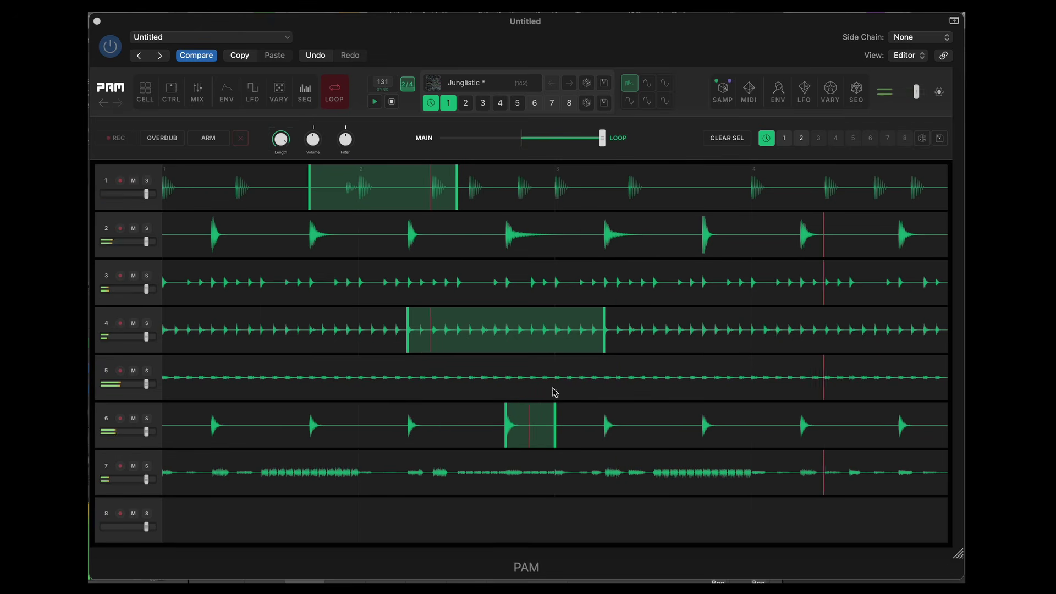
{"action": "left_click_drag", "start_coordinate": [277, 481], "coordinate": [384, 483]}
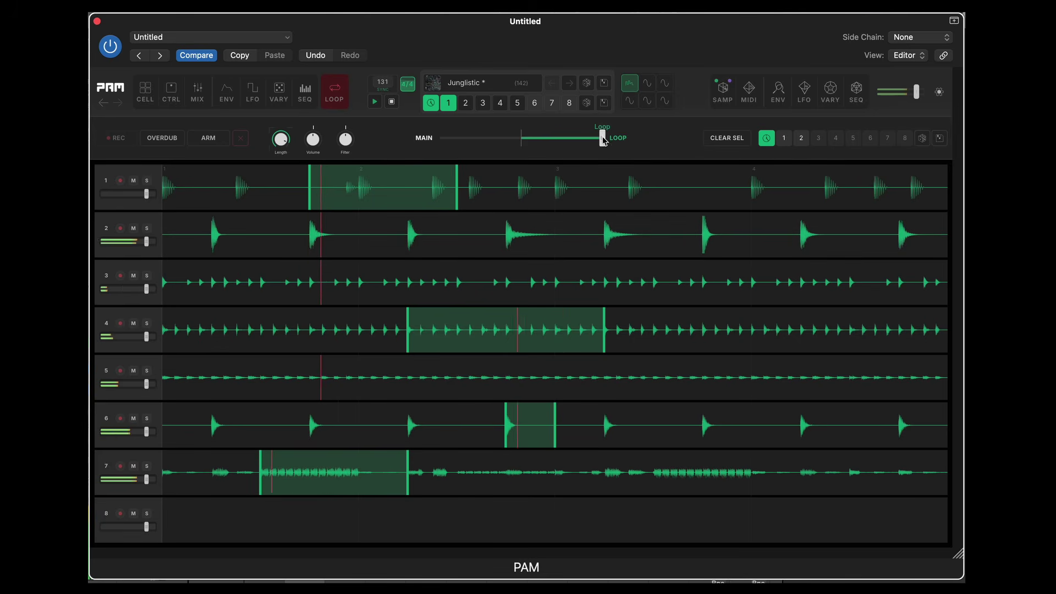
{"action": "left_click_drag", "start_coordinate": [600, 140], "coordinate": [424, 143]}
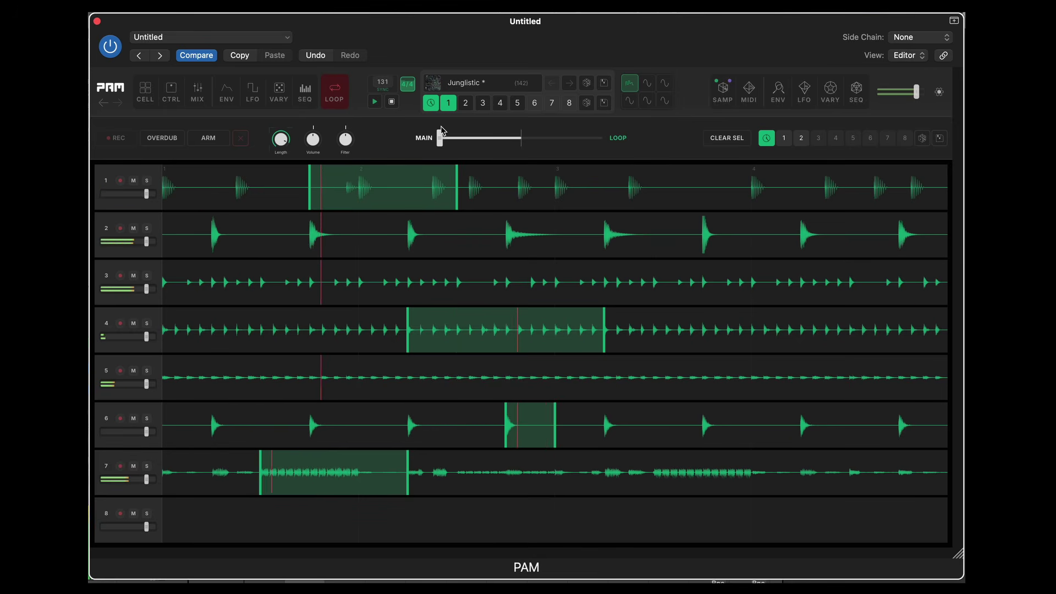
- Review the eight-cell overview, the macro control page and the mixer channels of Junglistic
{"action": "left_click", "coordinate": [146, 97]}
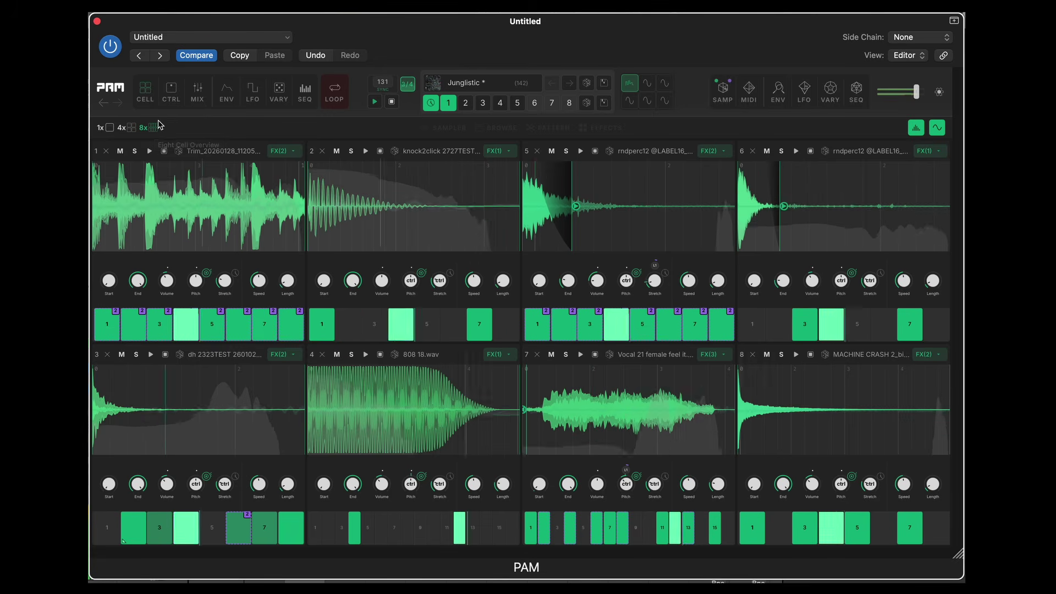
{"action": "left_click", "coordinate": [171, 98]}
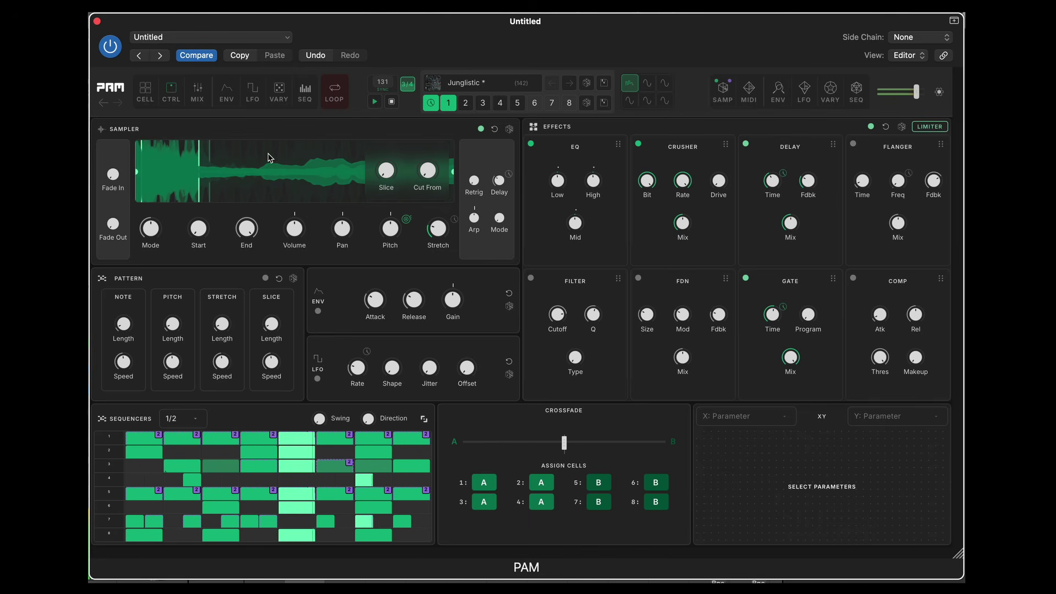
{"action": "left_click", "coordinate": [153, 99]}
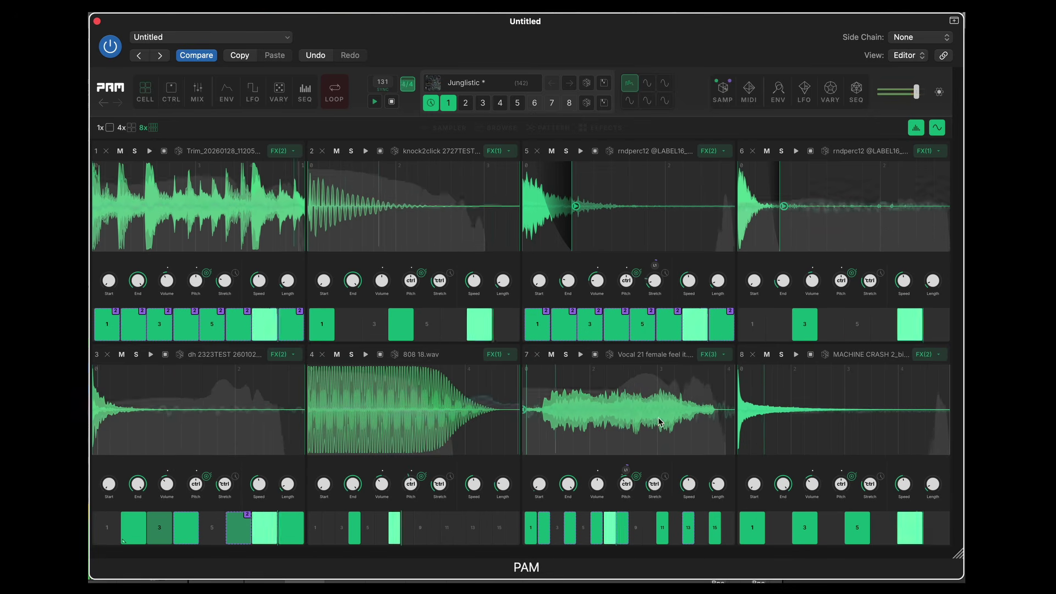
{"action": "left_click", "coordinate": [202, 96]}
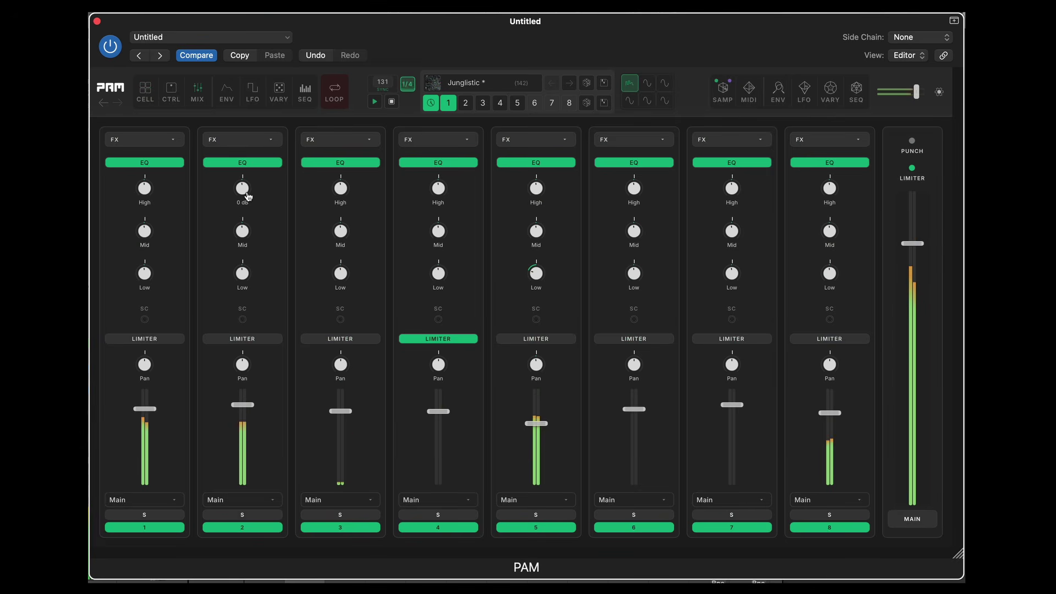
{"action": "mouse_move", "coordinate": [249, 197]}
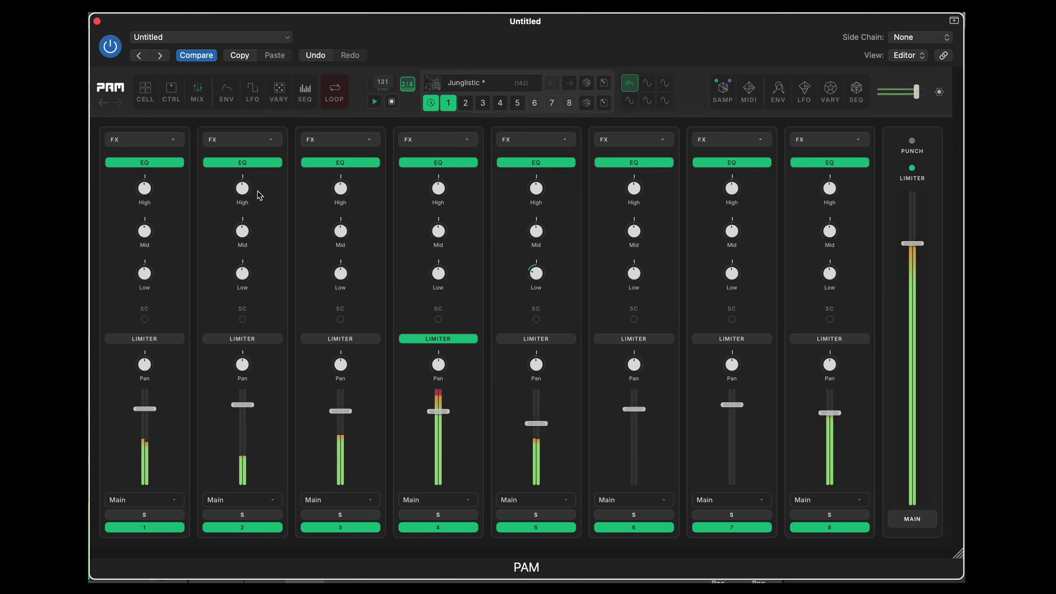
- Randomize the envelope modulations and review the generated routings beneath the cell envelopes
{"action": "left_click", "coordinate": [227, 99]}
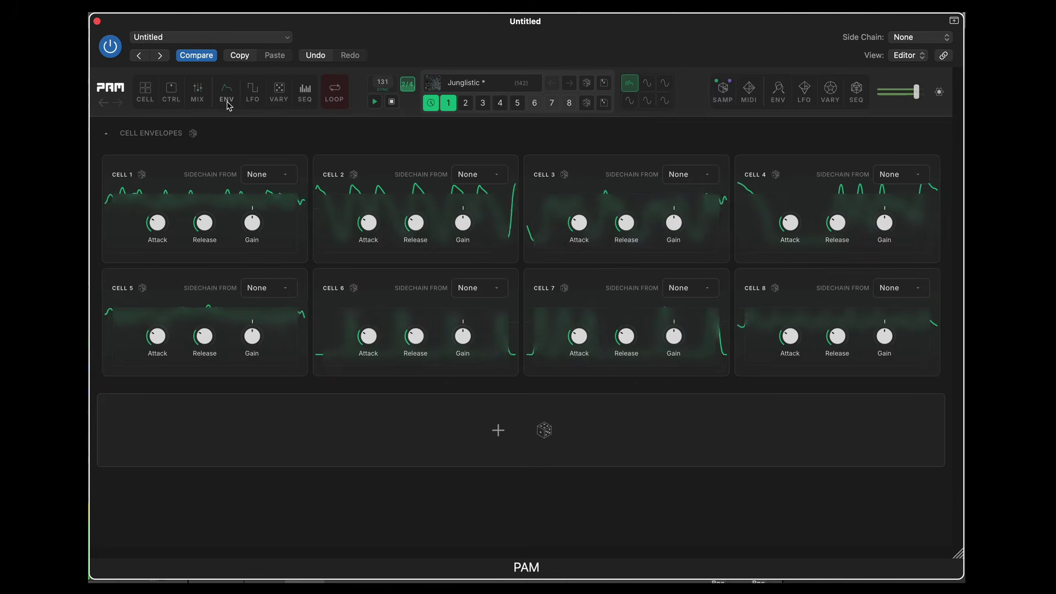
{"action": "left_click", "coordinate": [780, 100]}
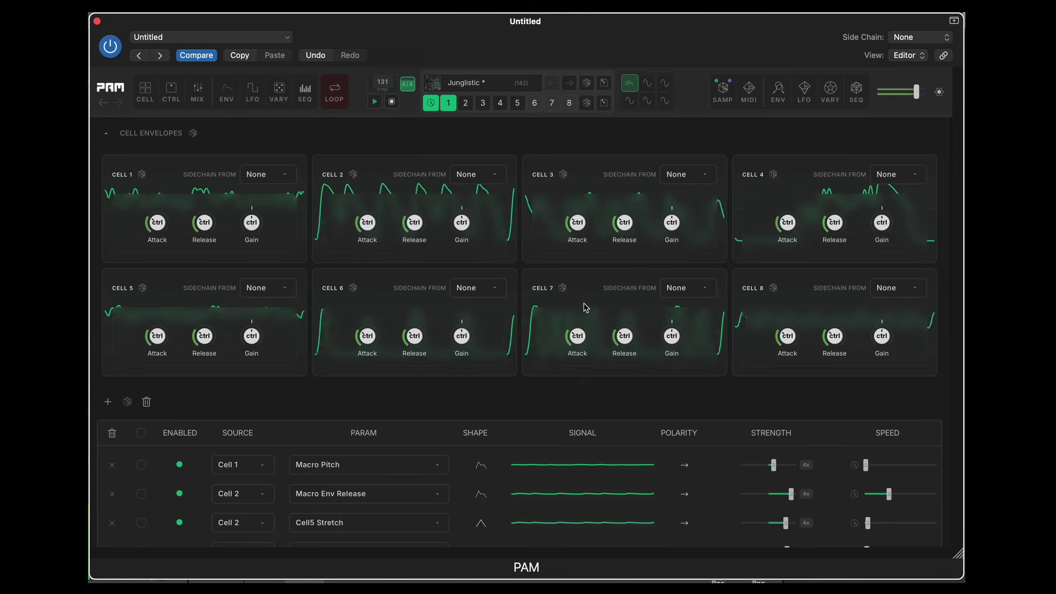
{"action": "scroll", "coordinate": [603, 137], "scroll_direction": "down", "scroll_amount": 3}
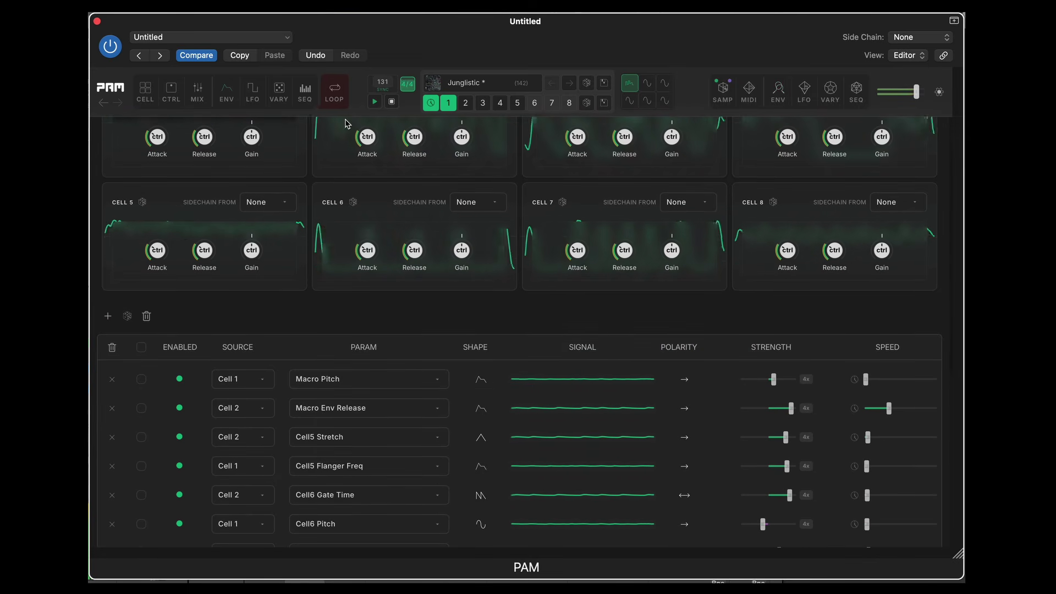
{"action": "scroll", "coordinate": [528, 137], "scroll_direction": "up", "scroll_amount": 3}
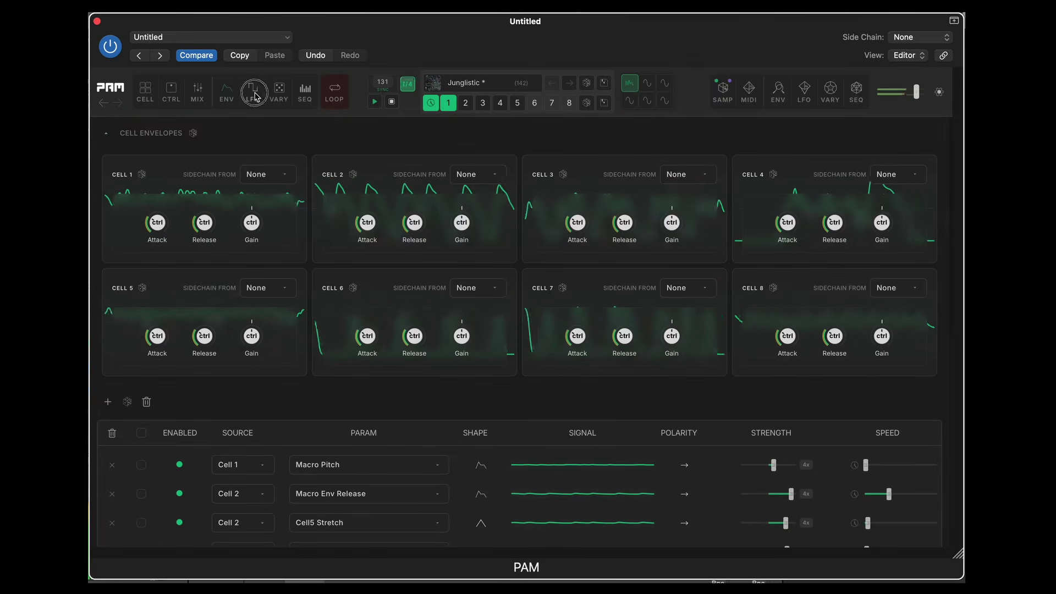
- Check the LFO generators and their routings, and randomize the vary modulations
{"action": "left_click", "coordinate": [253, 93]}
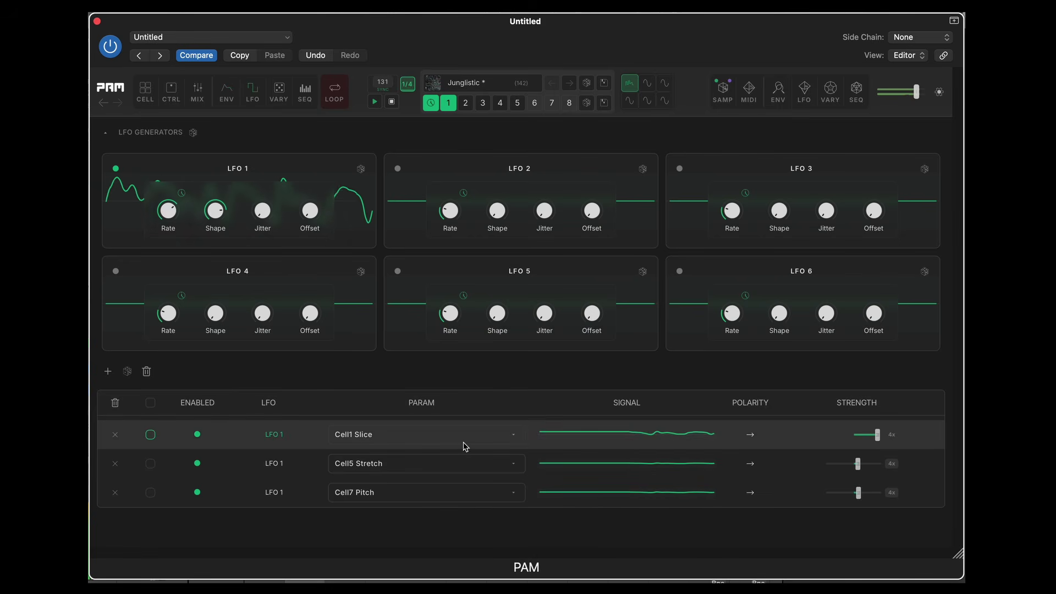
{"action": "left_click", "coordinate": [280, 93]}
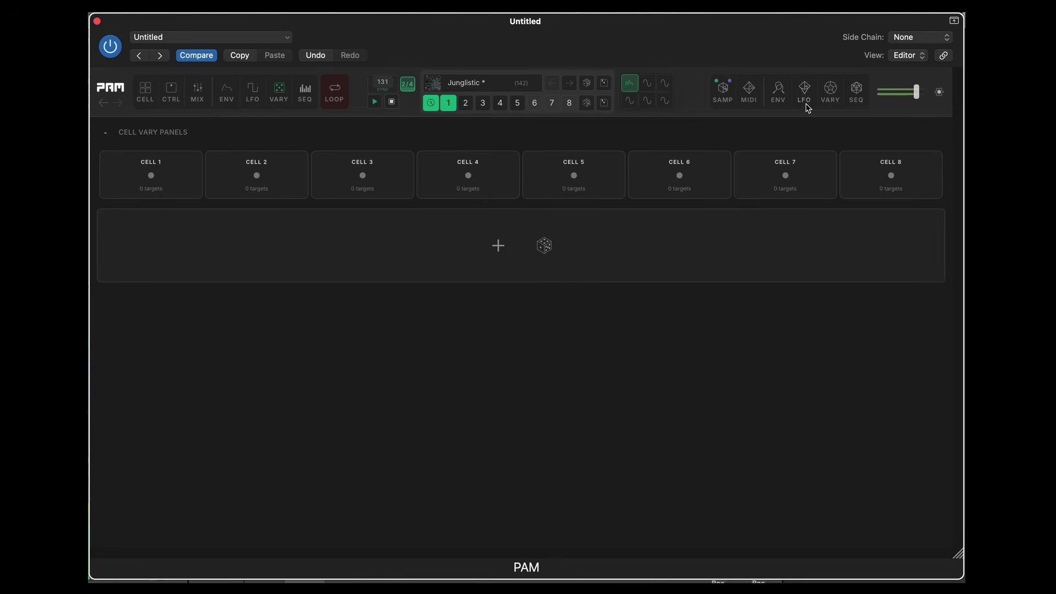
{"action": "left_click", "coordinate": [831, 91]}
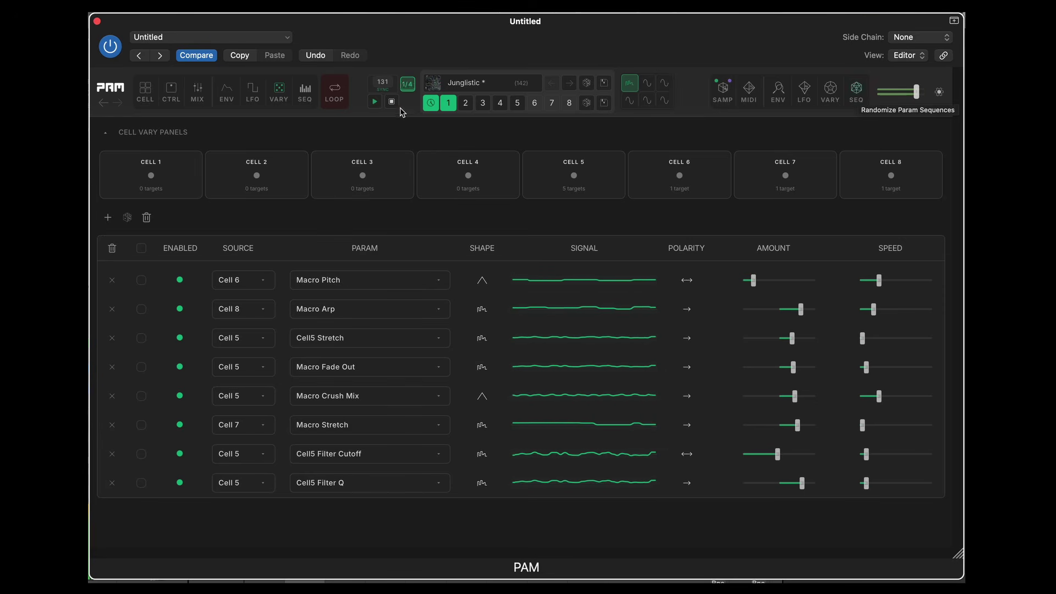
- Randomize the step sequencer parameter modulations twice while viewing their routings
{"action": "left_click", "coordinate": [310, 98]}
{"action": "left_click", "coordinate": [857, 97]}
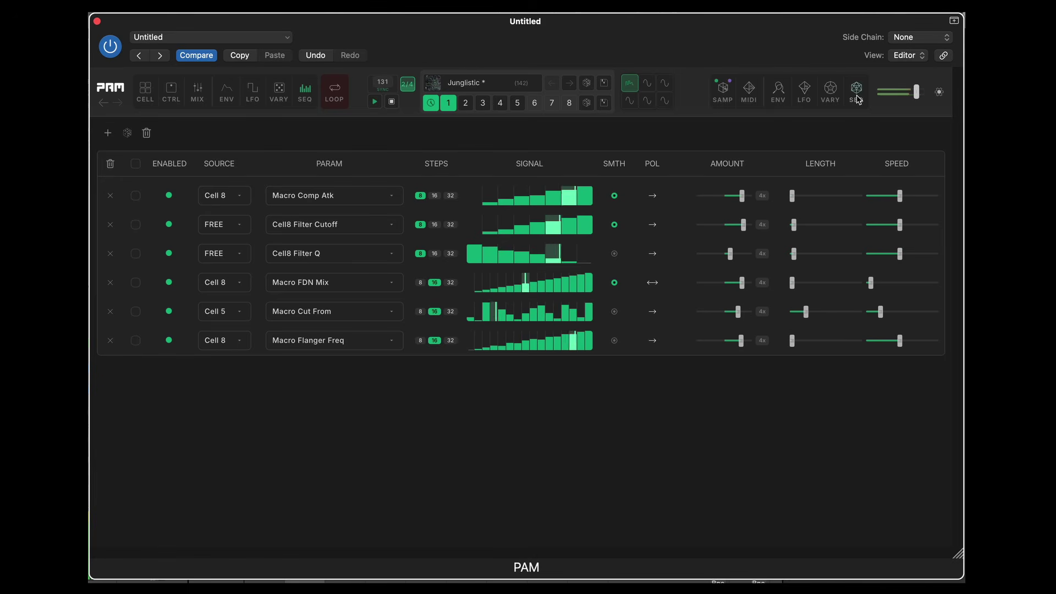
{"action": "left_click", "coordinate": [857, 97]}
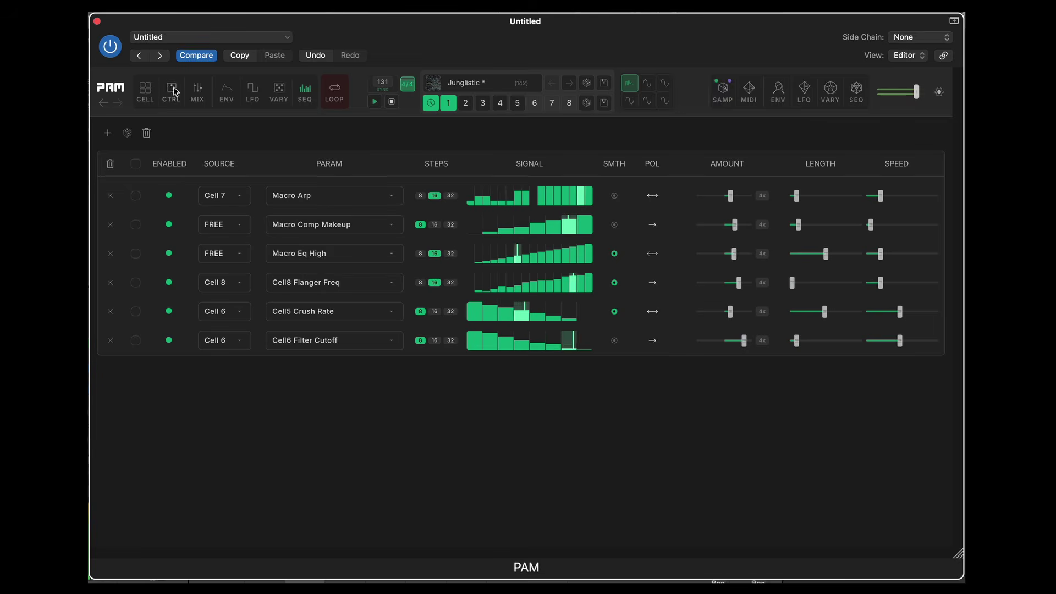
- Examine cells 1 to 4 in the four-cell pattern and sampler views, and return to the eight-cell overview
{"action": "left_click", "coordinate": [145, 91]}
{"action": "left_click", "coordinate": [148, 128]}
{"action": "left_click", "coordinate": [133, 130]}
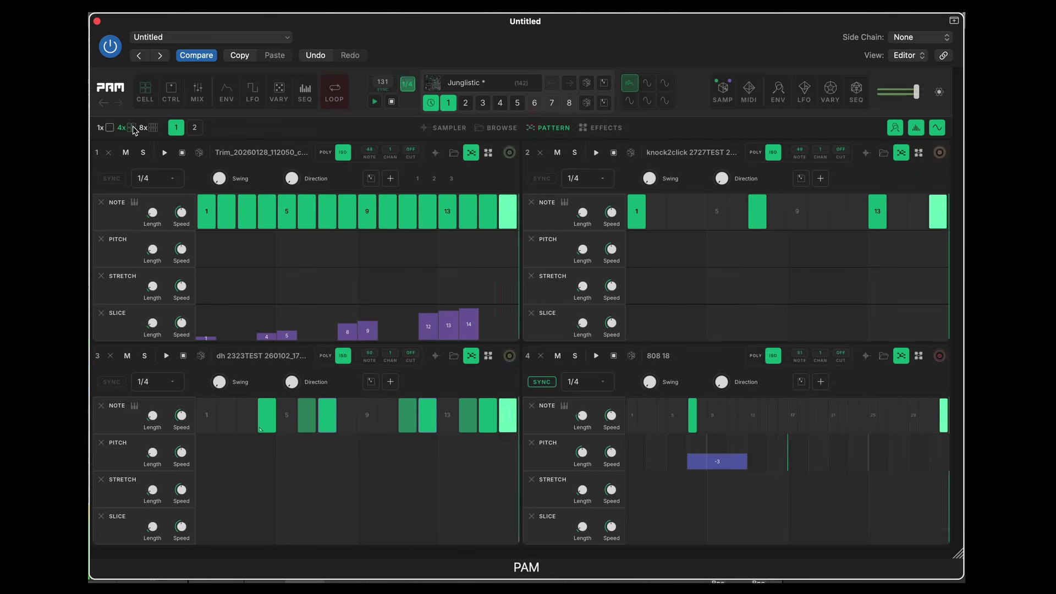
{"action": "left_click", "coordinate": [448, 126]}
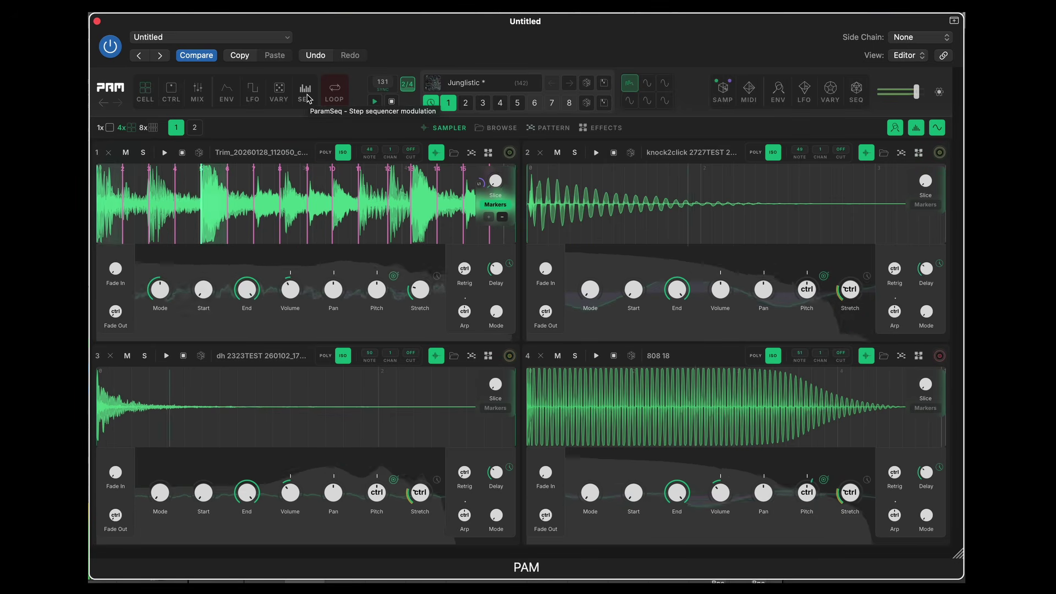
{"action": "left_click", "coordinate": [153, 127]}
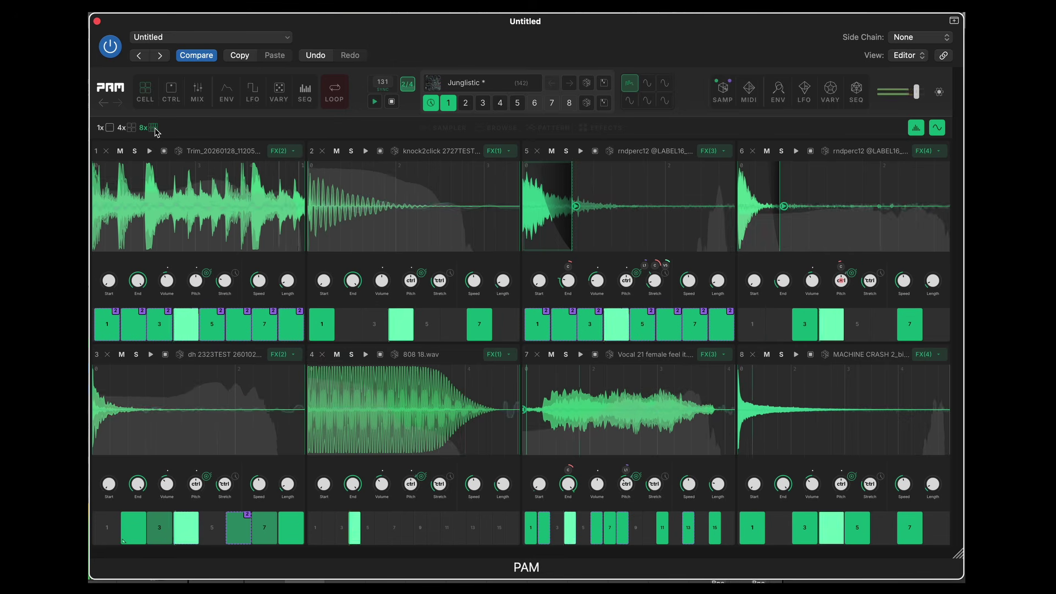
- Randomize the vary modulations once more from the cell overview and stop playback
{"action": "left_click", "coordinate": [833, 102]}
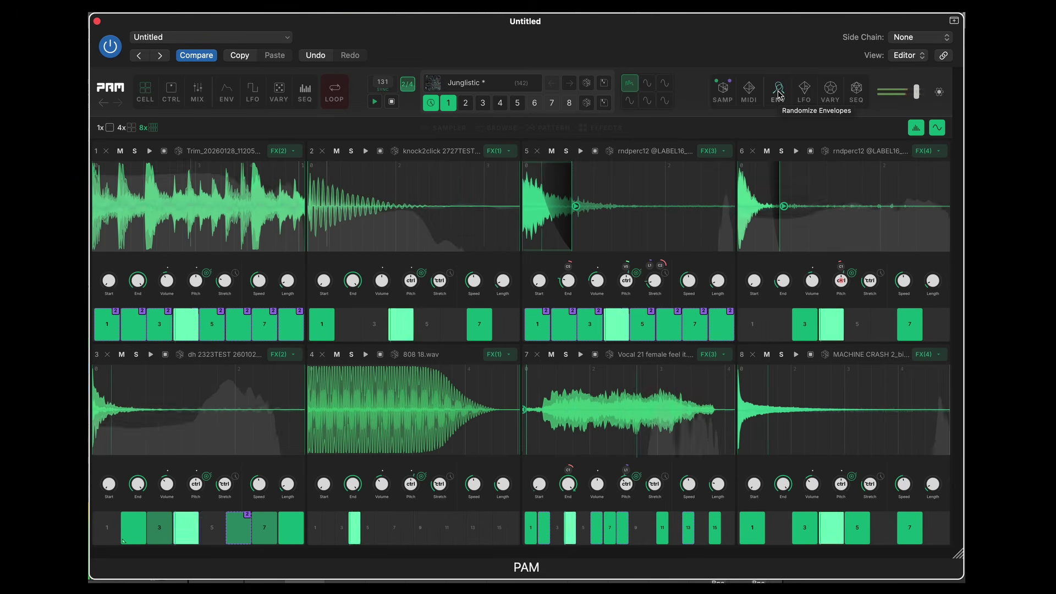
{"action": "key", "text": "space"}
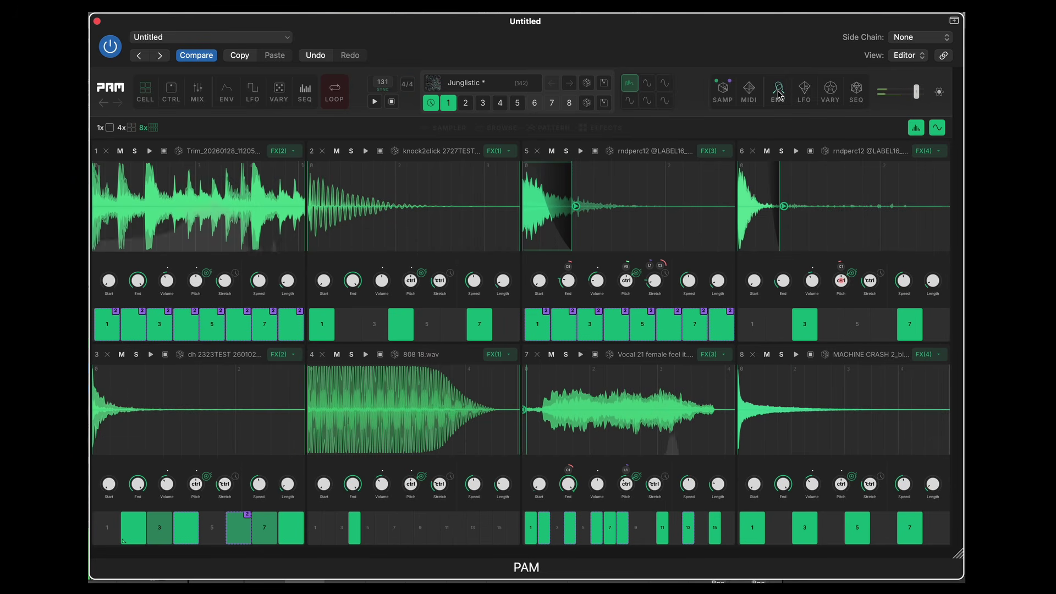